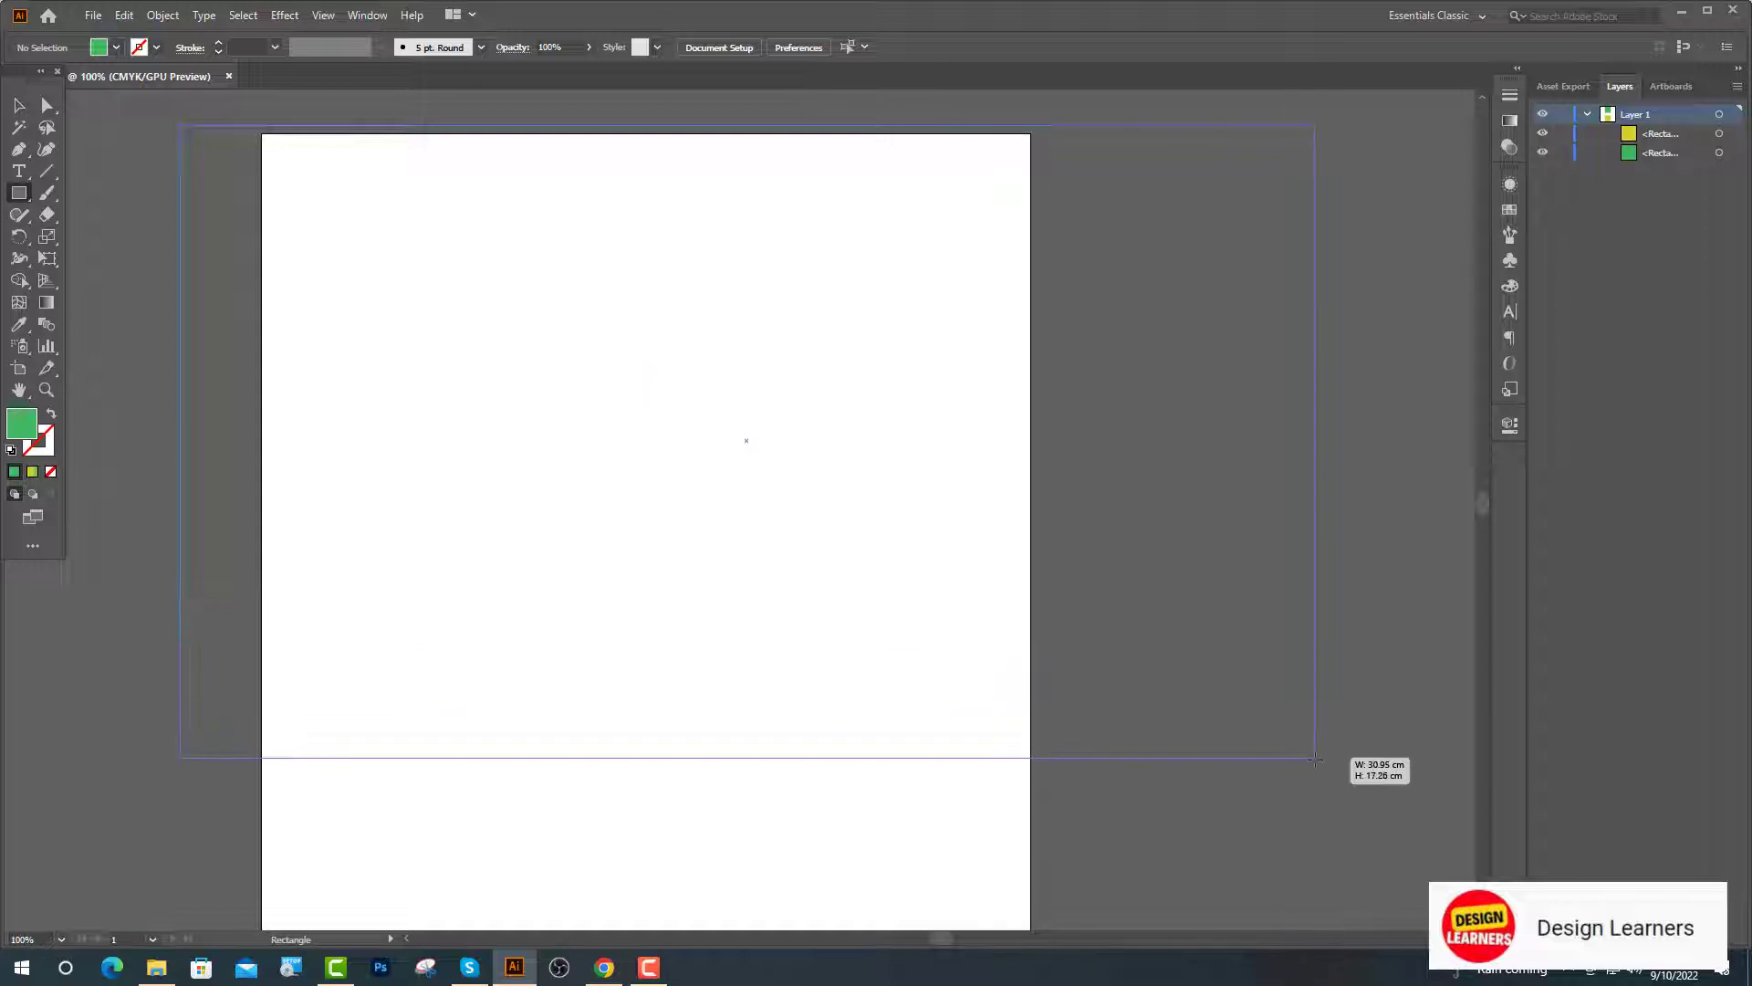
Step: Rotate the large green rectangle about 19° clockwise and round its corners, with the two right-hand ones forming a wide arc
key(v)
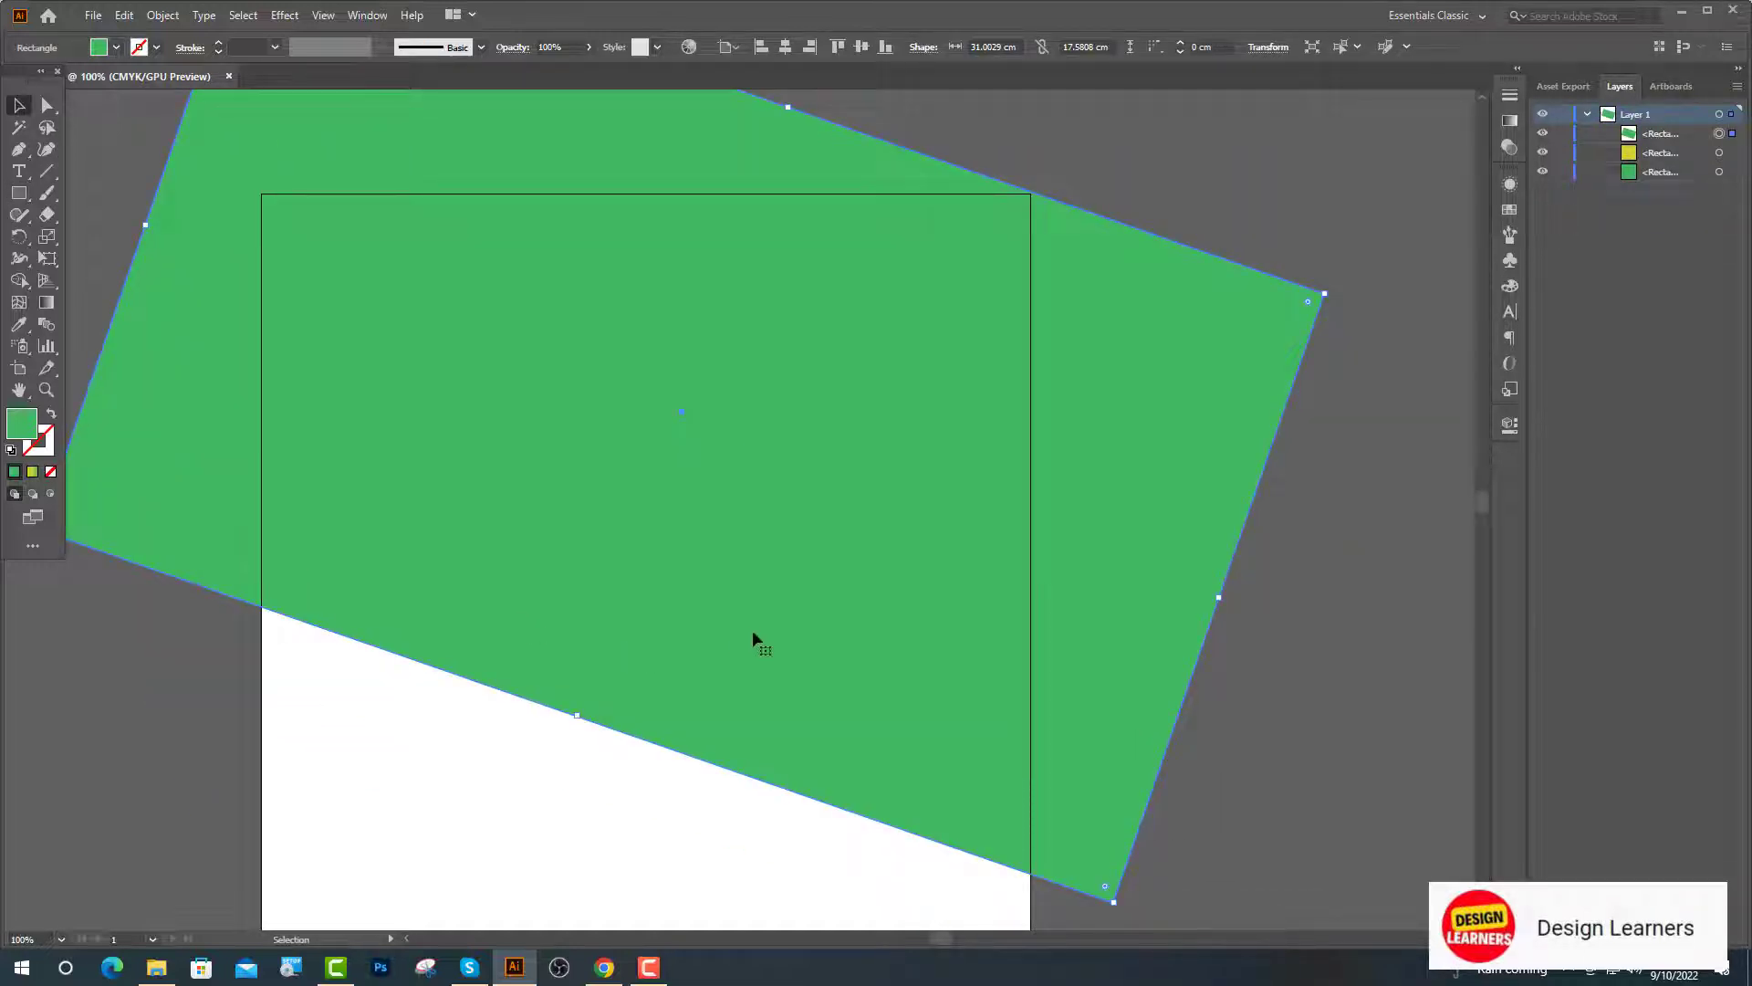
key(ctrl+minus)
click(46, 108)
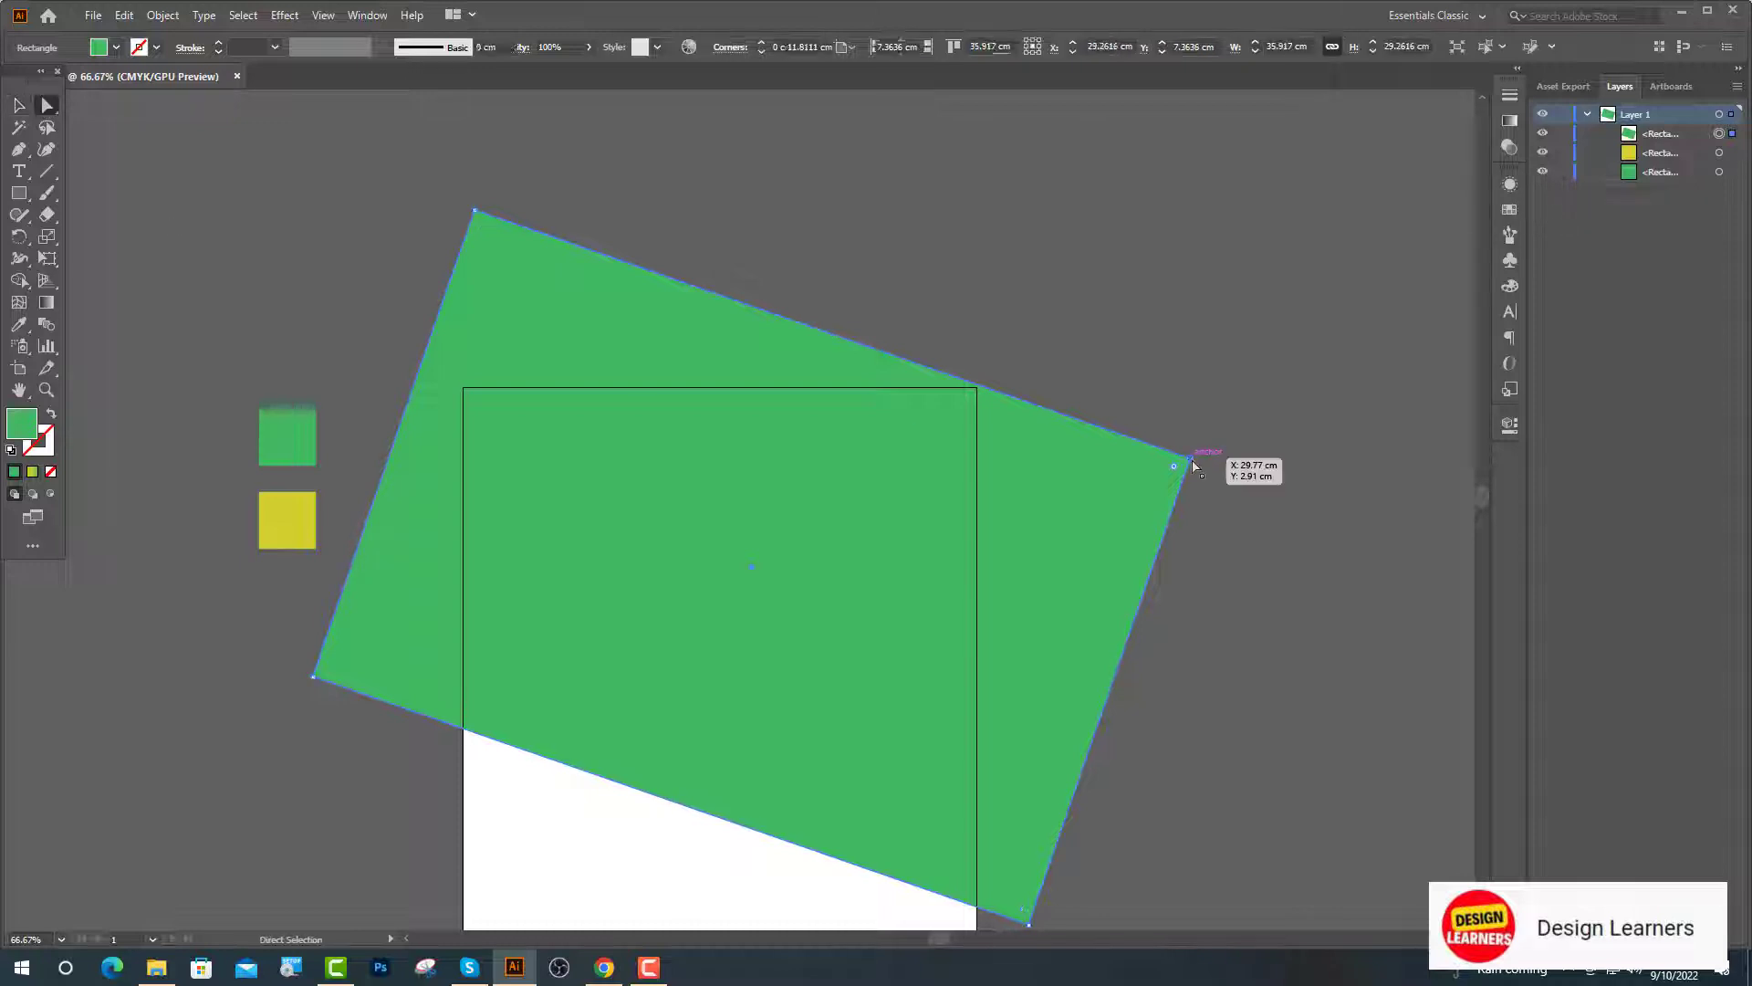
click(1191, 458)
scroll(1130, 665, down, 3)
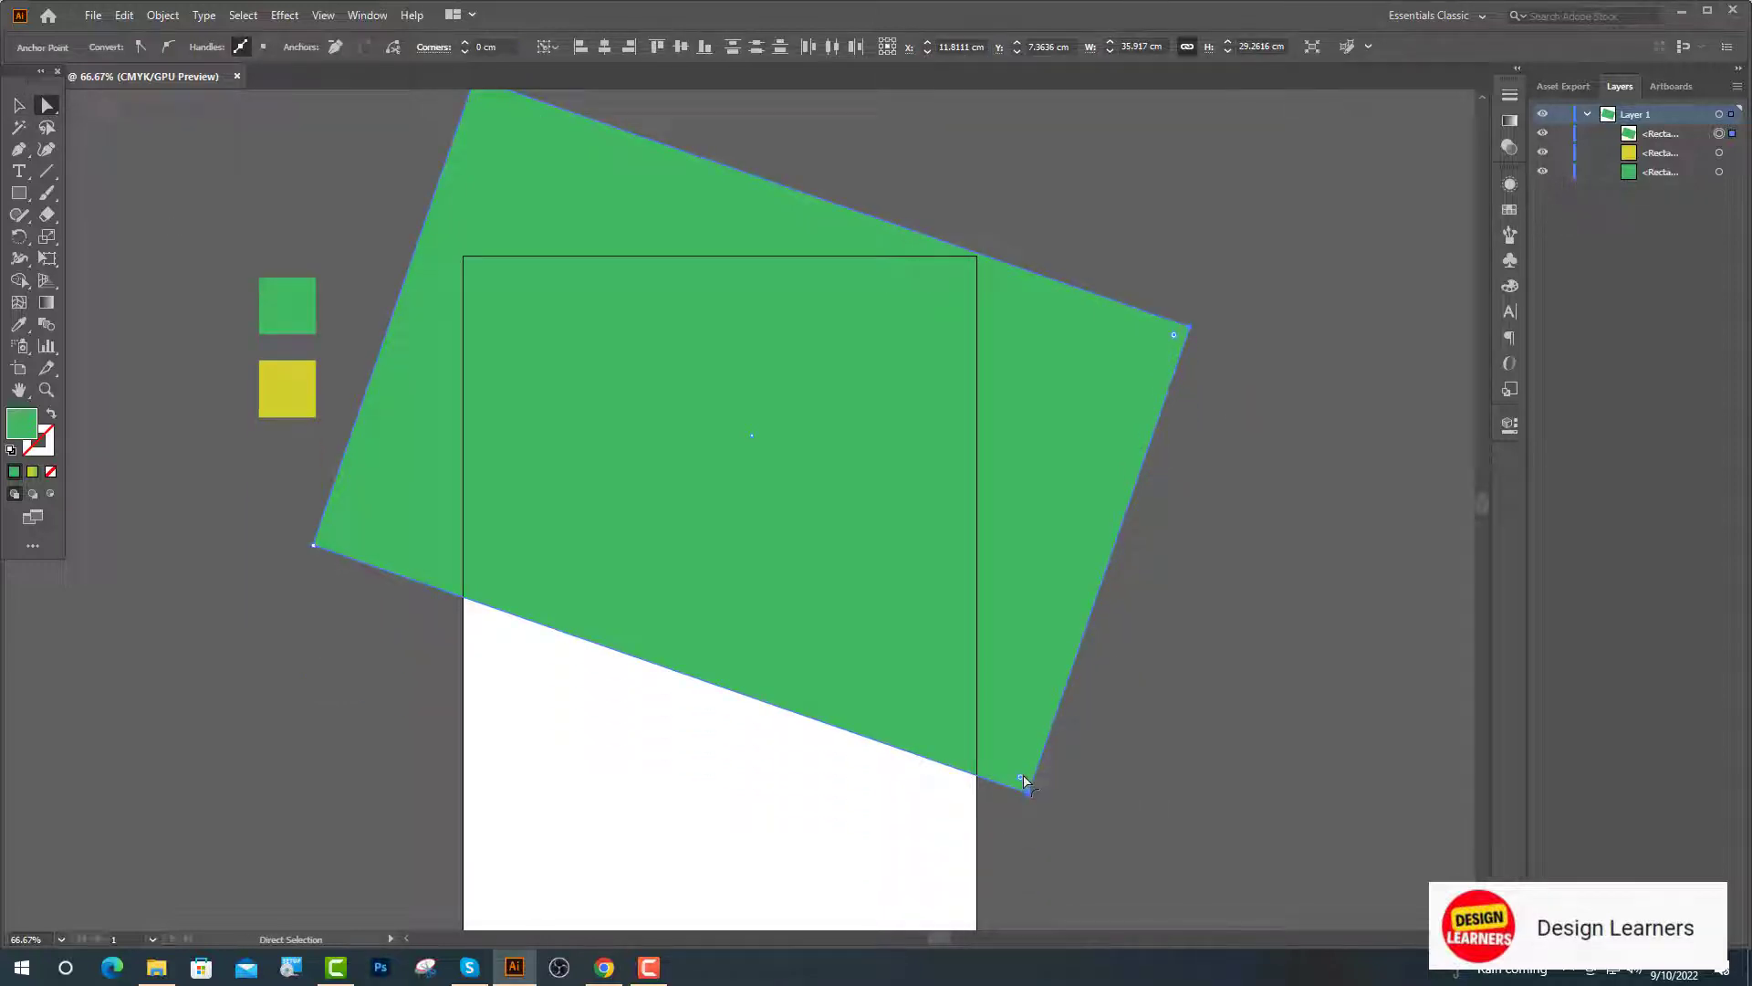
drag(1020, 777, 903, 629)
Step: Stretch the rounded green shape to about 23.9 cm high and shift it over the upper part of the artboard
key(v)
mouse_move(775, 205)
mouse_down()
mouse_move(820, 82)
mouse_move(794, 184)
mouse_up()
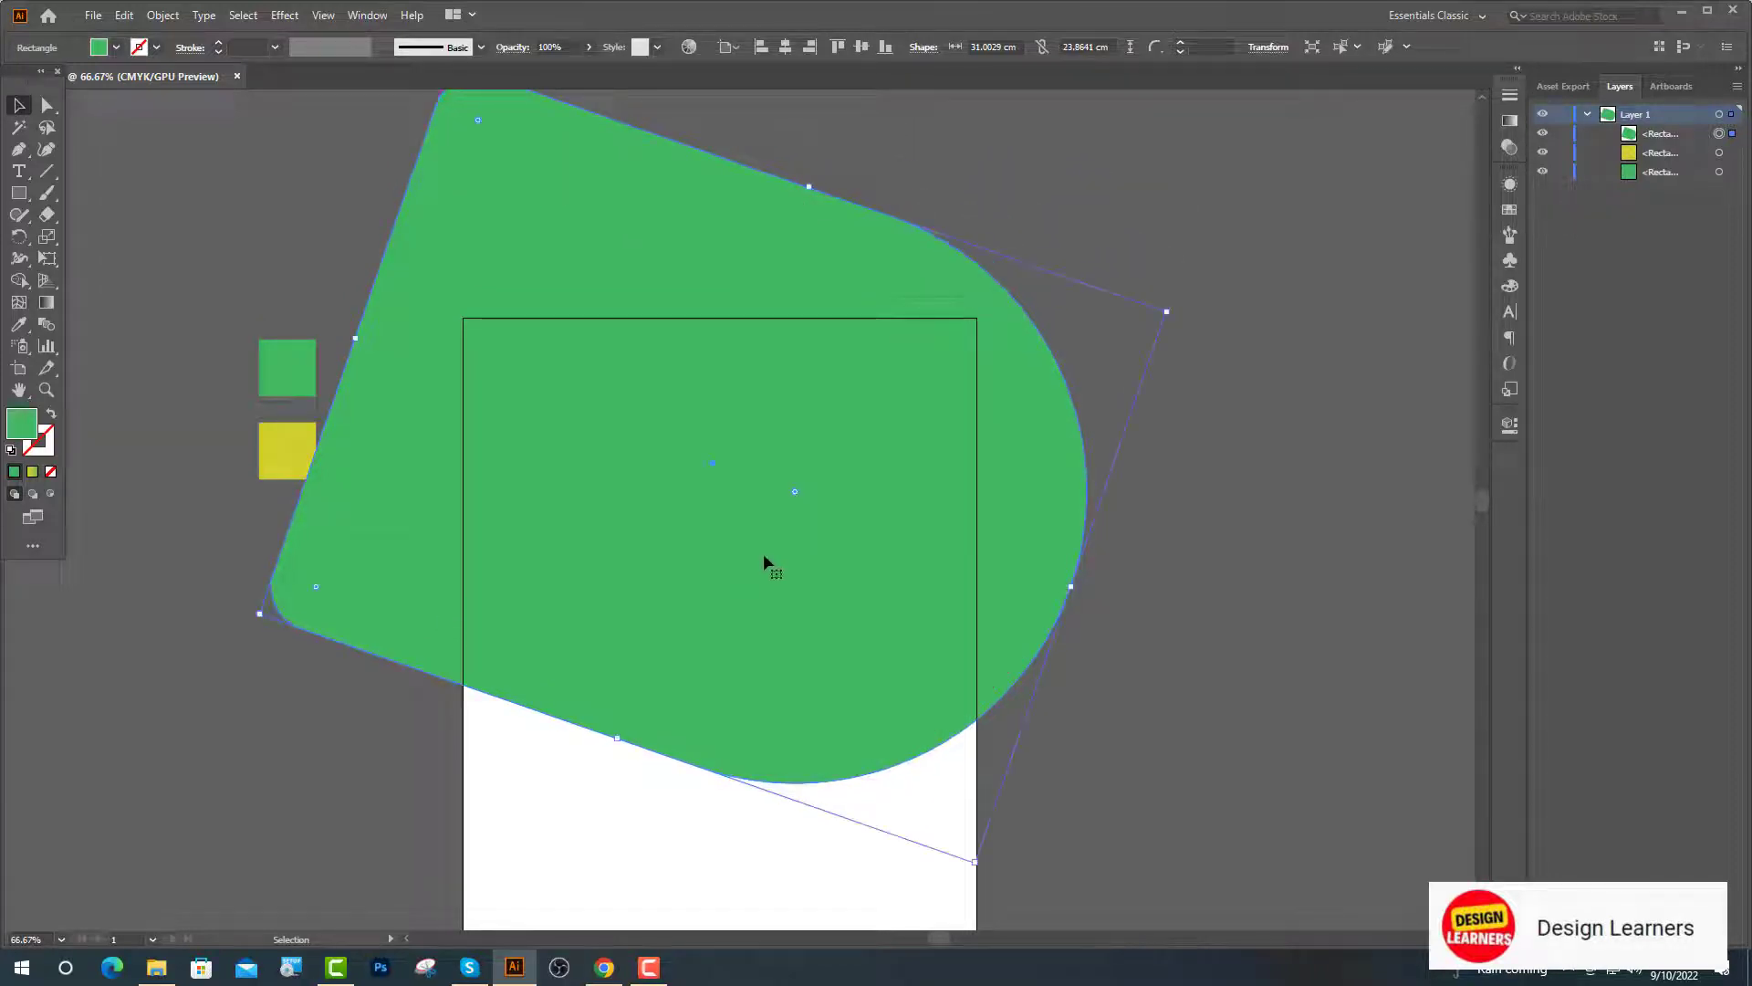
drag(763, 560, 744, 593)
key(ctrl+shift+a)
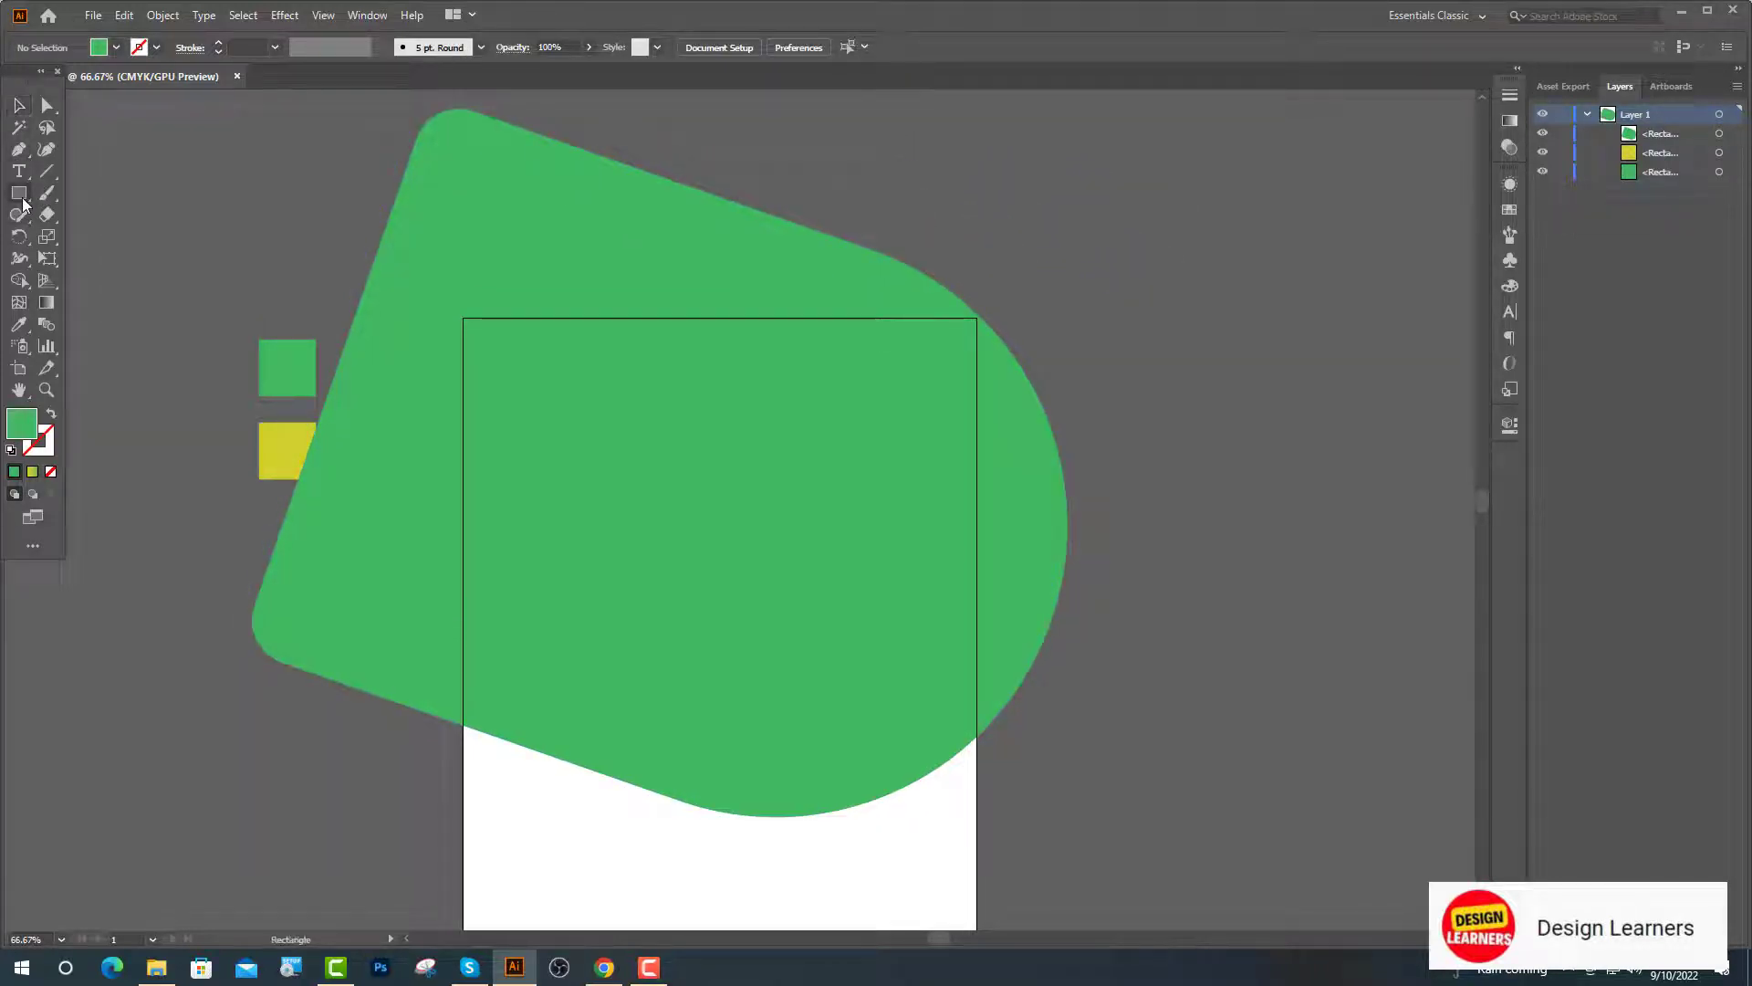
Step: Cut the green shape off along the artboard's left edge by subtracting a tall rectangle that covers the overhang
drag(345, 143, 463, 813)
key(v)
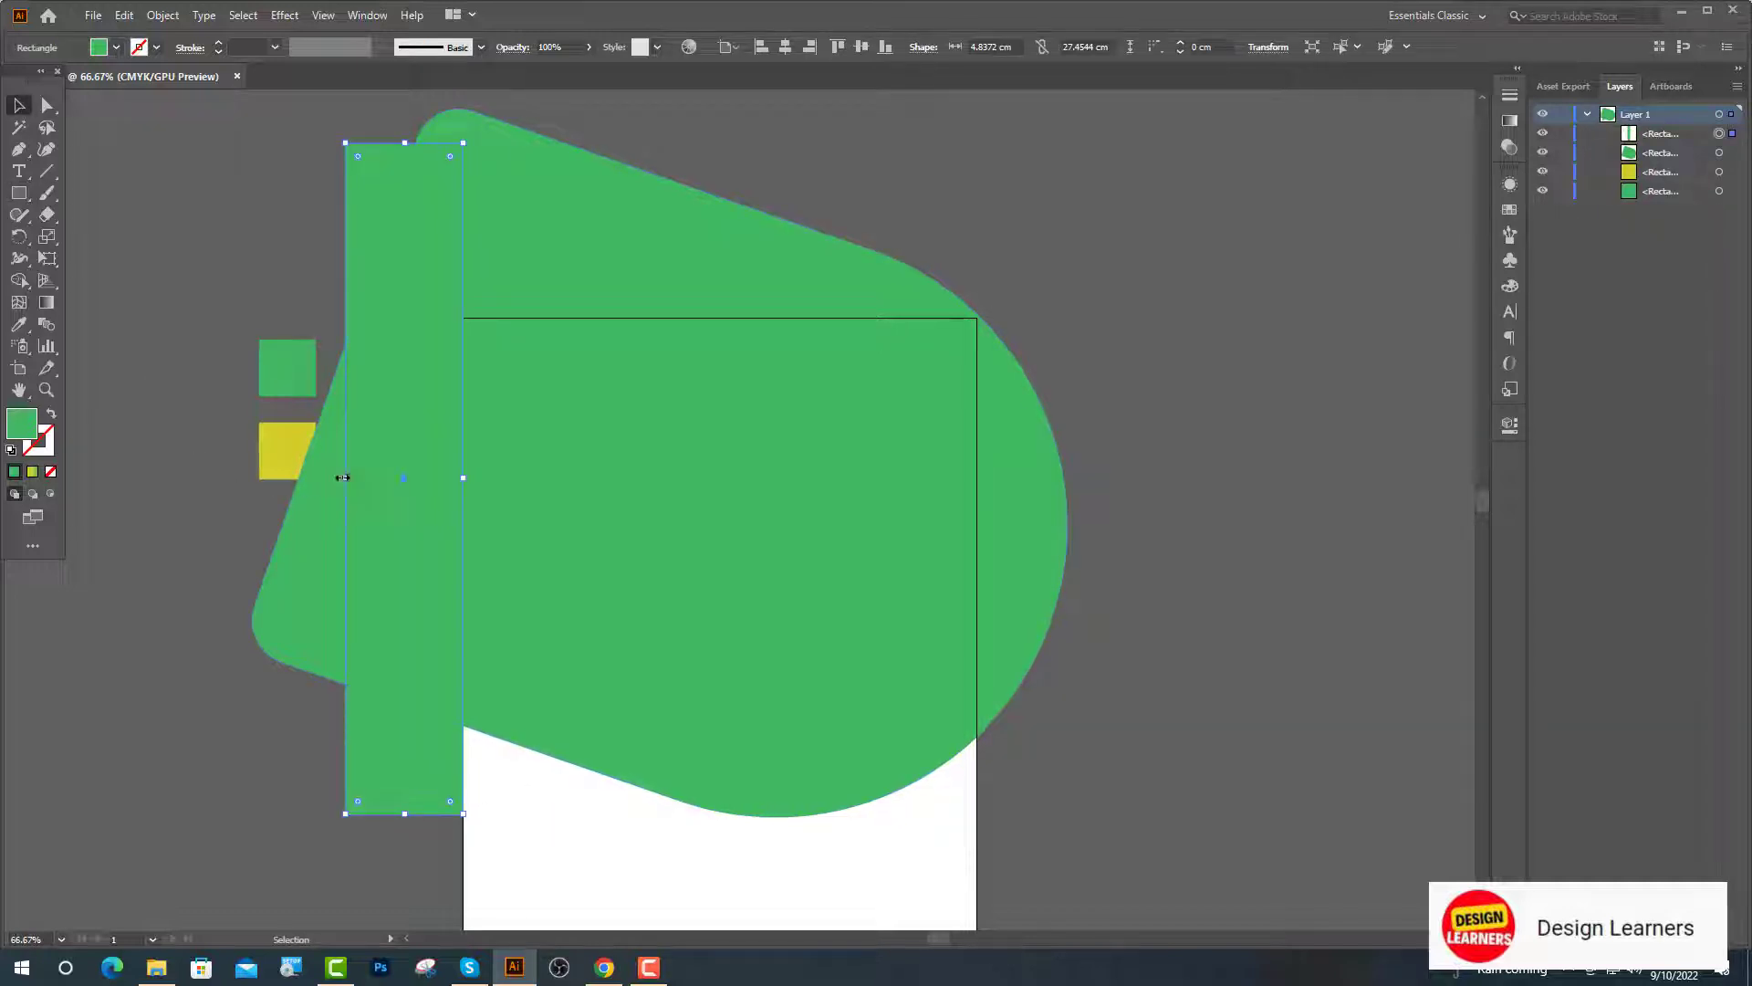
drag(342, 477, 161, 477)
mouse_move(312, 144)
mouse_down()
mouse_move(312, 98)
mouse_move(312, 133)
mouse_up()
shift+click(770, 606)
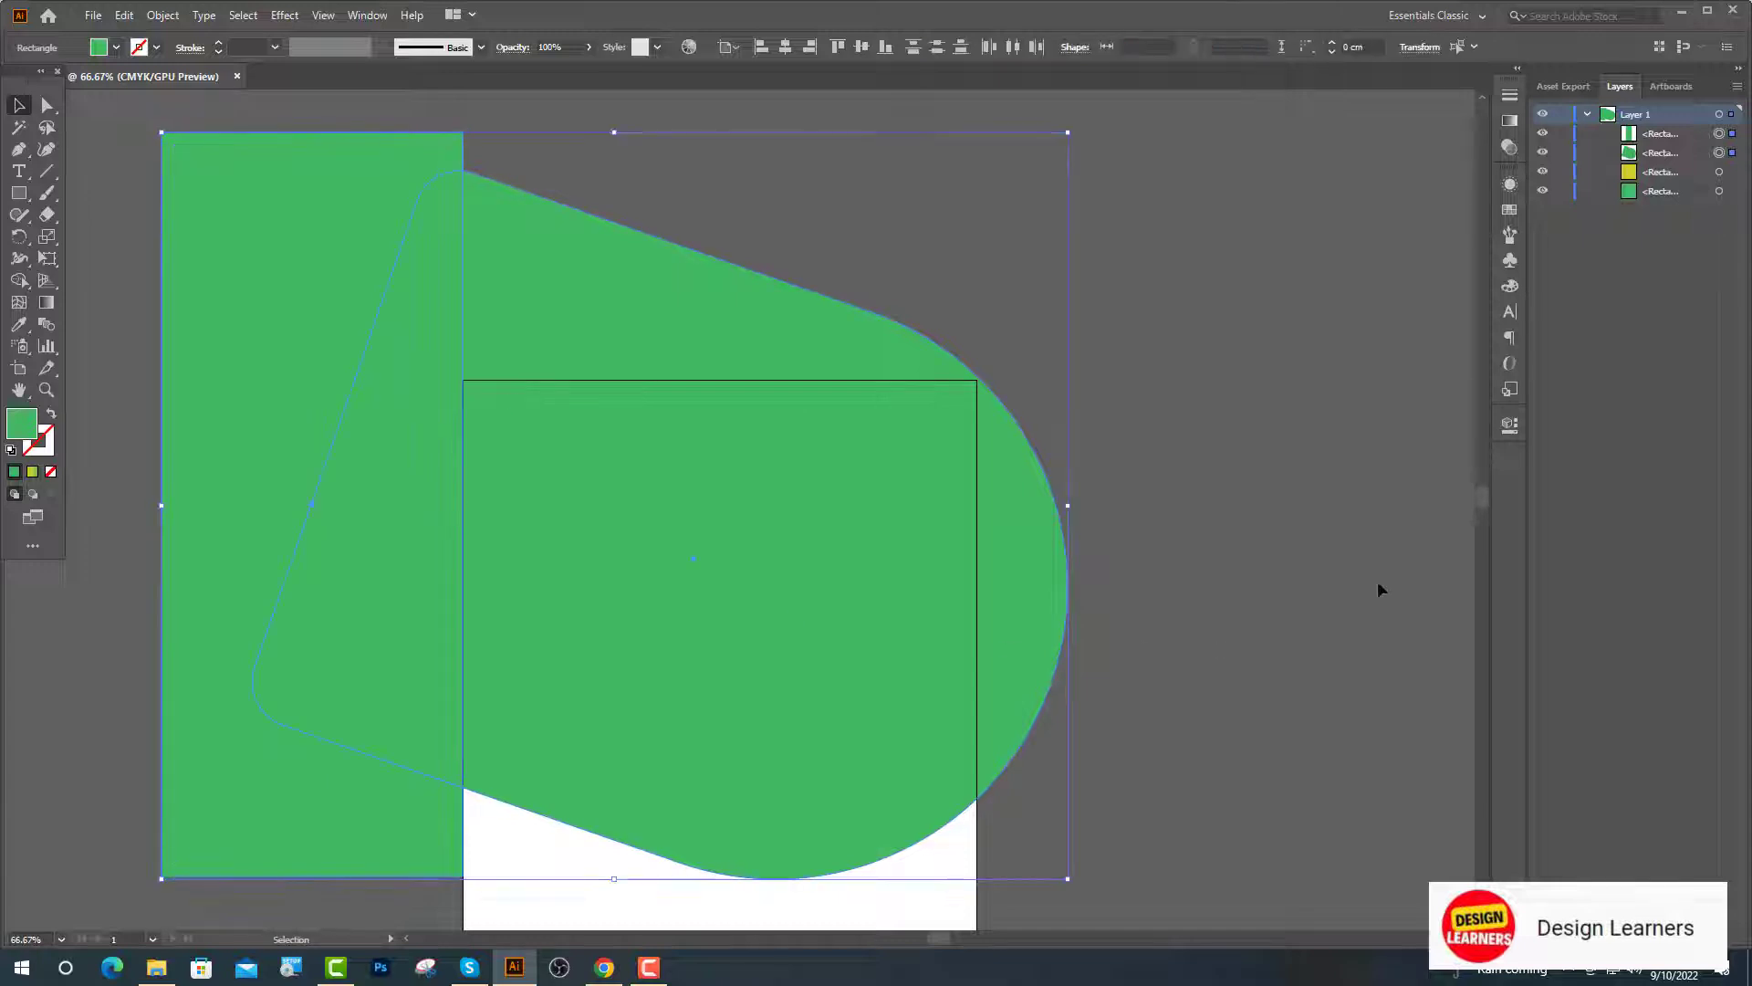
click(1508, 426)
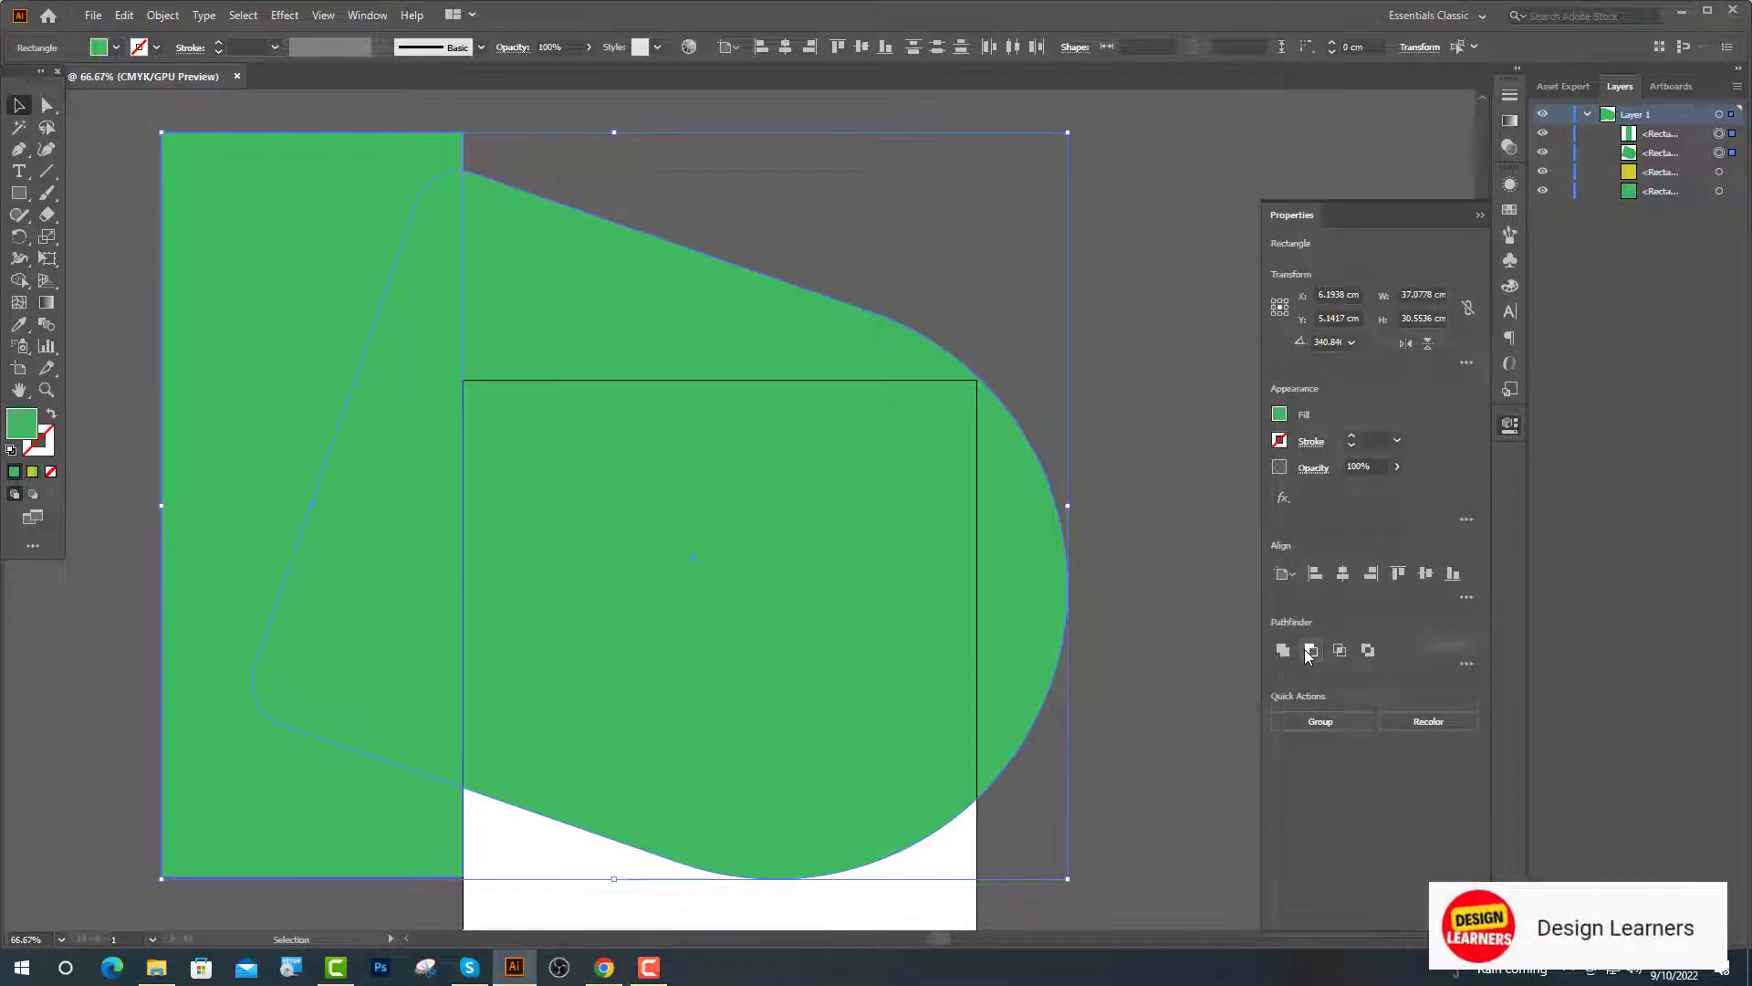
click(1309, 650)
Step: Trim the green shape along the artboard's top edge by subtracting a rectangle about 27 by 9.6 cm
key(m)
drag(398, 103, 1057, 335)
key(v)
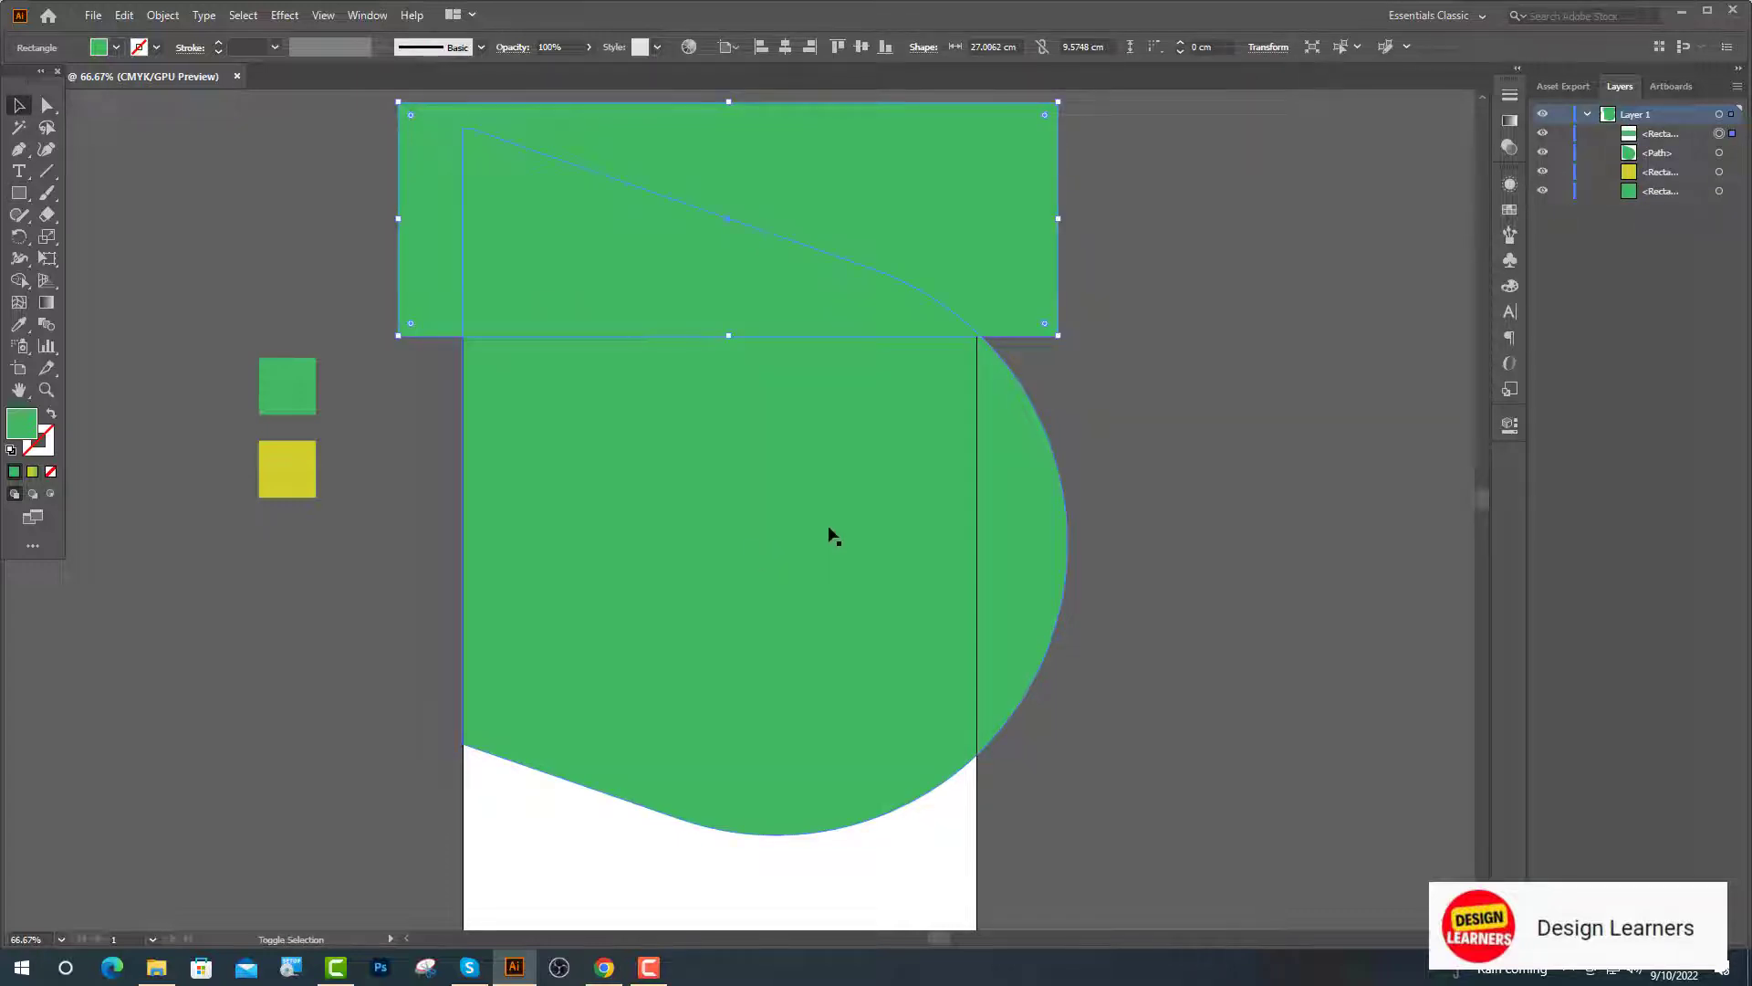
shift+click(832, 535)
click(1510, 425)
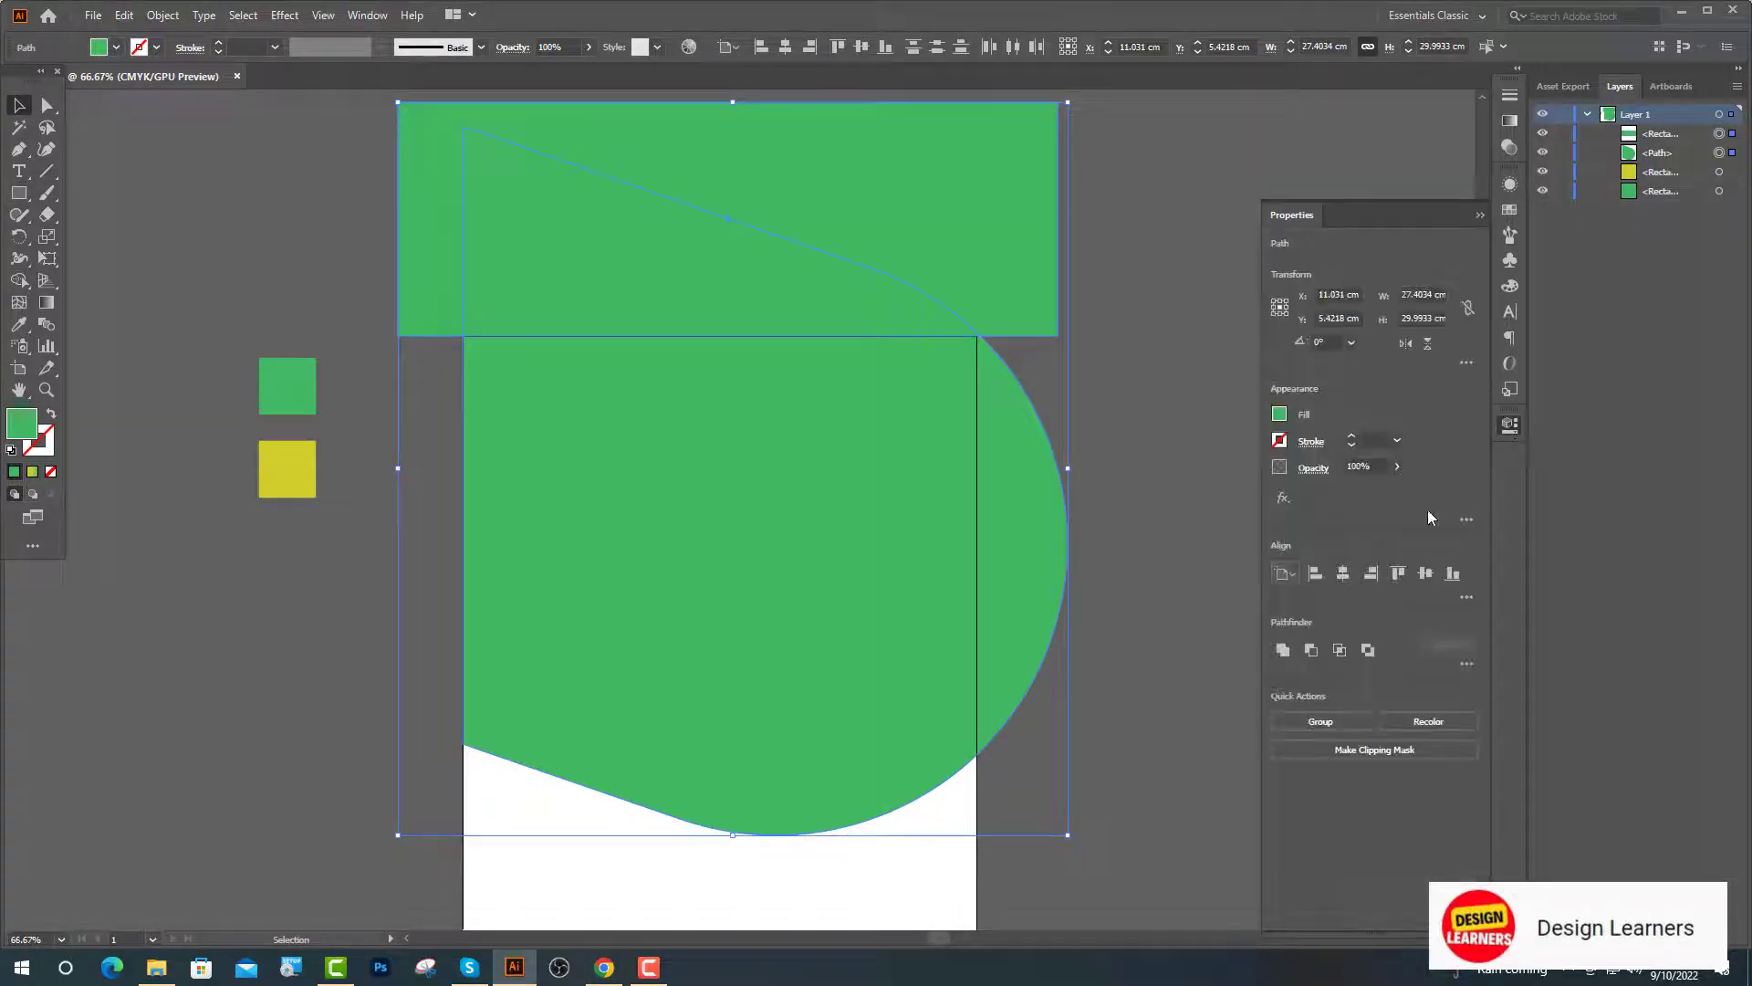
click(1312, 650)
click(1186, 548)
Step: Trim the green shape along the artboard's right edge by subtracting a rectangle about 10.1 by 19.9 cm
scroll(1186, 547, down, 3)
mouse_move(970, 139)
mouse_down()
mouse_move(1143, 365)
mouse_move(1214, 623)
mouse_up()
key(v)
drag(1087, 389, 1101, 393)
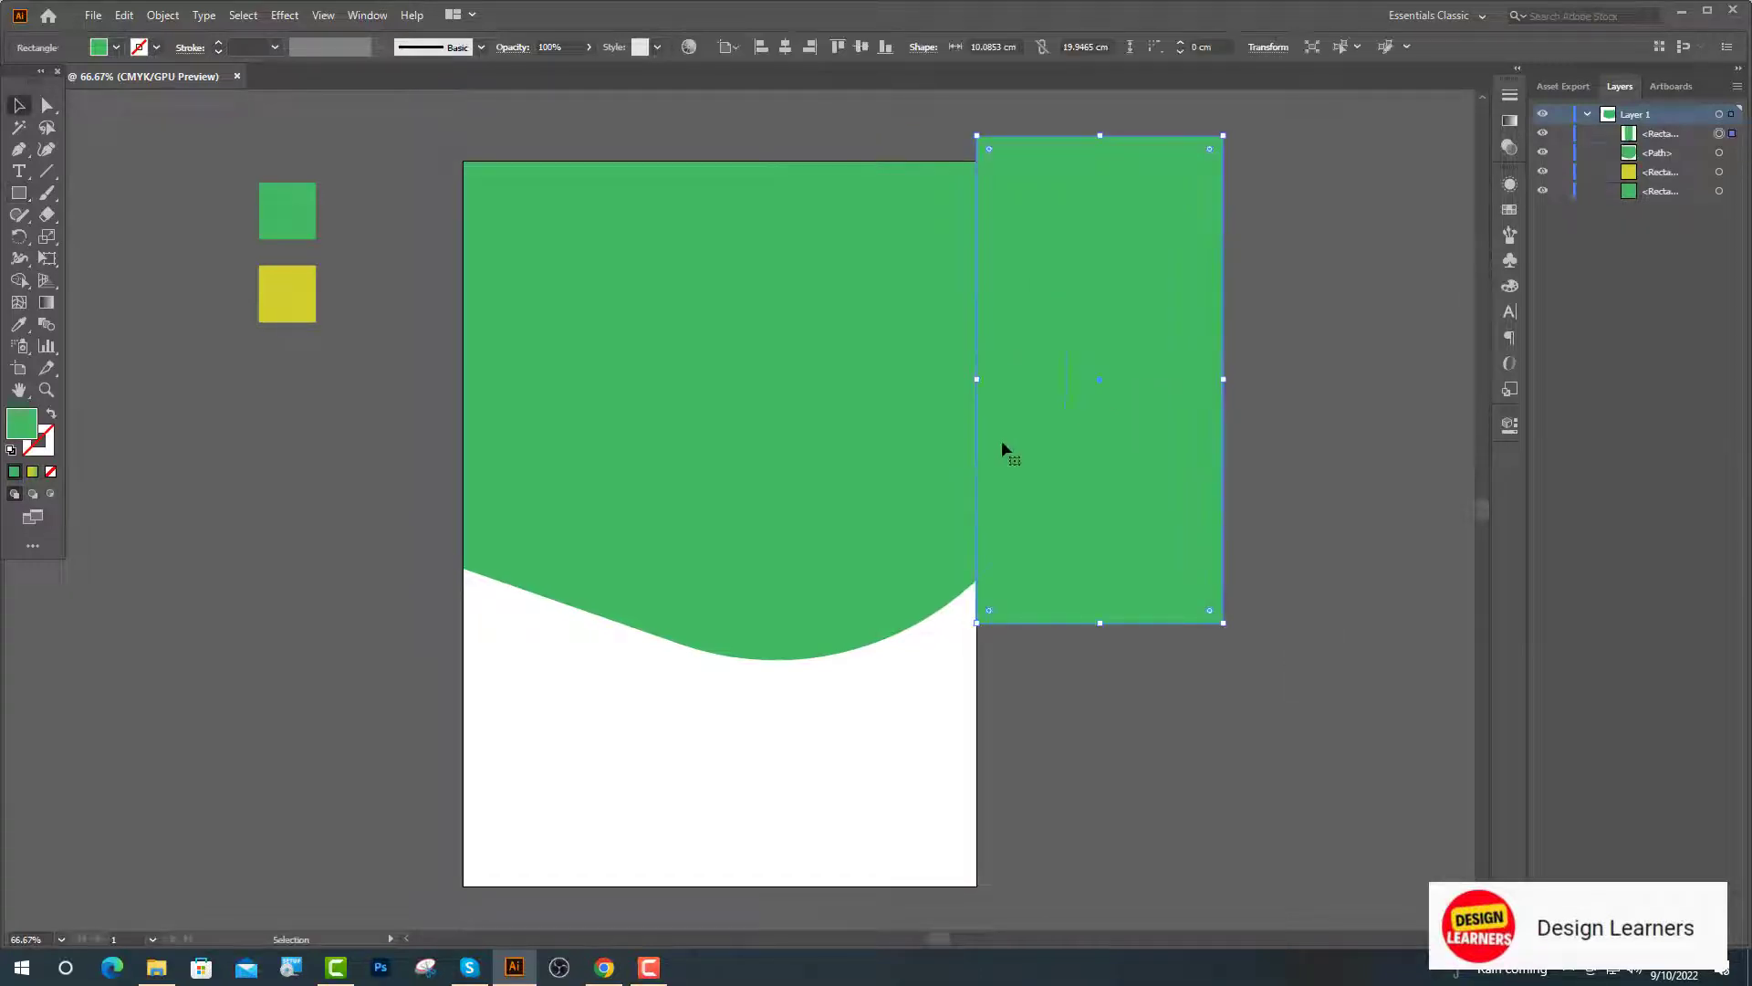
shift+click(735, 485)
click(1510, 424)
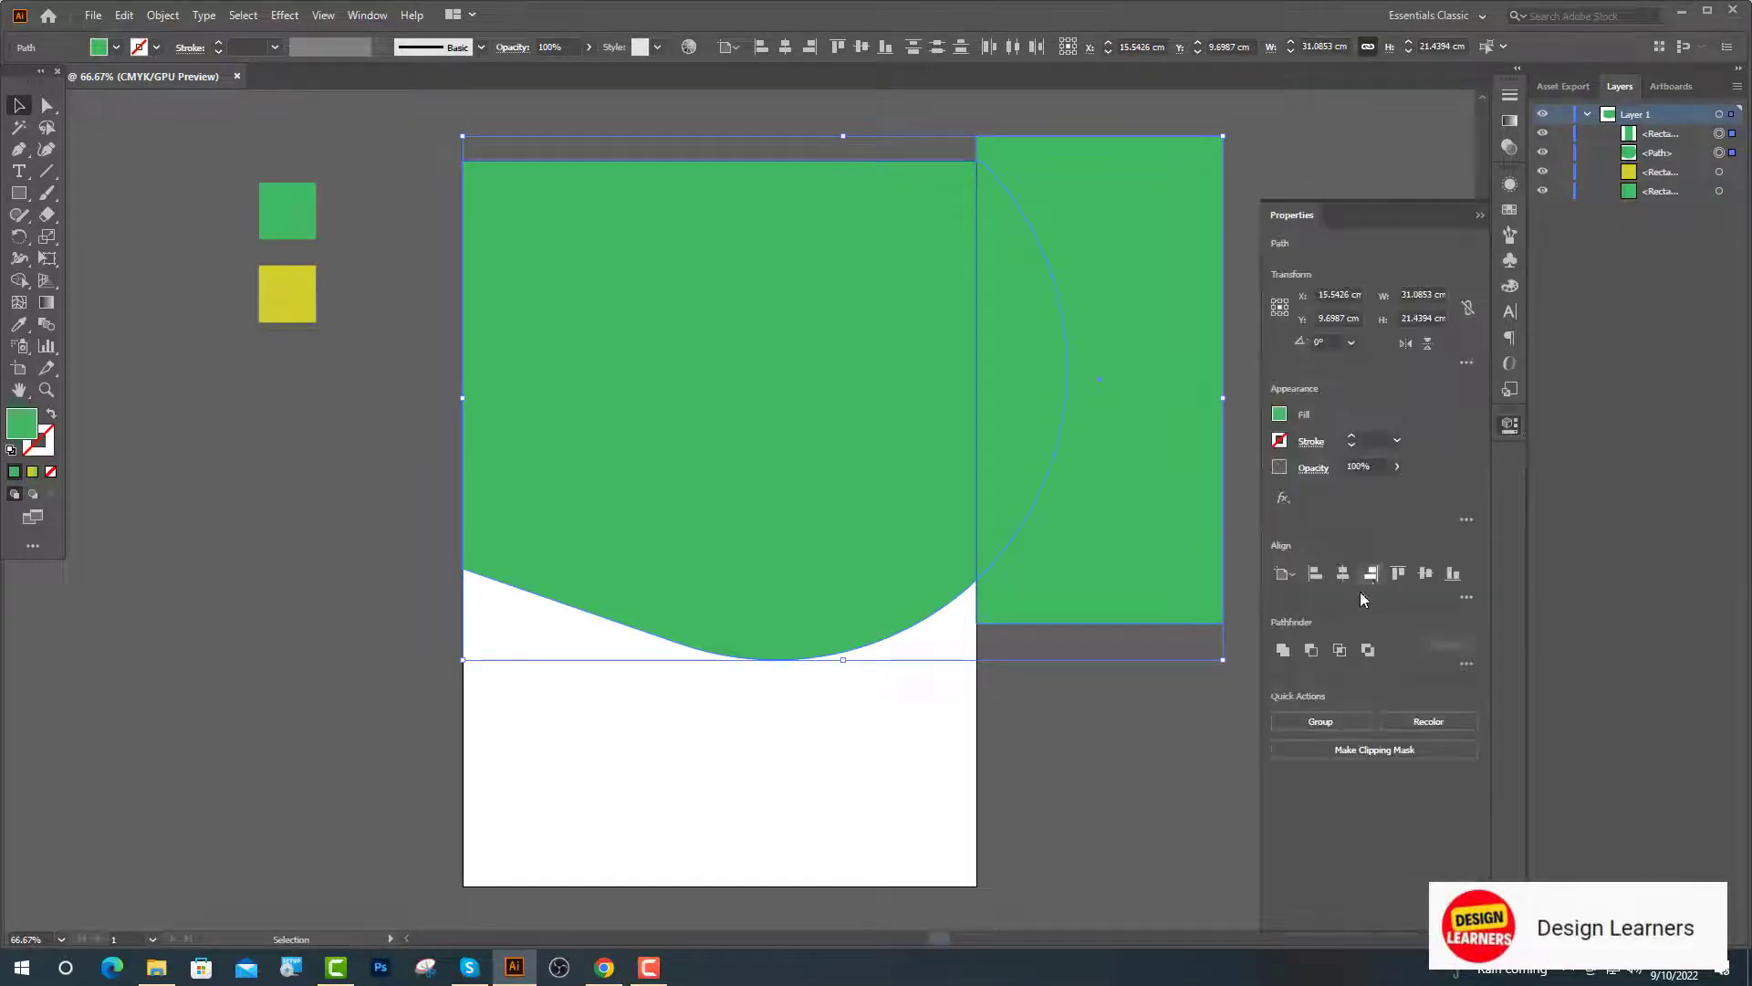
click(1311, 648)
click(1222, 631)
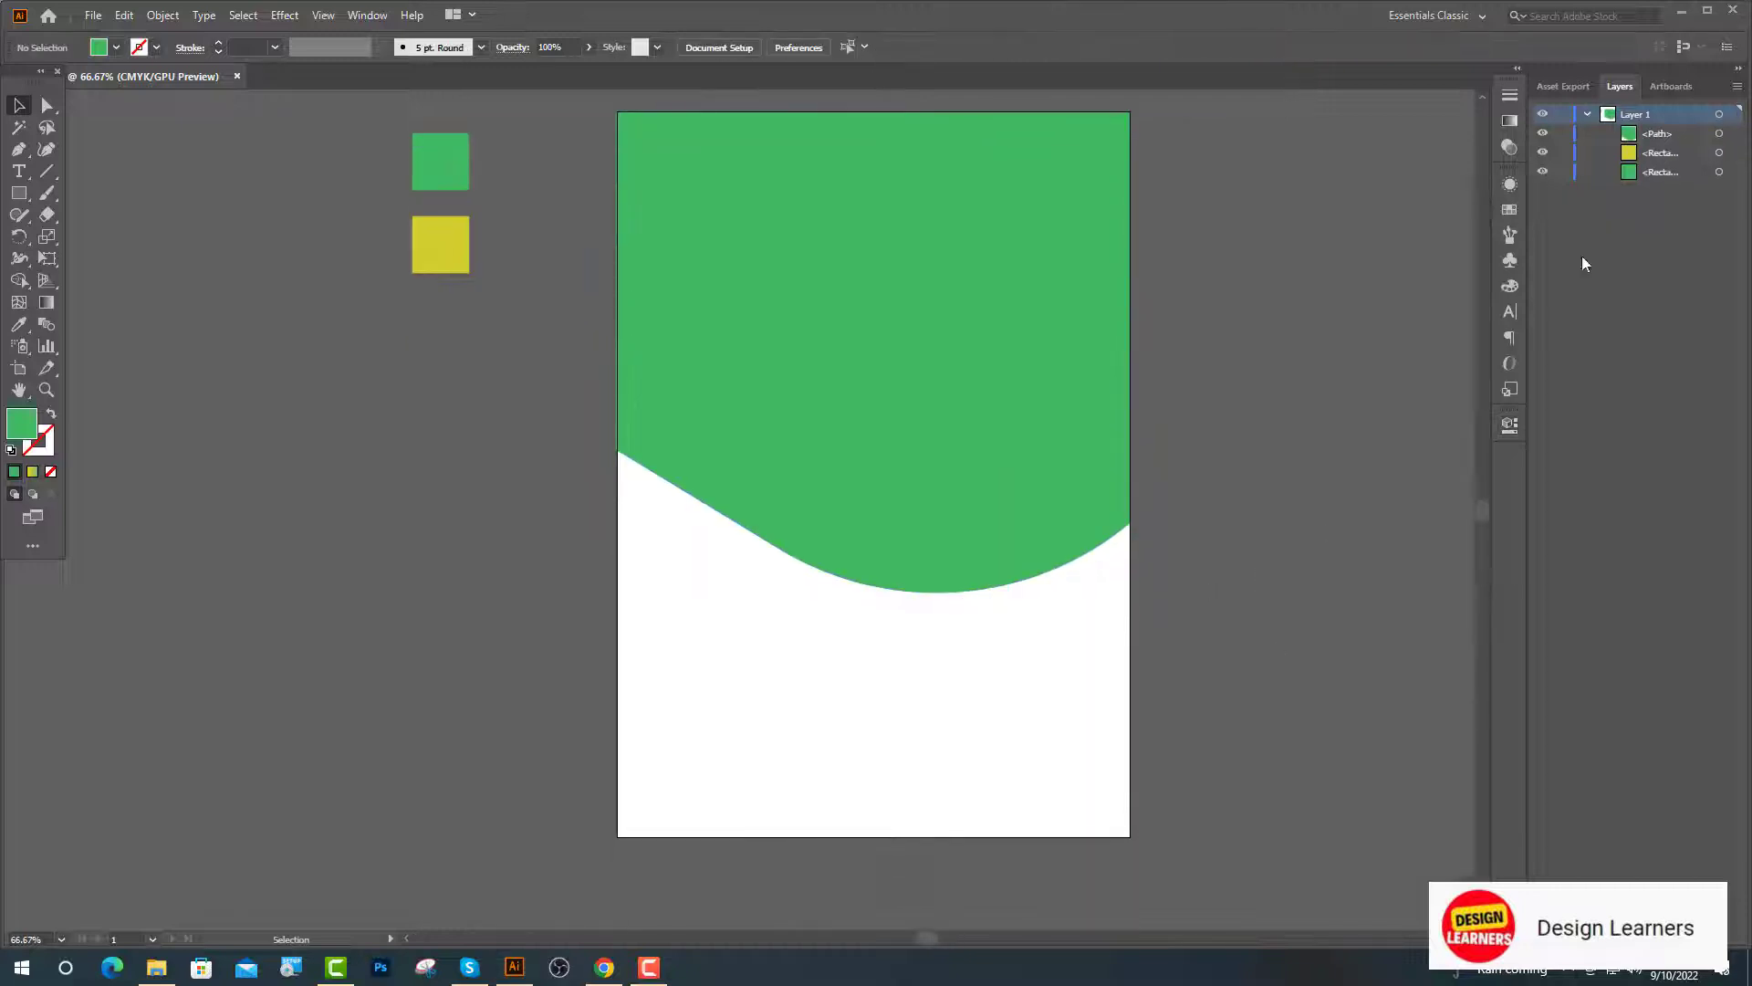
Step: Place the mountain lake photo from the desktop and scale it to about 29.8 by 19.8 cm over the green shape
click(1682, 10)
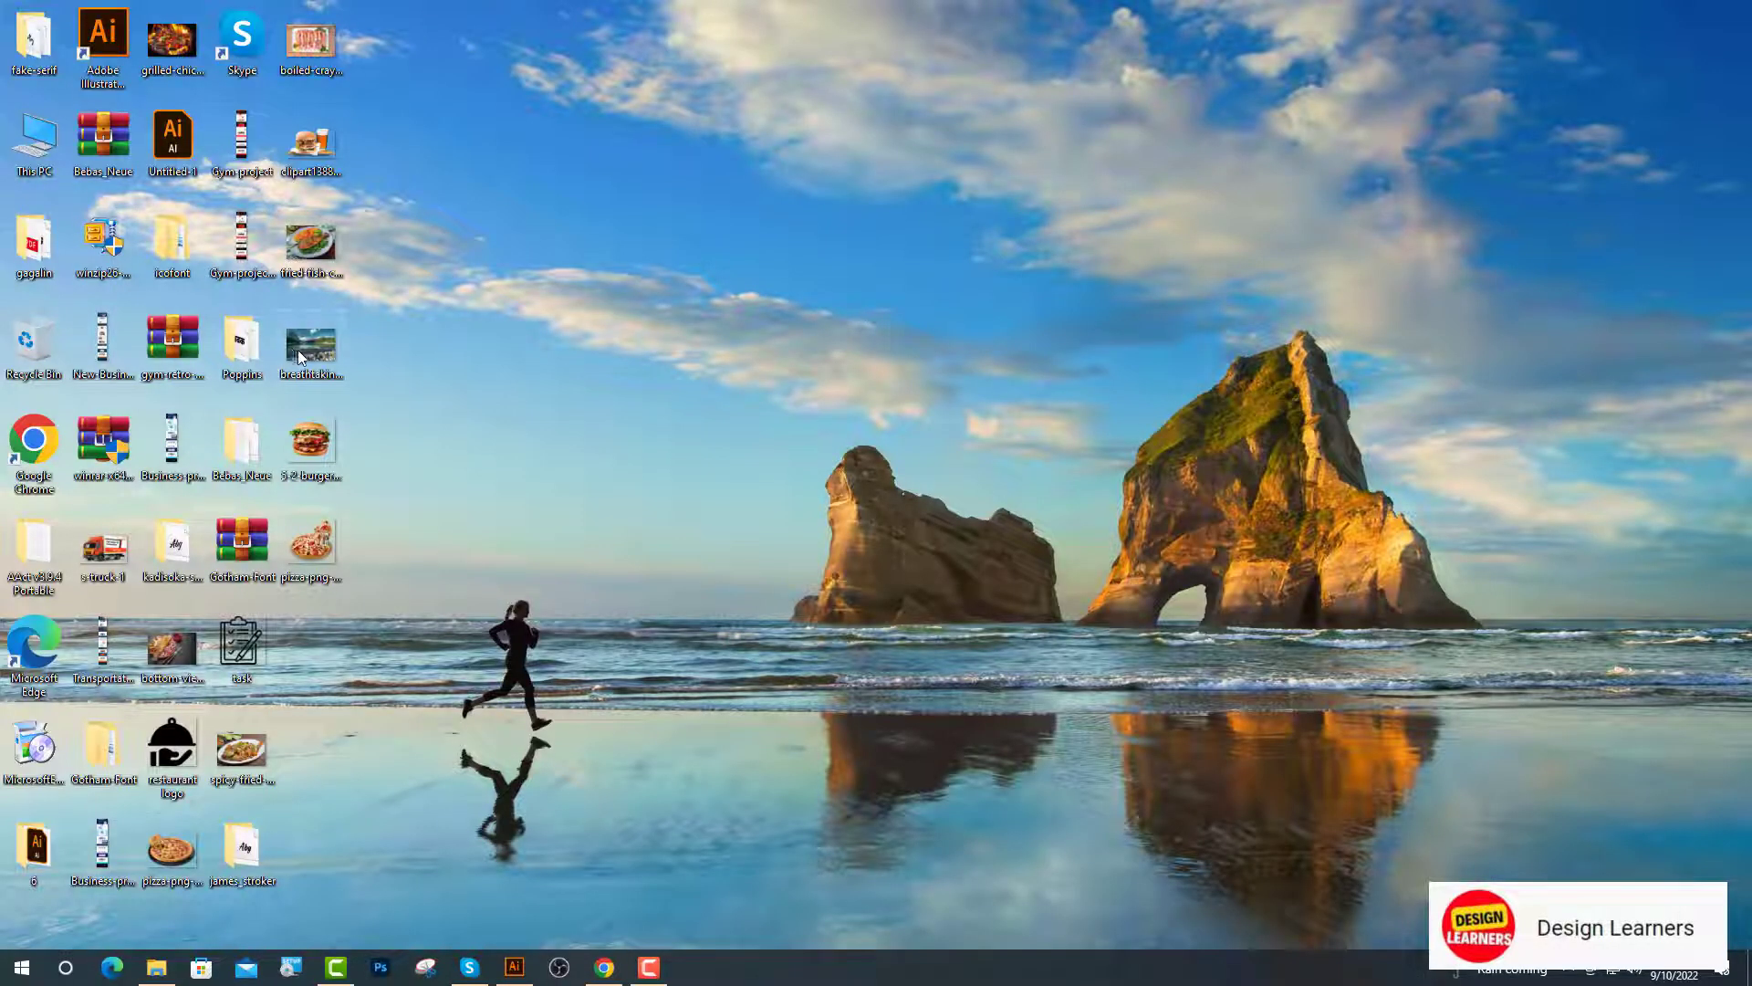
drag(298, 349, 825, 664)
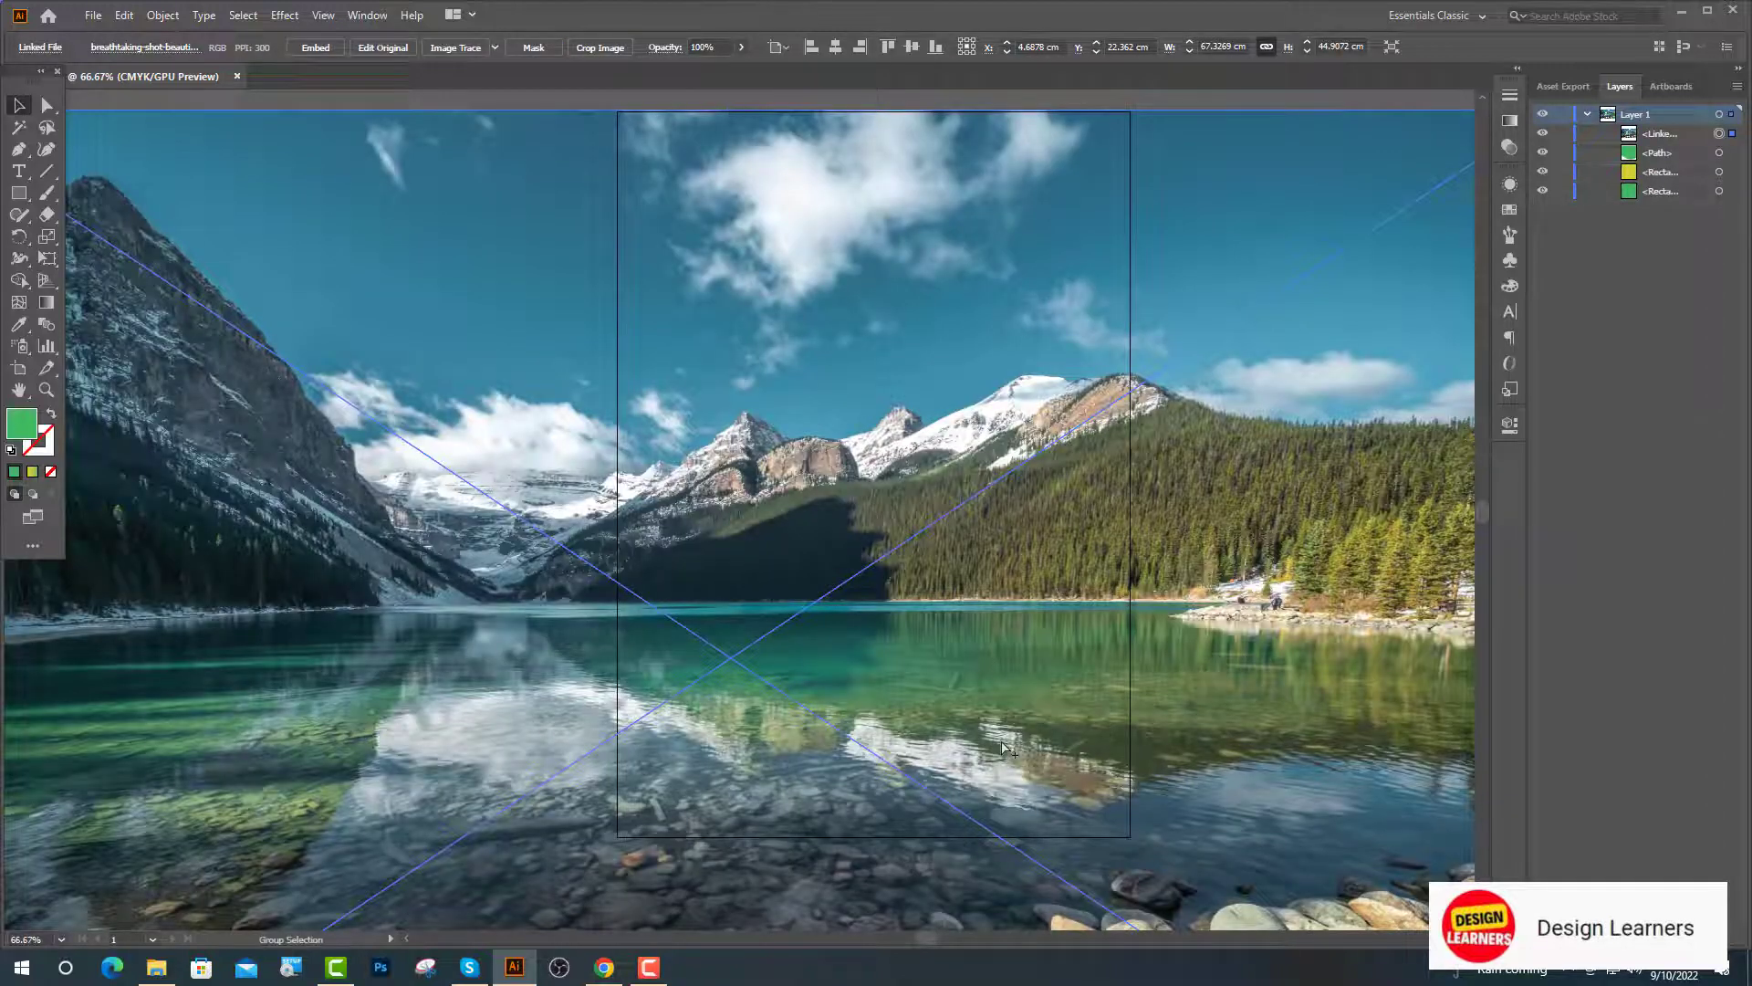
key(ctrl+minus)
drag(799, 269, 816, 513)
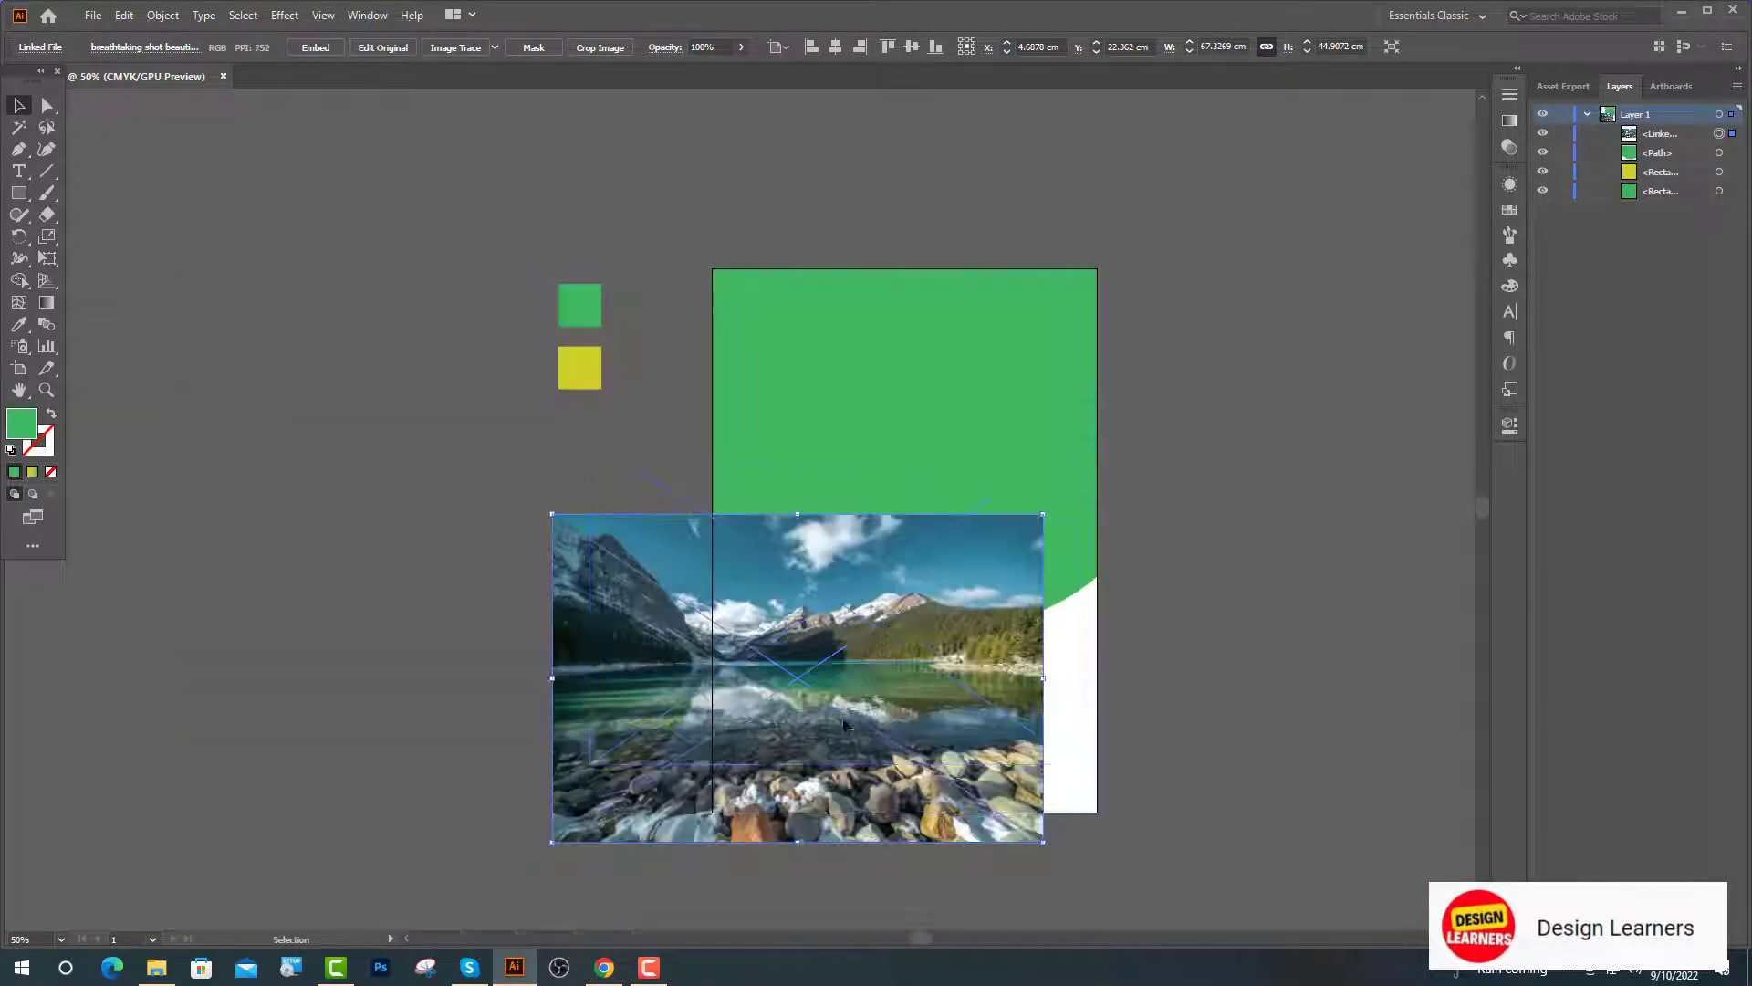
drag(840, 723, 953, 483)
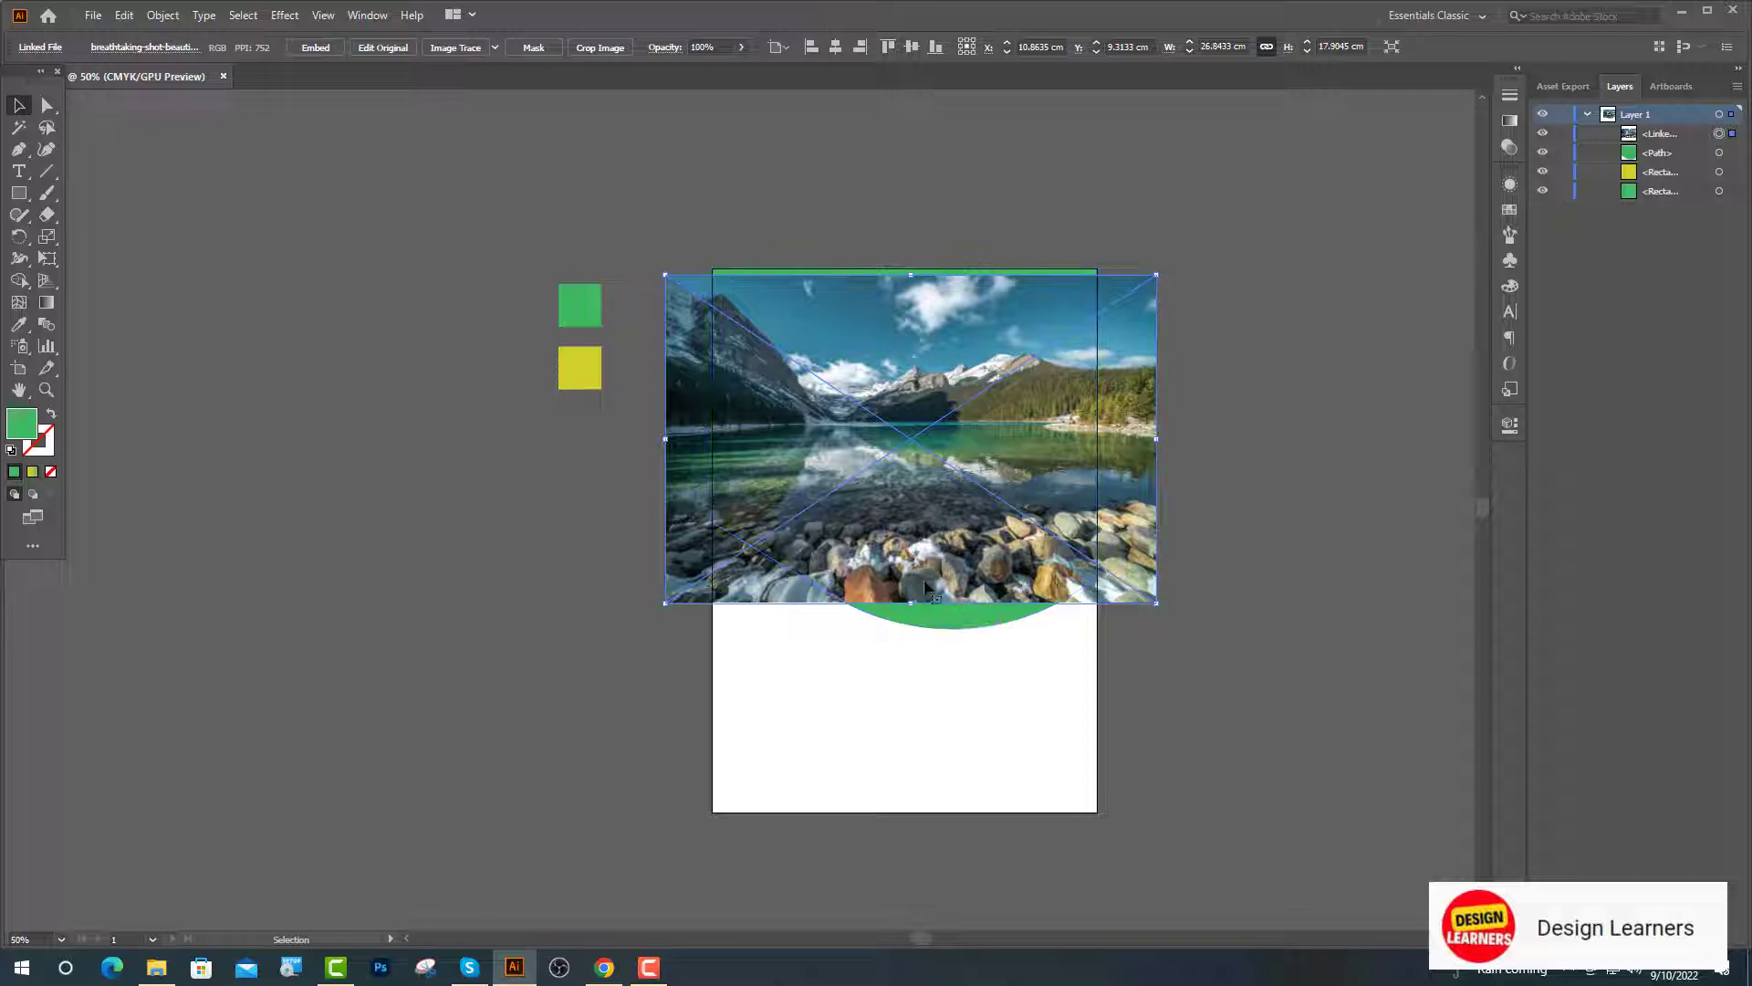
drag(915, 609, 919, 644)
key(ctrl+plus)
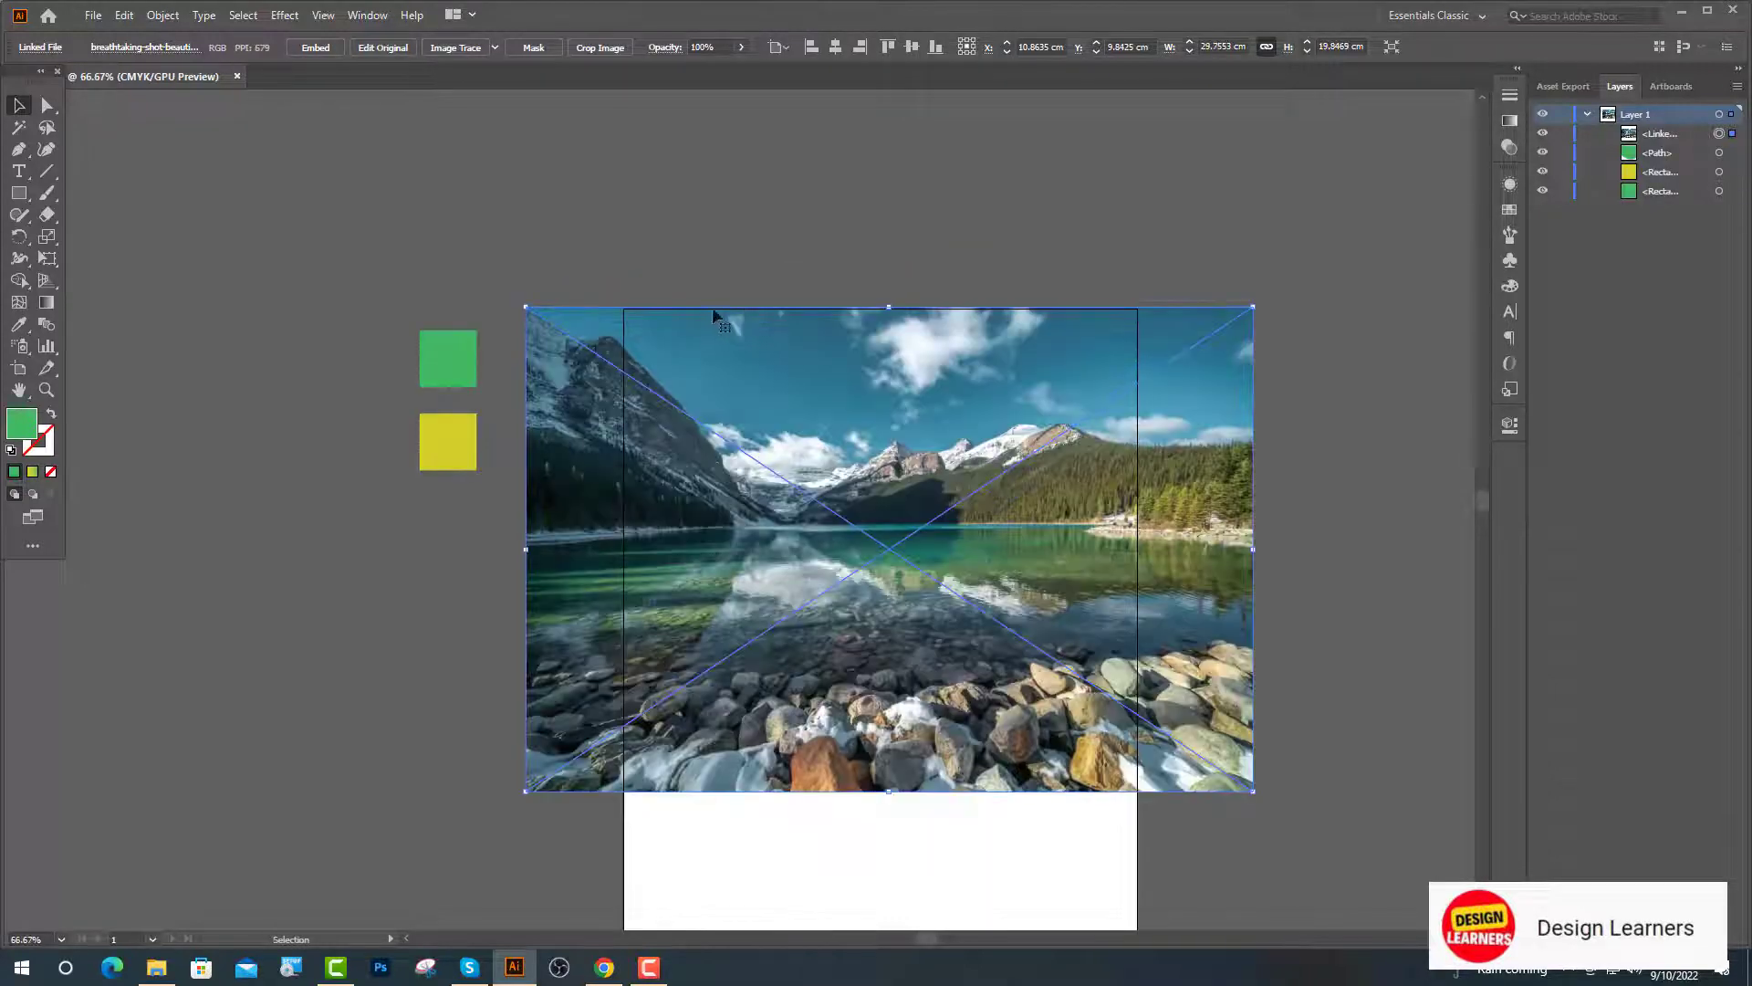
Step: Duplicate the green path above the lake photo and use the copy as a clipping mask for the photo
drag(1668, 154, 1667, 134)
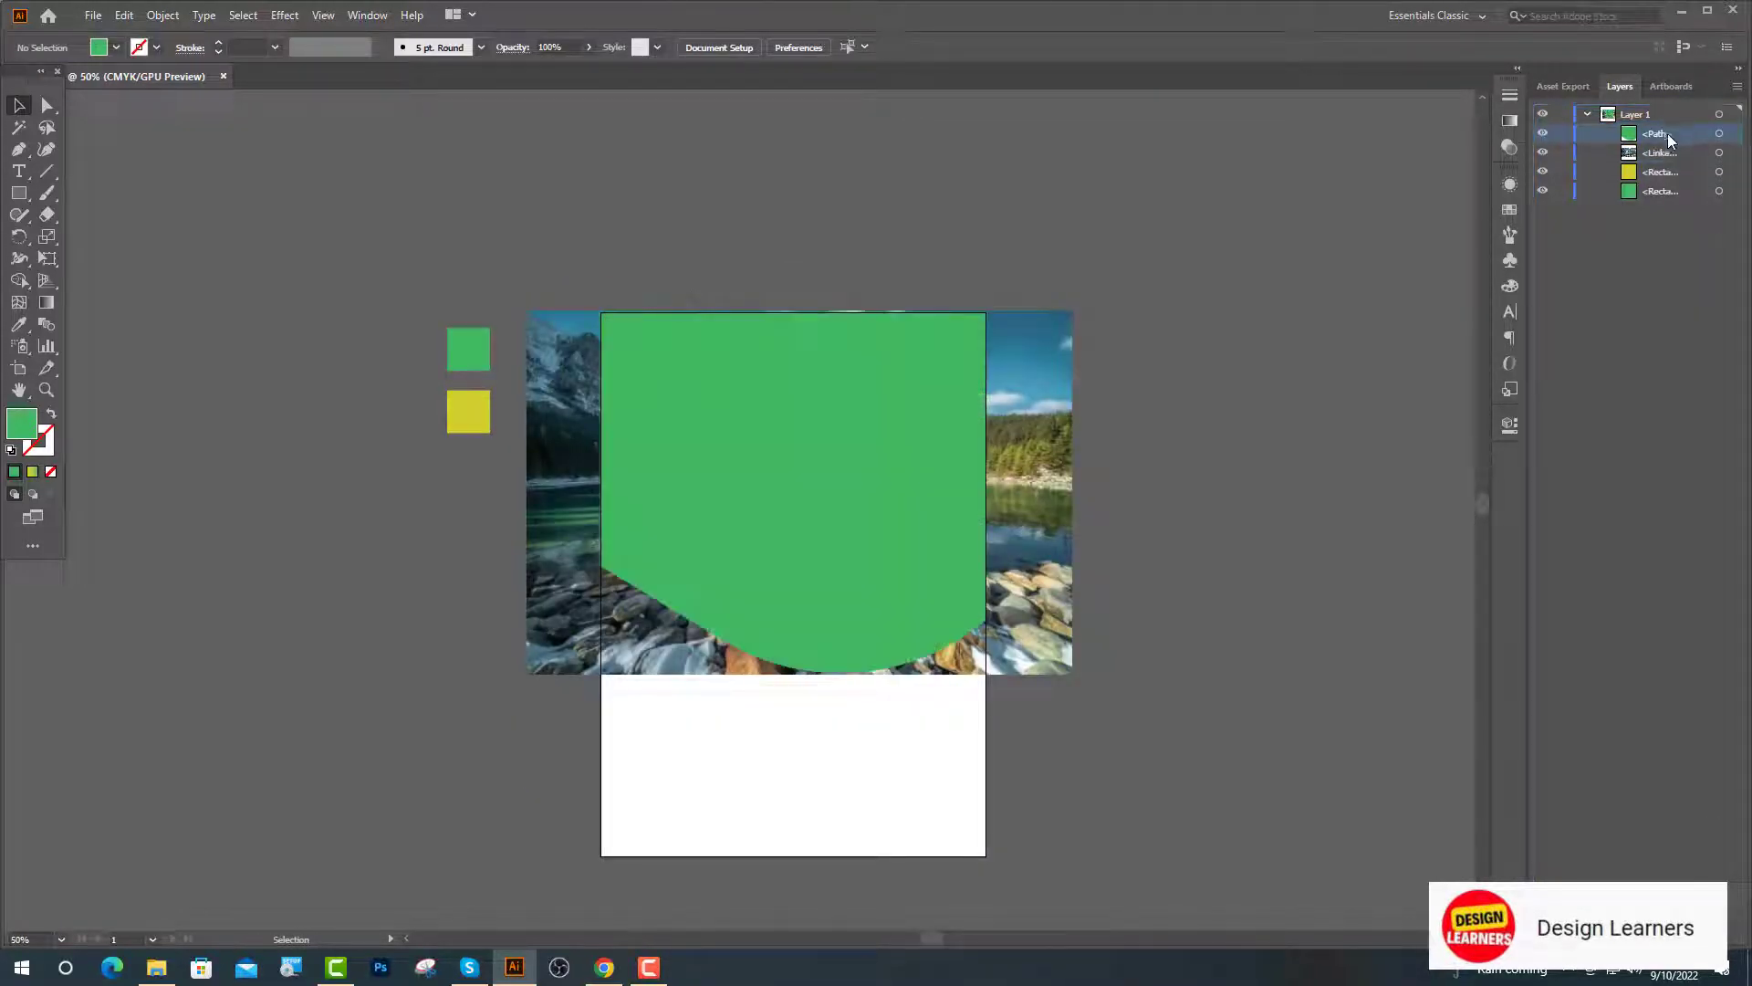
click(1719, 152)
shift+click(1719, 133)
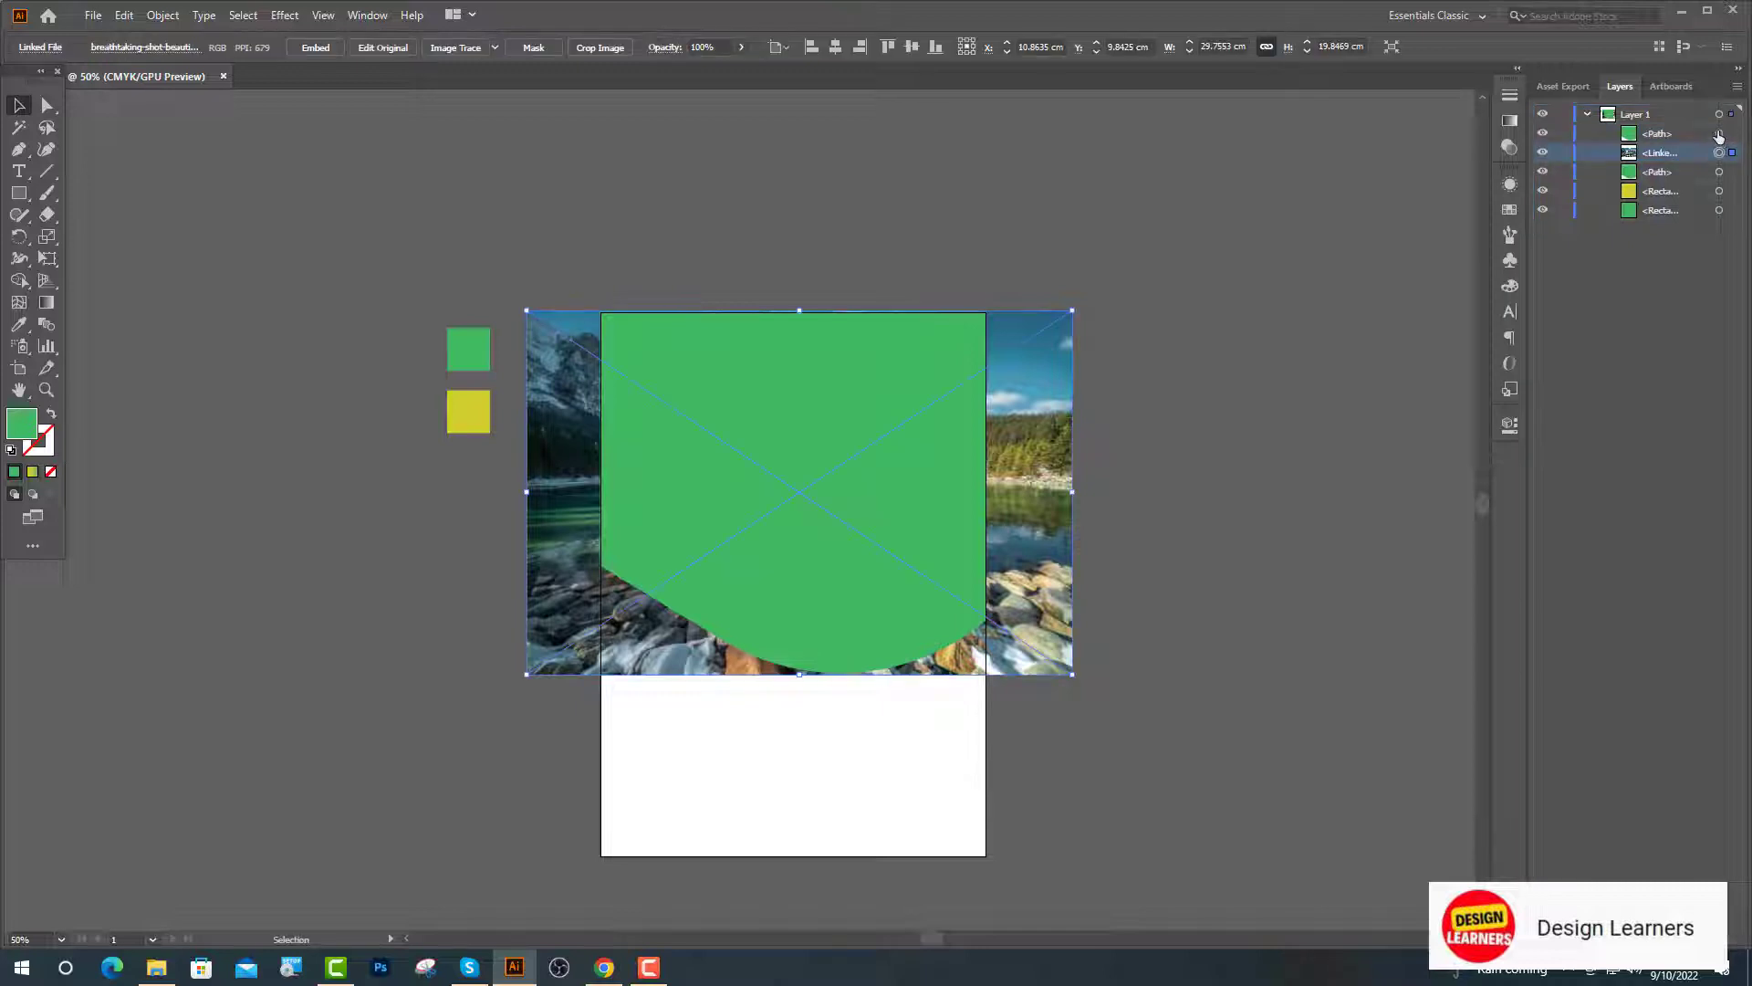
right_click(800, 529)
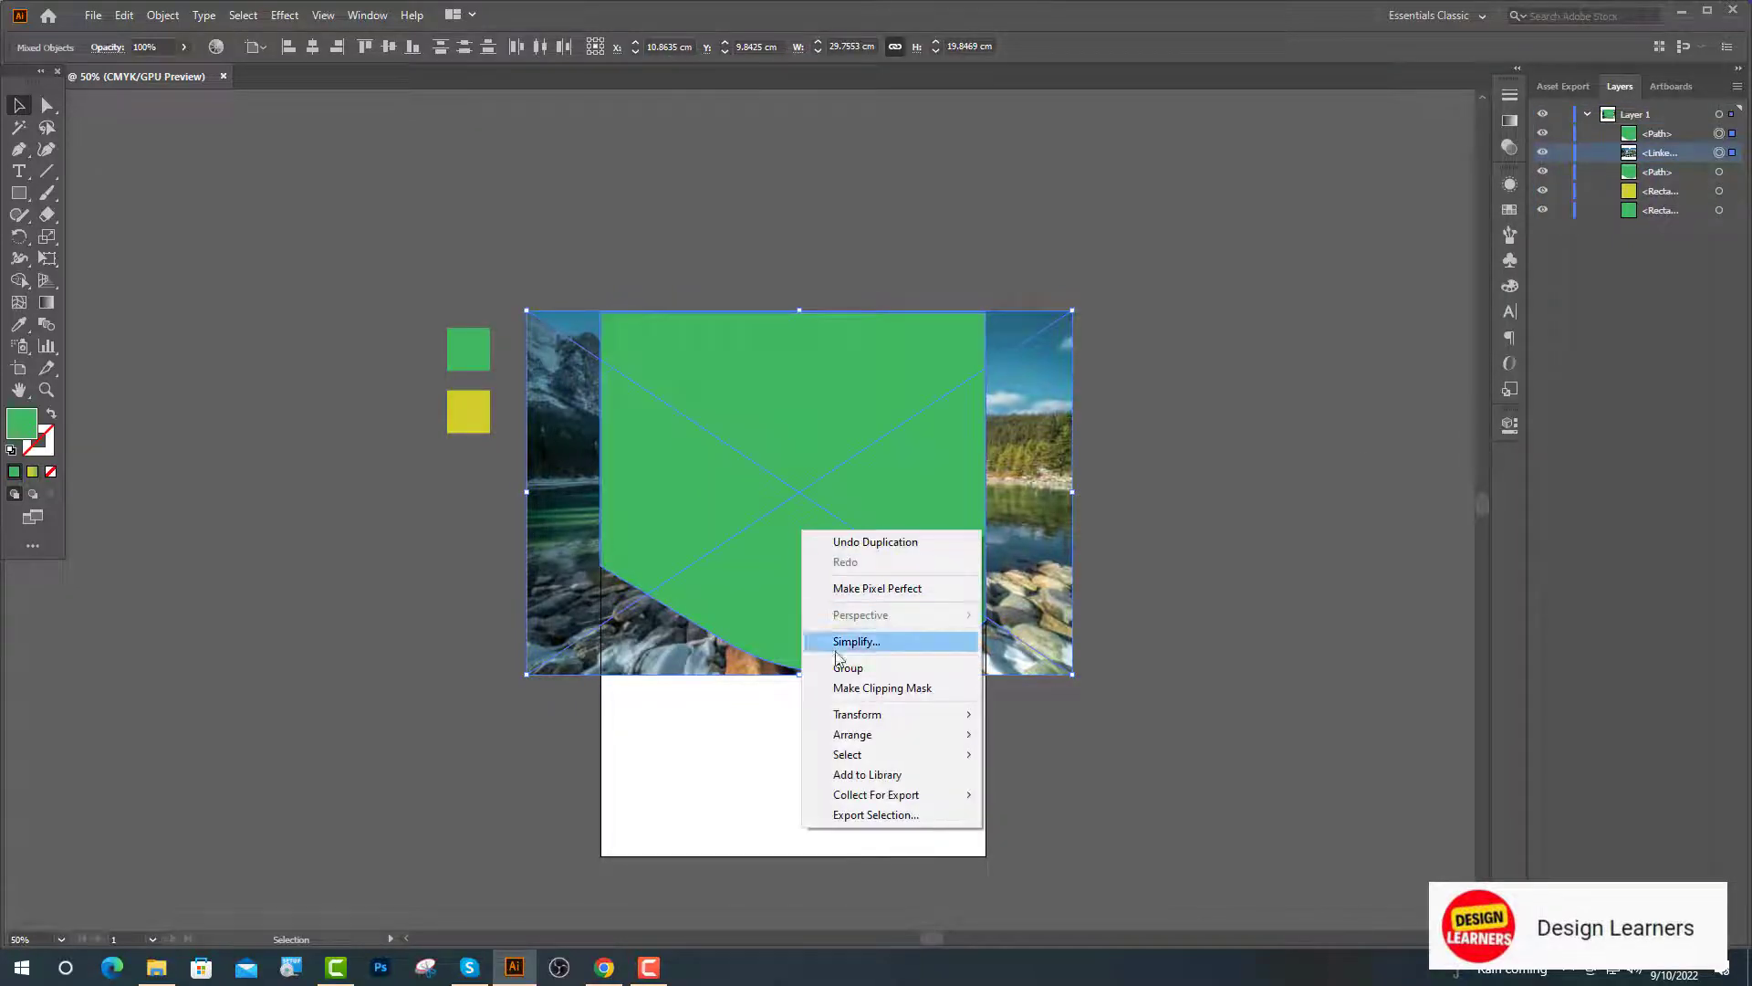
click(871, 685)
click(1191, 534)
scroll(1080, 715, up, 2)
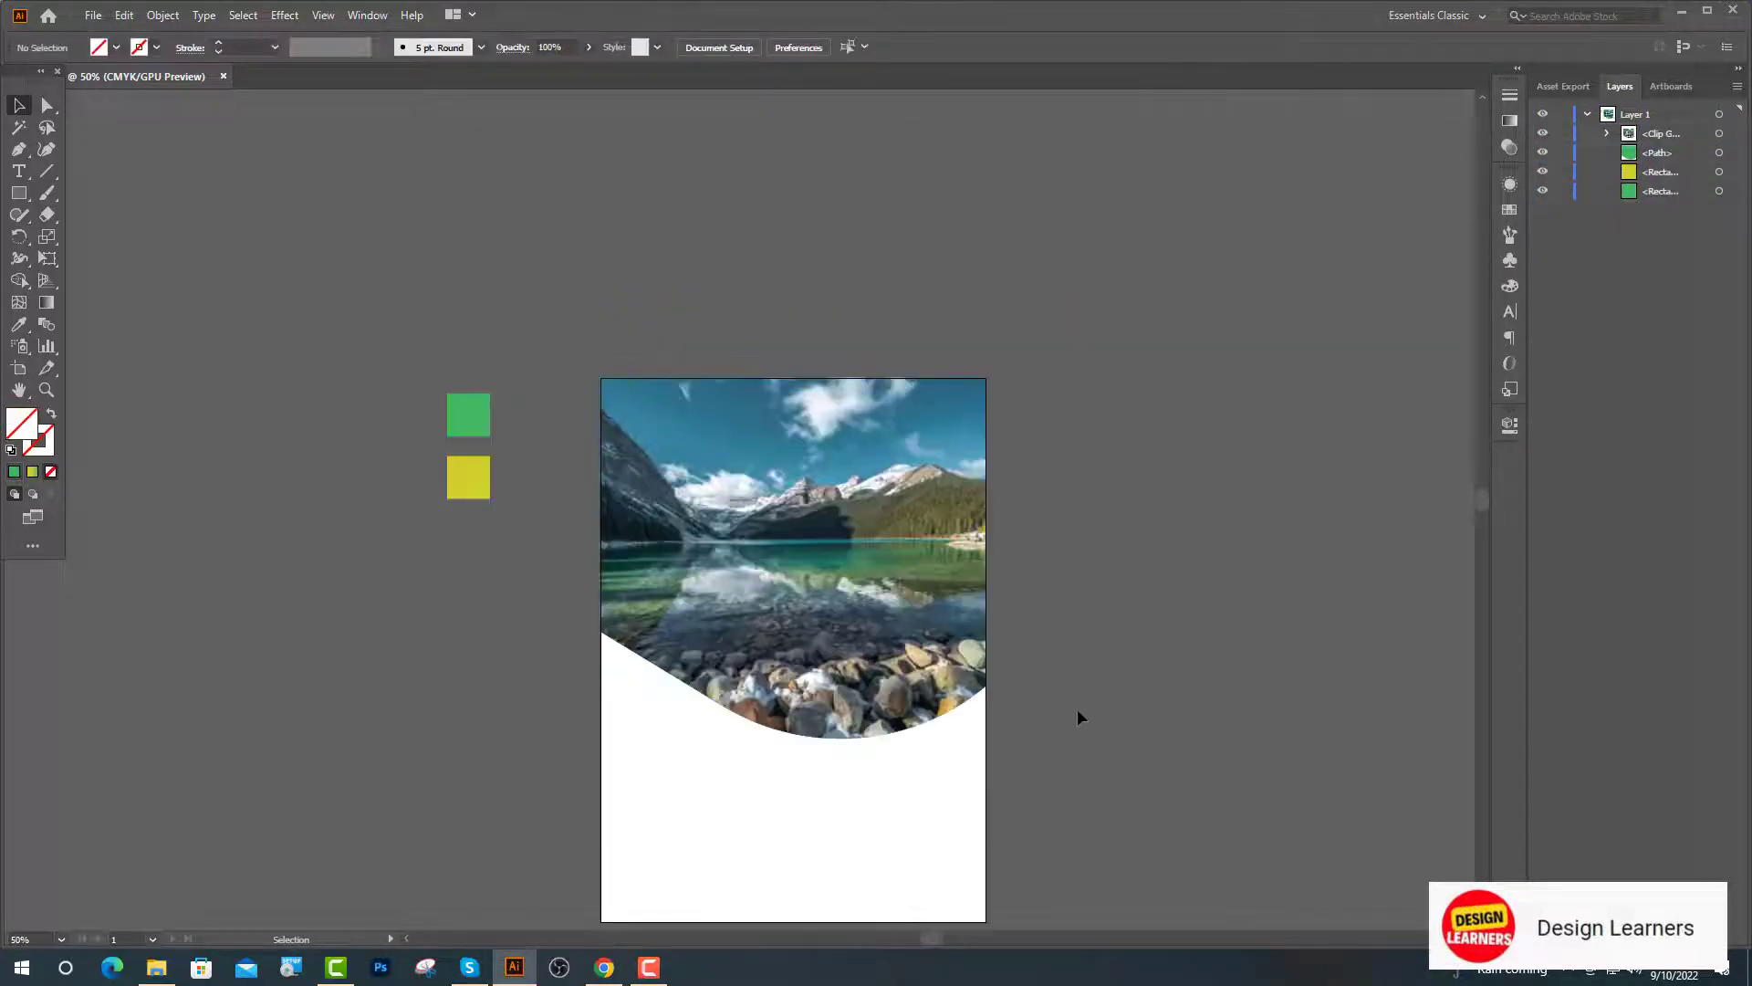
Step: Move the remaining green path above the clipped photo and set its opacity to 20%
drag(1661, 153, 1650, 124)
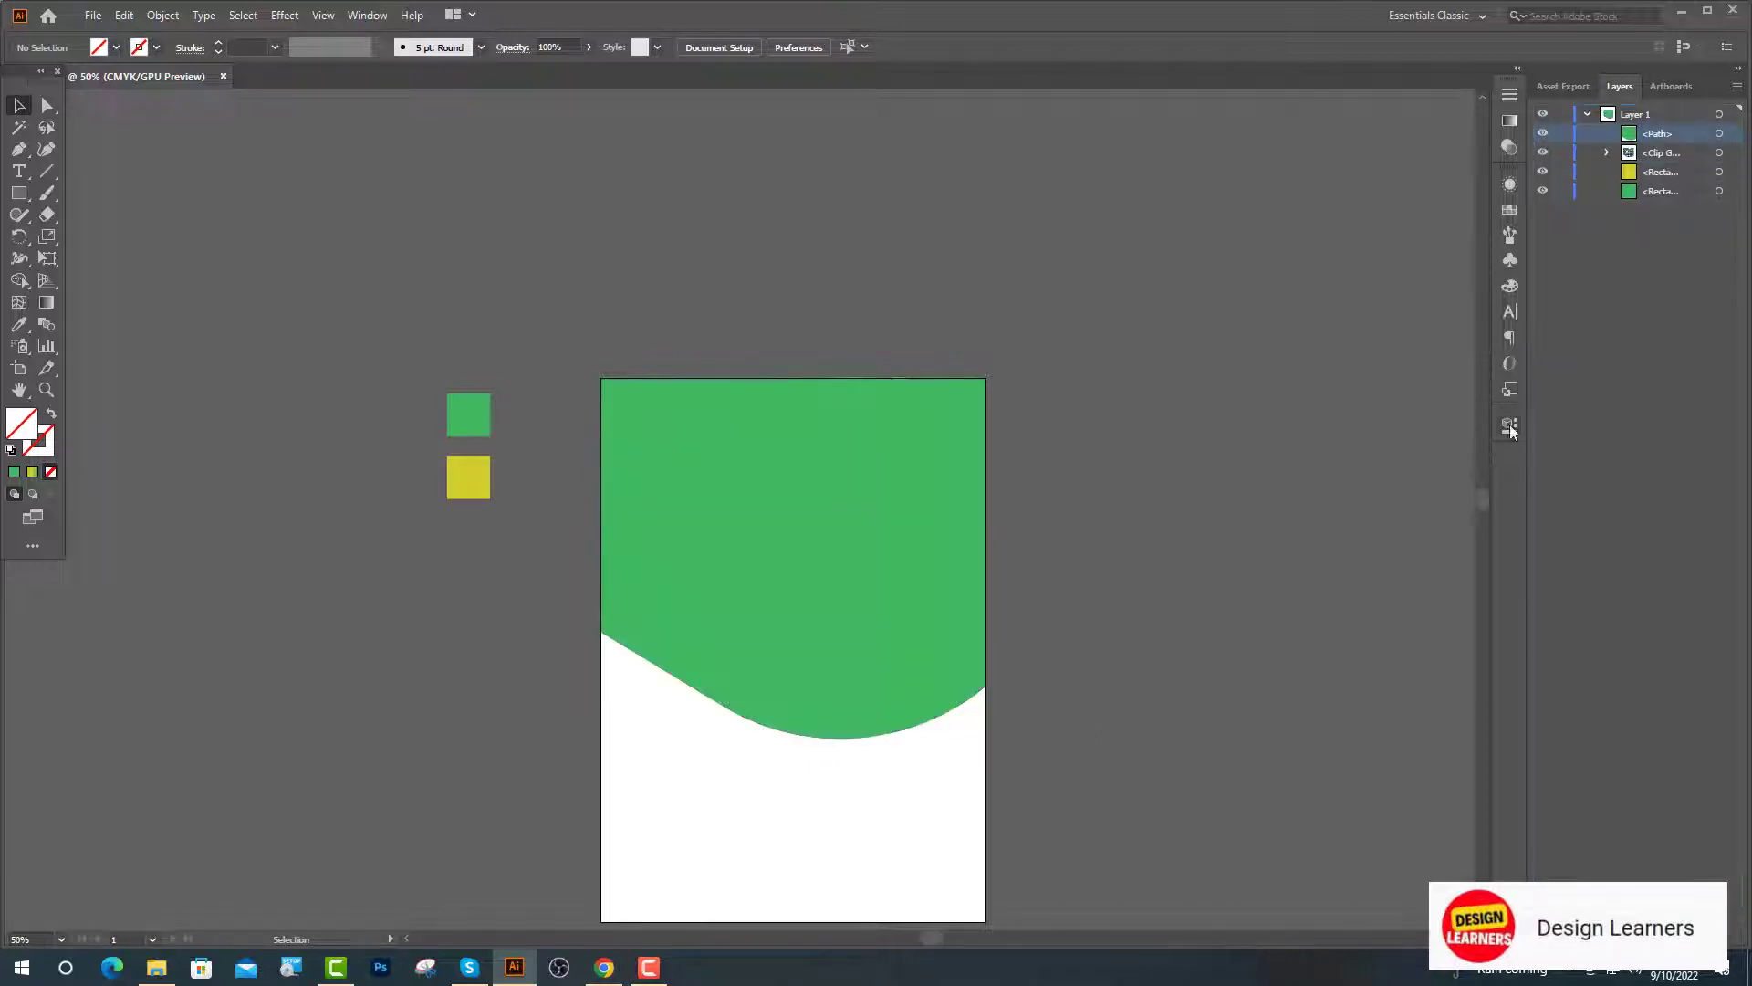
click(1509, 426)
click(949, 584)
drag(1376, 468, 1344, 474)
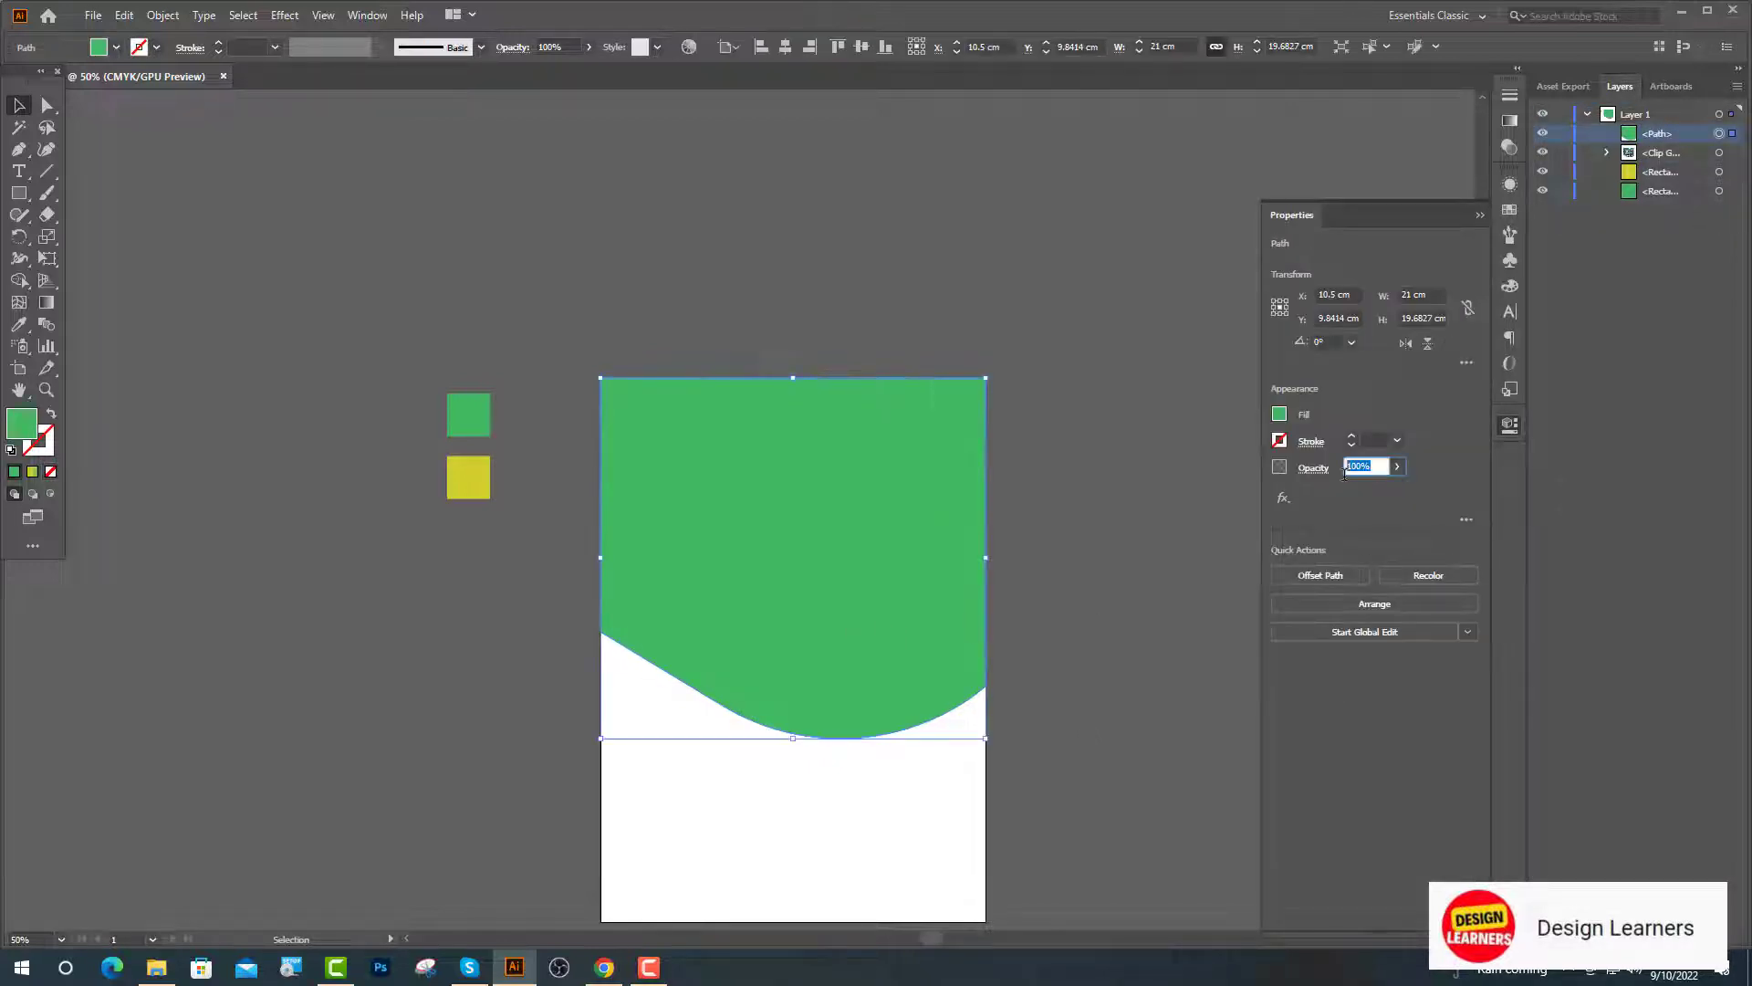
text(30)
key(Return)
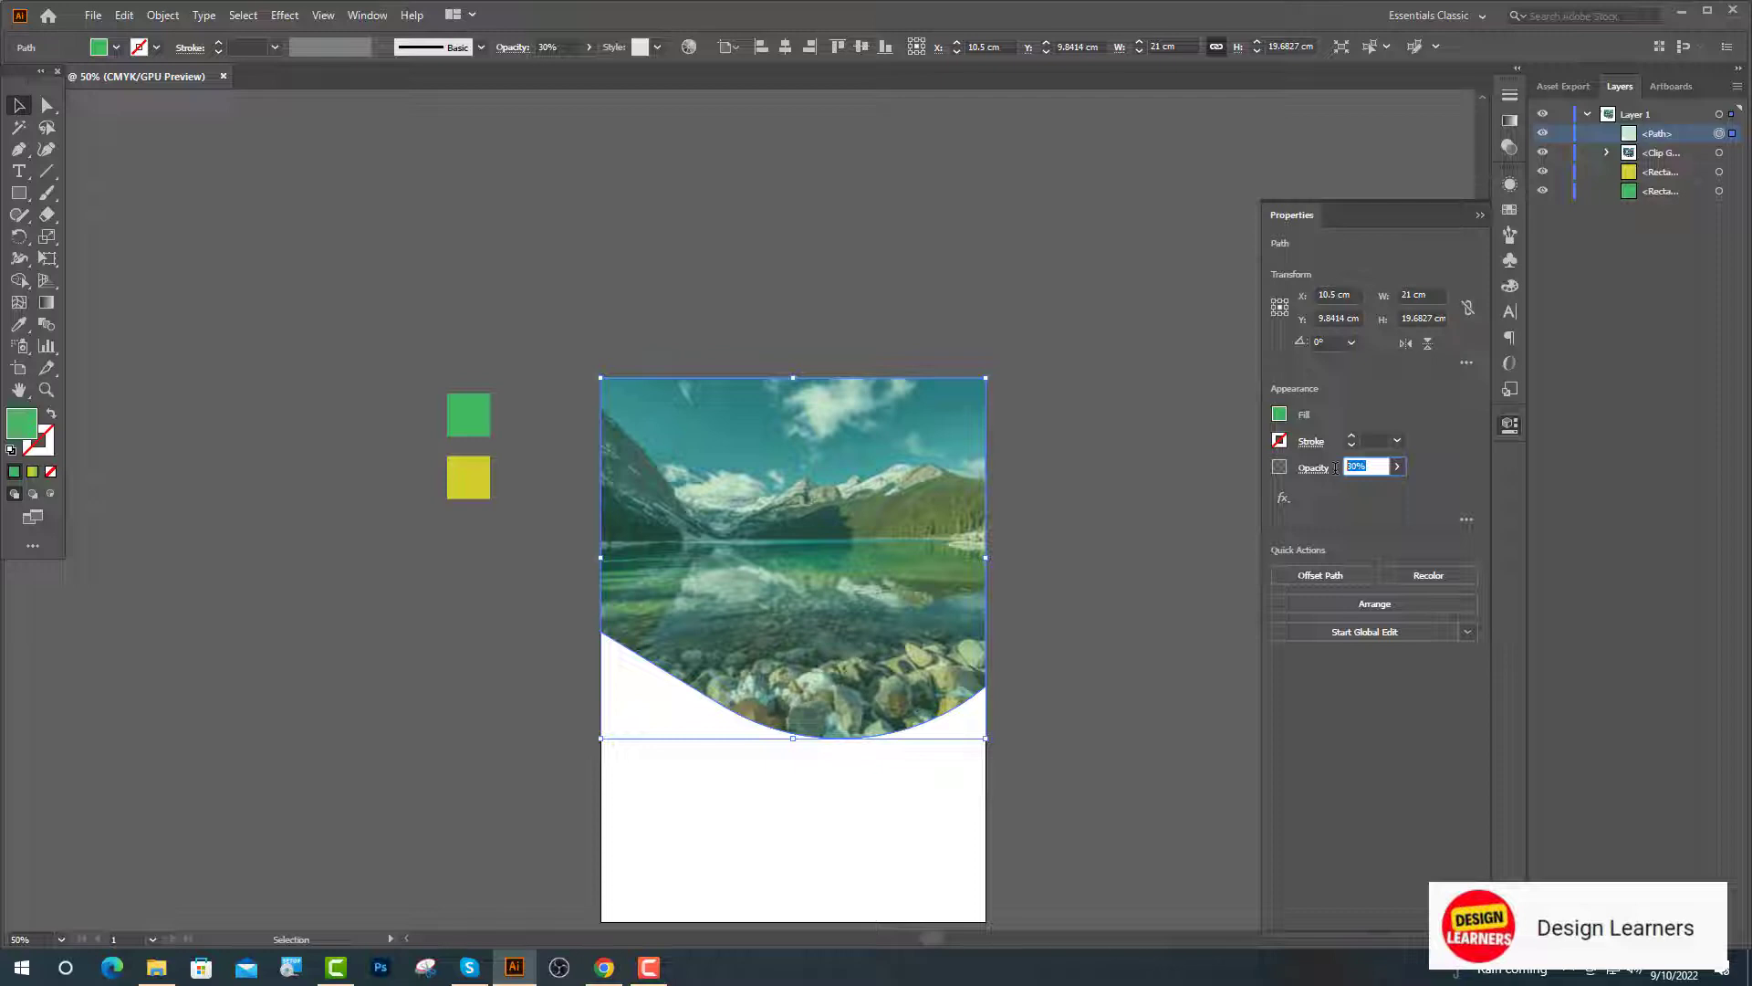
text(20)
key(Return)
click(1479, 215)
Step: Group the green overlay with the clipped photo and name the group Image
shift+click(1718, 152)
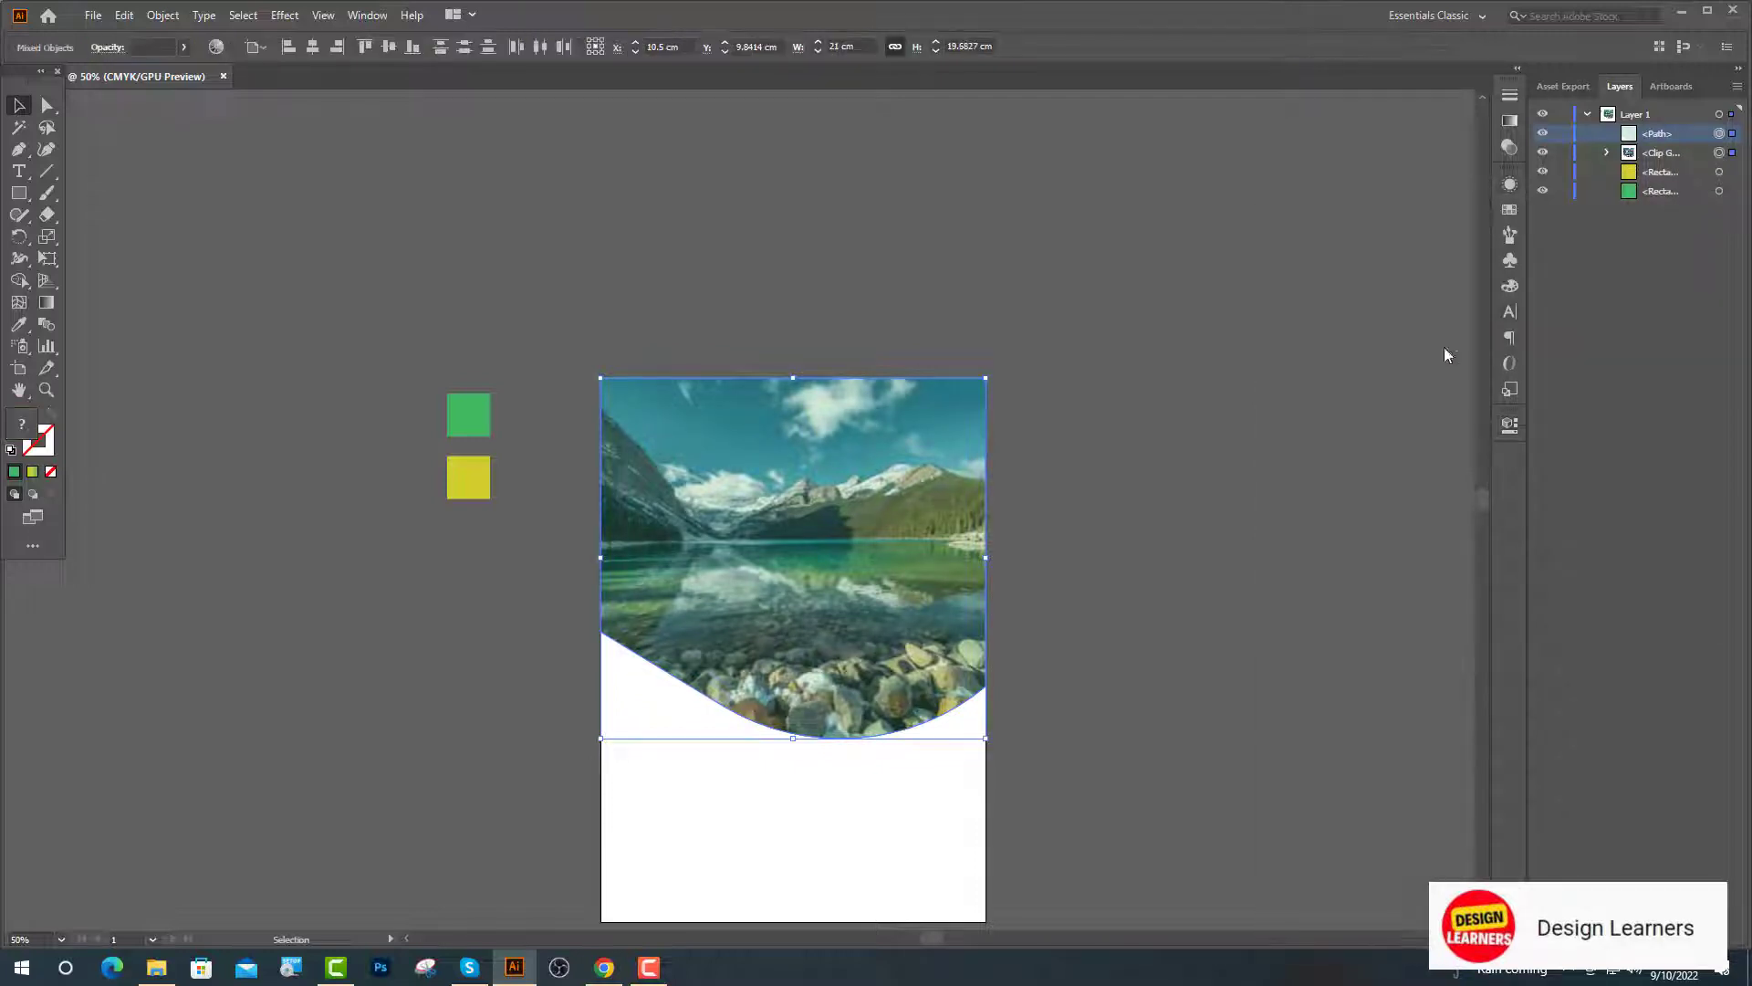
key(ctrl+g)
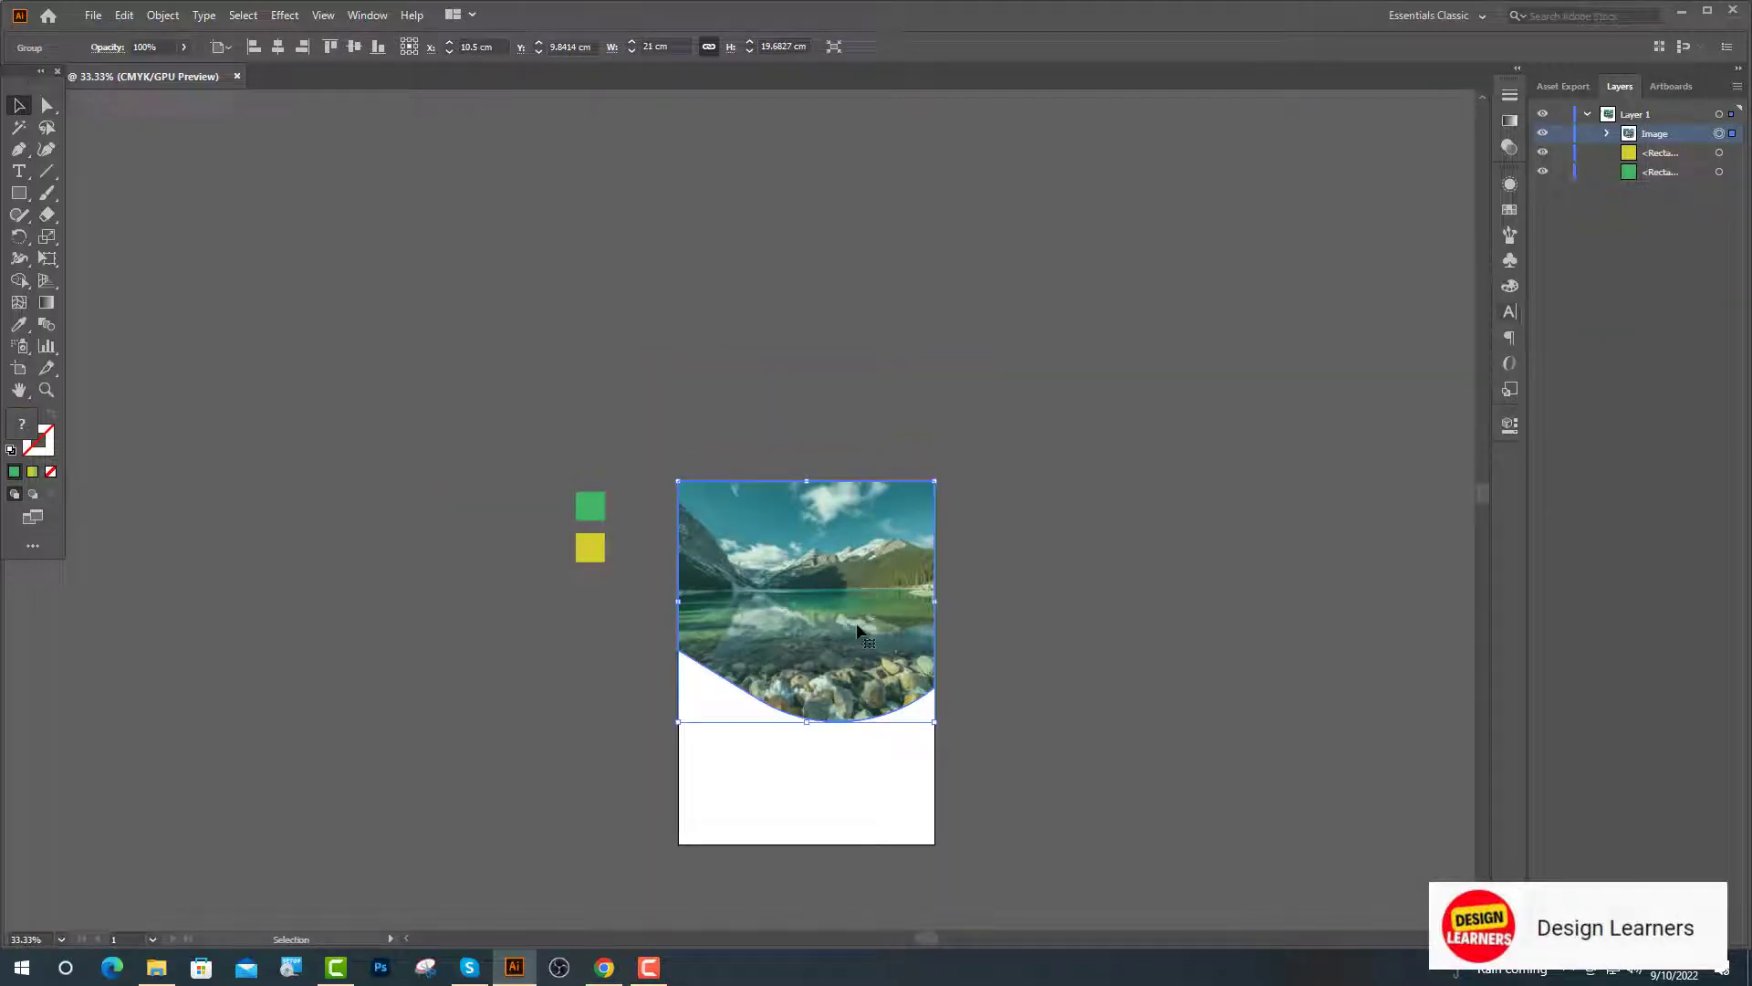
scroll(421, 538, up, 3)
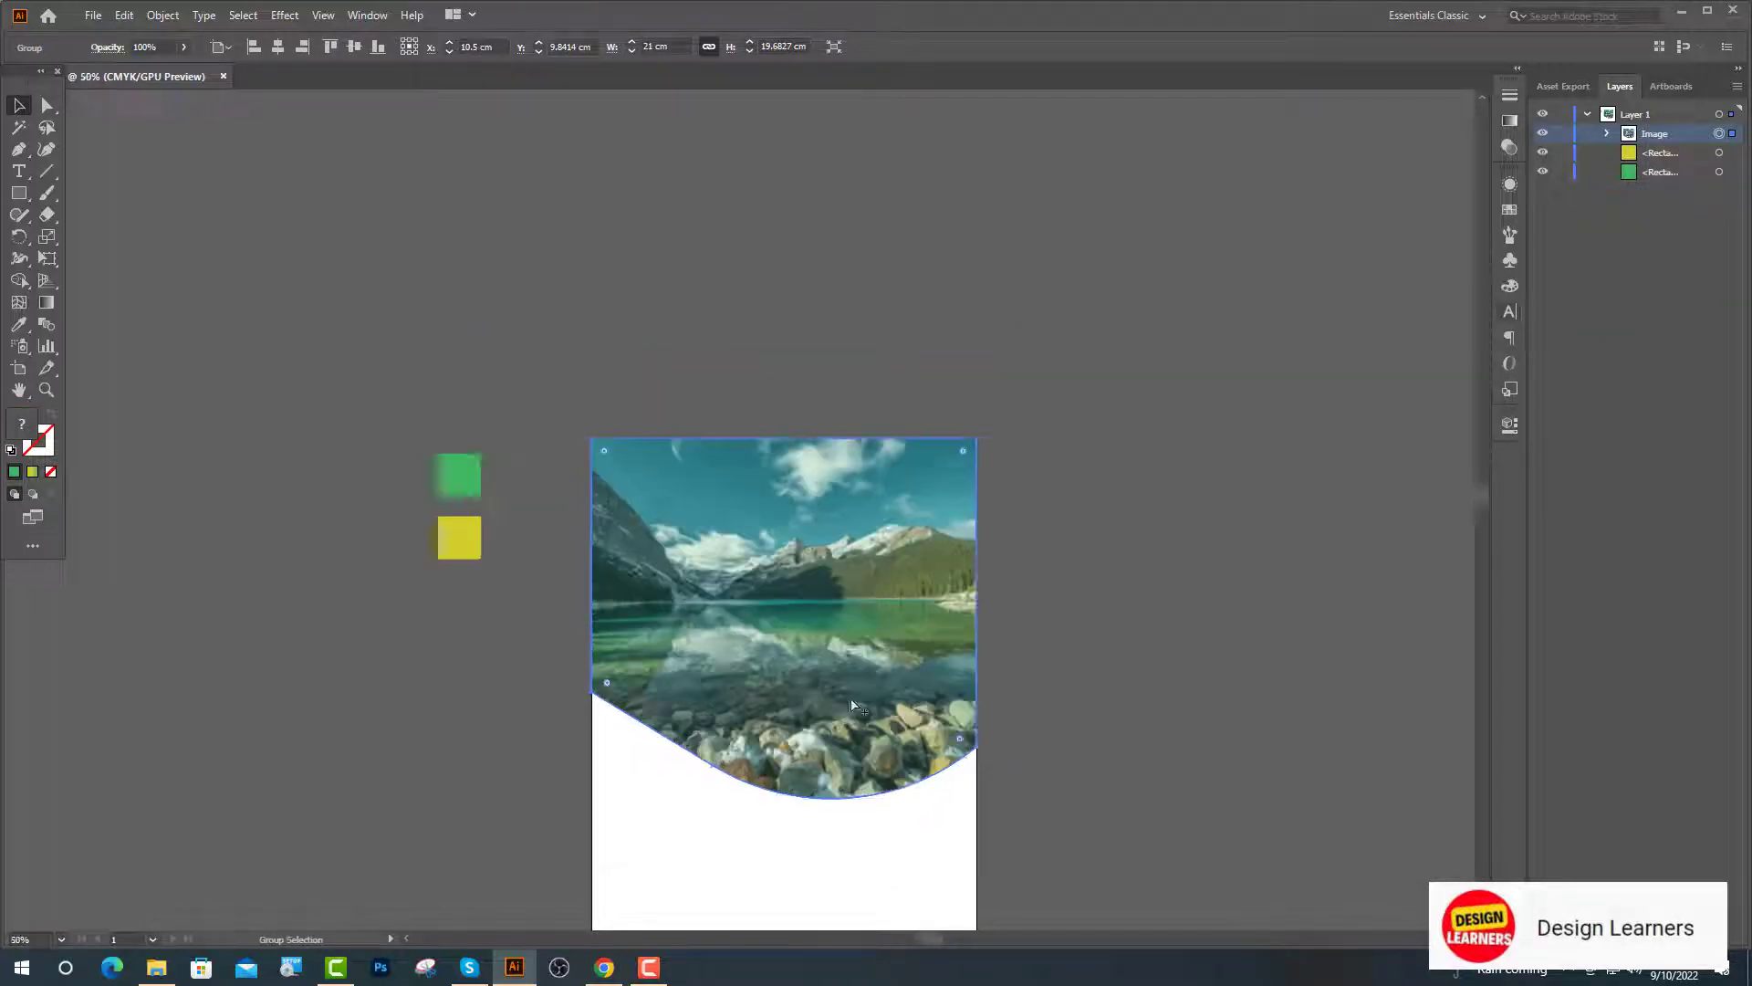
Step: Show the rulers and place margin guides about 1 cm inside all four edges of the artboard
key(ctrl+r)
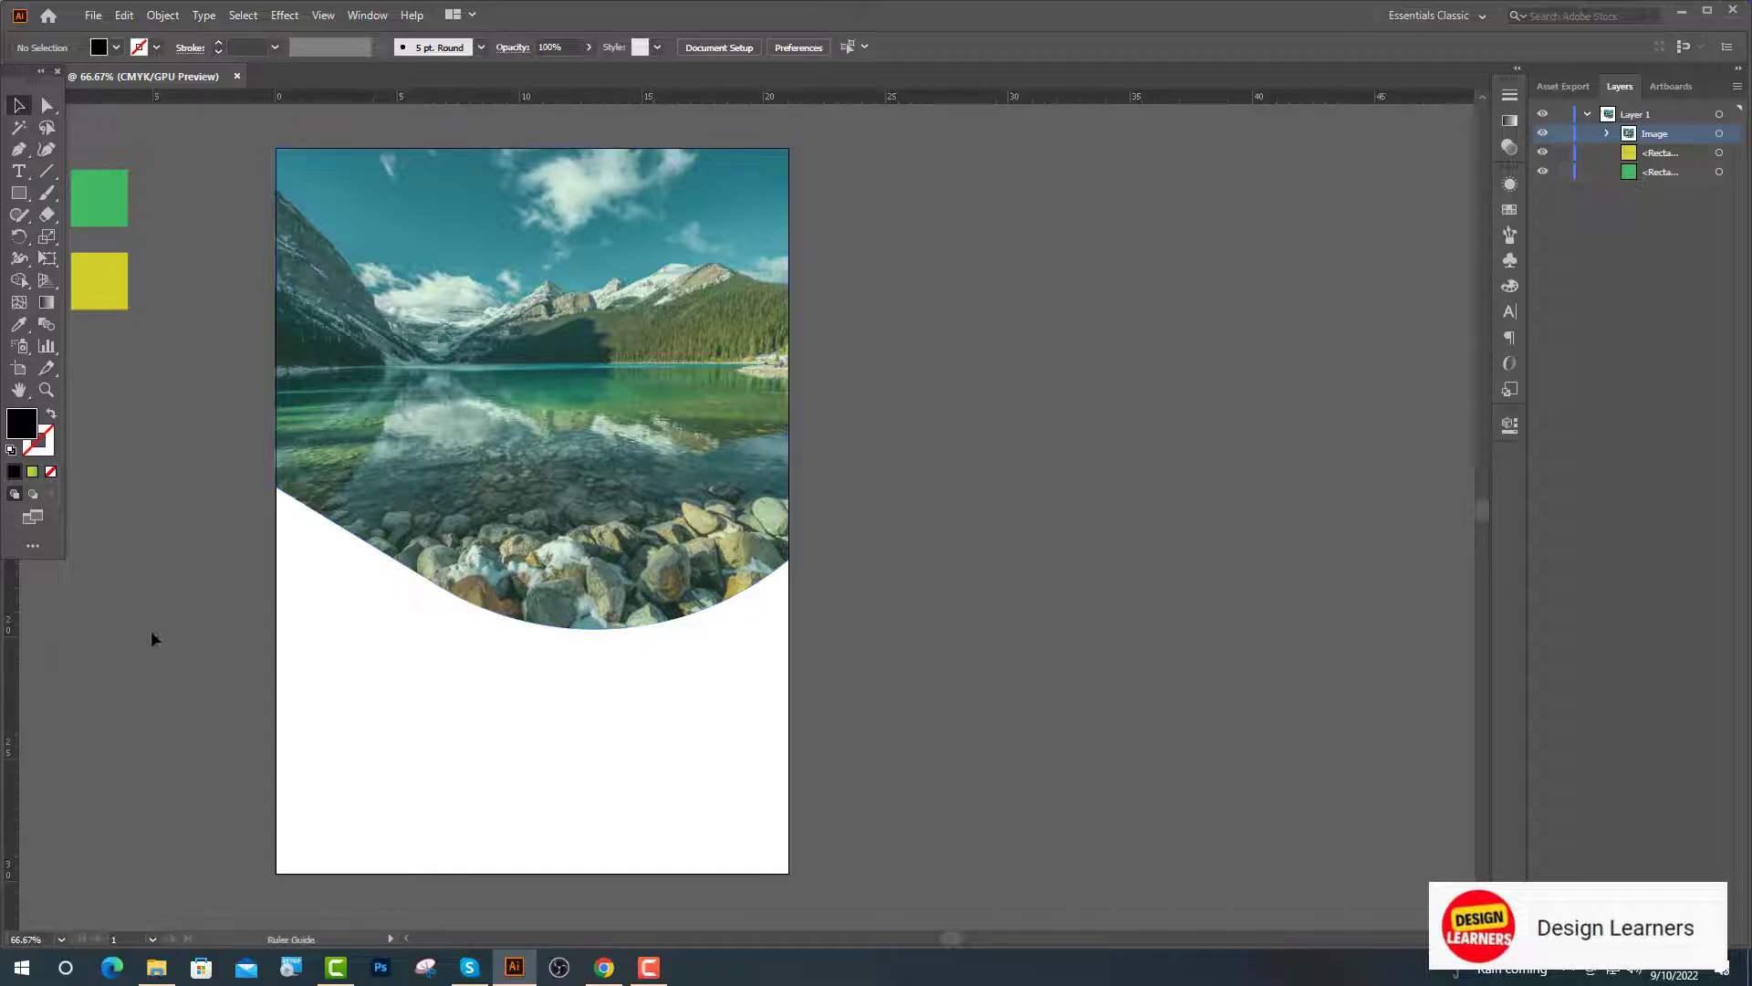
drag(11, 638, 767, 645)
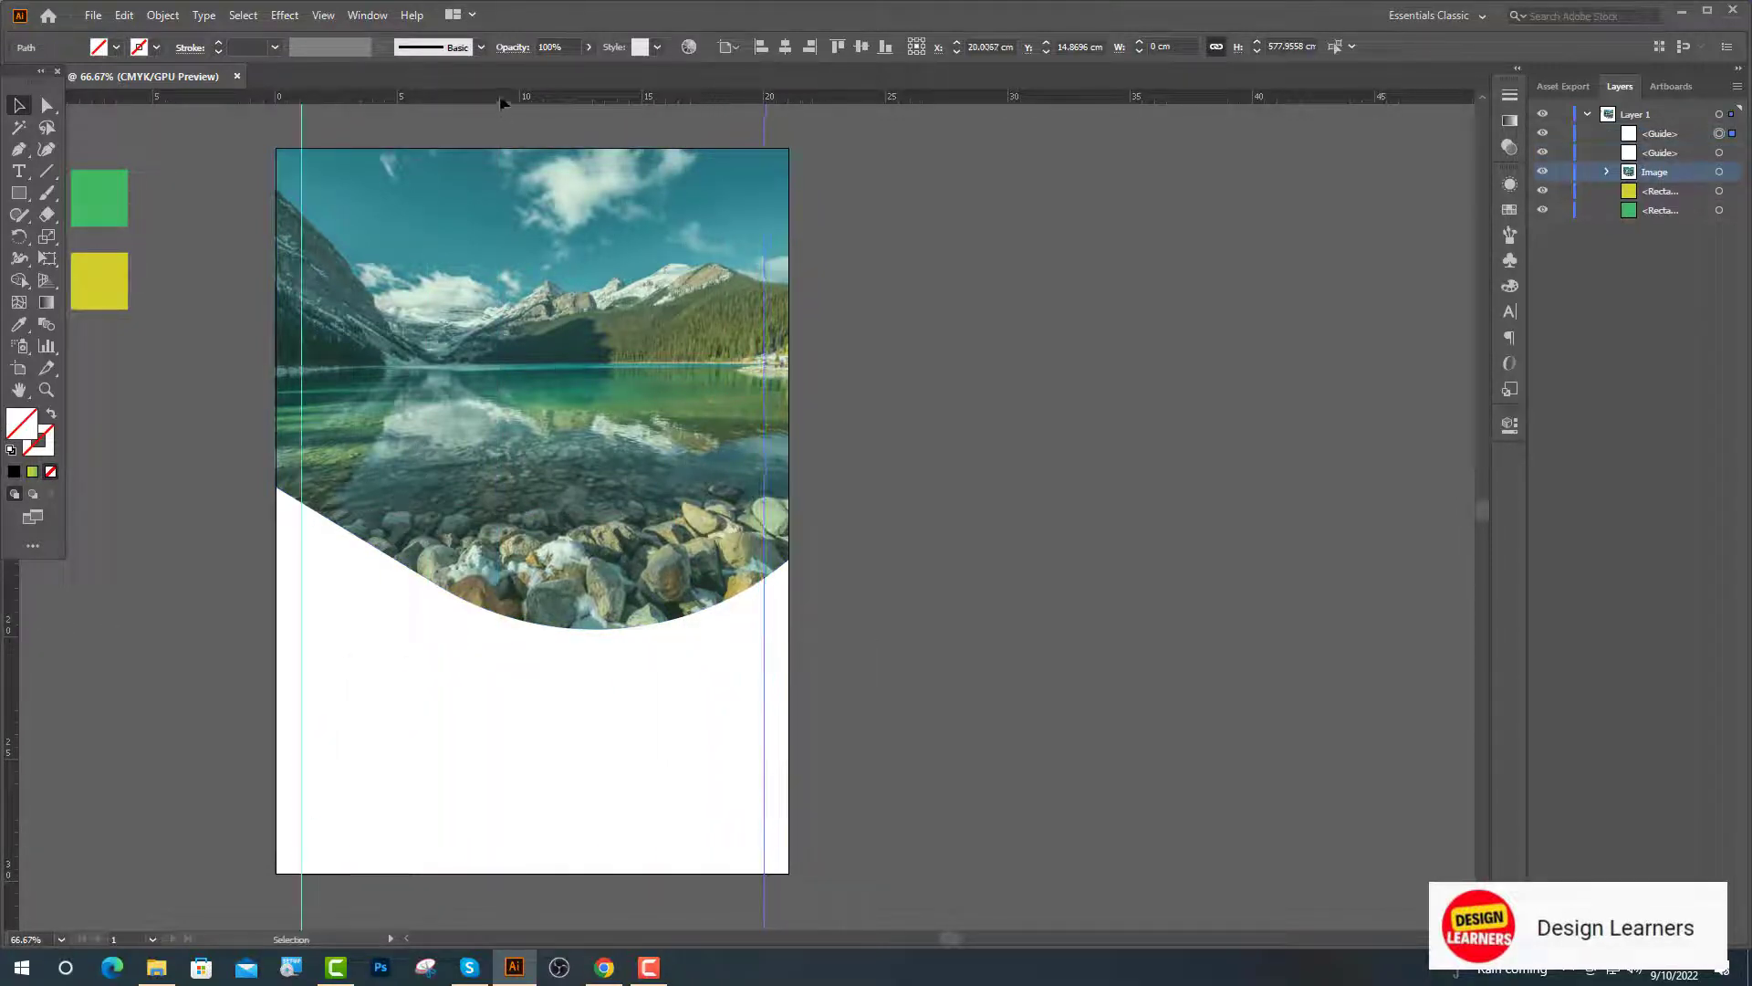
drag(500, 100, 575, 853)
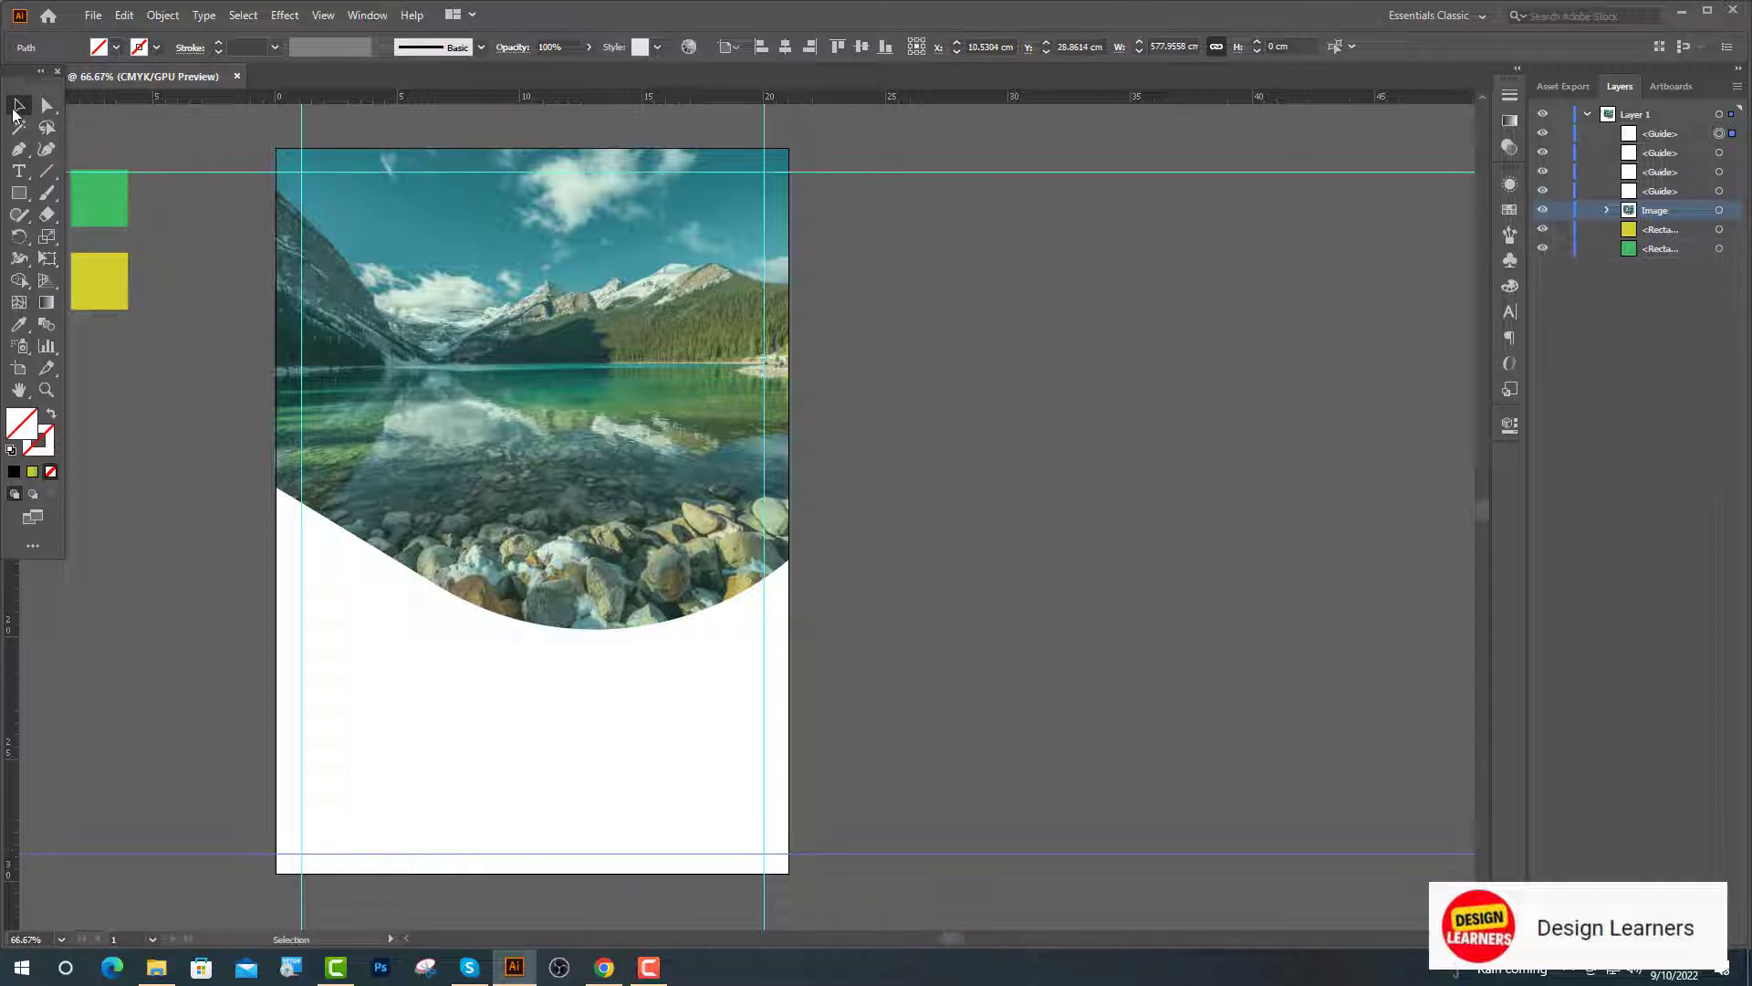
key(ctrl+shift+a)
Step: Add the text "LOGO" at 16 pt near the photo's upper-left corner, inside the margin guides
key(ctrl+1)
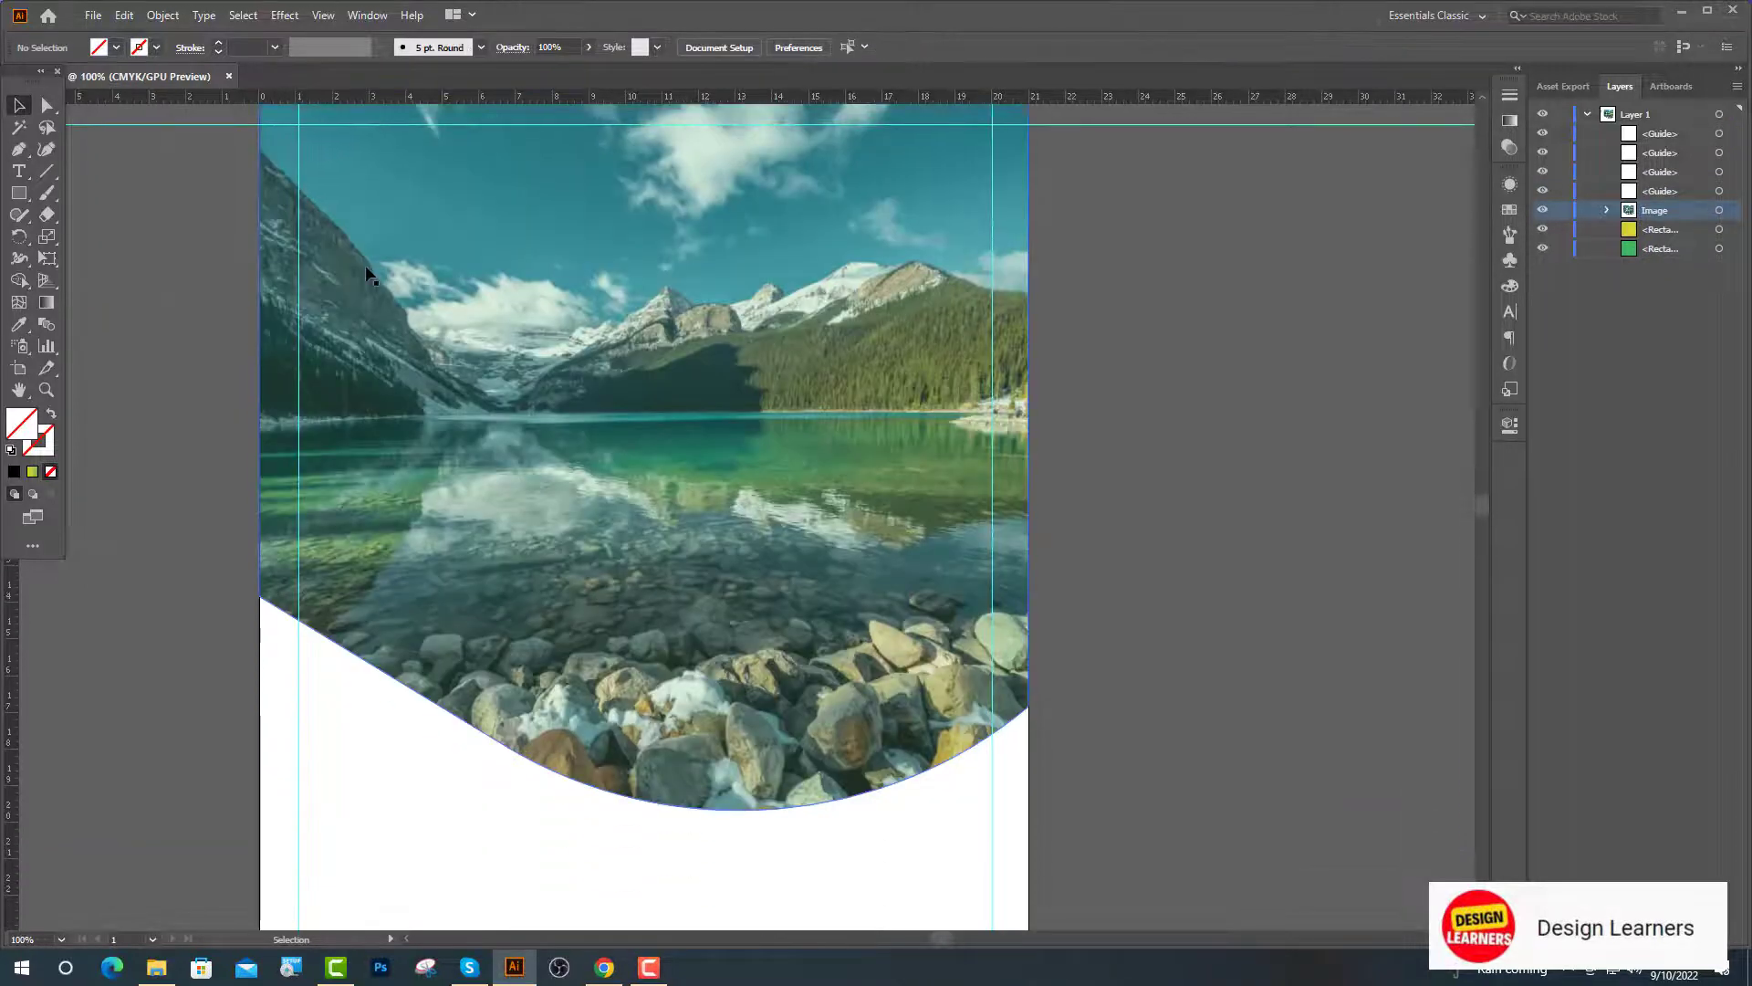
click(18, 171)
click(374, 175)
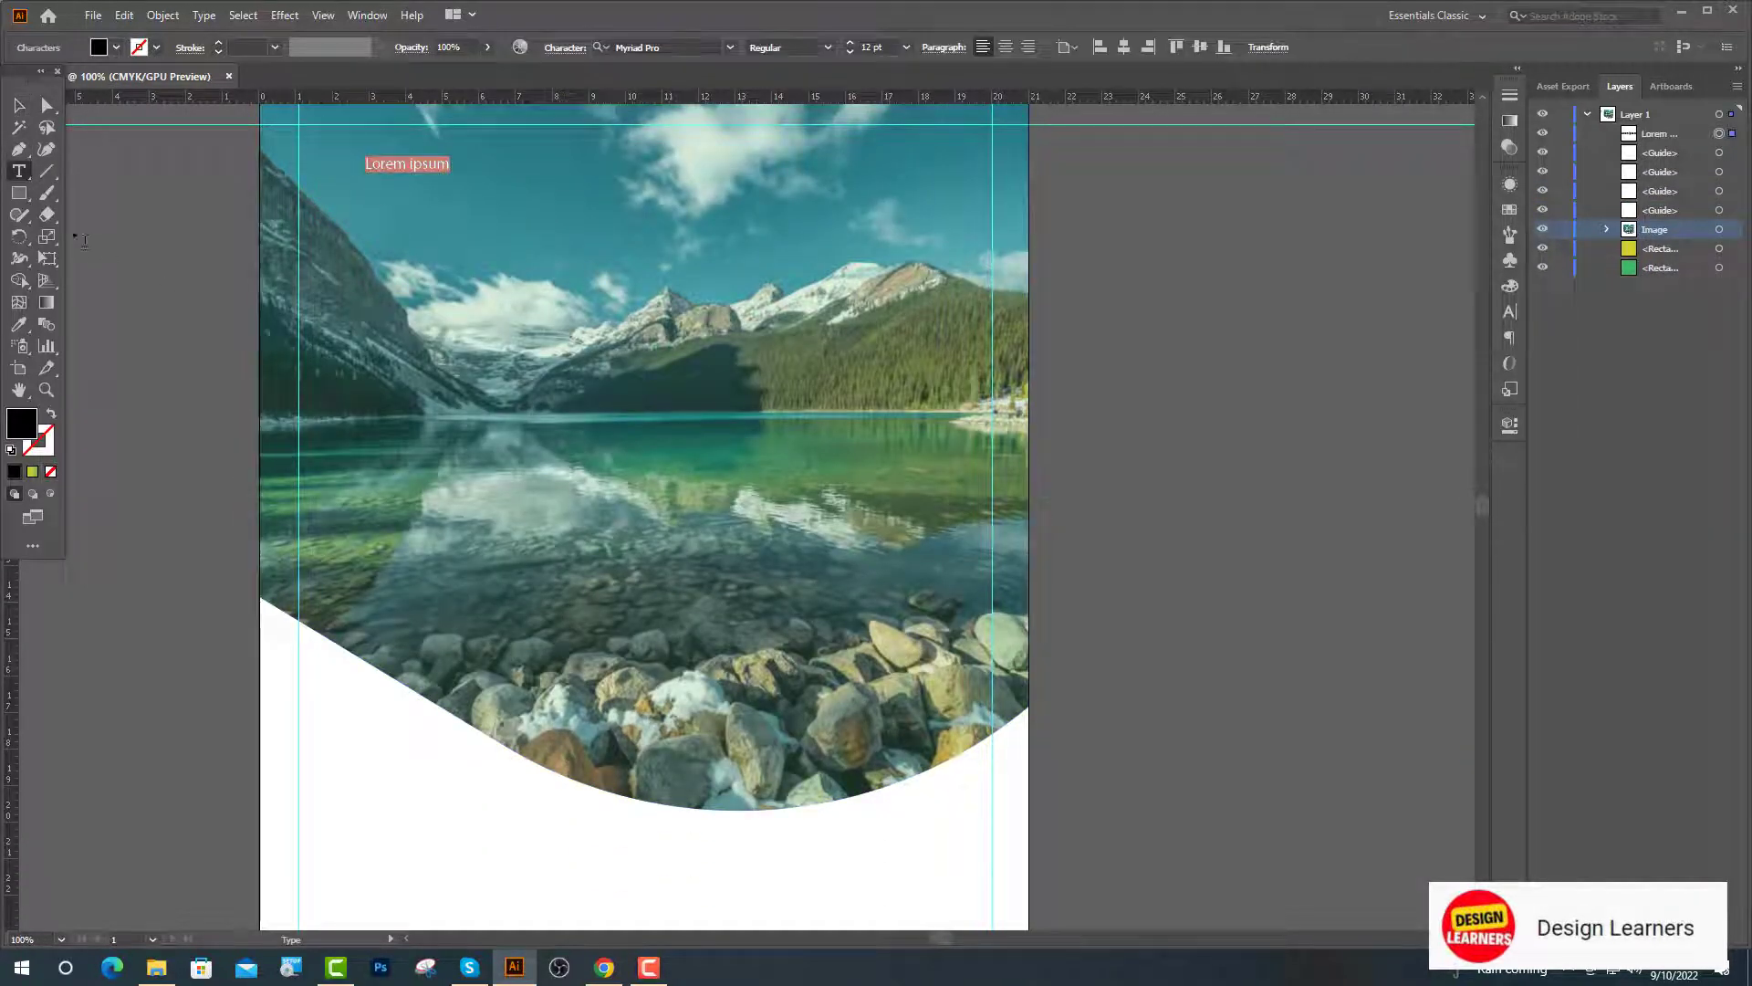
click(851, 44)
scroll(424, 193, up, 1)
scroll(352, 201, up, 2)
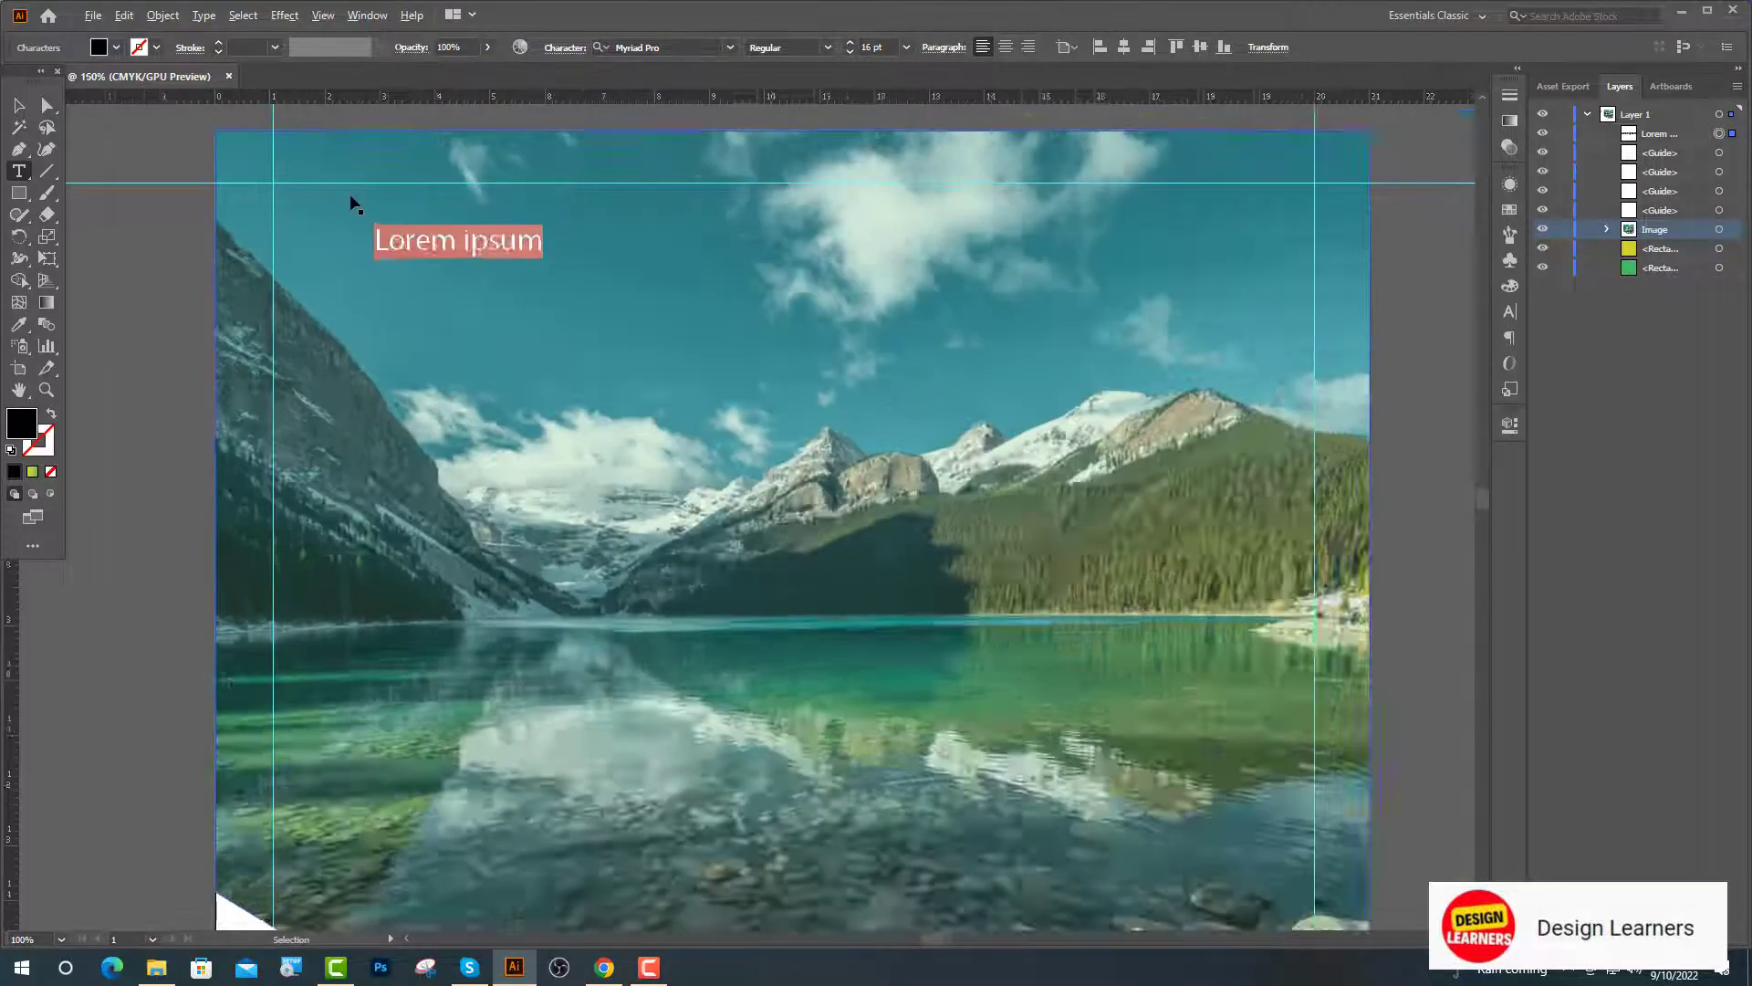
text(LOGO)
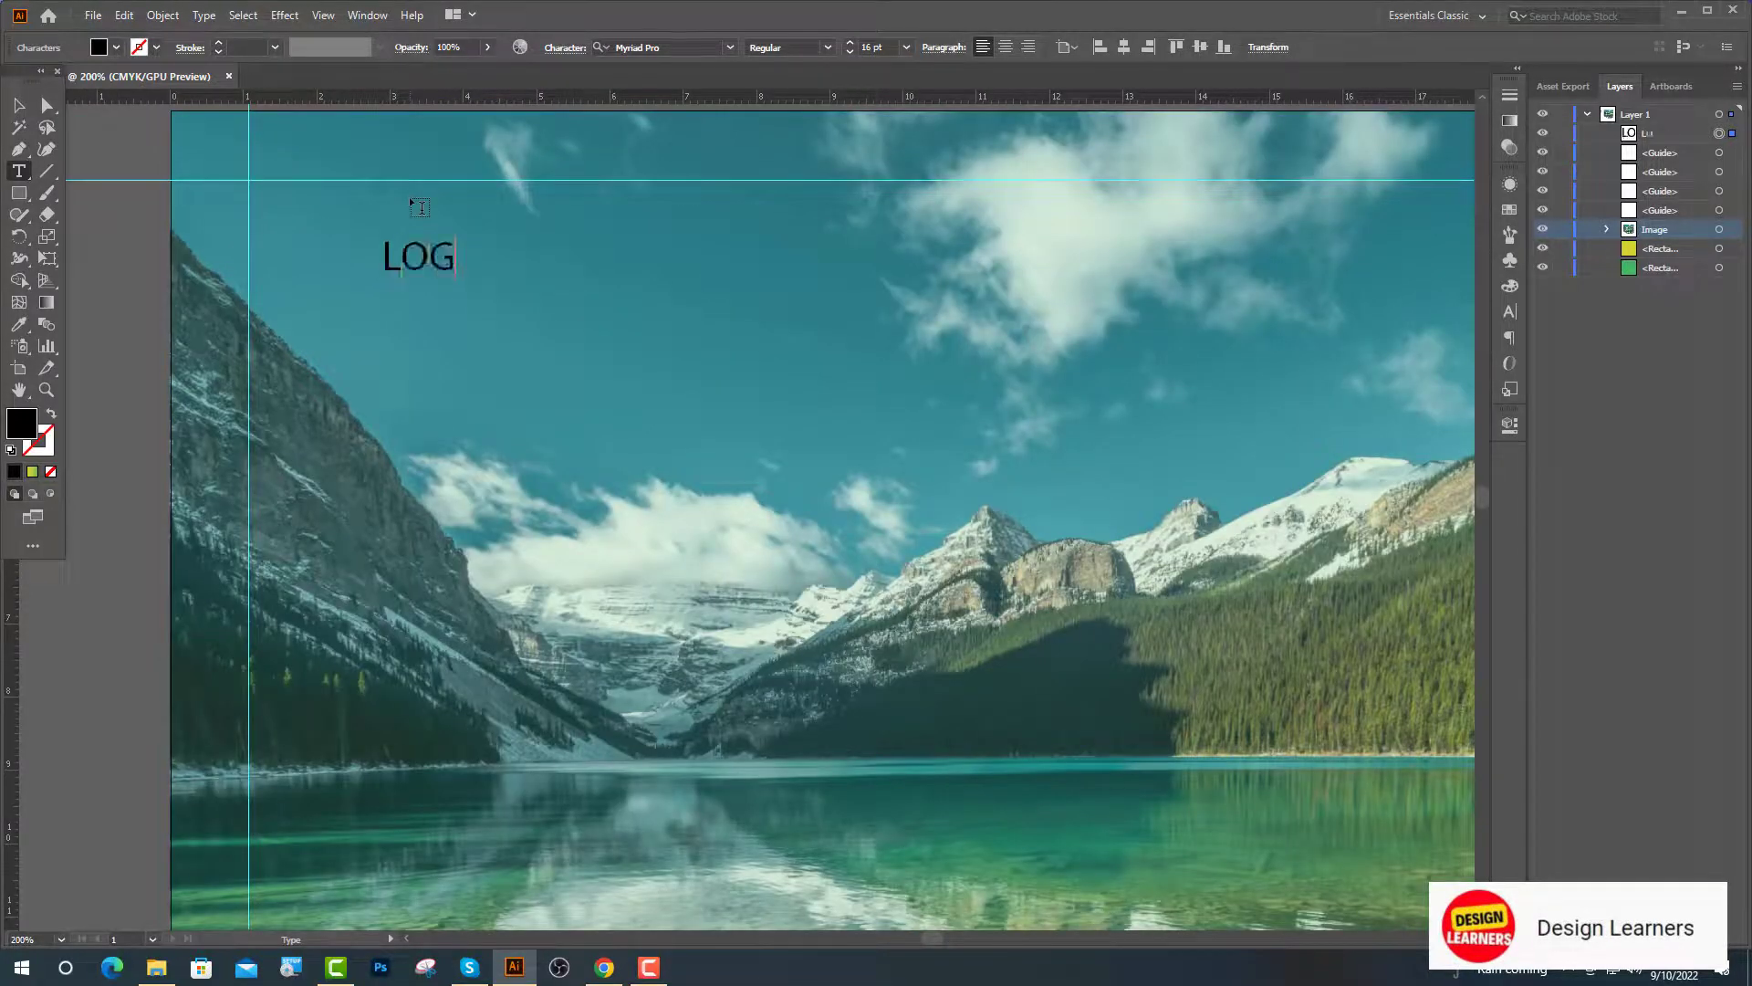
Step: Add "HERE" as a second line of the logo text and move it to the upper-left intersection of the margin guides
key(Return)
text(HERE)
key(Escape)
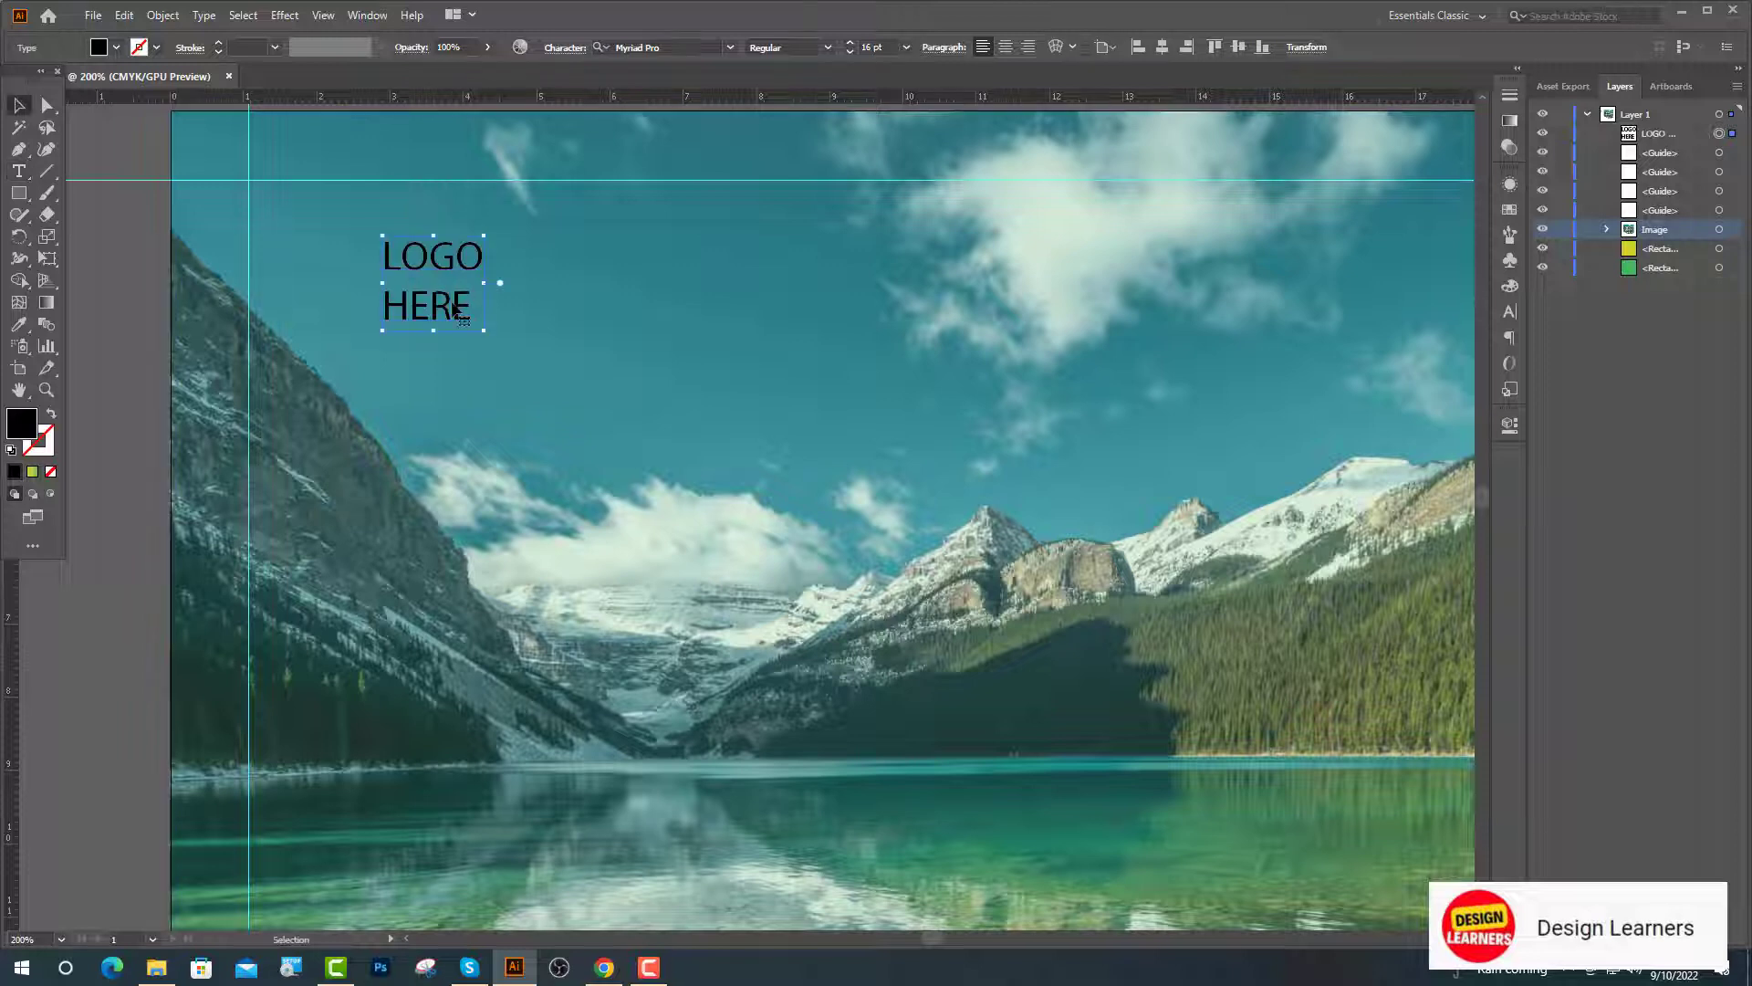
drag(447, 294, 313, 231)
Step: Format the "LOGO HERE" text in Lato Bold at 16 pt with a white fill
drag(871, 47, 834, 57)
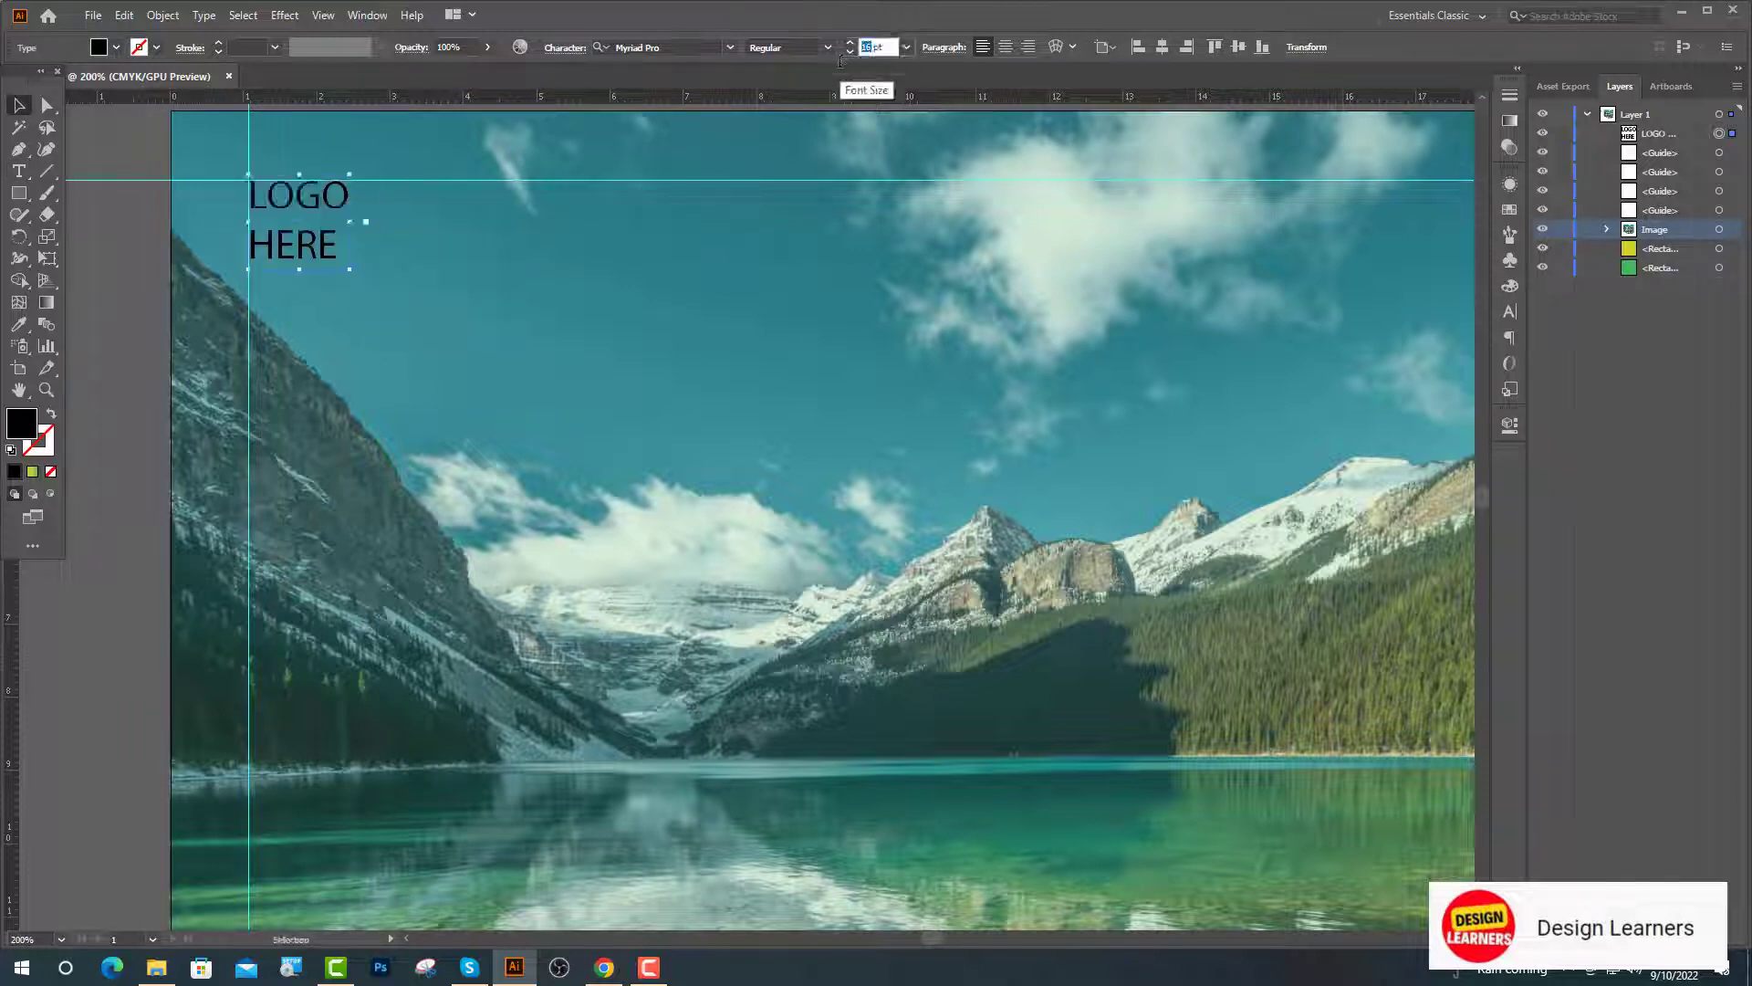
text(24)
key(Return)
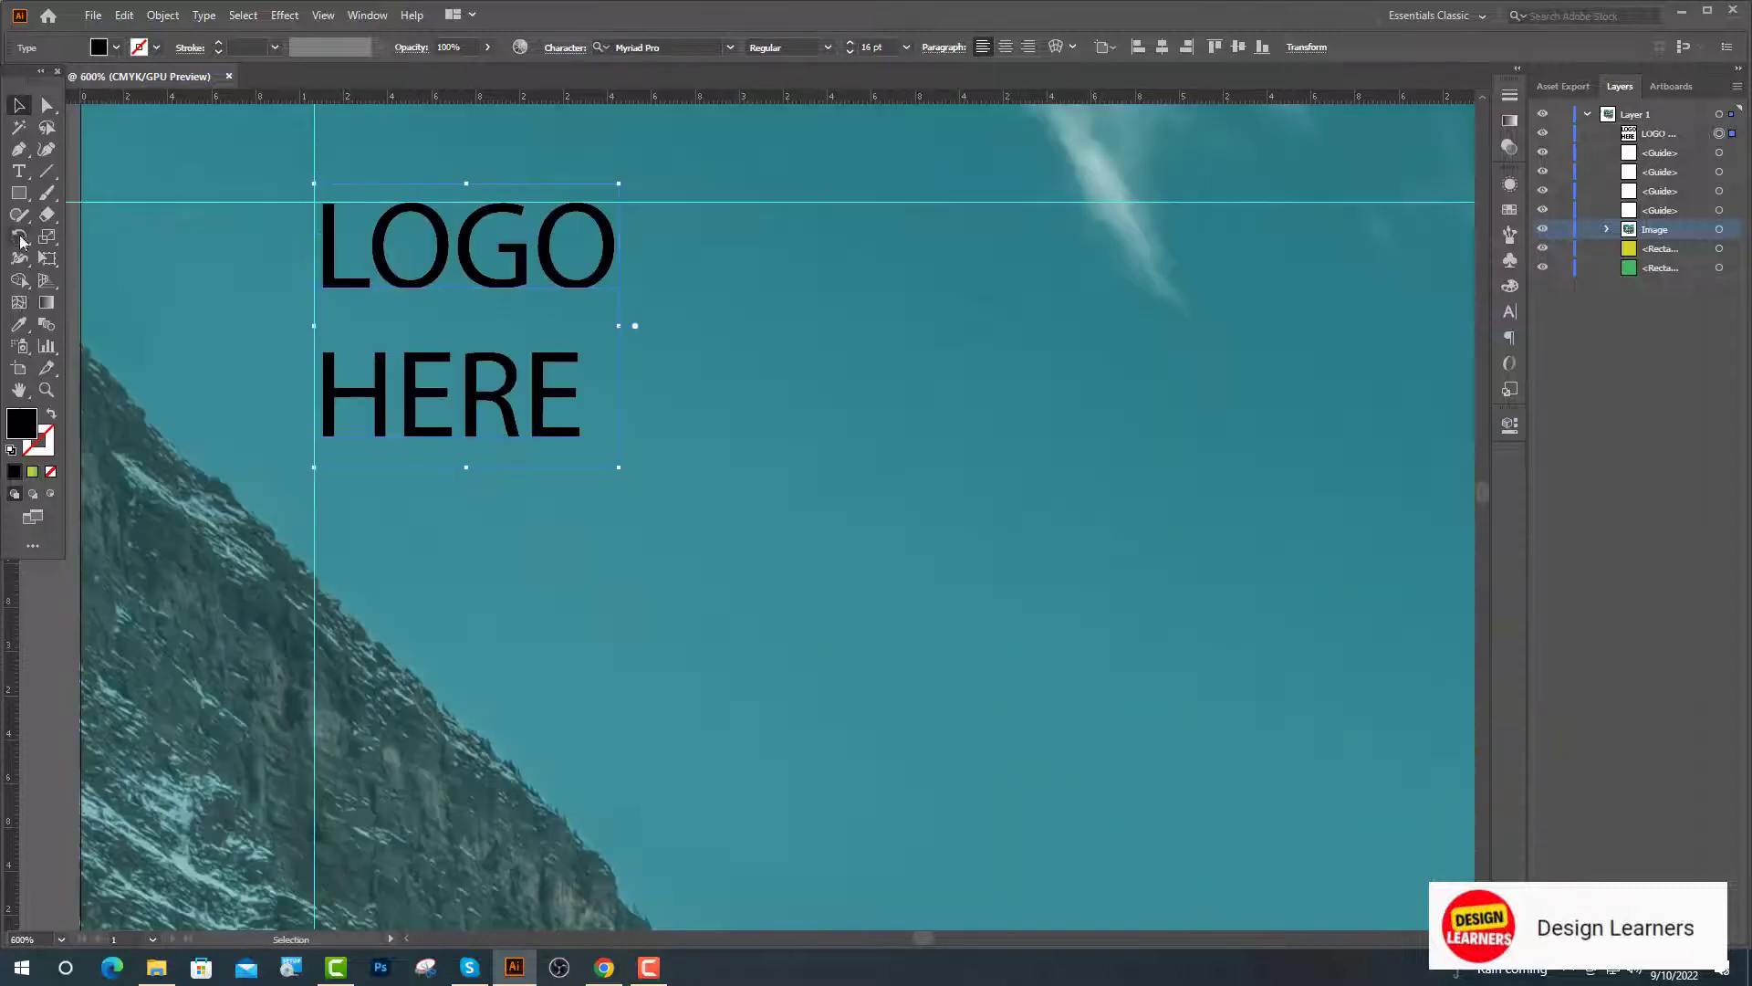
double_click(21, 425)
click(591, 443)
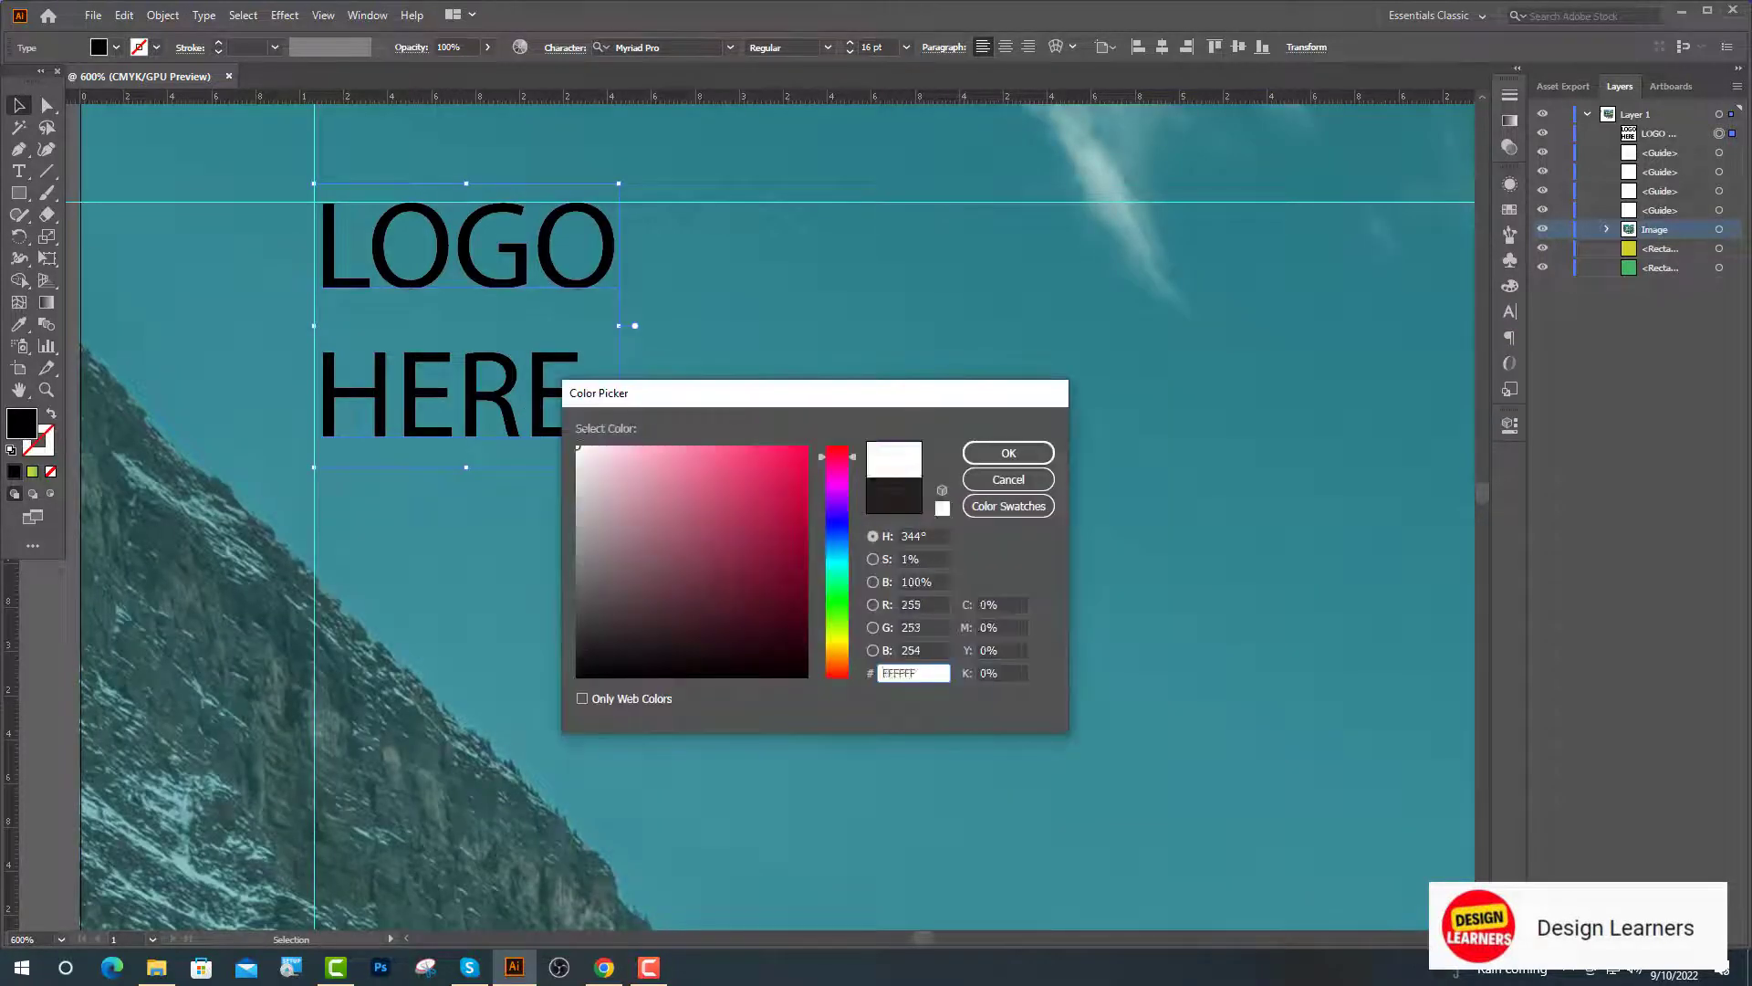
click(1008, 453)
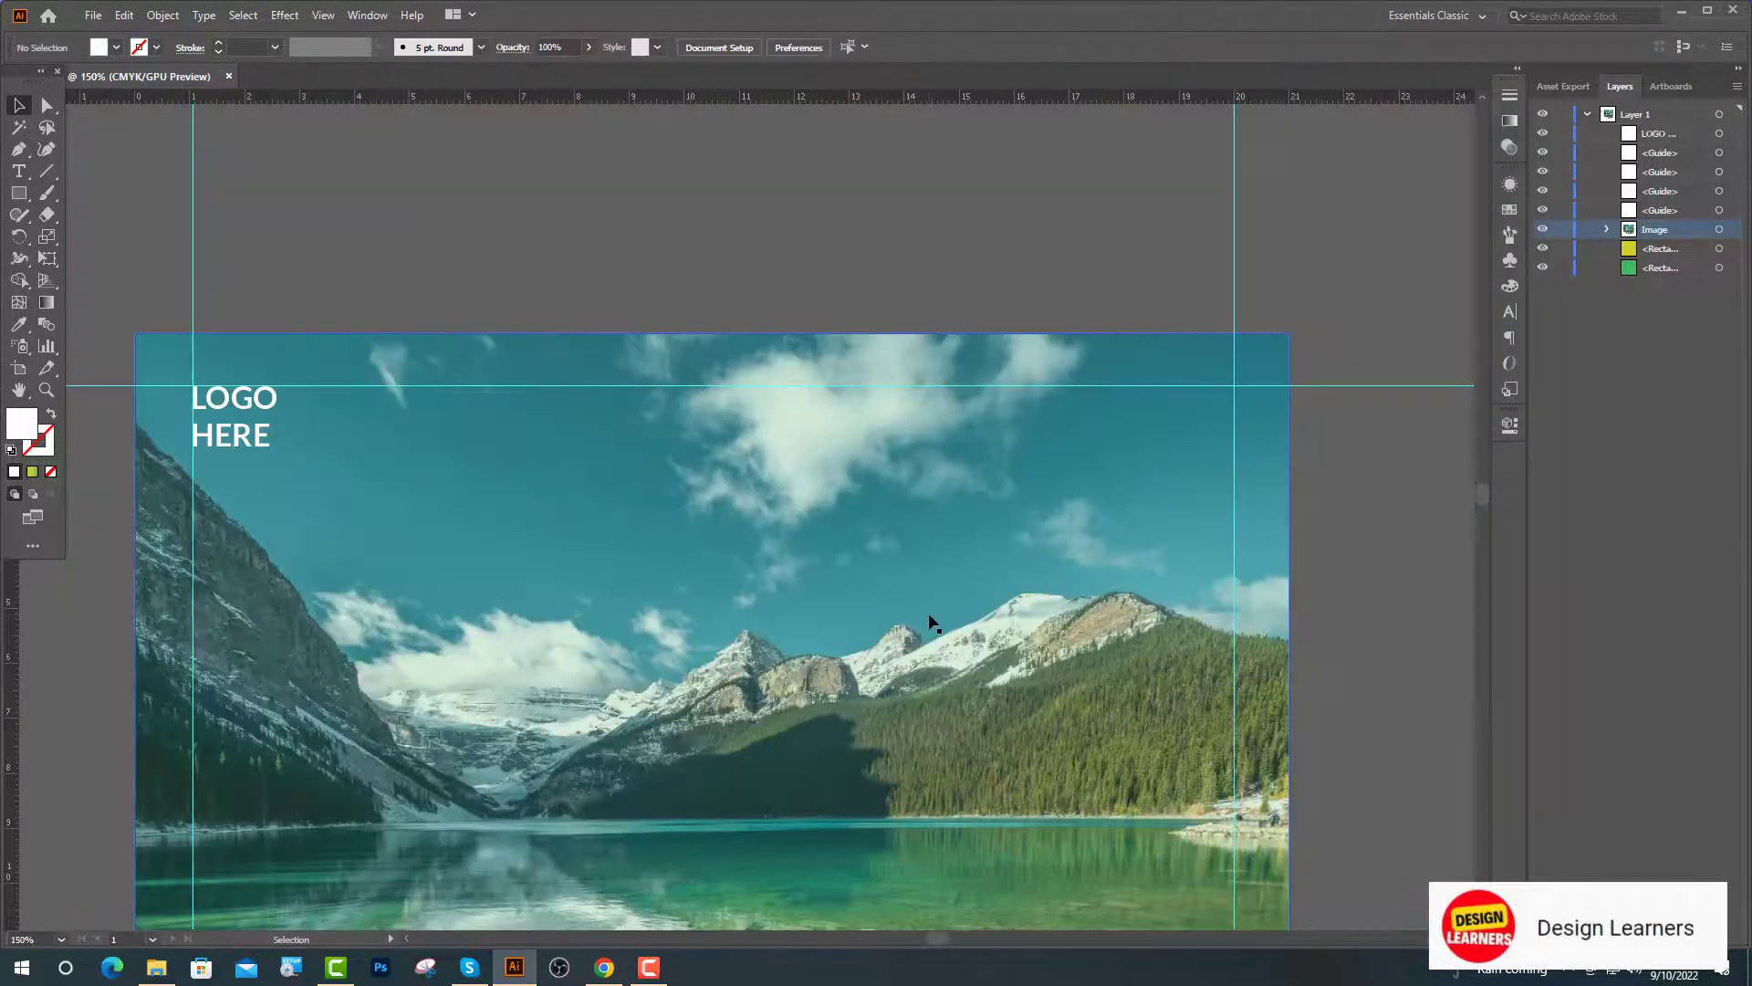
Step: Add the title text "TRAVEL" in the Fake Serif font over the sky in the photo
click(19, 171)
click(507, 493)
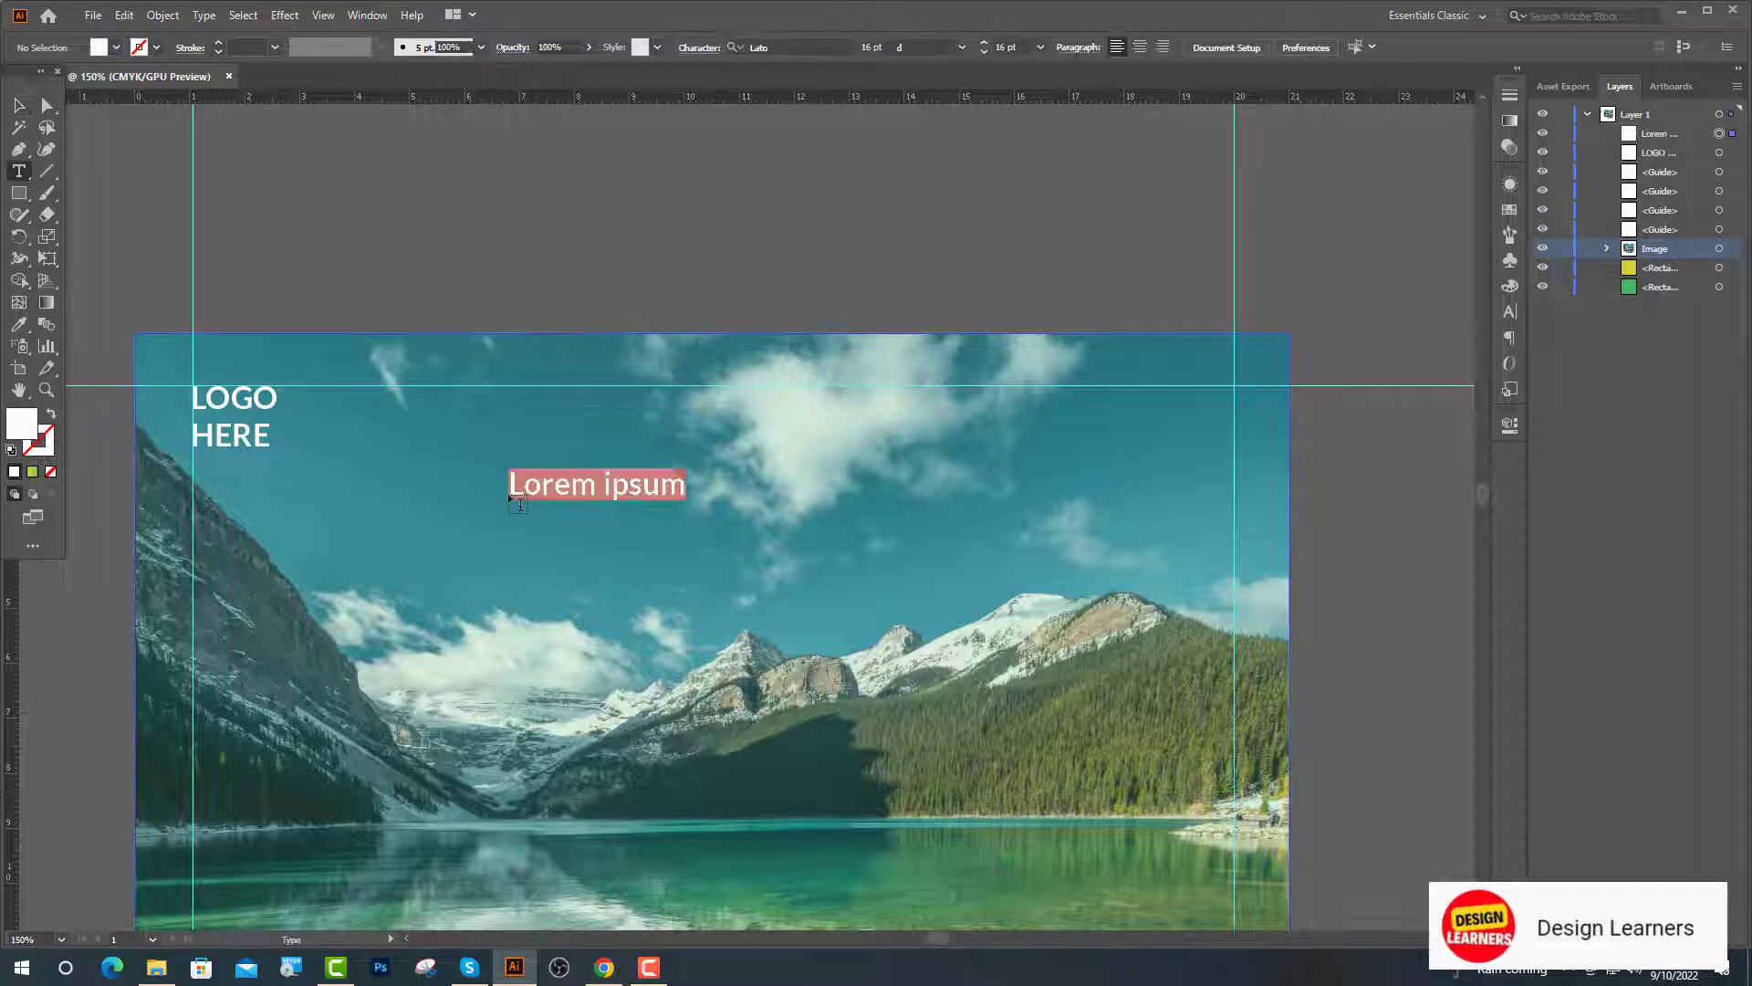
click(730, 47)
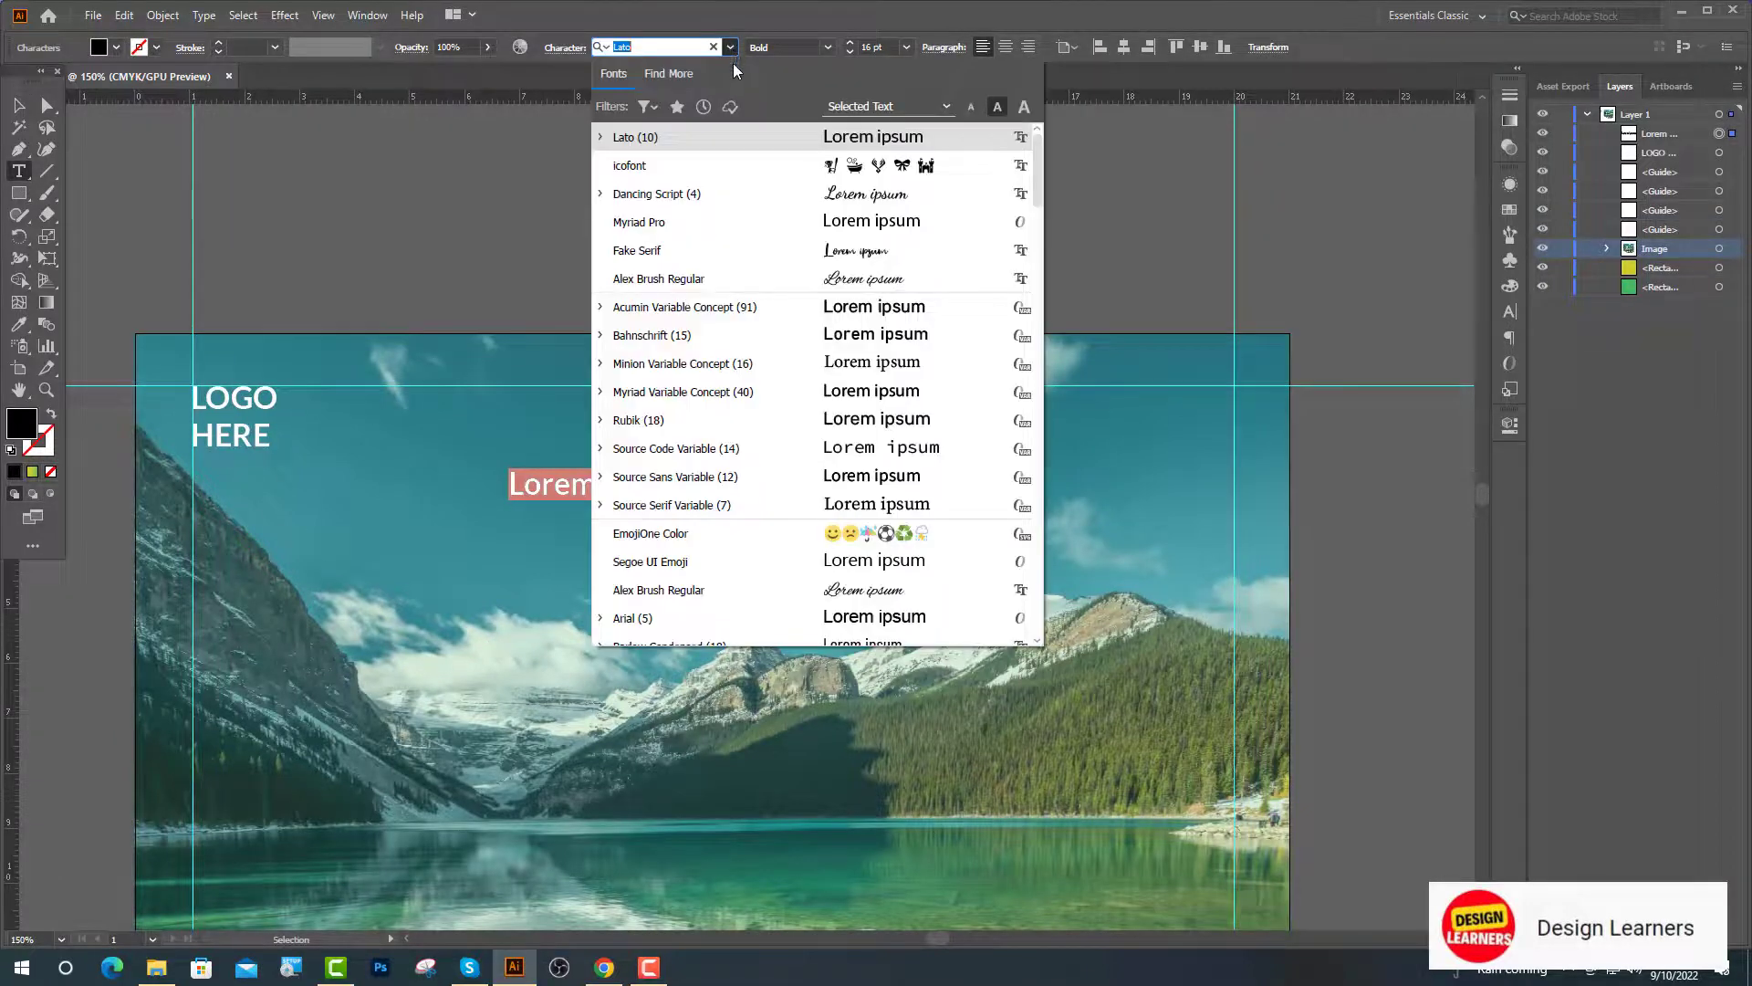
click(705, 252)
text(TRAVEL)
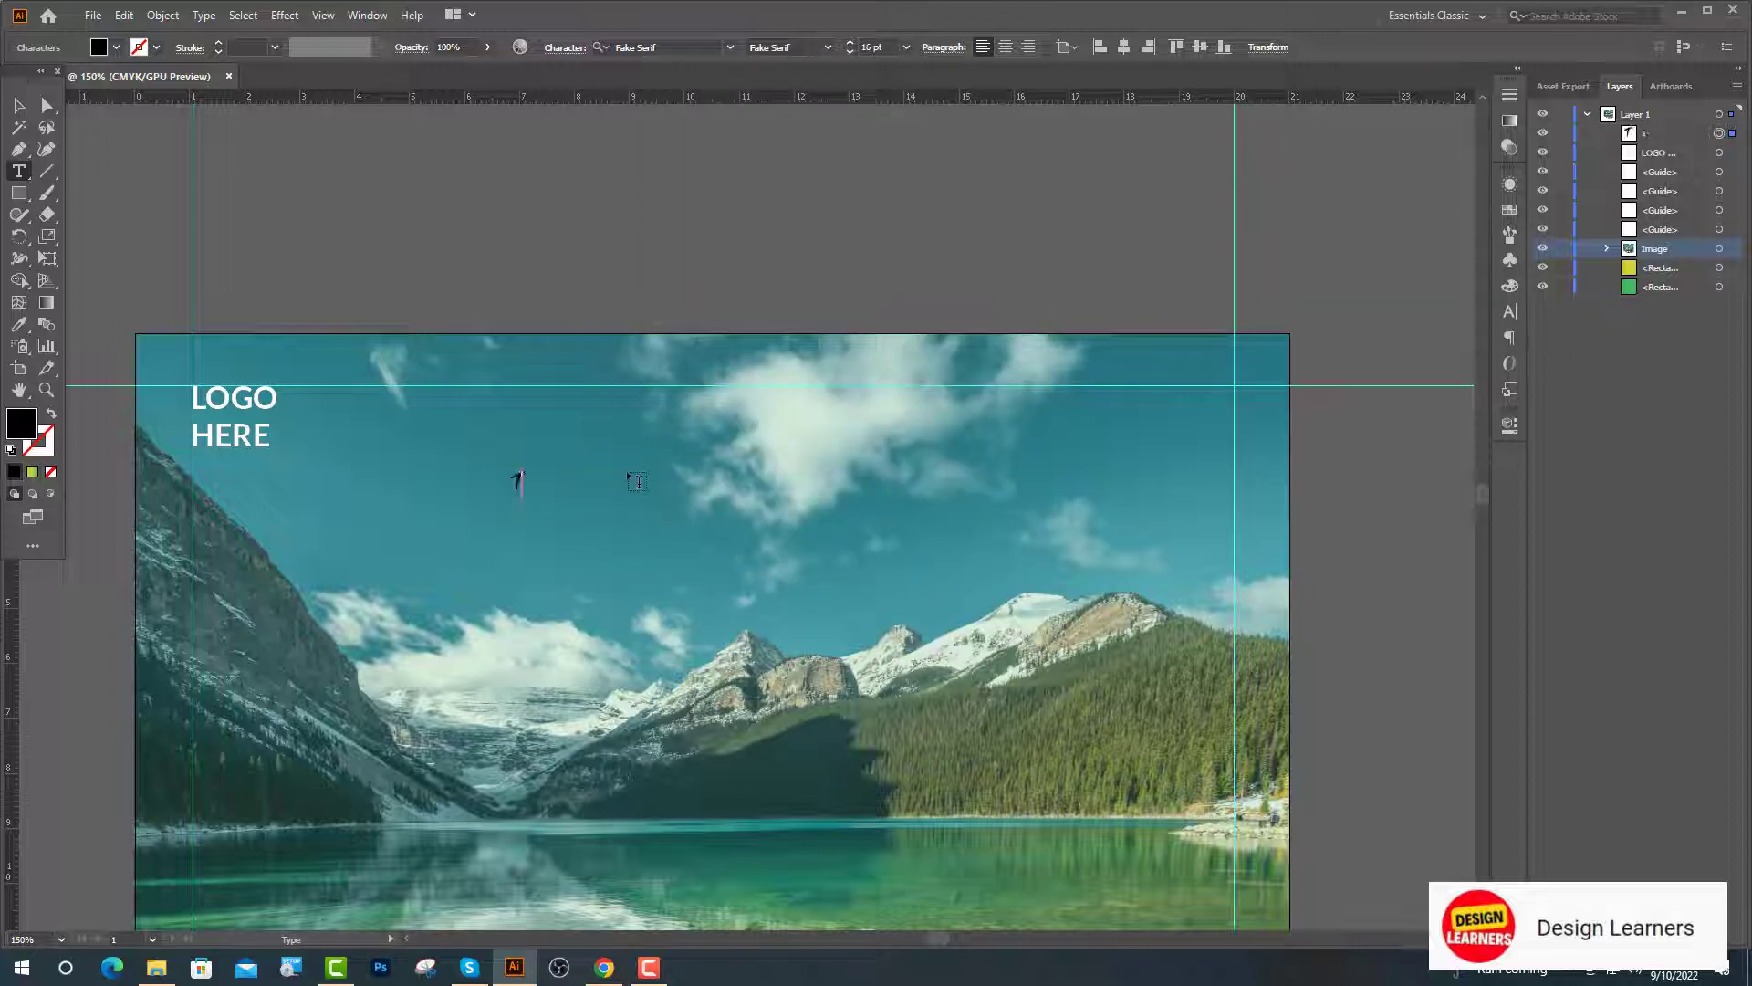
key(Escape)
Step: Try the TRAVEL title at 220 pt and 150 pt, repositioning it over the photo
click(862, 48)
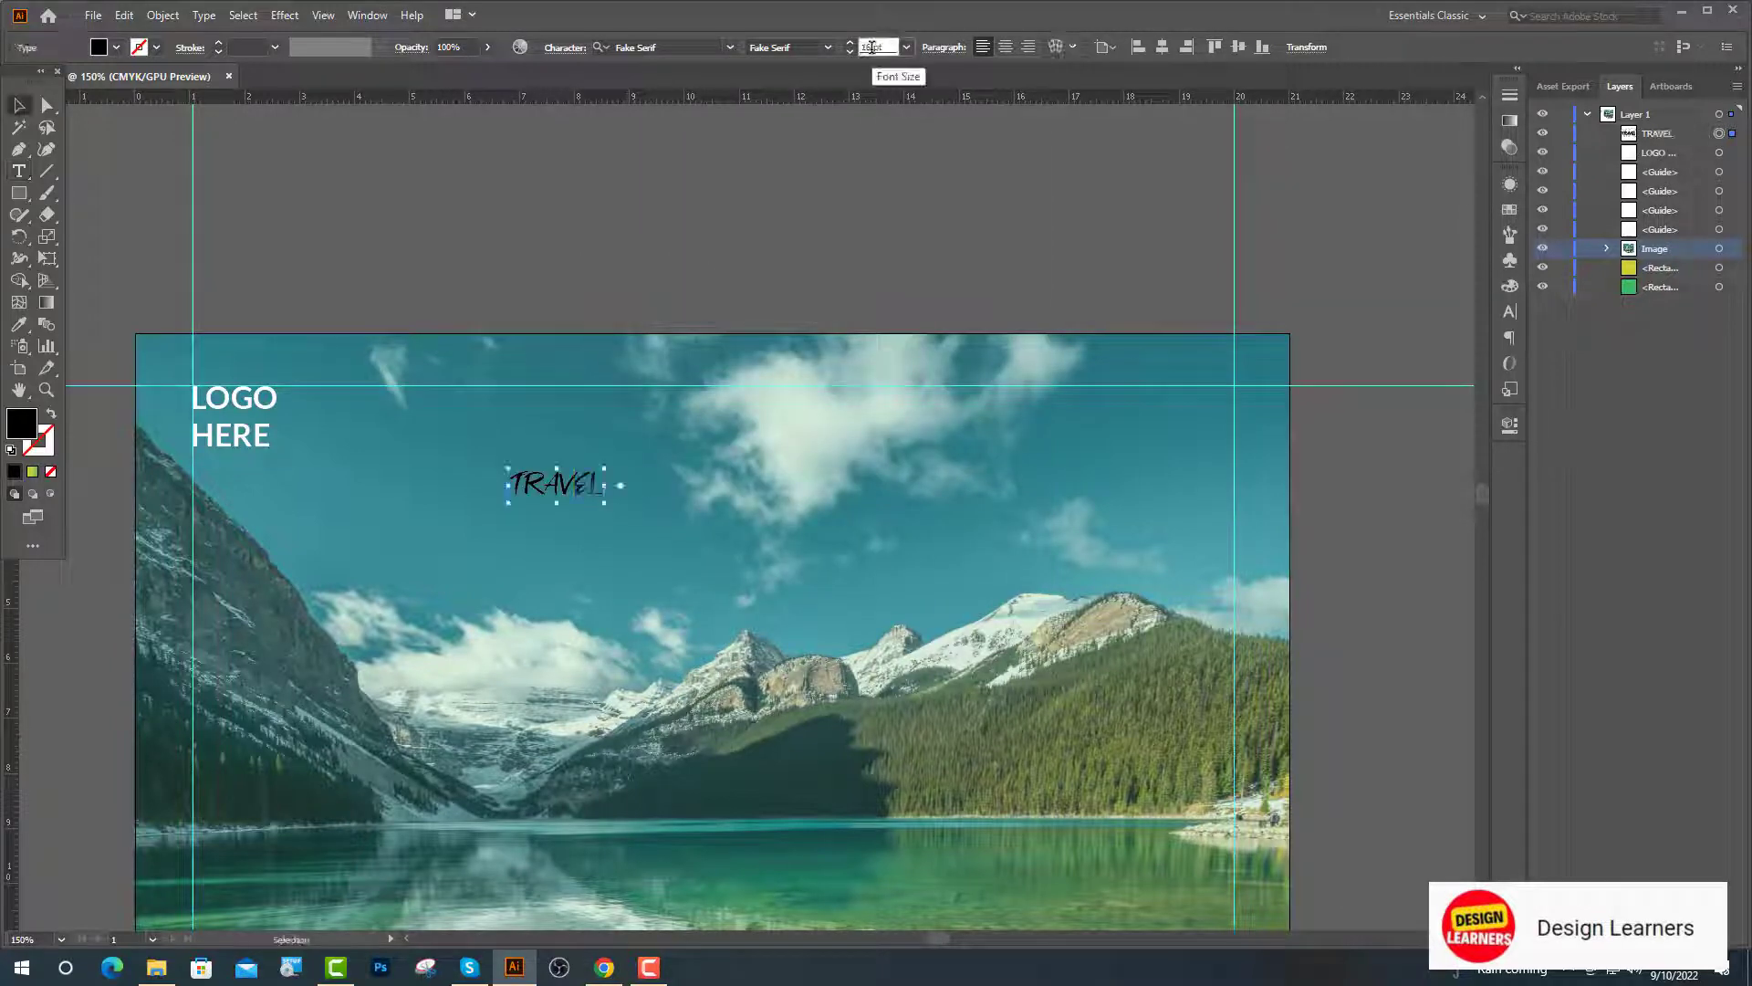
text(220)
key(Return)
drag(771, 434, 319, 751)
double_click(857, 51)
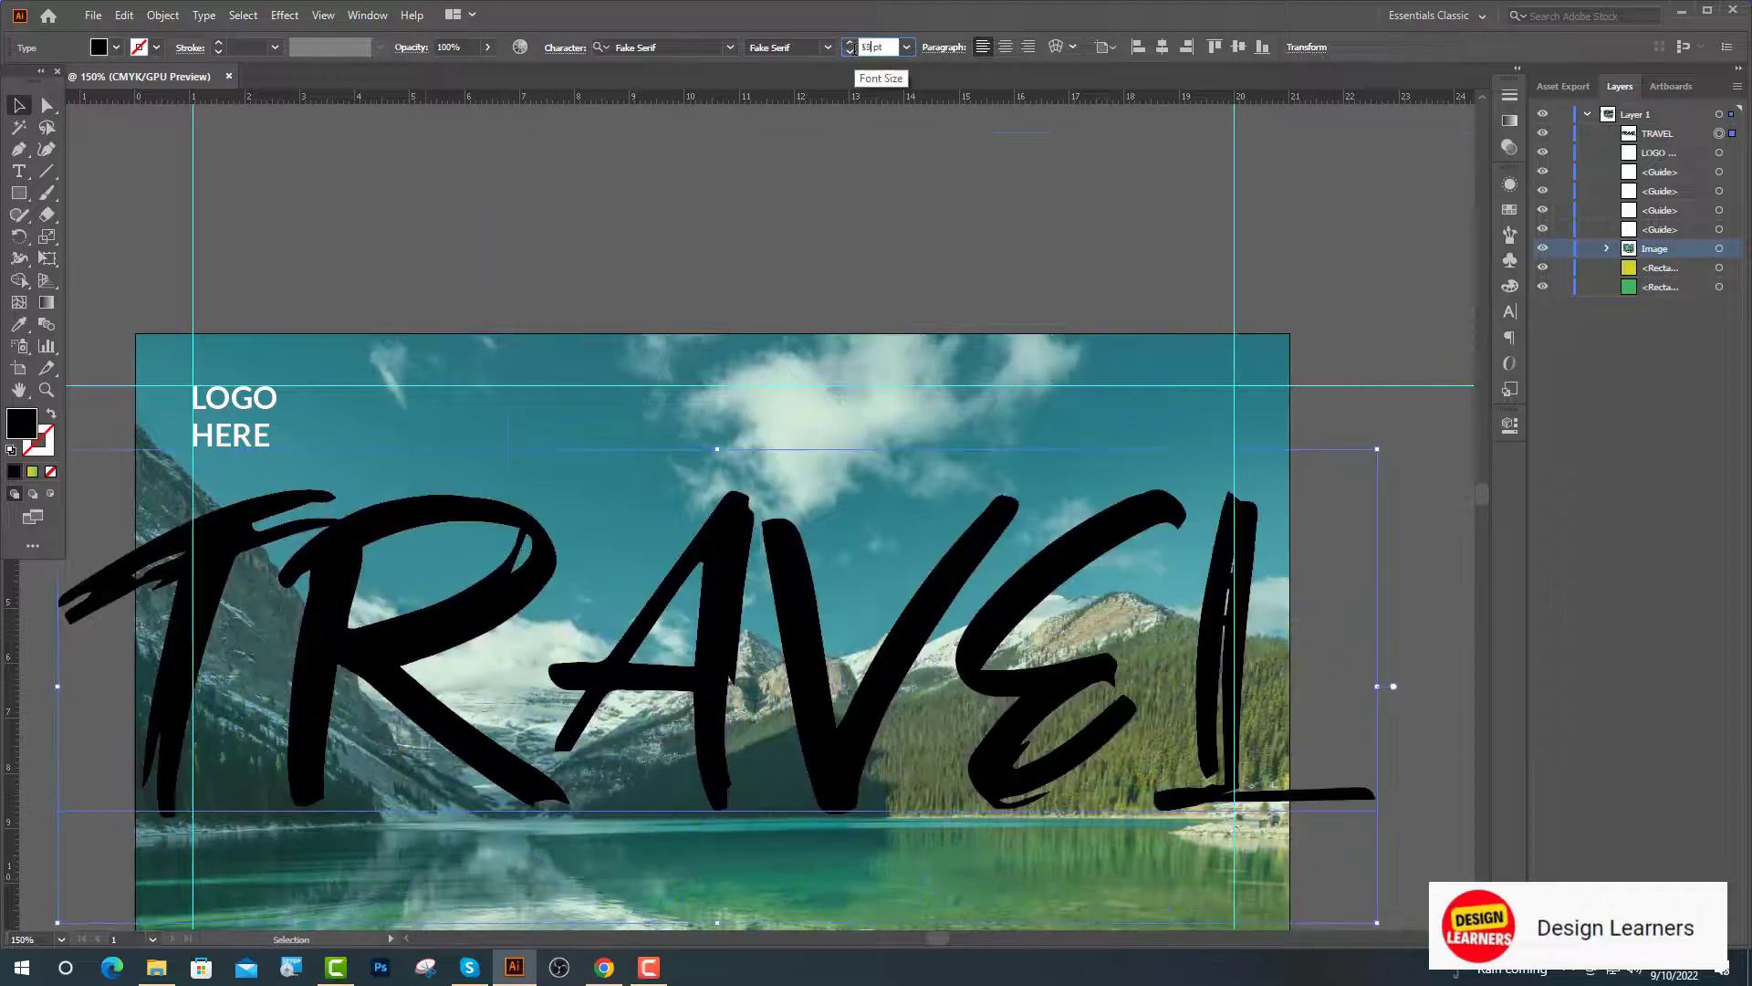
text(150)
key(Return)
drag(588, 741, 793, 643)
Step: Set the TRAVEL title to 100 pt, center it horizontally and move it up near the photo's upper edge
double_click(864, 50)
text(100)
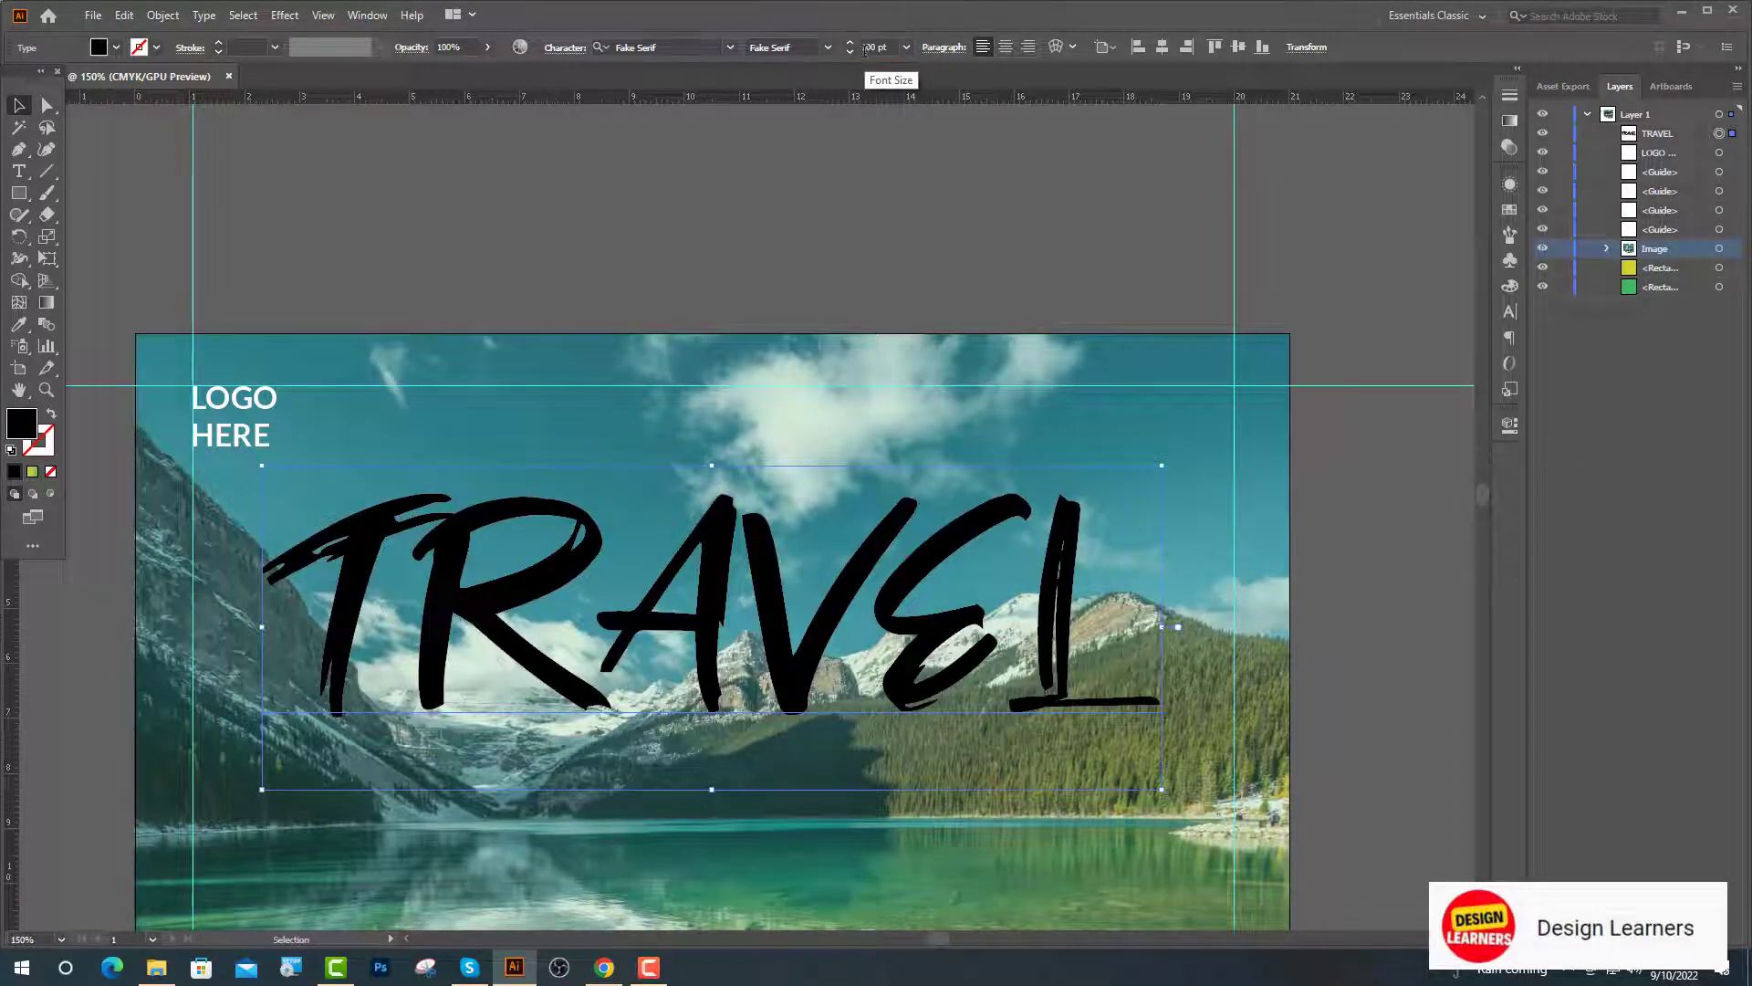
key(Return)
click(1161, 48)
drag(719, 646, 730, 537)
Step: Color the TRAVEL title yellow by sampling the yellow square beside the artboard
scroll(715, 489, down, 3)
click(19, 329)
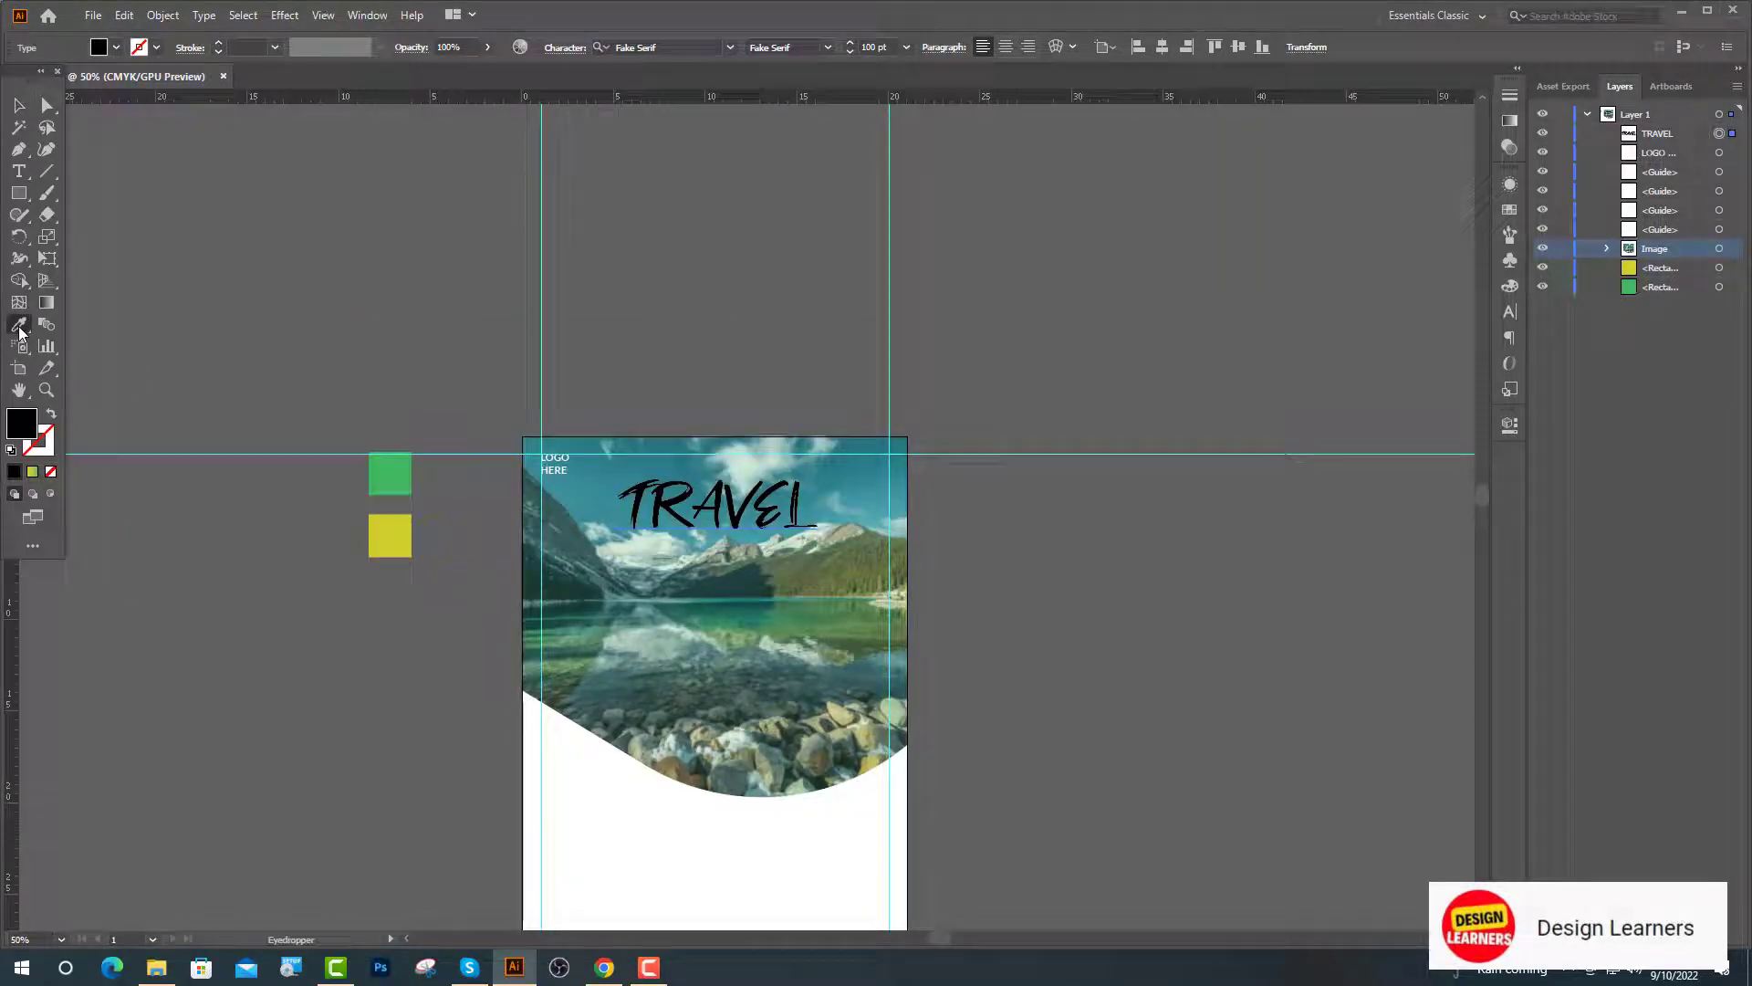
click(399, 522)
Step: Change the TRAVEL title's font to James Stroker
key(ctrl+equal)
click(19, 171)
drag(849, 415, 564, 411)
click(662, 44)
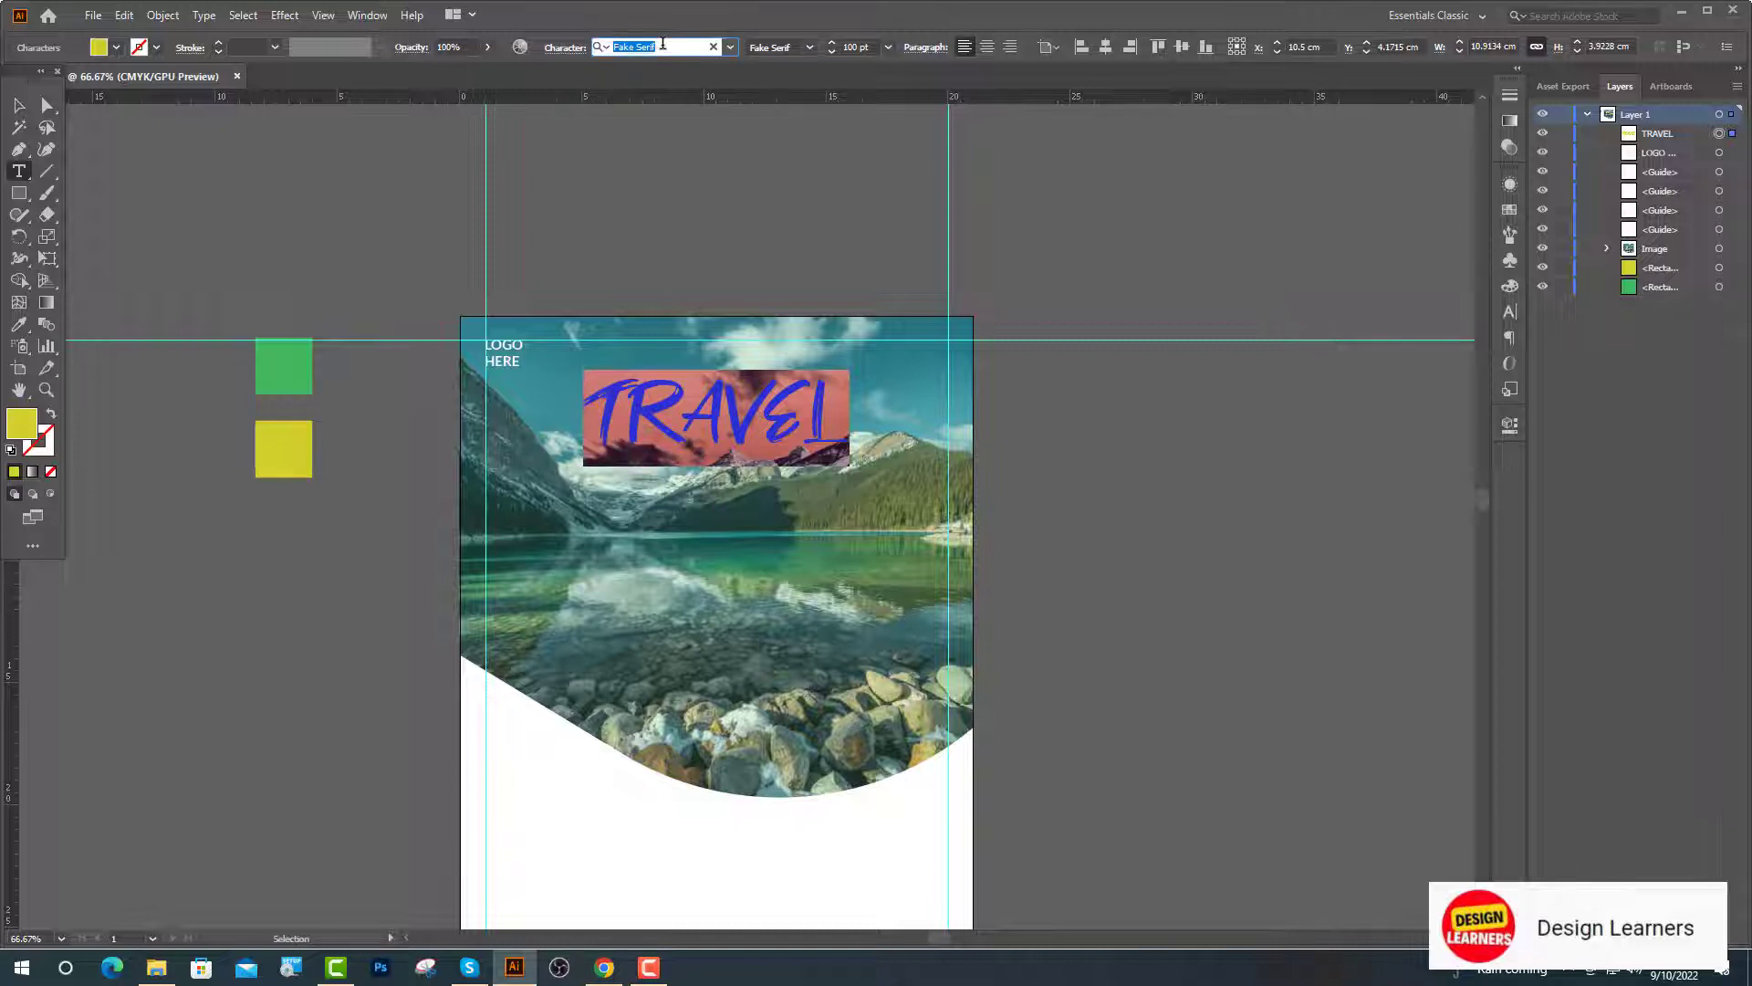
text(su)
click(728, 132)
key(Escape)
click(599, 219)
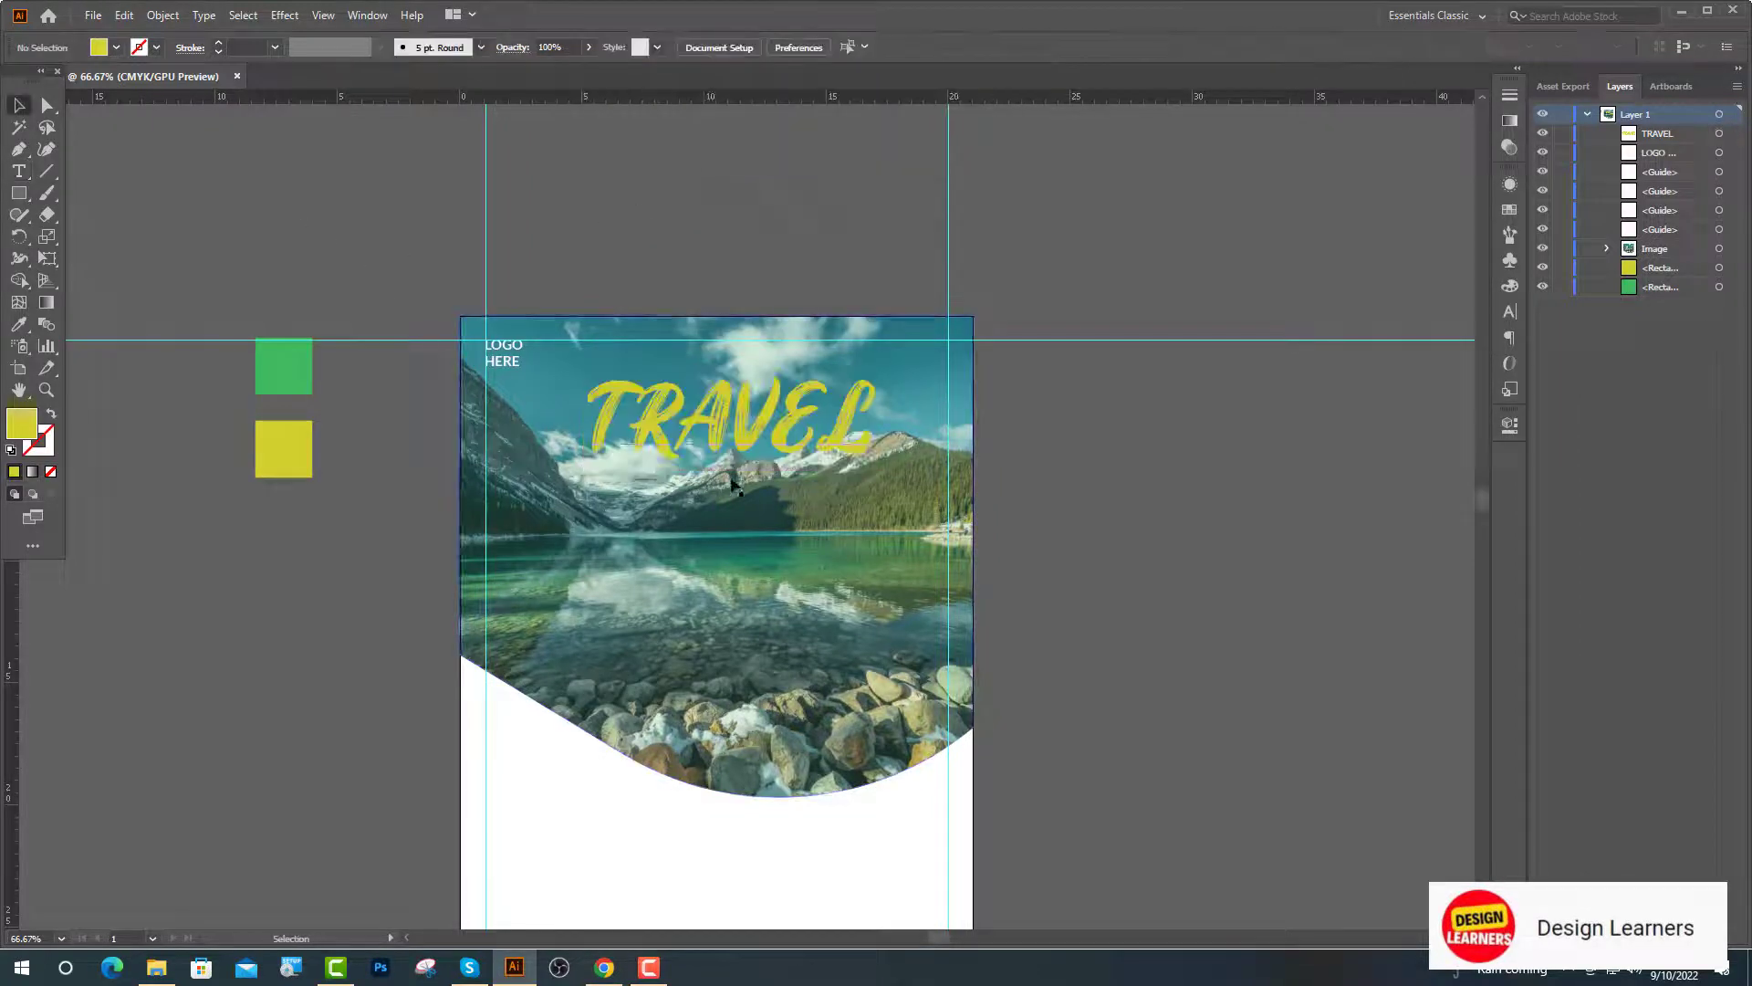
Step: Draw a yellow rectangle about 10.5 by 1.2 cm below the TRAVEL title and fully round its corners
scroll(849, 416, down, 1)
scroll(837, 367, up, 1)
click(18, 192)
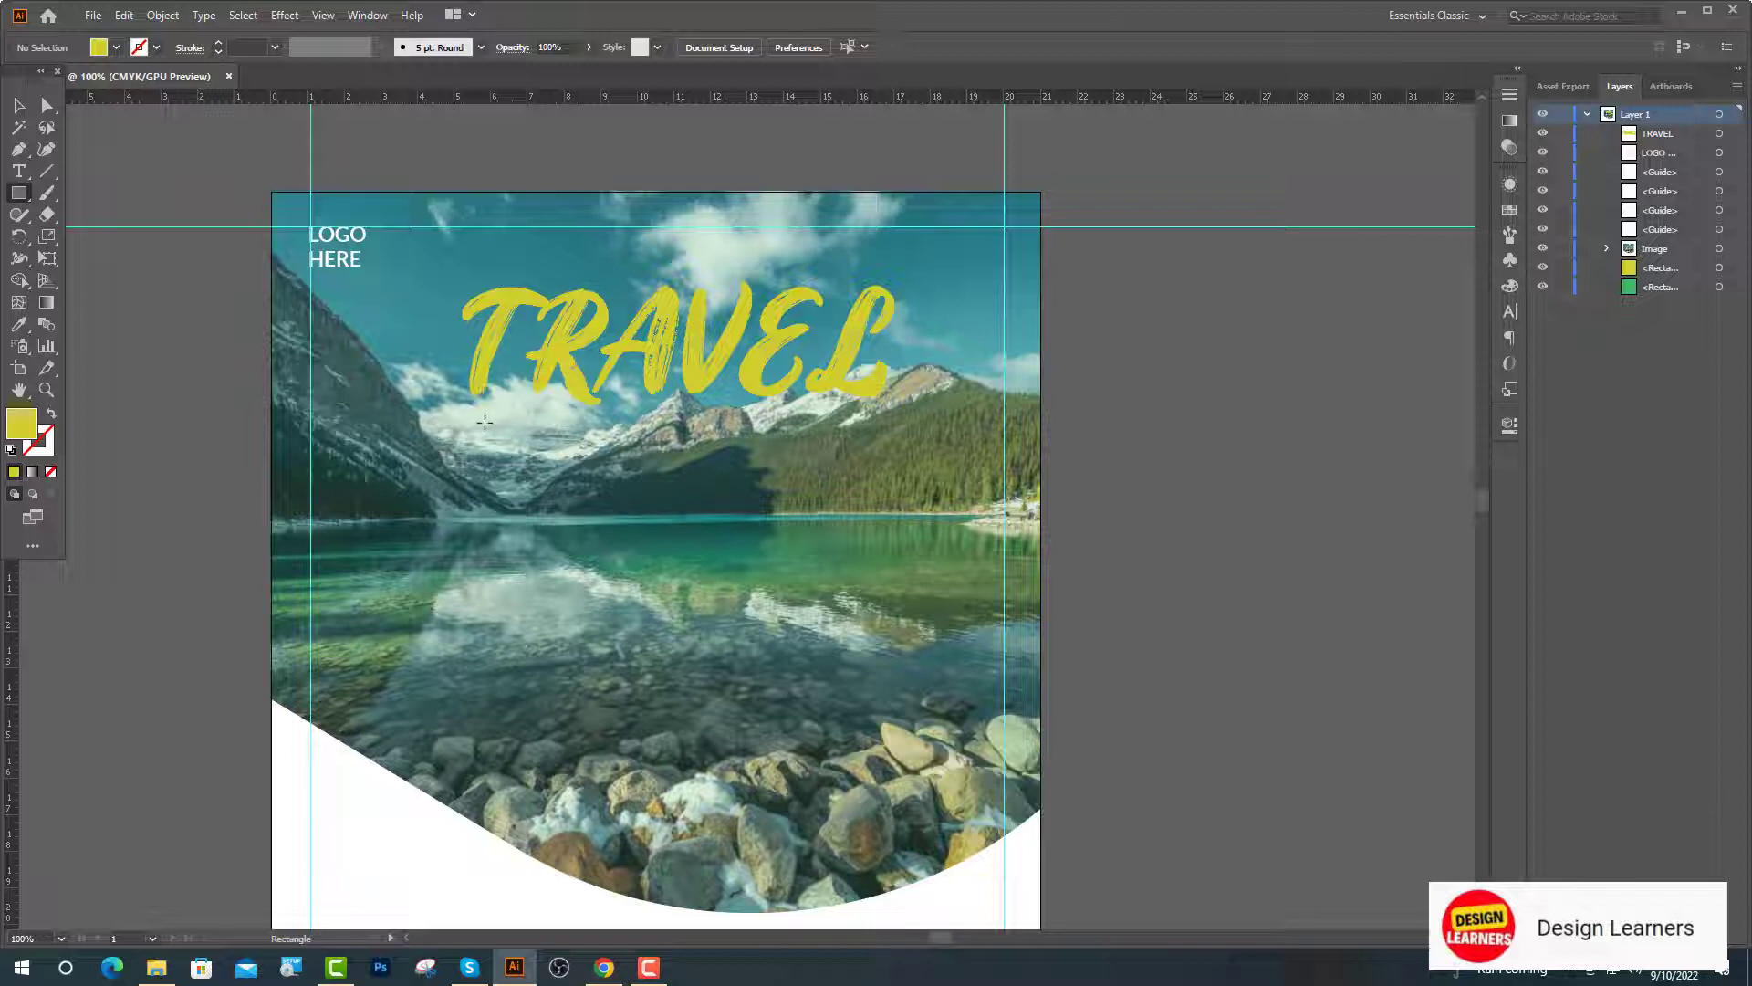
mouse_move(484, 426)
mouse_down()
mouse_move(743, 481)
mouse_move(871, 468)
mouse_up()
key(v)
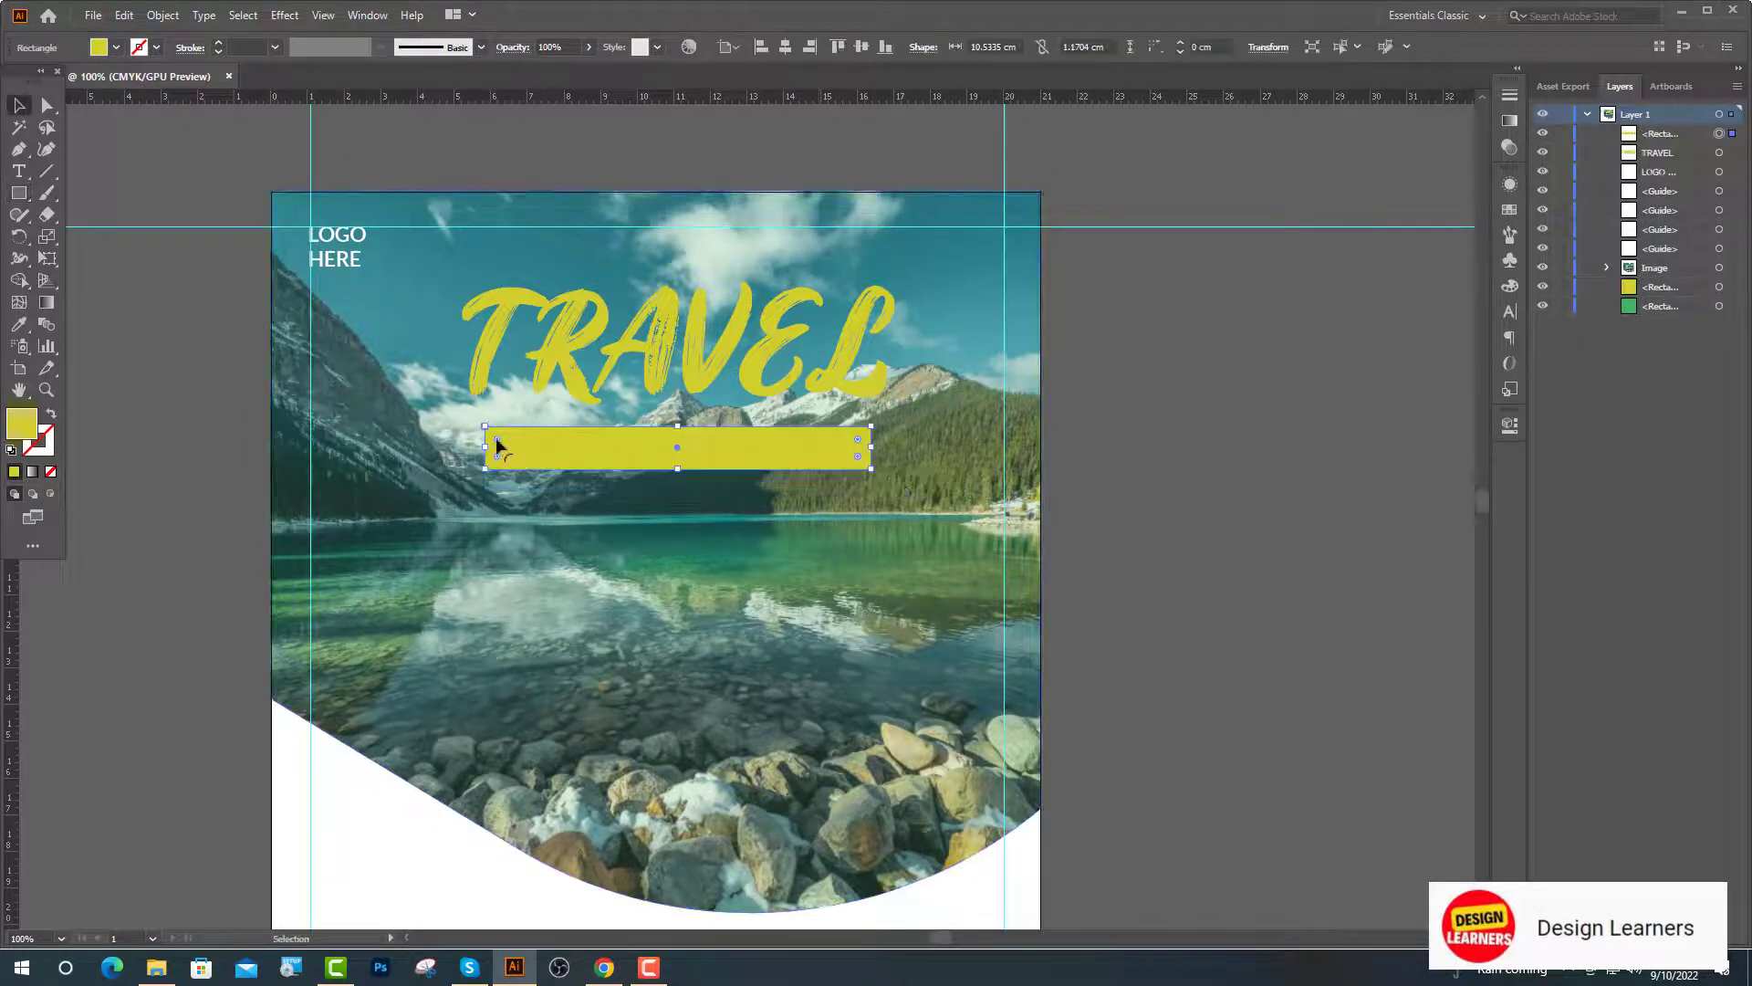
drag(497, 439, 693, 557)
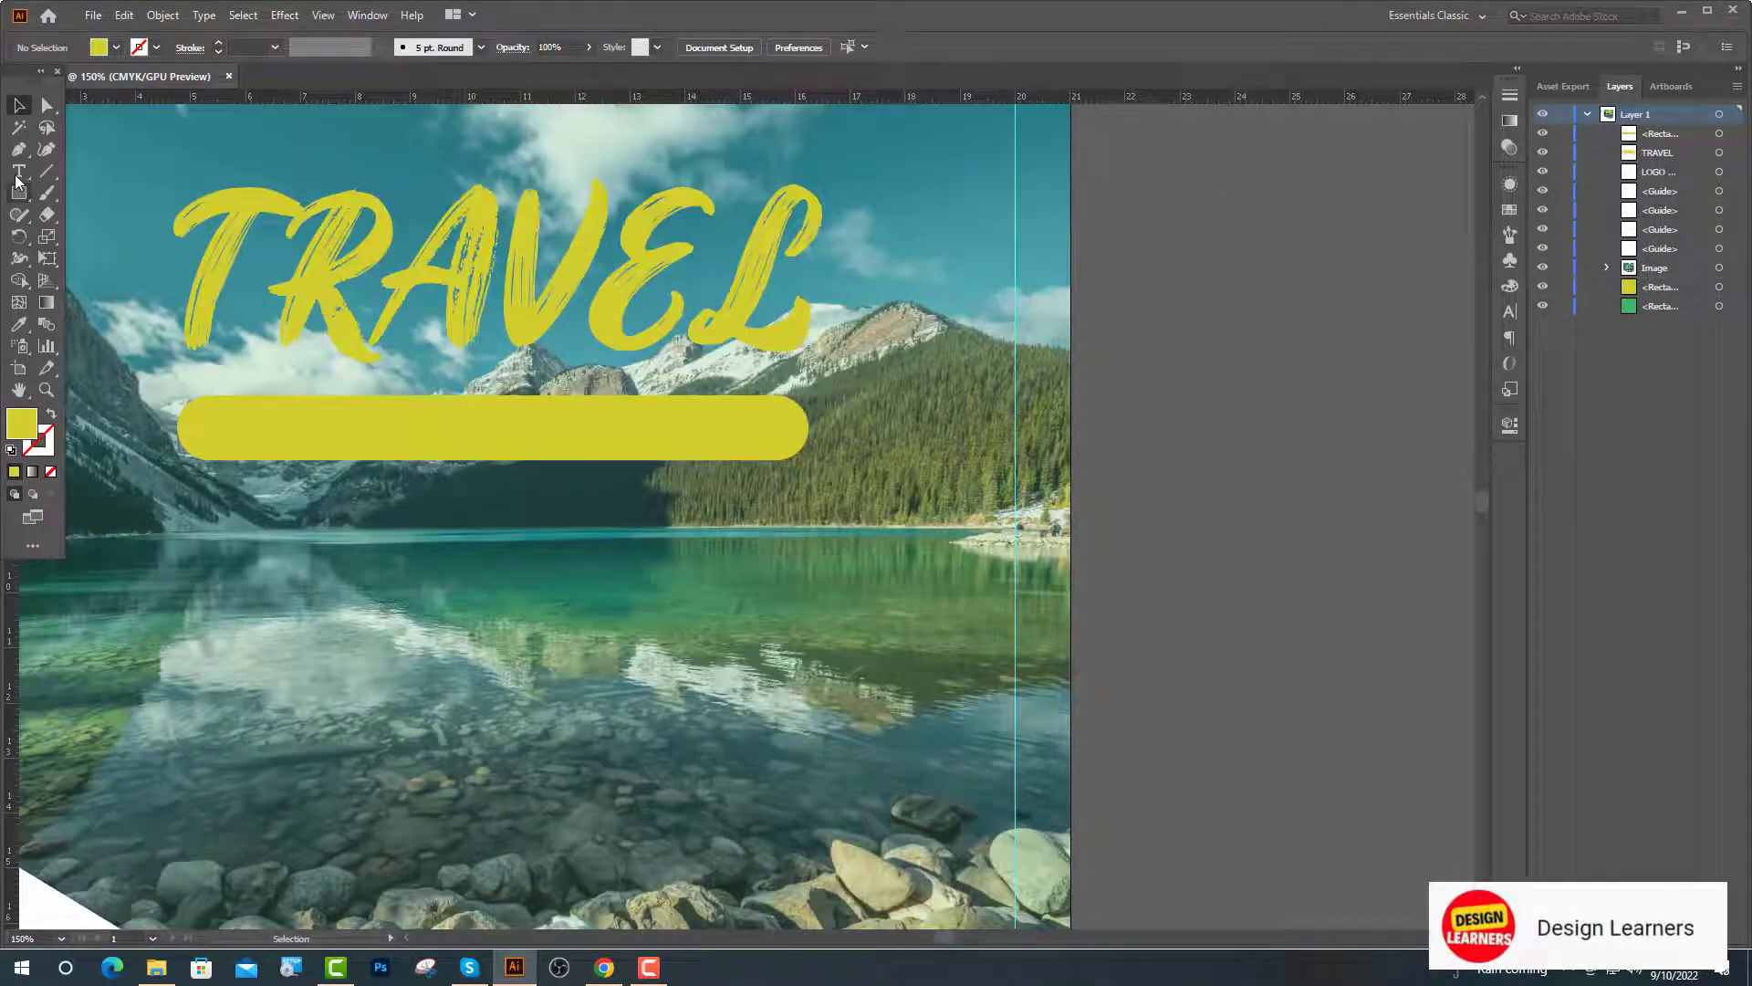
Step: Add the text "Explore The World" at 30 pt and move it onto the rounded yellow bar
click(18, 170)
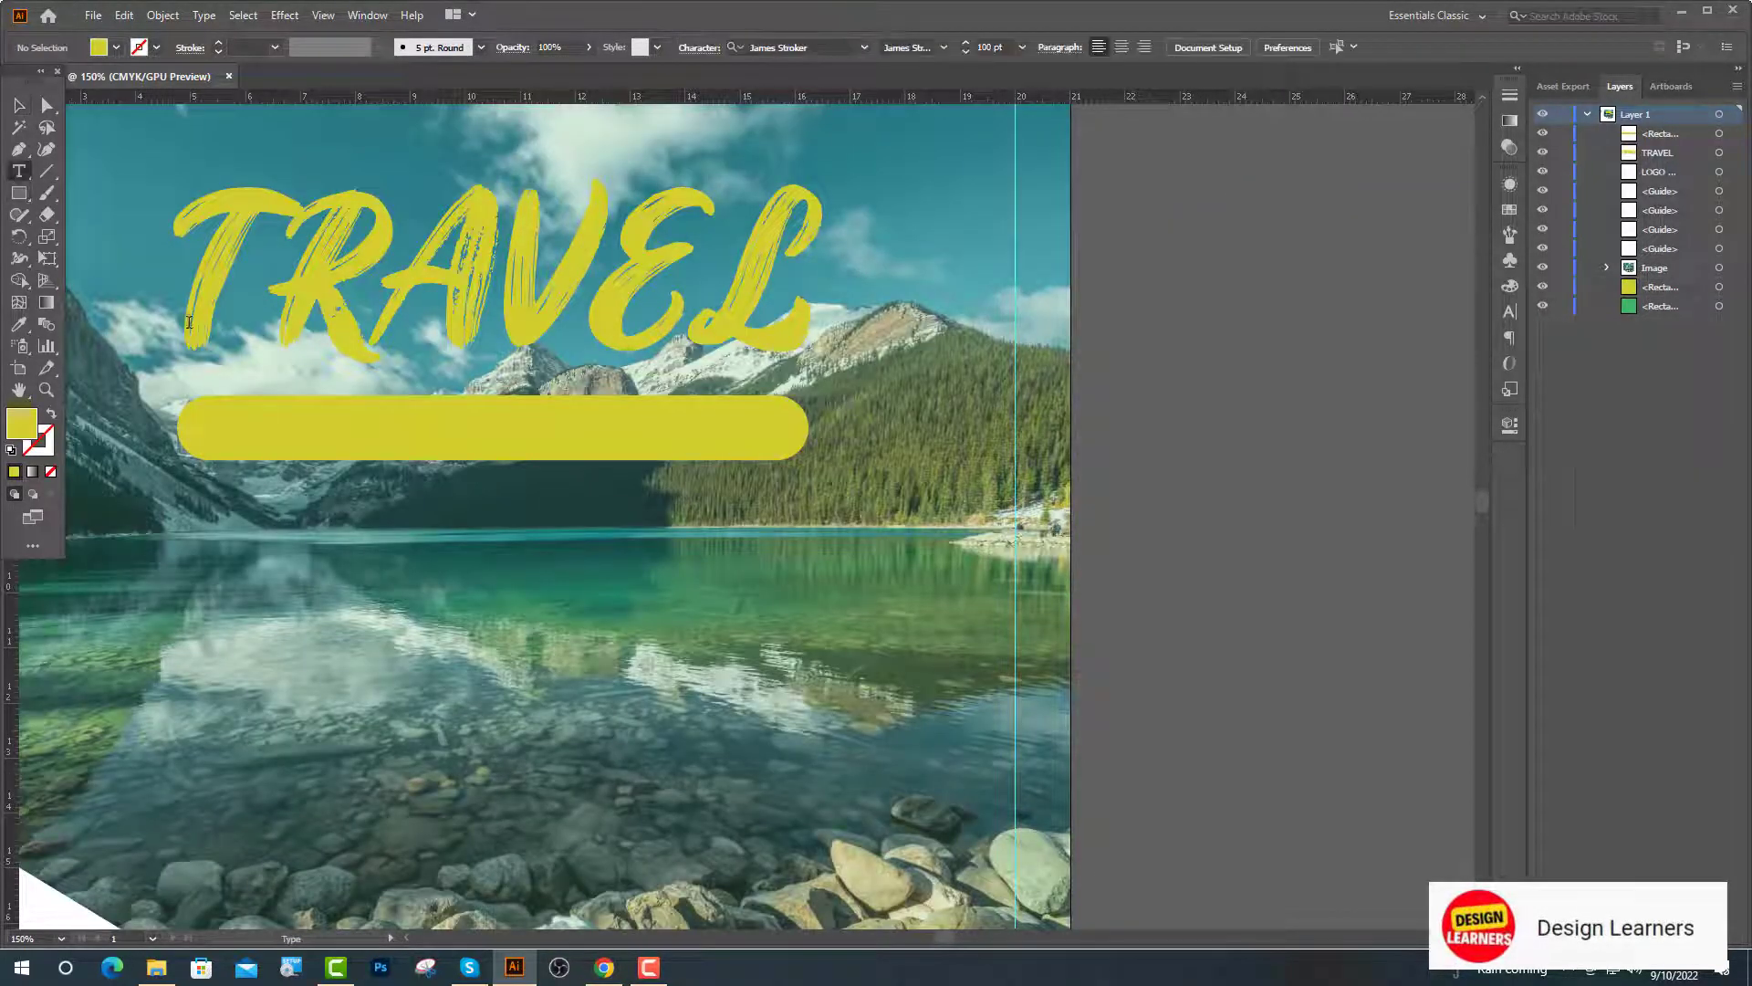
click(235, 429)
text(3)
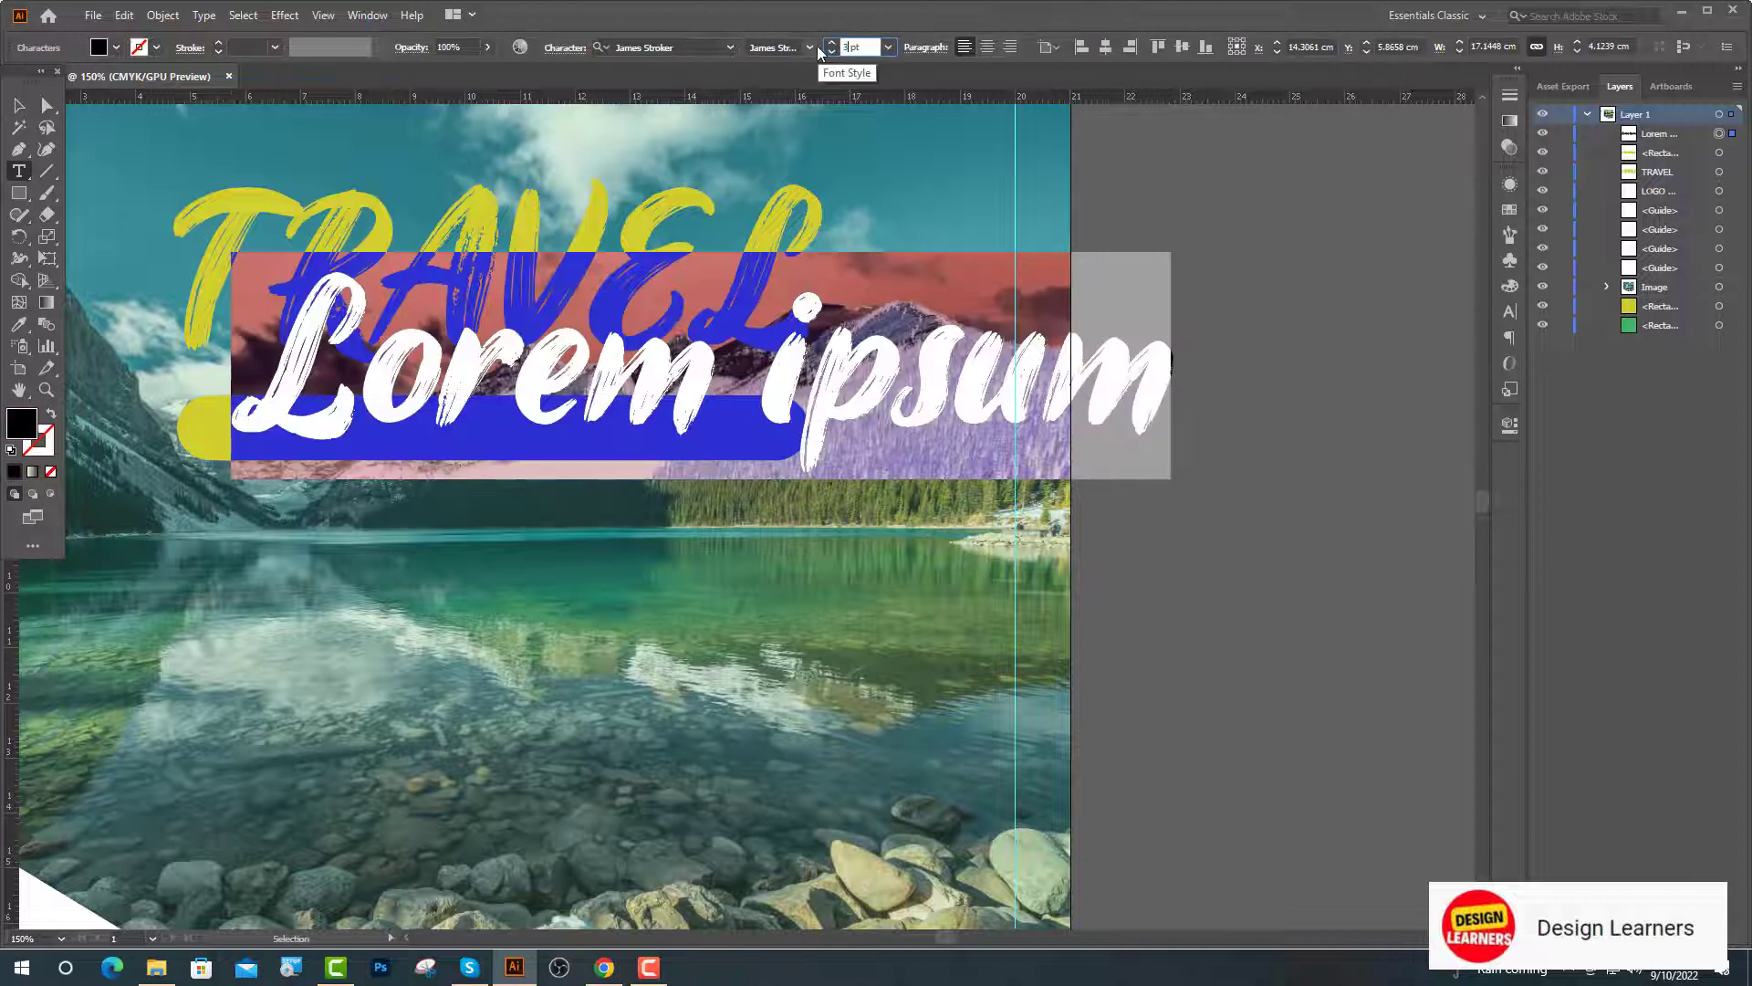
text(0)
key(Return)
scroll(412, 329, up, 1)
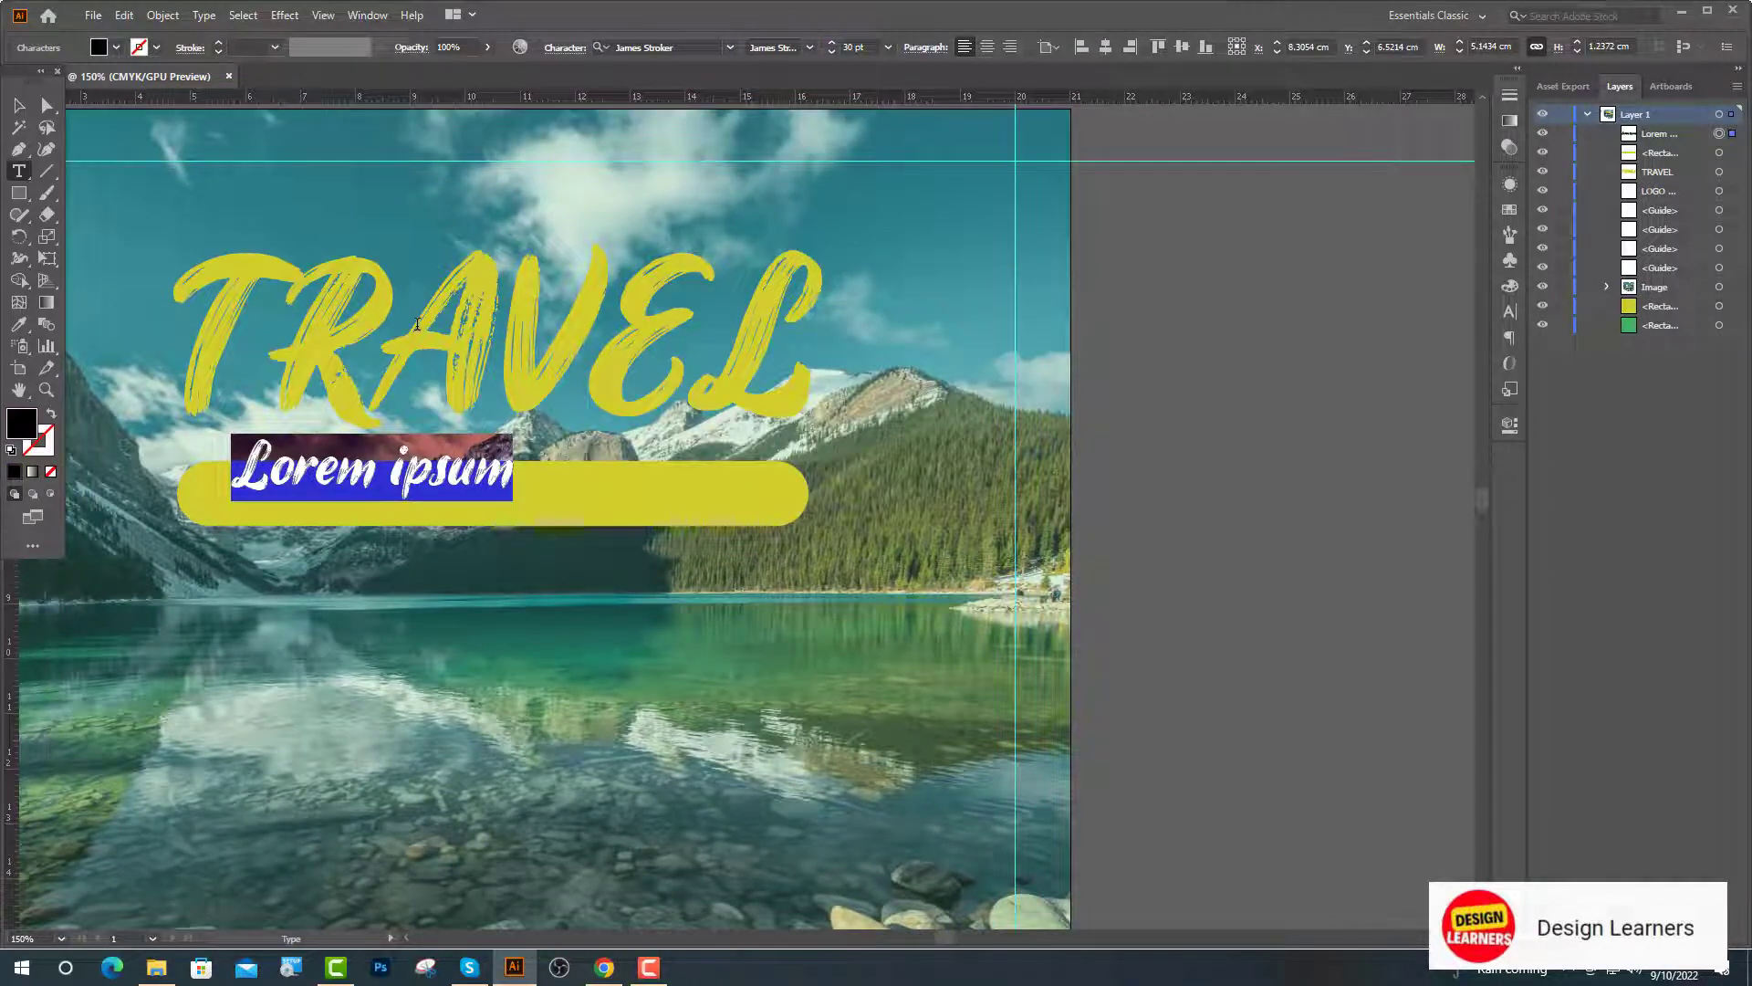
text(Explore T)
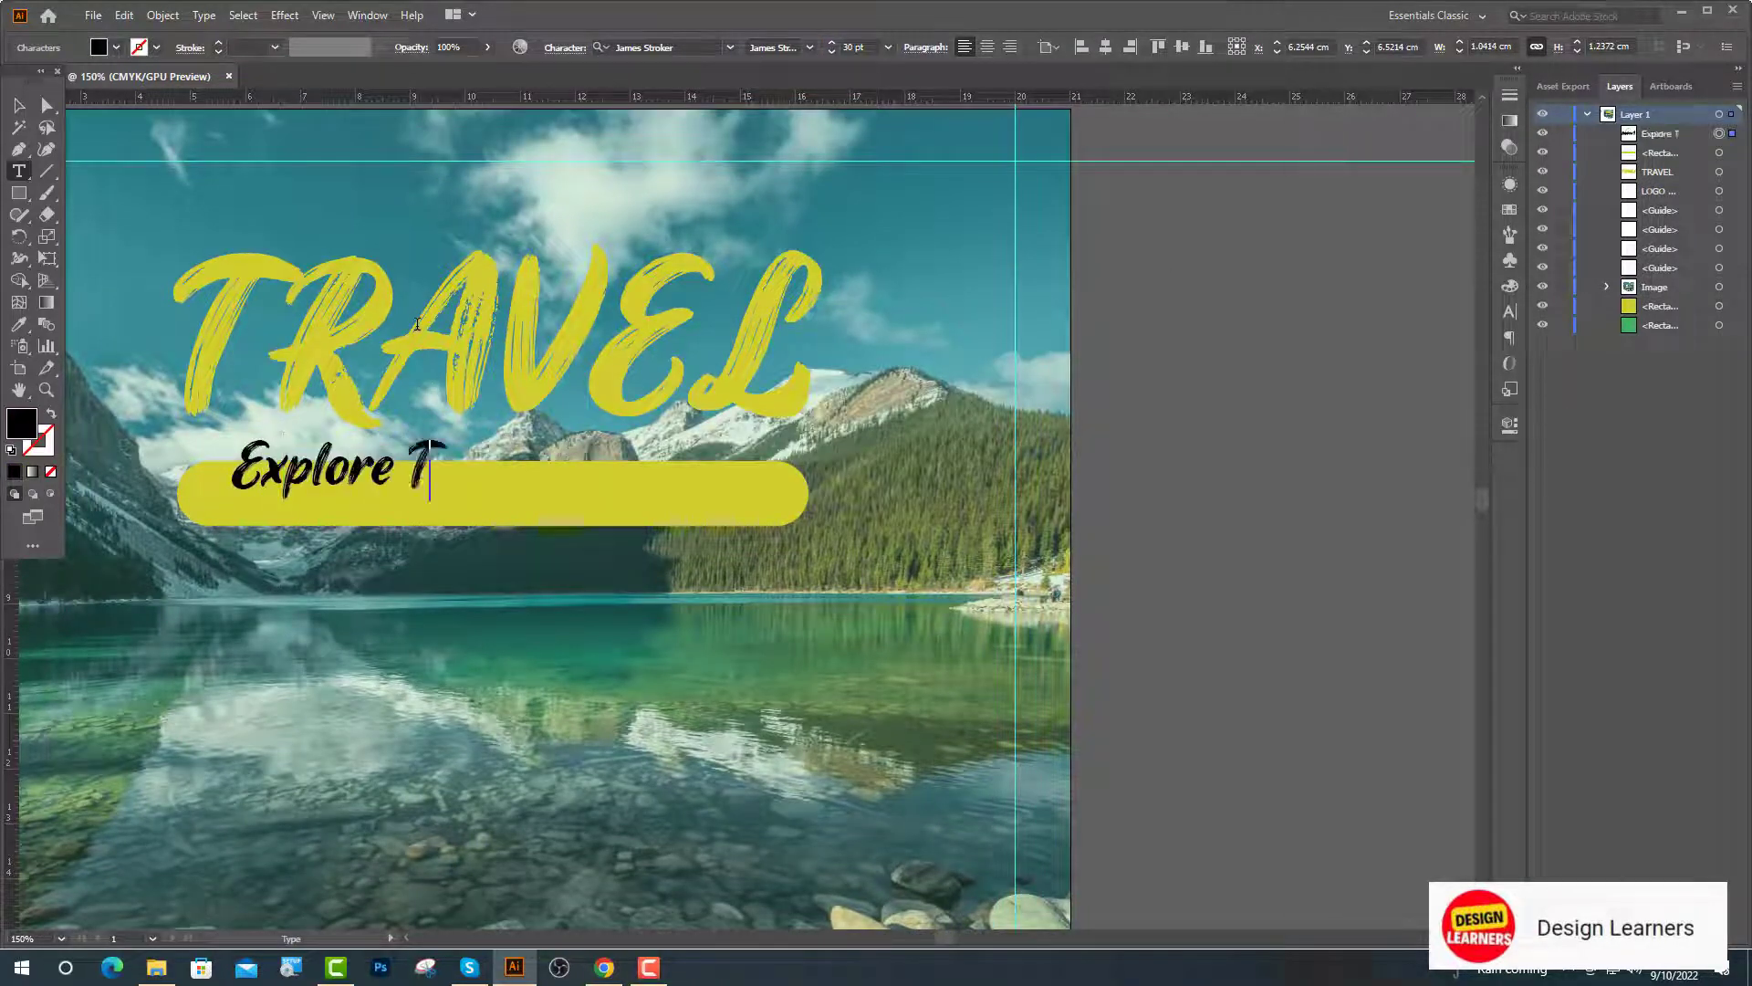
text(he World)
key(Escape)
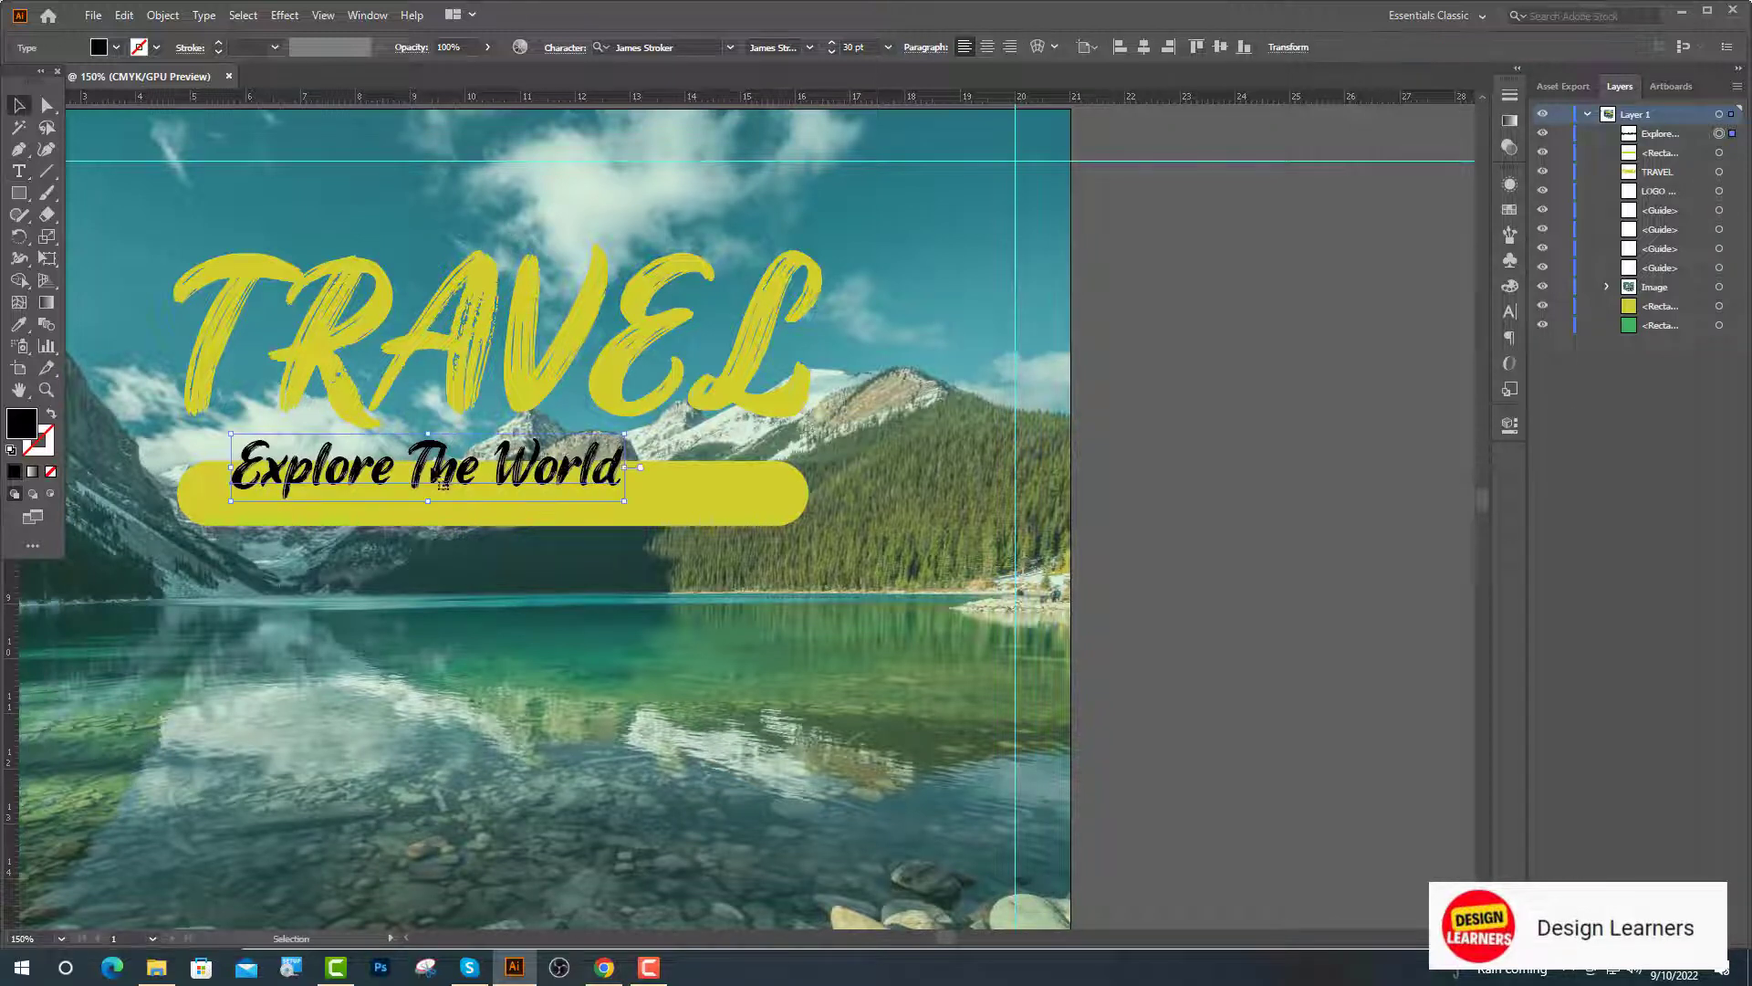
drag(465, 471, 508, 501)
Step: Set the tagline's font to Bebas Neue Regular and its tracking to 100
click(680, 47)
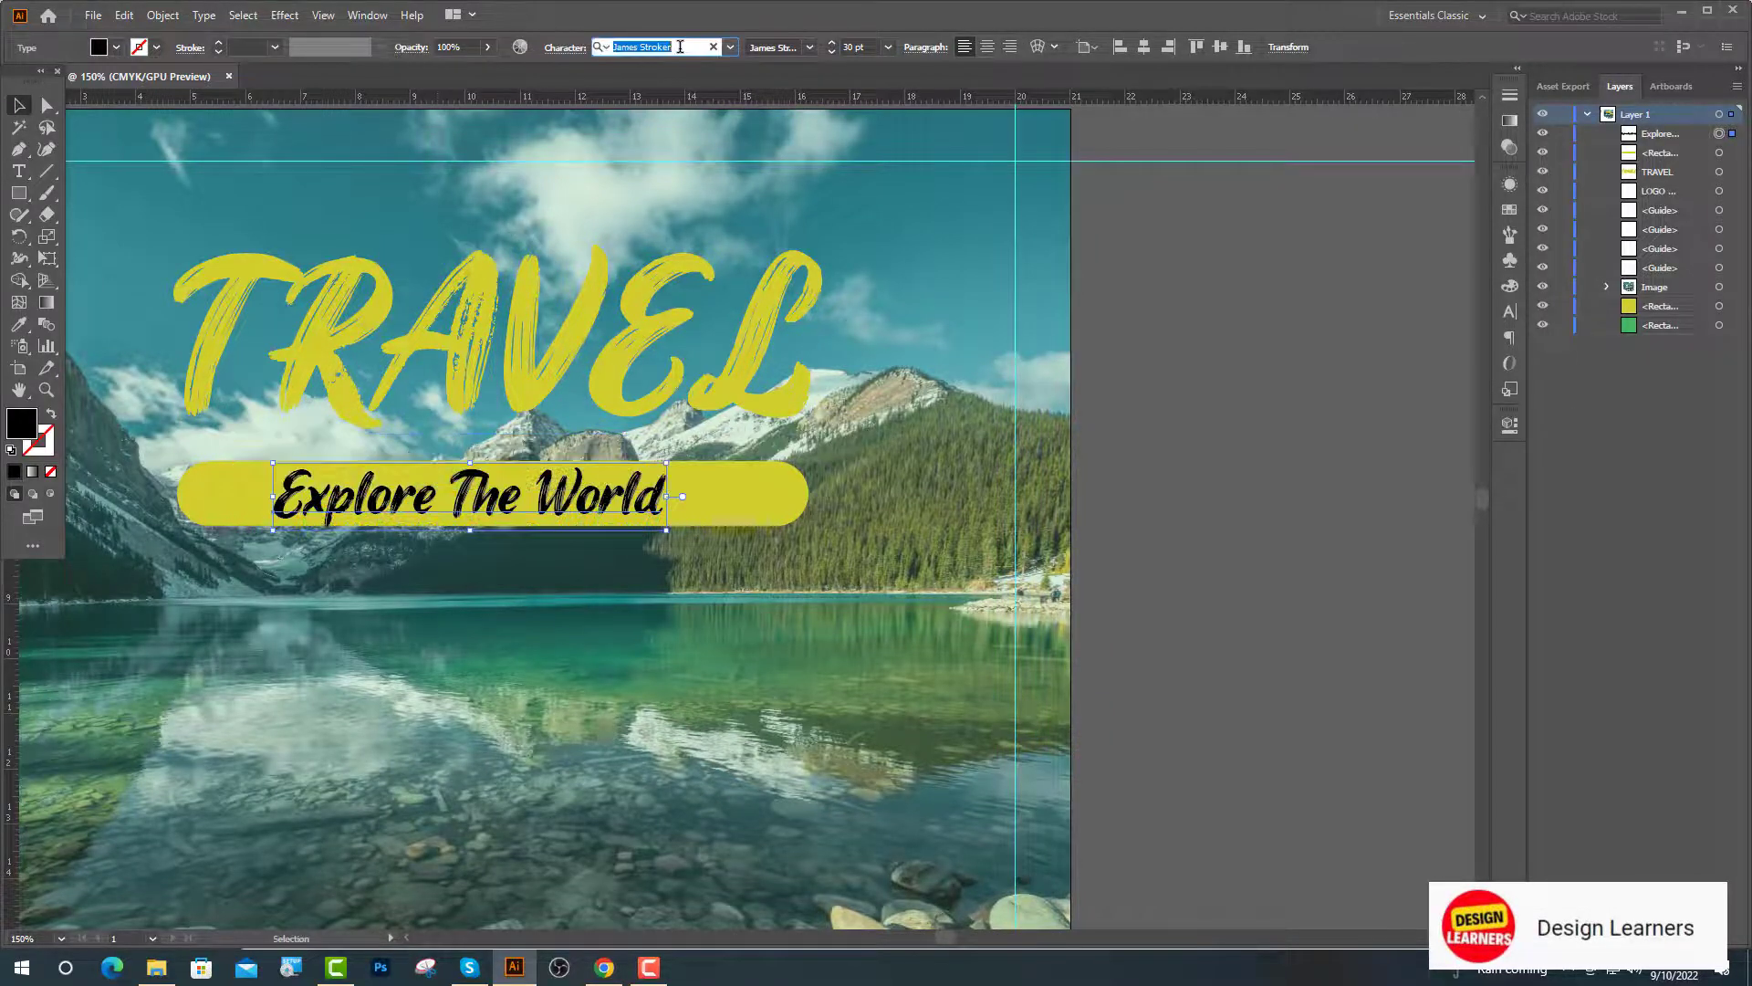
key(BackSpace)
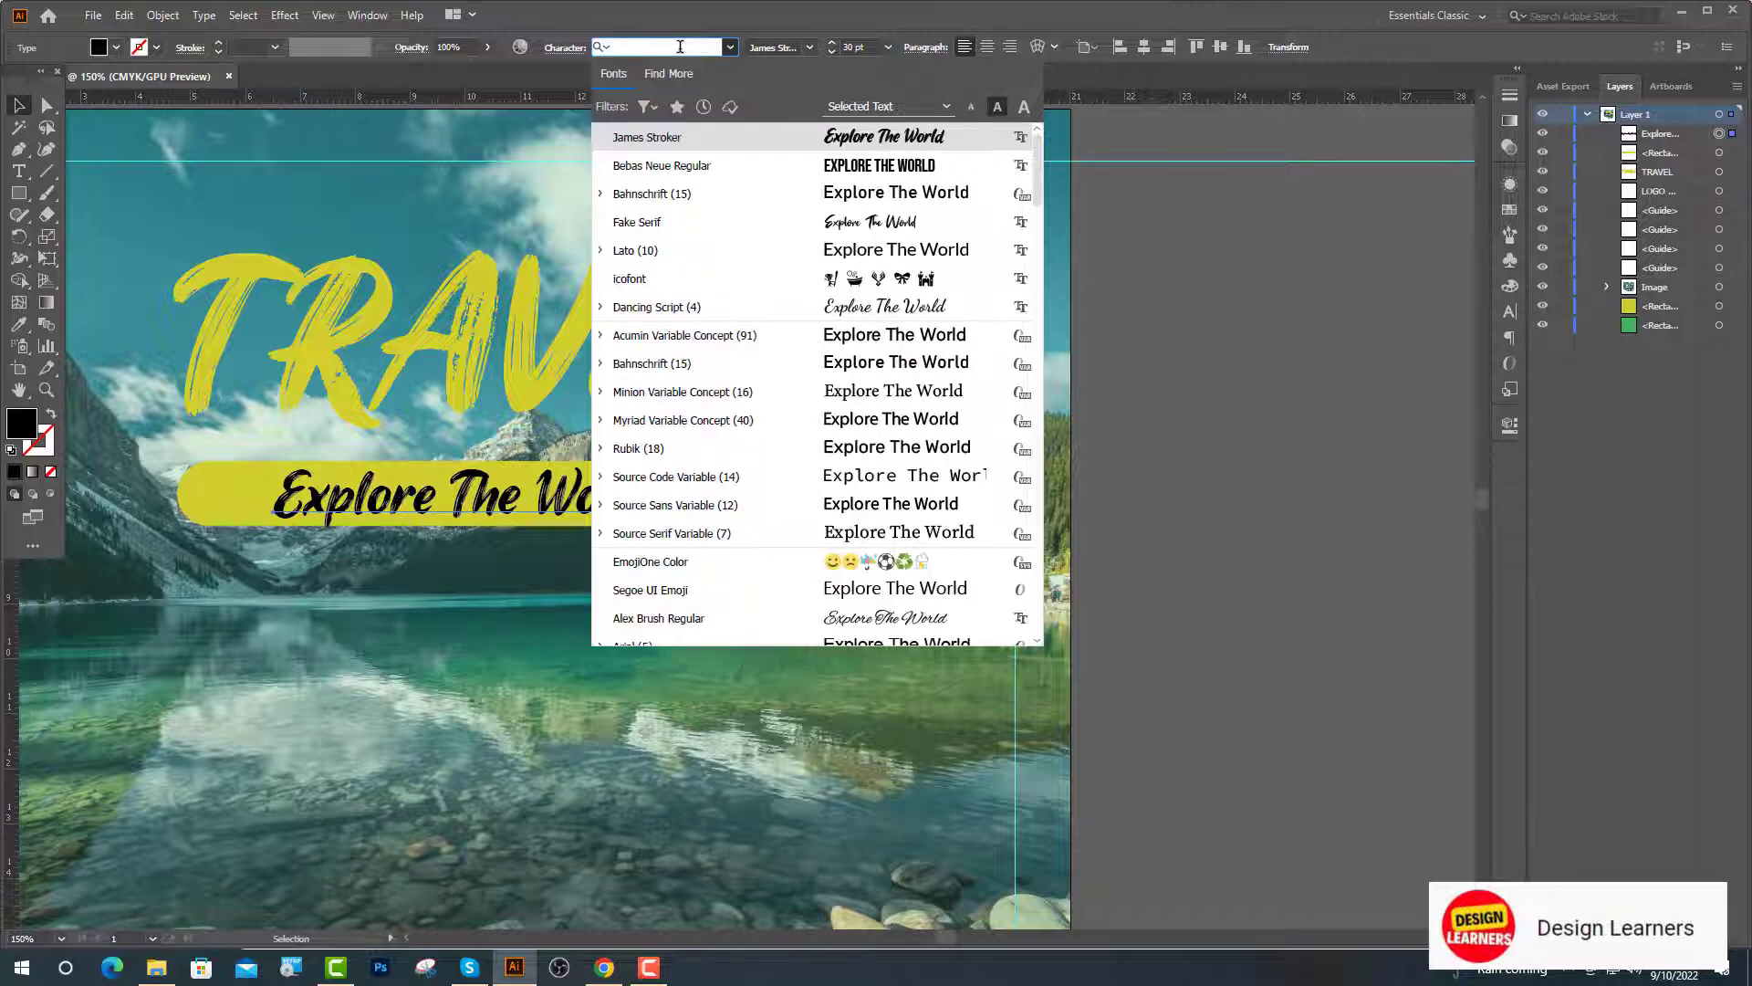
click(763, 166)
click(1509, 311)
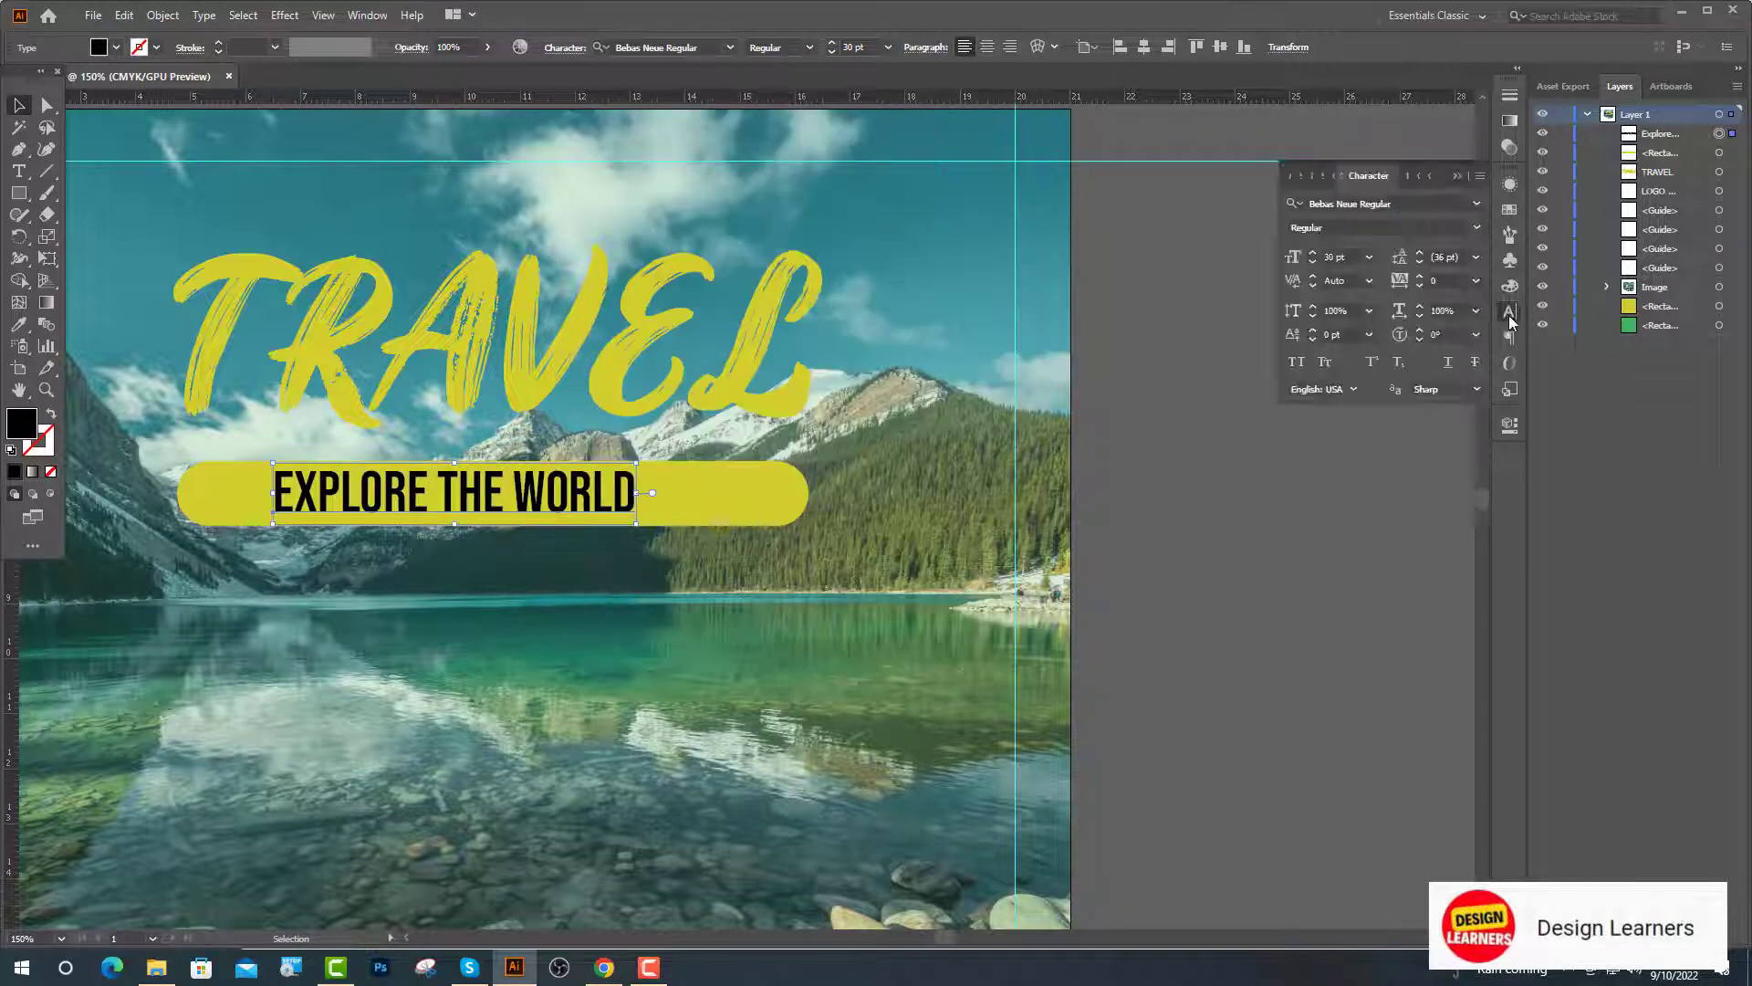
click(1476, 280)
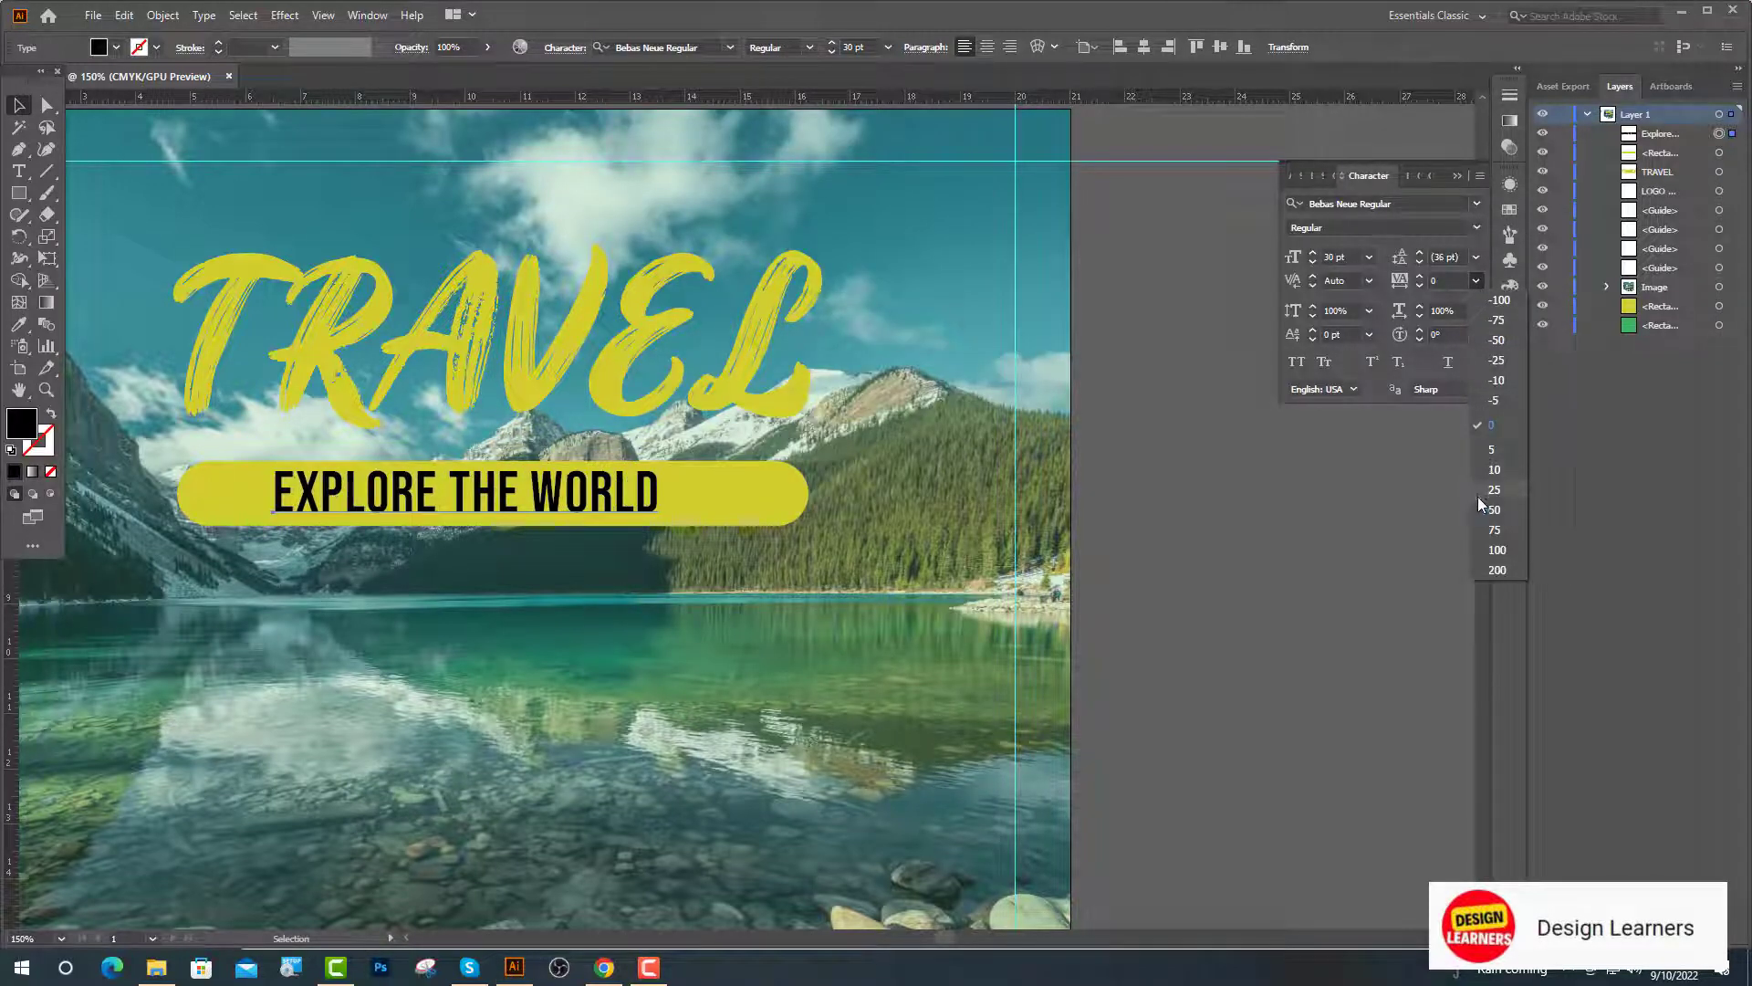
click(1496, 550)
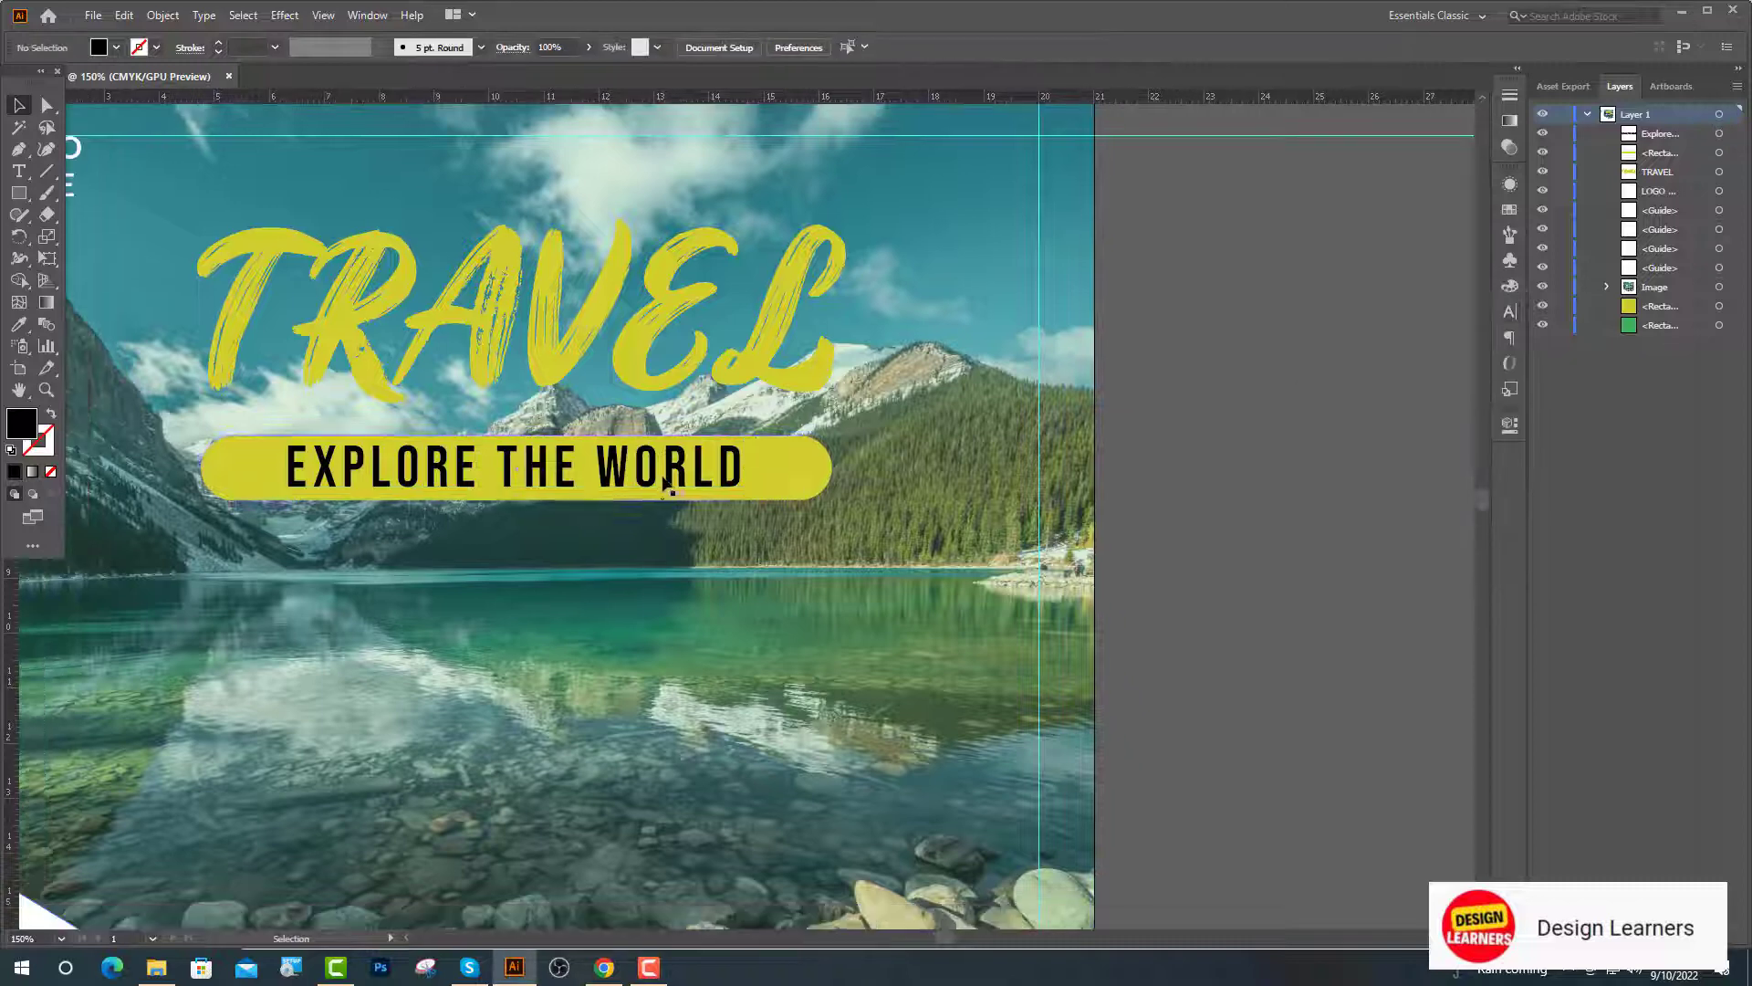
Step: Center the tagline on the yellow bar and color it white by sampling the blank part of the artboard
drag(831, 486, 884, 395)
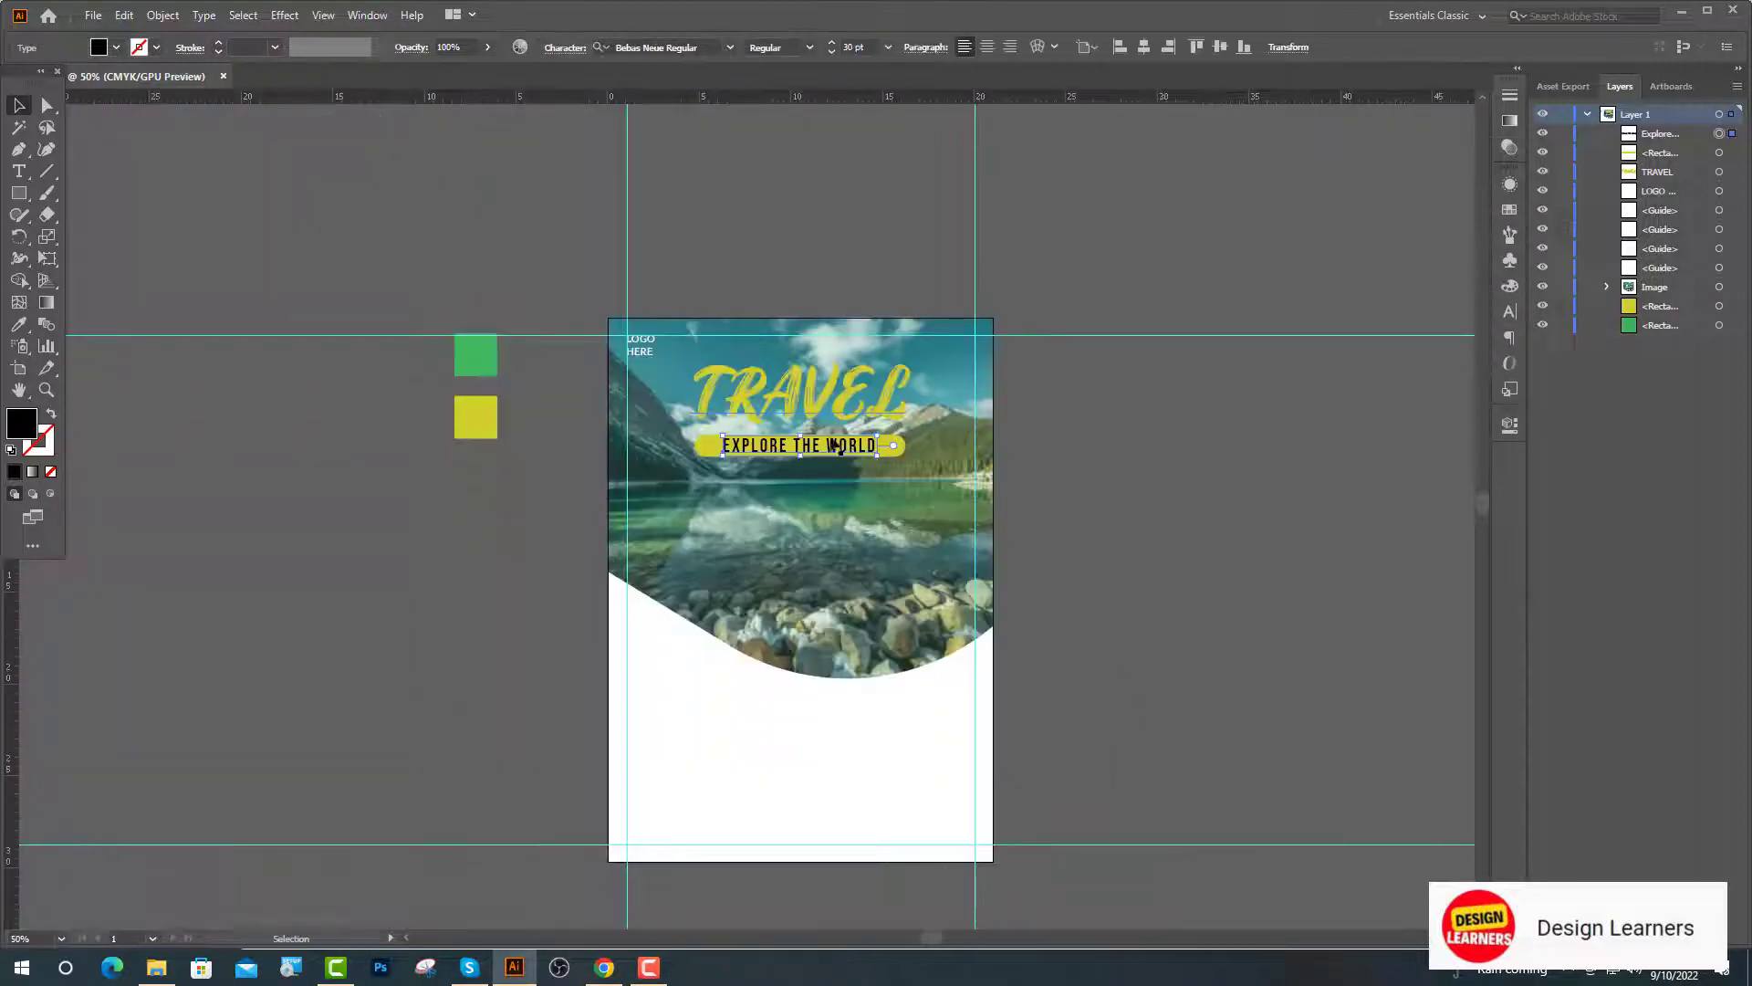
click(17, 324)
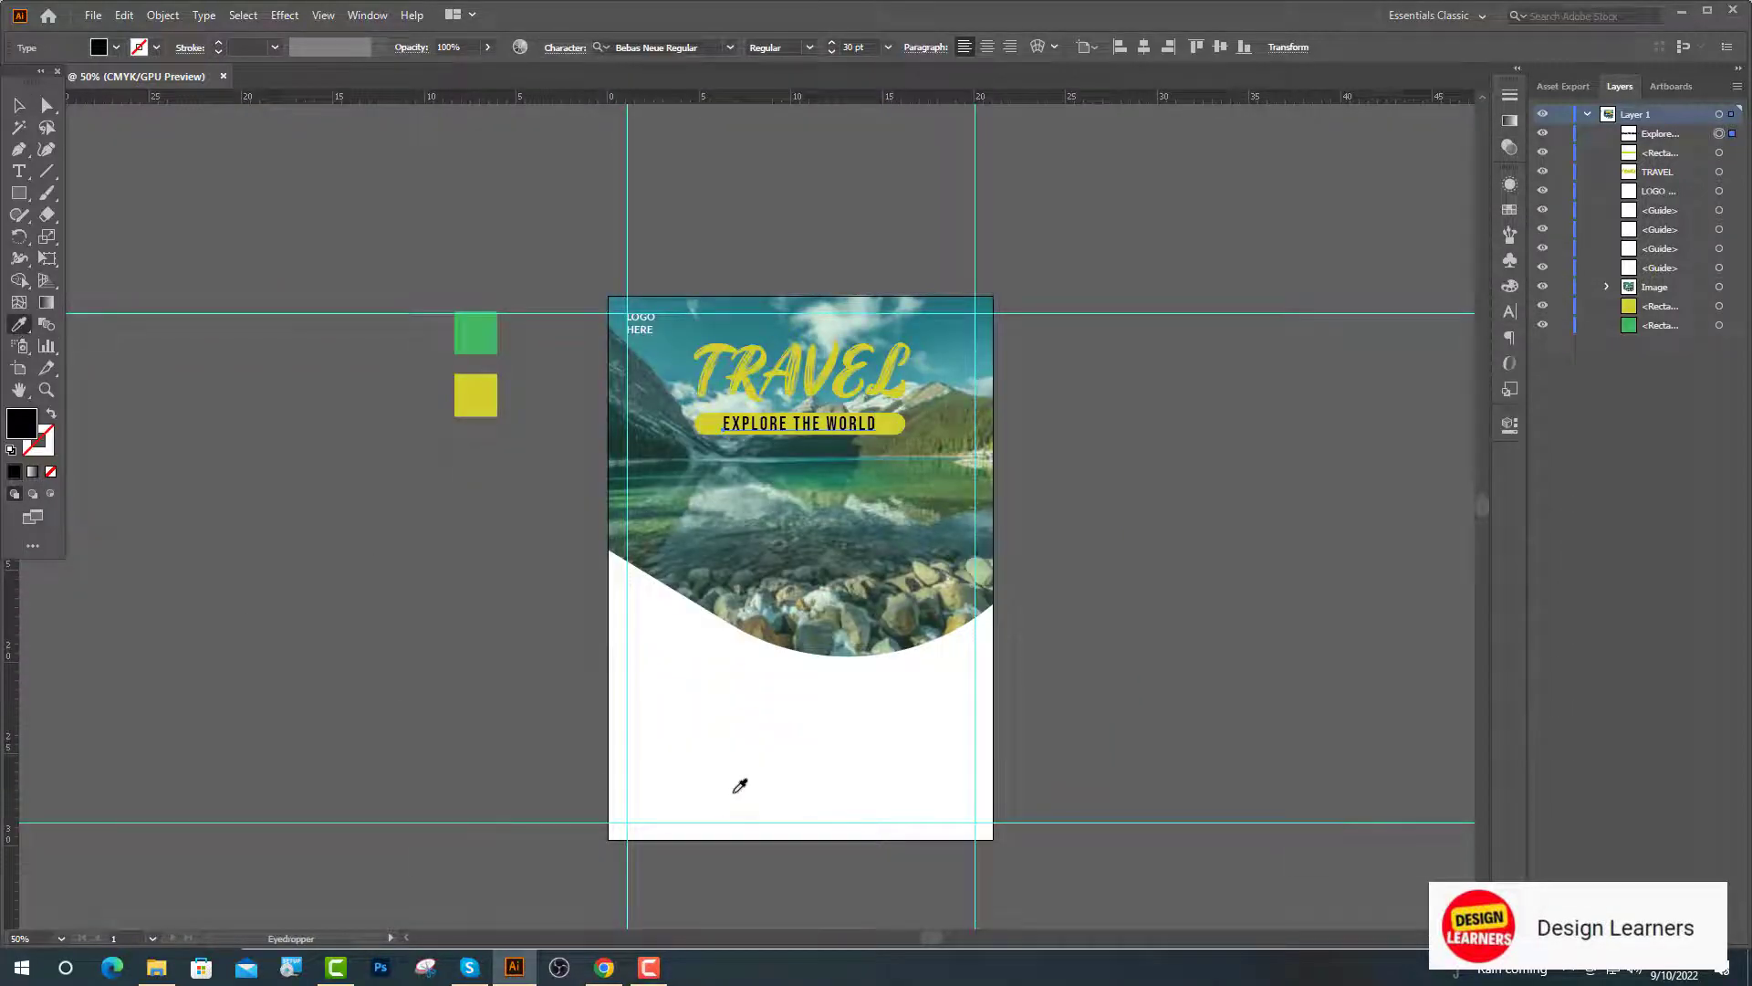
click(721, 746)
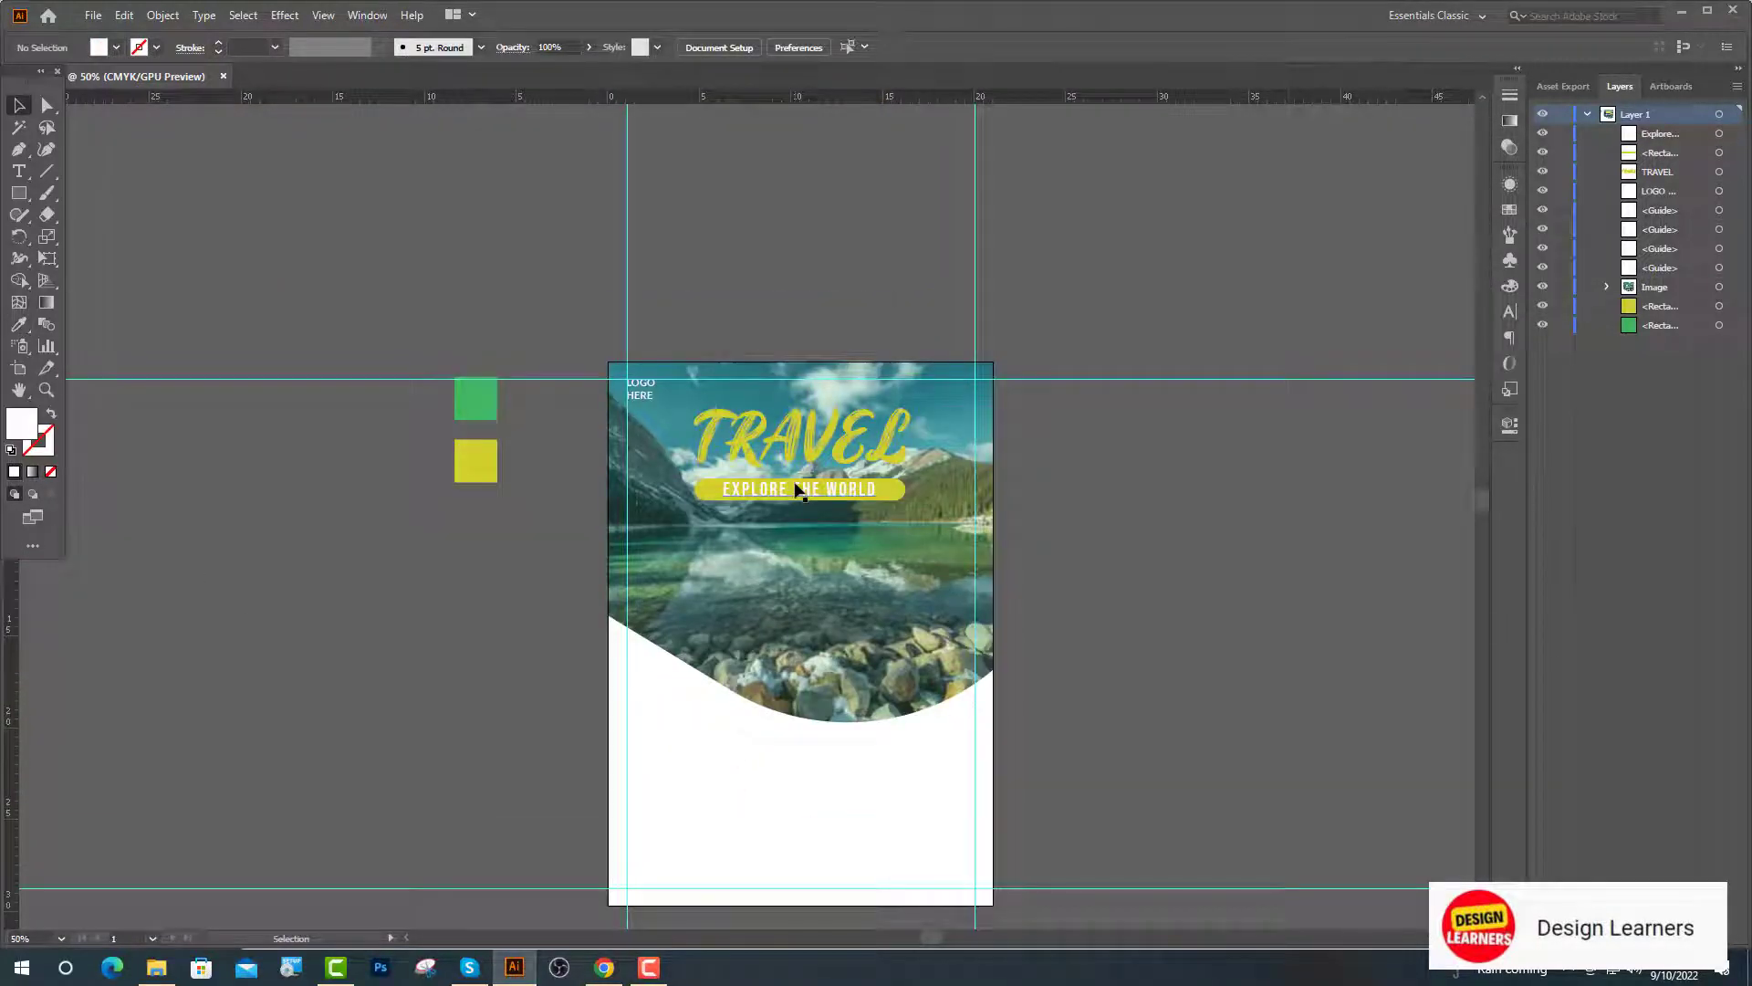
Step: Apply a linear gradient fill to the rounded bar behind the tagline
click(887, 495)
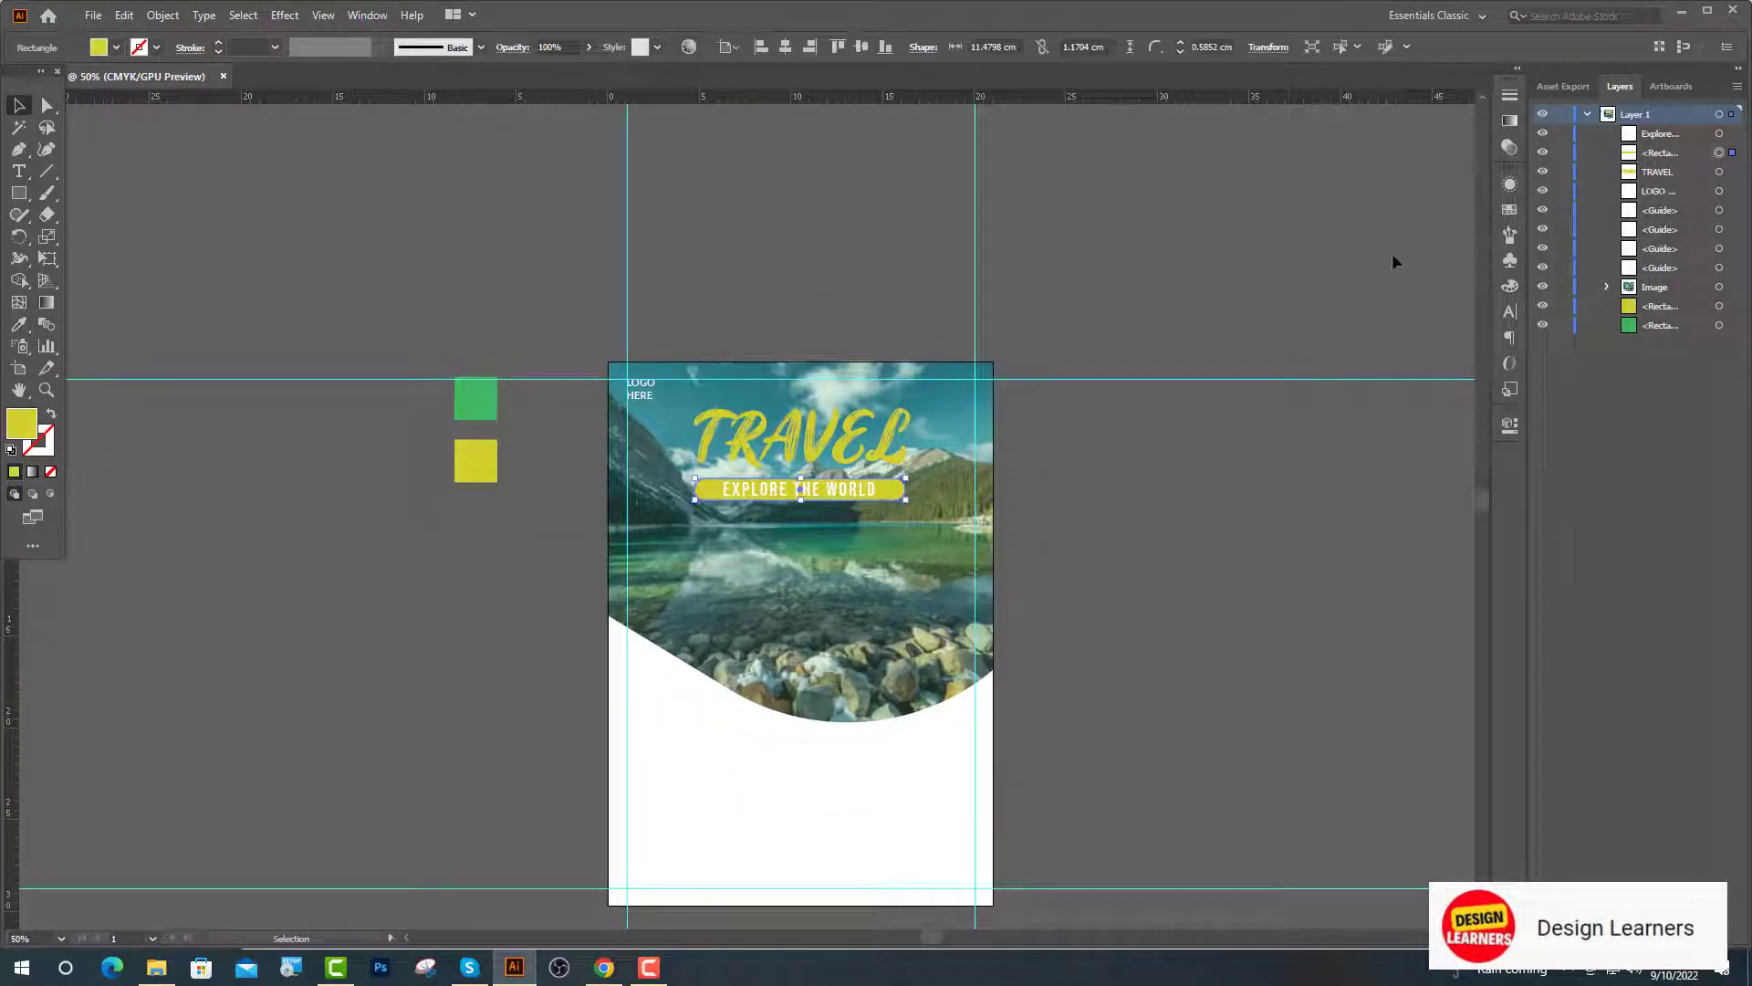
click(1509, 210)
click(1509, 120)
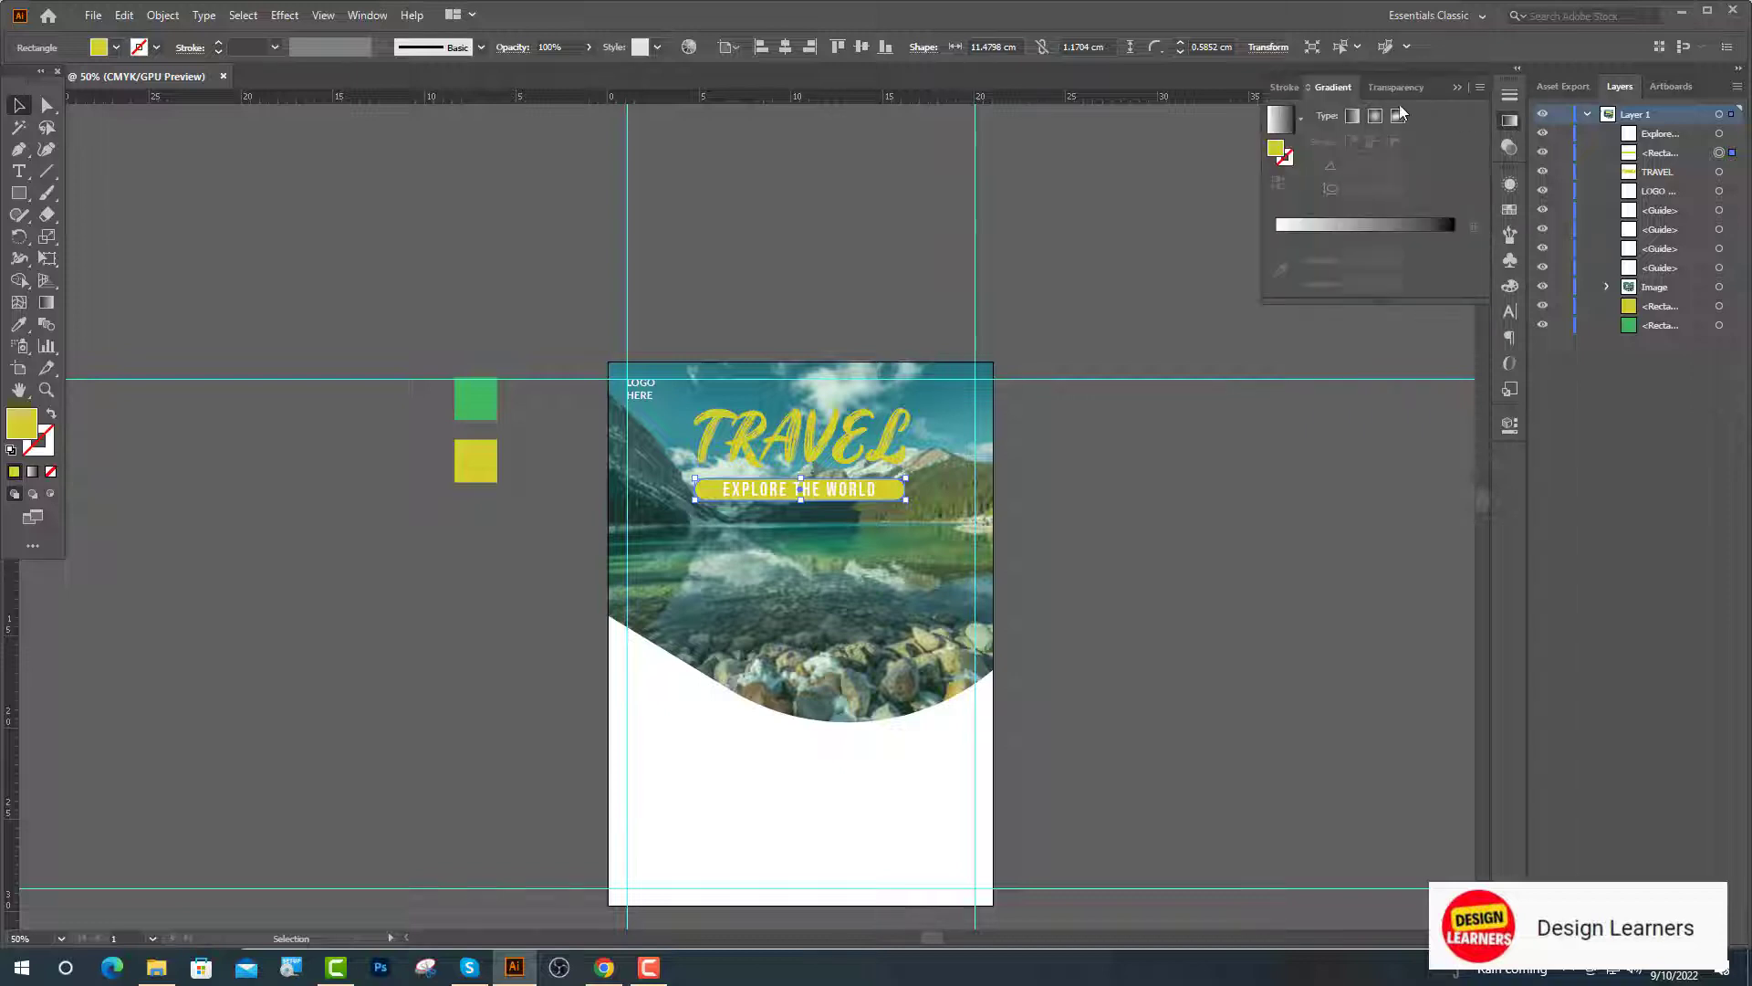
click(1354, 117)
Step: Set the bar gradient's start stop to the yellow swatch and its end stop to the green swatch
click(1517, 68)
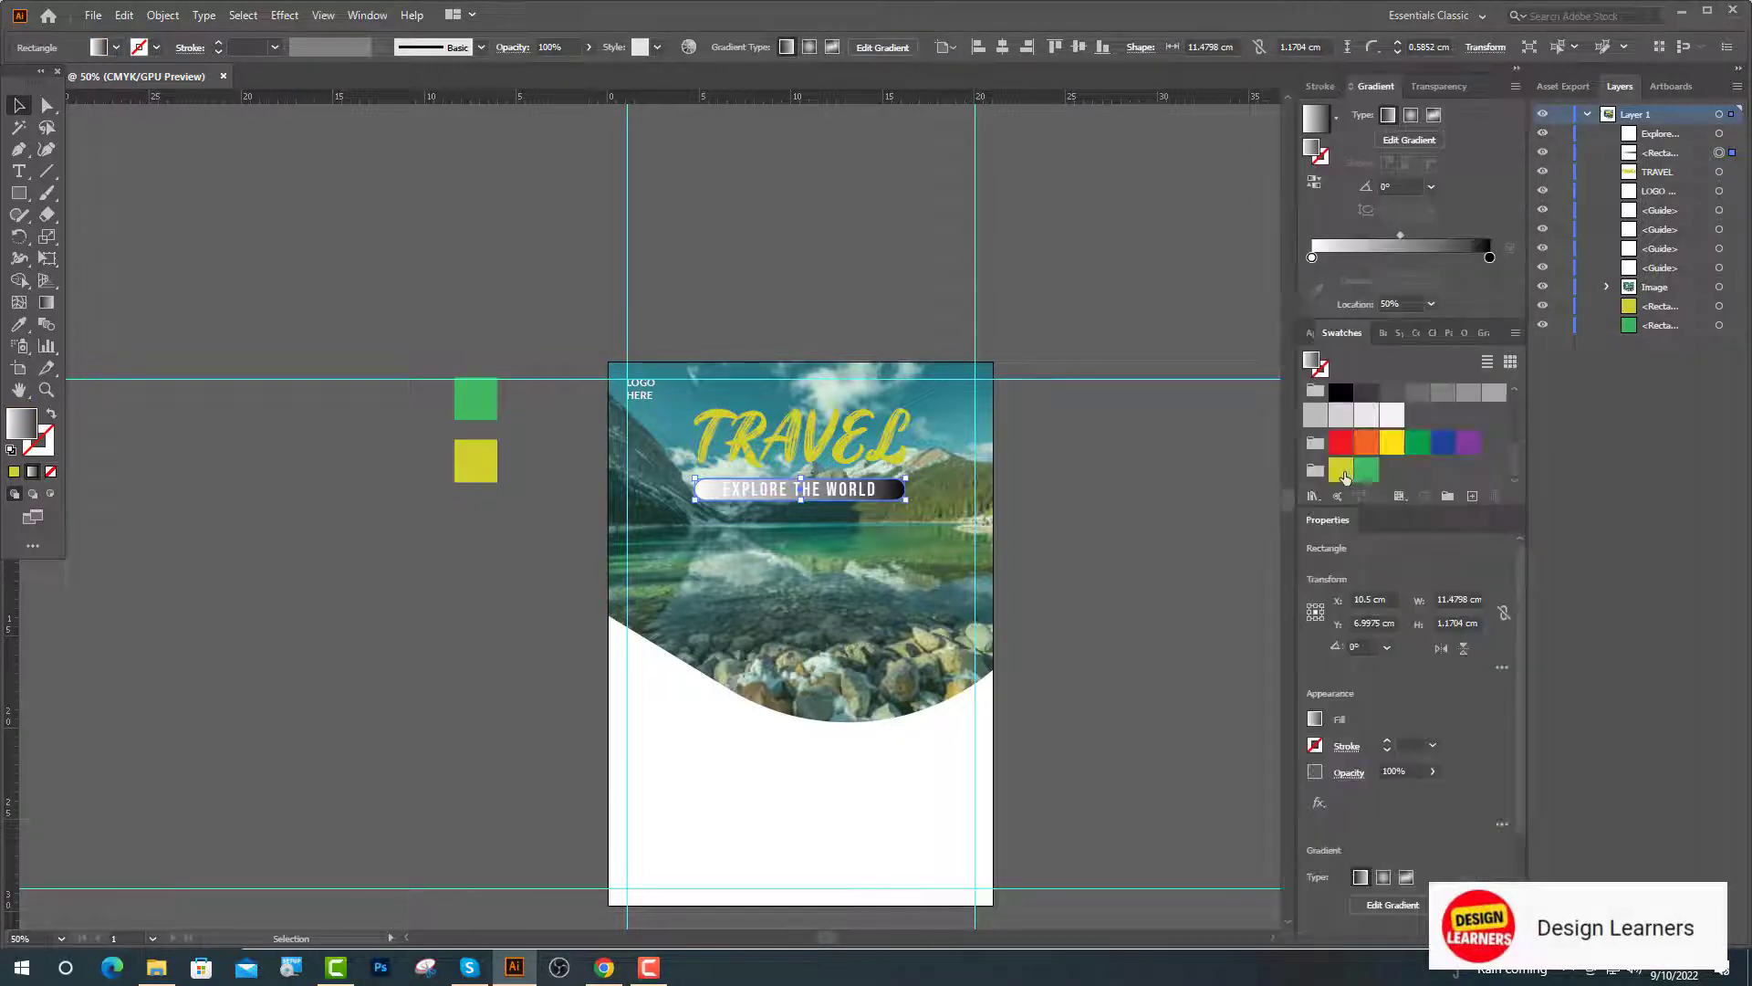
drag(1344, 477, 1312, 259)
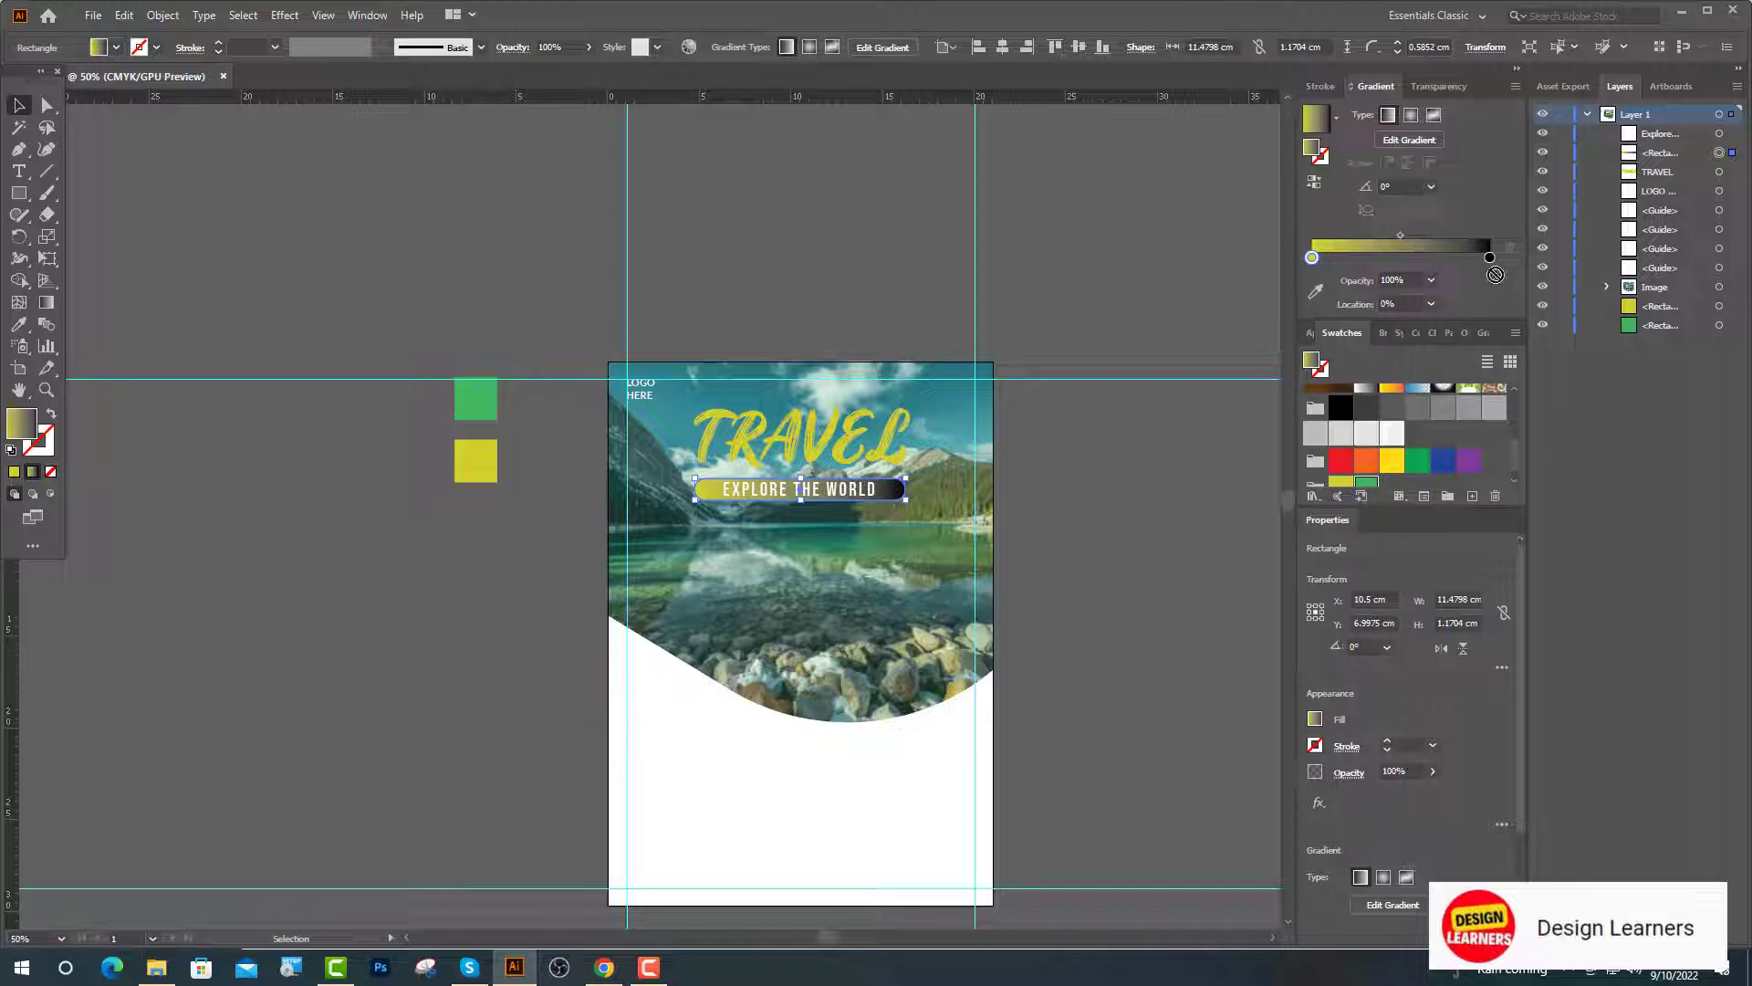
drag(1491, 257, 1490, 257)
click(1516, 70)
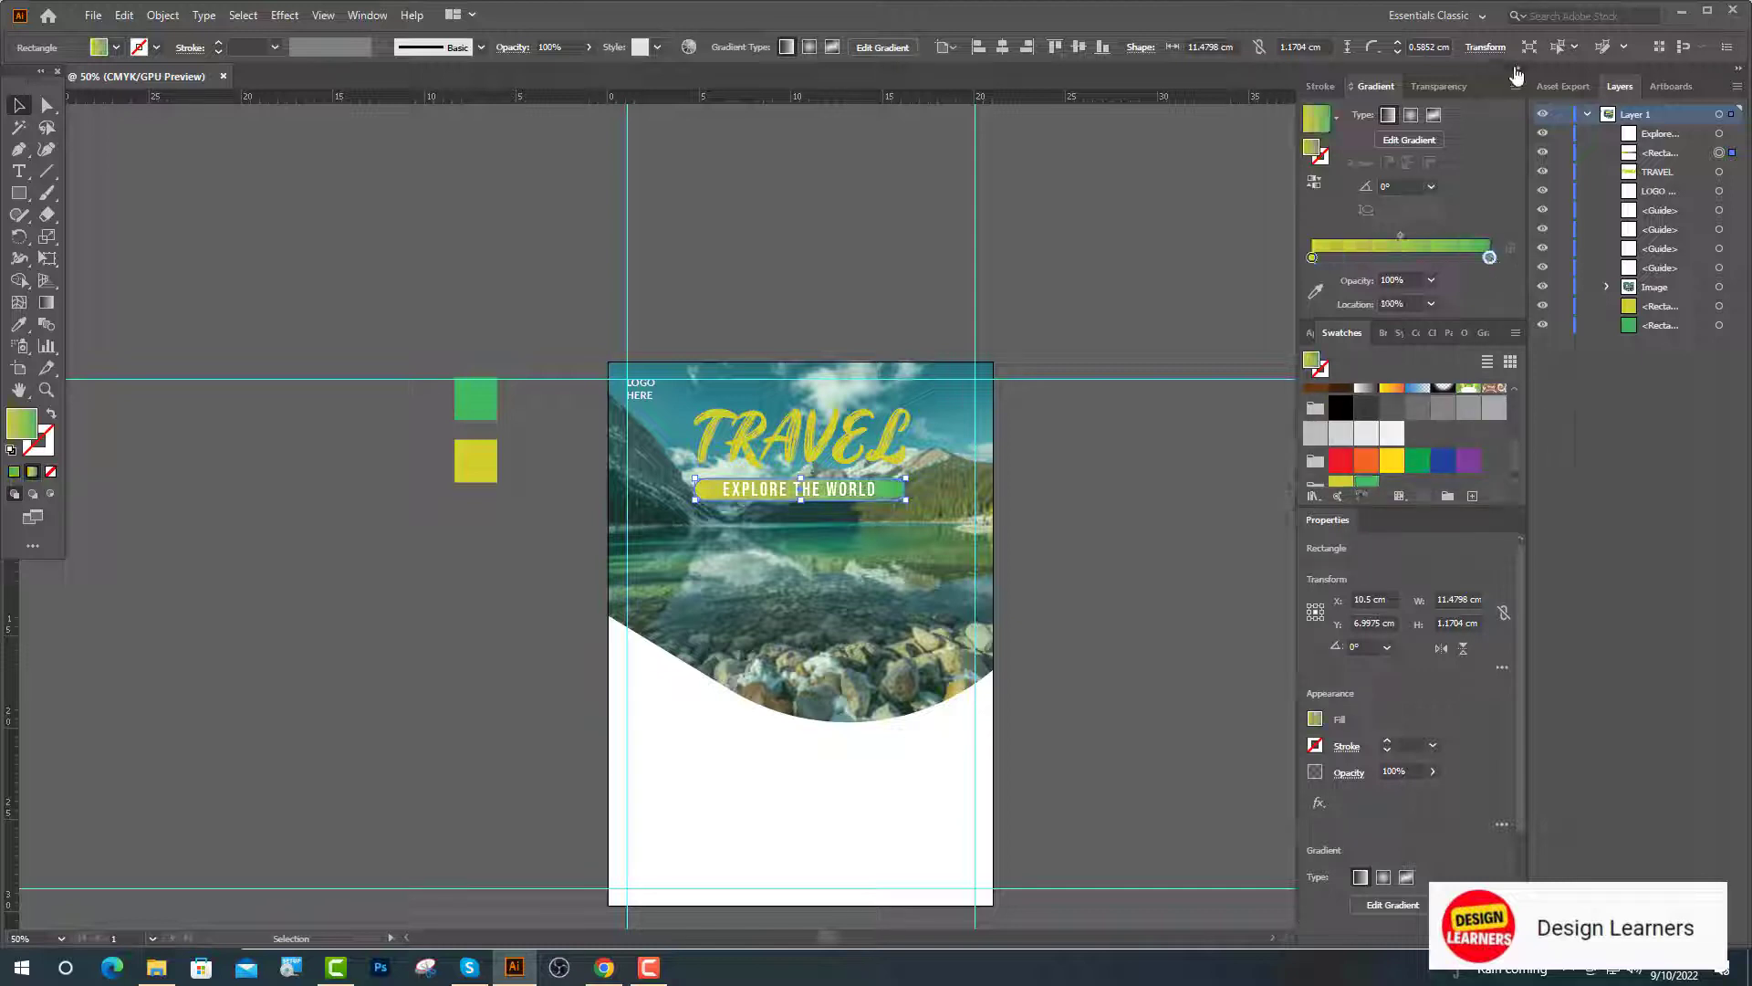
Step: Create a six-sided polygon with a 1.7639 cm radius over the lake photo
click(1141, 301)
scroll(807, 497, up, 3)
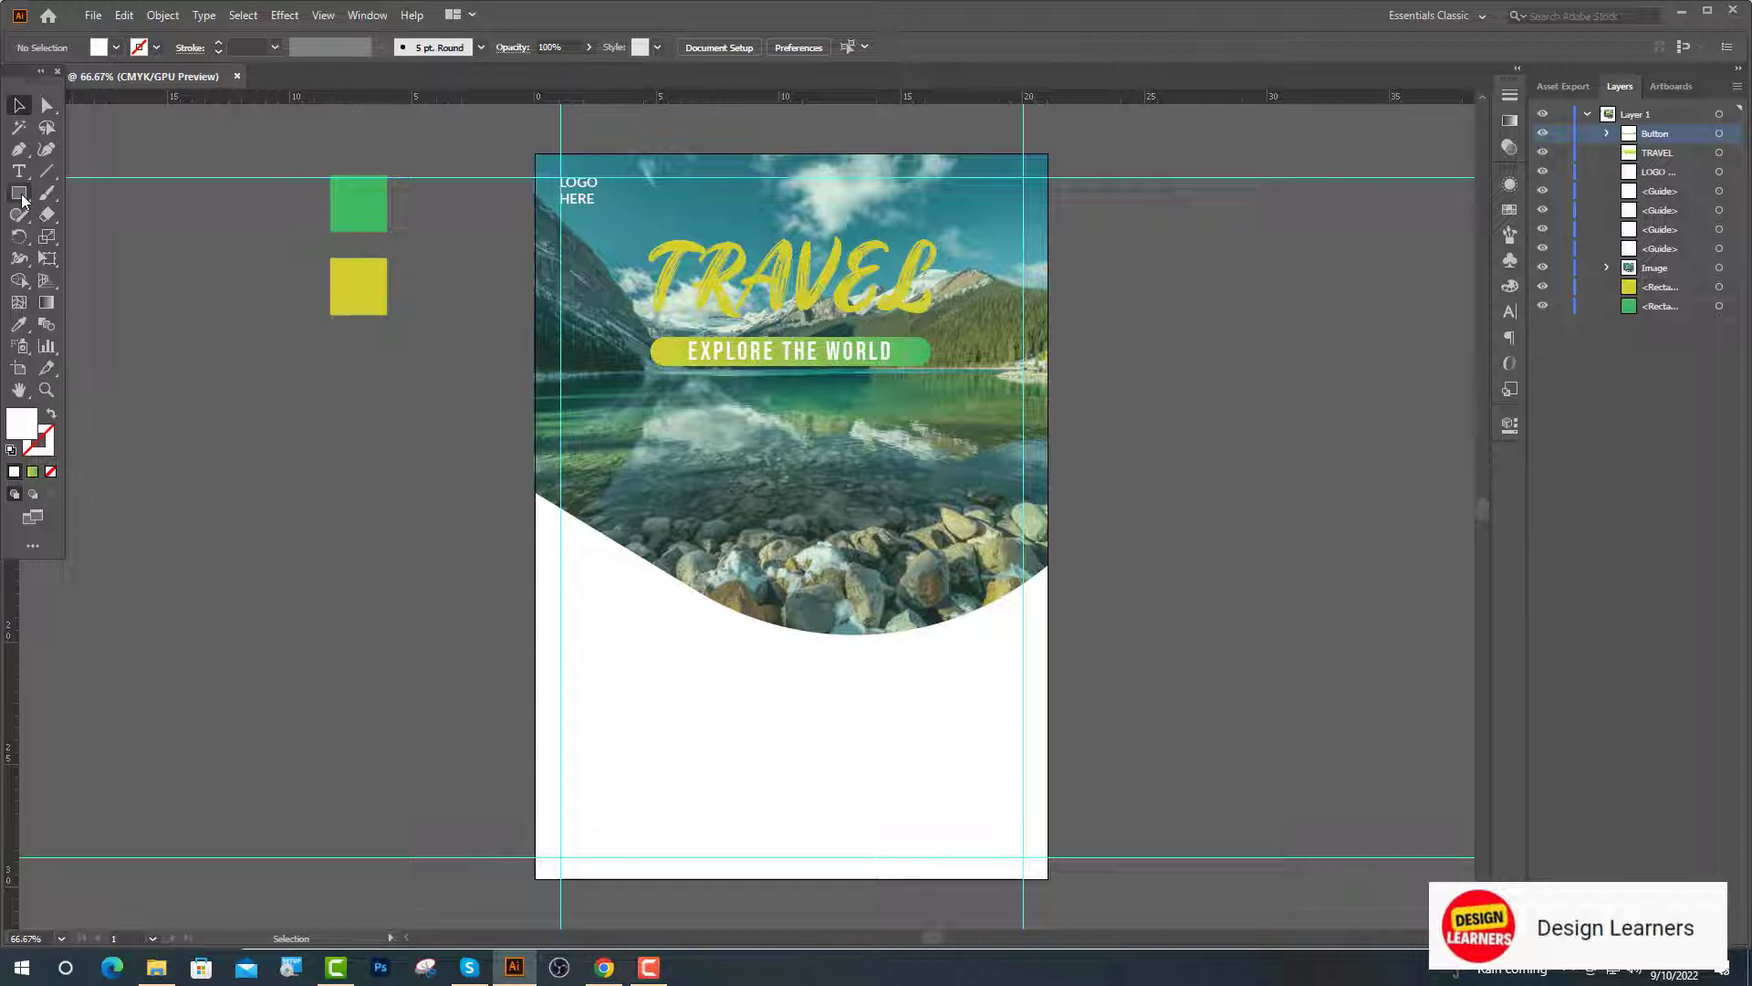
click(20, 194)
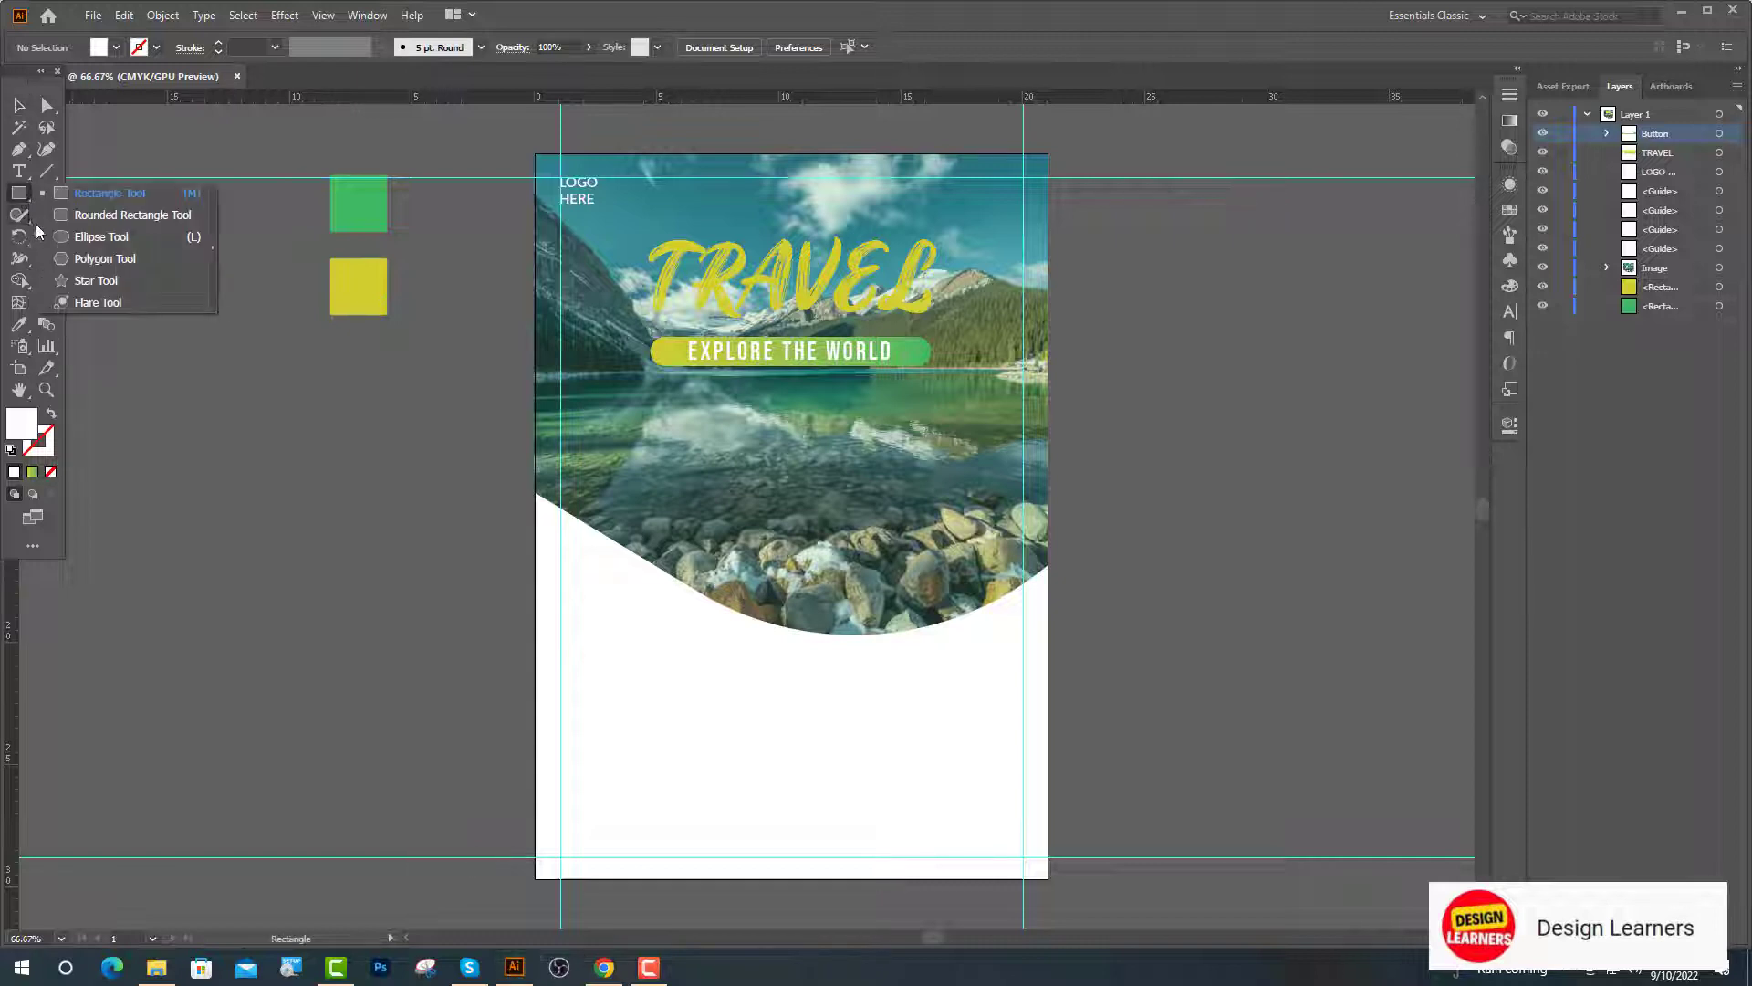
click(68, 260)
click(875, 470)
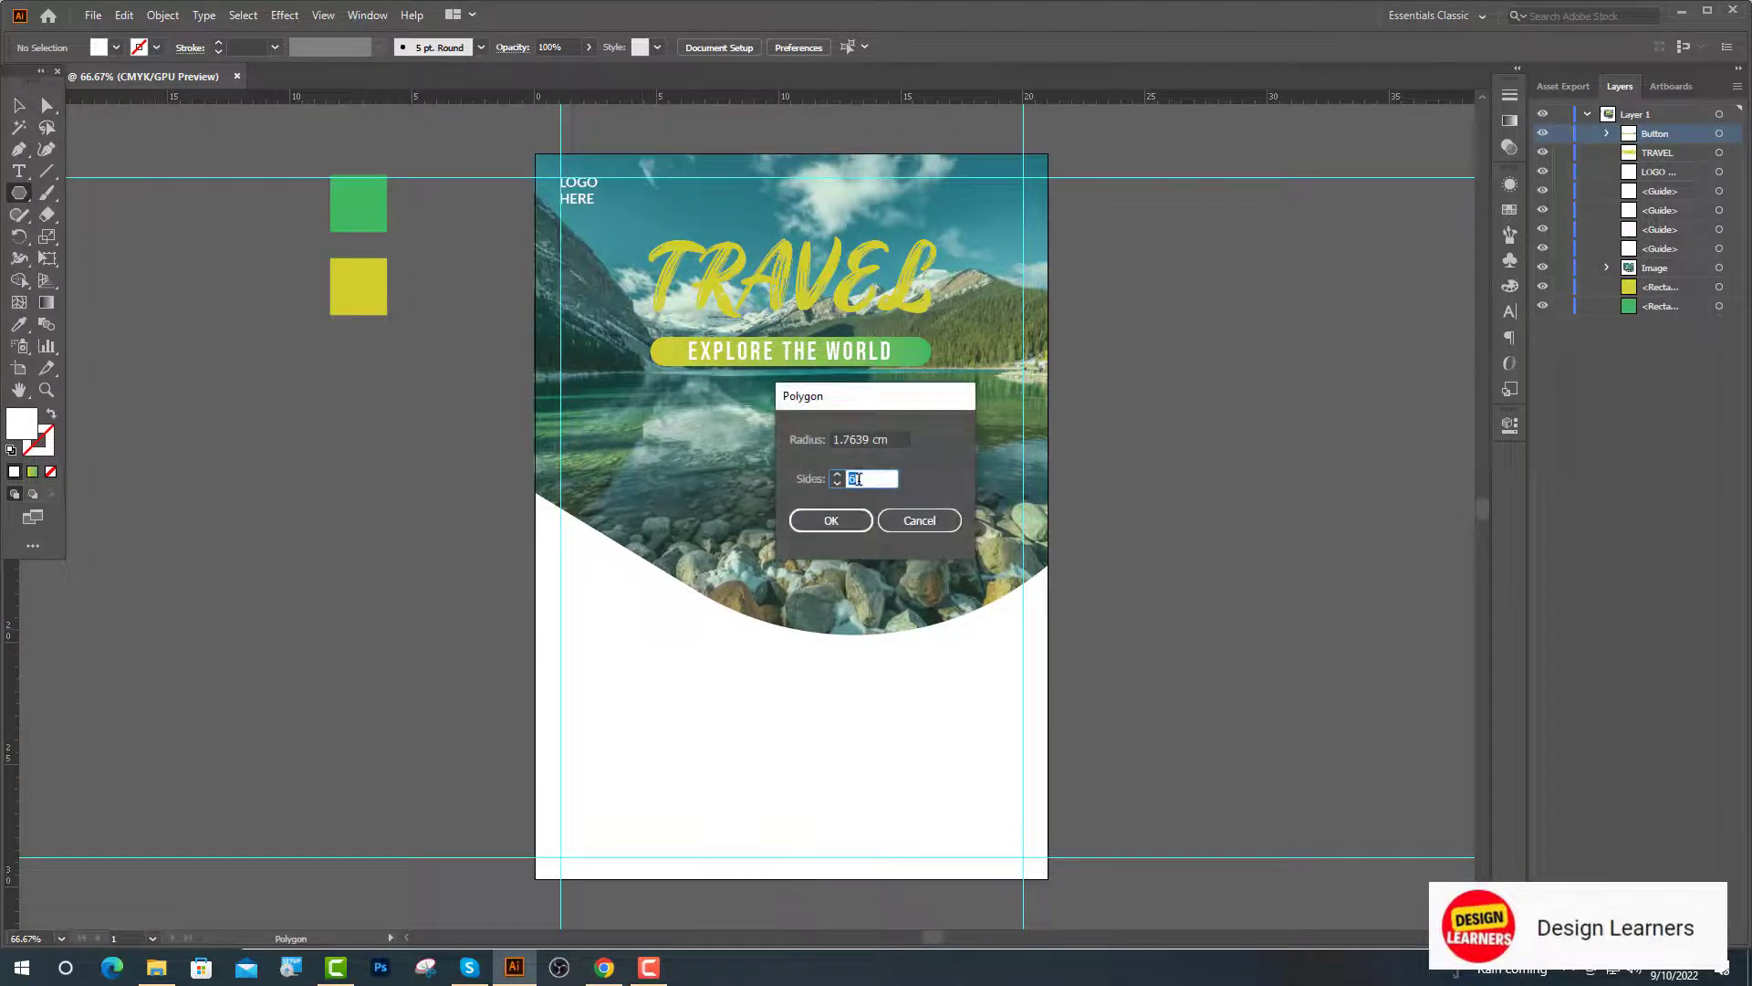
click(831, 520)
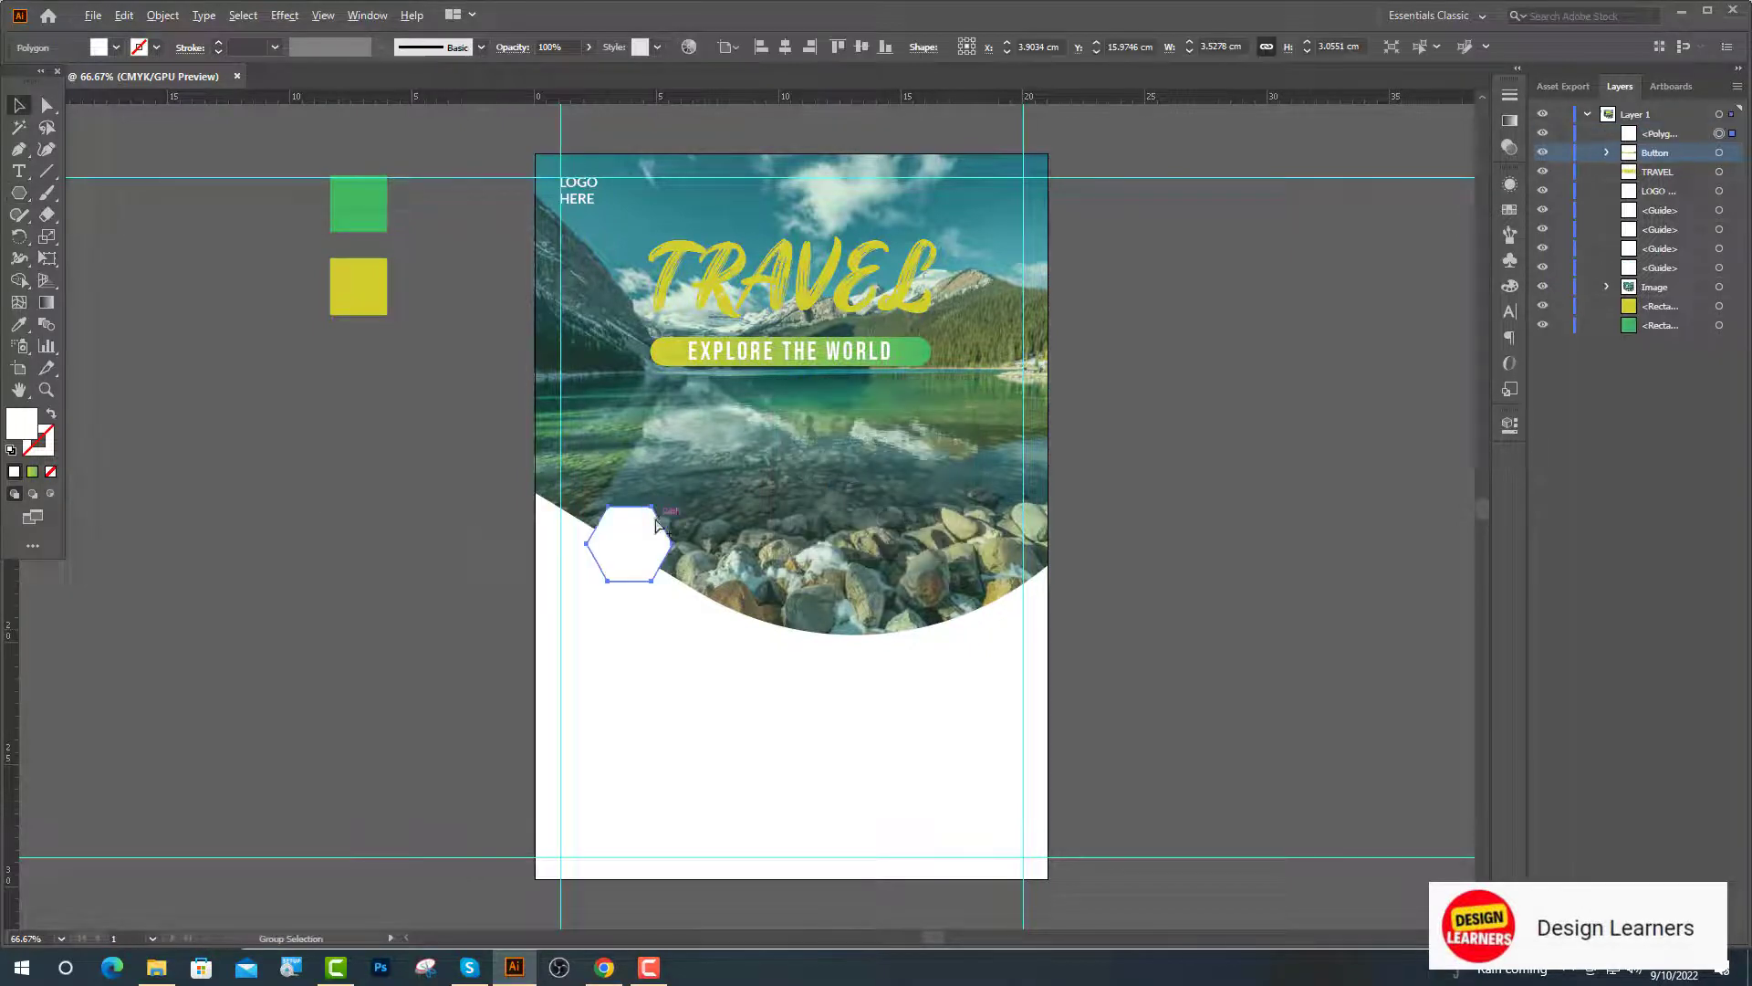
Step: Move the white hexagon onto the lower part of the photo and round its corners
key(ctrl+equal)
key(ctrl+equal)
drag(599, 493, 605, 423)
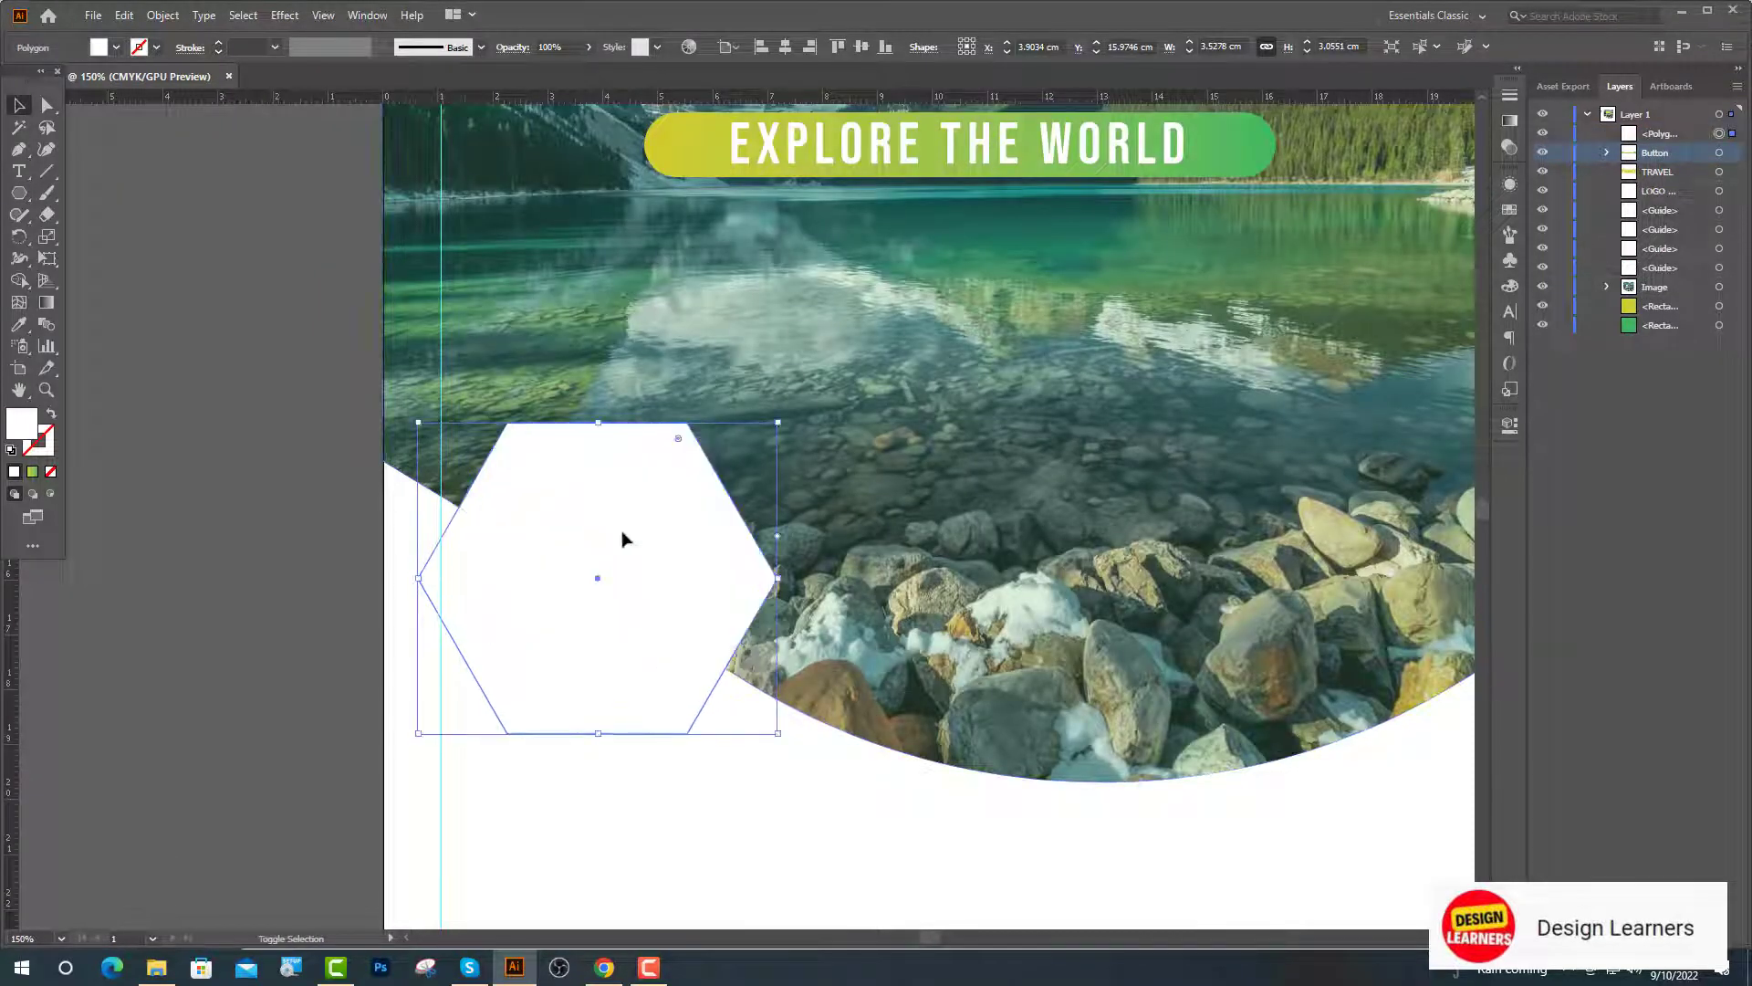
drag(635, 609, 680, 542)
drag(572, 380, 598, 402)
Step: Enlarge the rounded hexagon to about 4.9 by 4.7 cm, tilt it and place it against the left margin guide on the photo's curved edge
drag(832, 341, 825, 332)
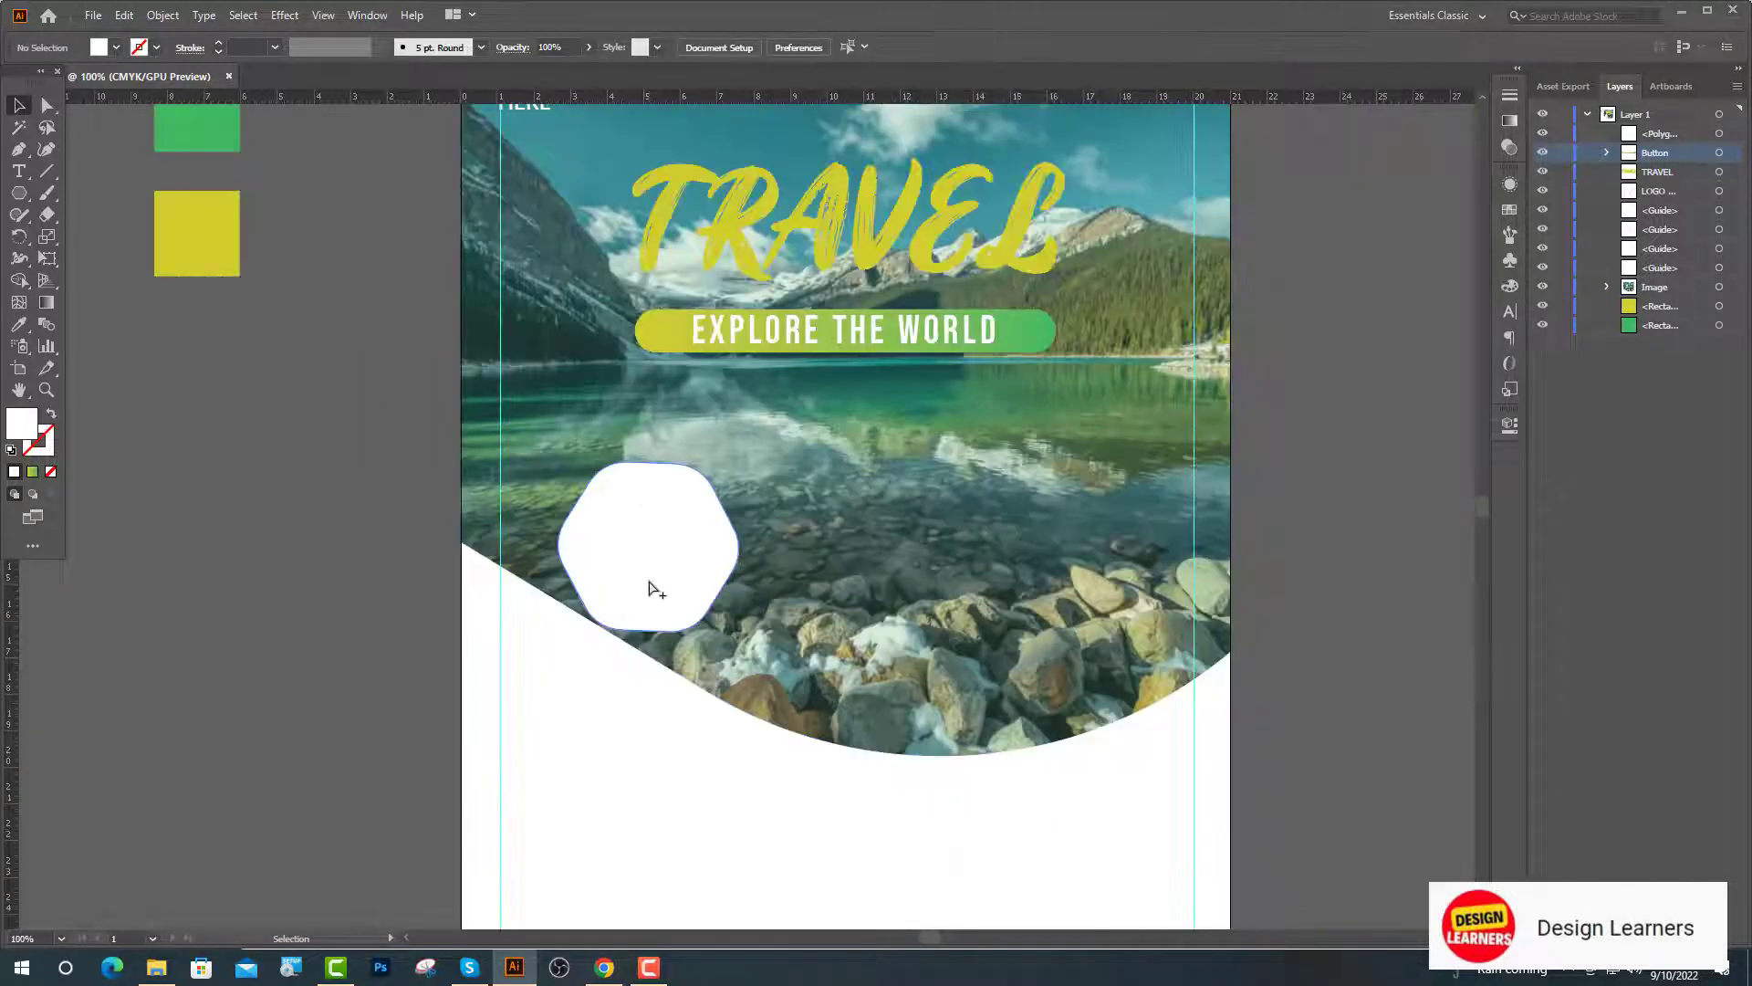
drag(651, 588, 592, 648)
scroll(661, 618, down, 3)
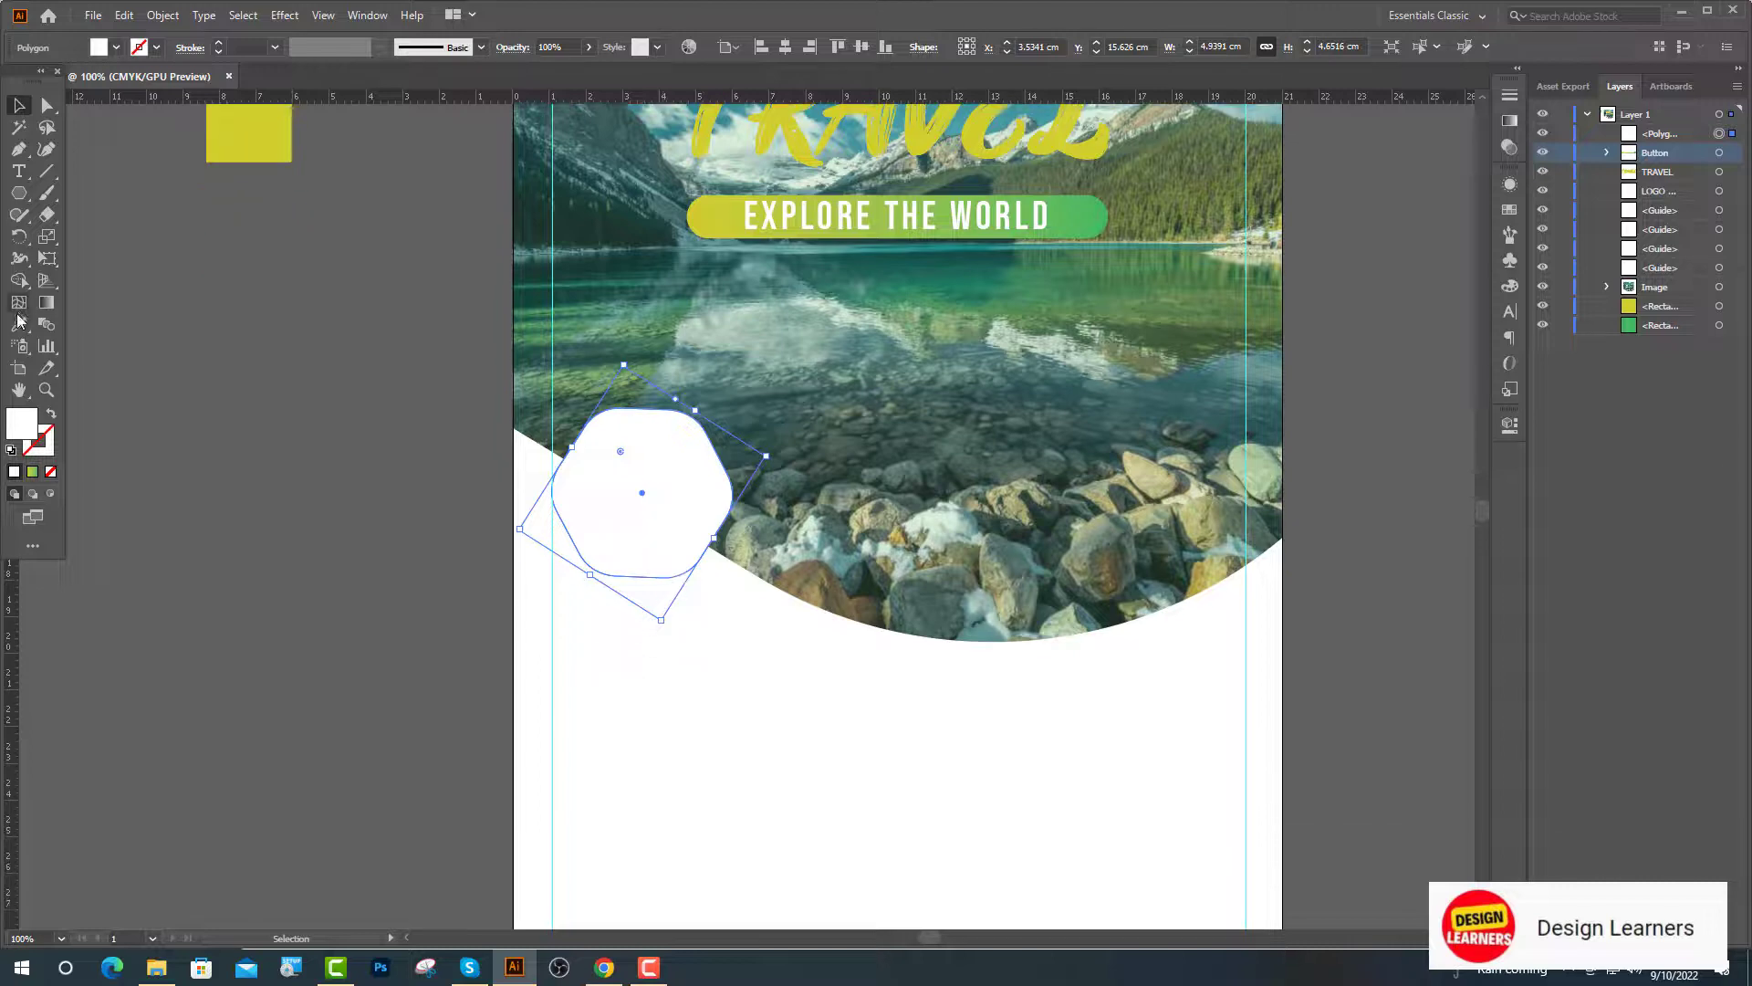
Step: Fill the hexagon with green sampled from the green color square
click(15, 331)
scroll(364, 353, up, 5)
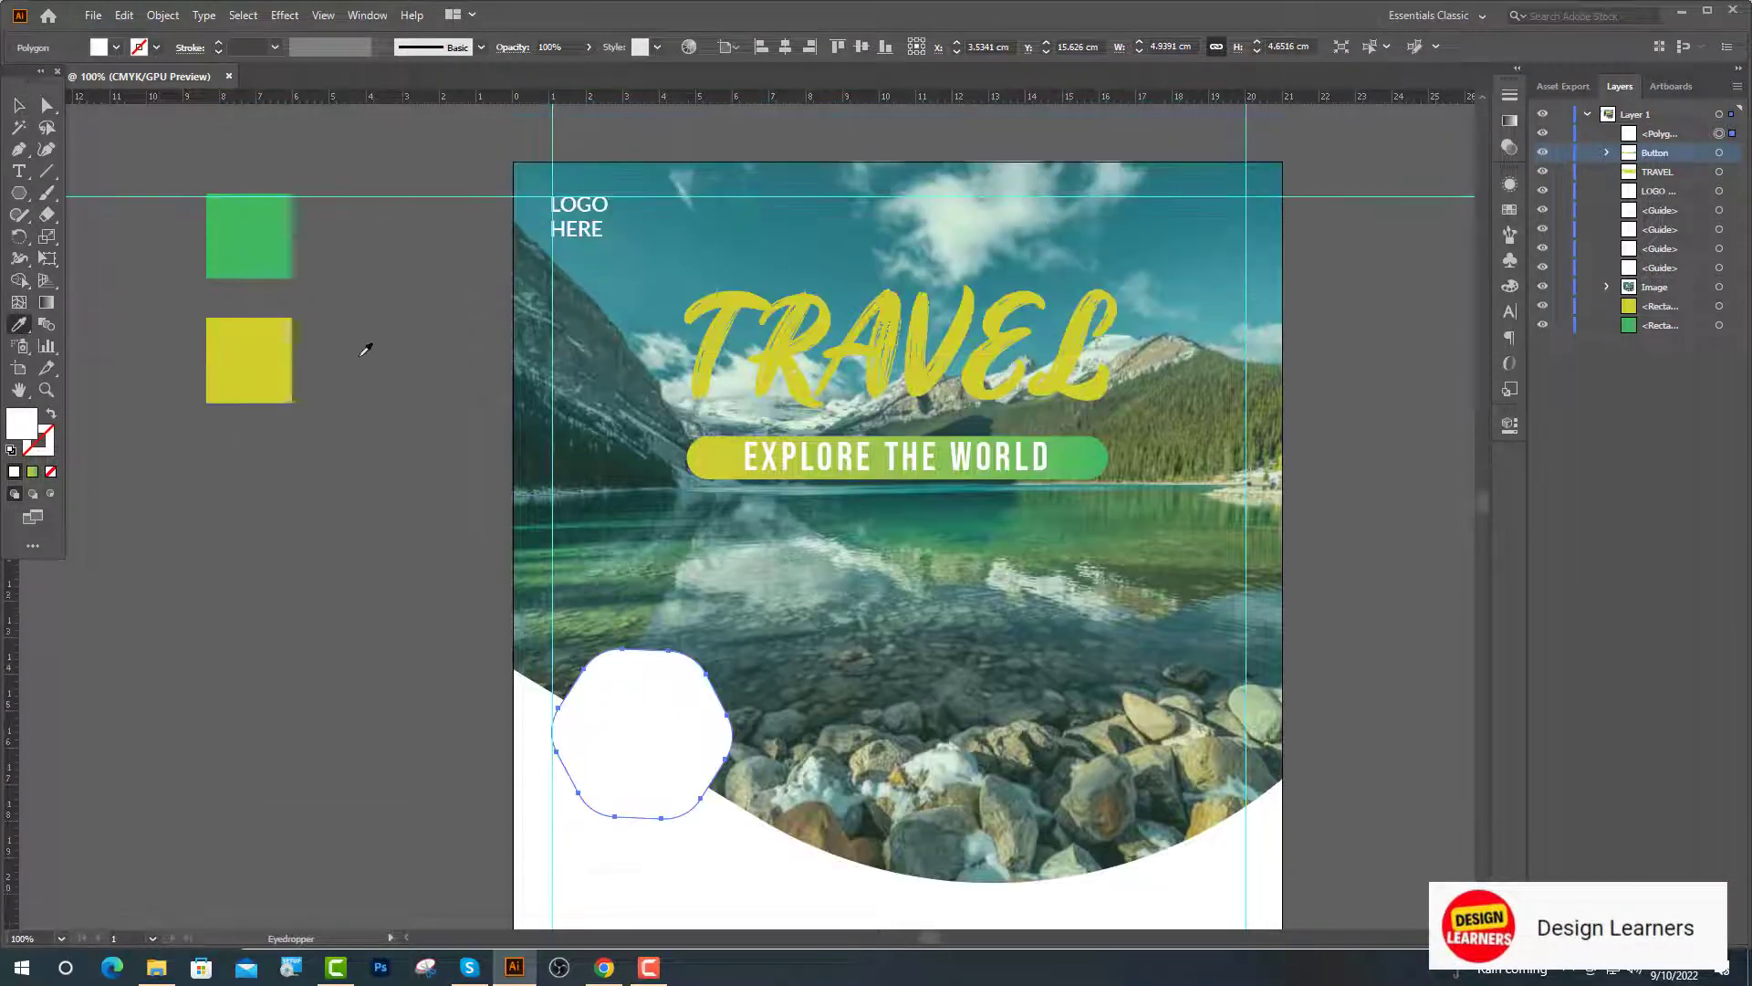
click(268, 281)
key(v)
click(383, 365)
Step: Paste a copy of the green hexagon in front and scale it down to about 4.4 by 4.2 cm around its center
scroll(629, 529, down, 3)
click(630, 528)
key(ctrl+c)
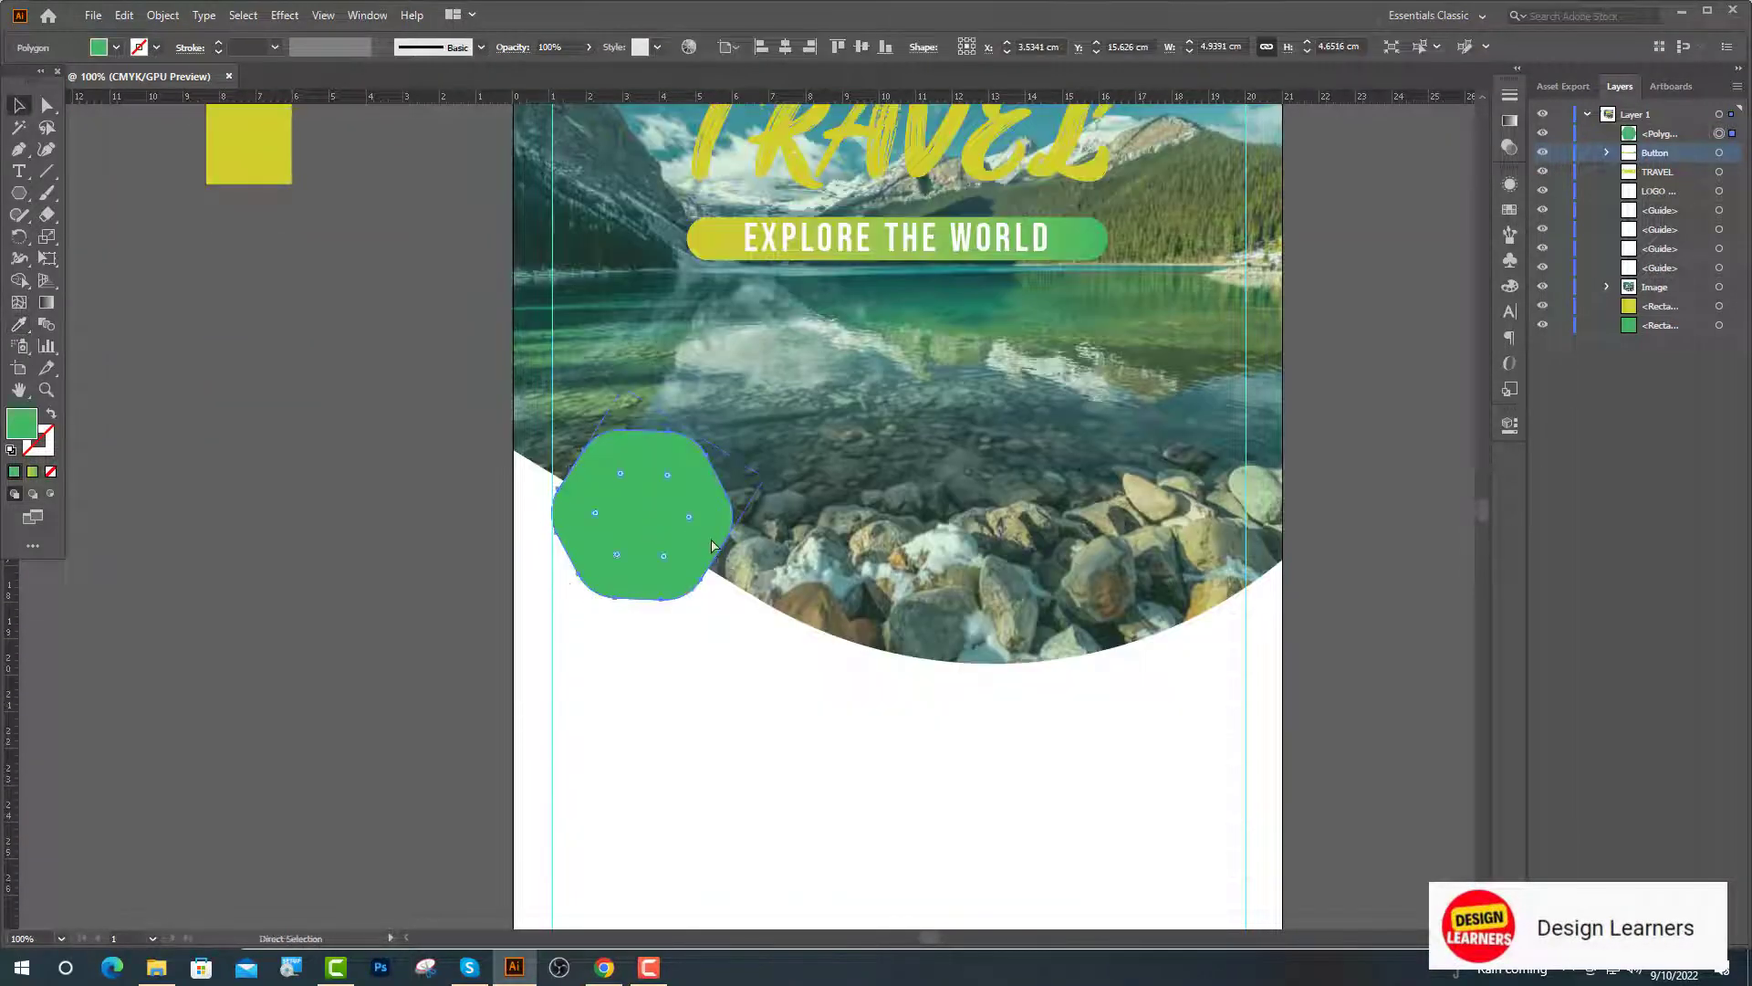
key(ctrl+f)
scroll(674, 482, up, 2)
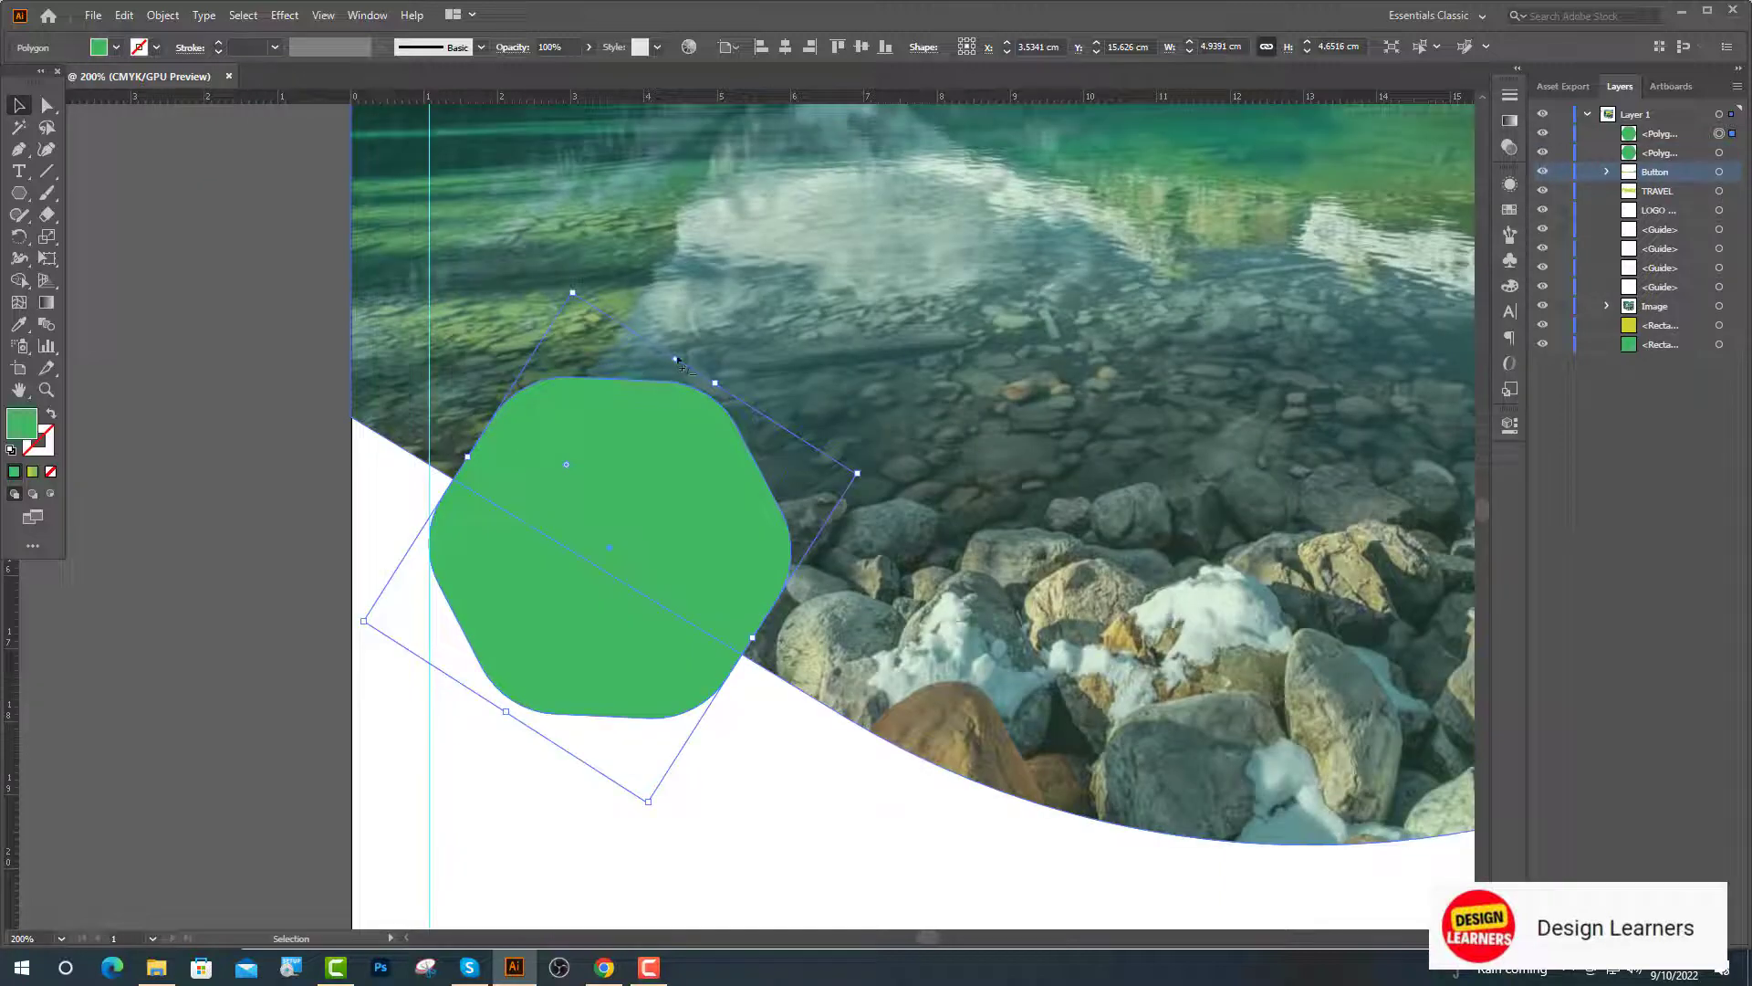
drag(573, 292, 576, 319)
Step: Turn the inner hexagon's fill into a stroke, color it white and set its weight to 2 pt
key(shift+x)
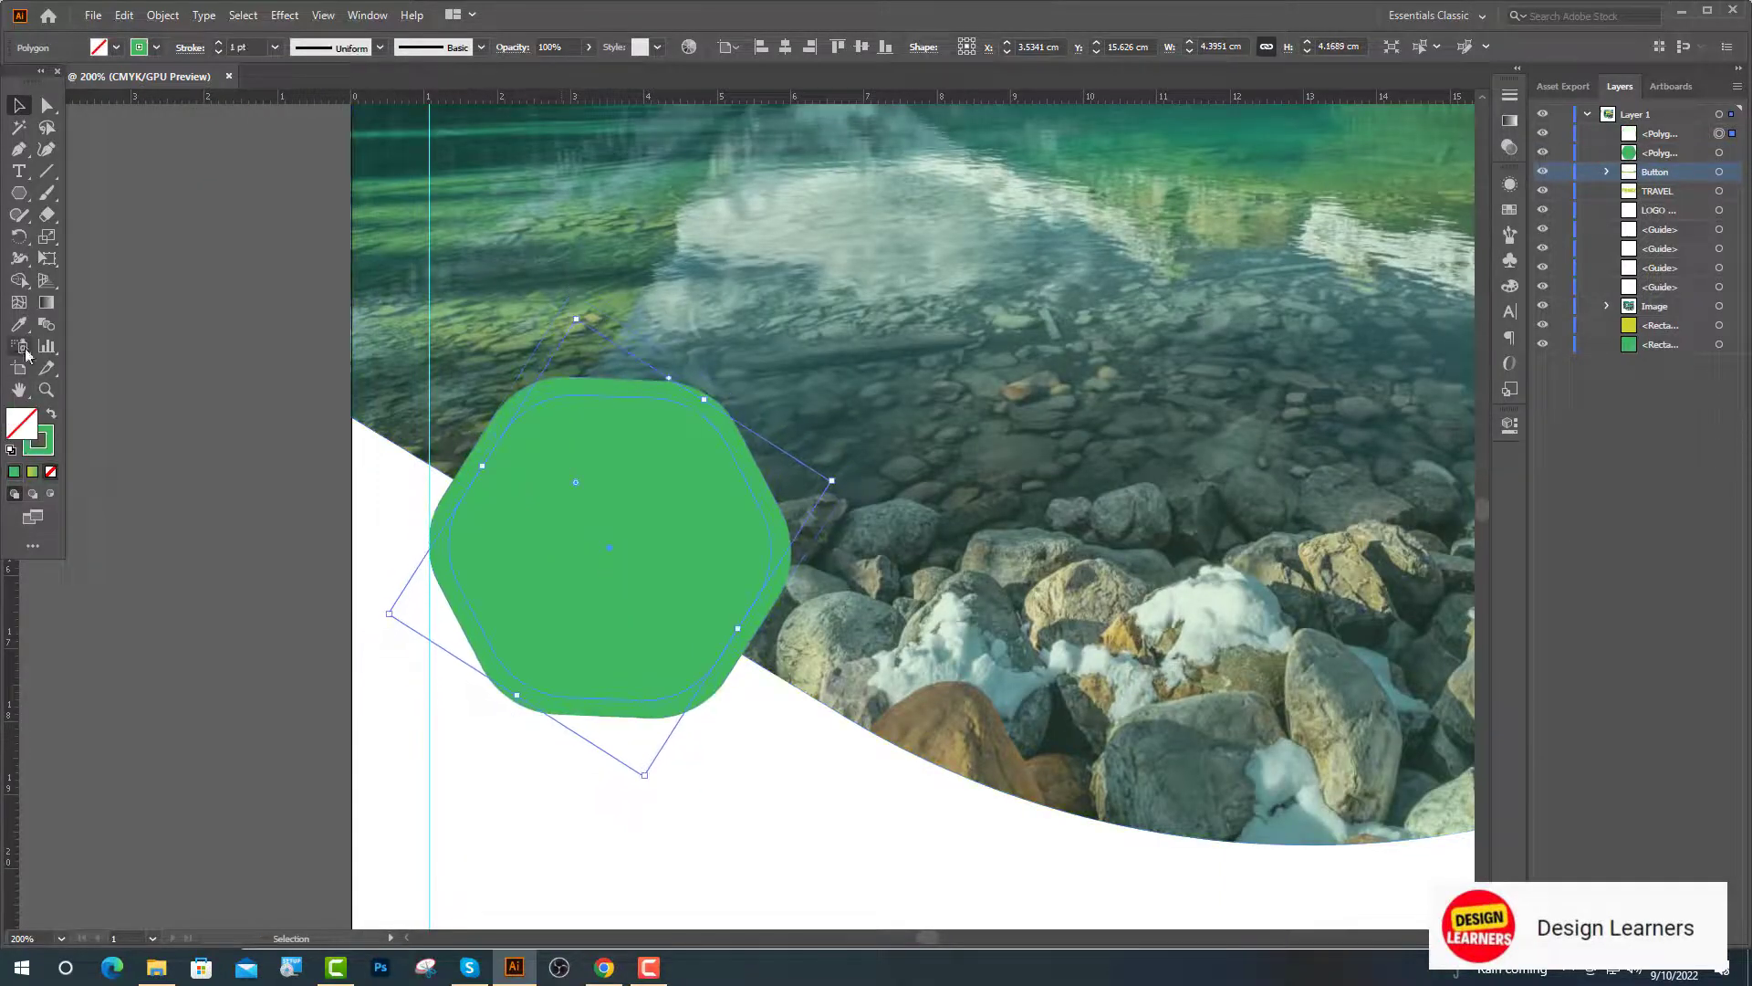
click(158, 54)
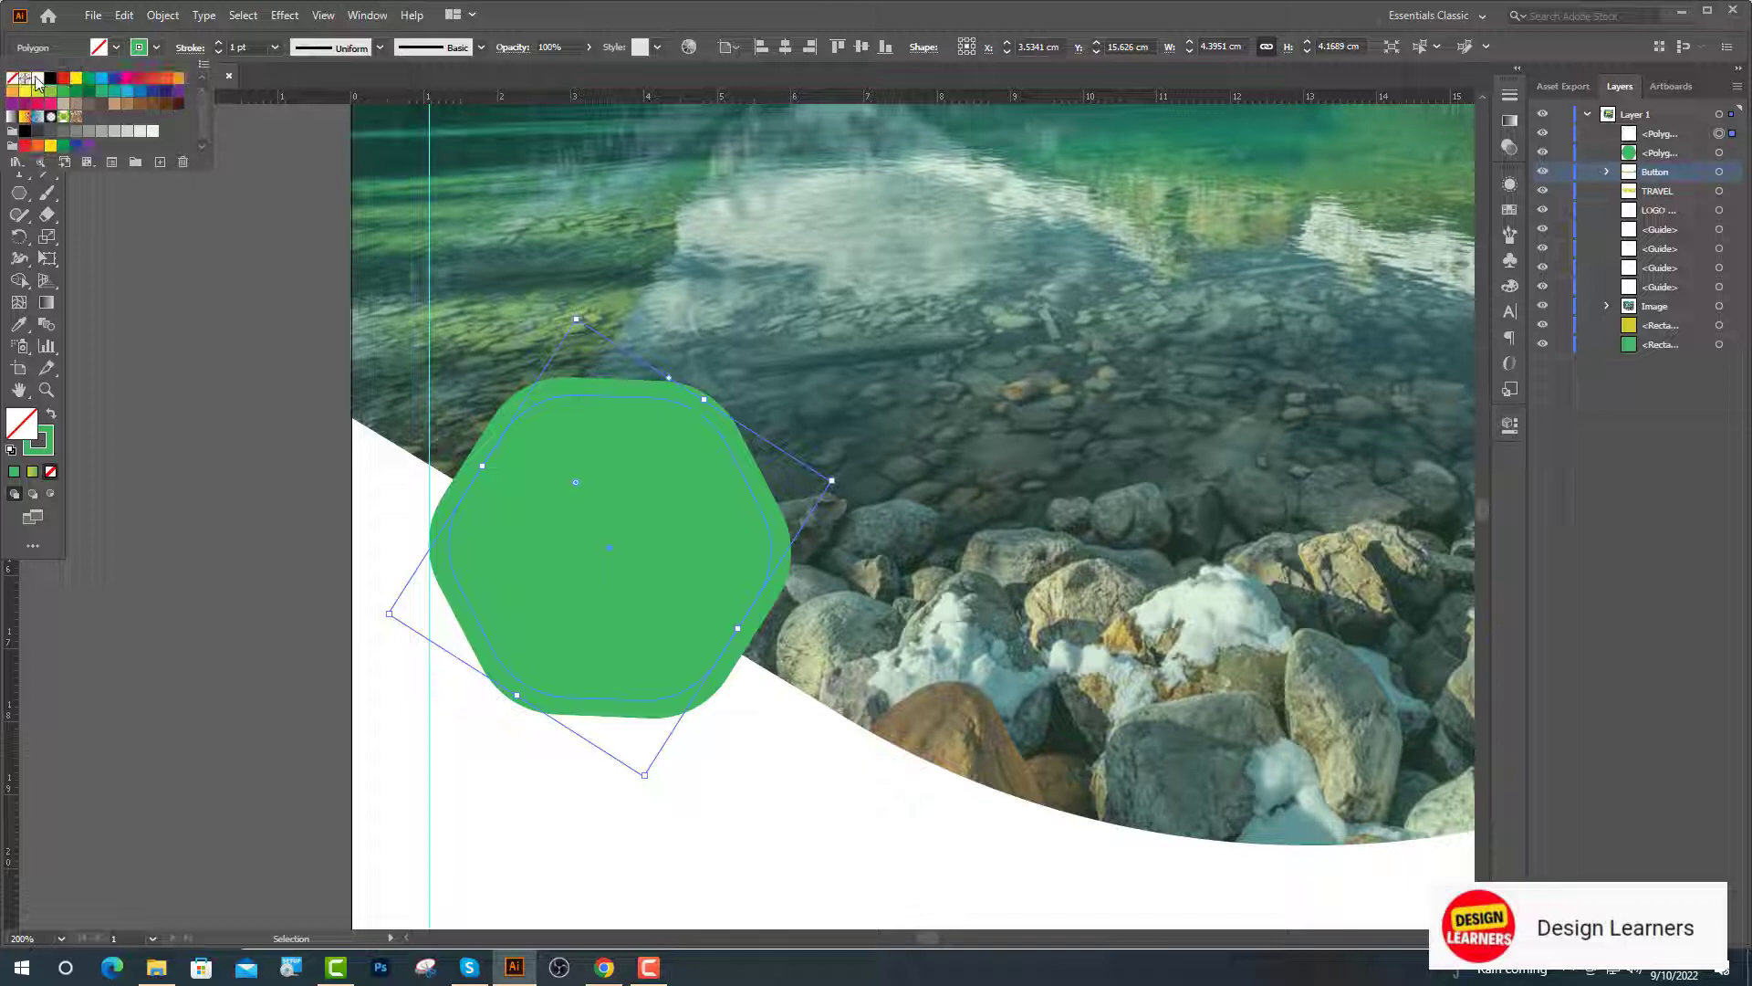
click(36, 80)
click(20, 212)
click(218, 43)
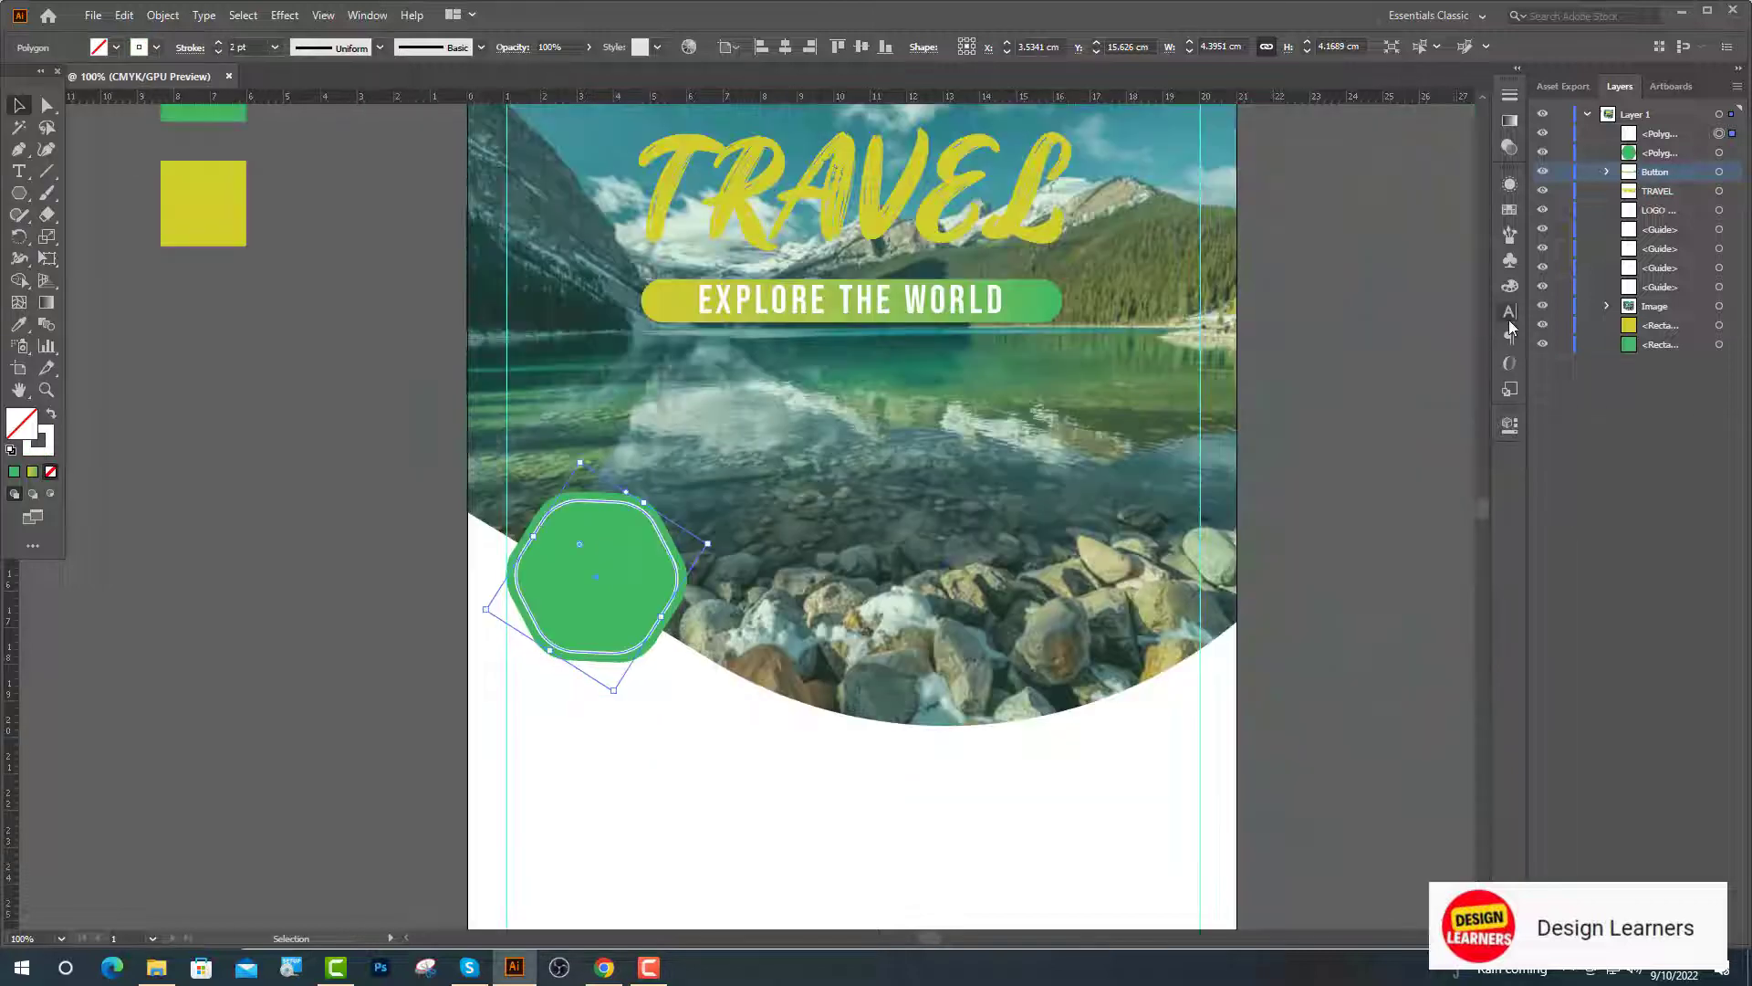
Step: Make the inner hexagon's stroke a dashed line with a dash length of 5 pt
click(1509, 425)
click(1311, 440)
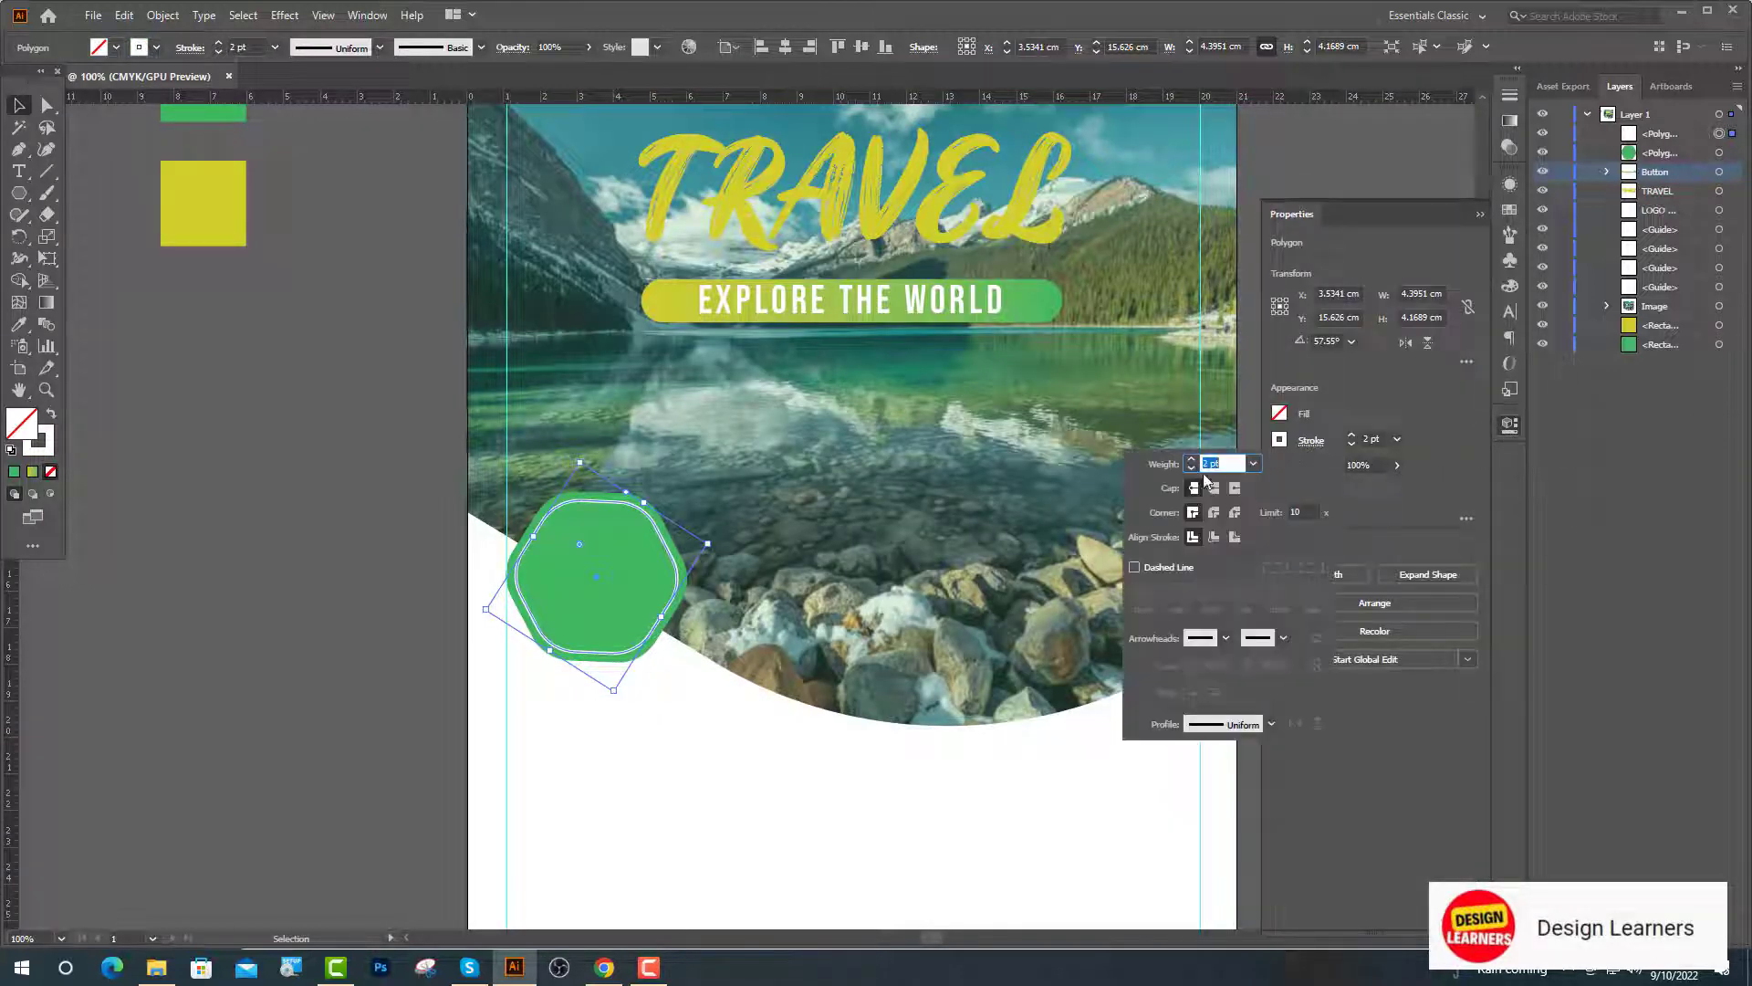
click(1134, 567)
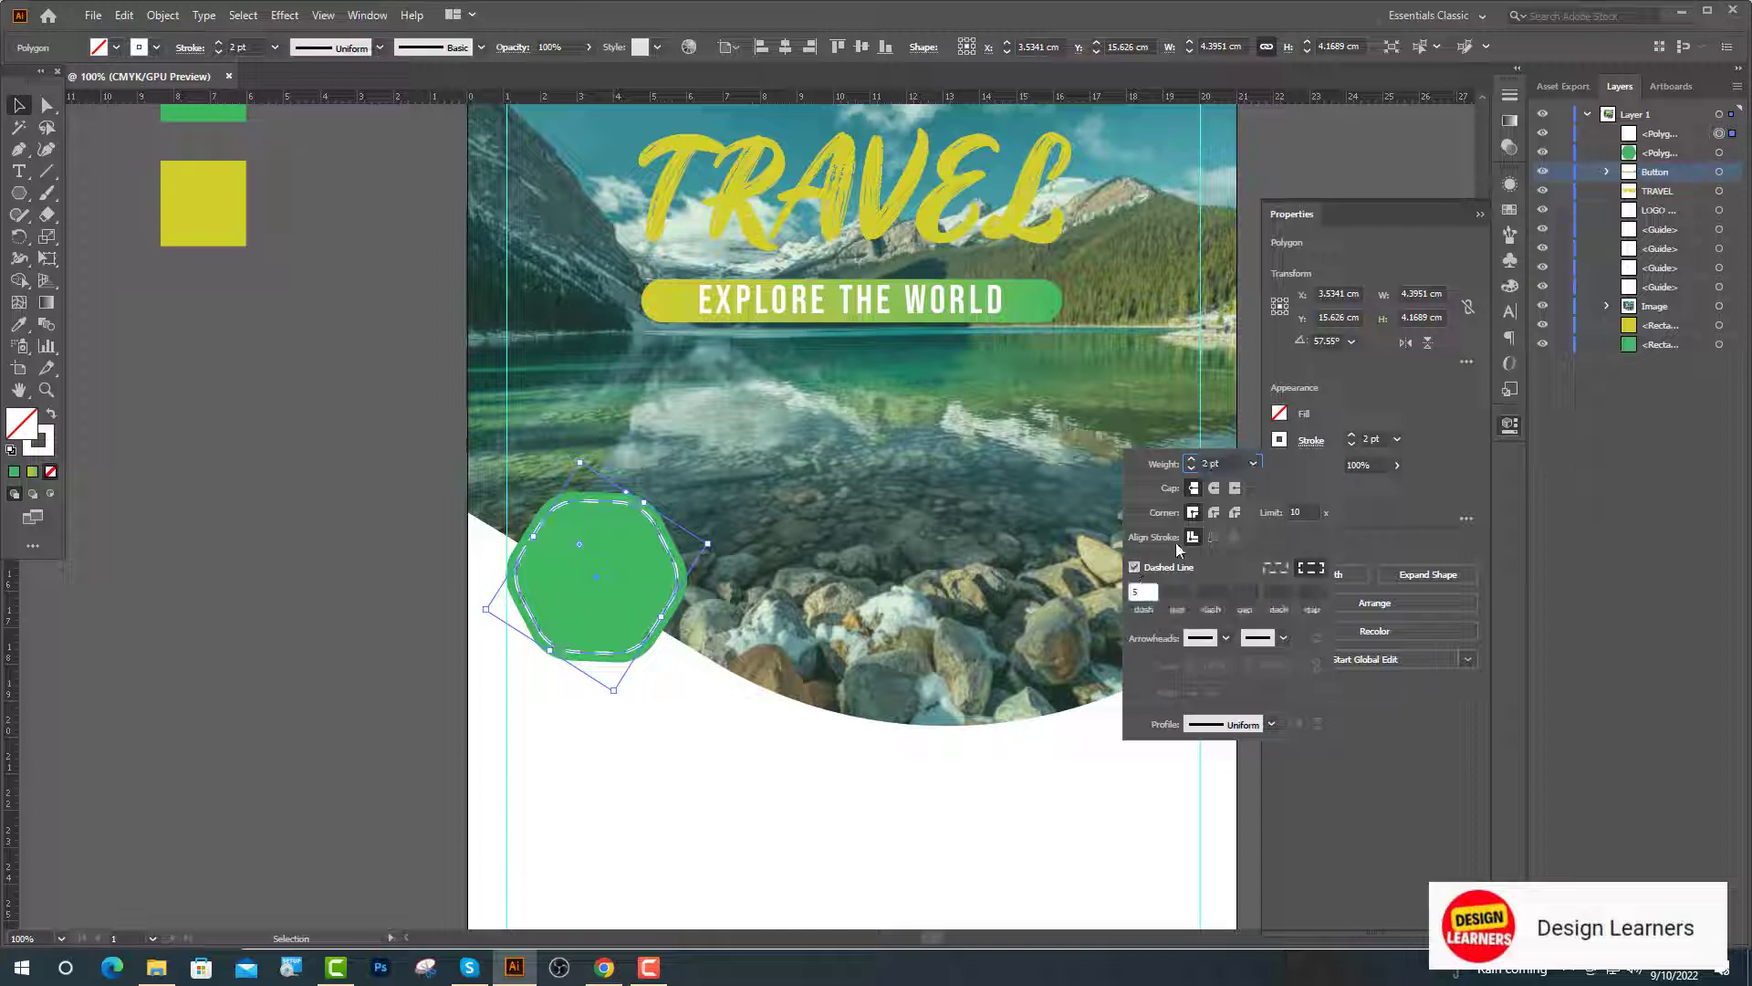
key(Tab)
Step: Start a text line inside the hexagon with tracking 0 and the Lato Bold font
key(t)
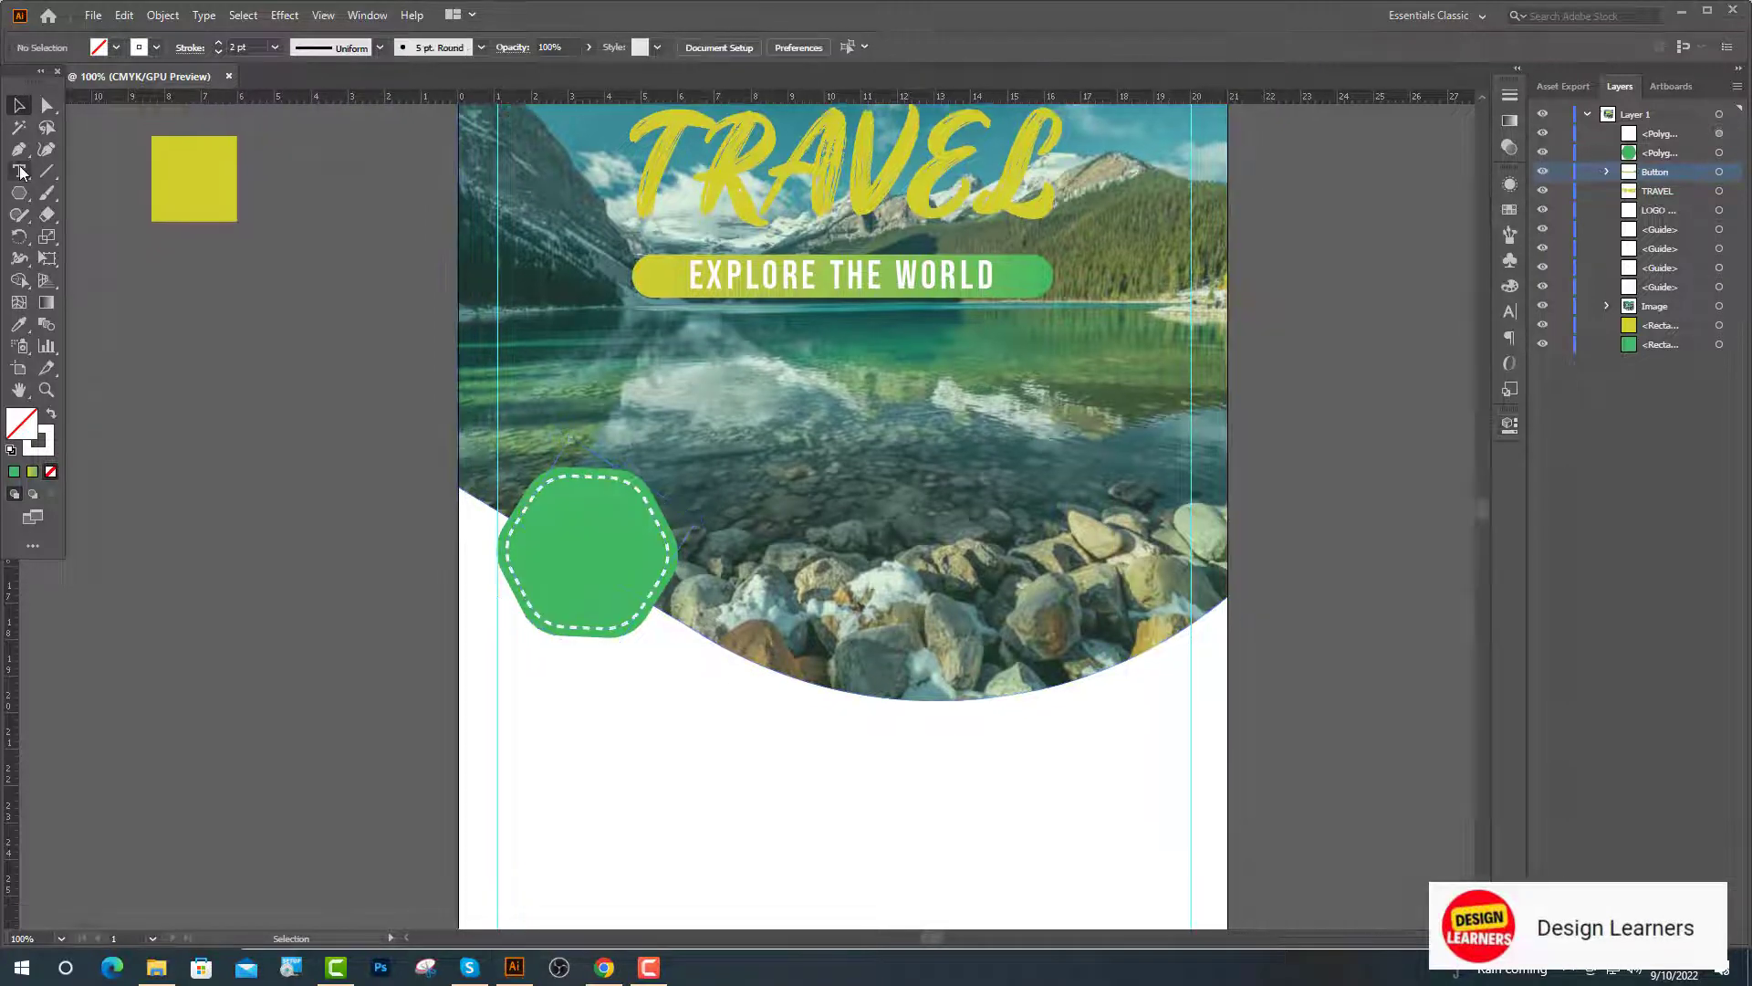
click(538, 516)
key(ctrl+equal)
click(1509, 311)
click(1475, 281)
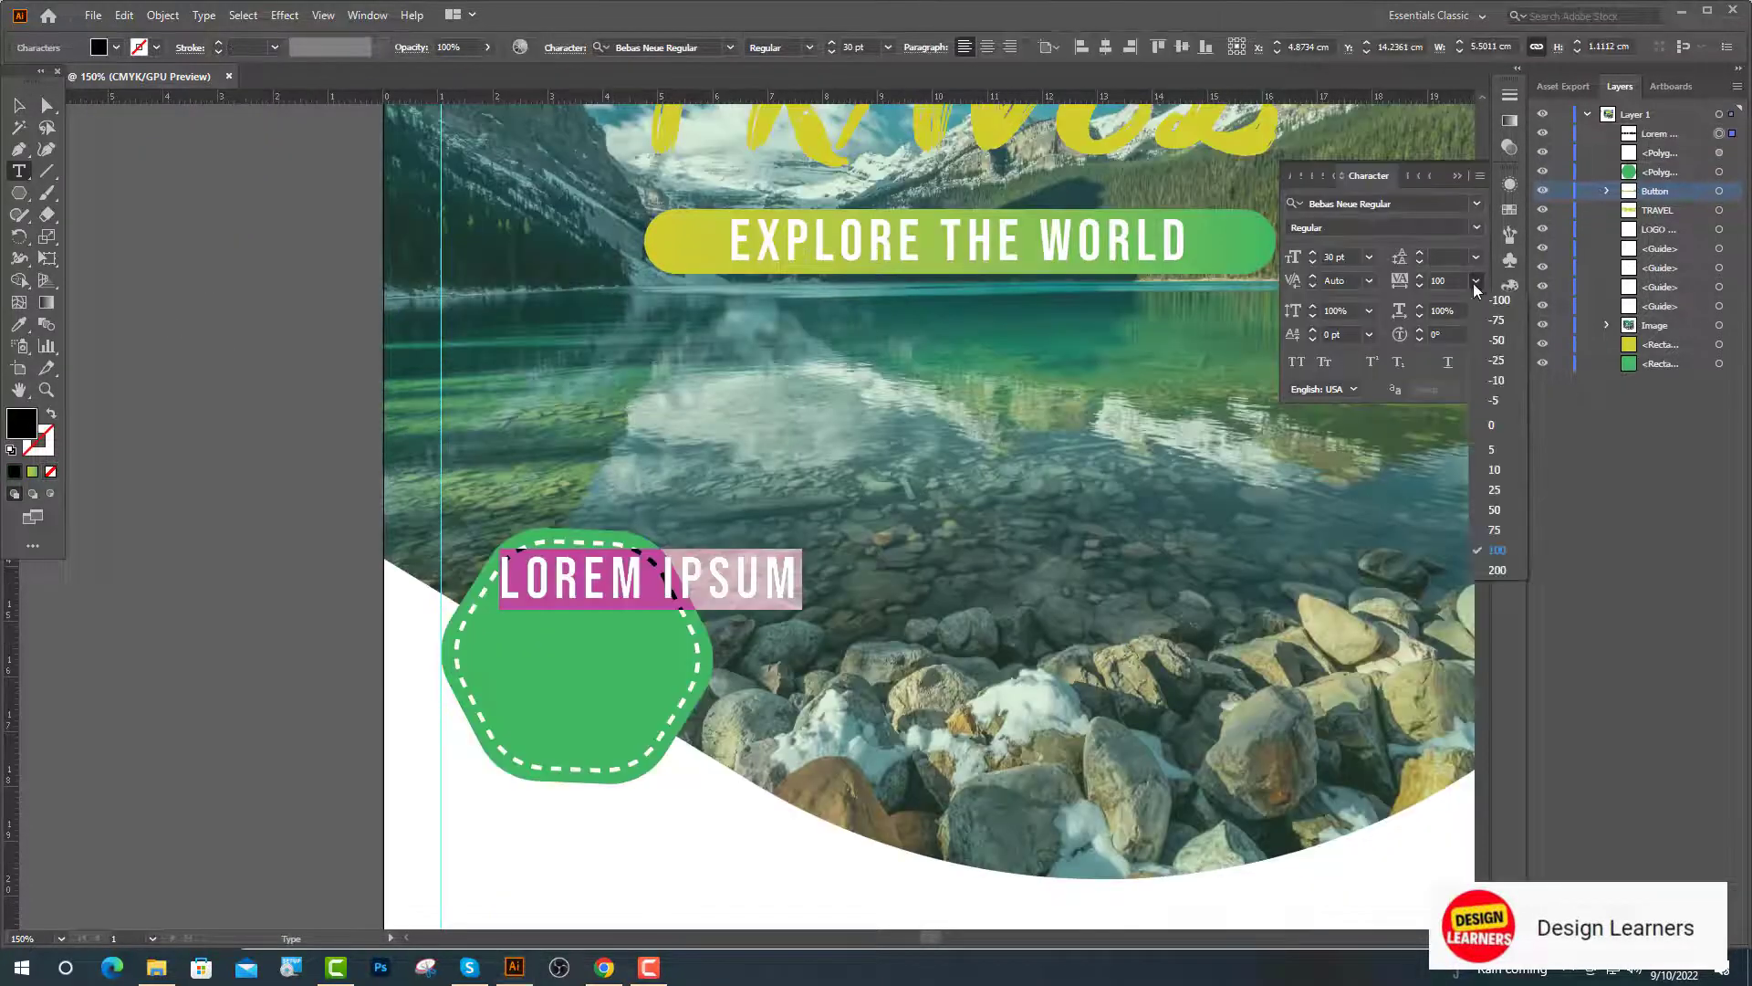
click(1494, 424)
click(698, 45)
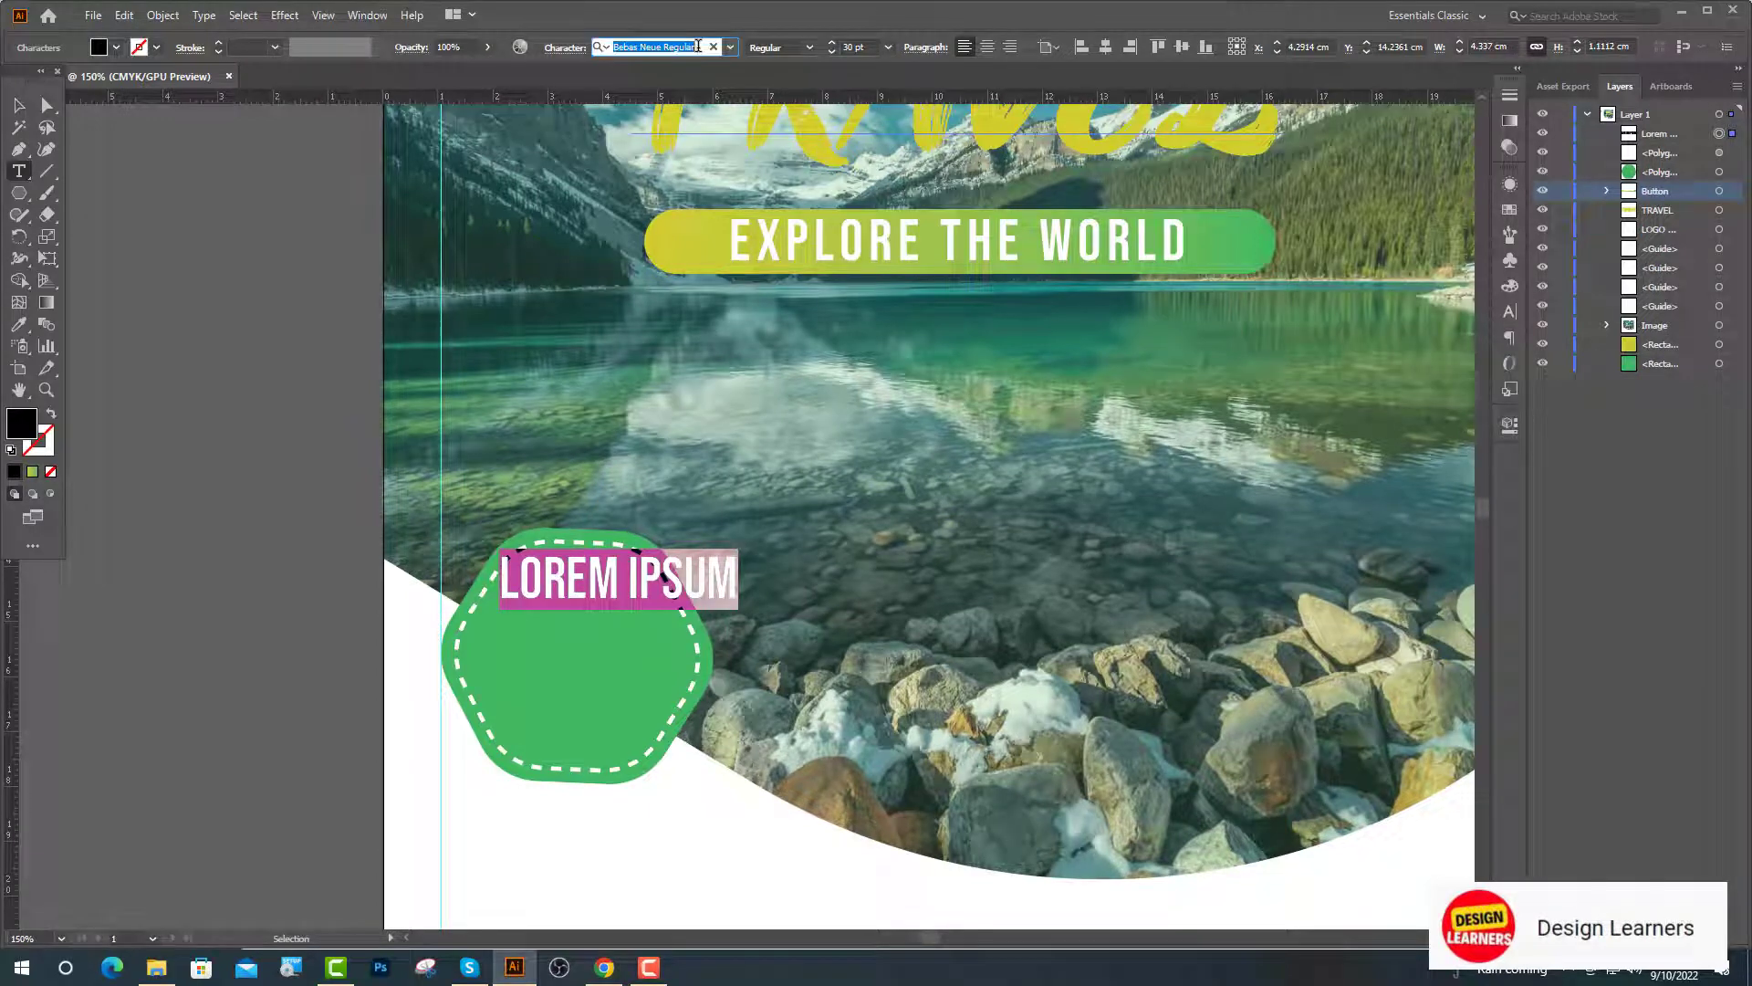
text(la)
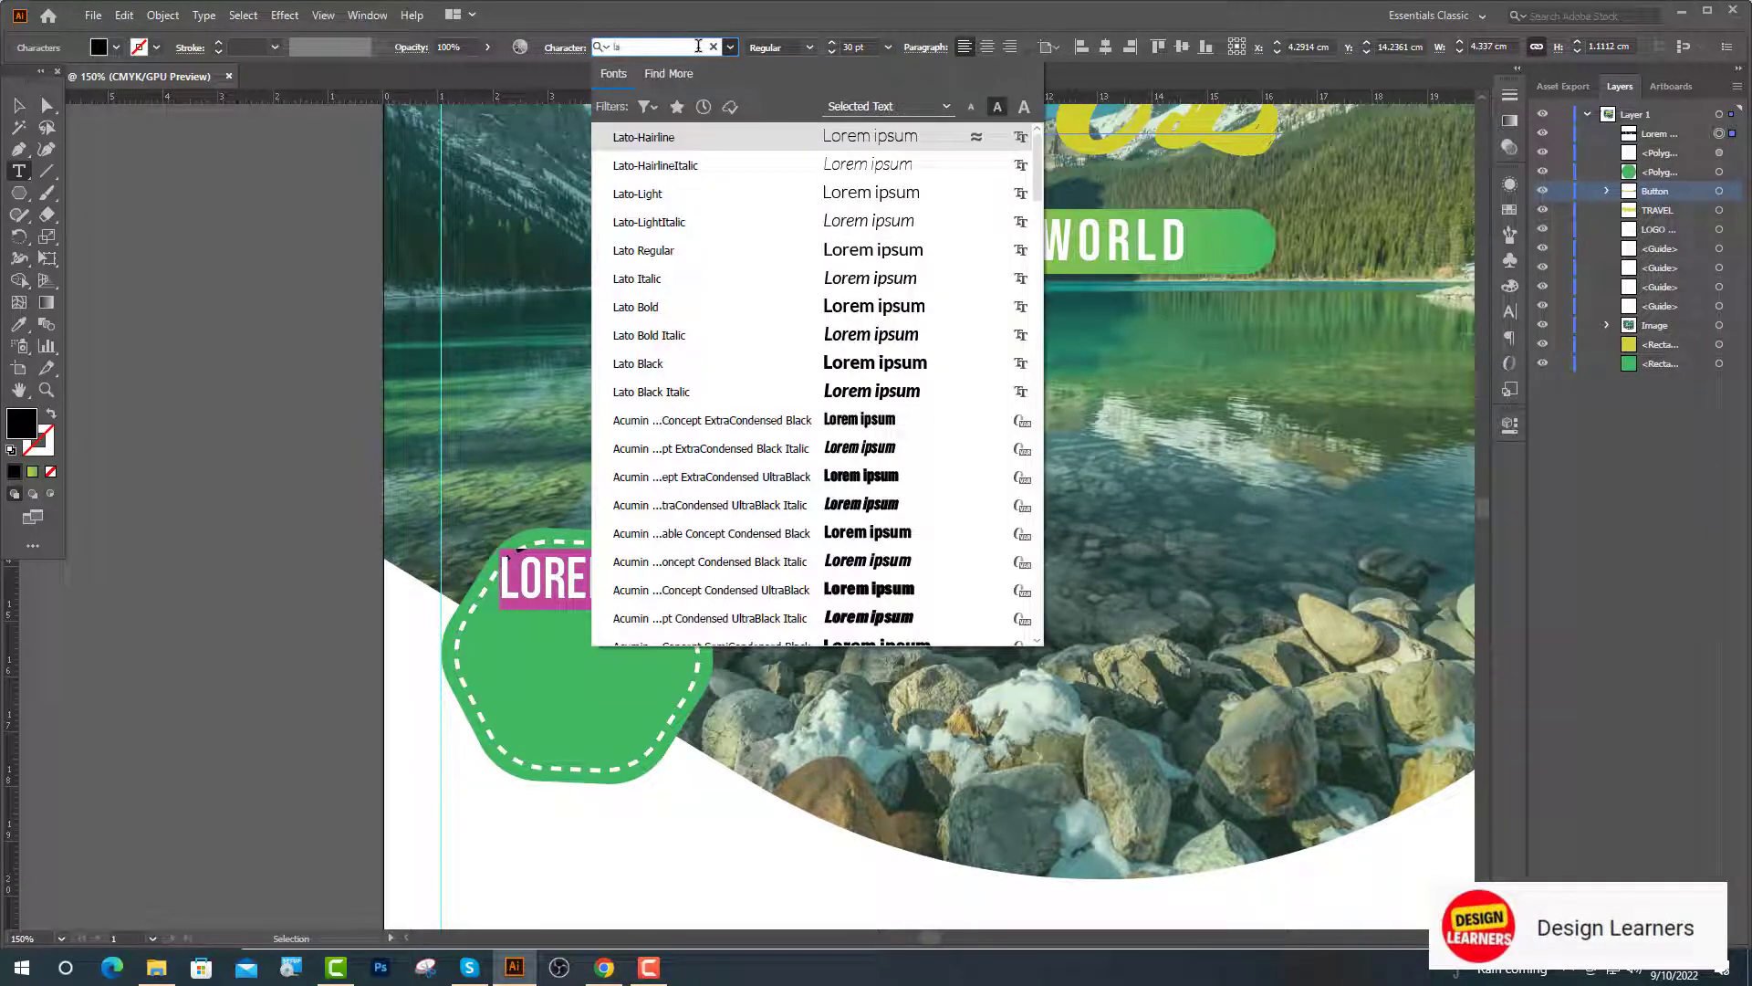
click(688, 301)
Step: Enter "Book Now" as the badge text, set its font size to 20 pt and place it in the hexagon's upper part
text(Book)
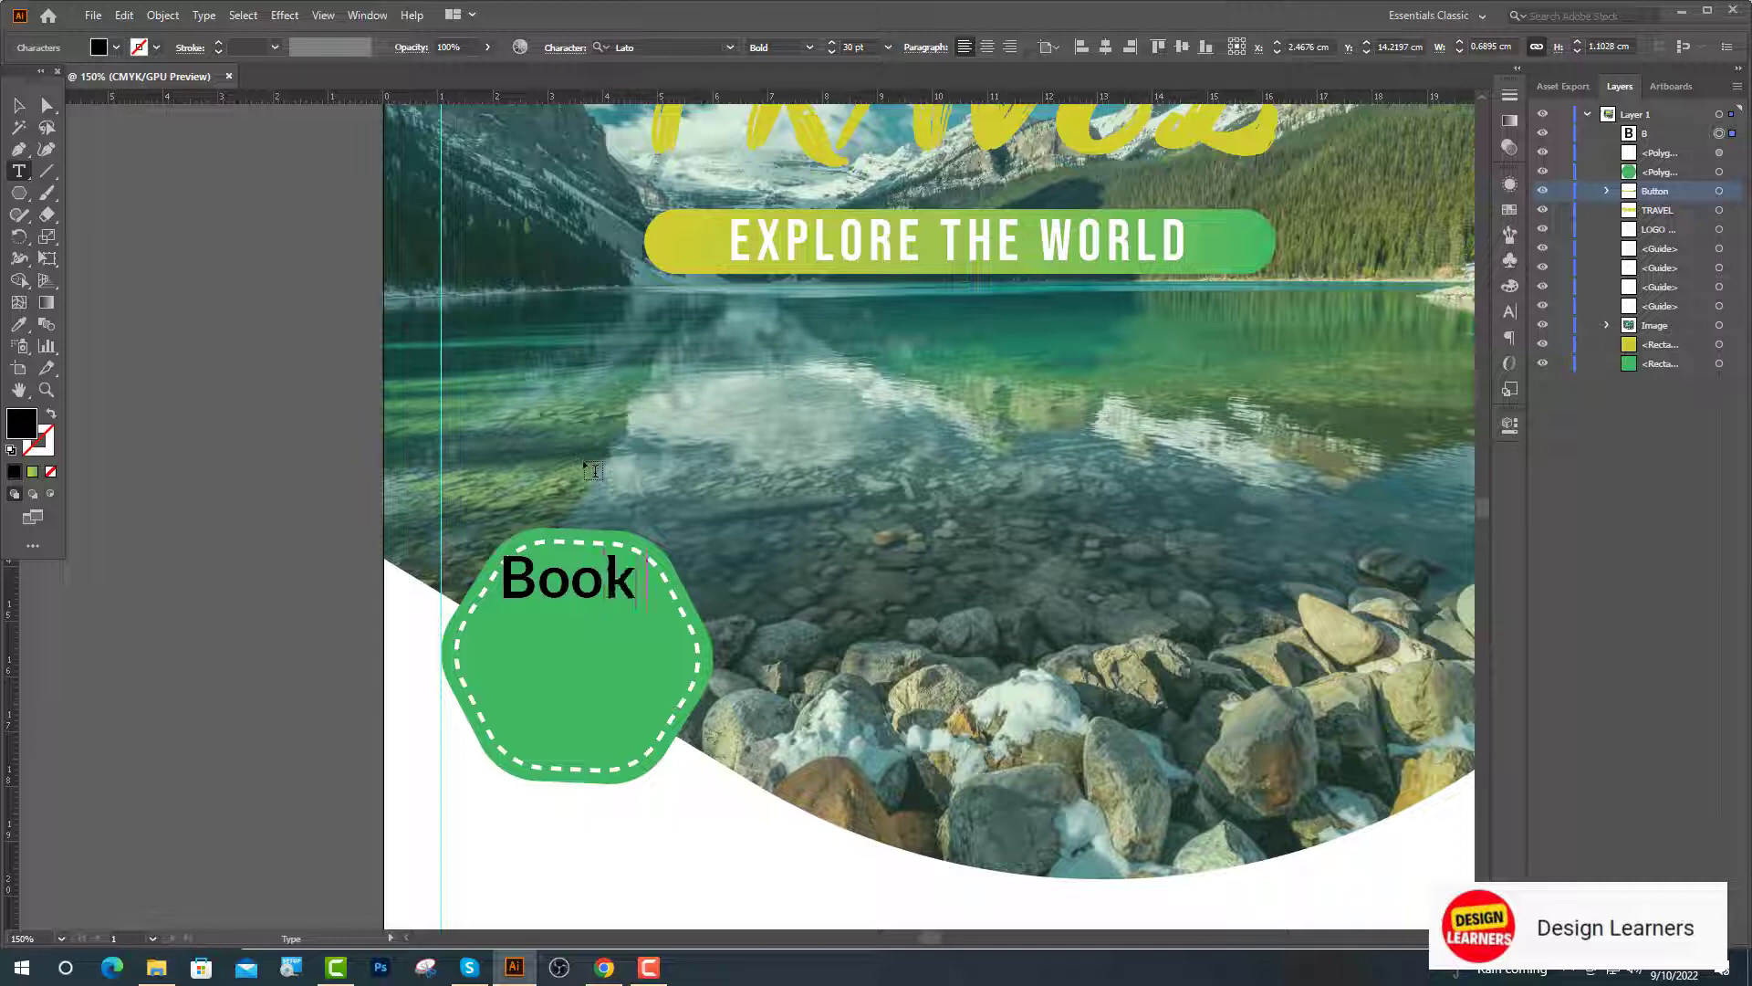
text( Now)
key(ctrl+equal)
key(ctrl+equal)
key(Escape)
click(849, 47)
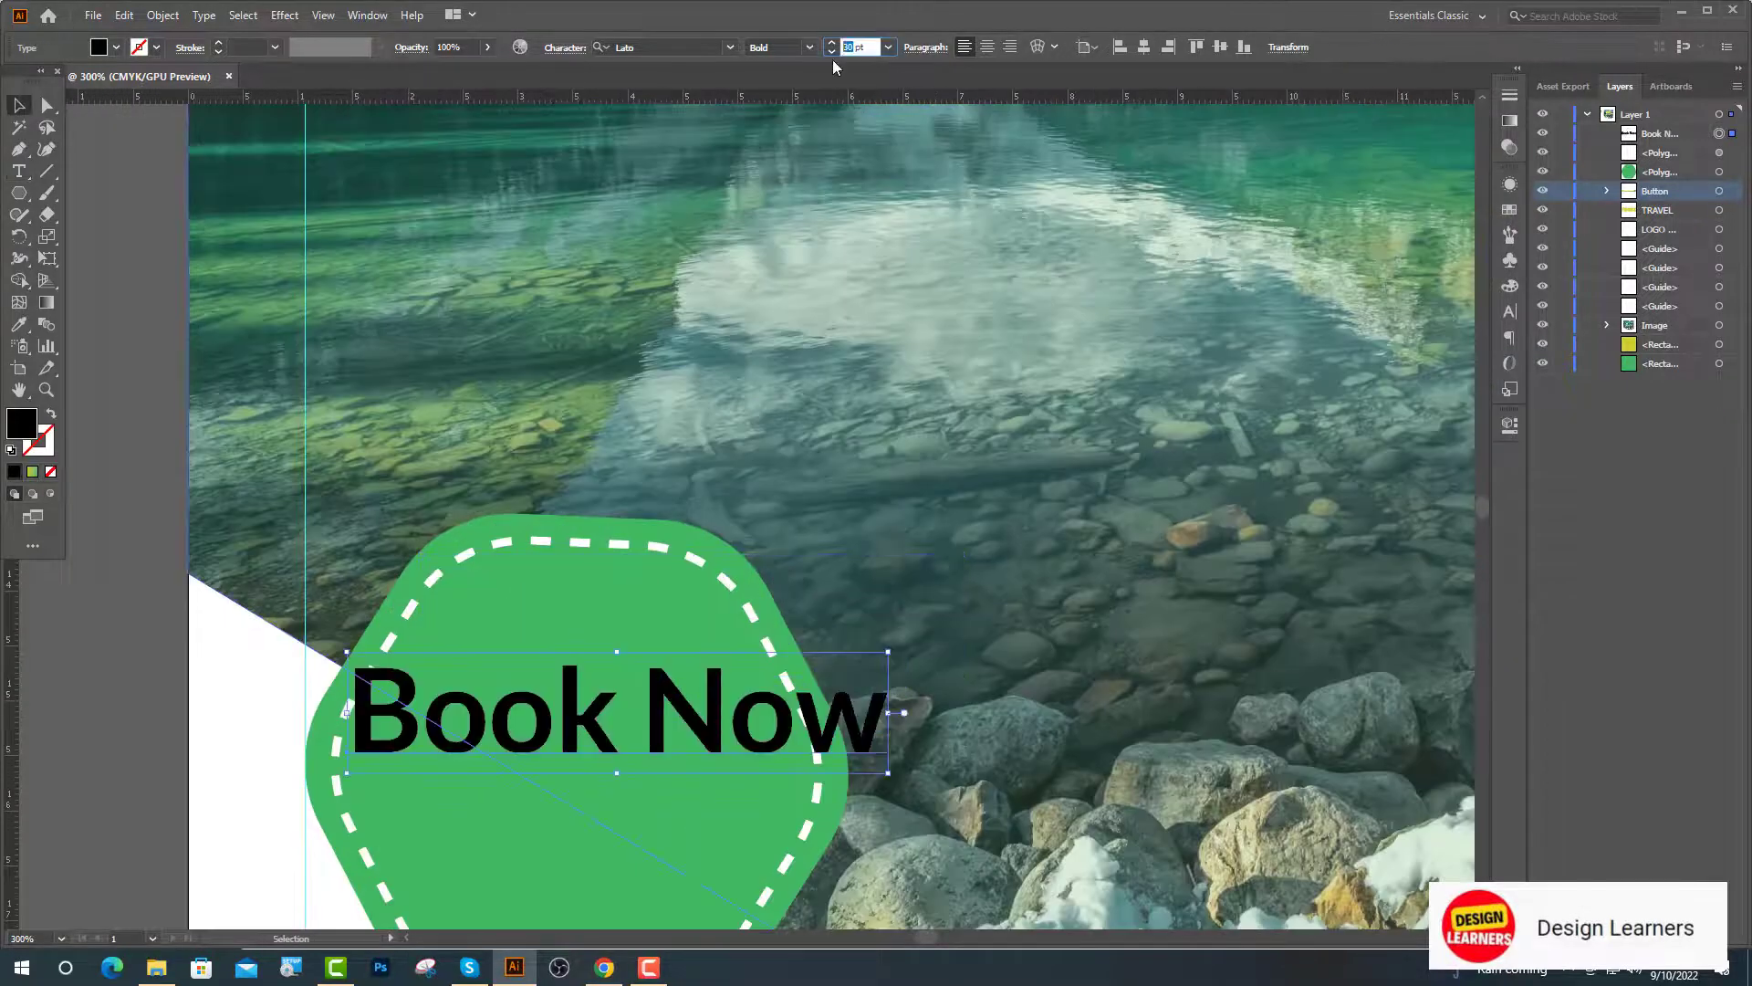
text(16)
key(Return)
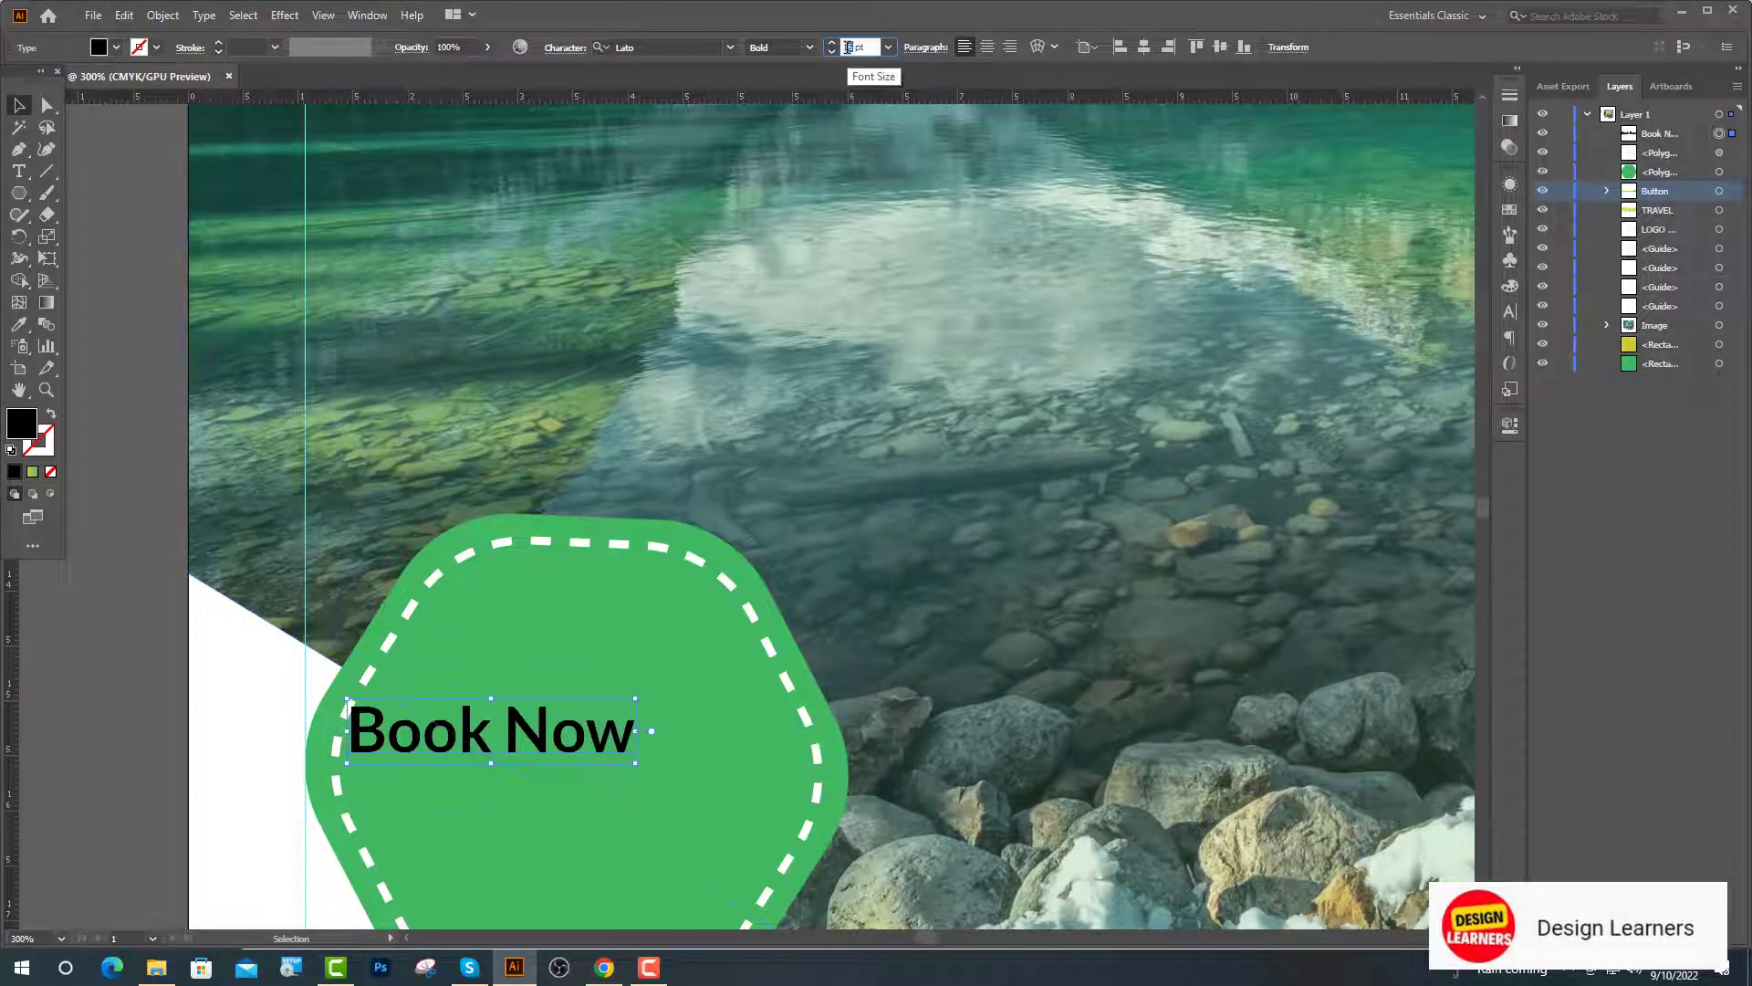
click(636, 728)
Step: Enlarge the green hexagon together with its dashed outline around the "Book Now" text
key(ctrl+1)
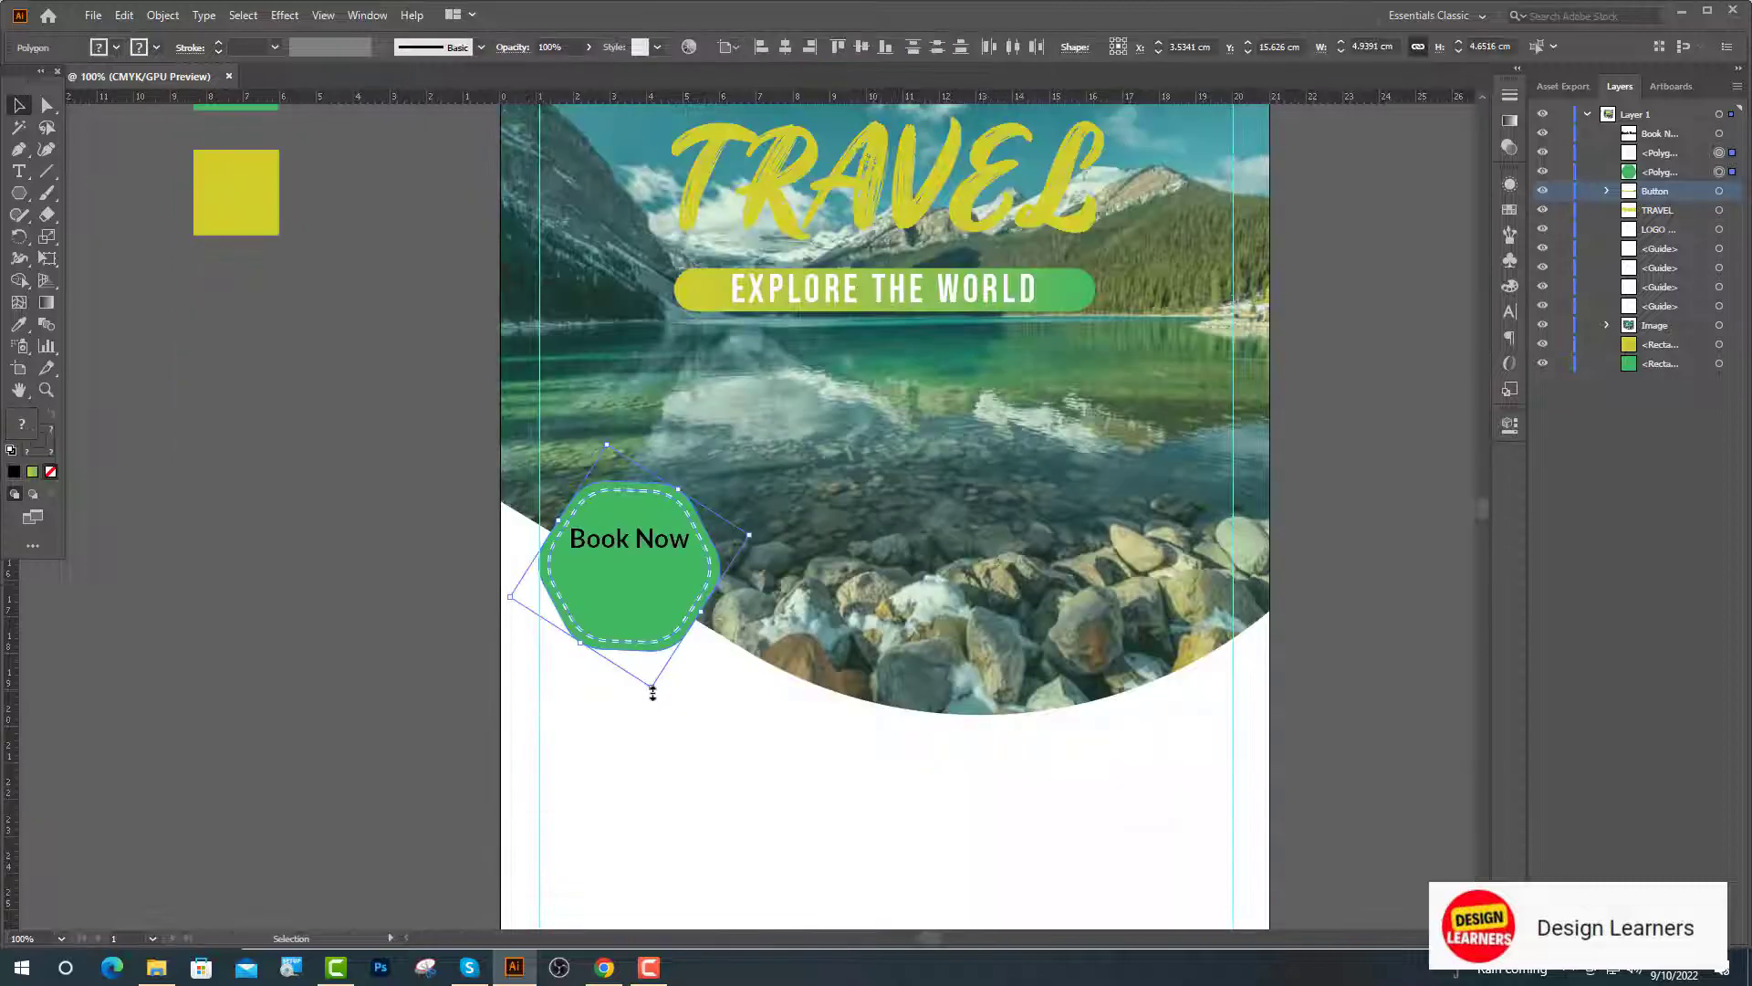
drag(650, 693, 692, 723)
key(ctrl+equal)
key(ctrl+equal)
key(ctrl+equal)
key(ctrl+shift+a)
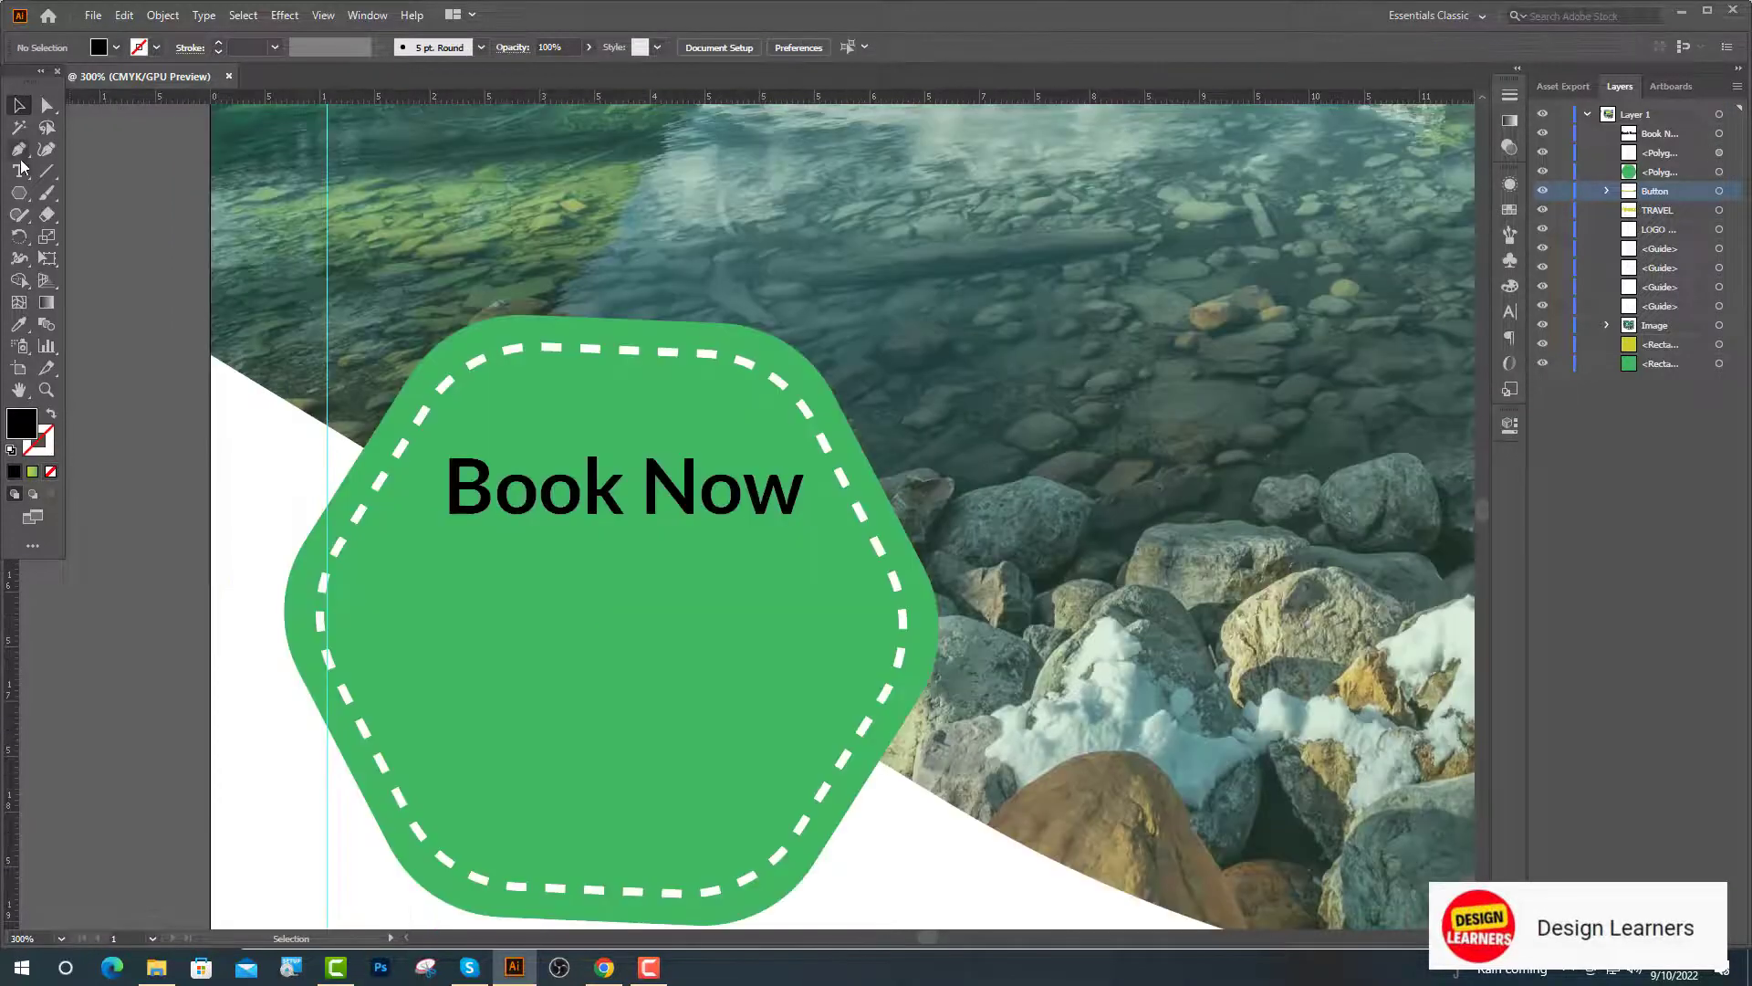
Step: Add a "$999" text line below "Book Now" in the Poppins Black font
click(20, 173)
click(429, 626)
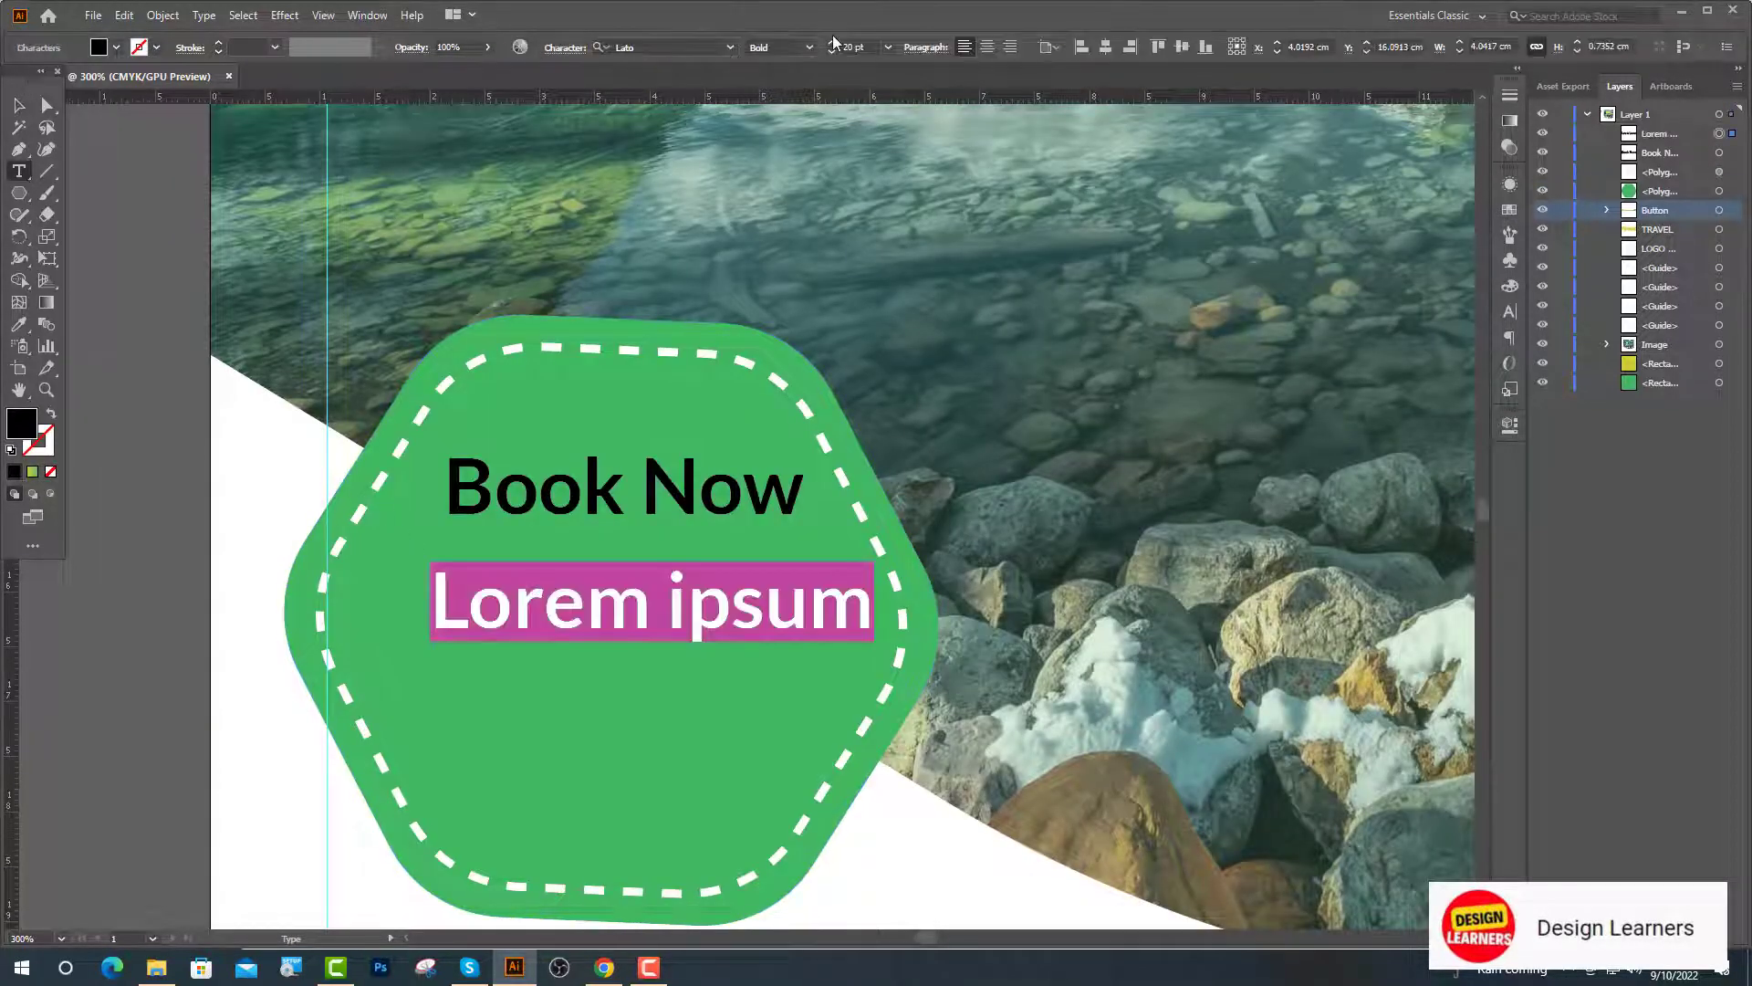
text($999)
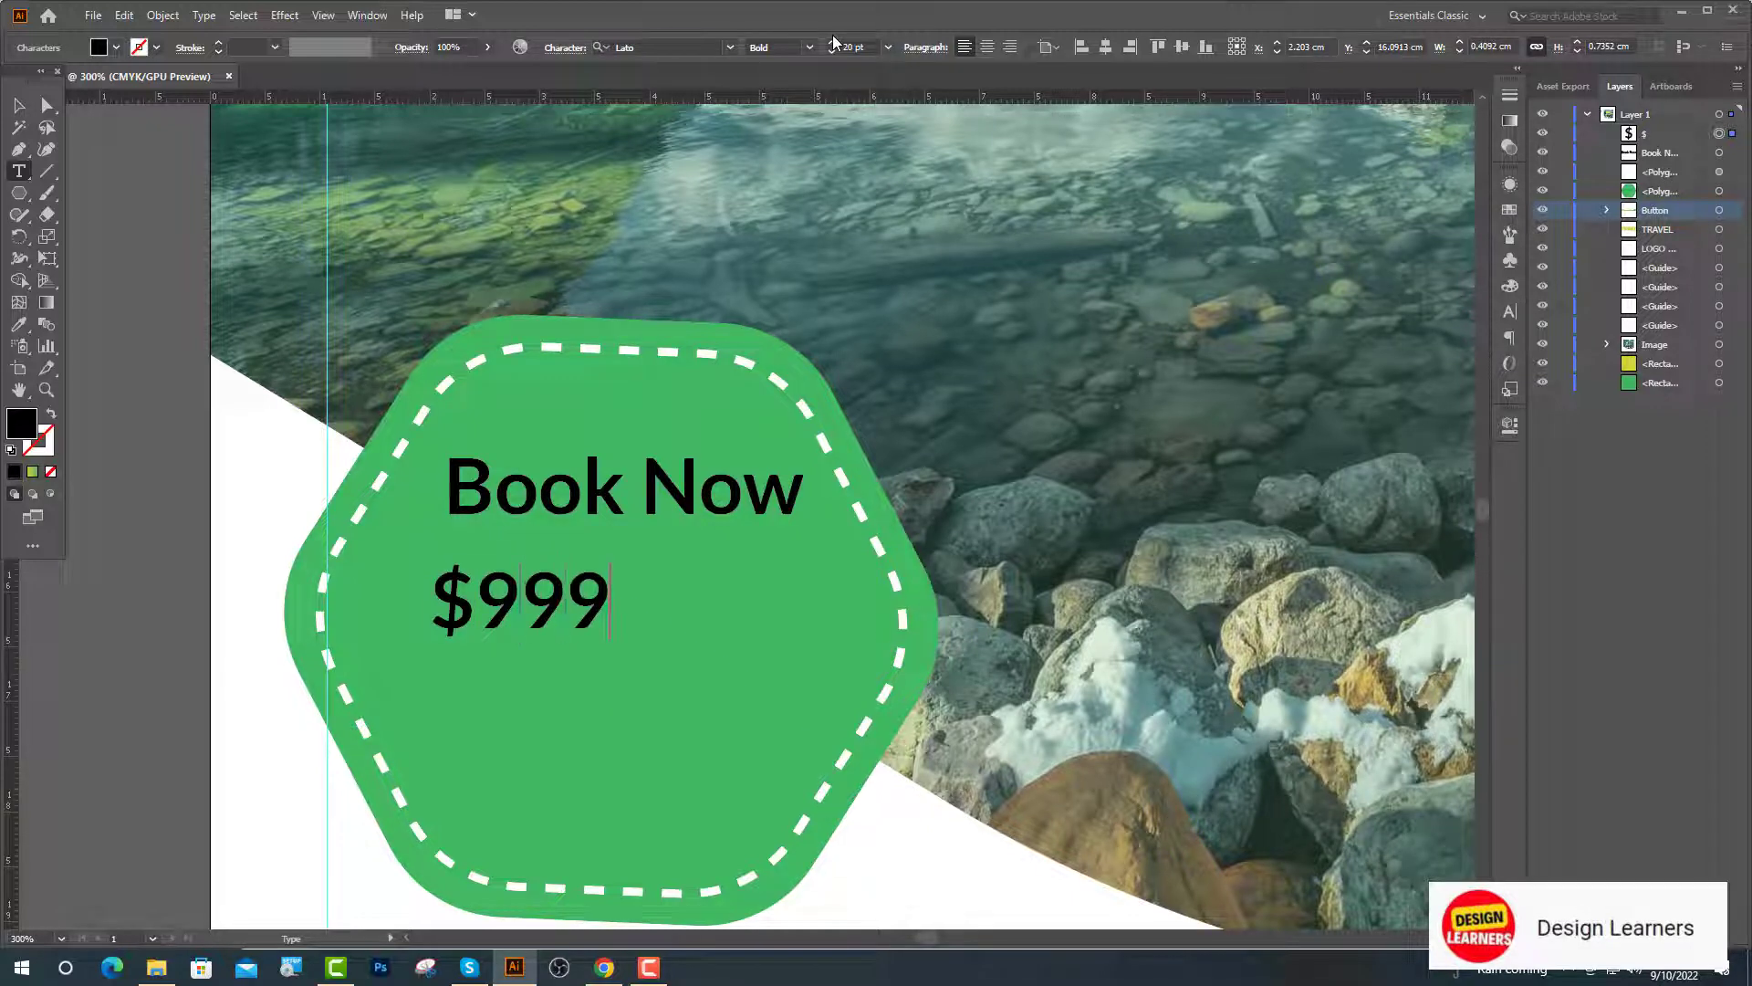
key(ctrl+a)
click(636, 48)
text(po)
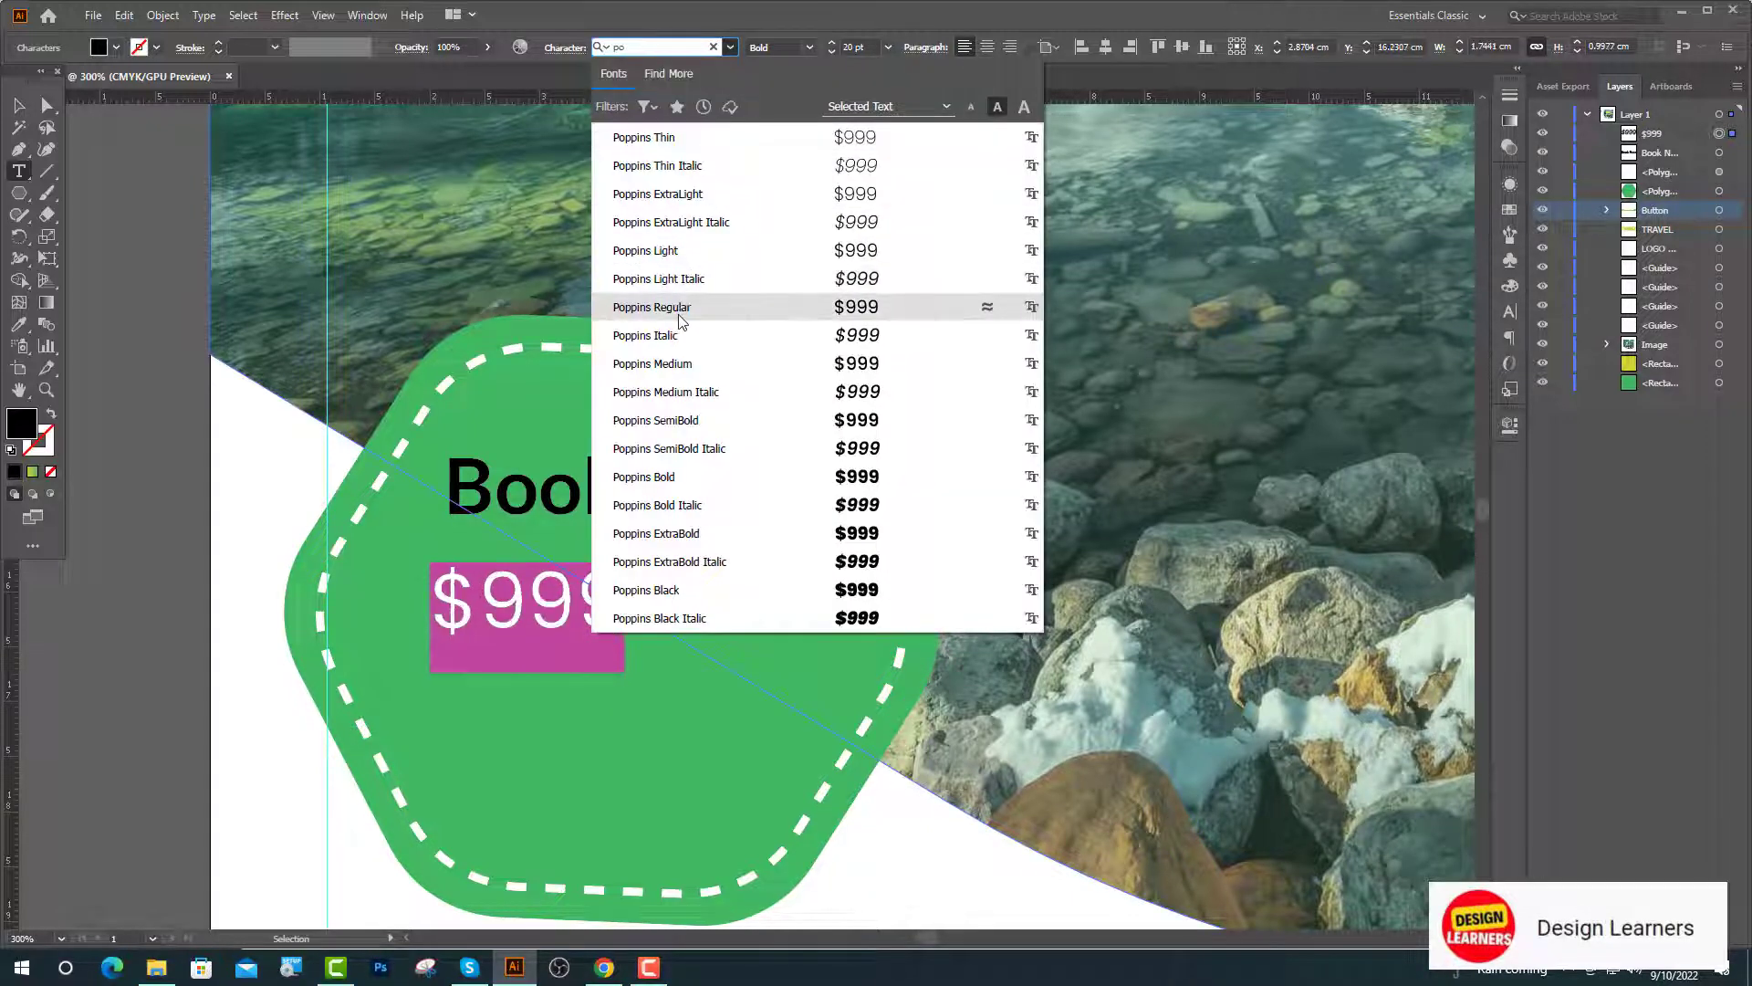
click(686, 591)
click(19, 108)
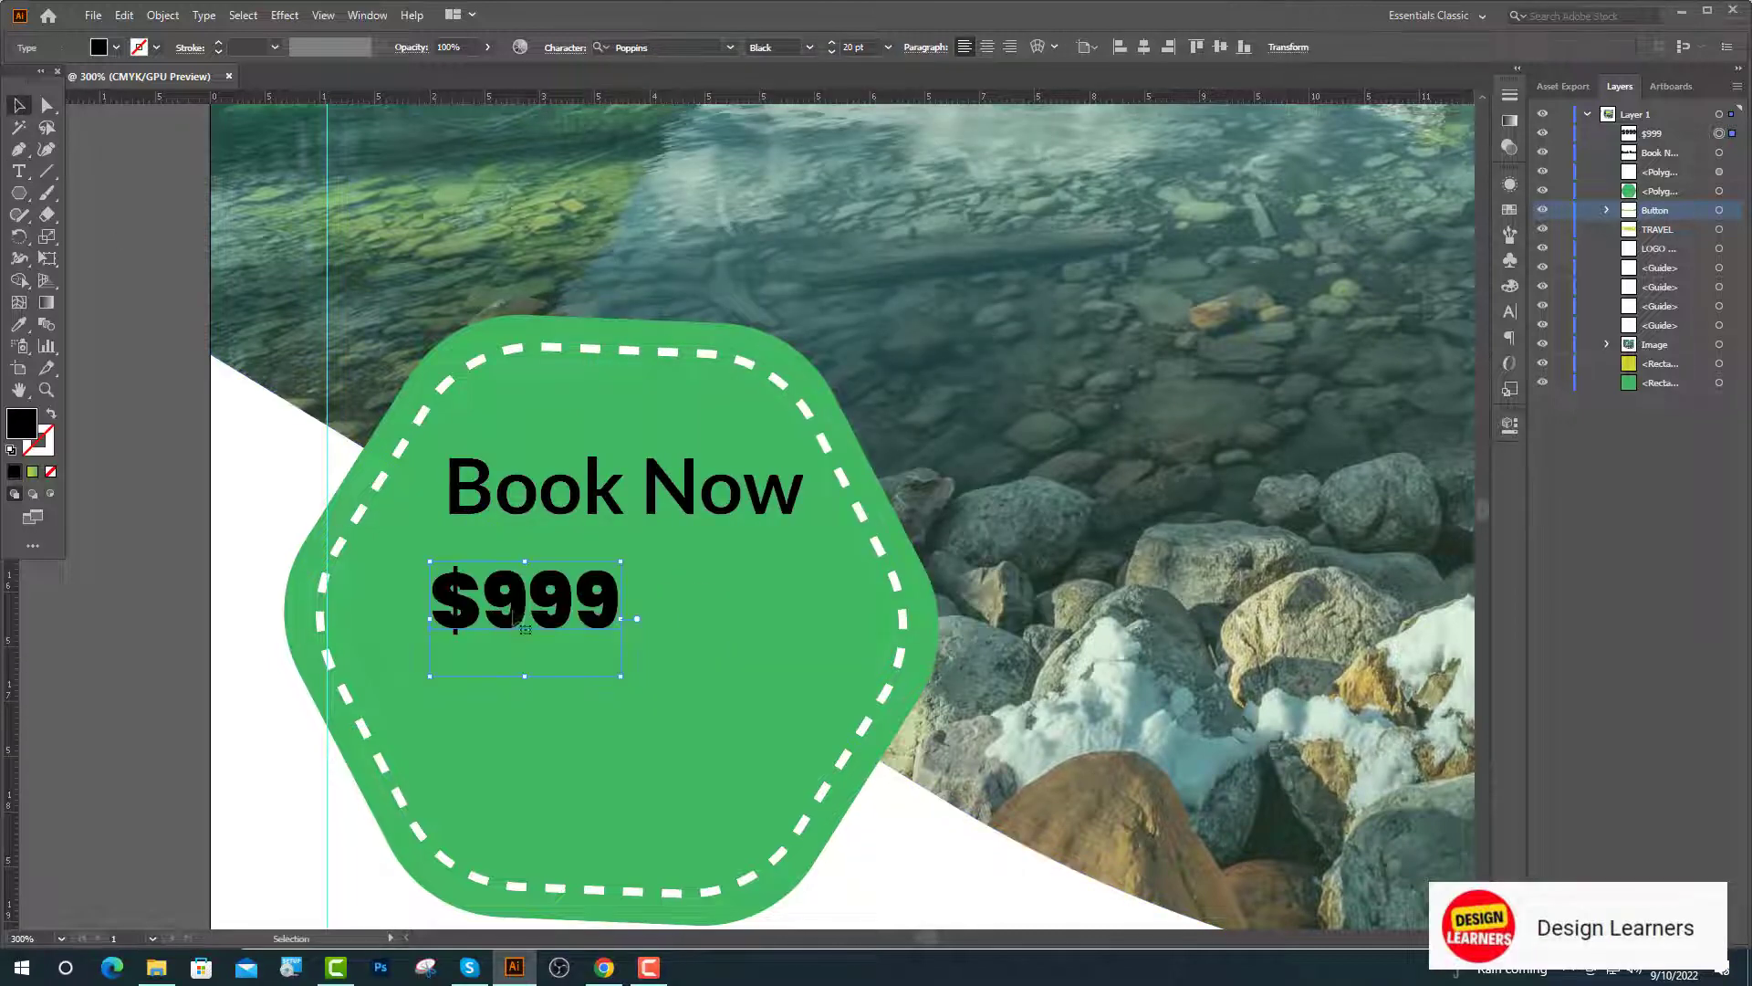
Step: Set the "$999" price's font size to 40 pt and position it under "Book Now"
drag(516, 624, 568, 646)
click(844, 48)
text(30)
key(Return)
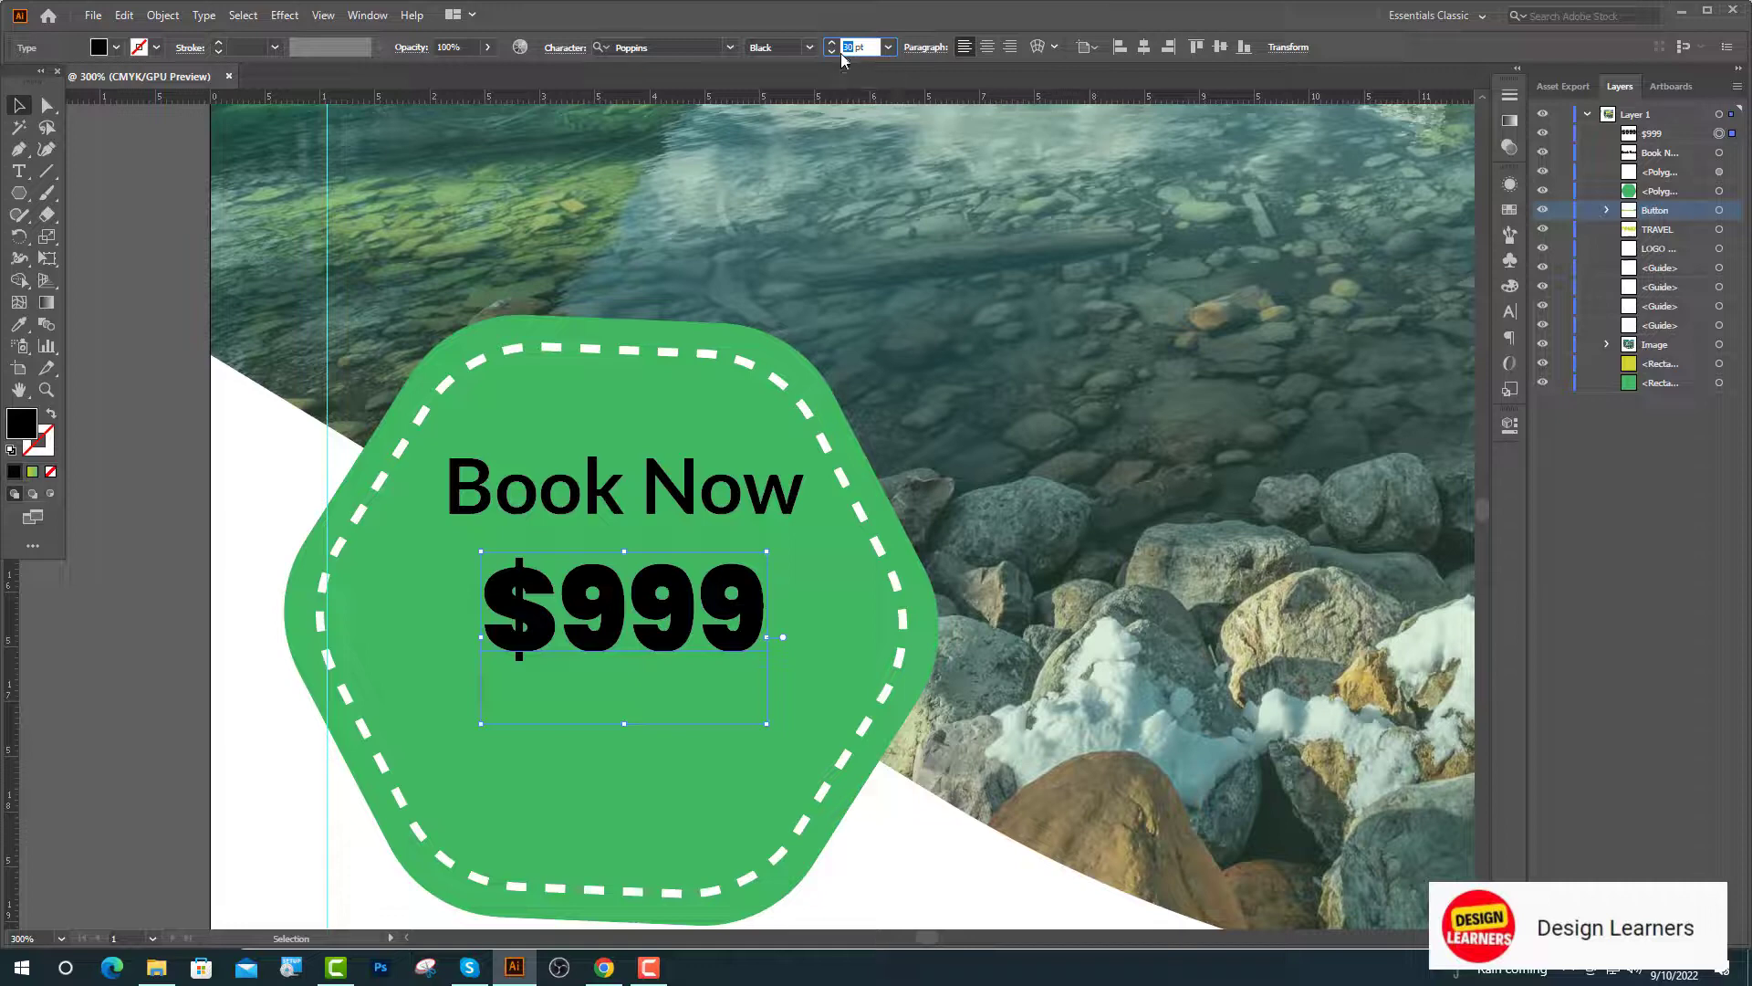
text(40)
key(Return)
drag(635, 606, 577, 633)
Step: Color the "$999" price yellow by sampling the yellow color square
key(ctrl+minus)
key(ctrl+0)
key(i)
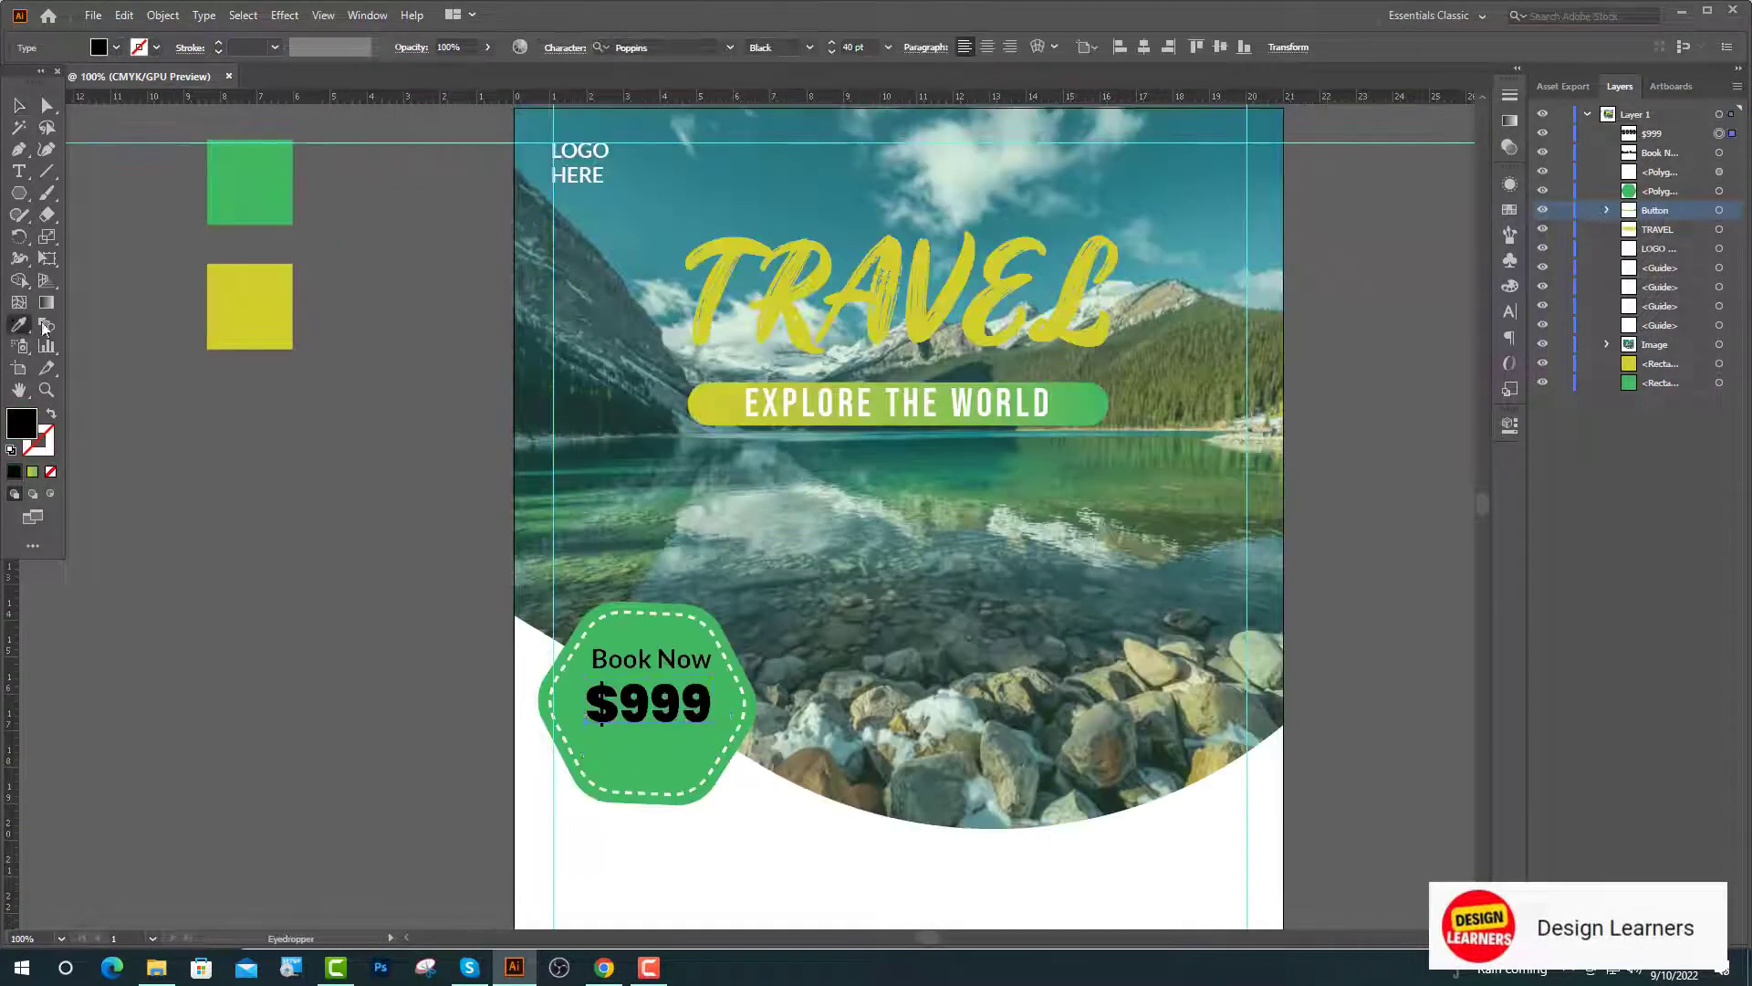
click(211, 313)
Step: Add a "Per Person" text line below the price, with its style sampled from the "Book Now" text
key(ctrl+plus)
key(ctrl+plus)
key(ctrl+plus)
click(20, 175)
click(546, 643)
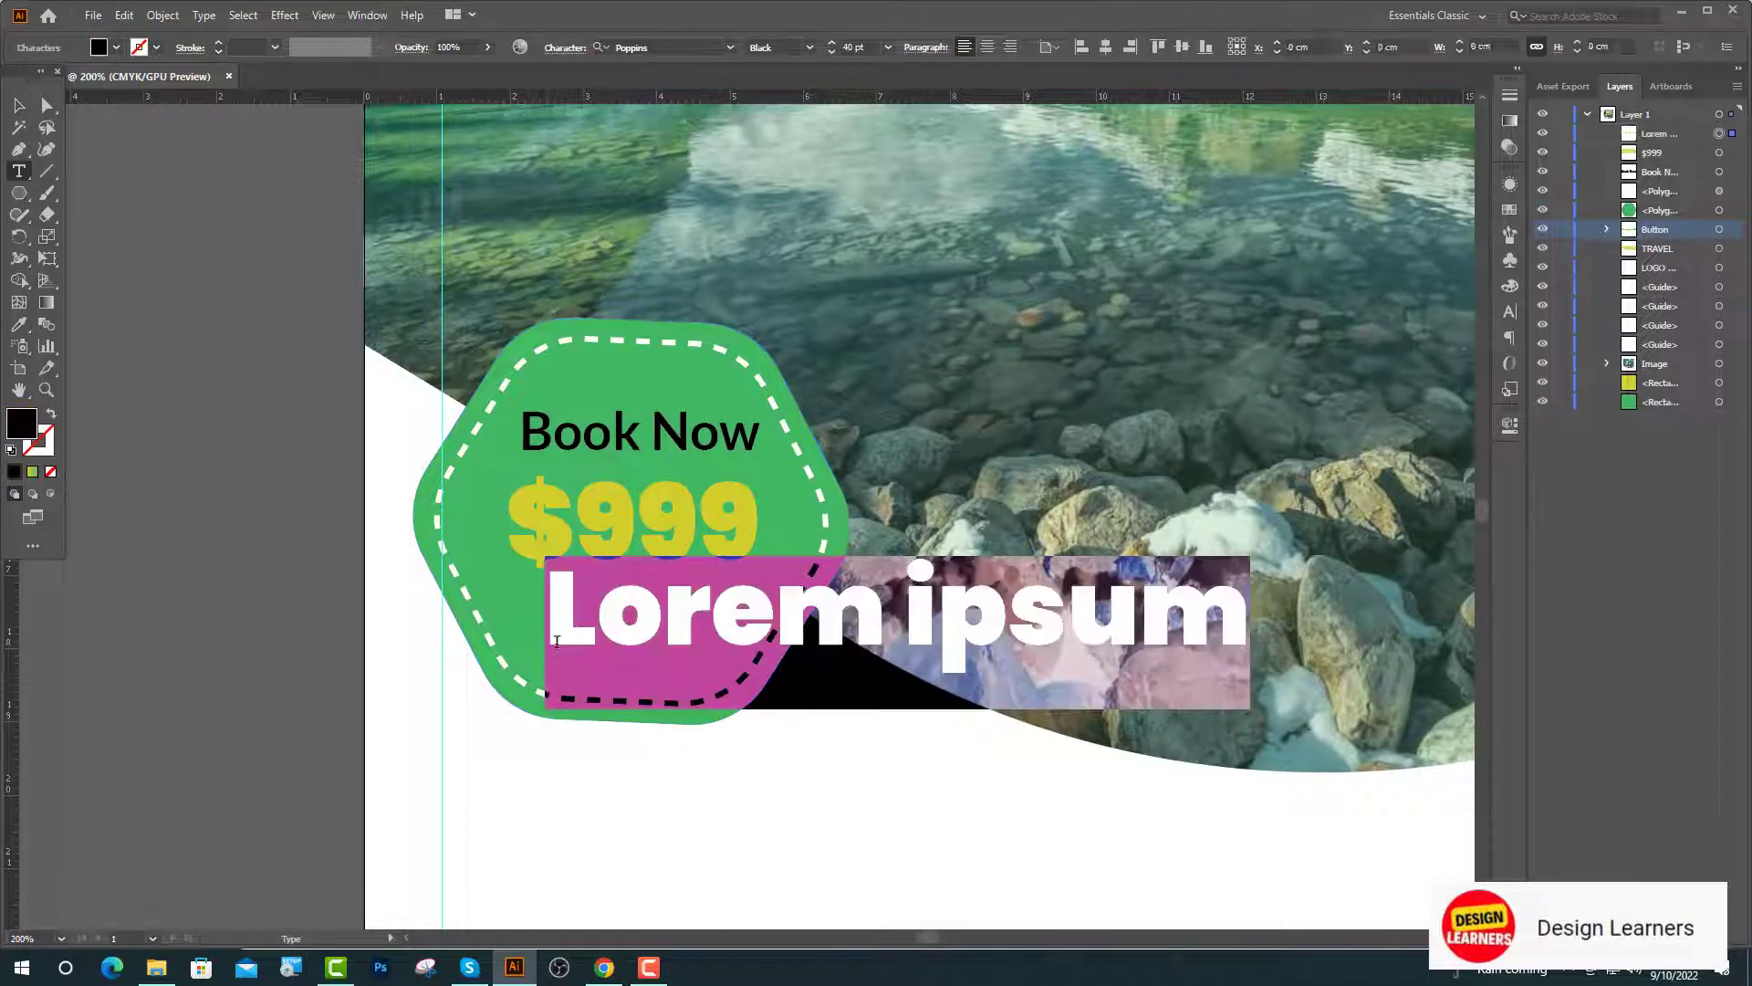
click(19, 323)
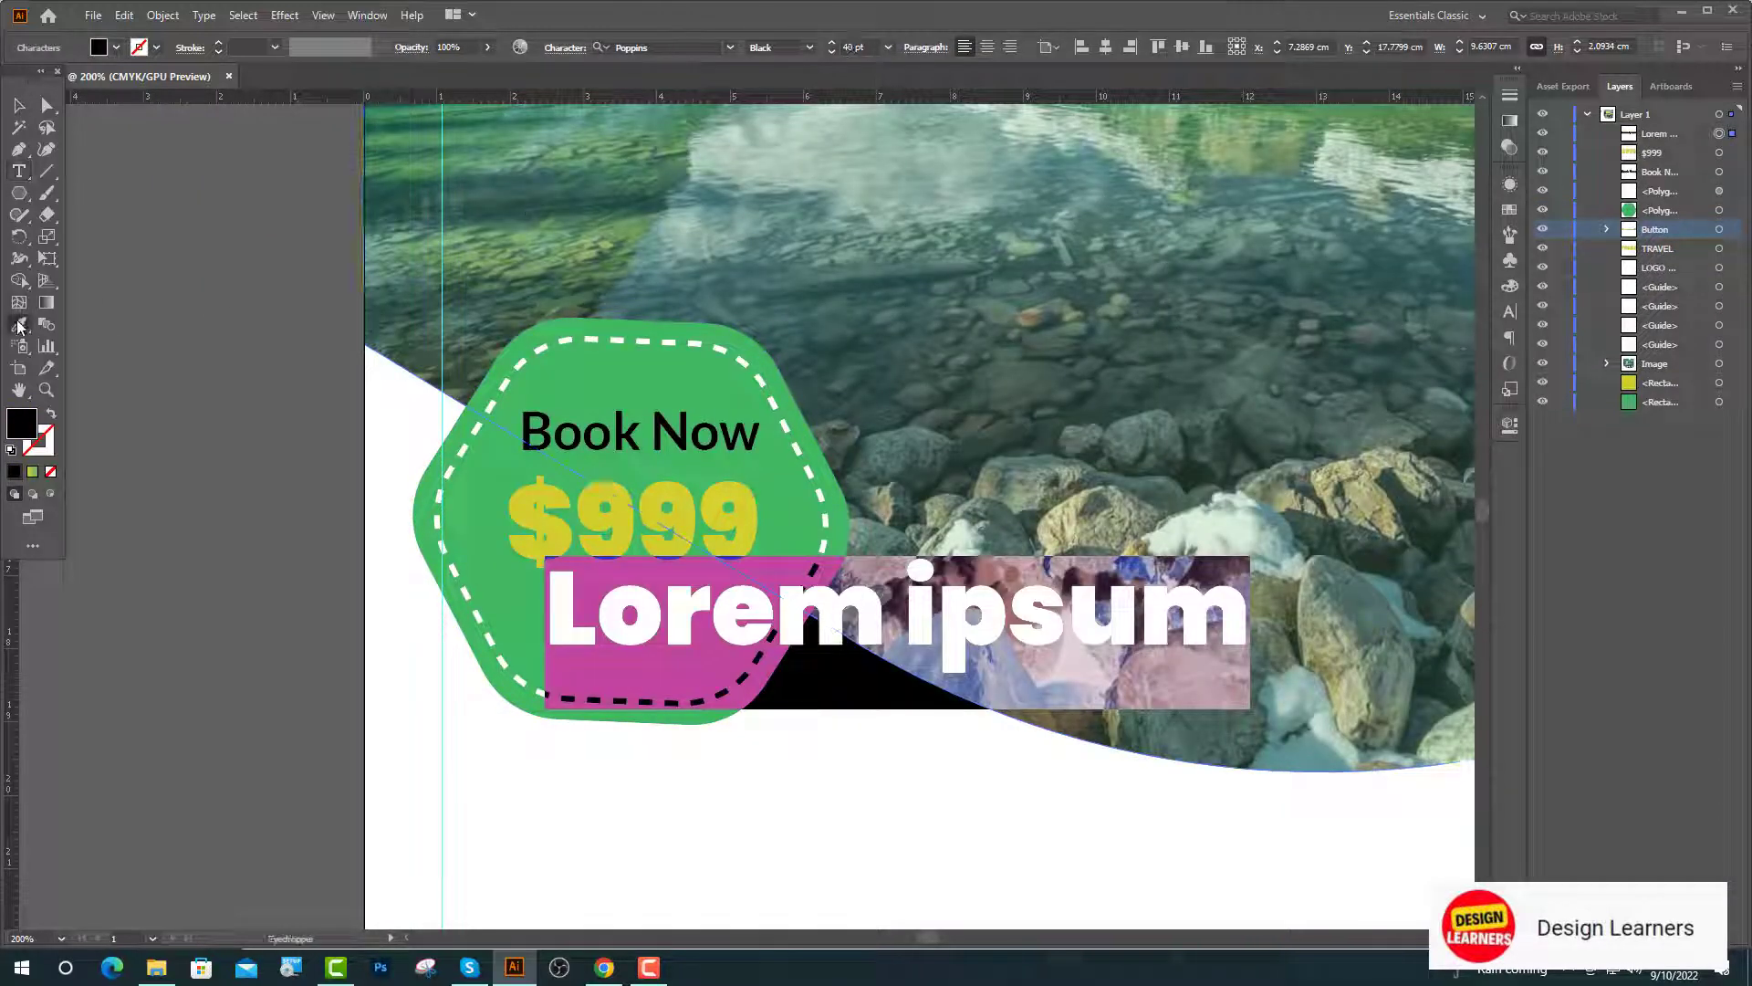
click(531, 442)
text(t)
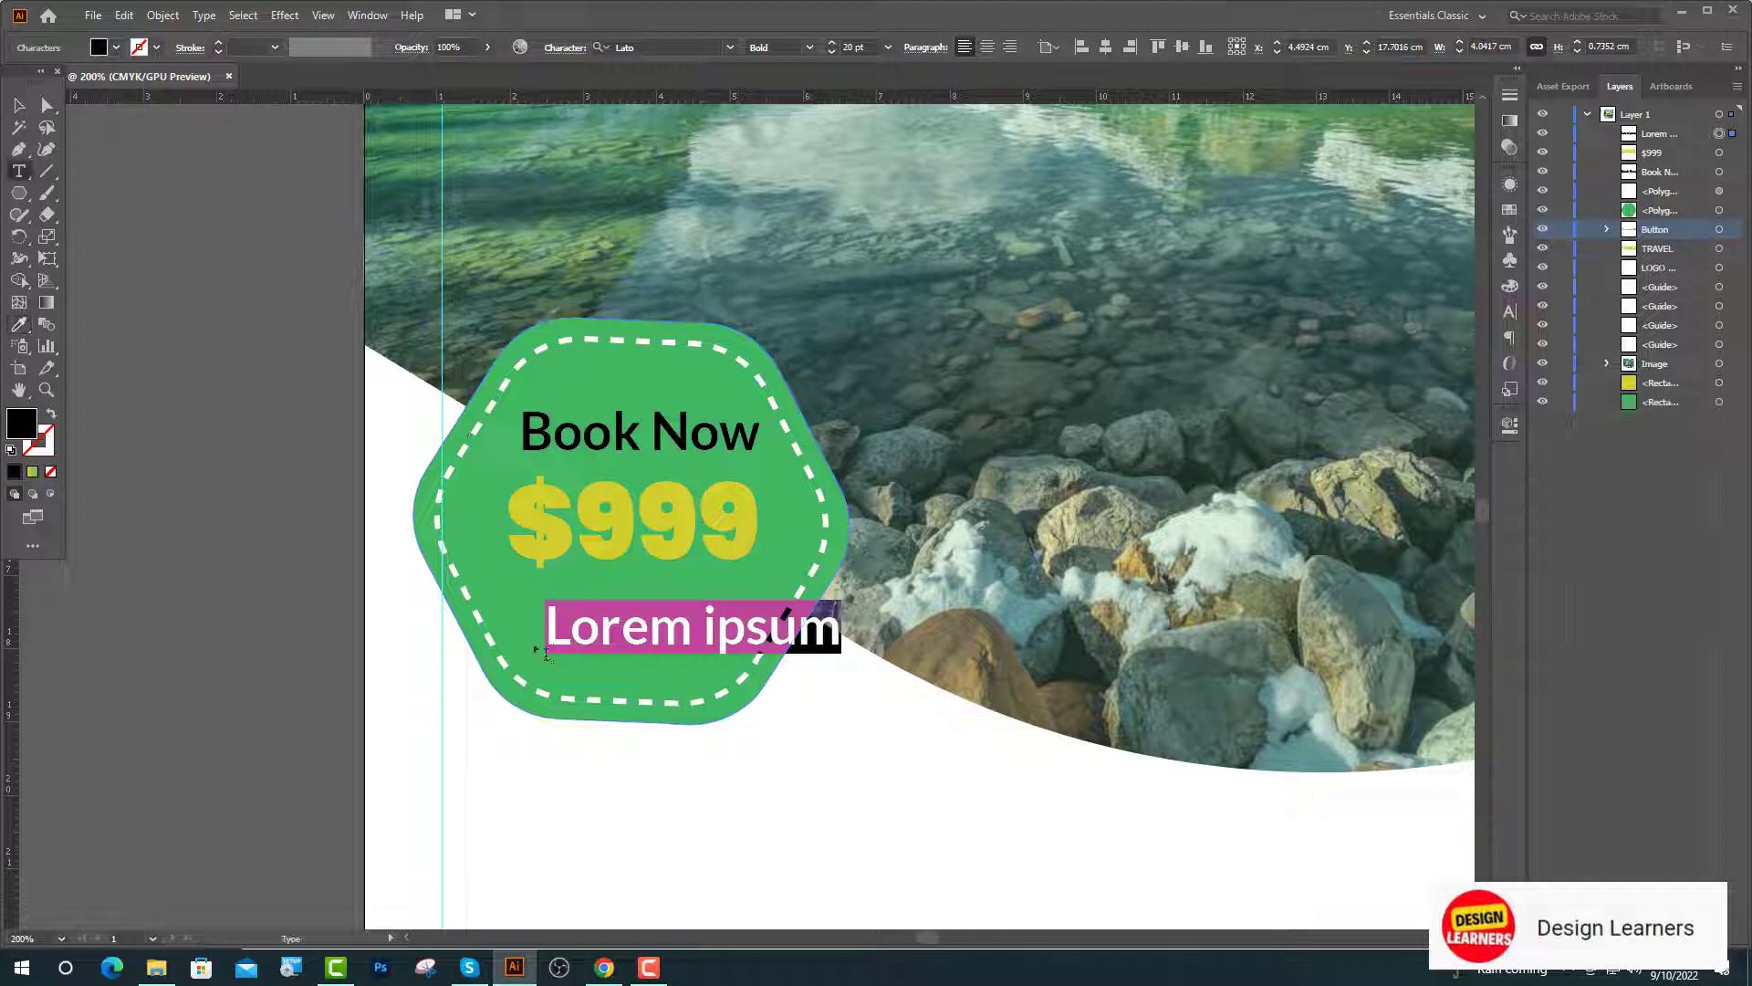
text(Per P)
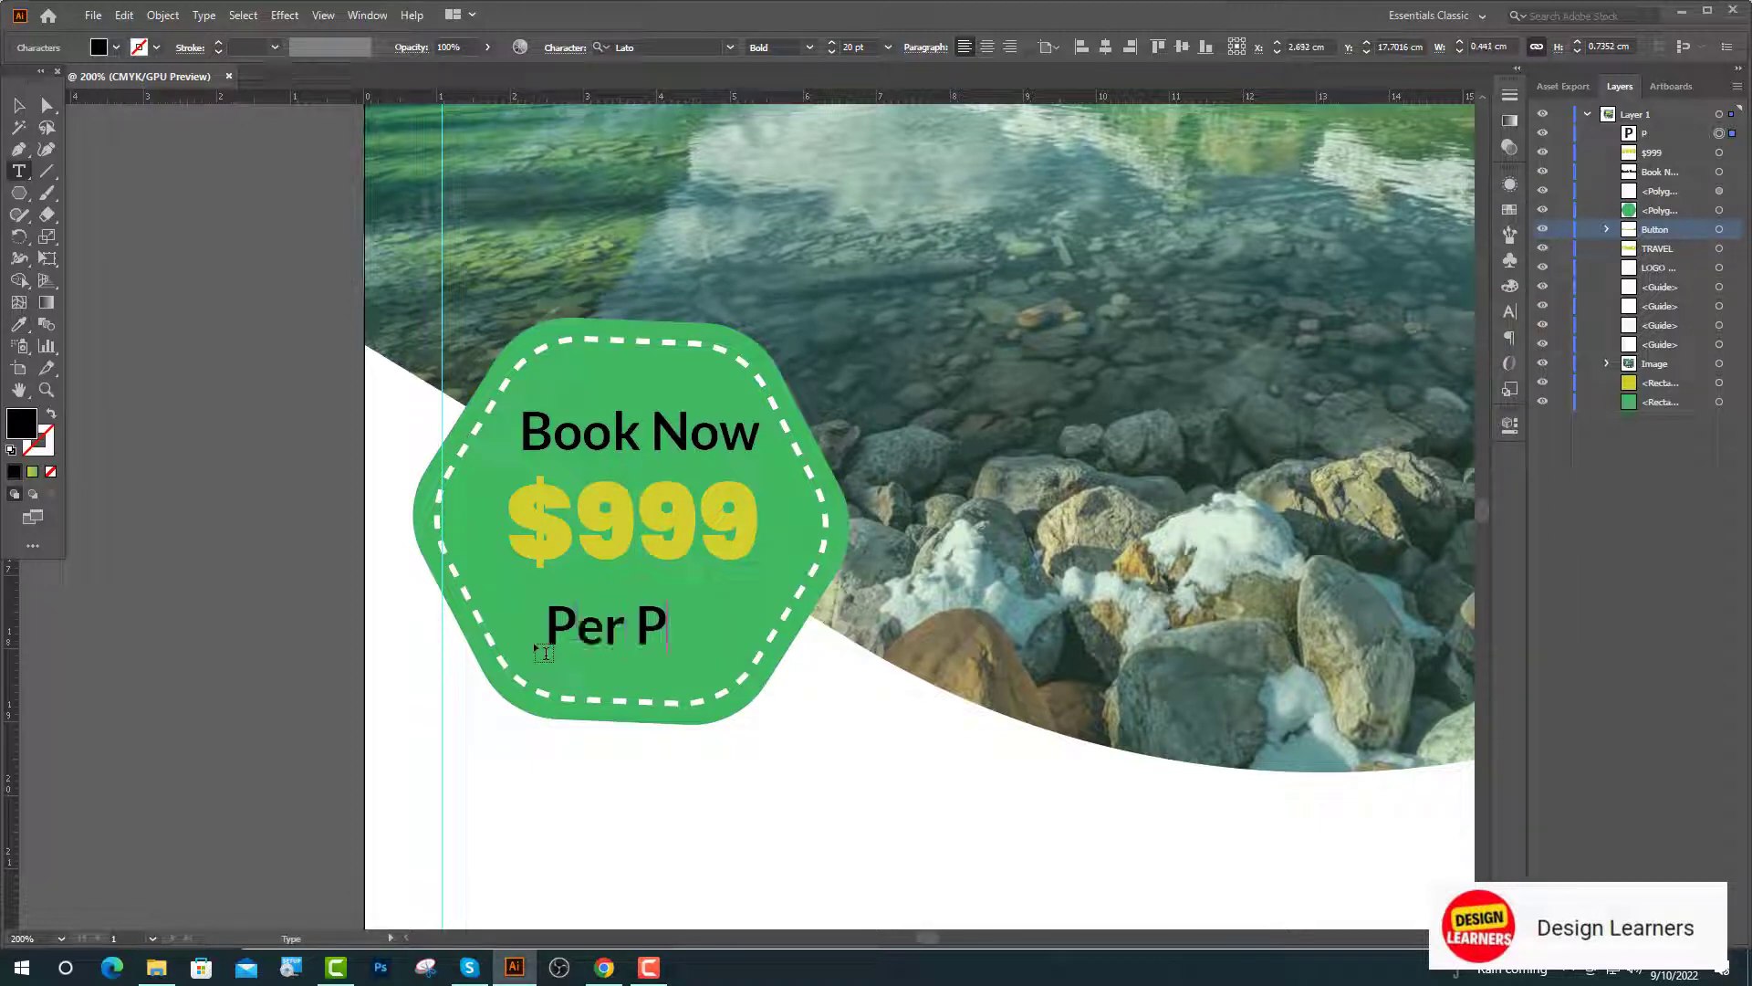
text(erson)
key(Escape)
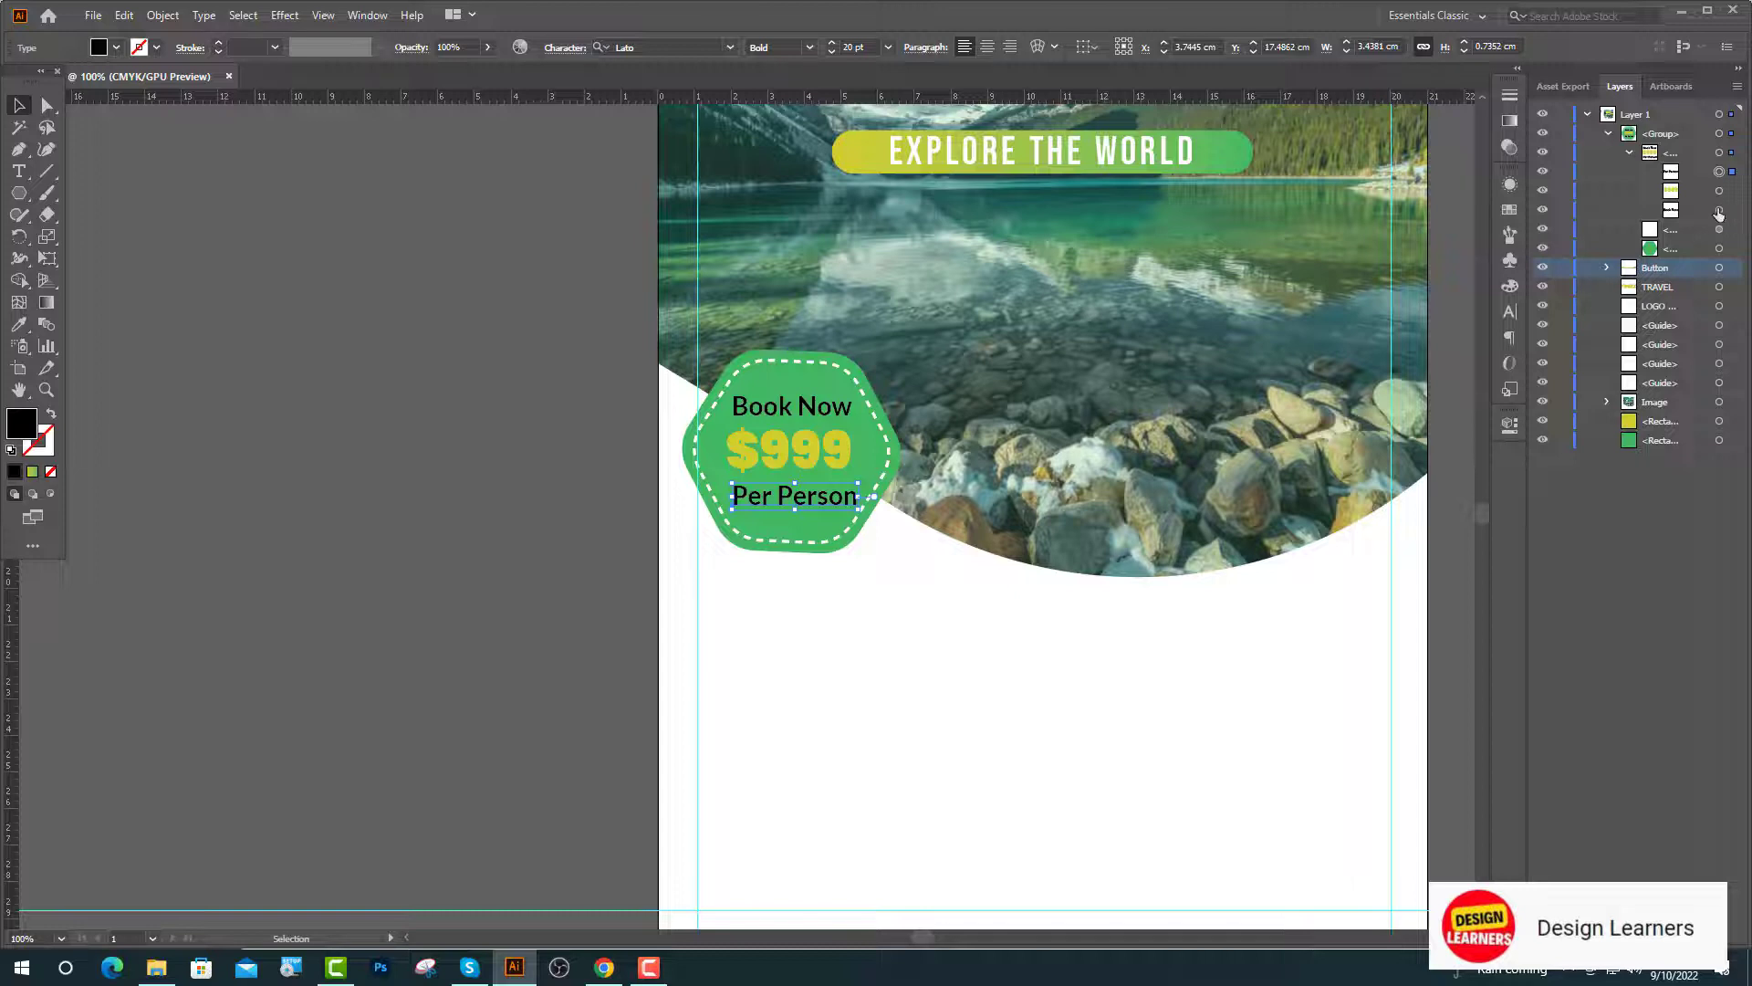
Step: Color the "Book Now" and "Per Person" text white by sampling the white page area
shift+click(1718, 212)
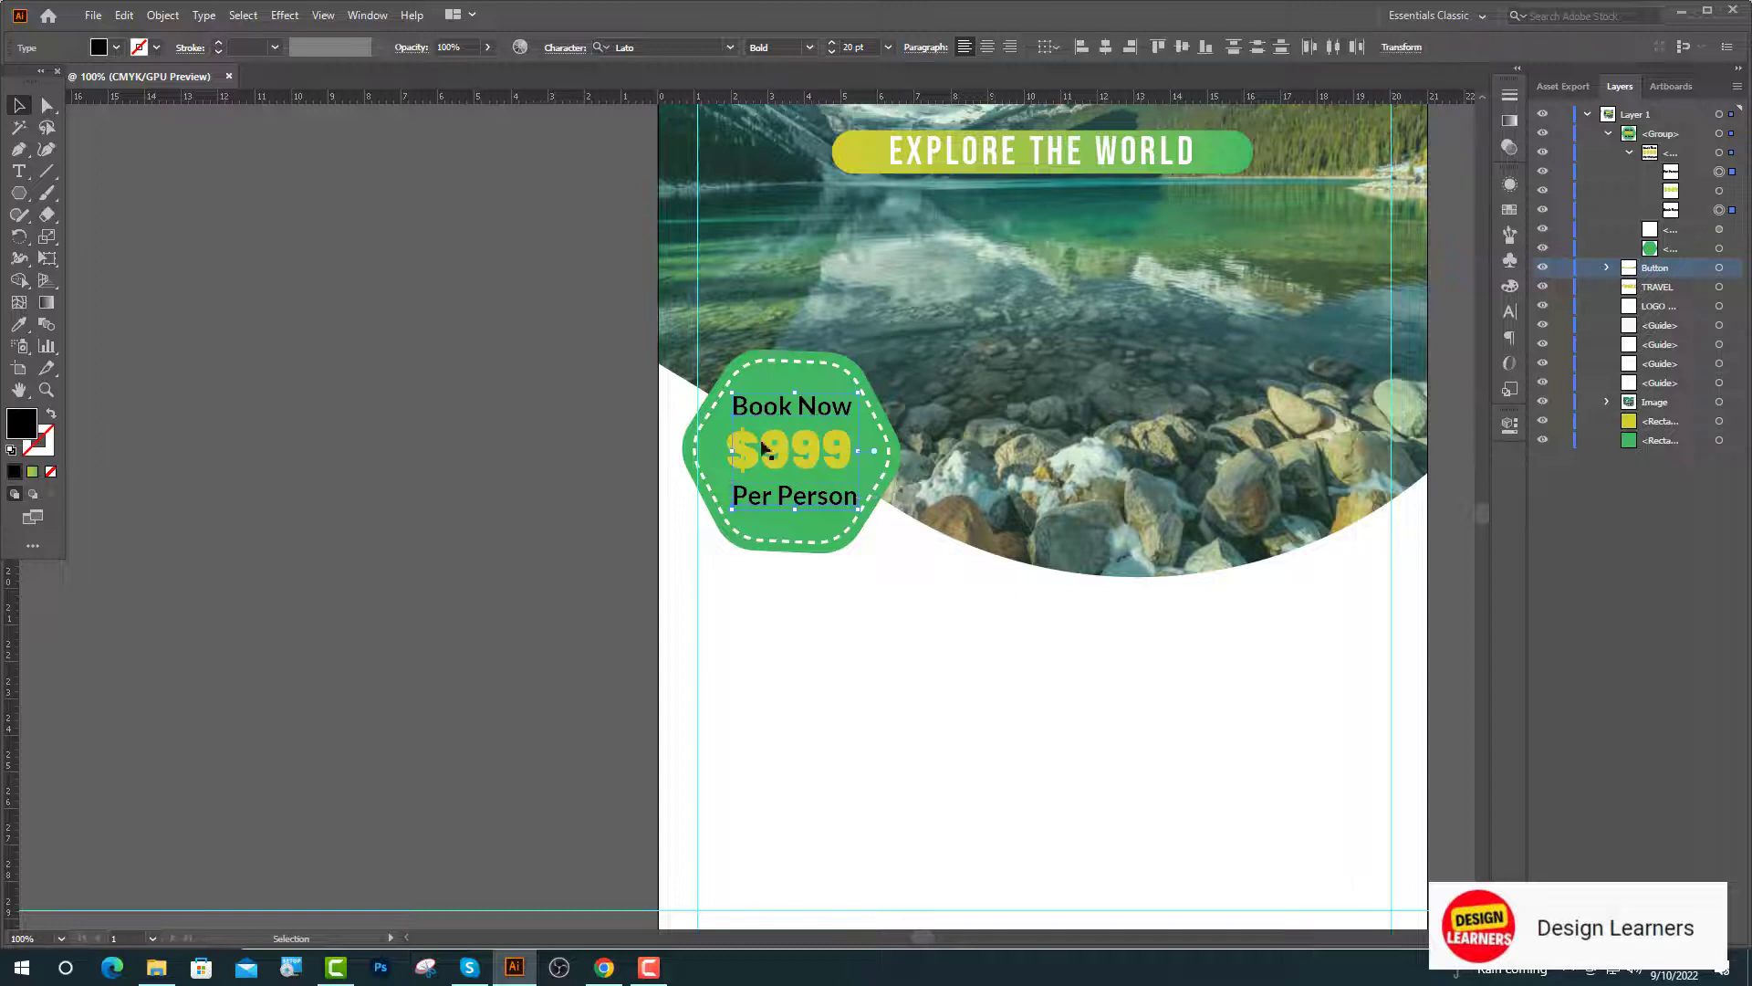
click(18, 327)
click(841, 605)
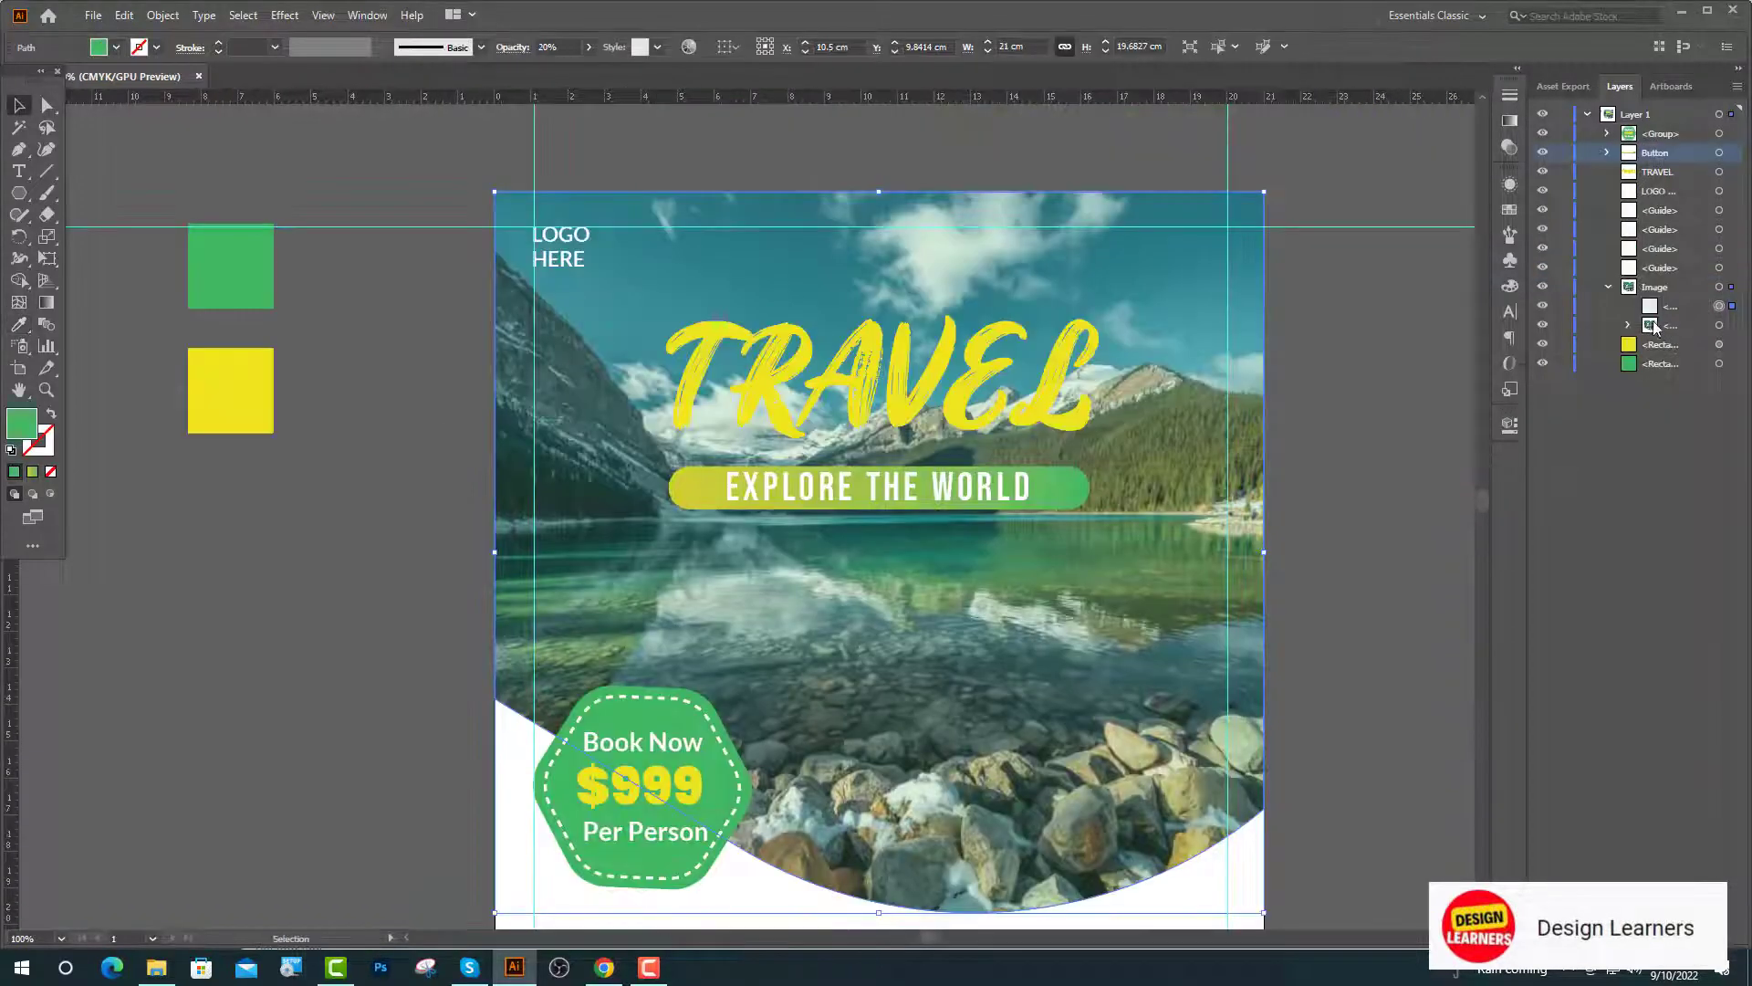
Step: Duplicate the curved green overlay in place over the header photo and set the copy's opacity to 100%
key(ctrl+c)
key(ctrl+f)
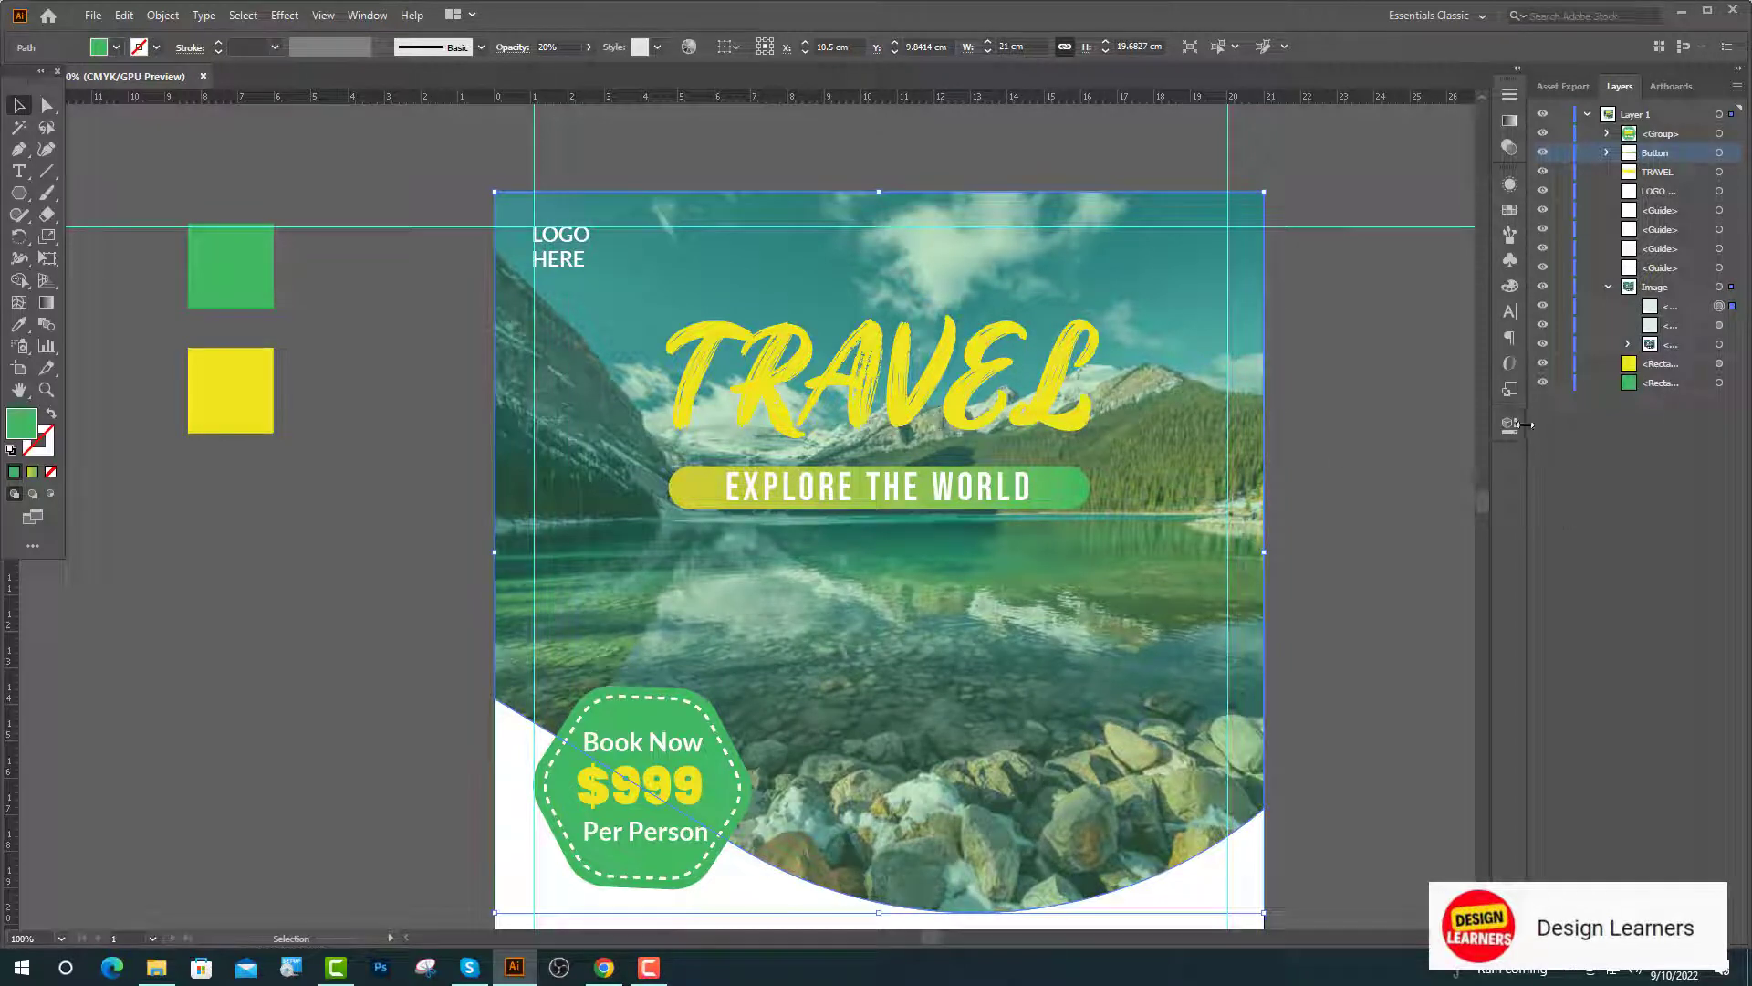
click(1511, 426)
click(1354, 465)
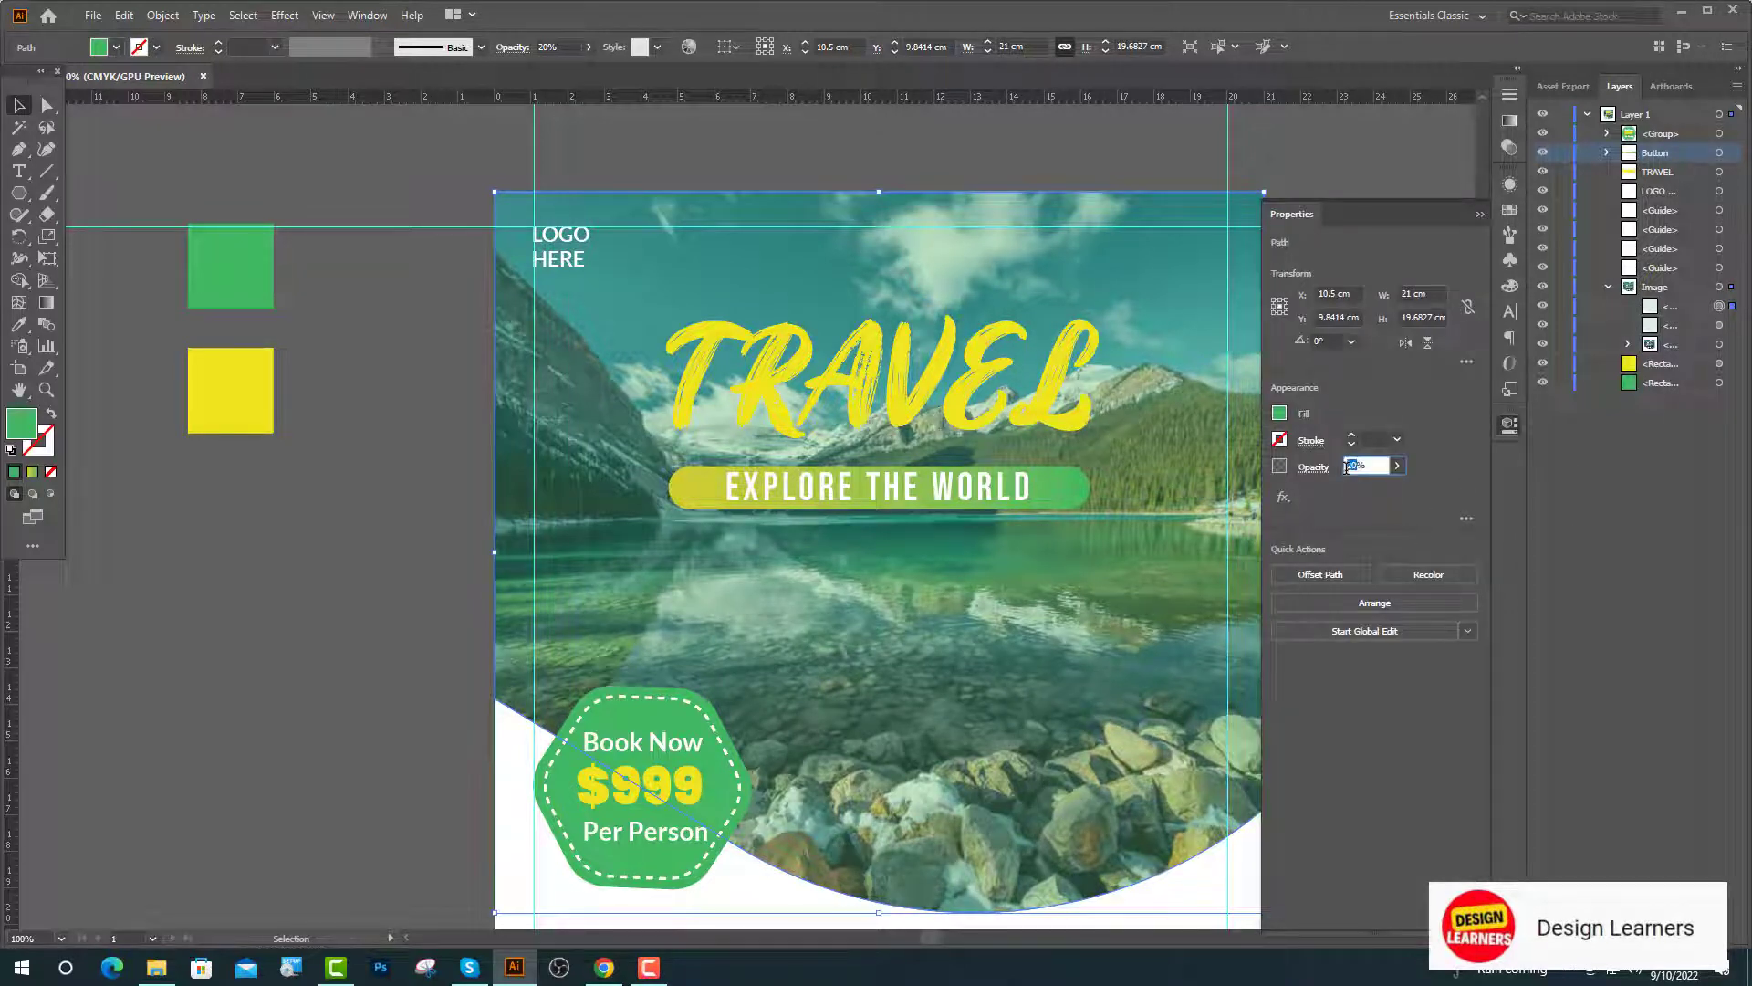
text(100)
key(Return)
click(1479, 215)
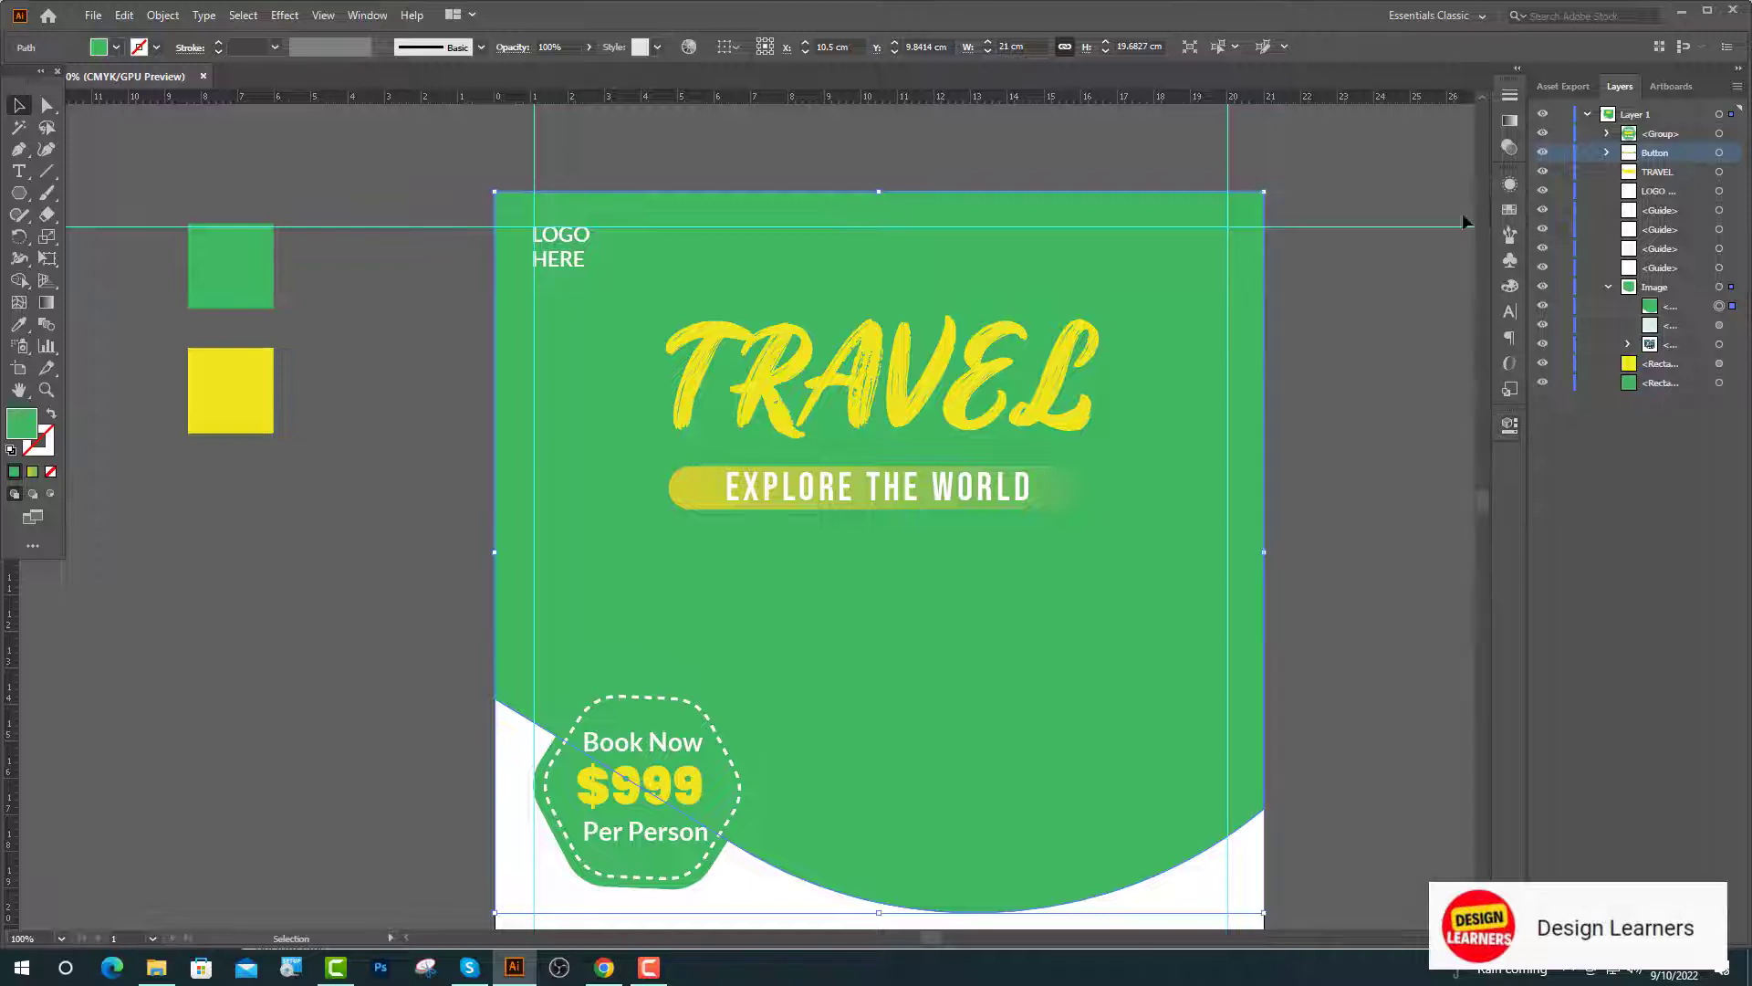
Step: Delete the two upper corner anchor points of the opaque green copy, leaving only its lower curved part
click(47, 106)
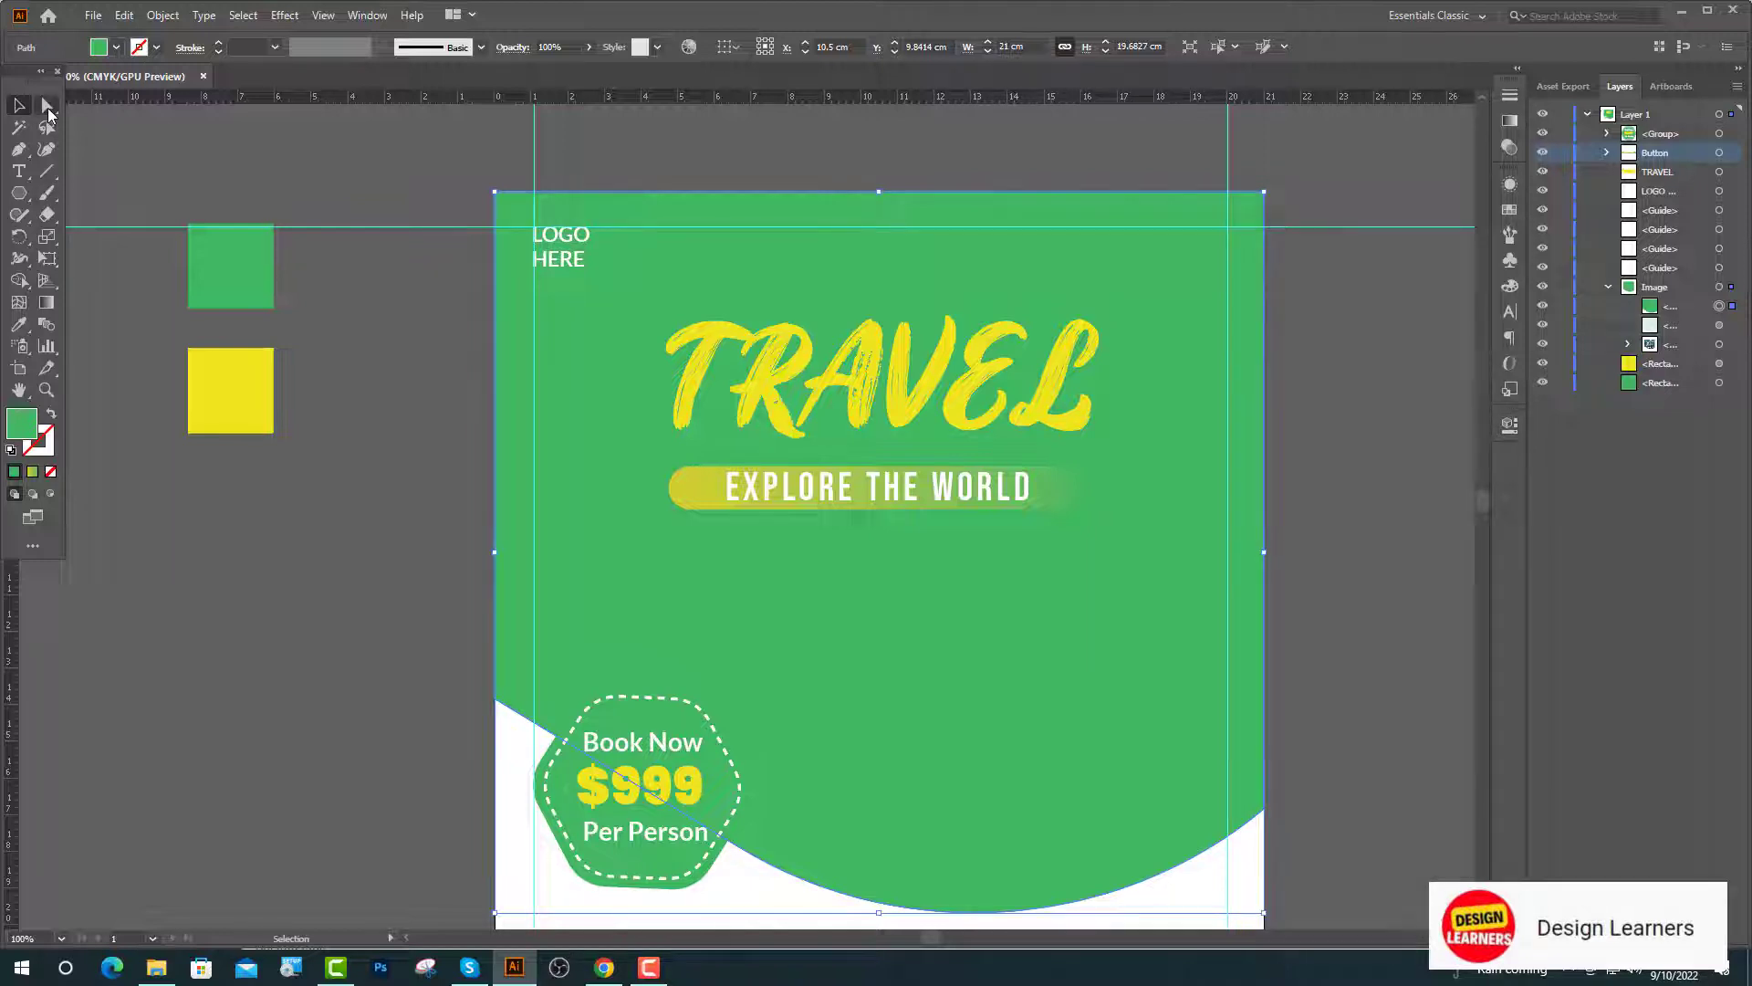
click(371, 651)
click(493, 650)
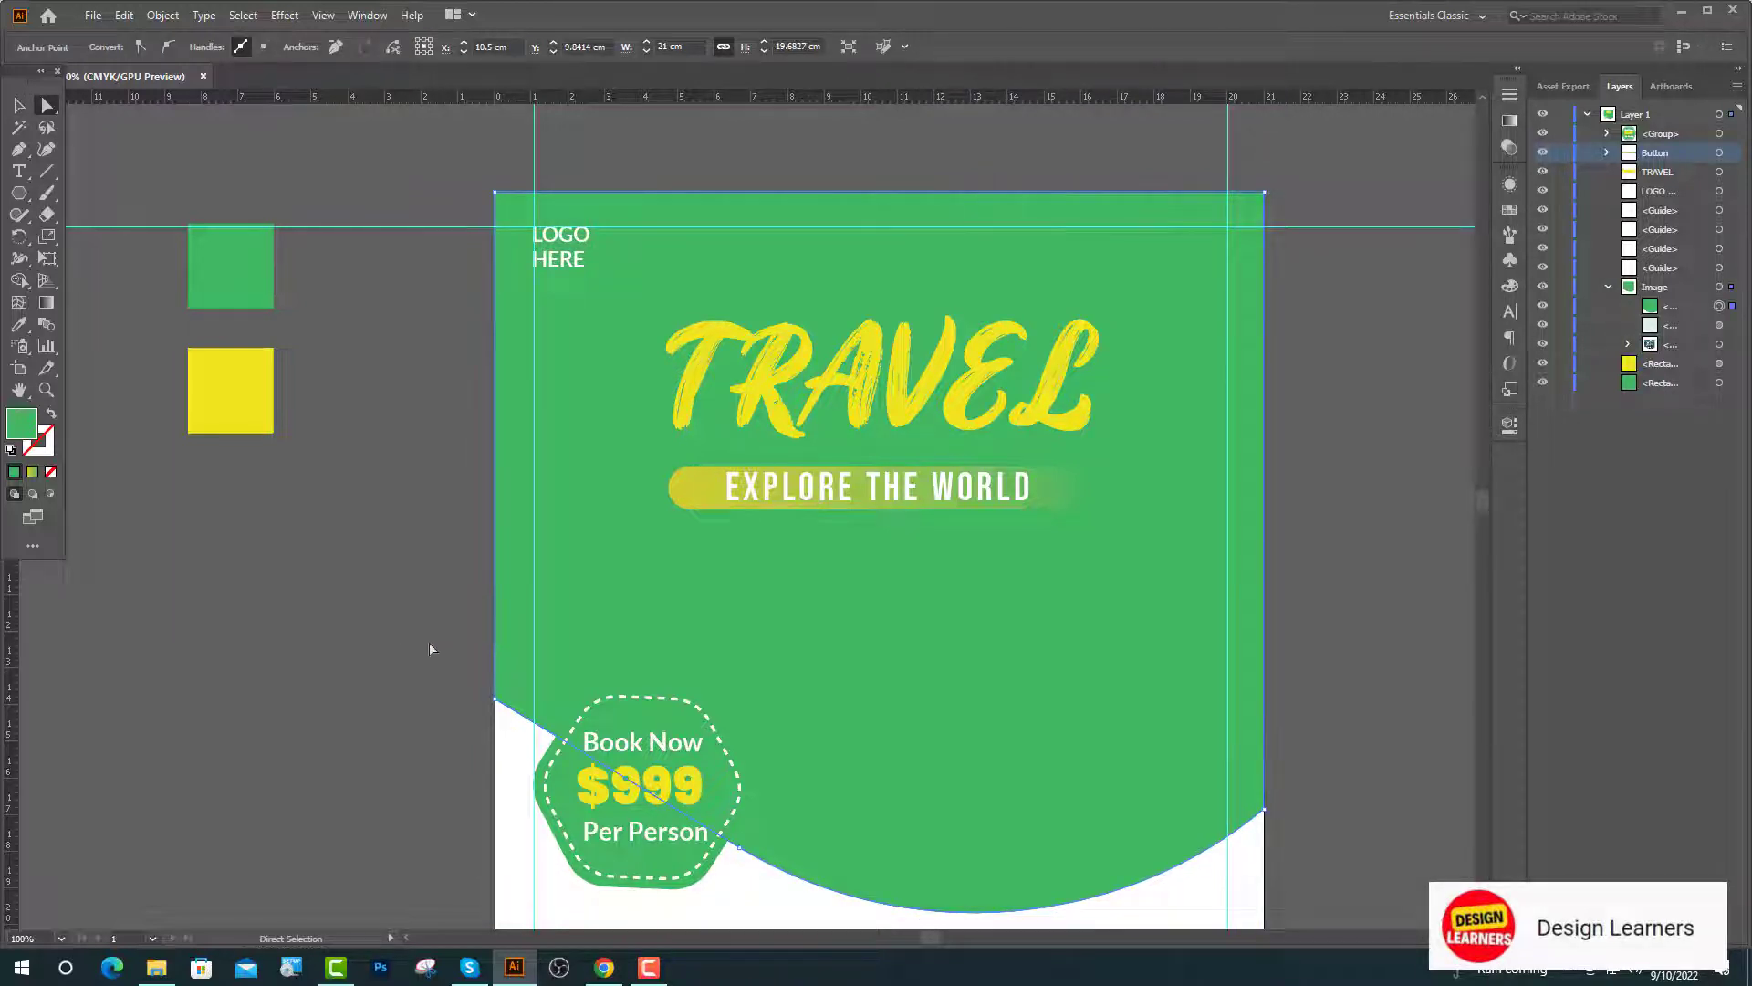
click(495, 191)
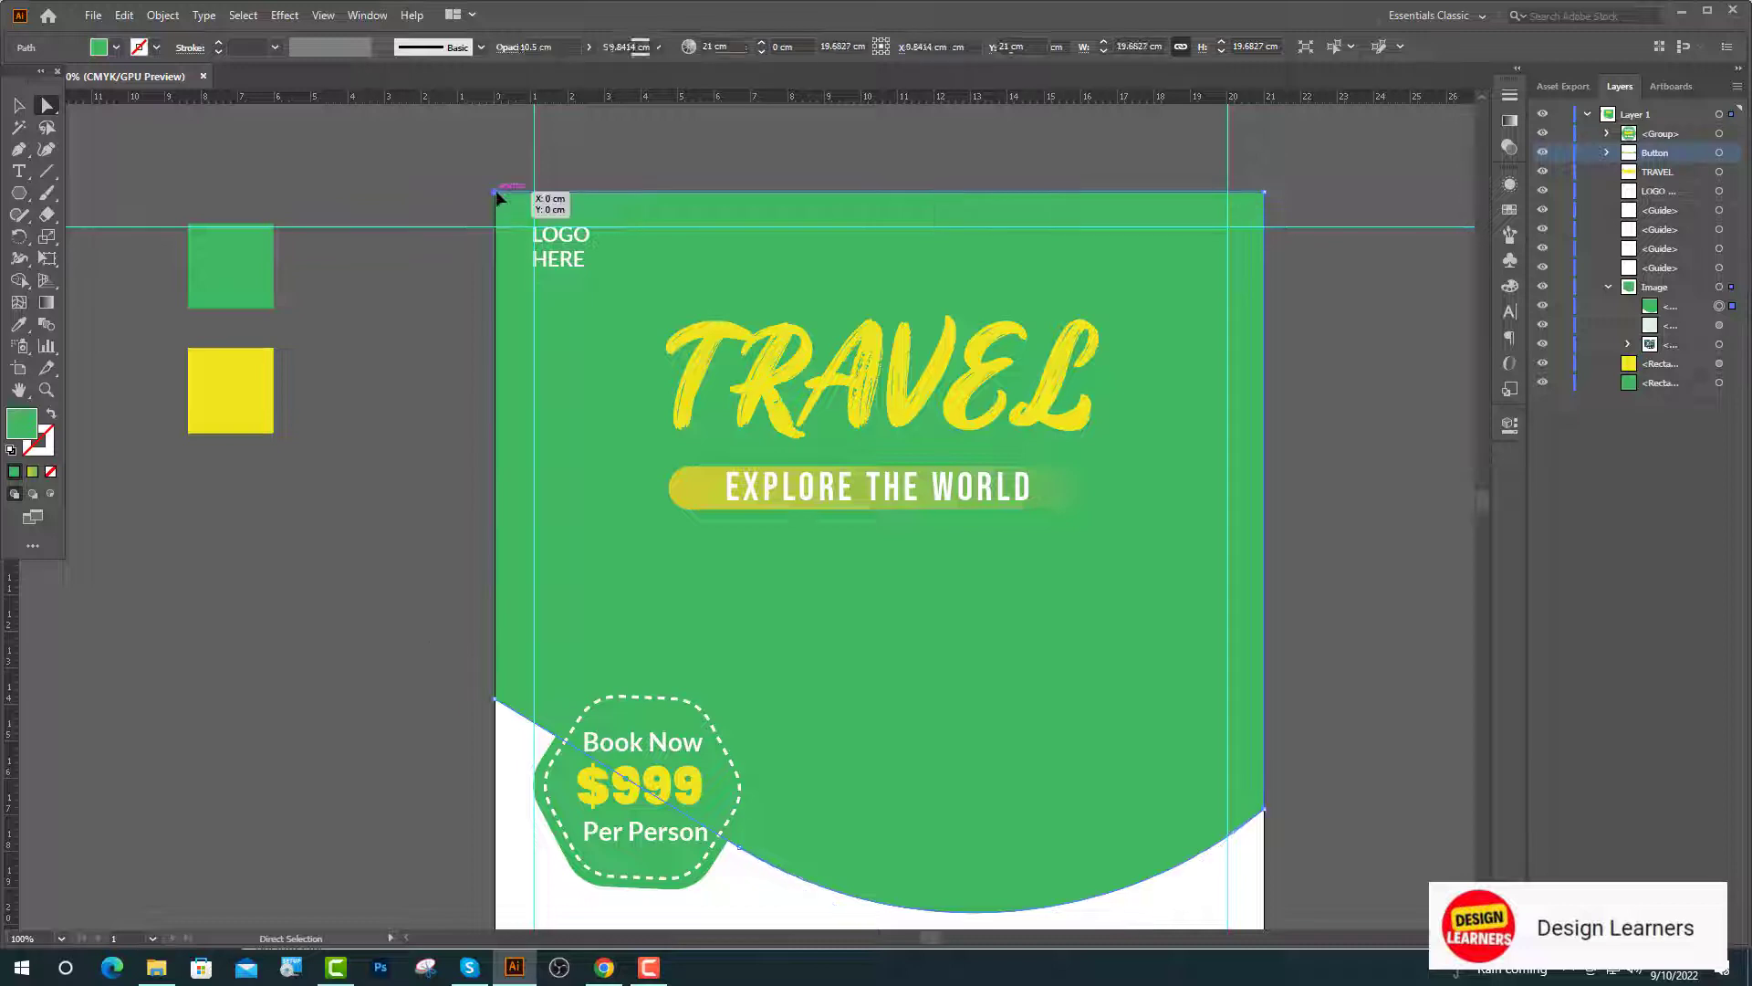
key(Delete)
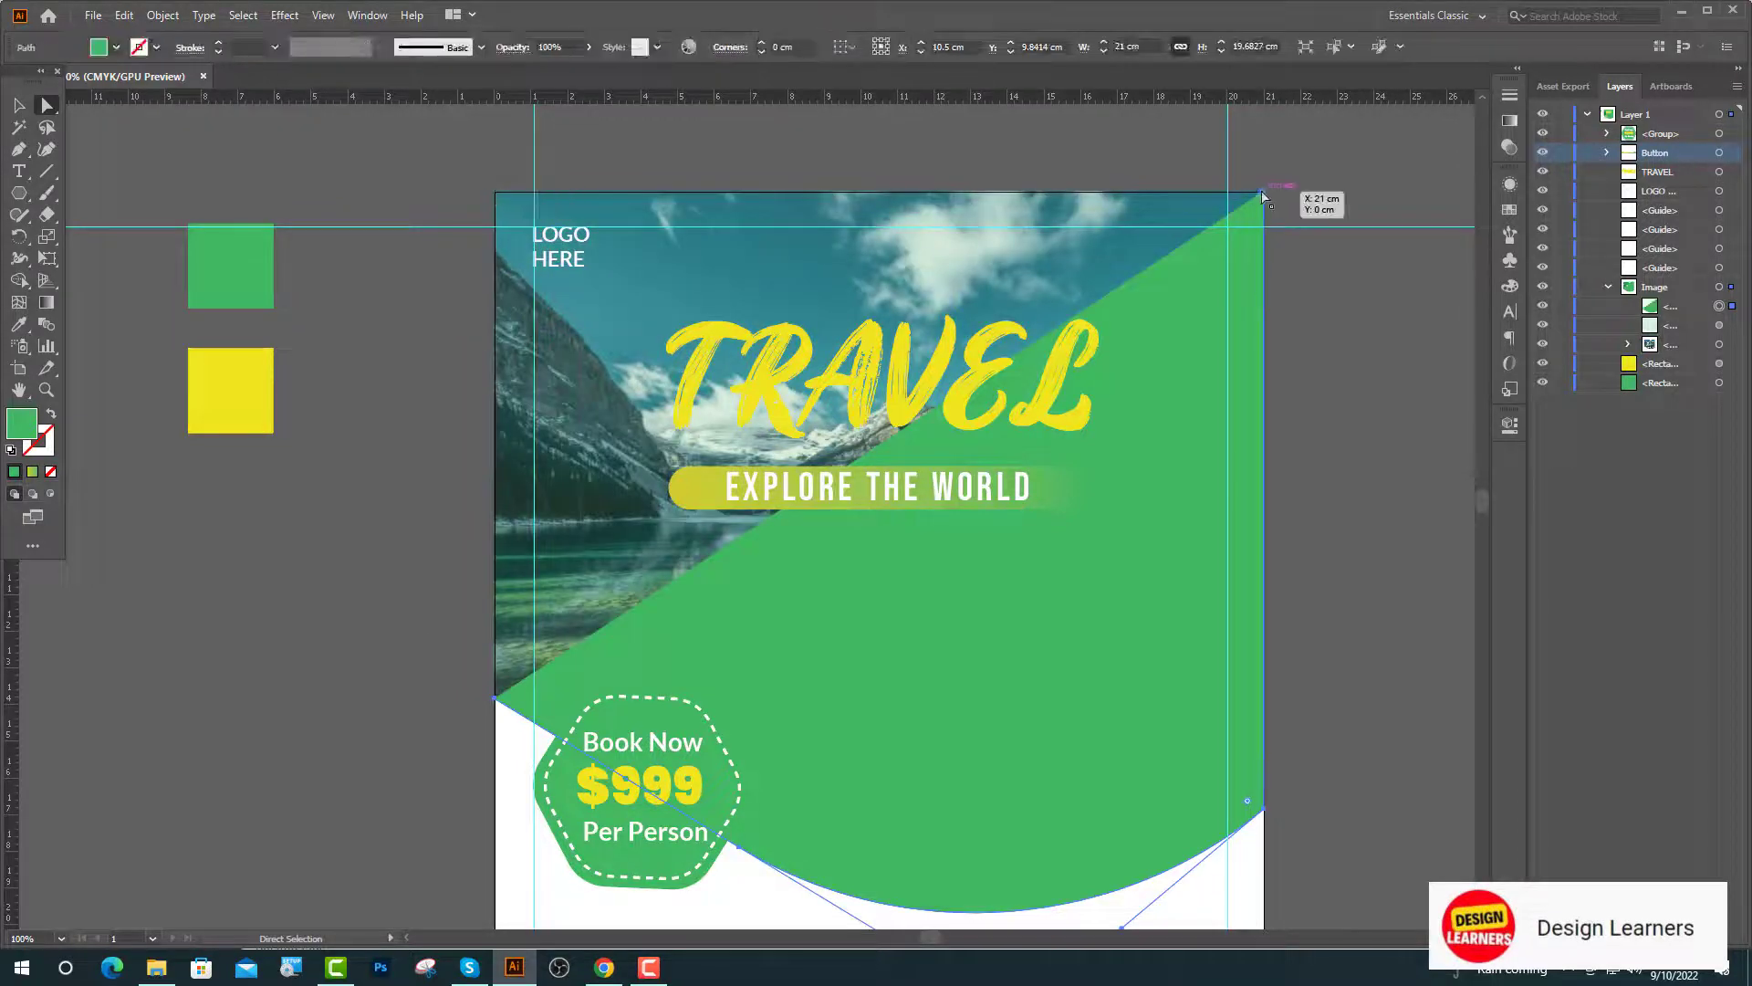
click(1265, 192)
key(Delete)
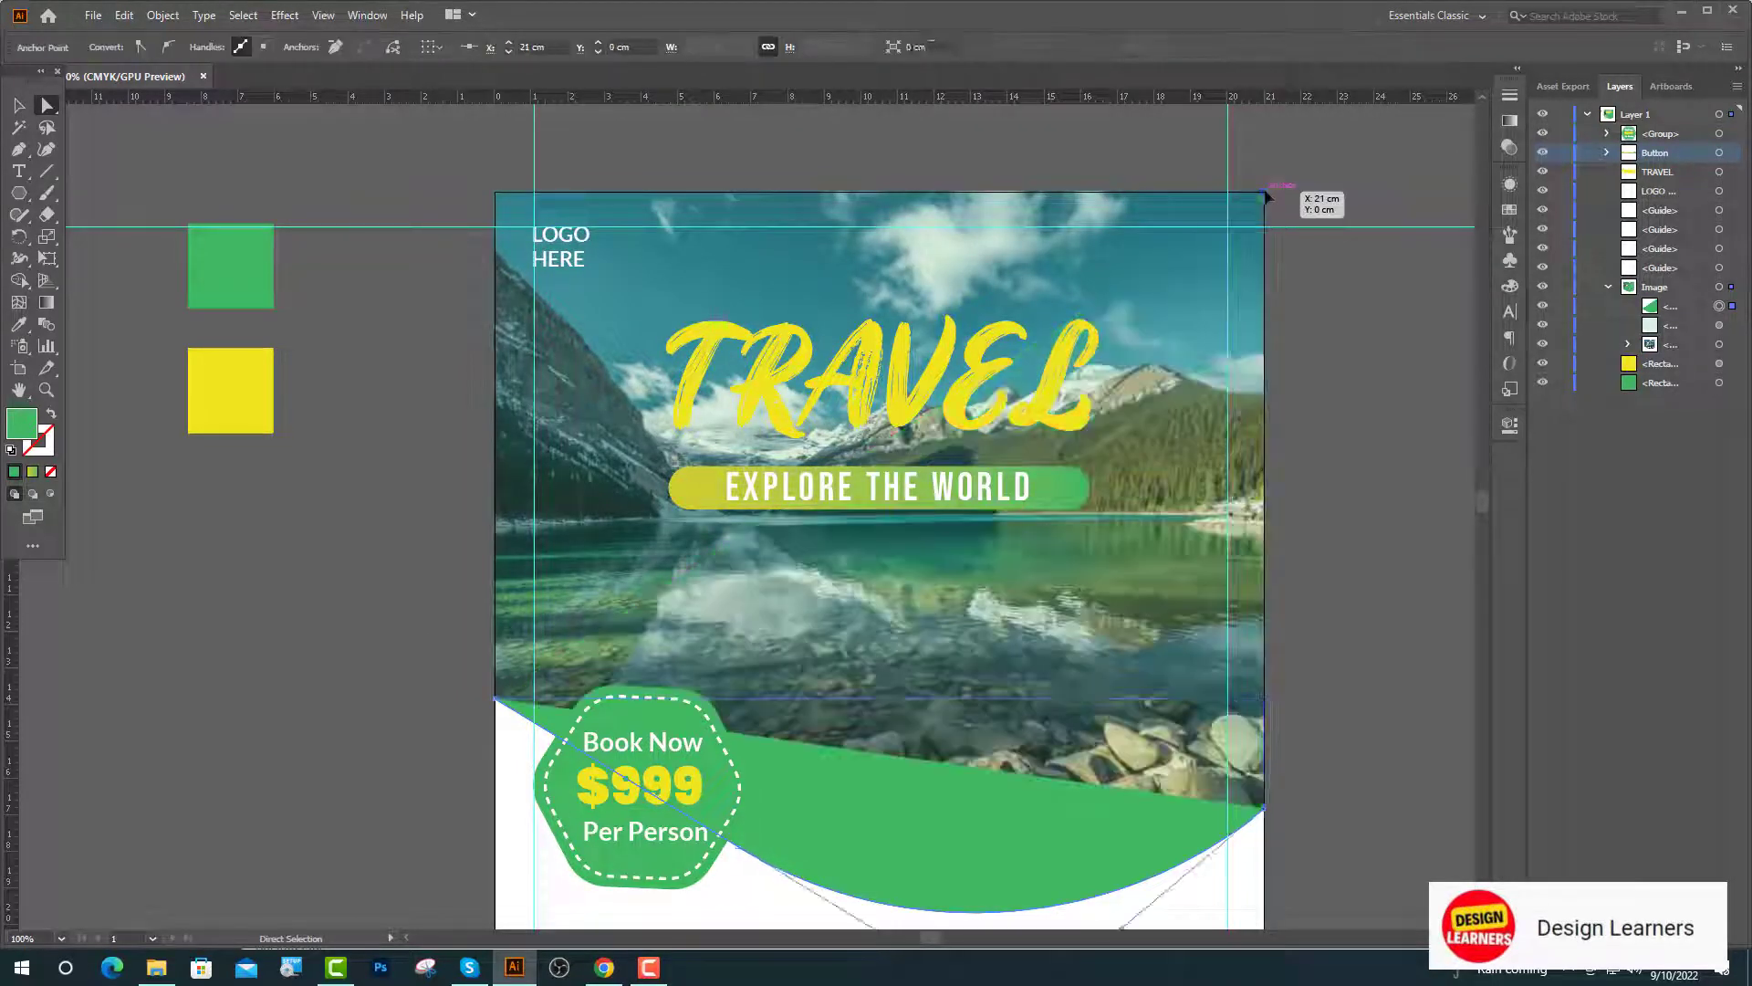
Step: Swap the curved shape's green fill to its stroke and nudge the line up above the photo's lower edge
key(v)
click(50, 415)
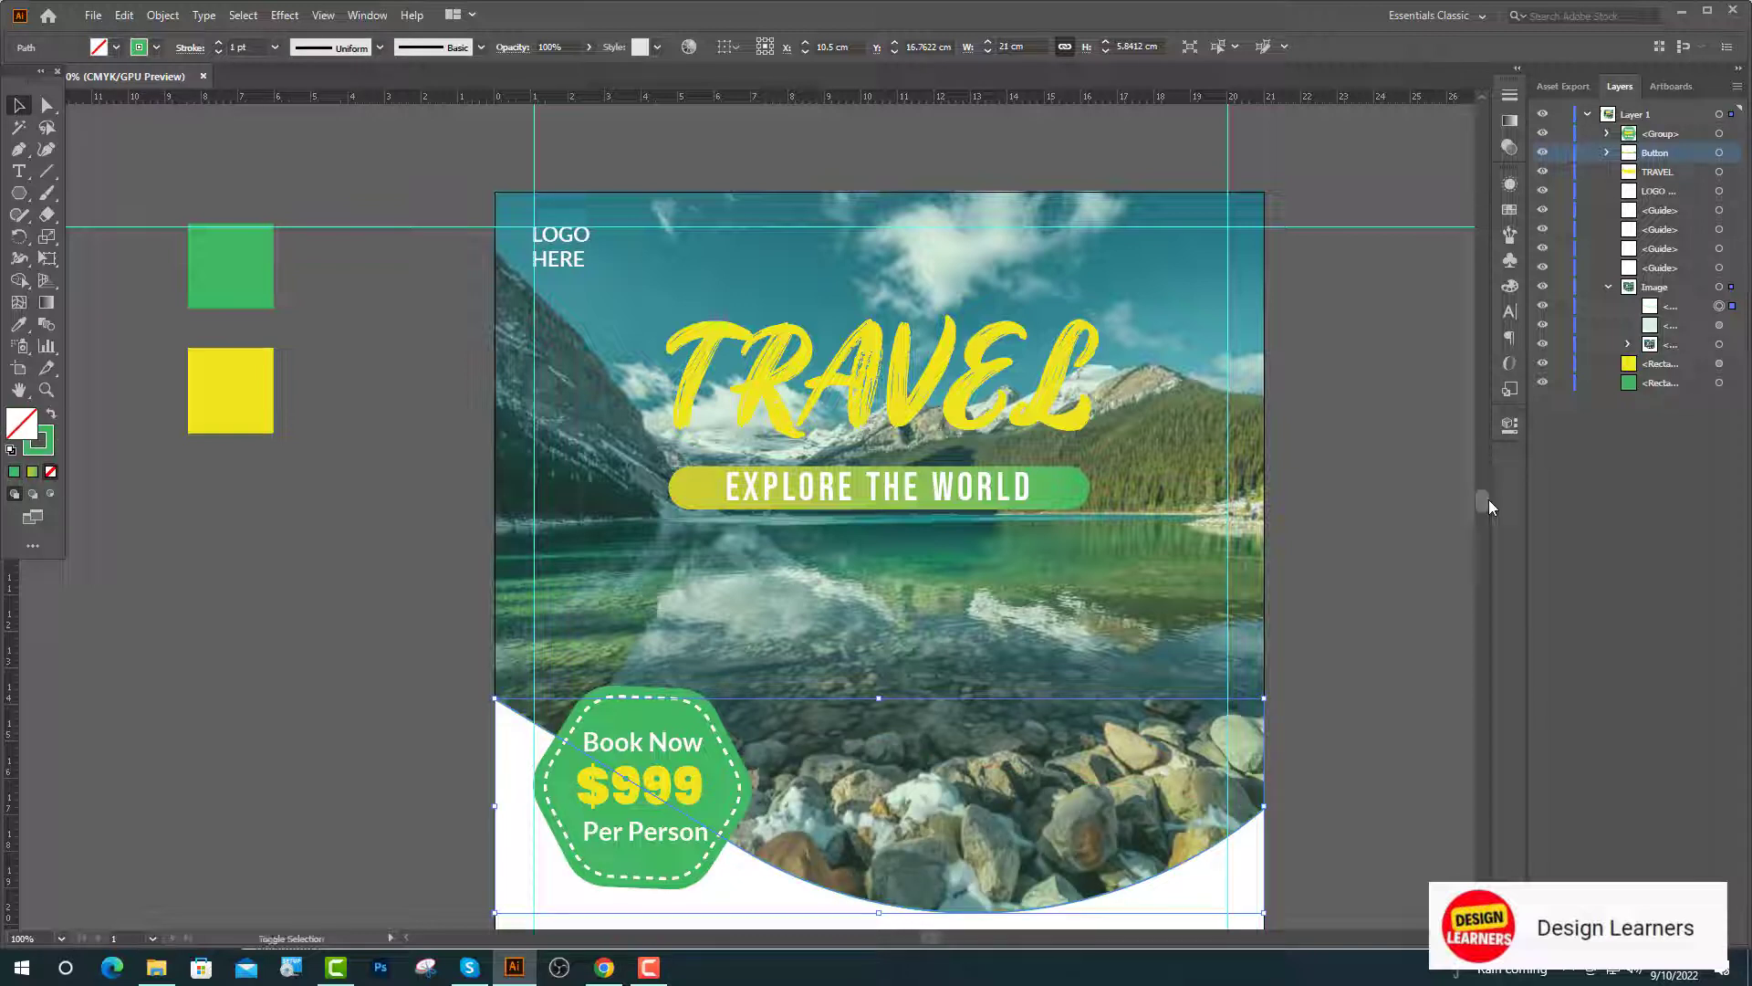
key(Up)
key(Up)
key(Up)
key(Up)
key(Up)
key(Up)
key(Up)
key(Up)
key(Up)
key(Up)
key(Up)
key(Up)
key(Up)
key(Up)
key(Up)
key(Up)
key(Up)
key(Up)
key(Up)
key(Up)
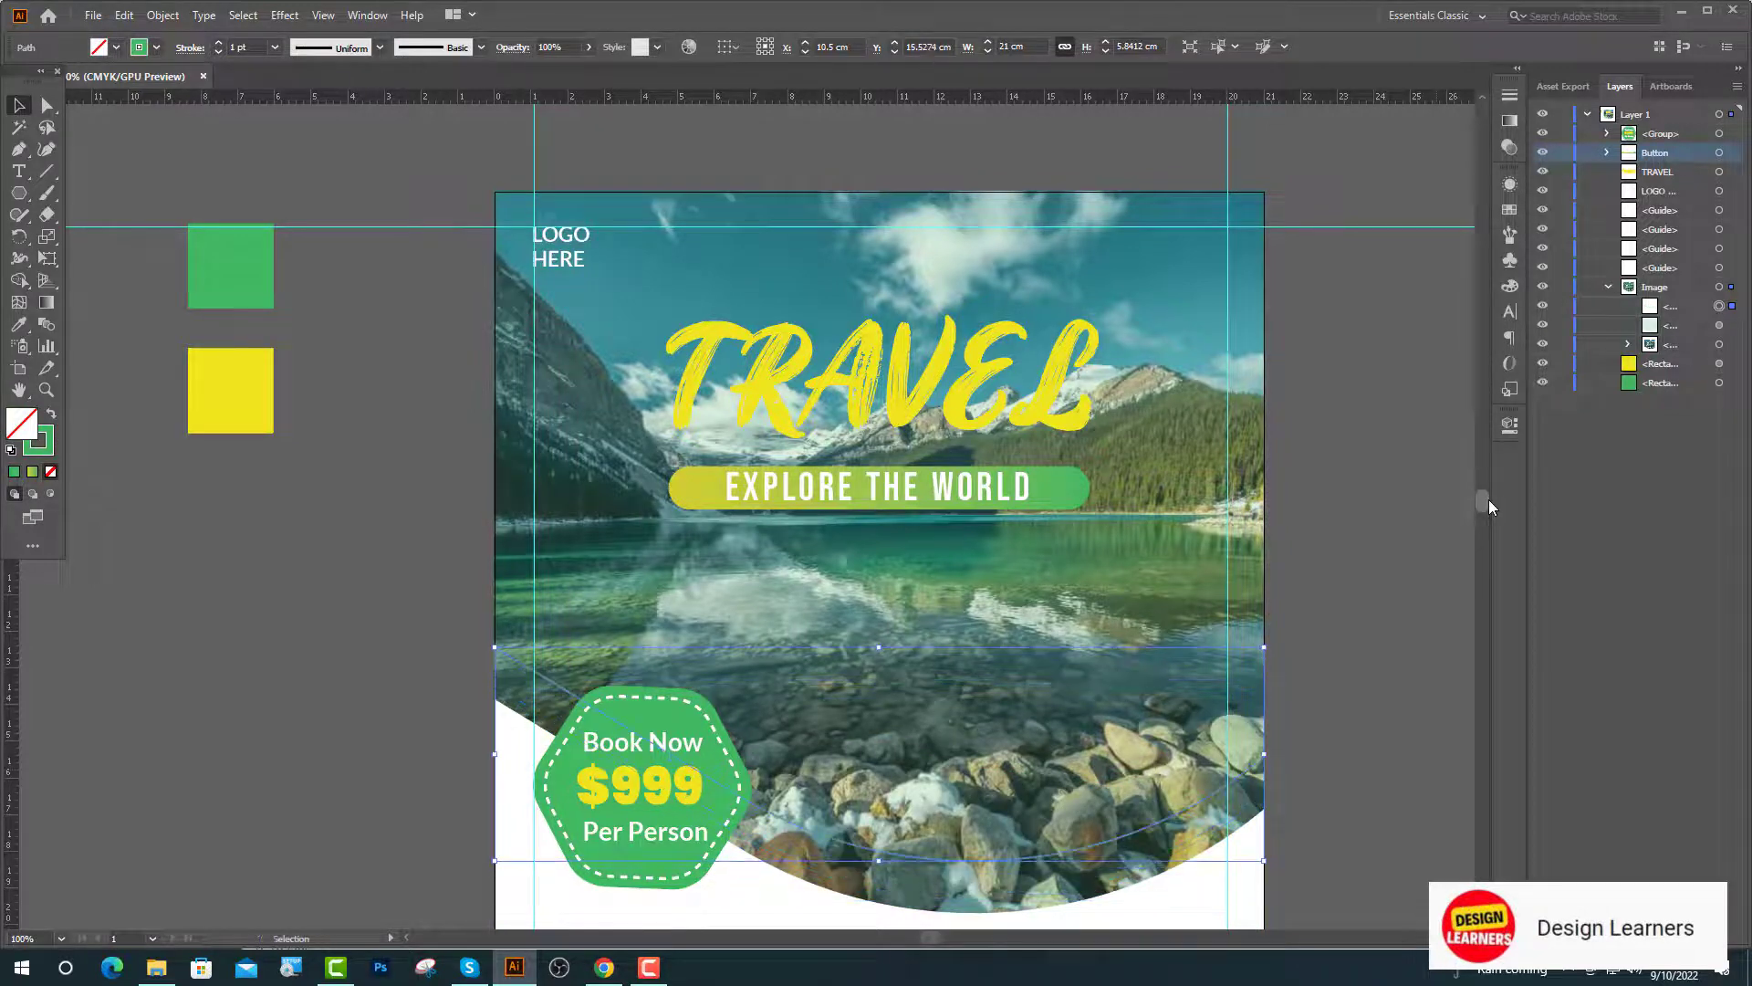
key(Up)
key(Up)
key(Up)
key(Up)
key(Up)
Step: Set the curved line's stroke weight to 15 pt
text(0)
key(Return)
click(229, 51)
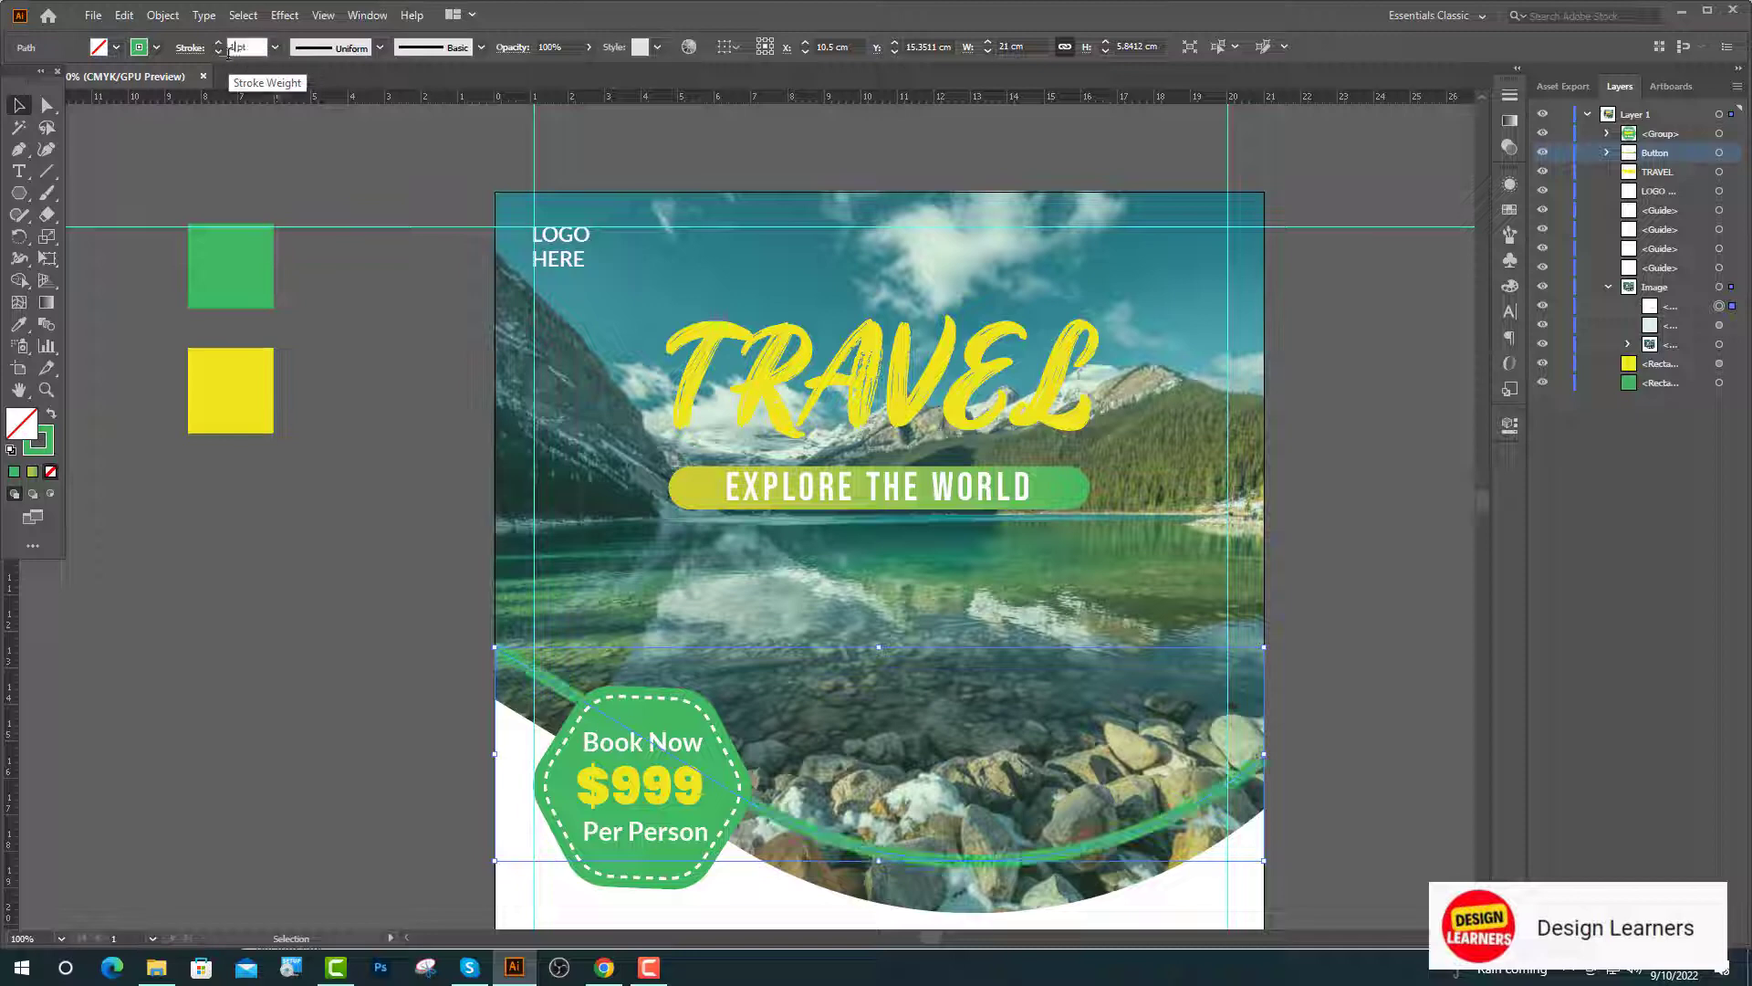
key(ctrl+minus)
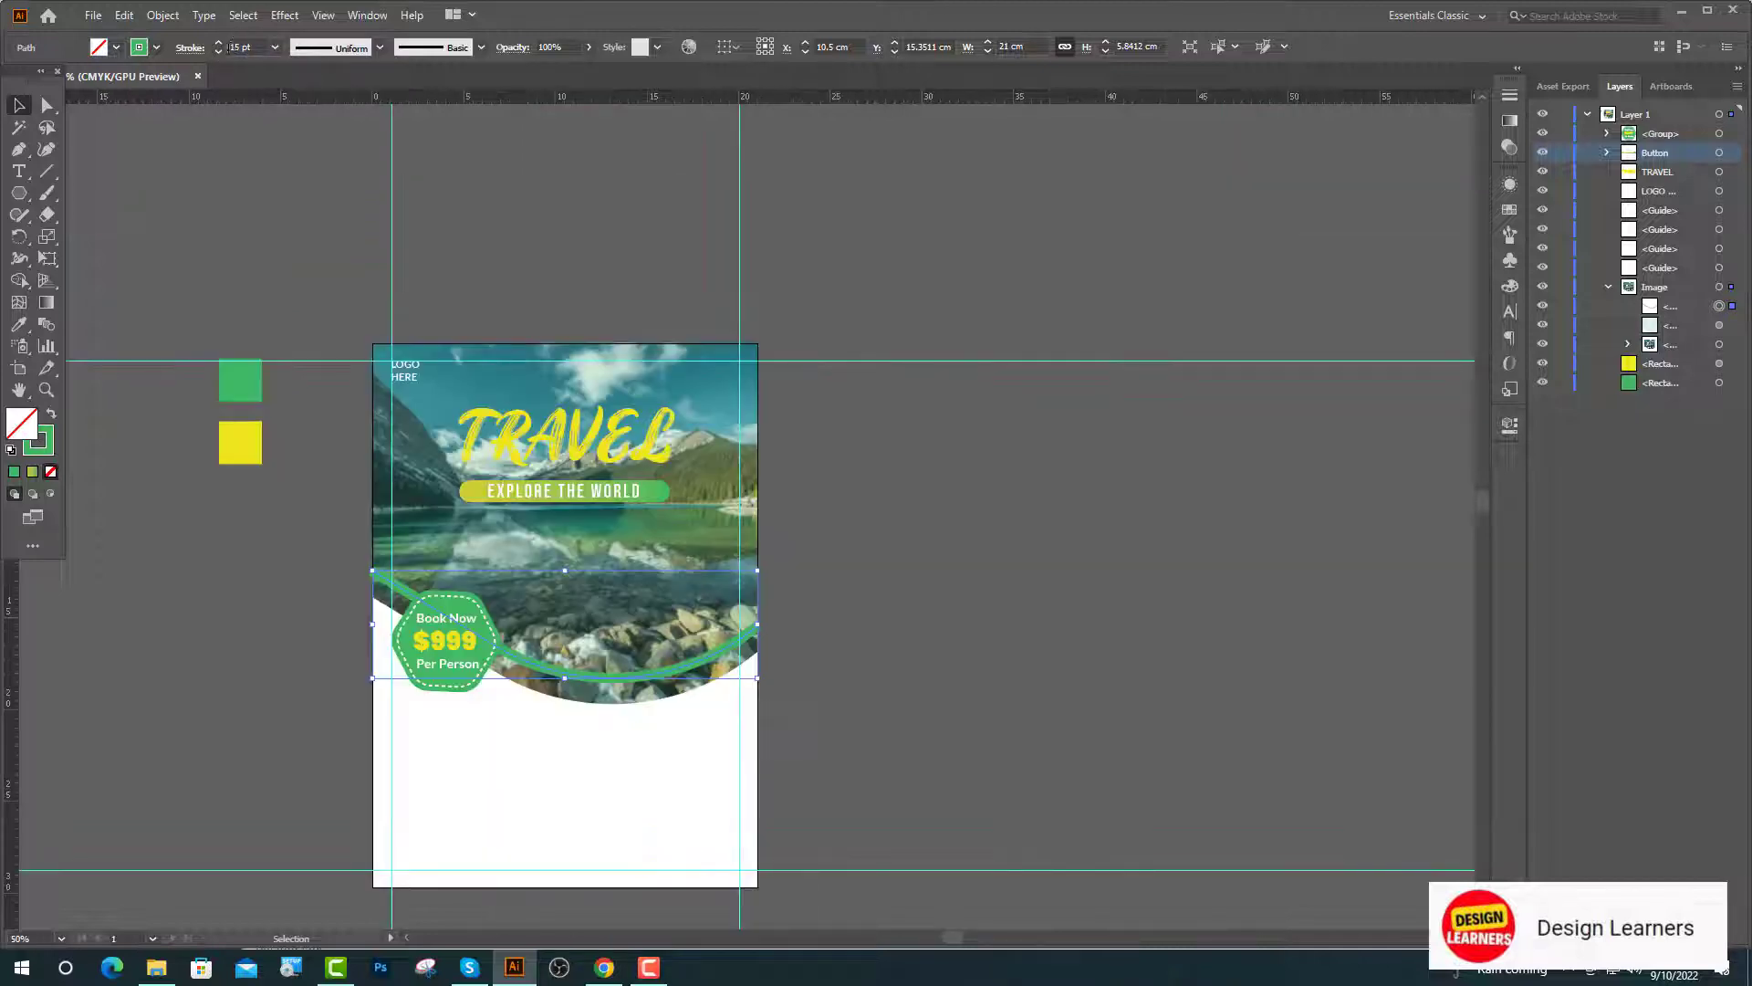
Step: Expand the curved stroke into a filled shape and apply the yellow-to-green linear gradient to it
click(162, 14)
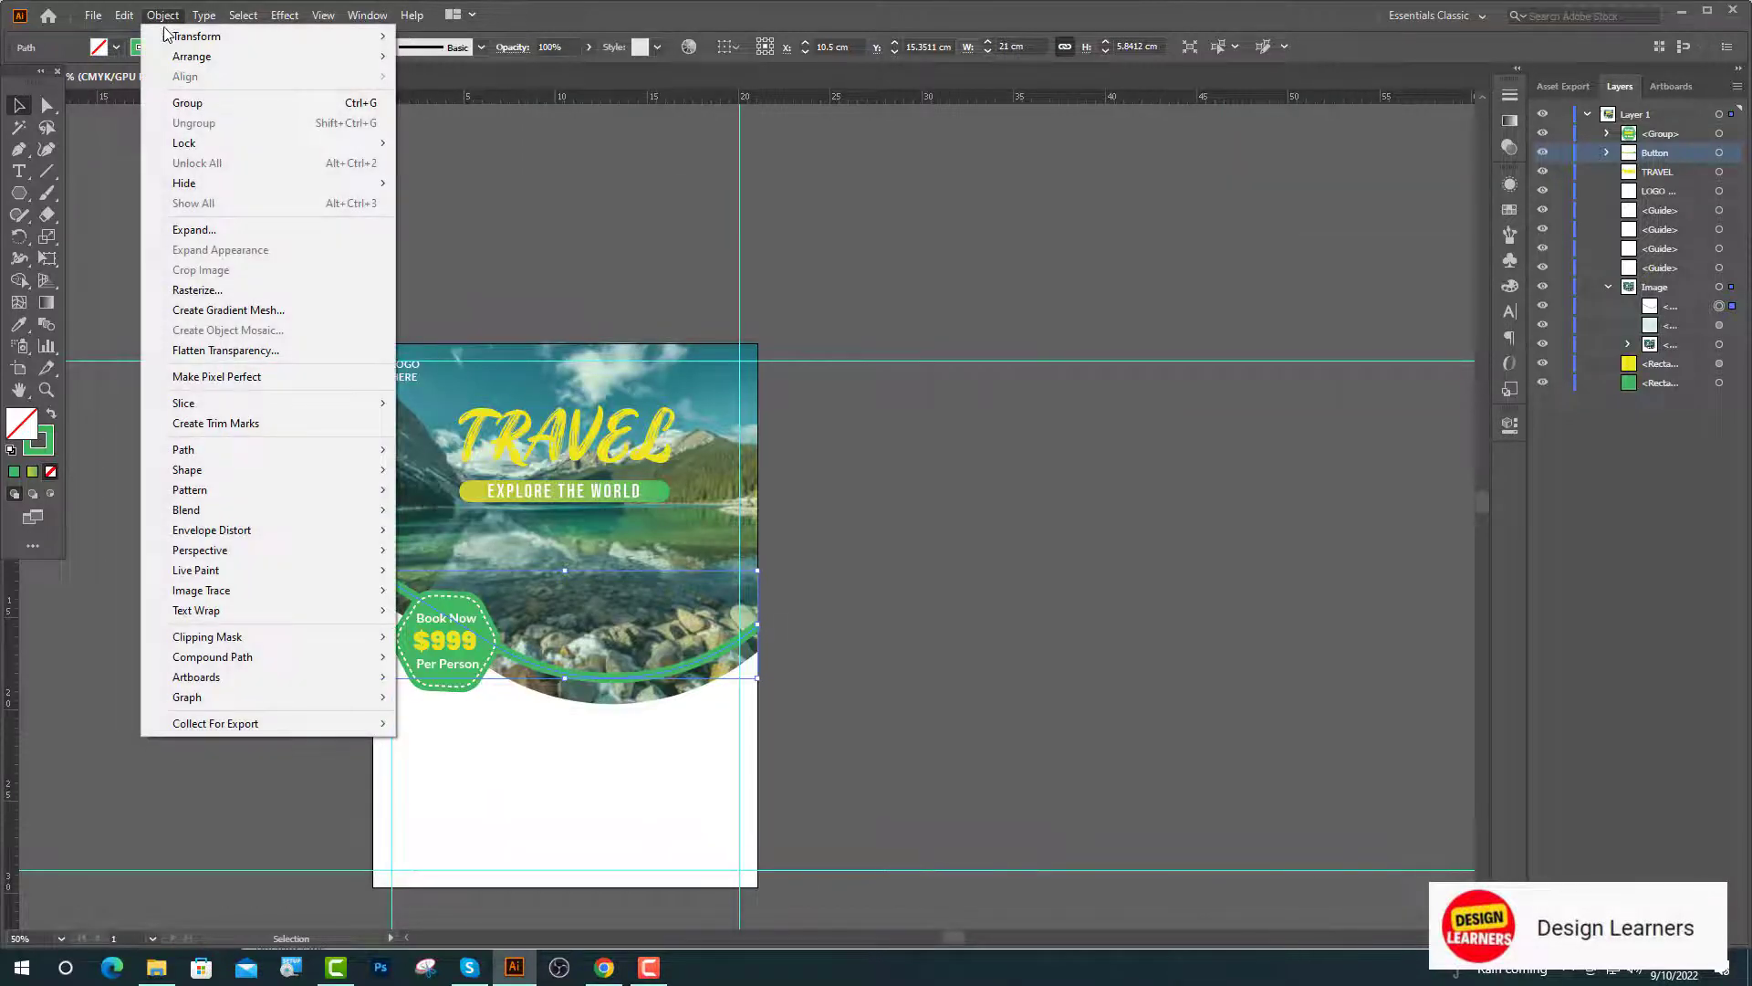
click(195, 229)
click(848, 585)
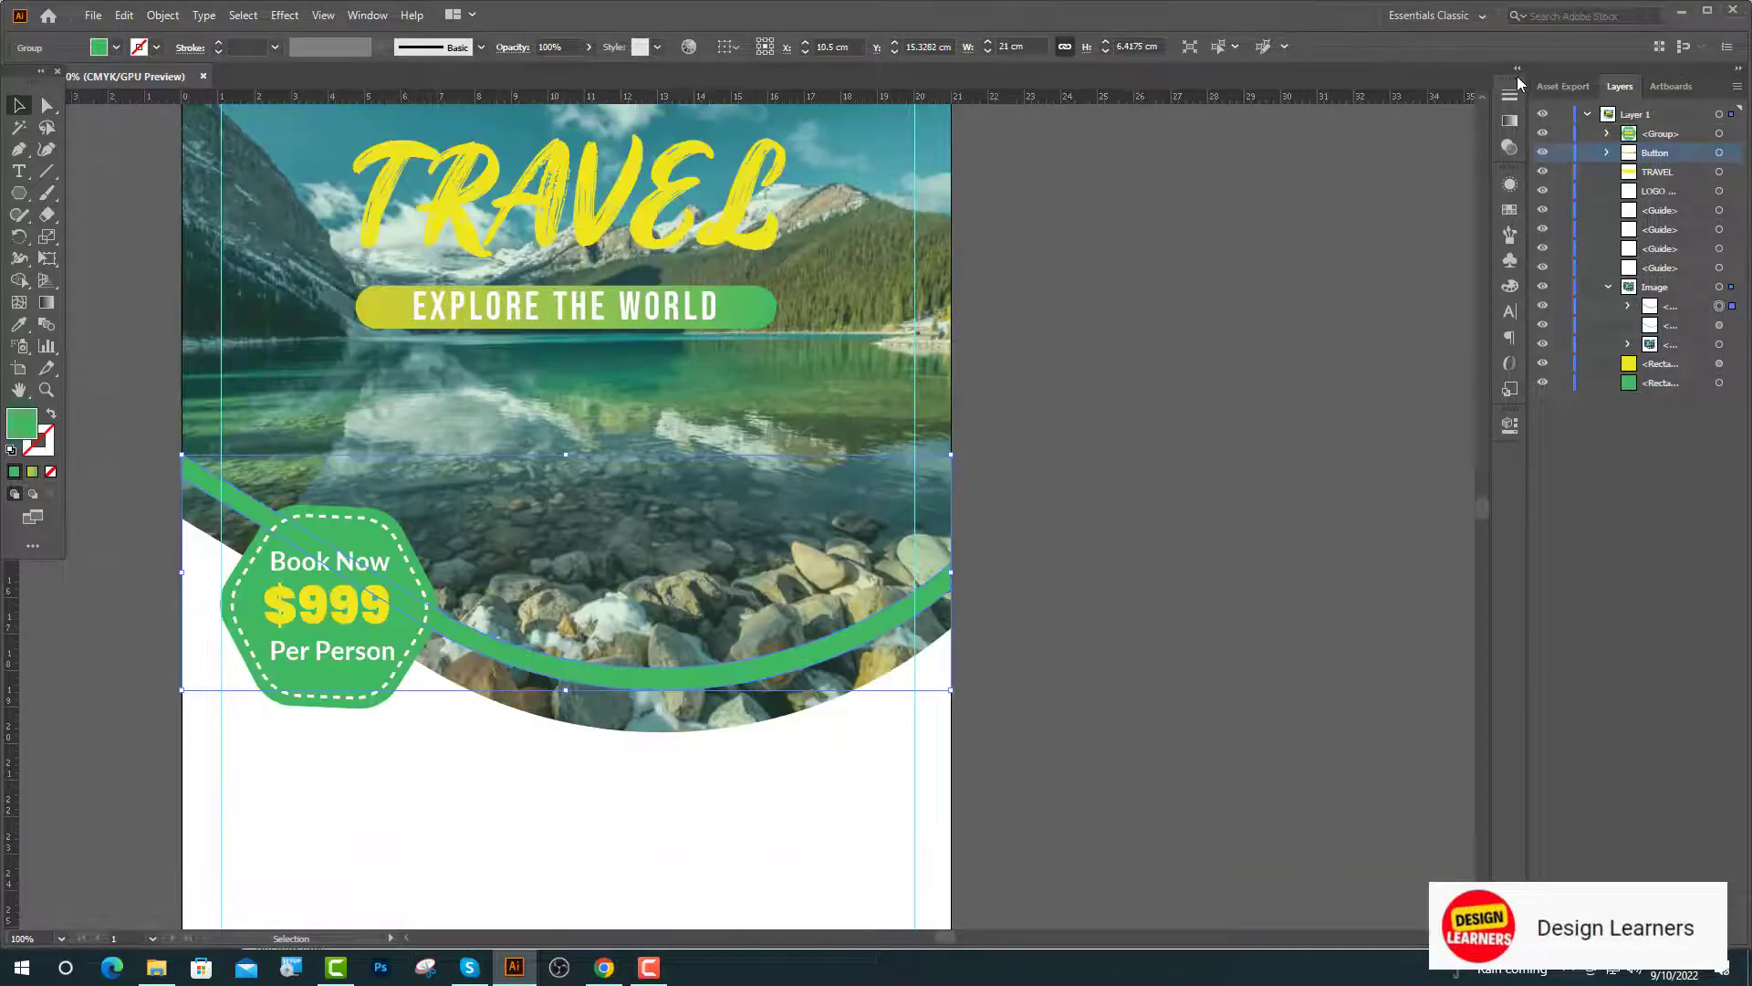
click(1516, 69)
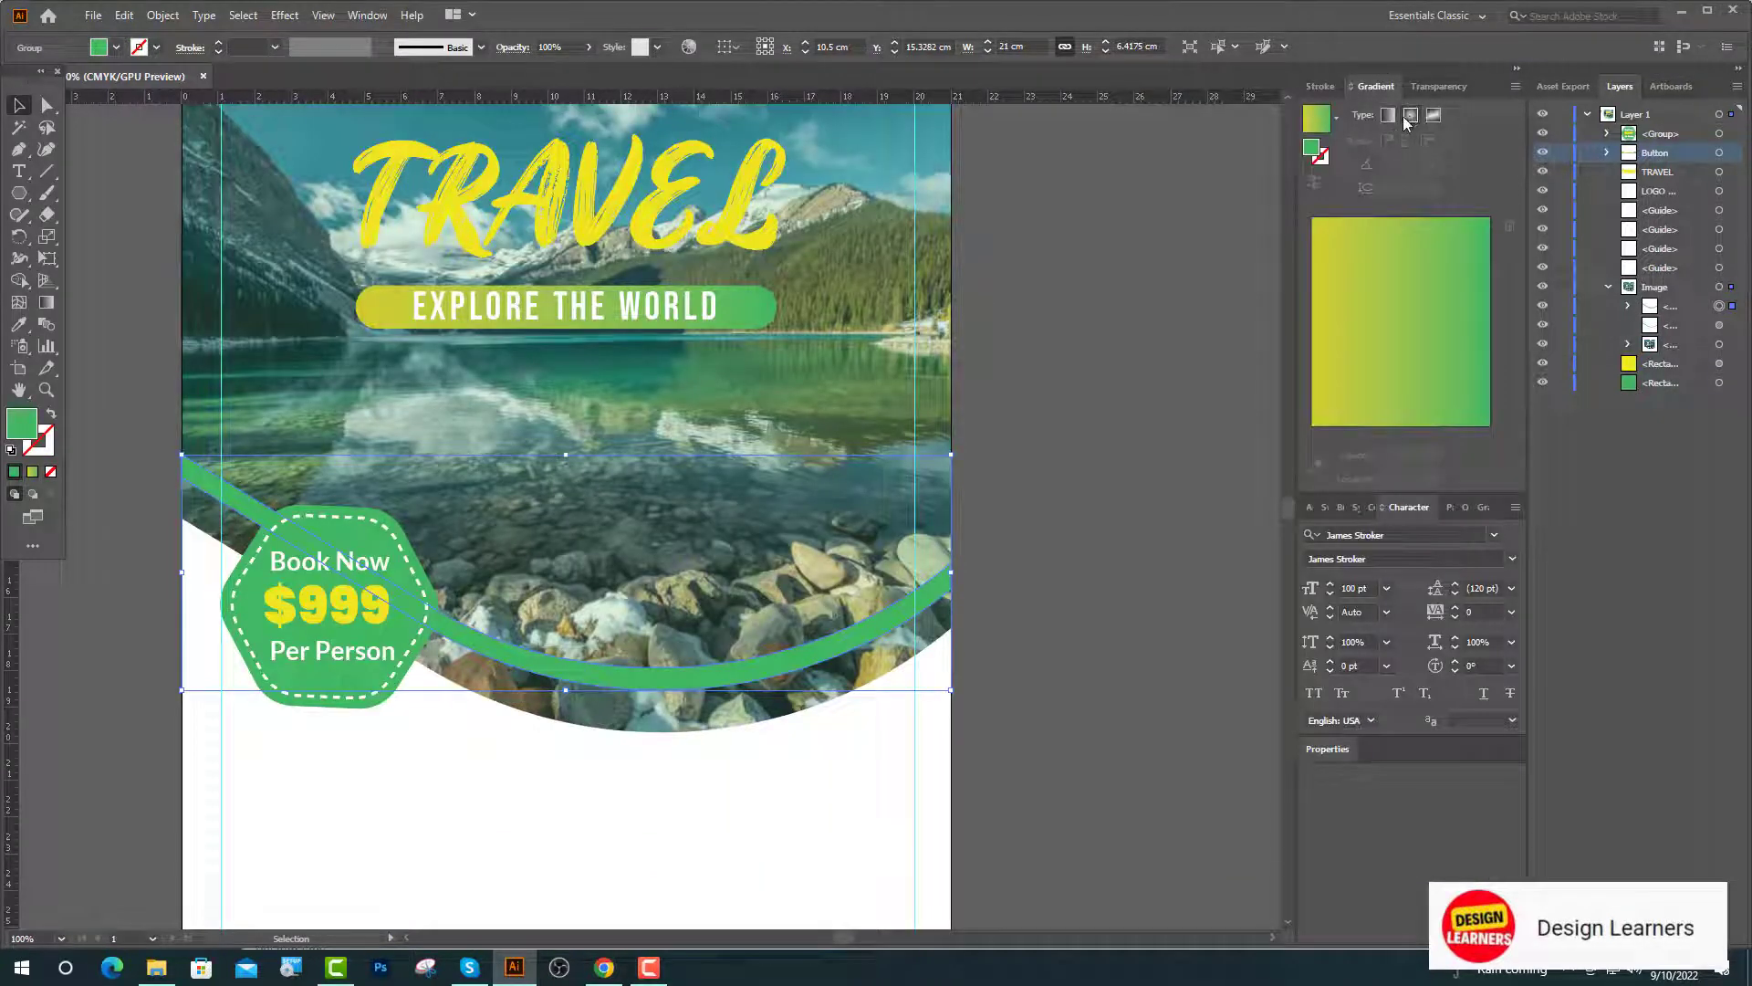
click(1388, 119)
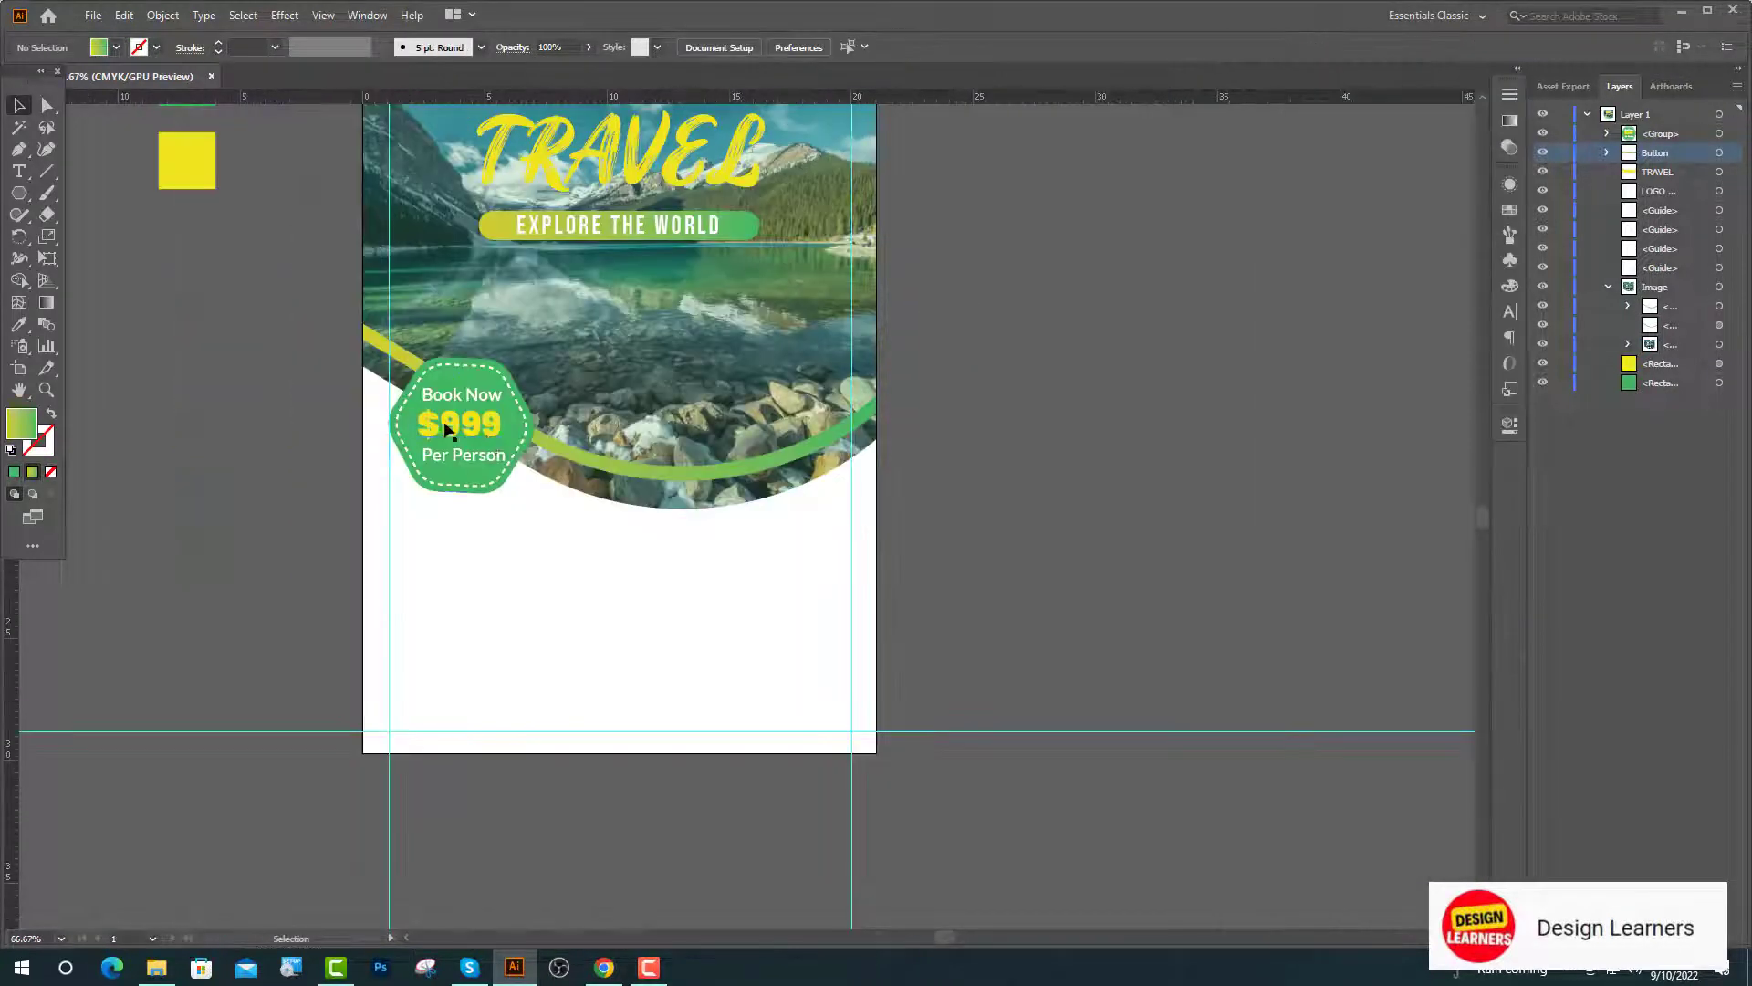
Step: Move the price badge to the right margin guide and leave a plain green hexagon copy at the left guide
scroll(479, 472, up, 1)
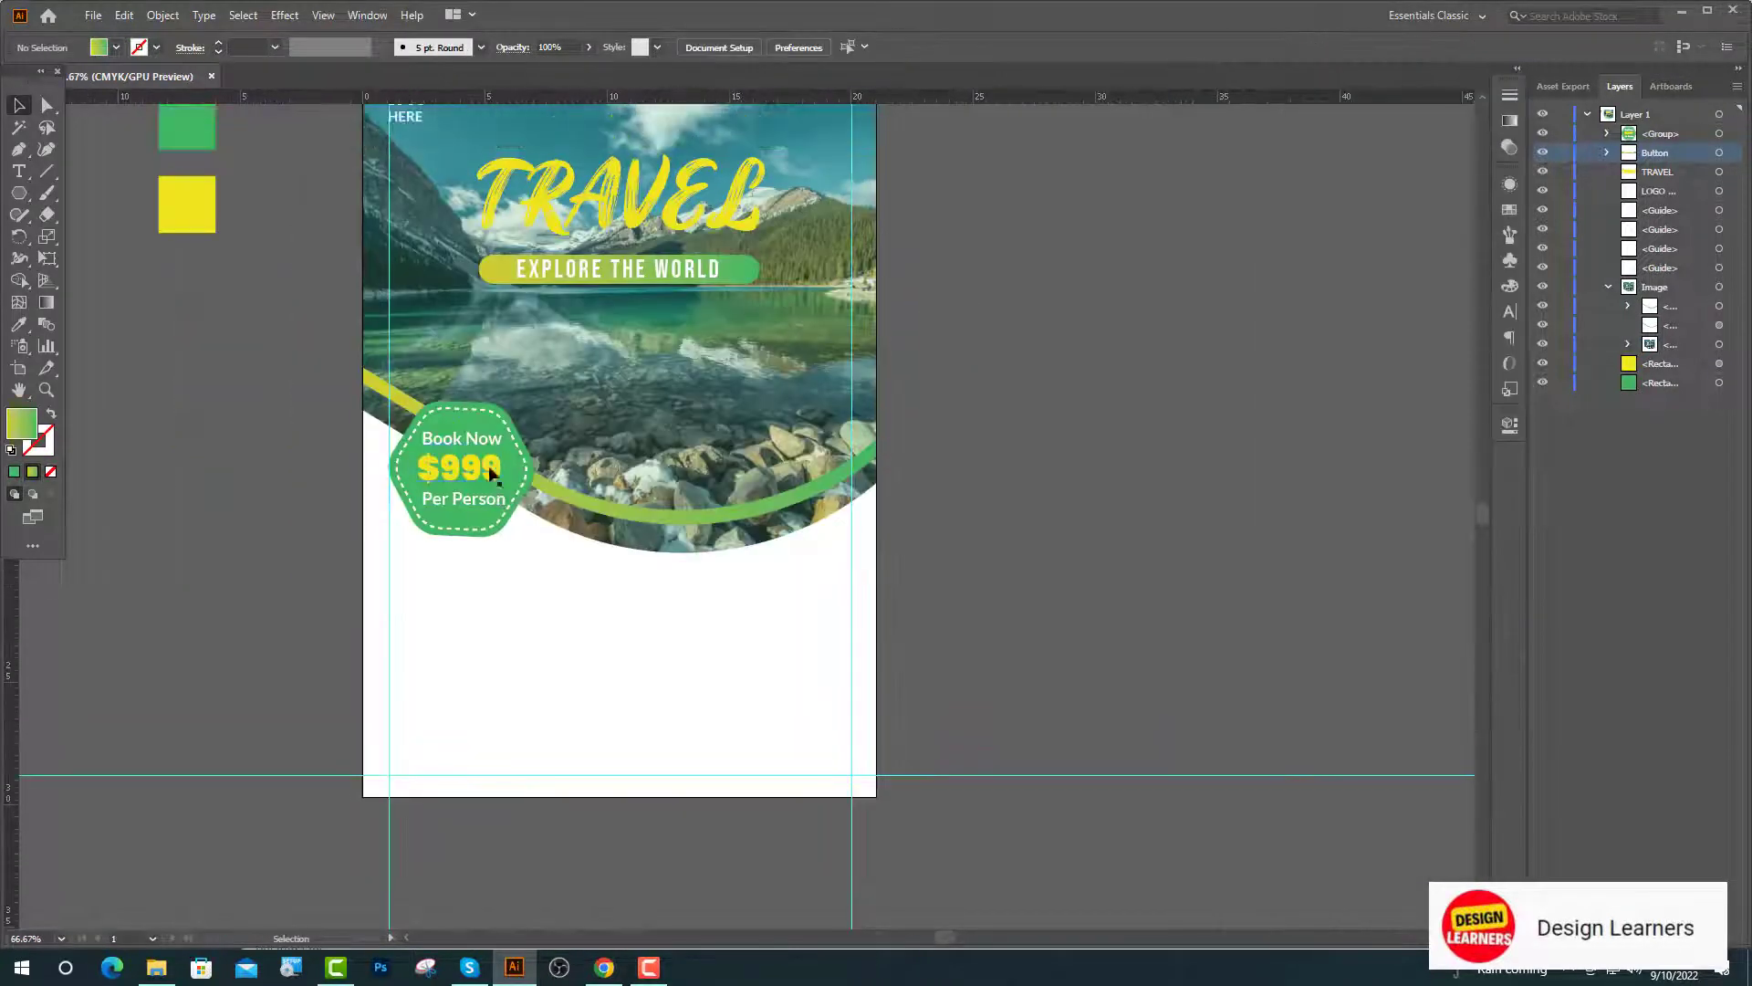
key(ctrl+1)
drag(475, 470, 442, 554)
click(1721, 248)
click(1606, 152)
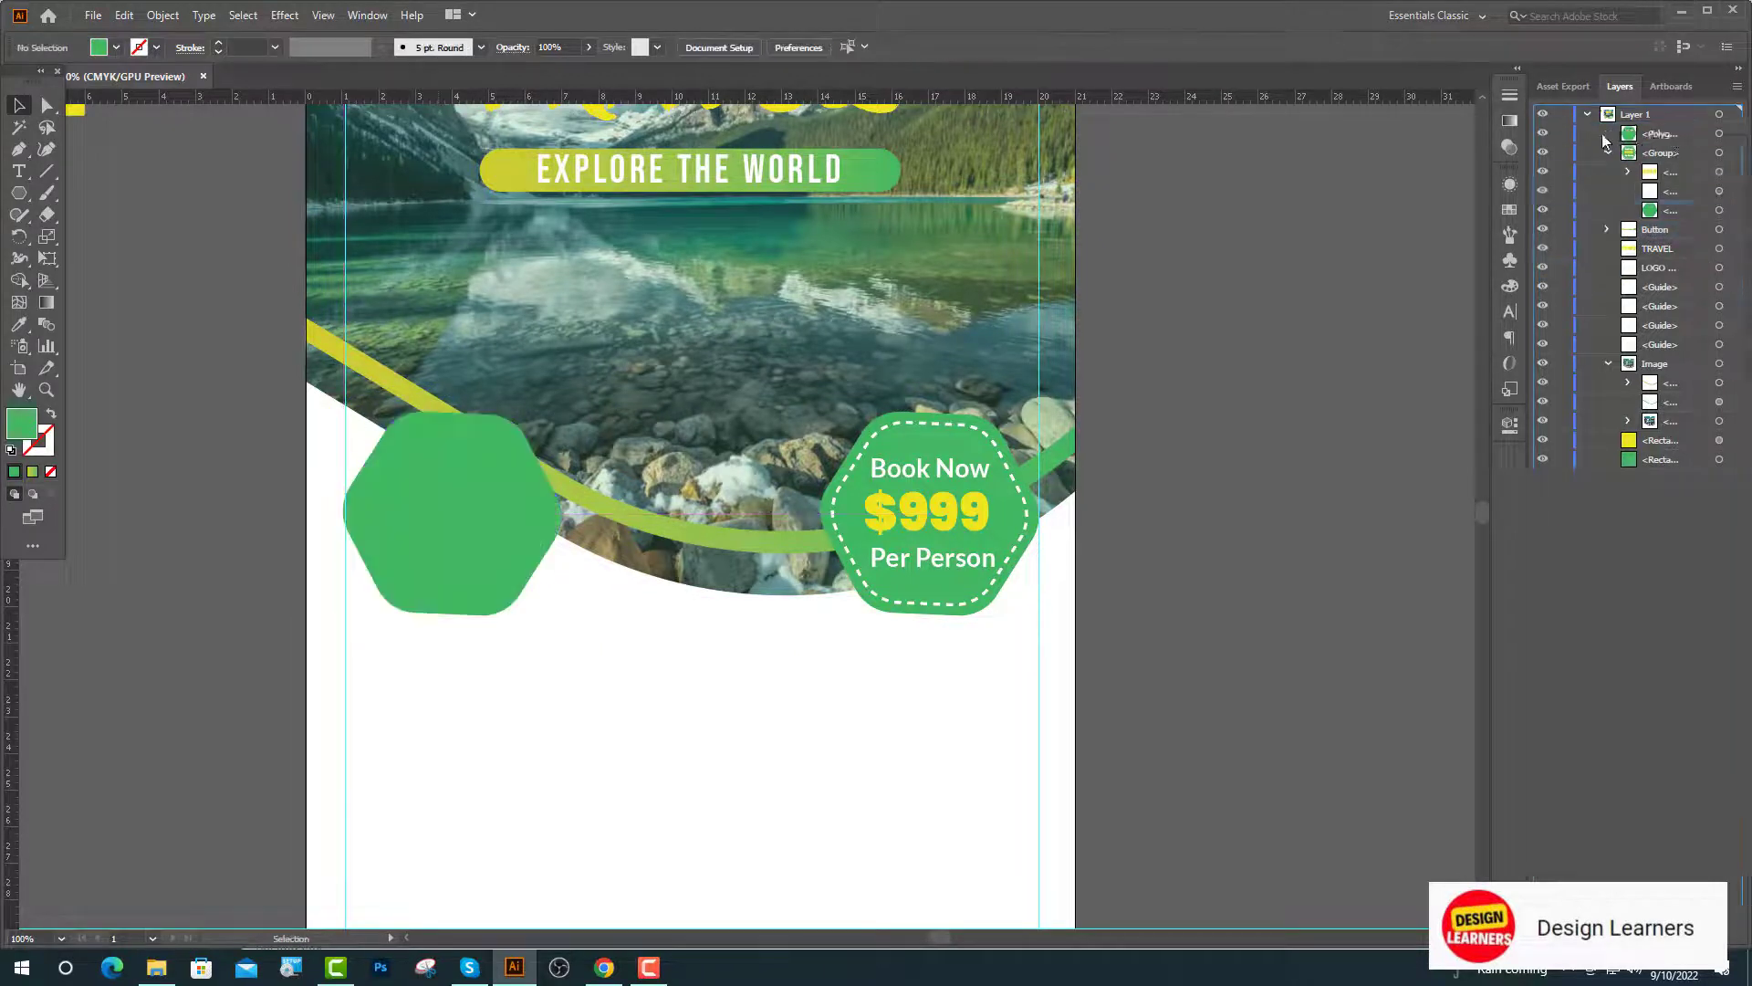
click(1422, 269)
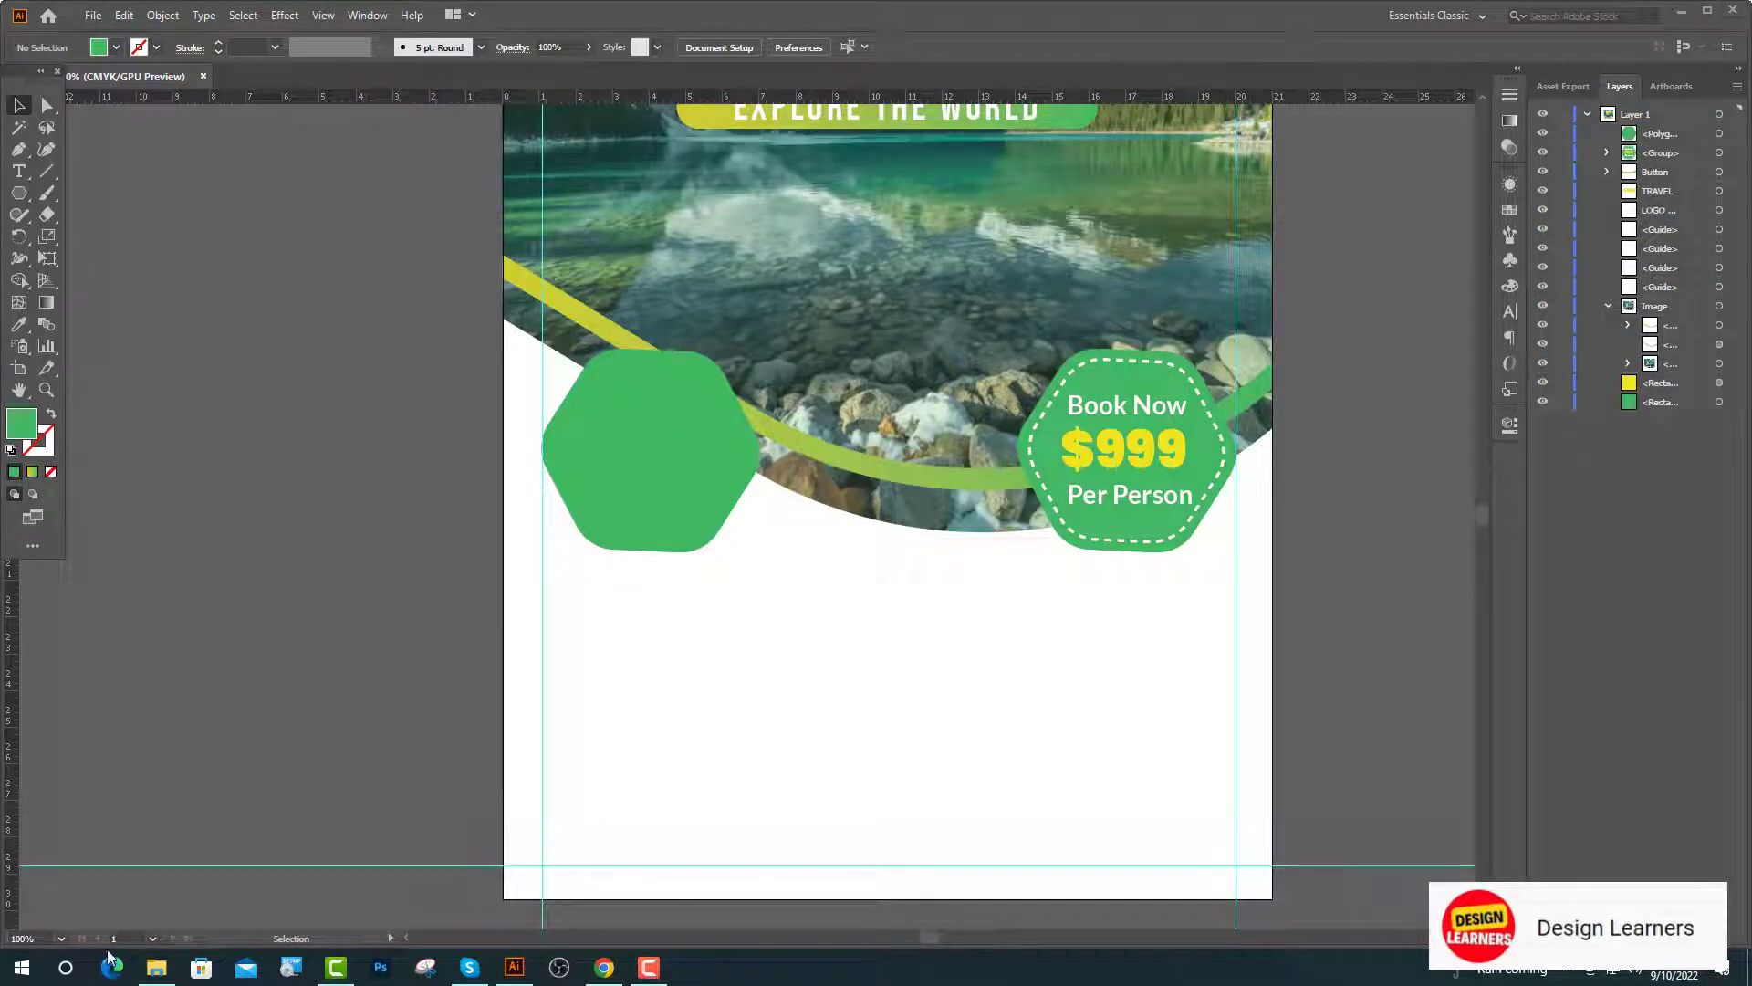
Step: Place the wooden rowboat lake photo from the "Image 2" folder into the flyer
click(156, 966)
double_click(201, 136)
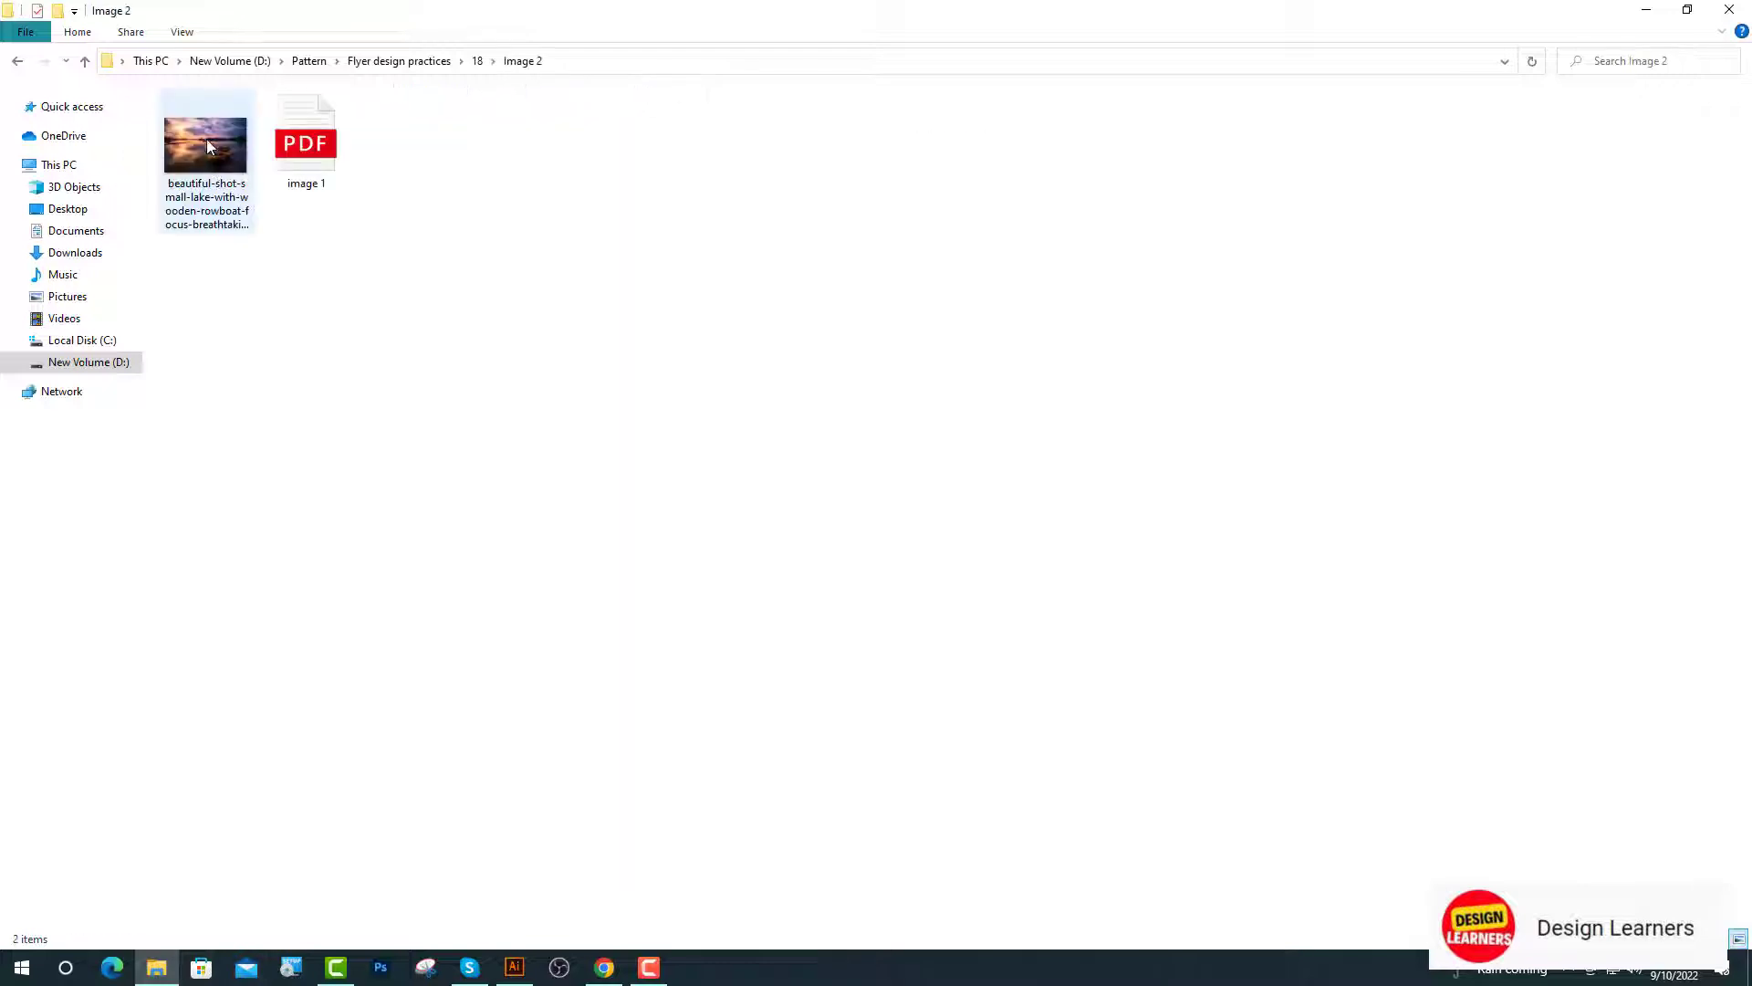
drag(208, 146, 695, 541)
key(ctrl+minus)
key(ctrl+minus)
key(ctrl+minus)
key(ctrl+minus)
key(ctrl+minus)
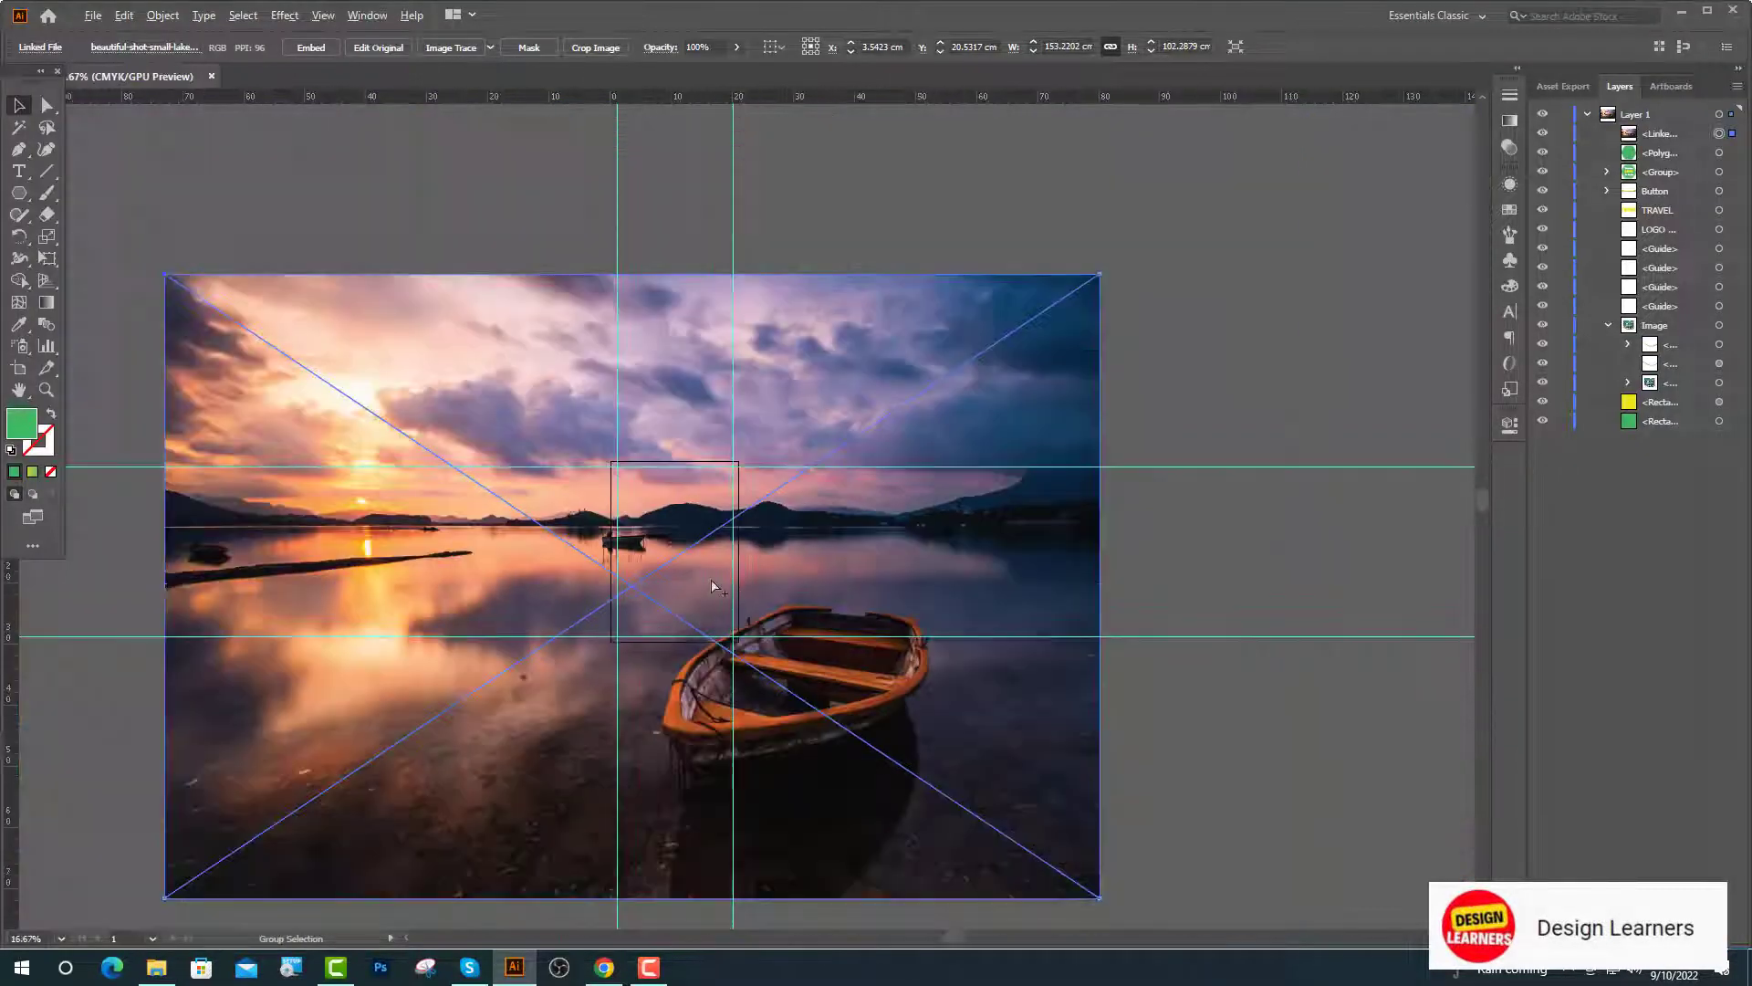
Step: Scale the rowboat photo down to about 8.5 cm wide and position it over the plain green hexagon
drag(1099, 273, 696, 545)
scroll(660, 550, up, 3)
scroll(638, 647, up, 2)
drag(876, 429, 712, 574)
scroll(563, 766, up, 2)
drag(492, 715, 494, 693)
Step: Duplicate the plain hexagon above the rowboat photo and use the copy as the photo's clipping mask
drag(1660, 153, 1672, 125)
shift+click(1719, 152)
right_click(604, 572)
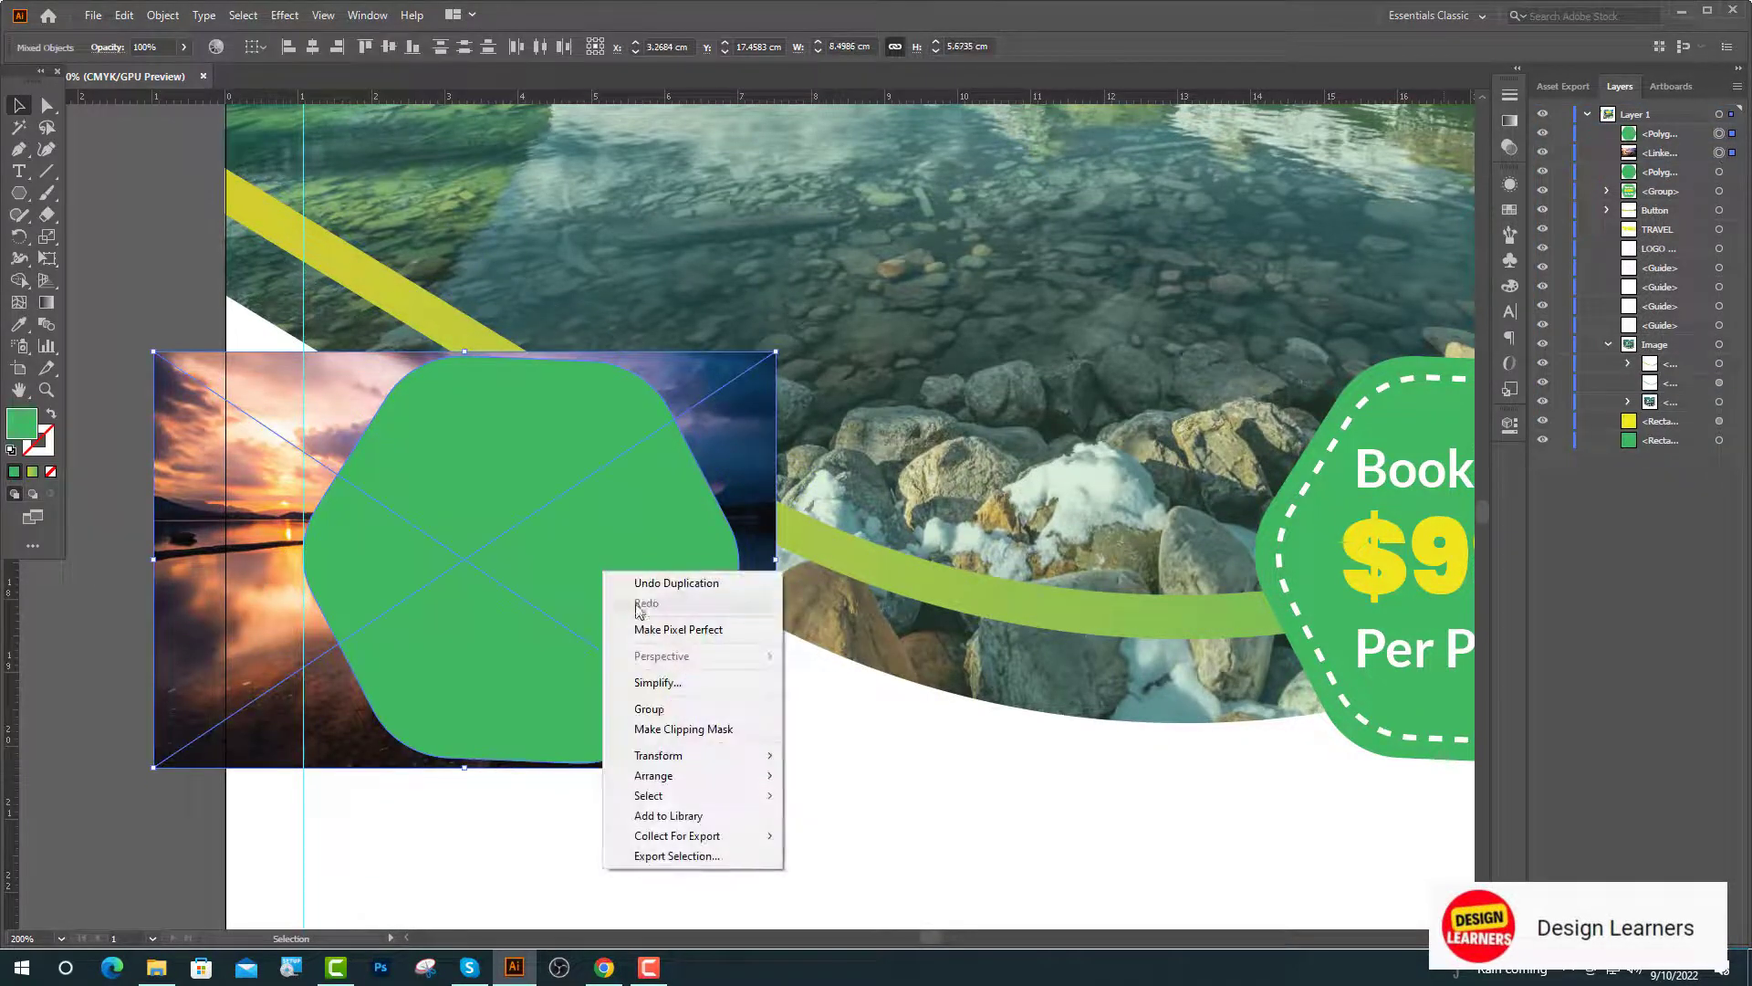
click(680, 736)
key(ctrl+0)
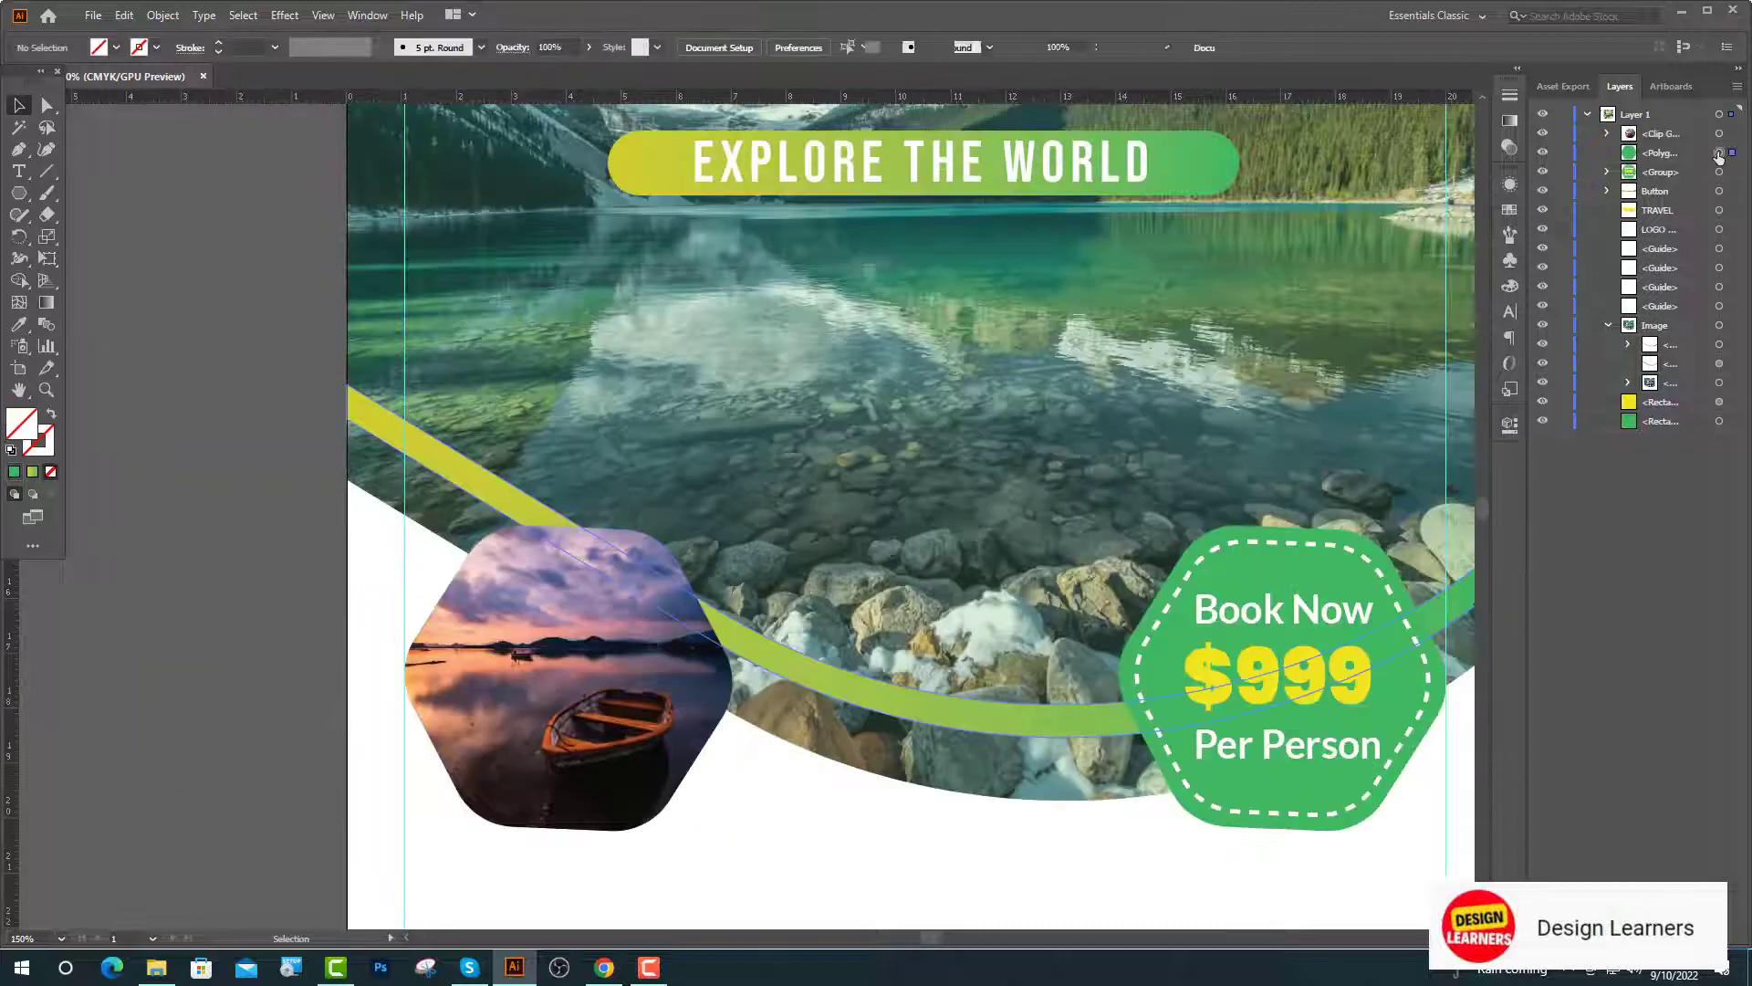
Step: Color the hexagon behind the rowboat photo yellow and shrink the clipped photo slightly to leave a thin border
scroll(548, 657, up, 3)
key(ctrl+equal)
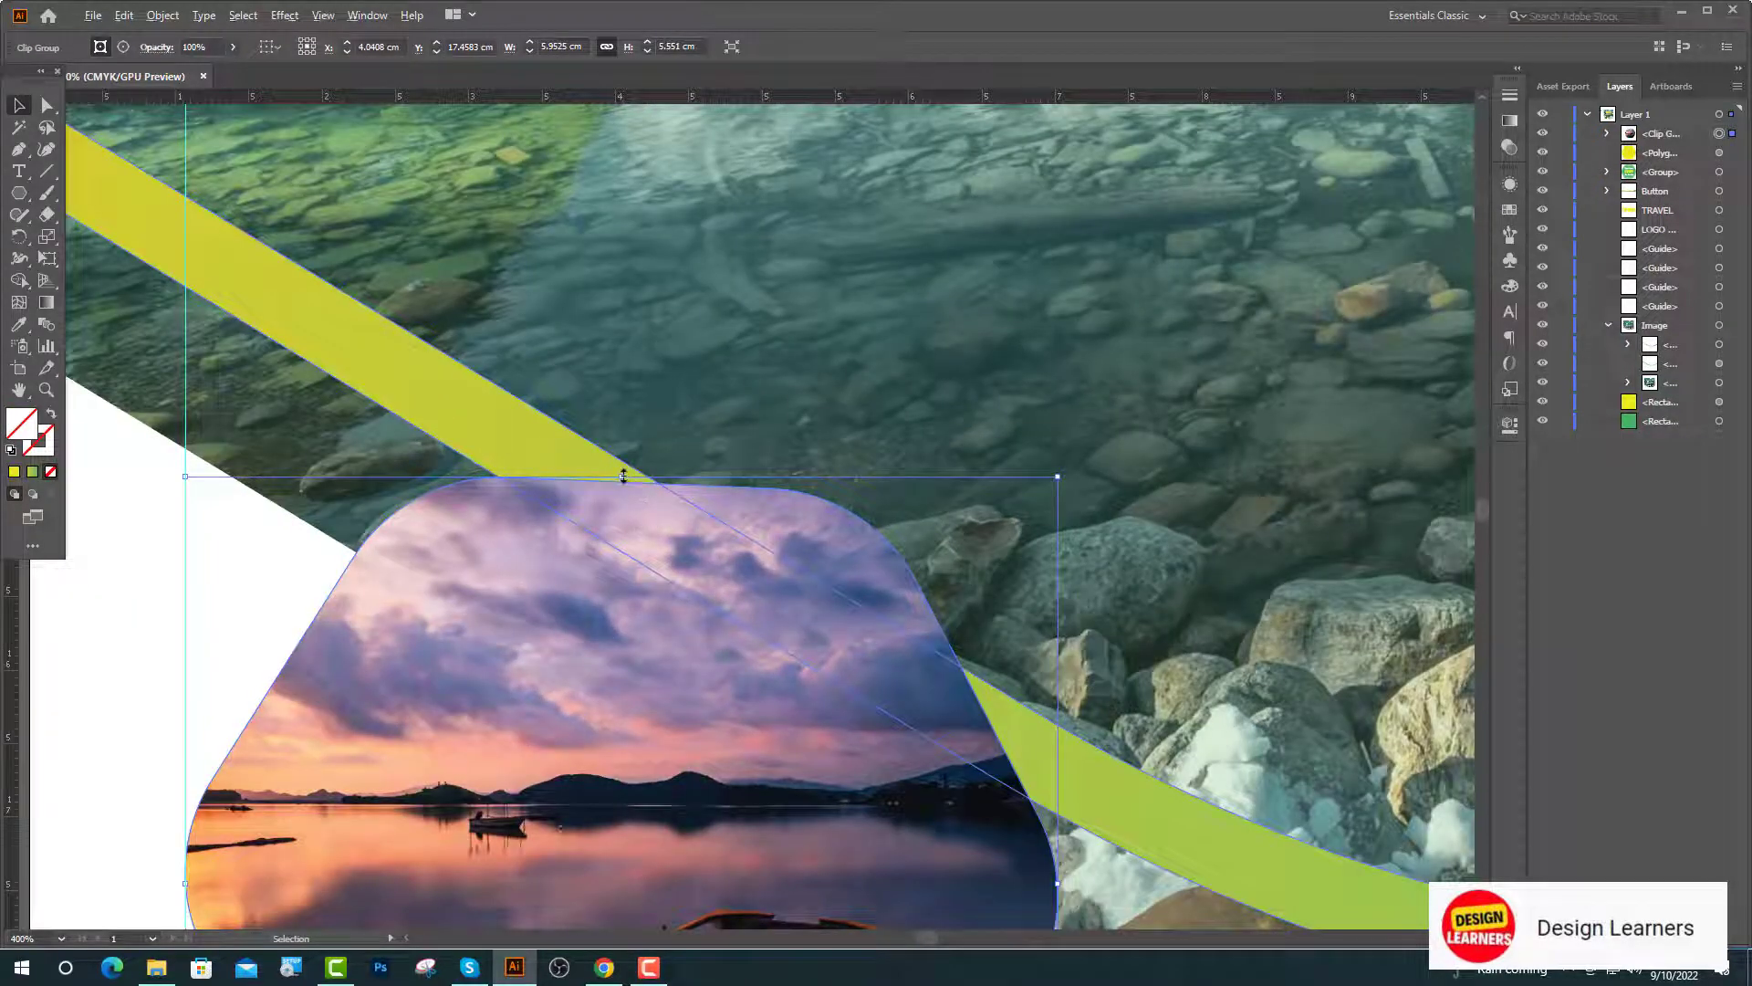
drag(623, 476, 623, 491)
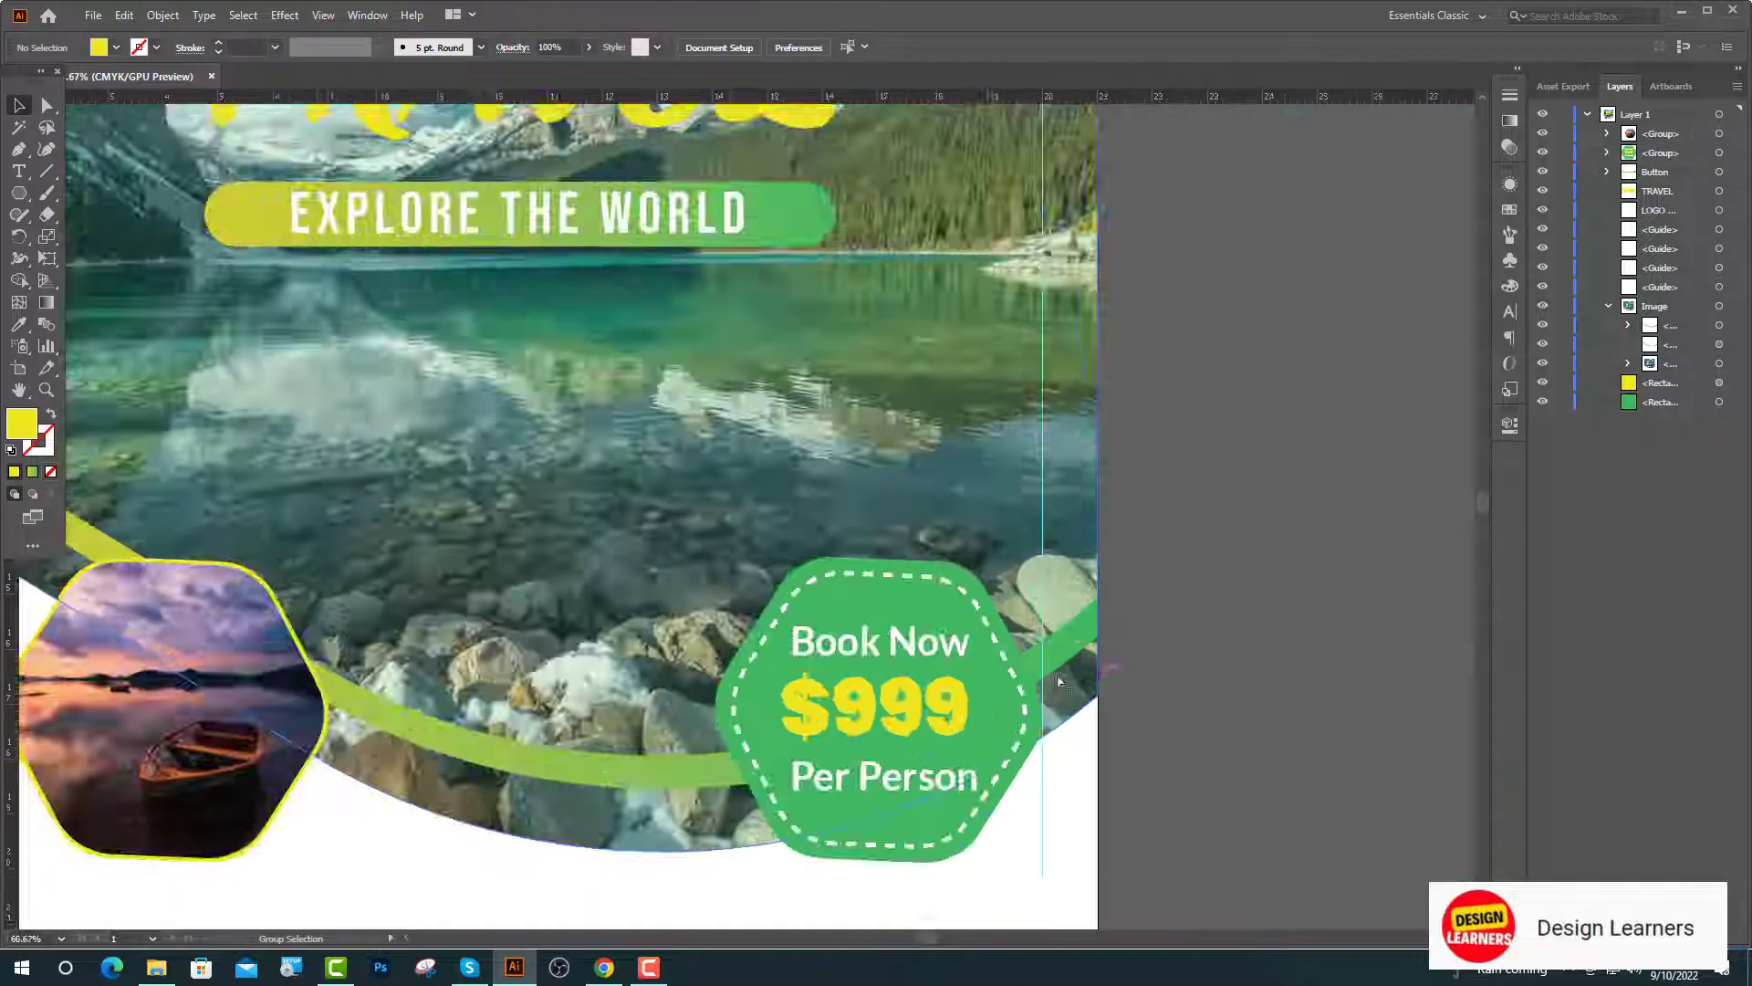
Step: Add a Multiply drop shadow to the price badge with 75% opacity, 0 cm X offset, 0.2 cm Y offset and 0.1 cm blur
key(ctrl+equal)
click(1064, 794)
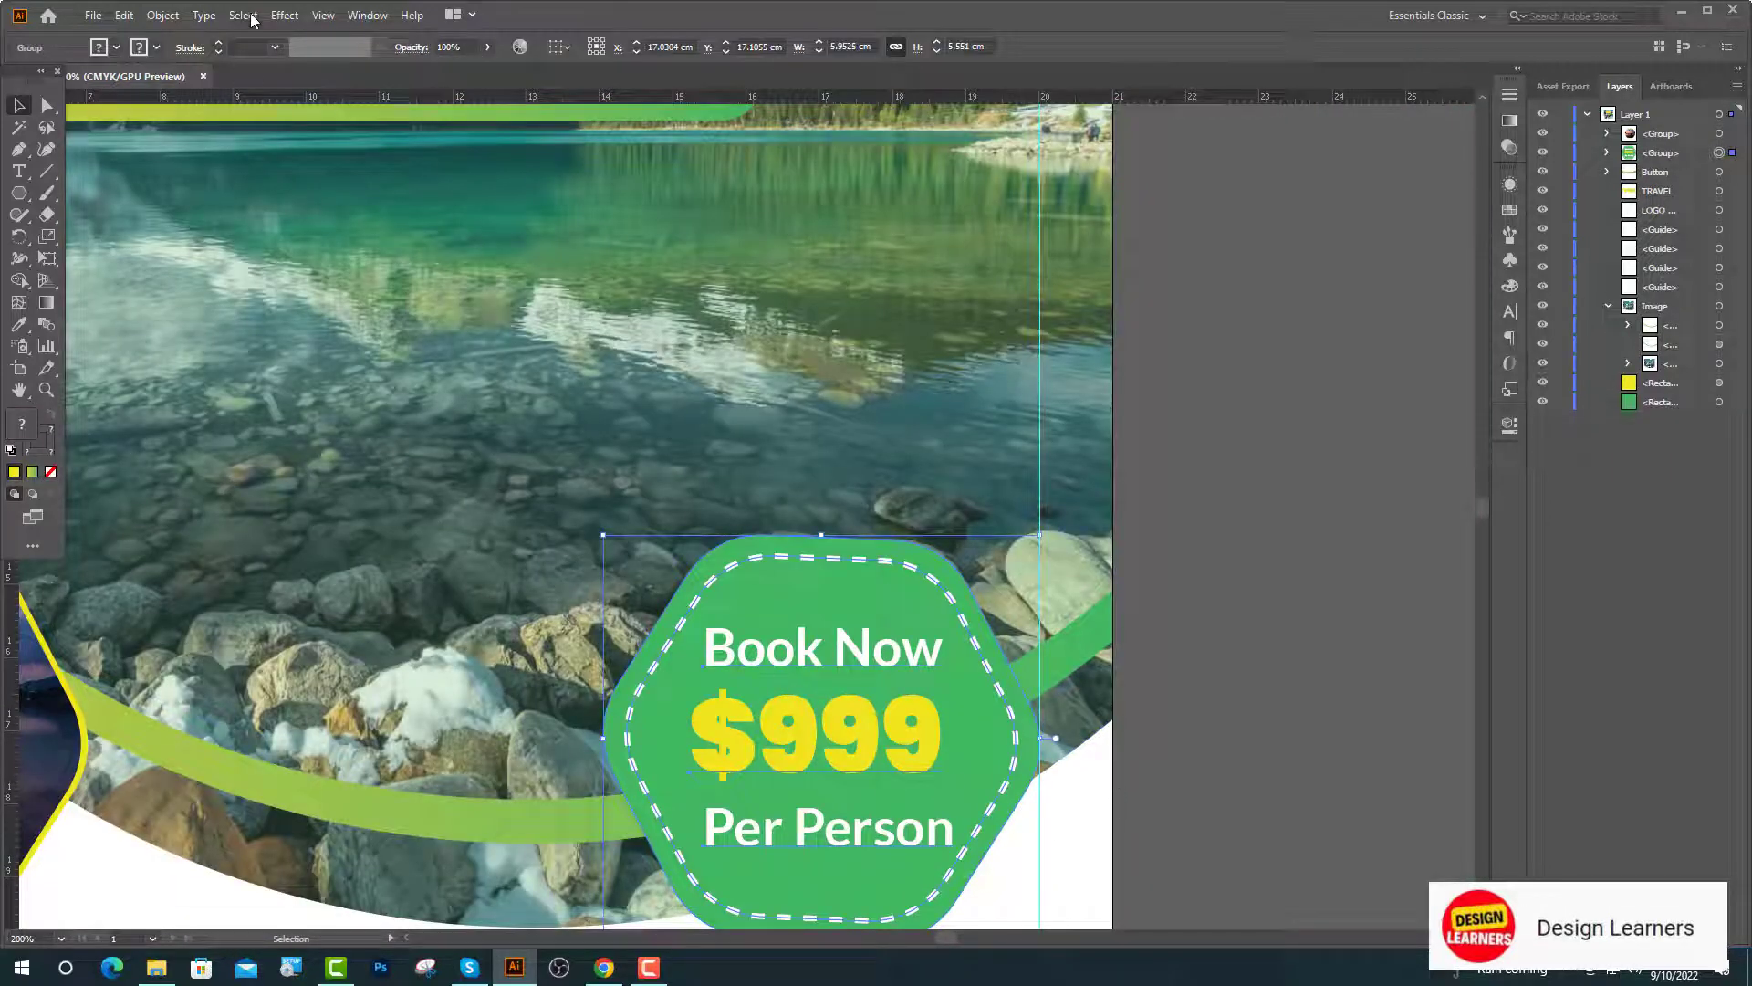
click(285, 16)
mouse_move(312, 223)
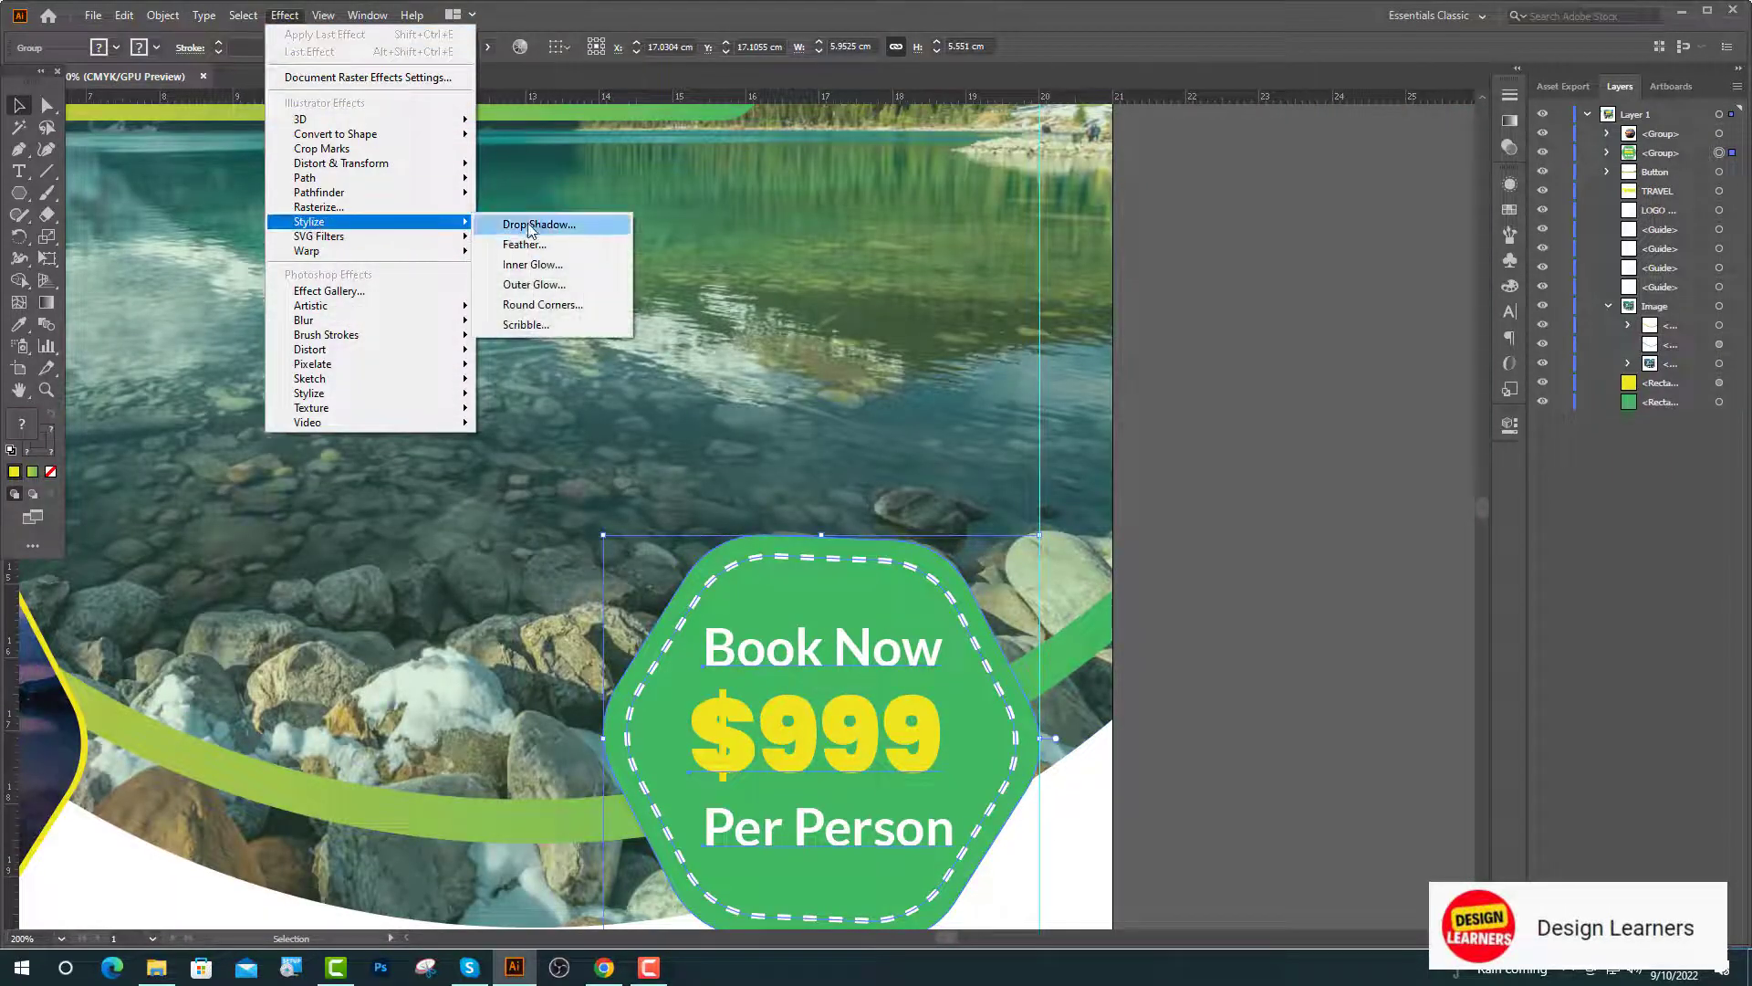
click(534, 224)
drag(556, 472, 541, 478)
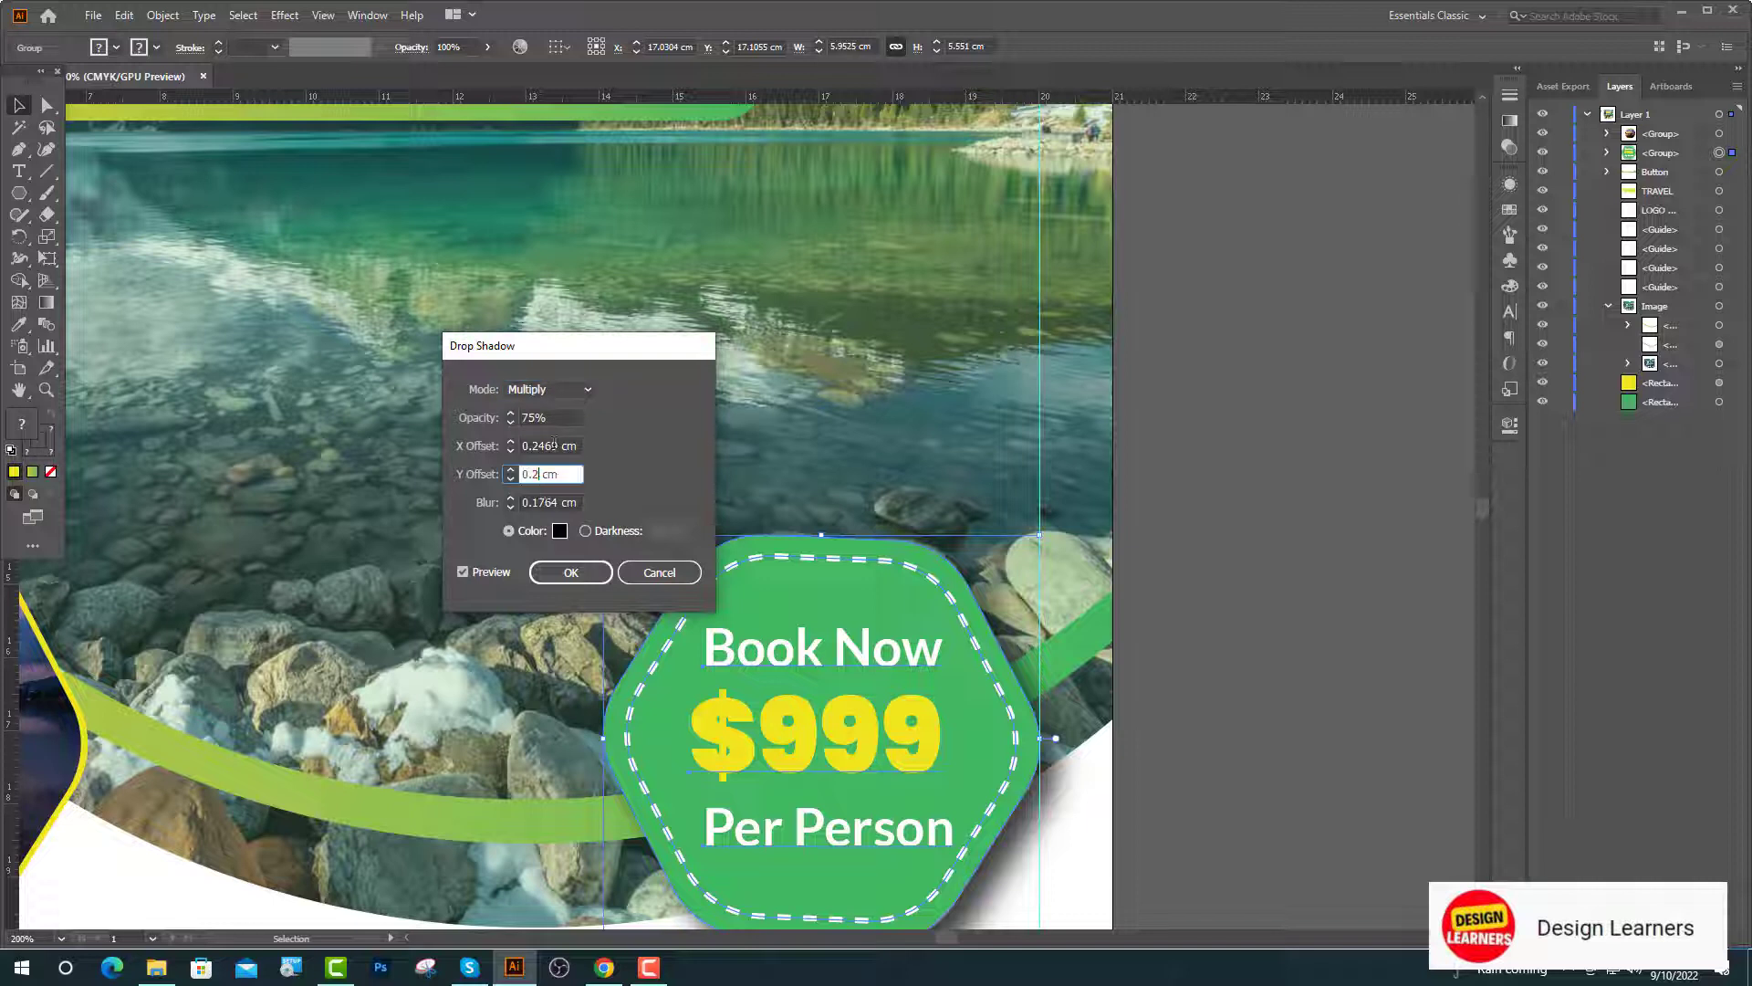
key(BackSpace)
click(553, 444)
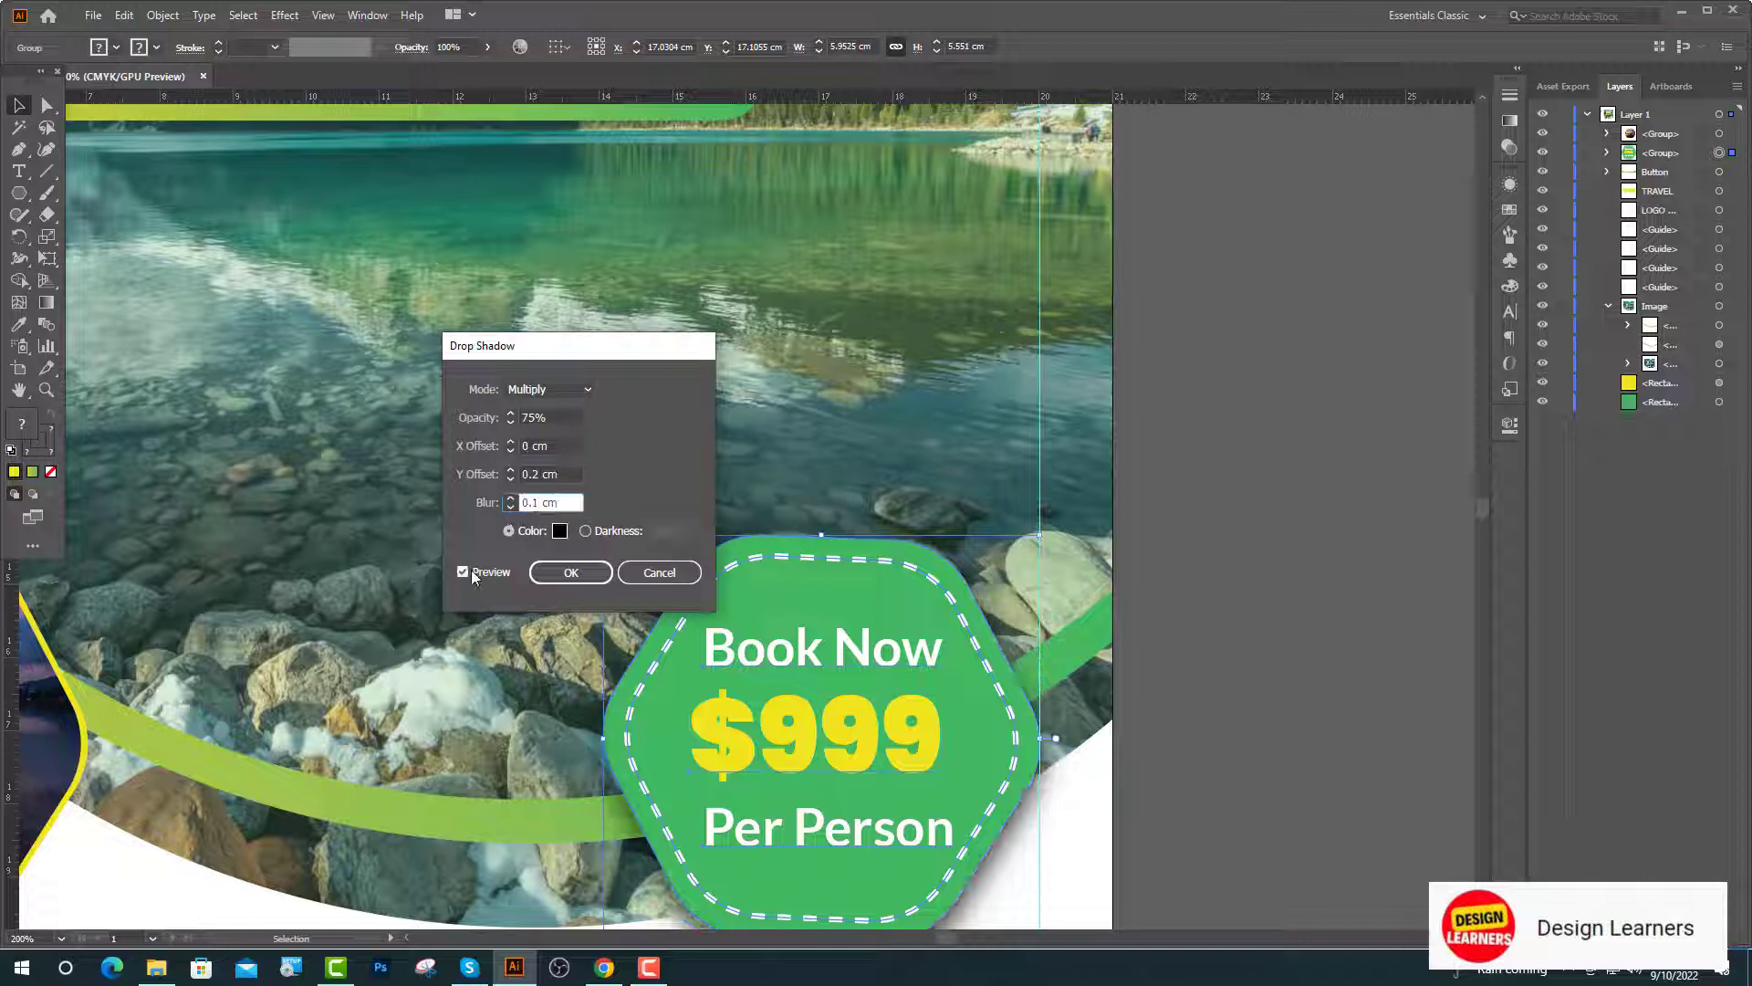
click(571, 572)
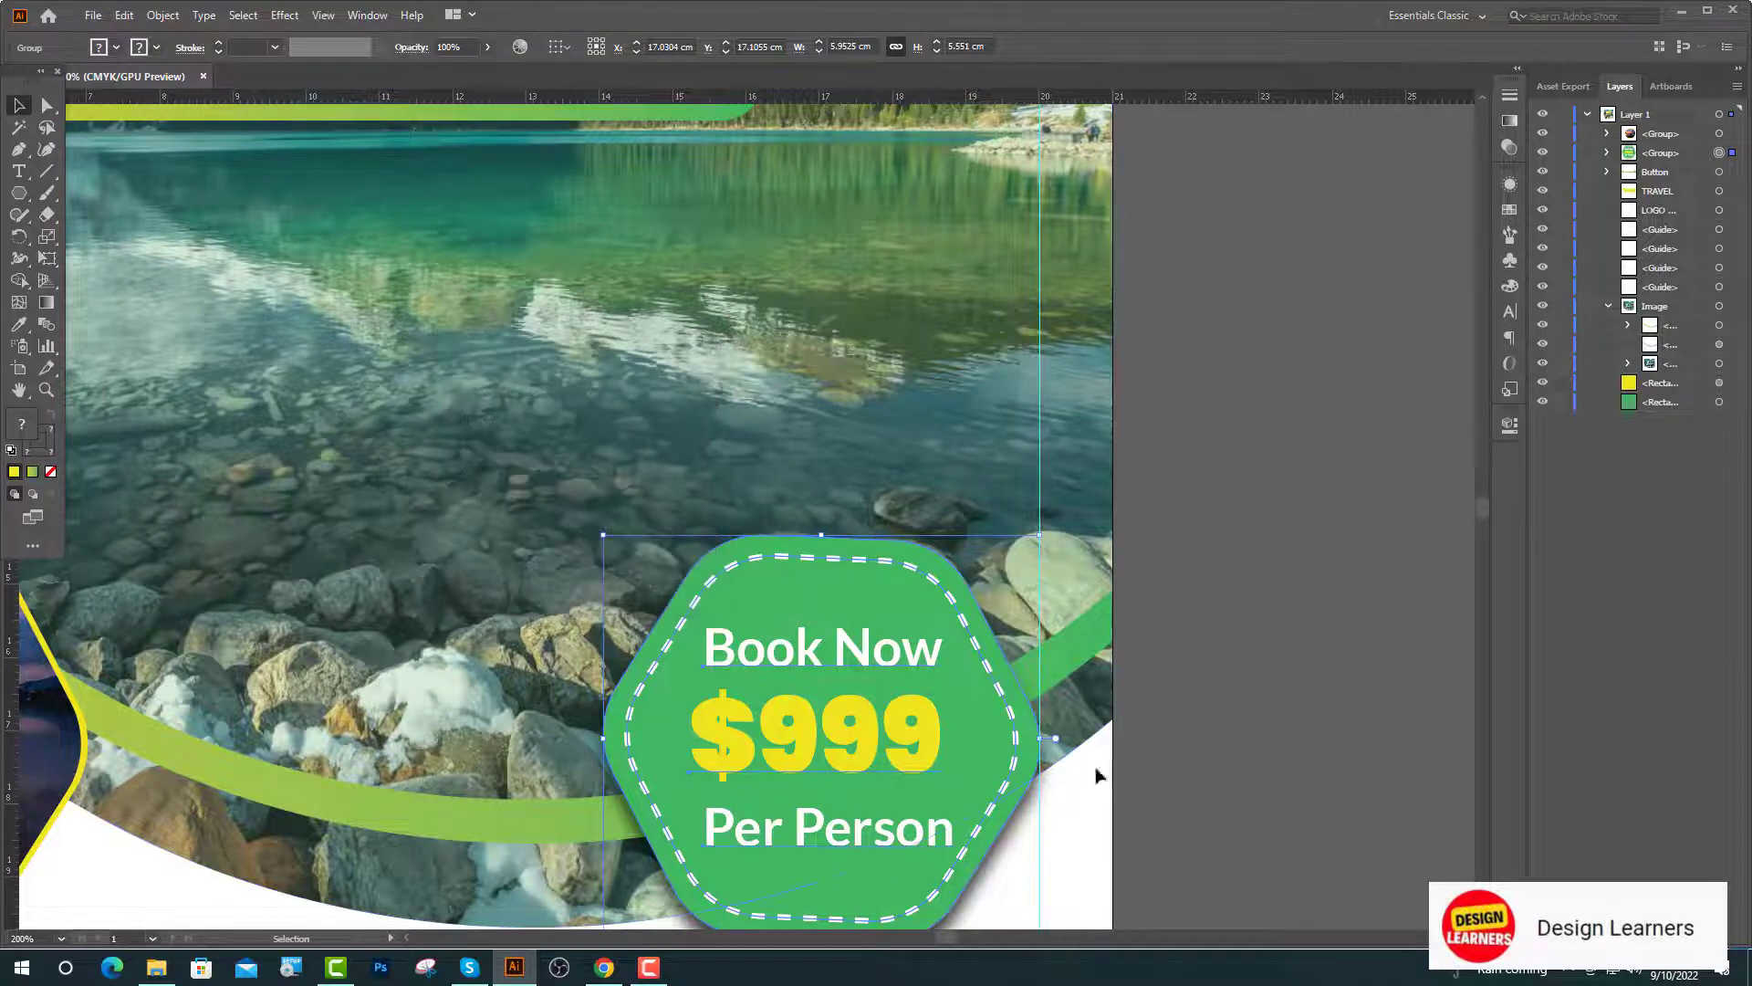
Step: Reopen the price badge's drop shadow effect and change the shadow's opacity
click(1194, 675)
scroll(1195, 674, down, 2)
scroll(1152, 639, up, 2)
click(983, 687)
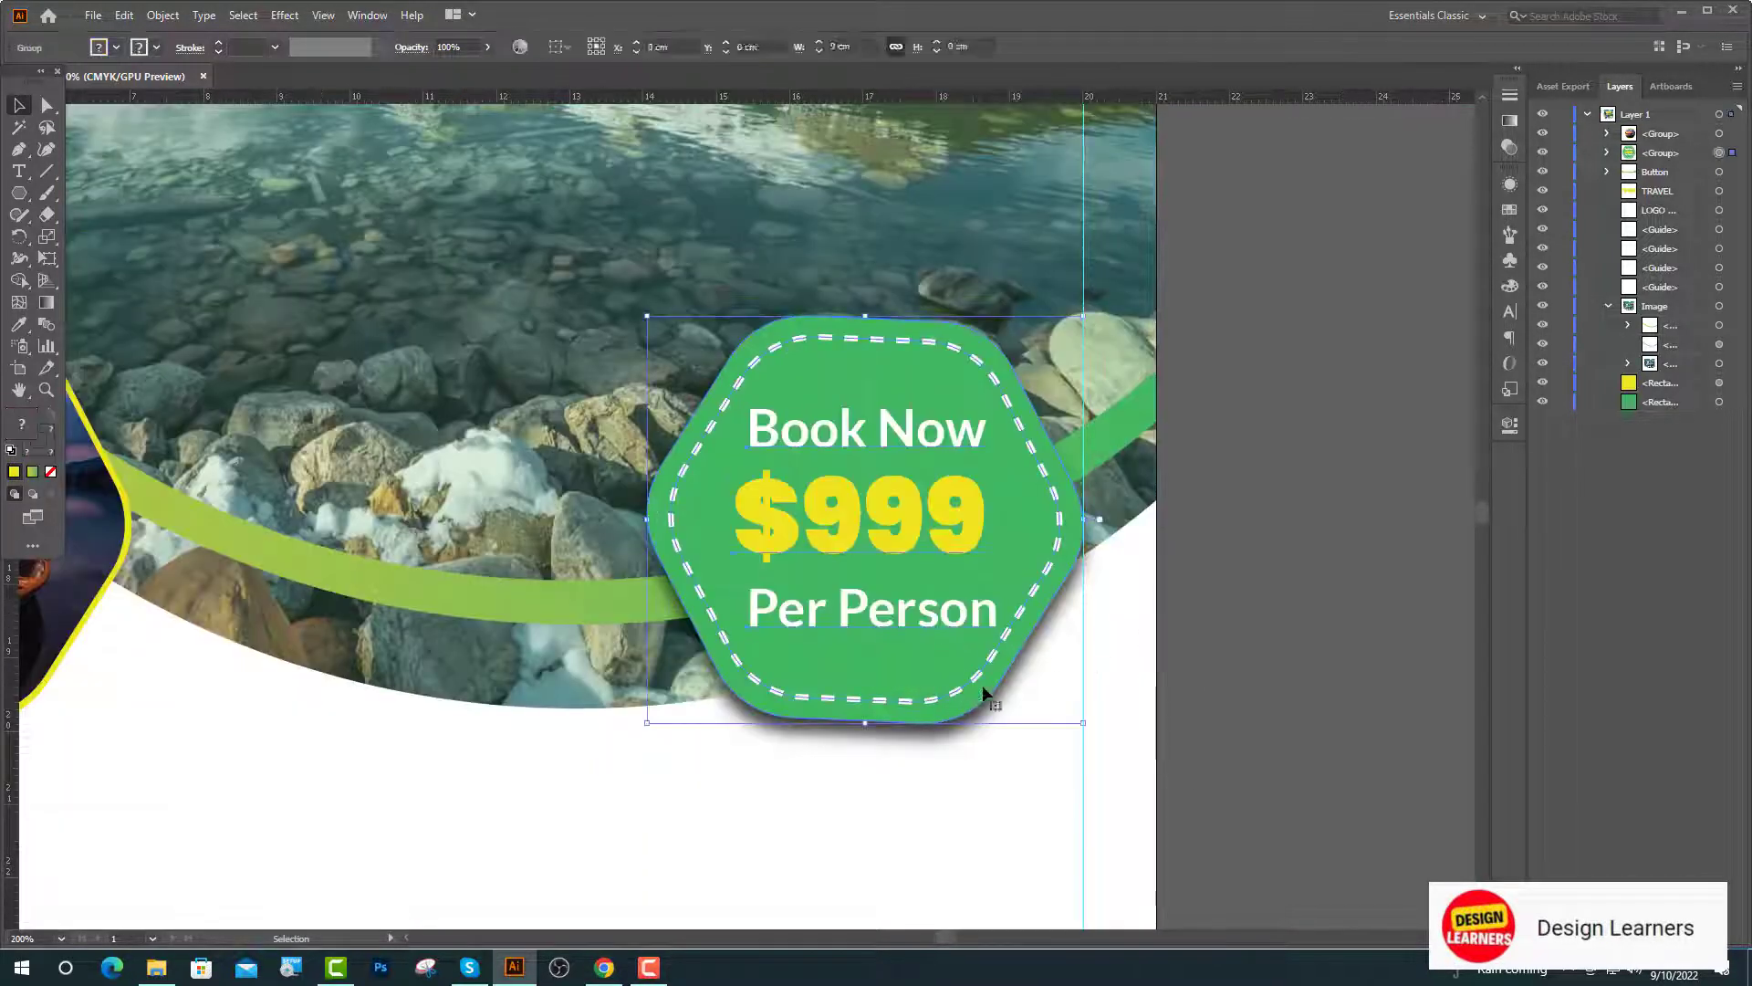
click(1501, 427)
click(1320, 497)
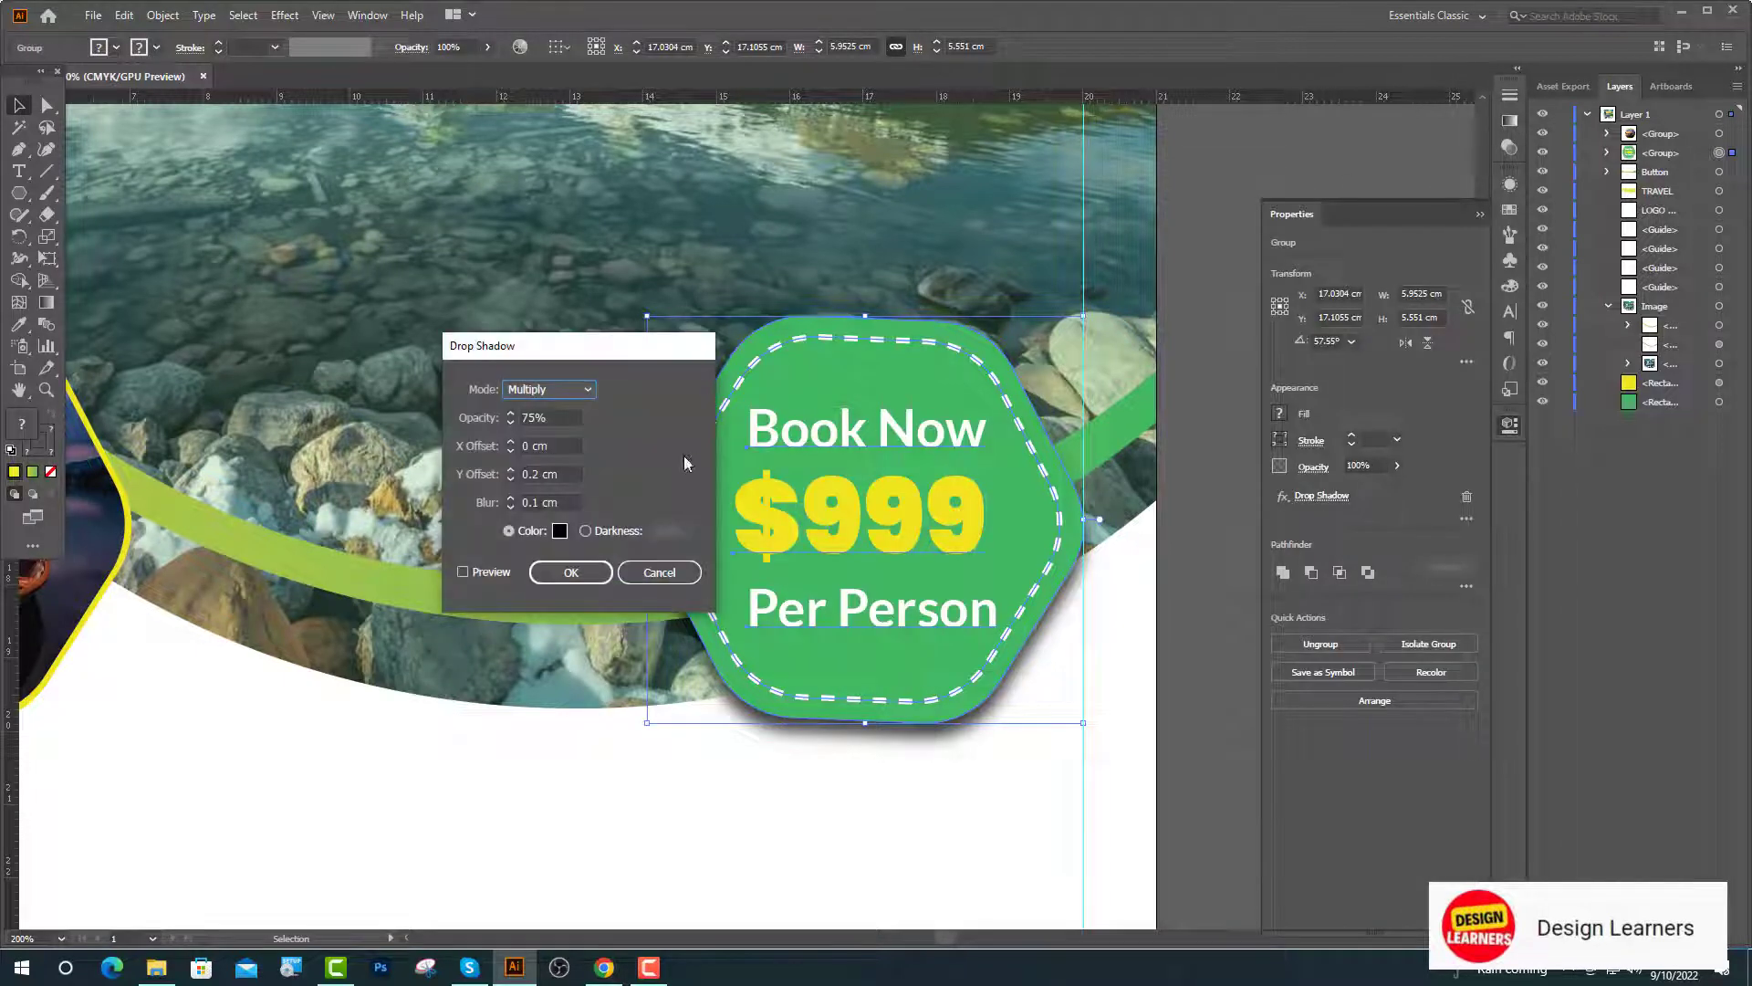
drag(530, 419, 522, 419)
key(Return)
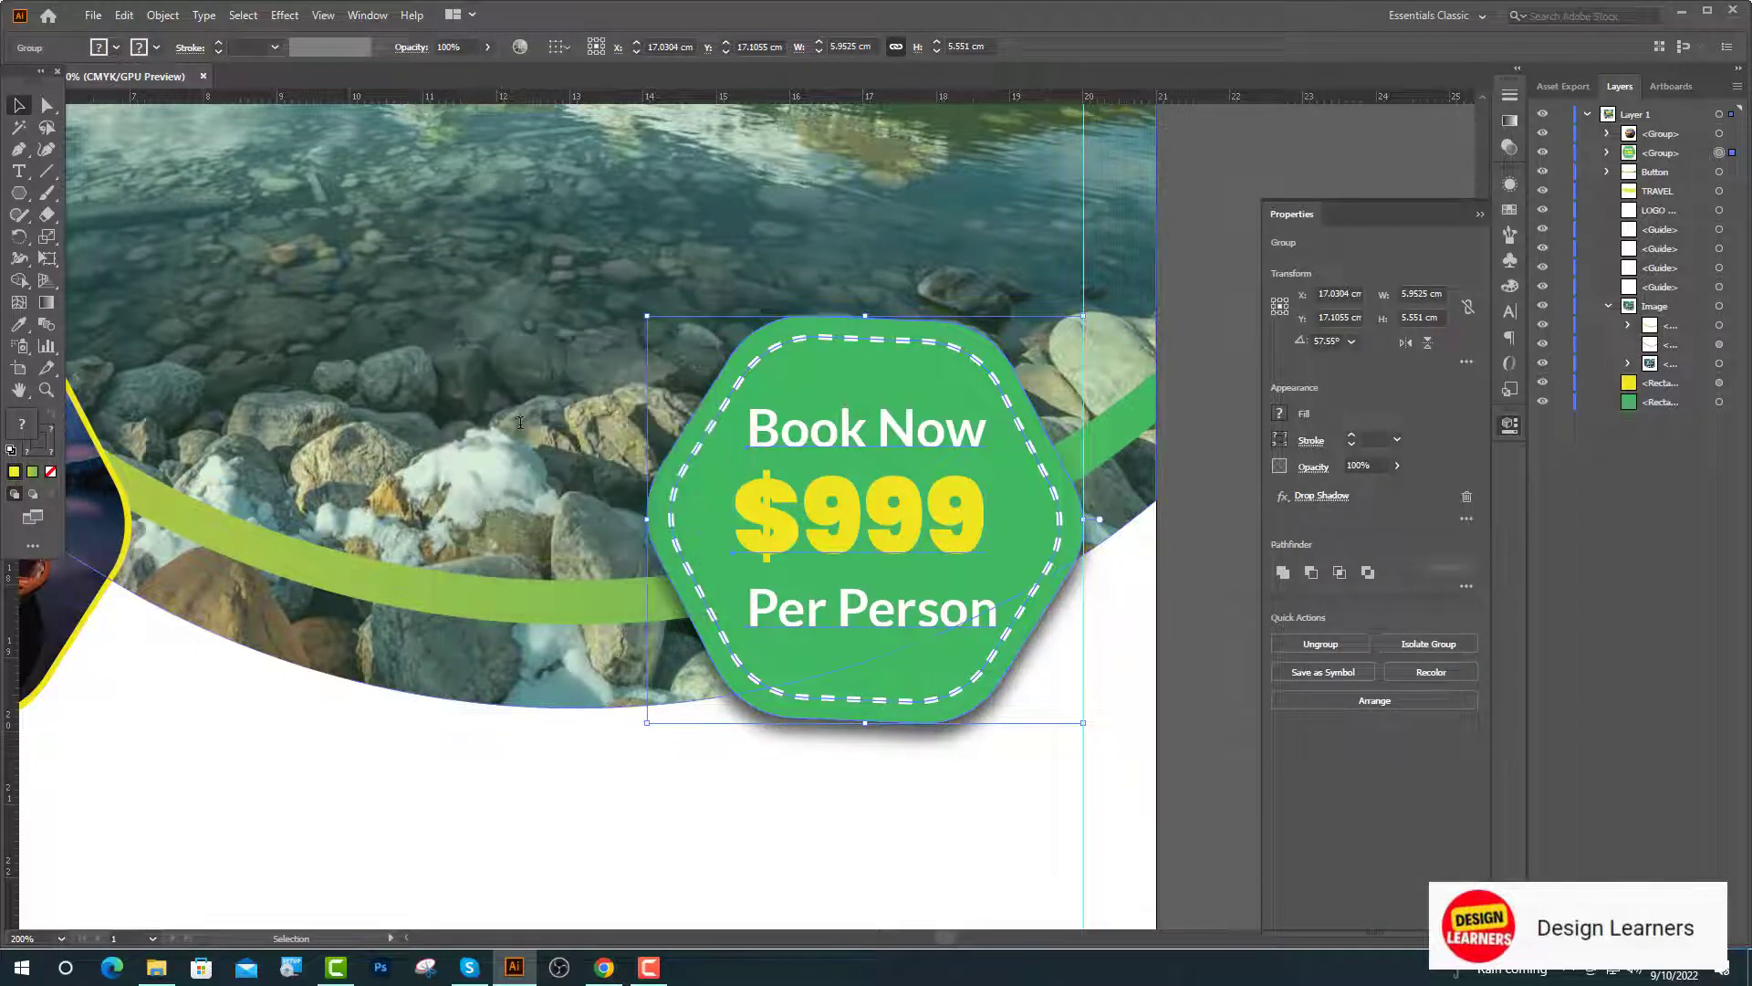
Step: Add a Multiply drop shadow to the framed rowboat photo with 65% opacity, -0.2 cm X offset, 0.2 cm Y offset and 0.1 cm blur
click(348, 727)
click(75, 618)
scroll(1186, 673, down, 1)
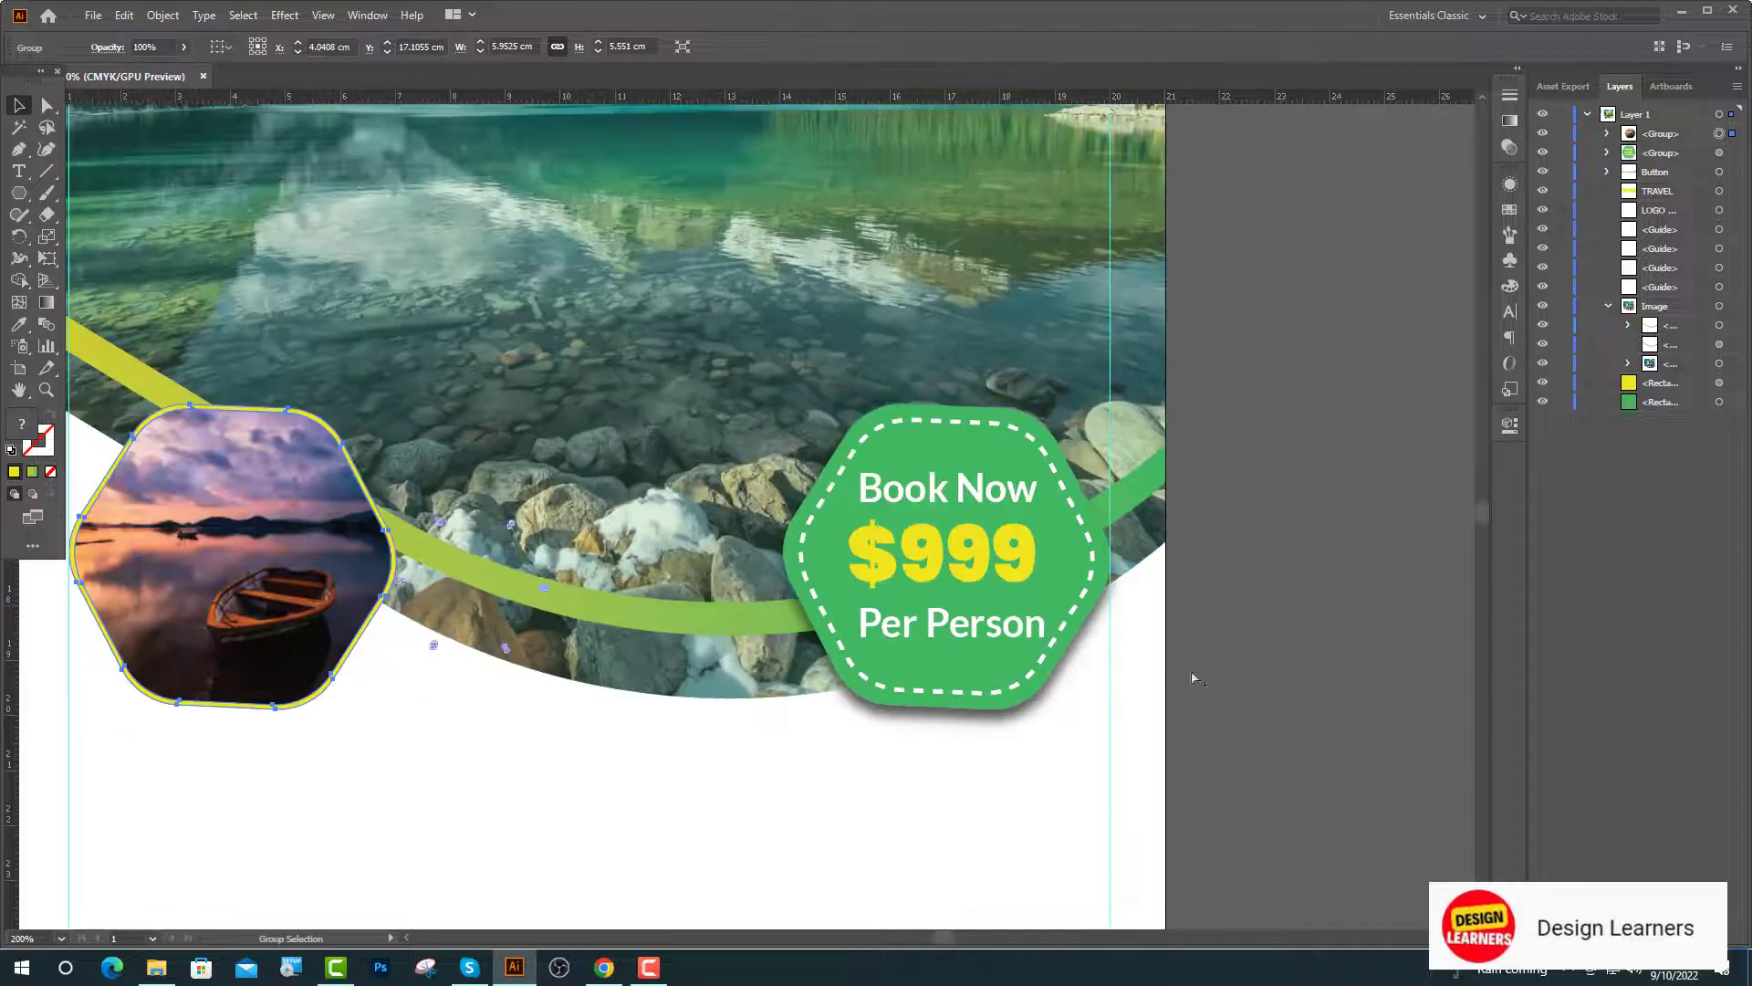
drag(821, 584, 876, 671)
click(278, 17)
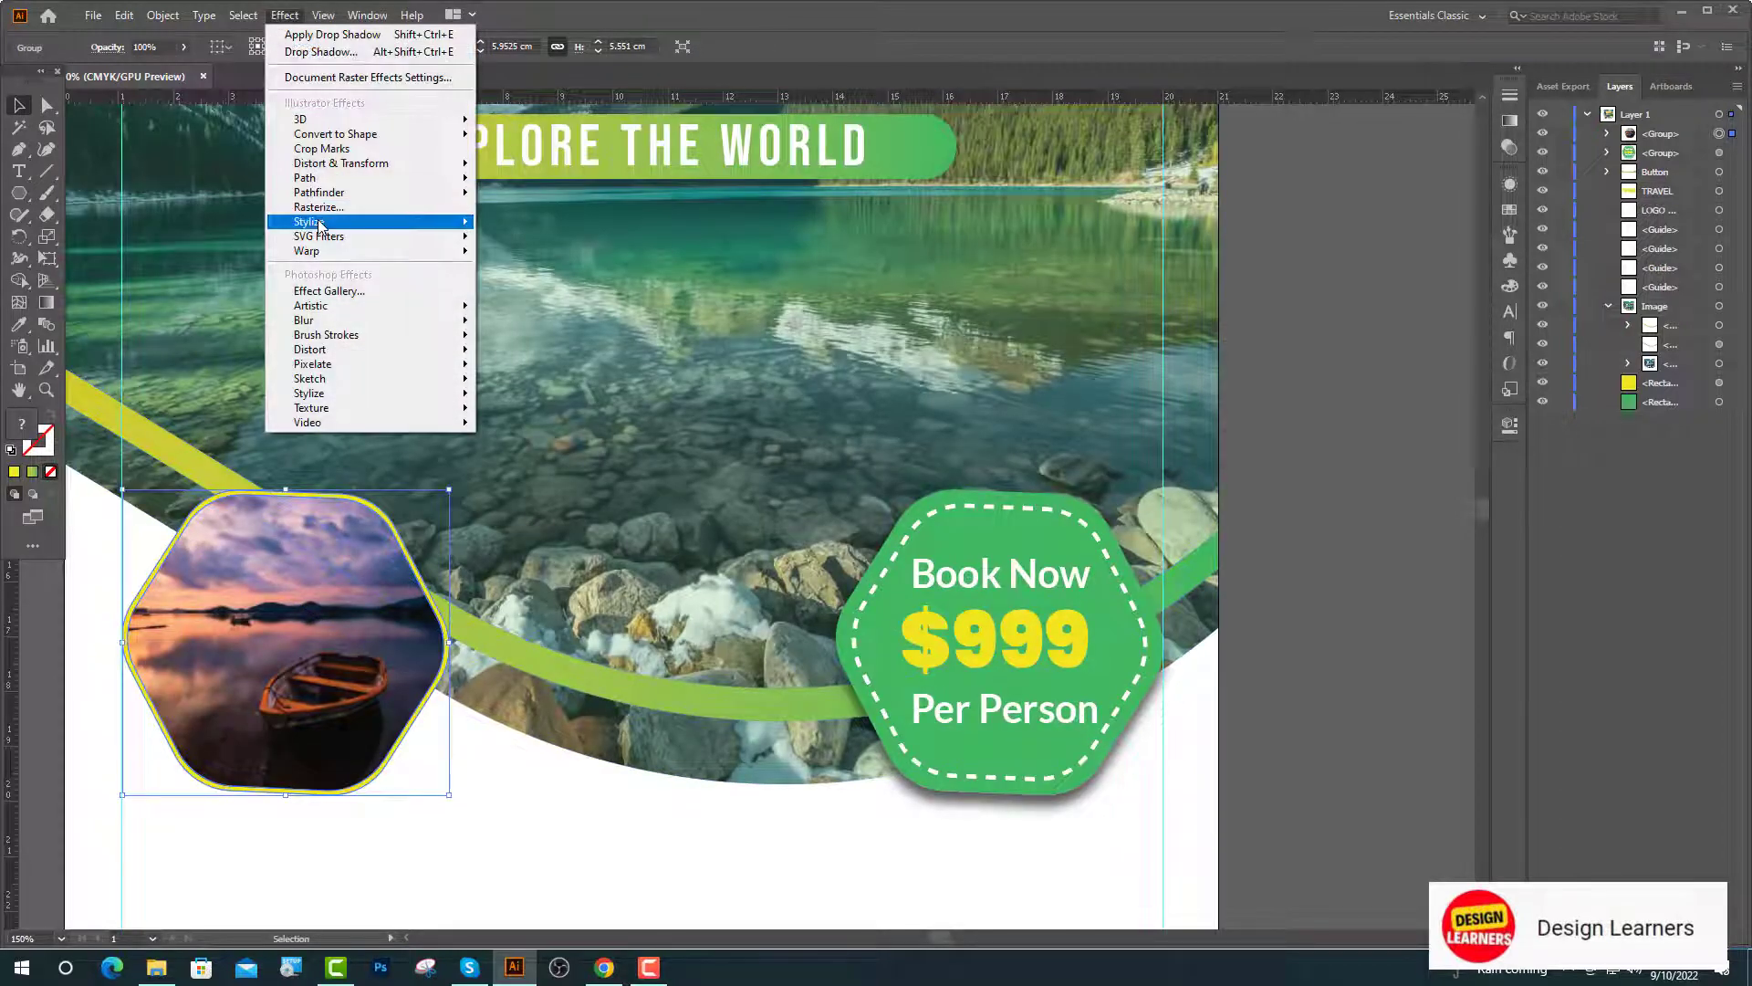
mouse_move(360, 224)
click(516, 227)
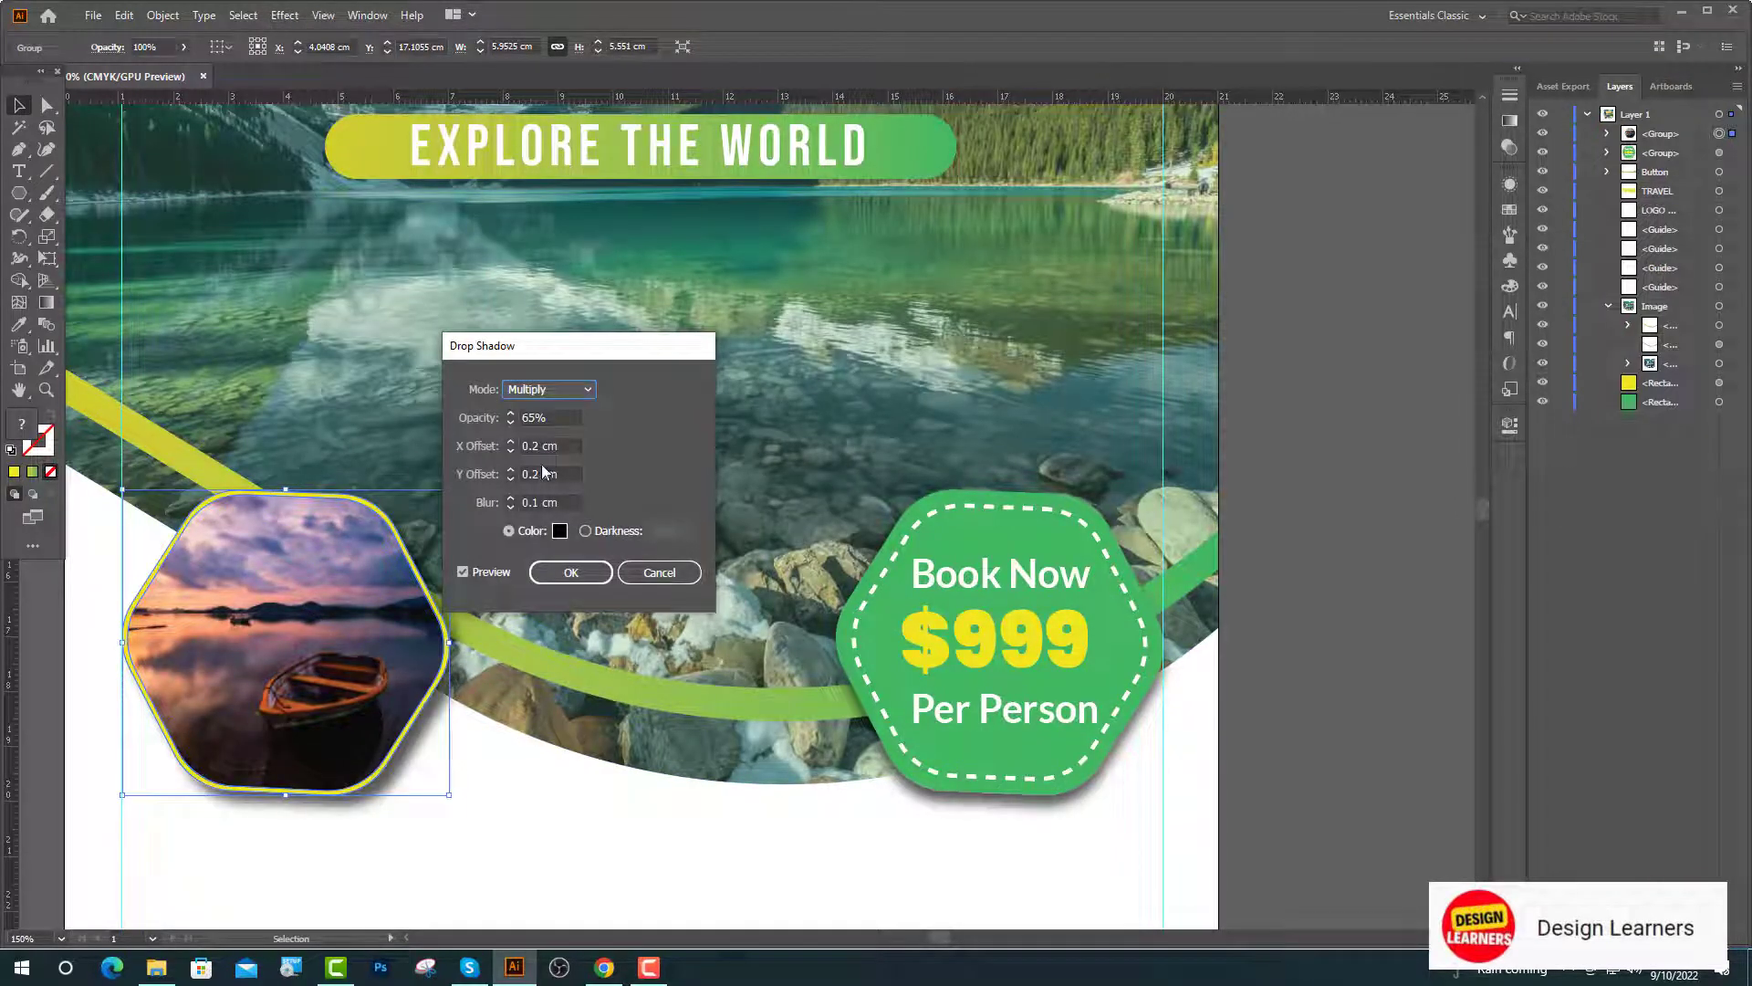
click(522, 445)
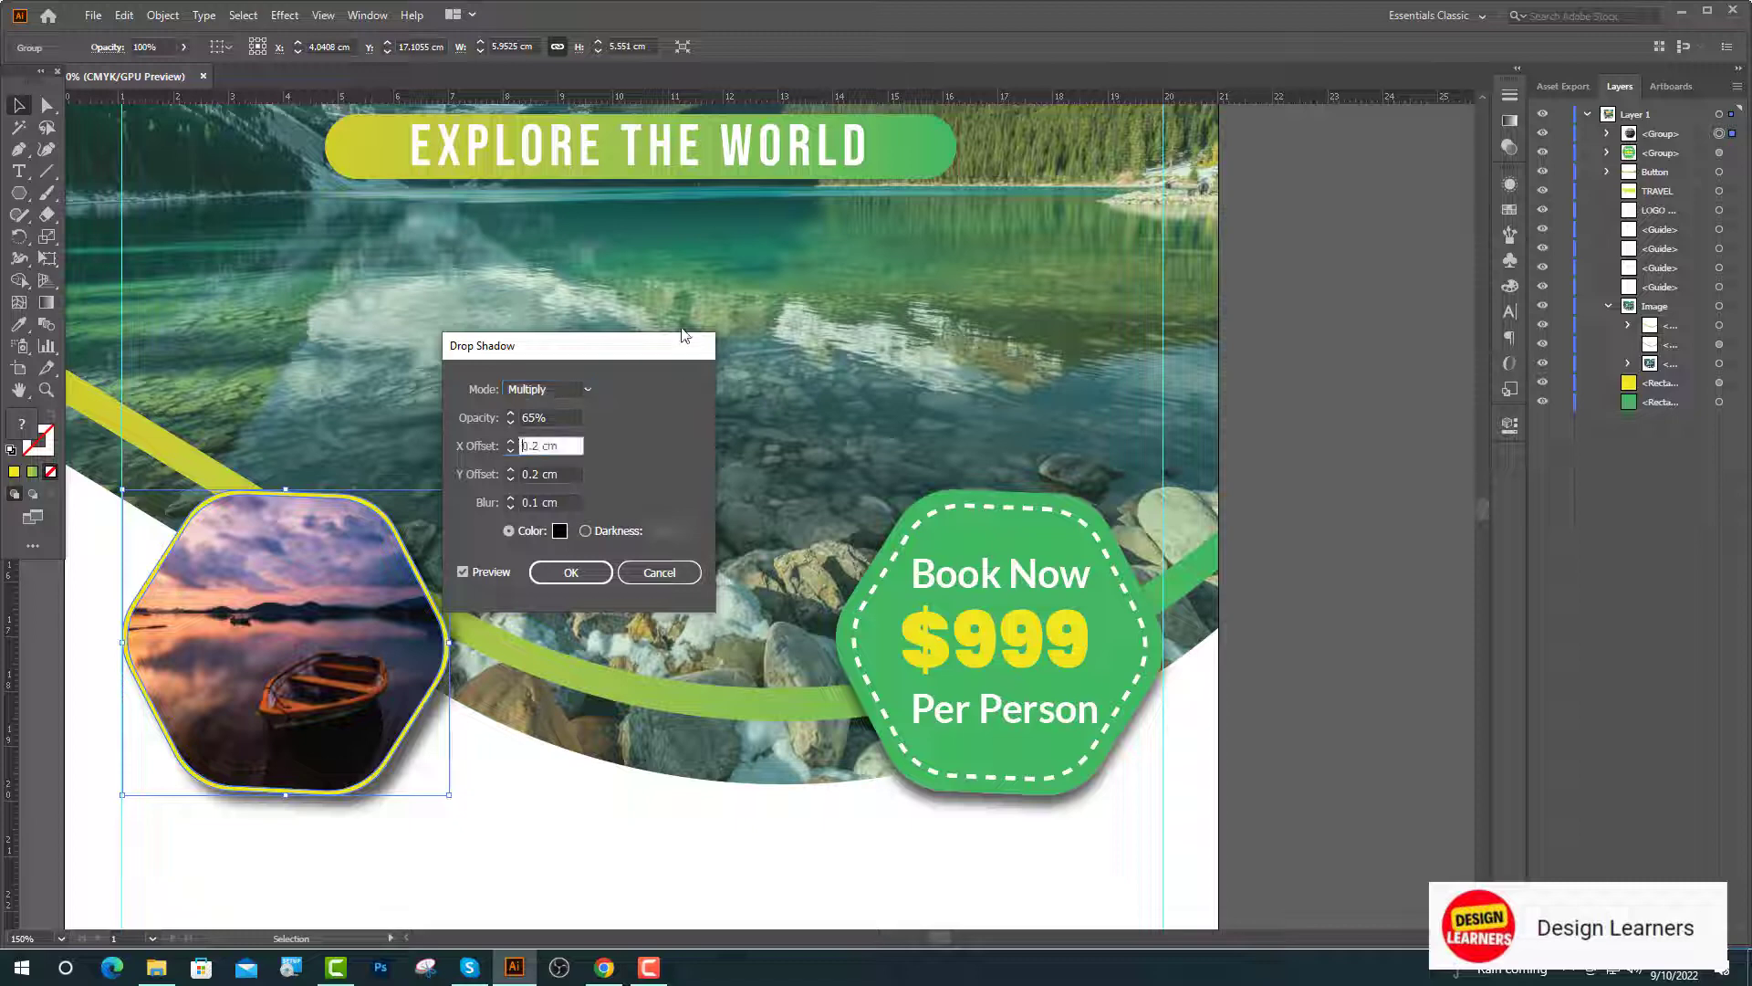
text(-)
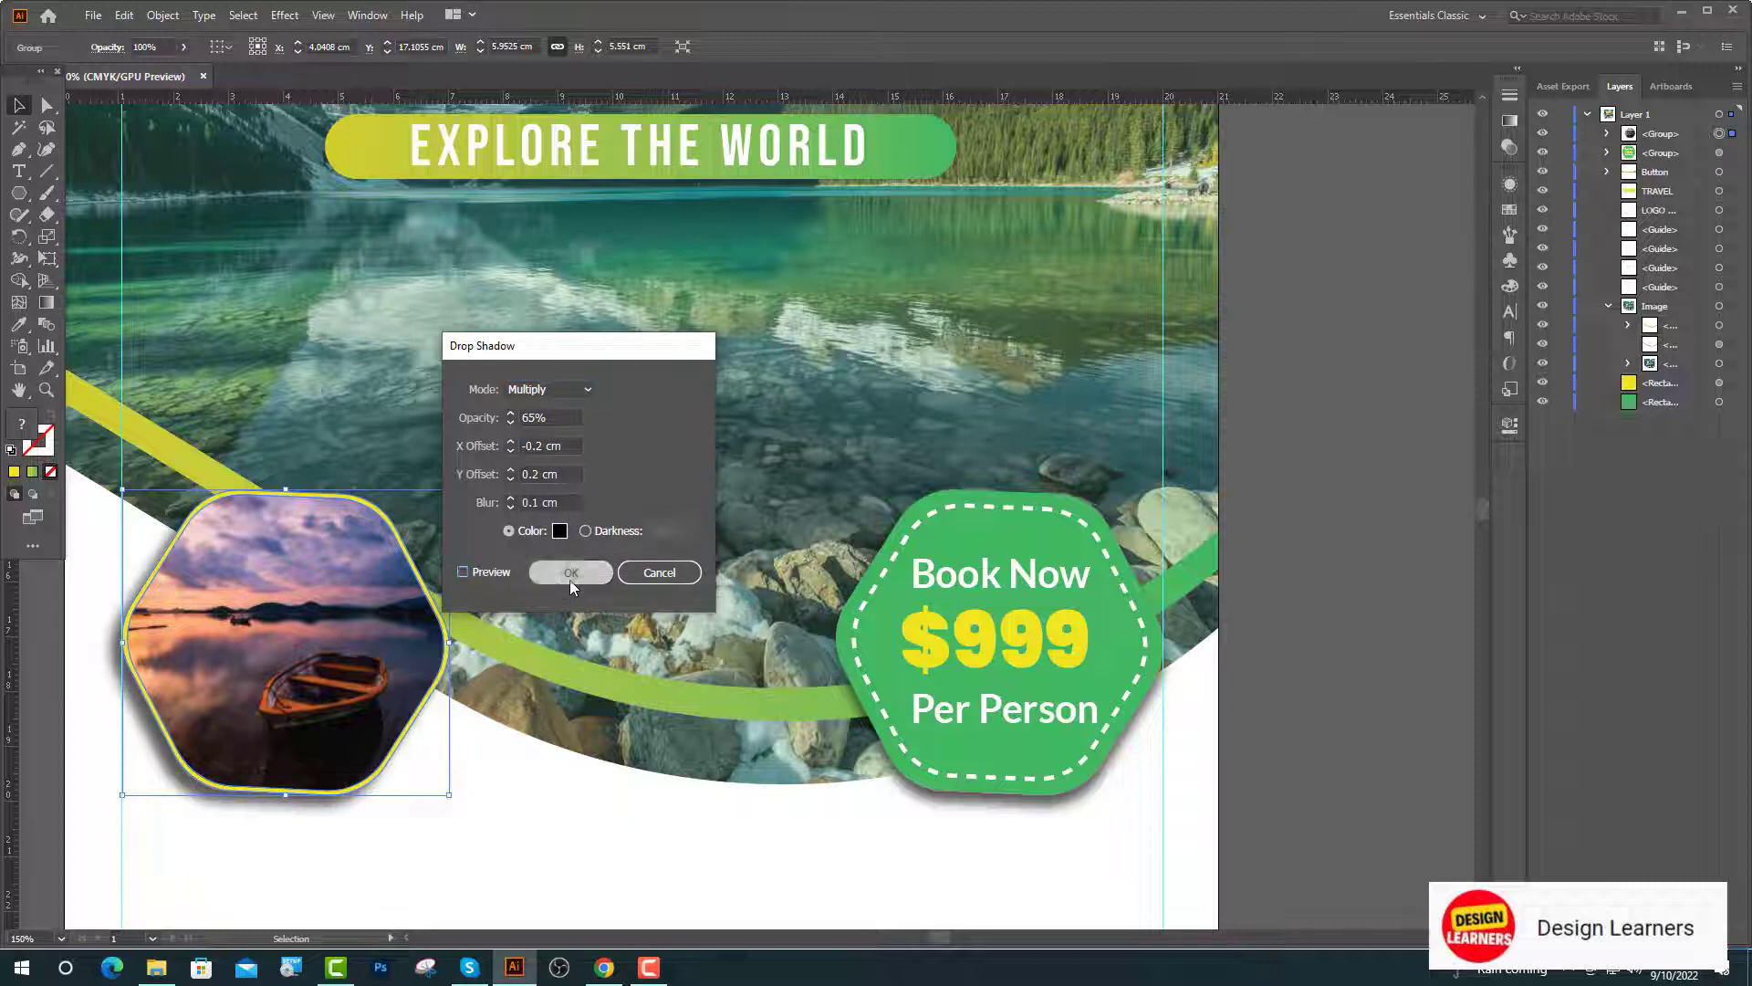
click(569, 574)
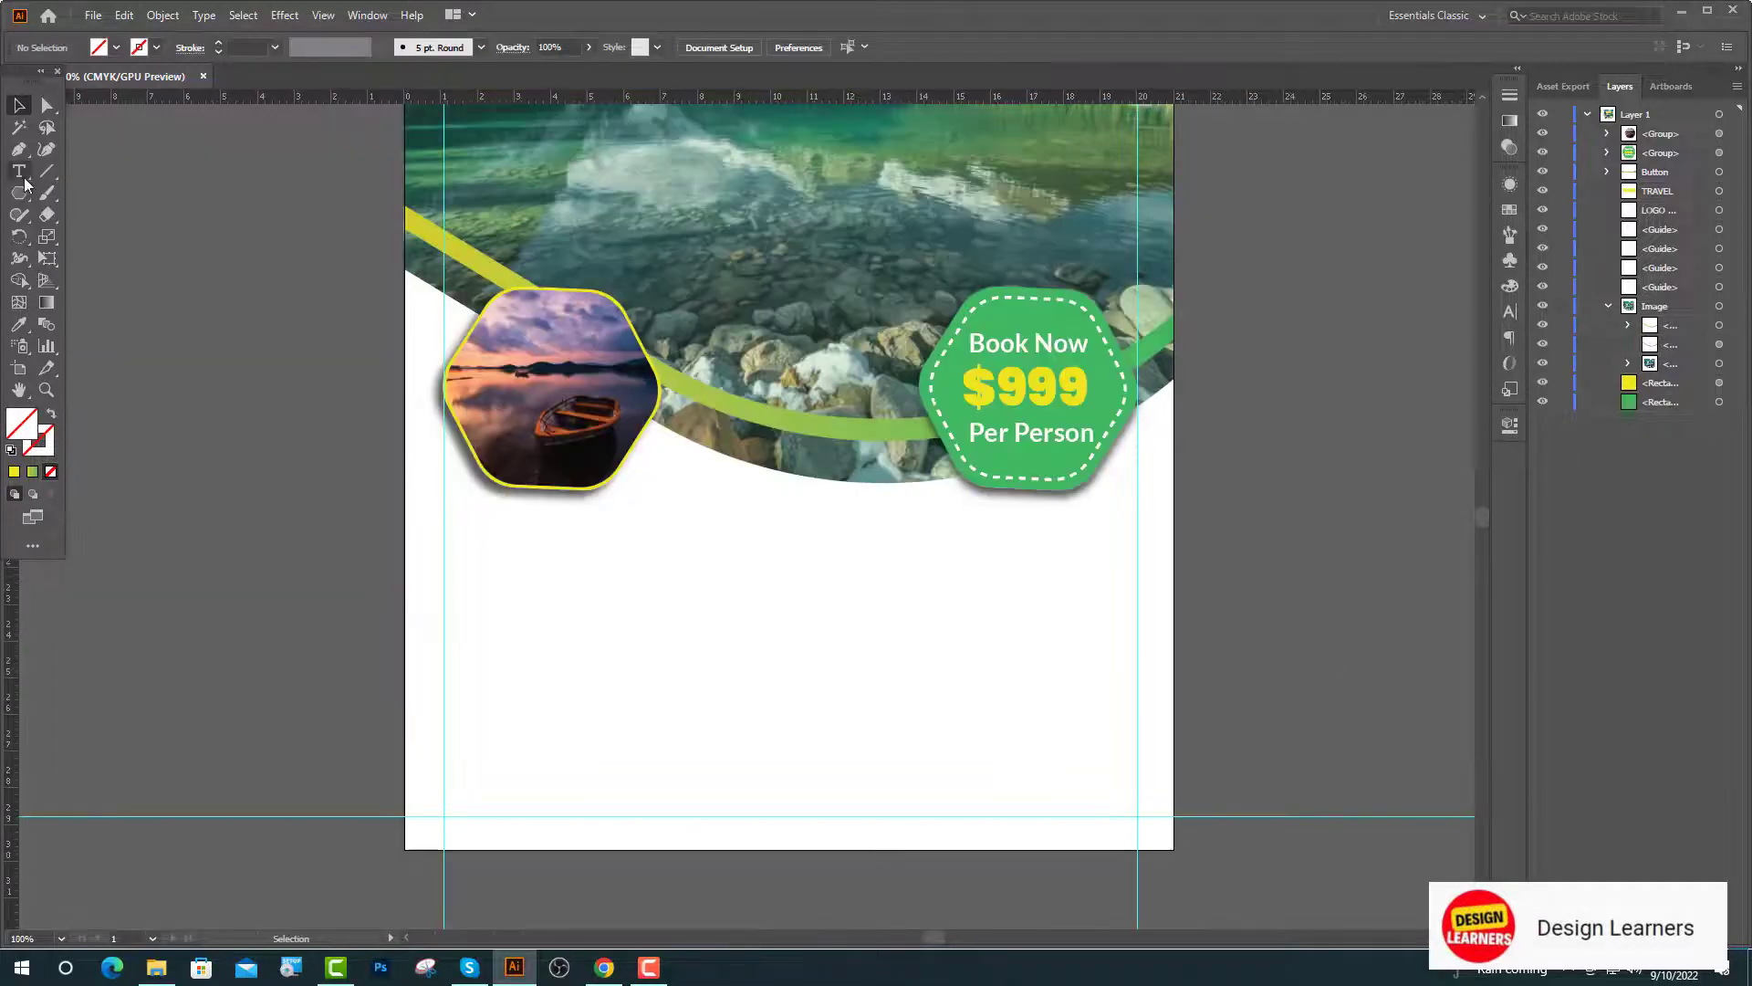
Step: Add the text "Let's" below the rowboat photo in the Lato font, with a single apostrophe
click(19, 171)
click(464, 548)
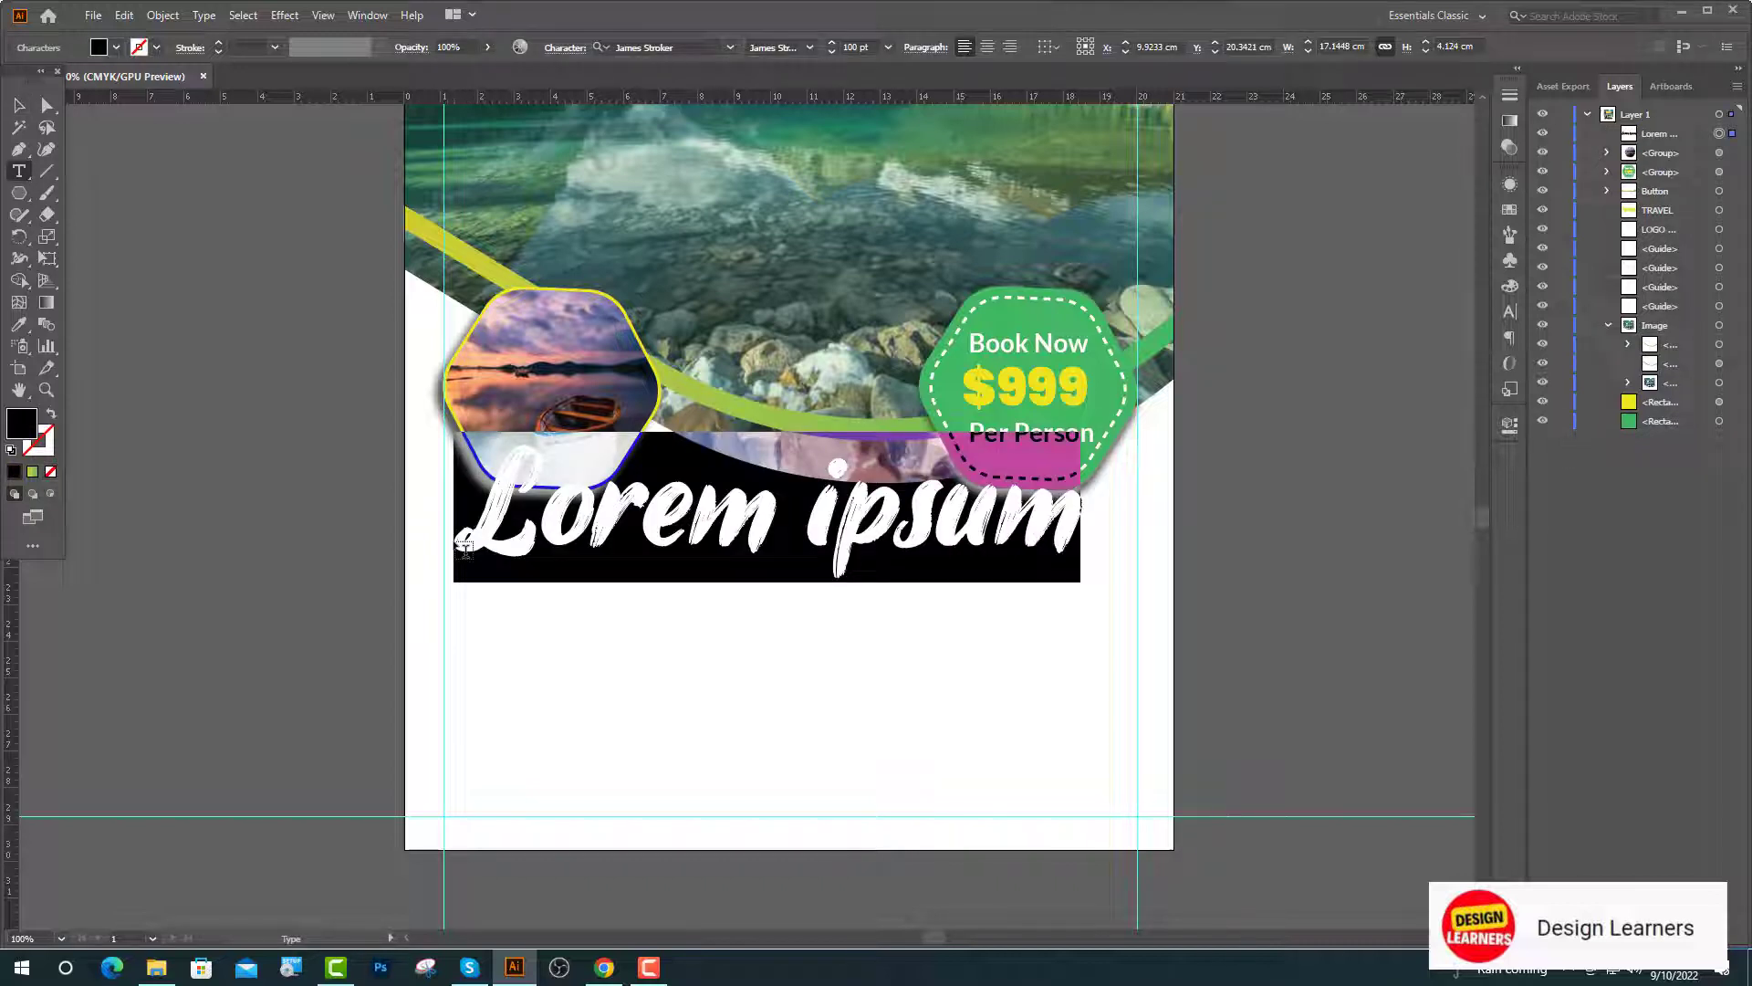
text(Let's)
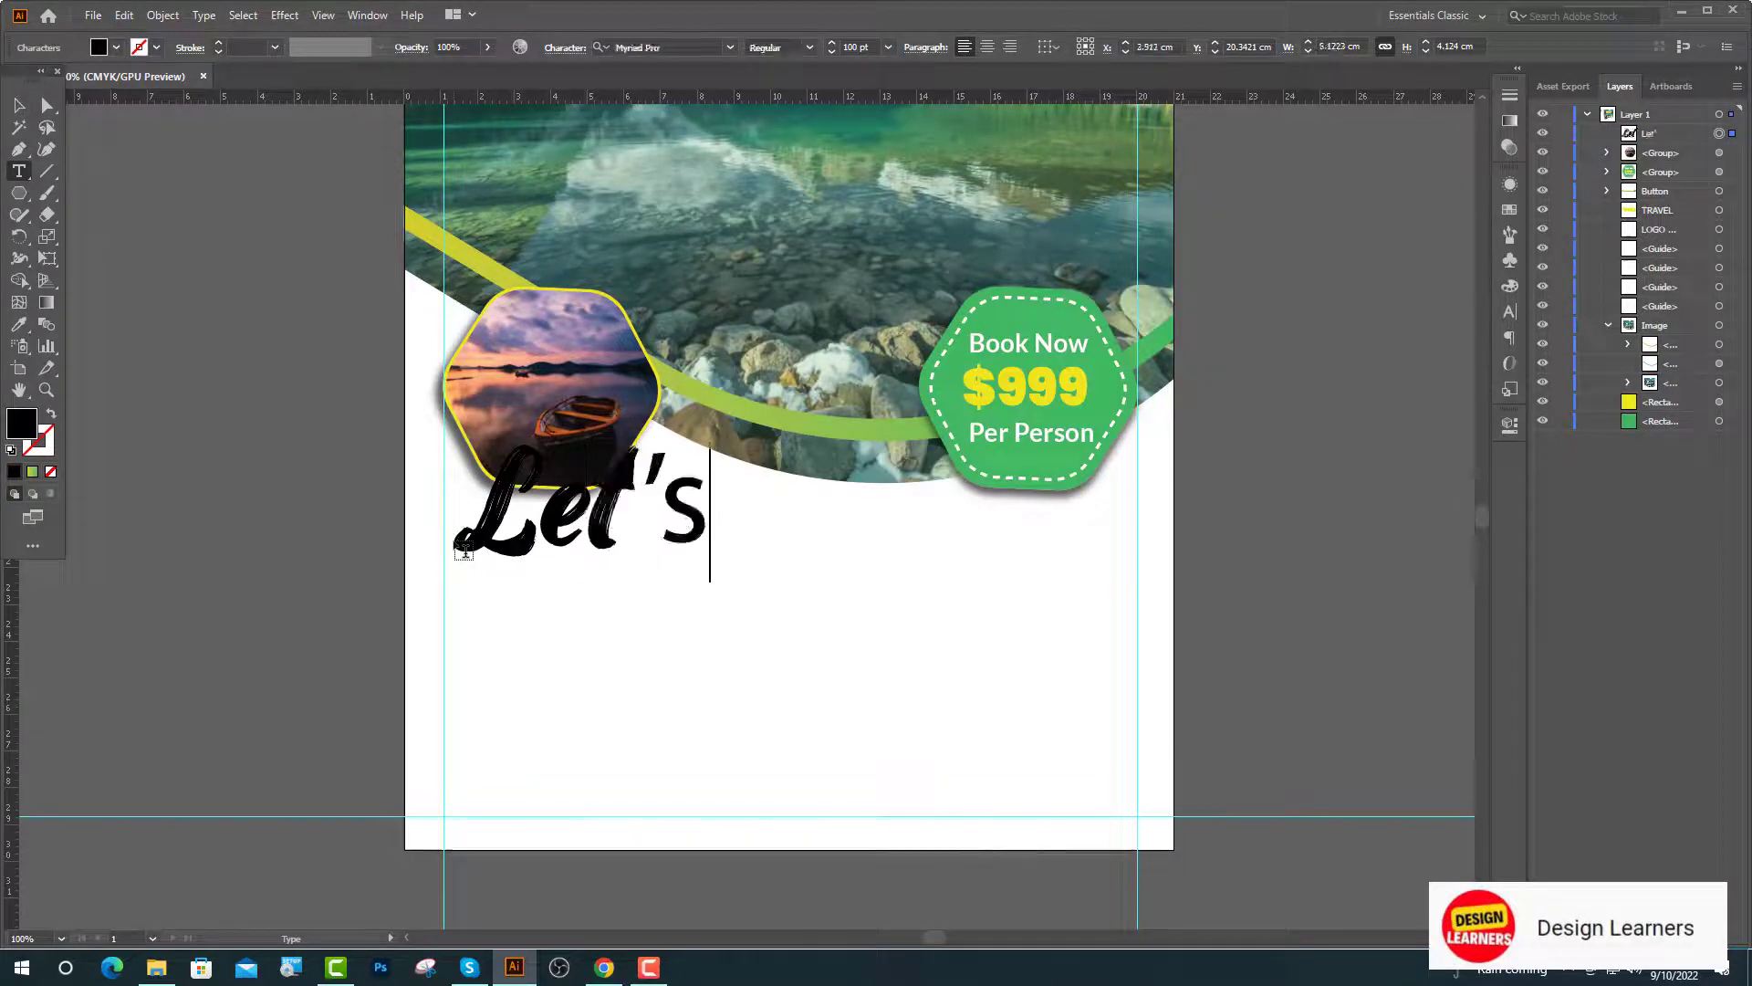
drag(700, 515, 453, 511)
click(627, 47)
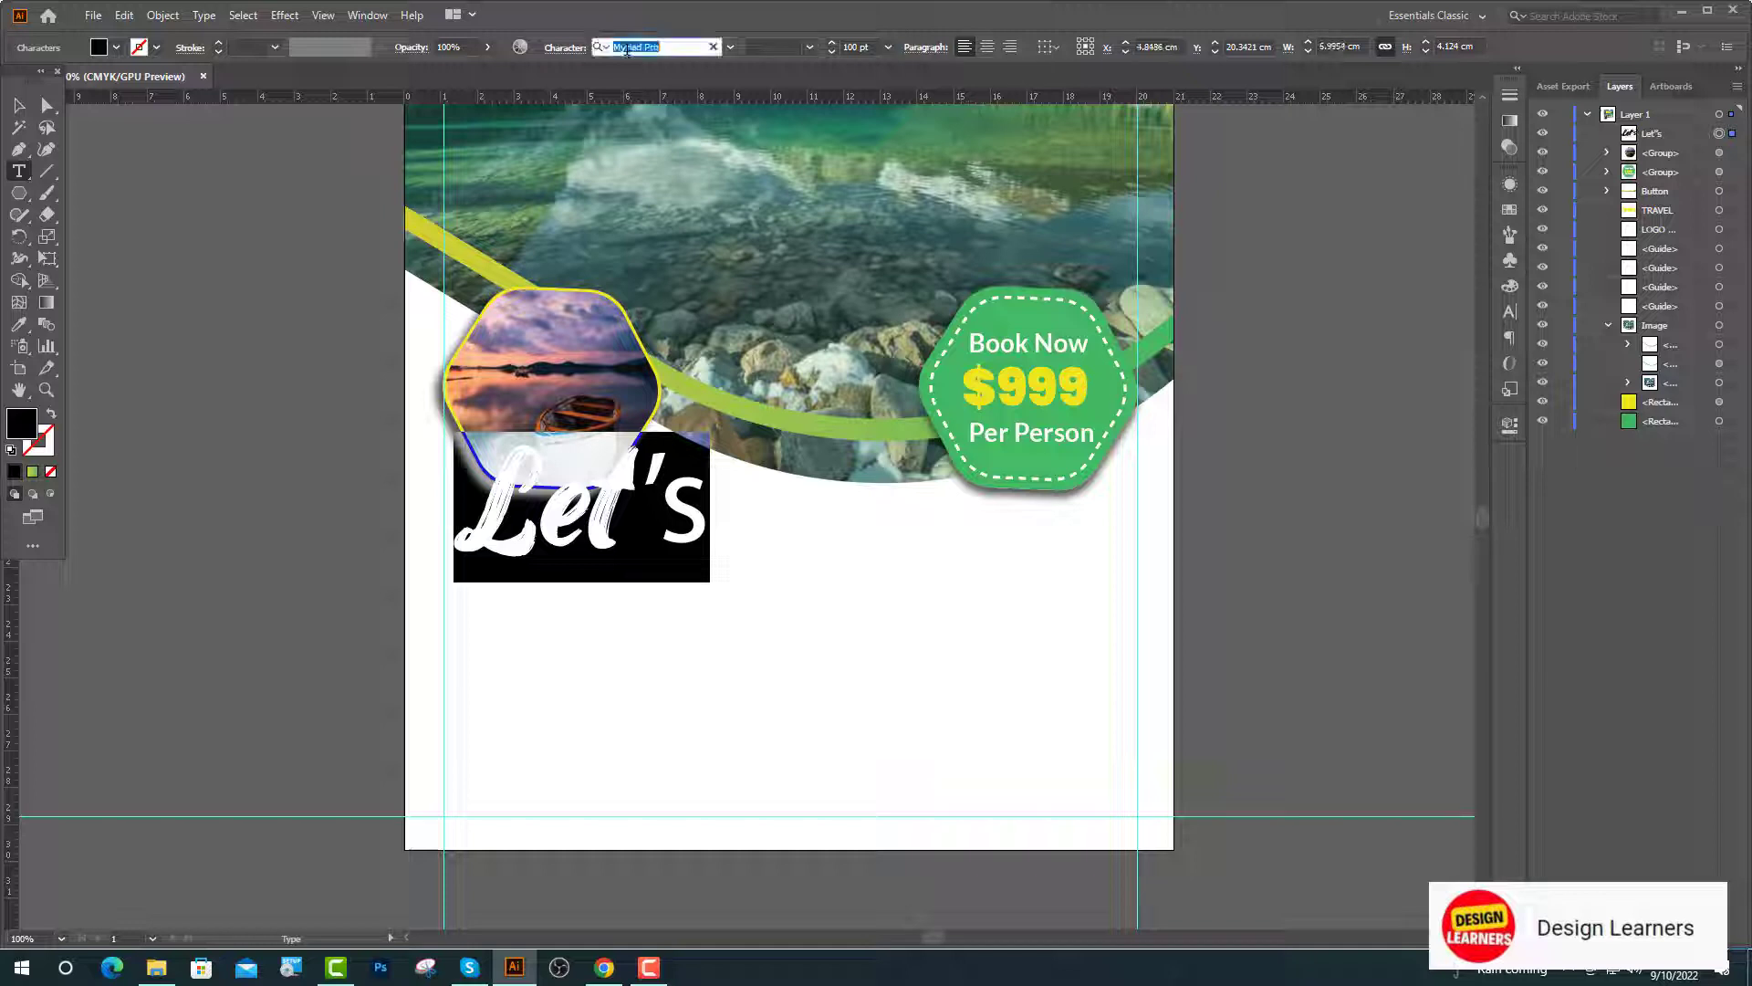
click(731, 48)
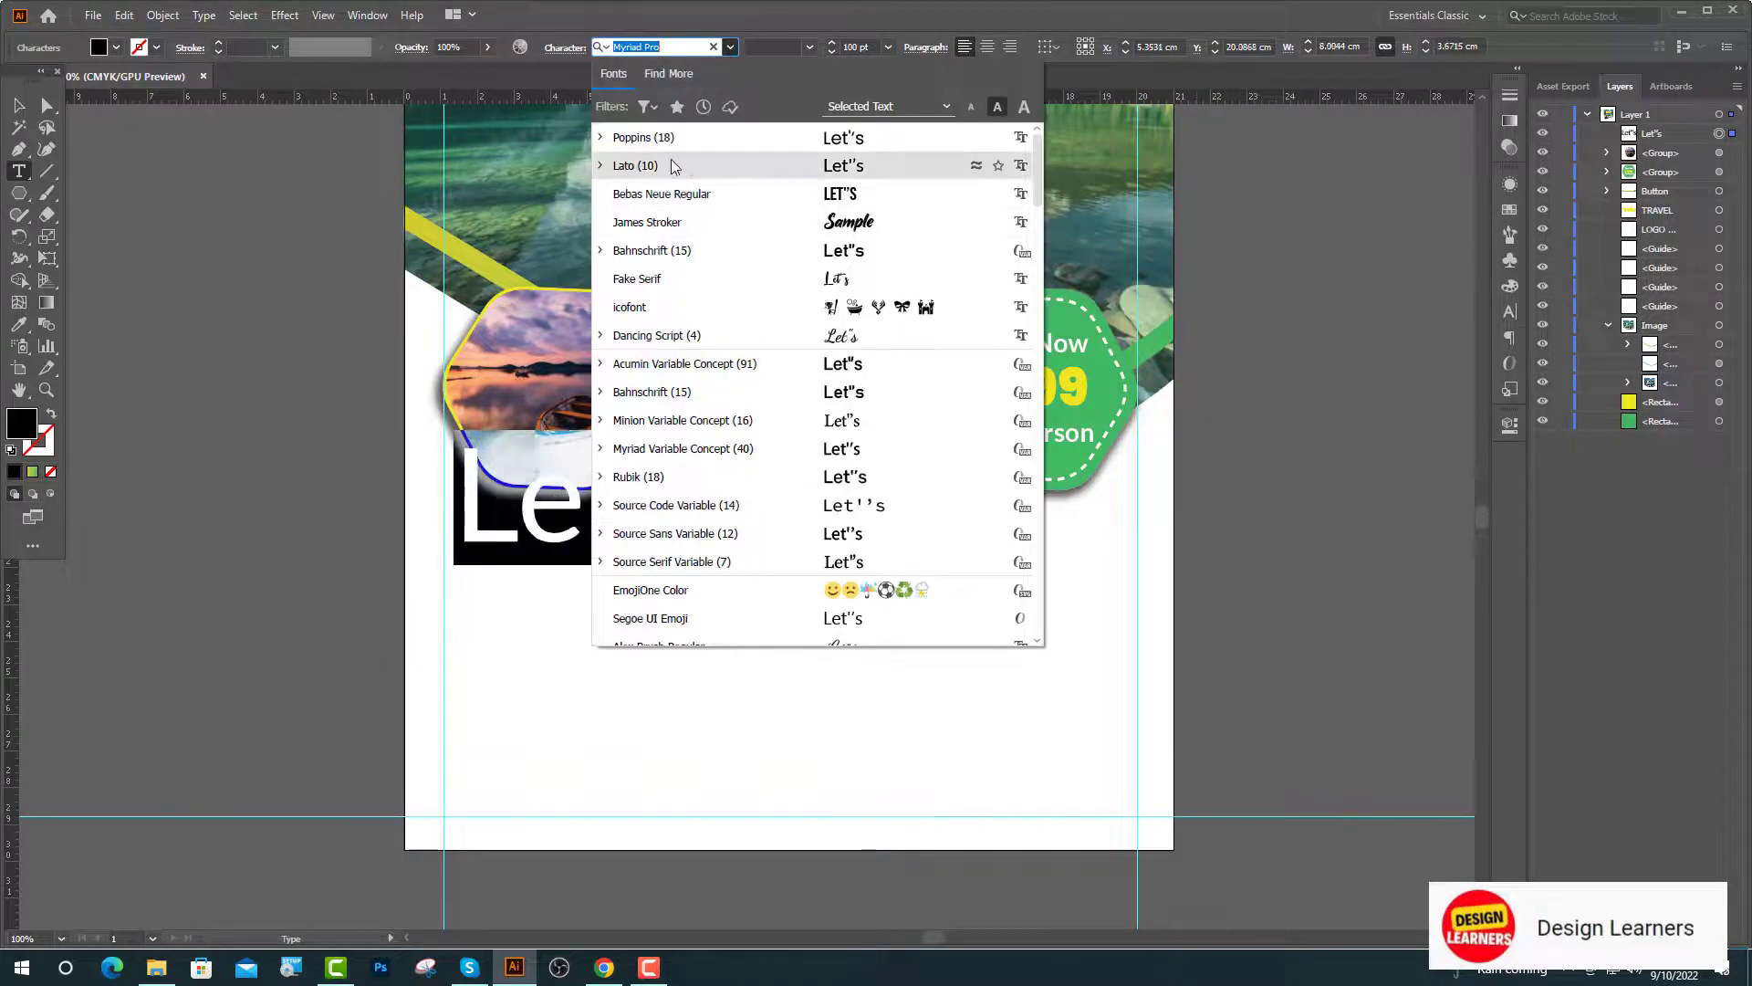
click(743, 167)
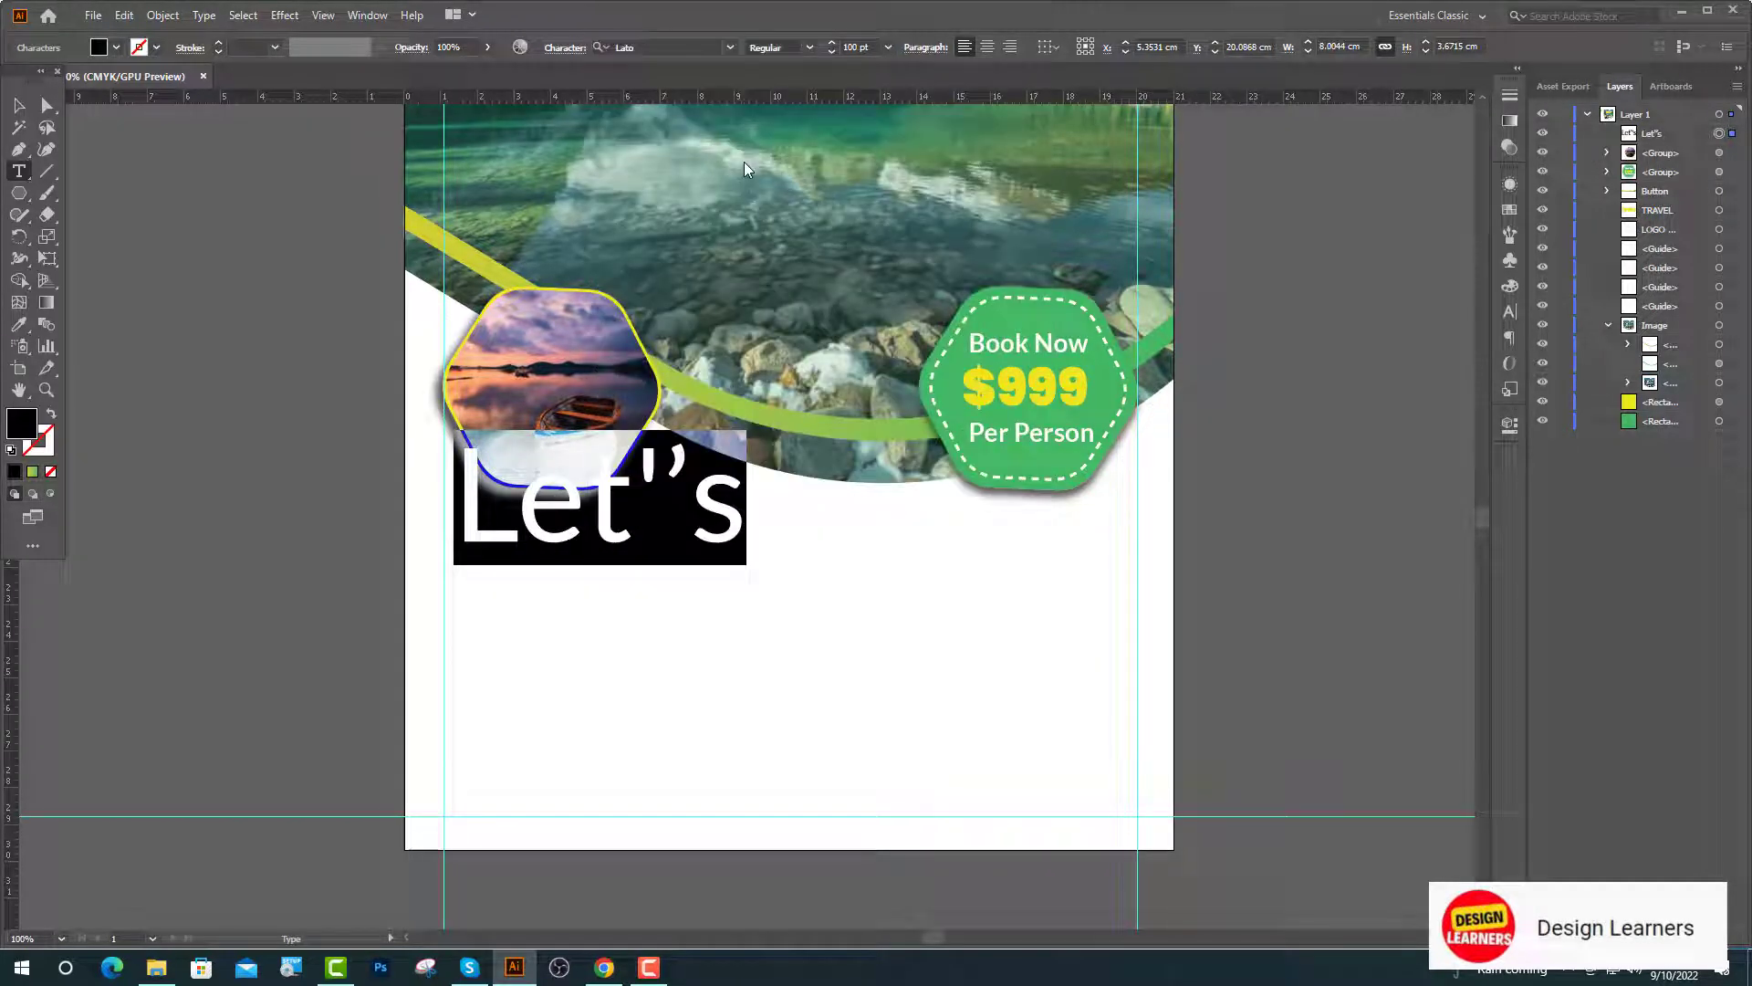
click(655, 466)
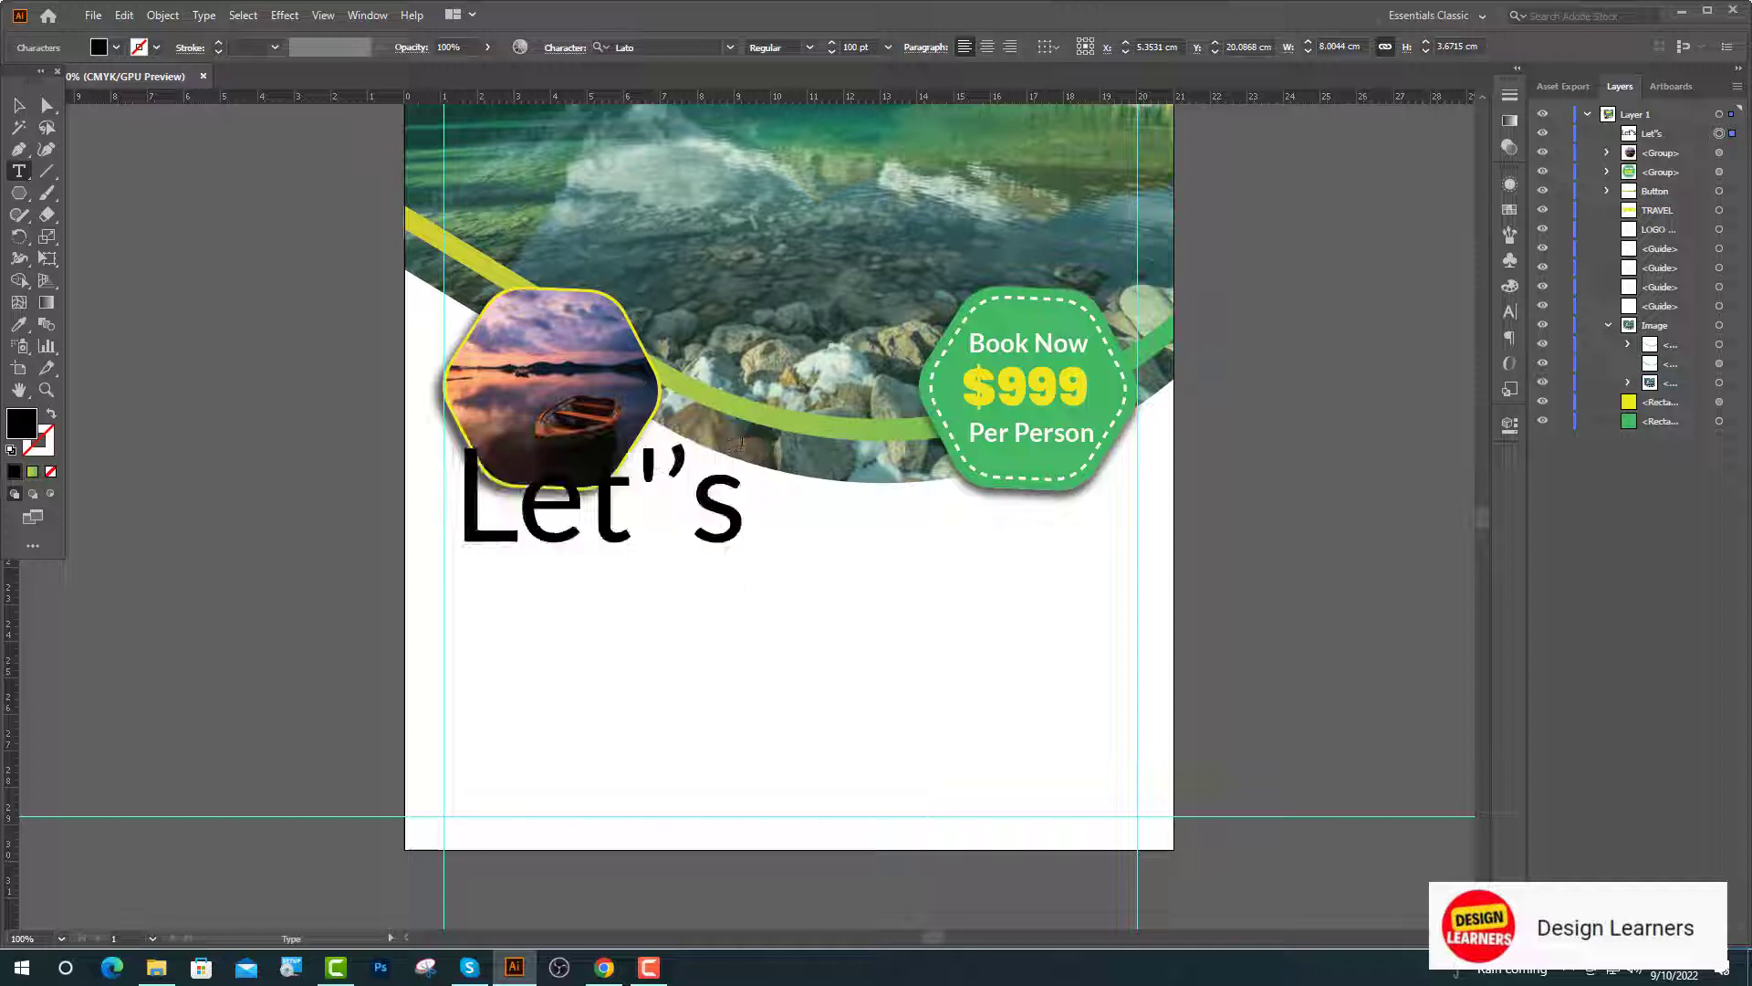
key(BackSpace)
key(End)
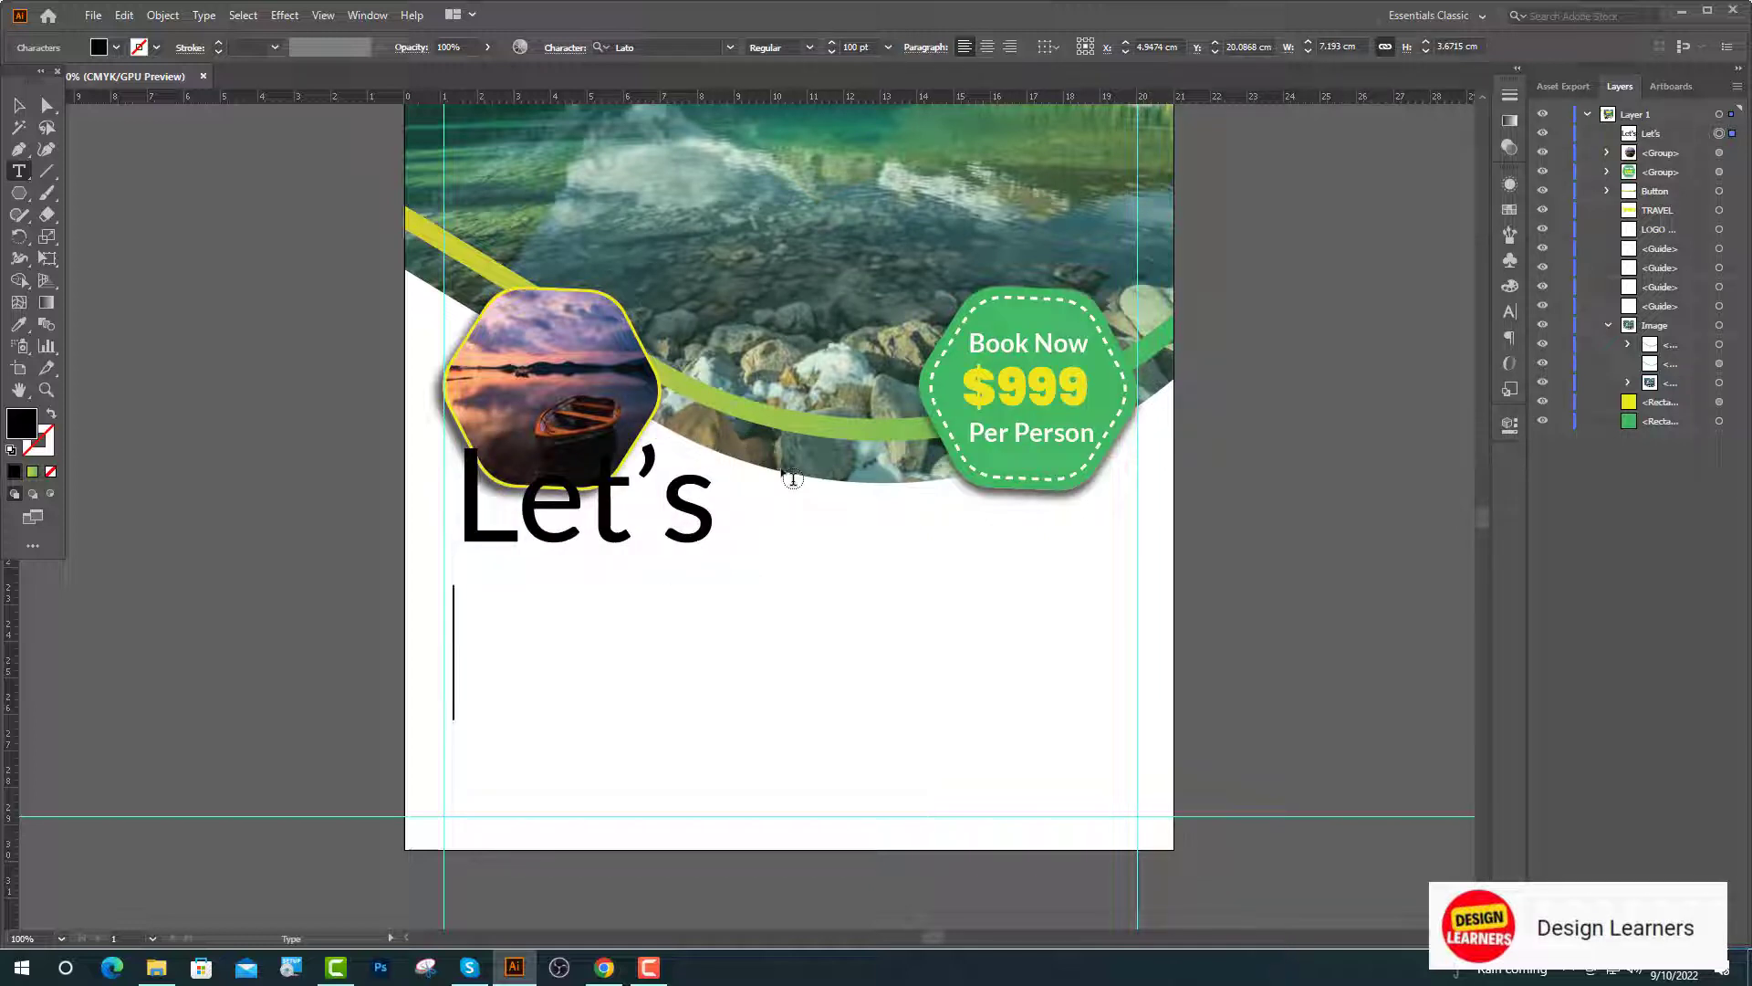
Step: Add "Travel" on a second line below "Let's" and set the whole text to 30 pt
text(Trav)
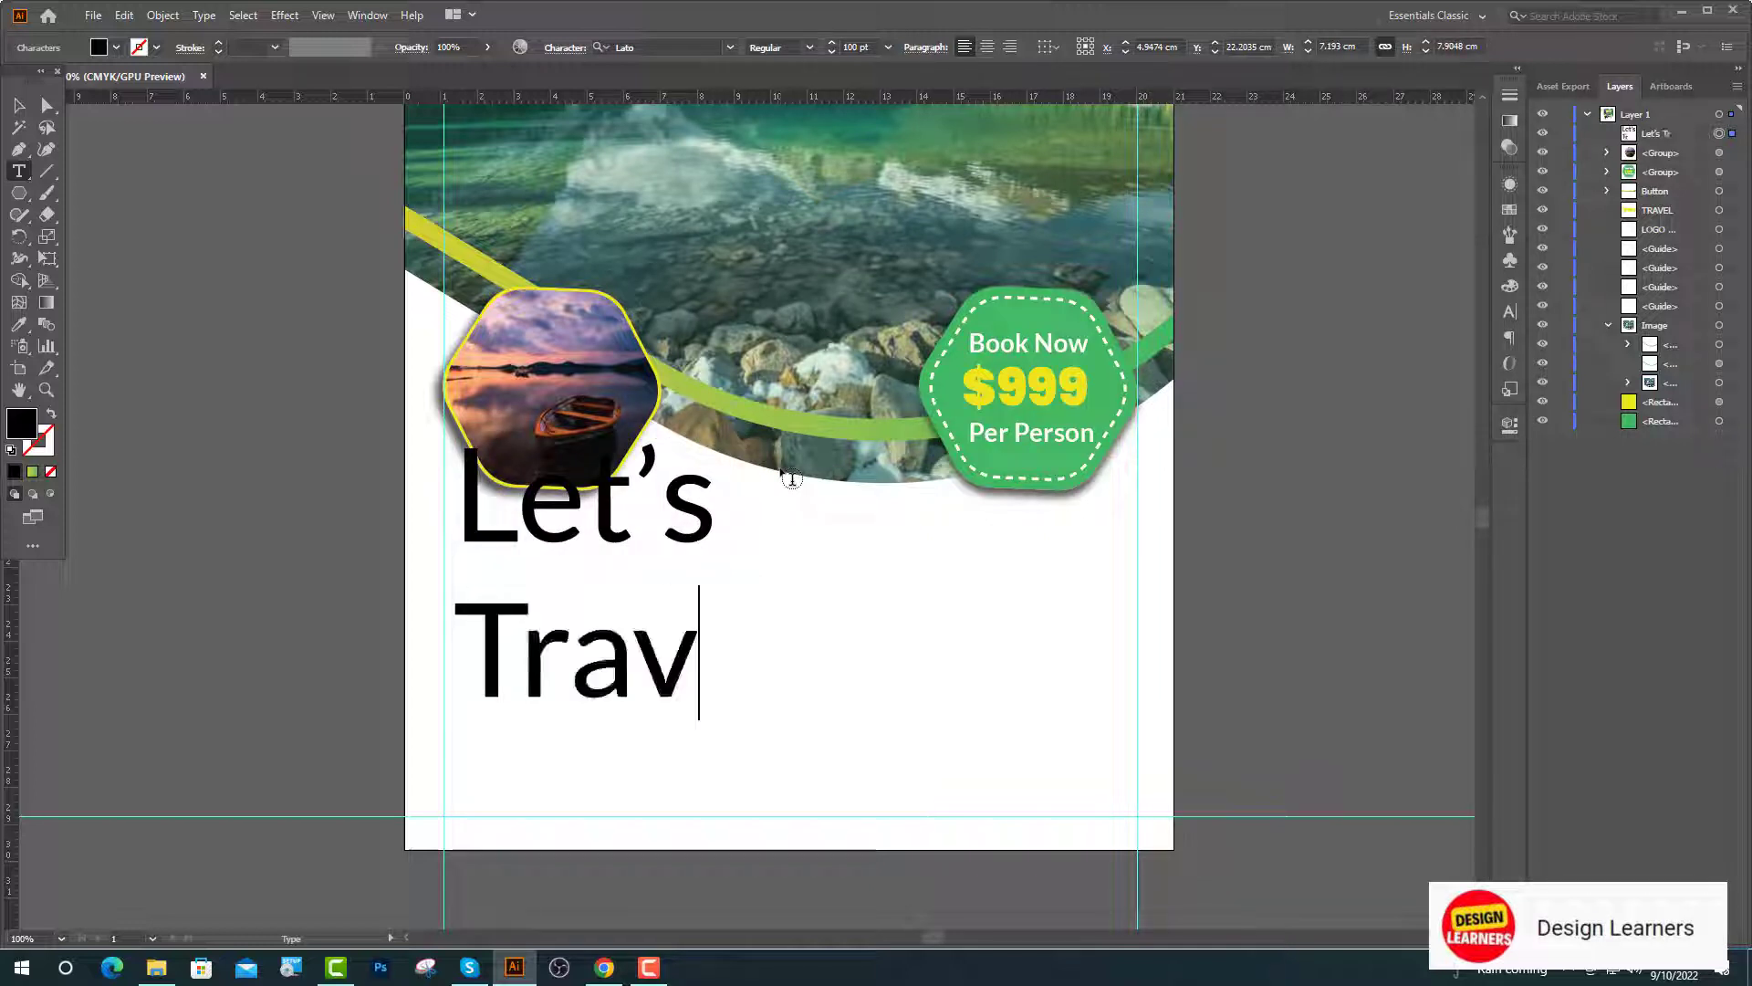
text(el)
key(Escape)
click(853, 47)
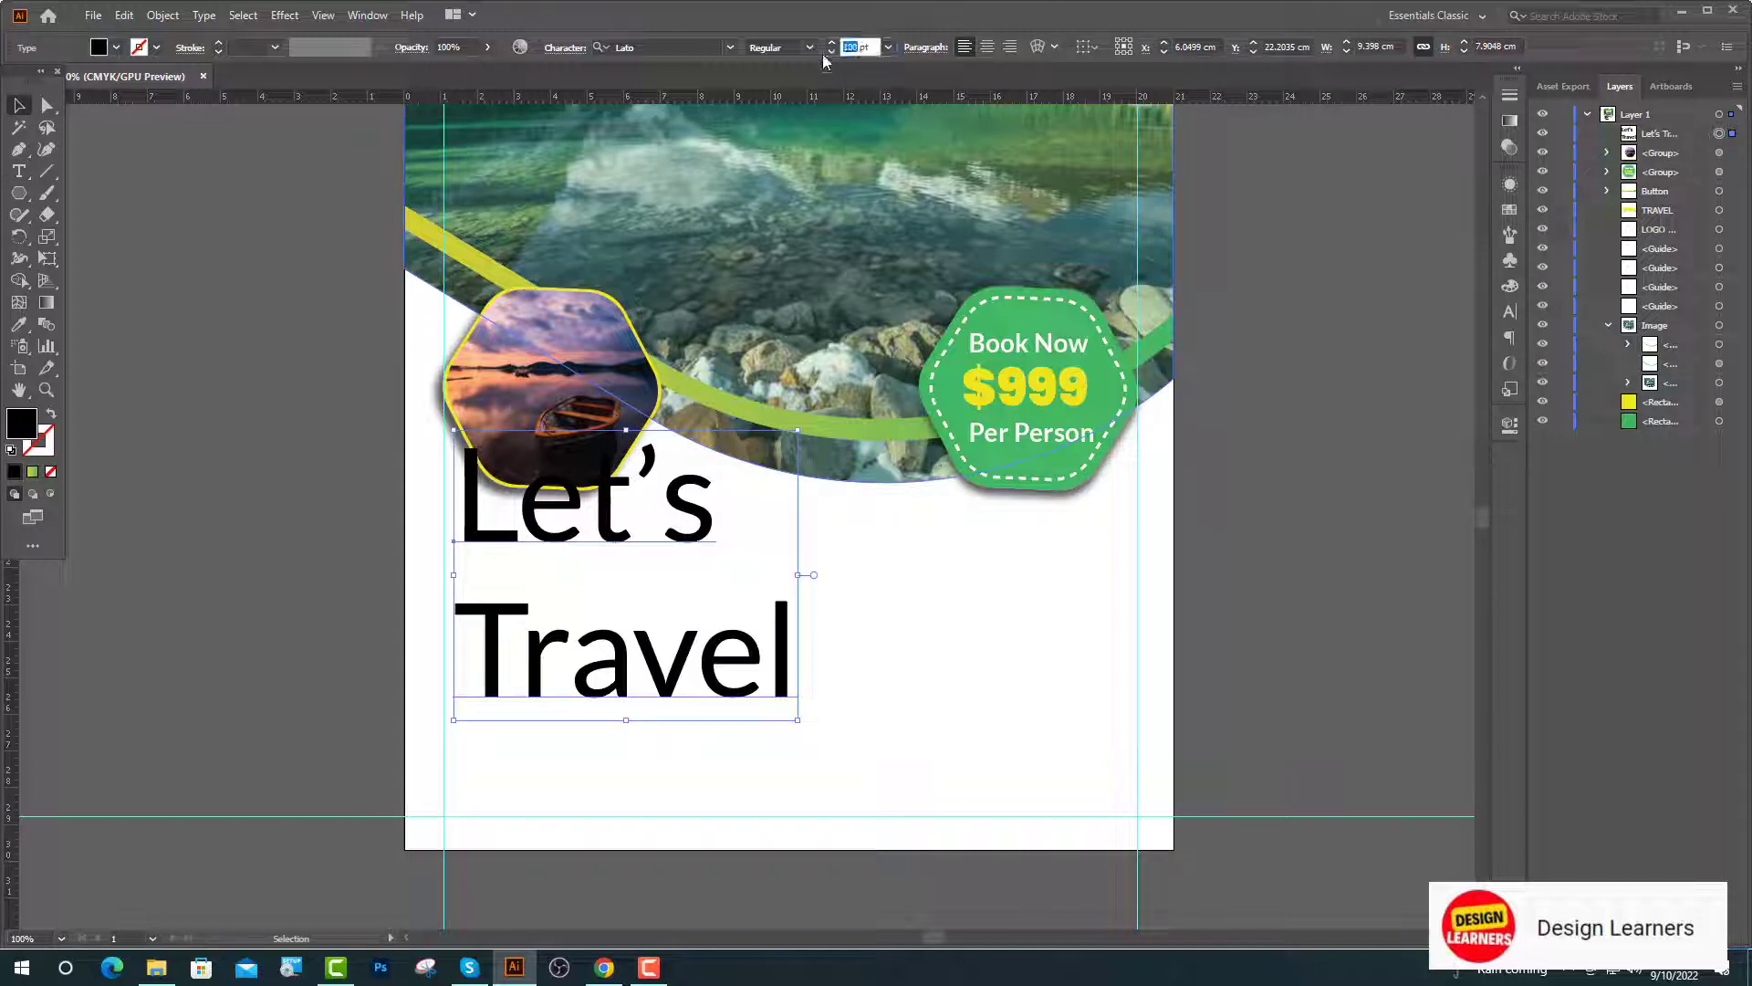
key(Return)
click(340, 145)
Step: Set the word "Let's" to 20 pt
click(18, 170)
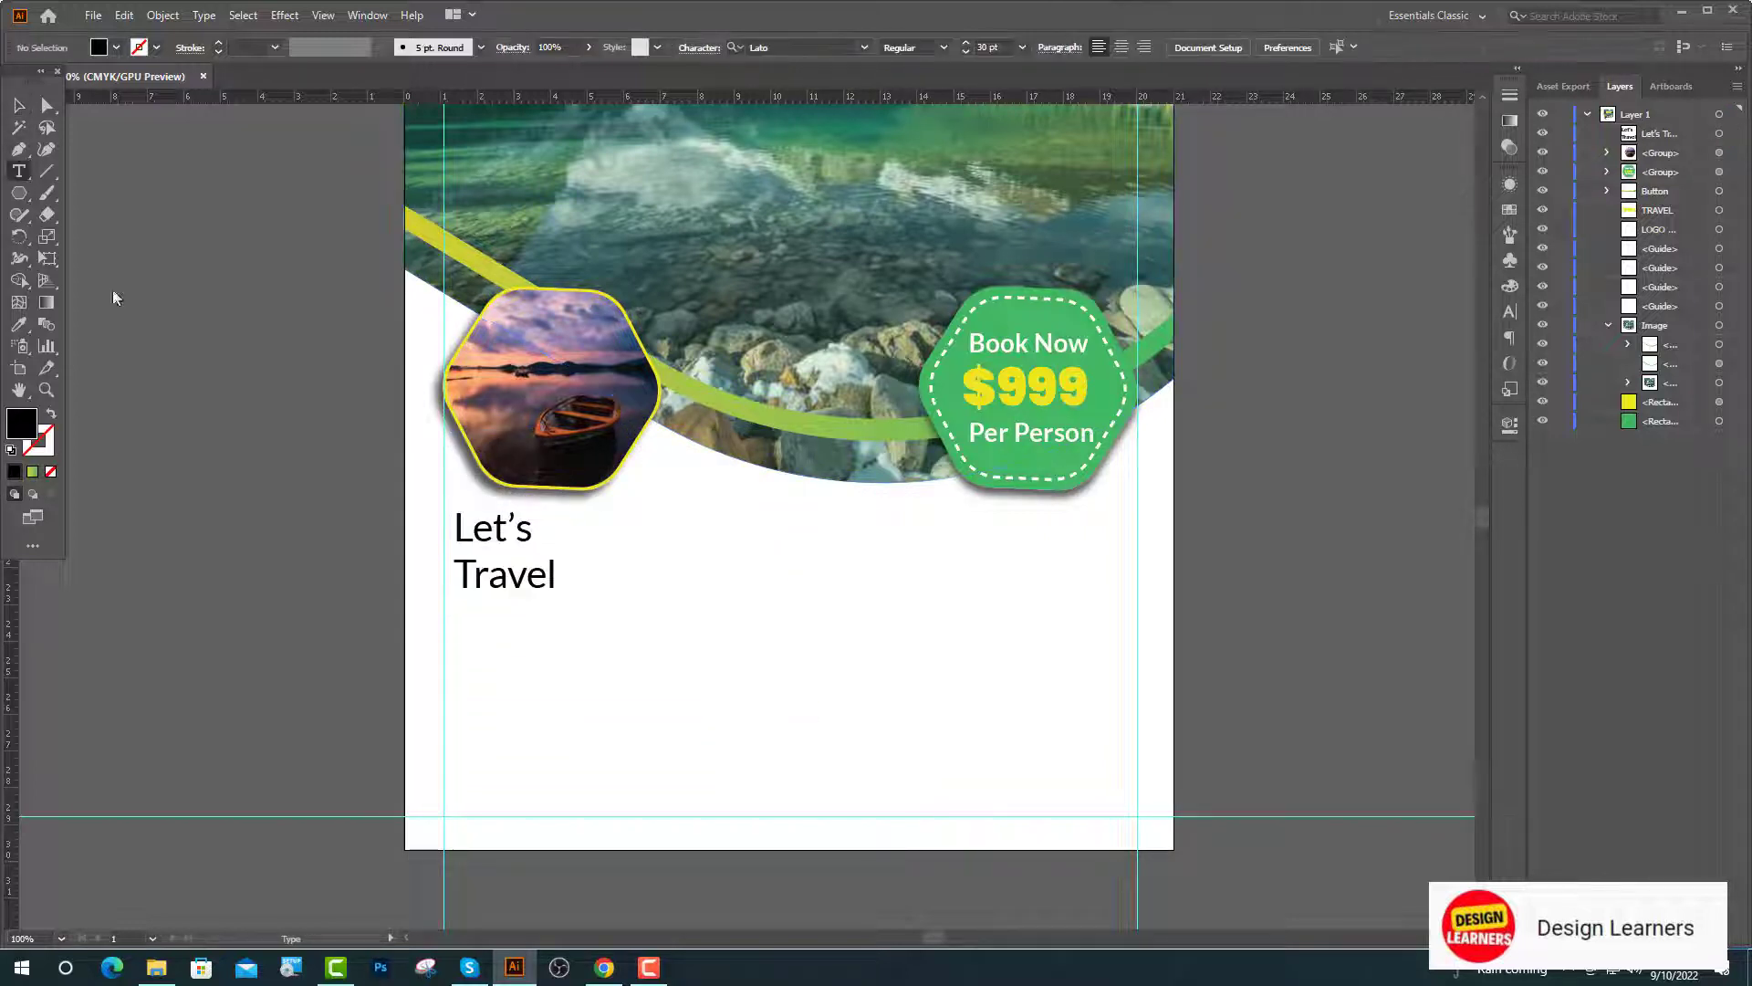
double_click(501, 529)
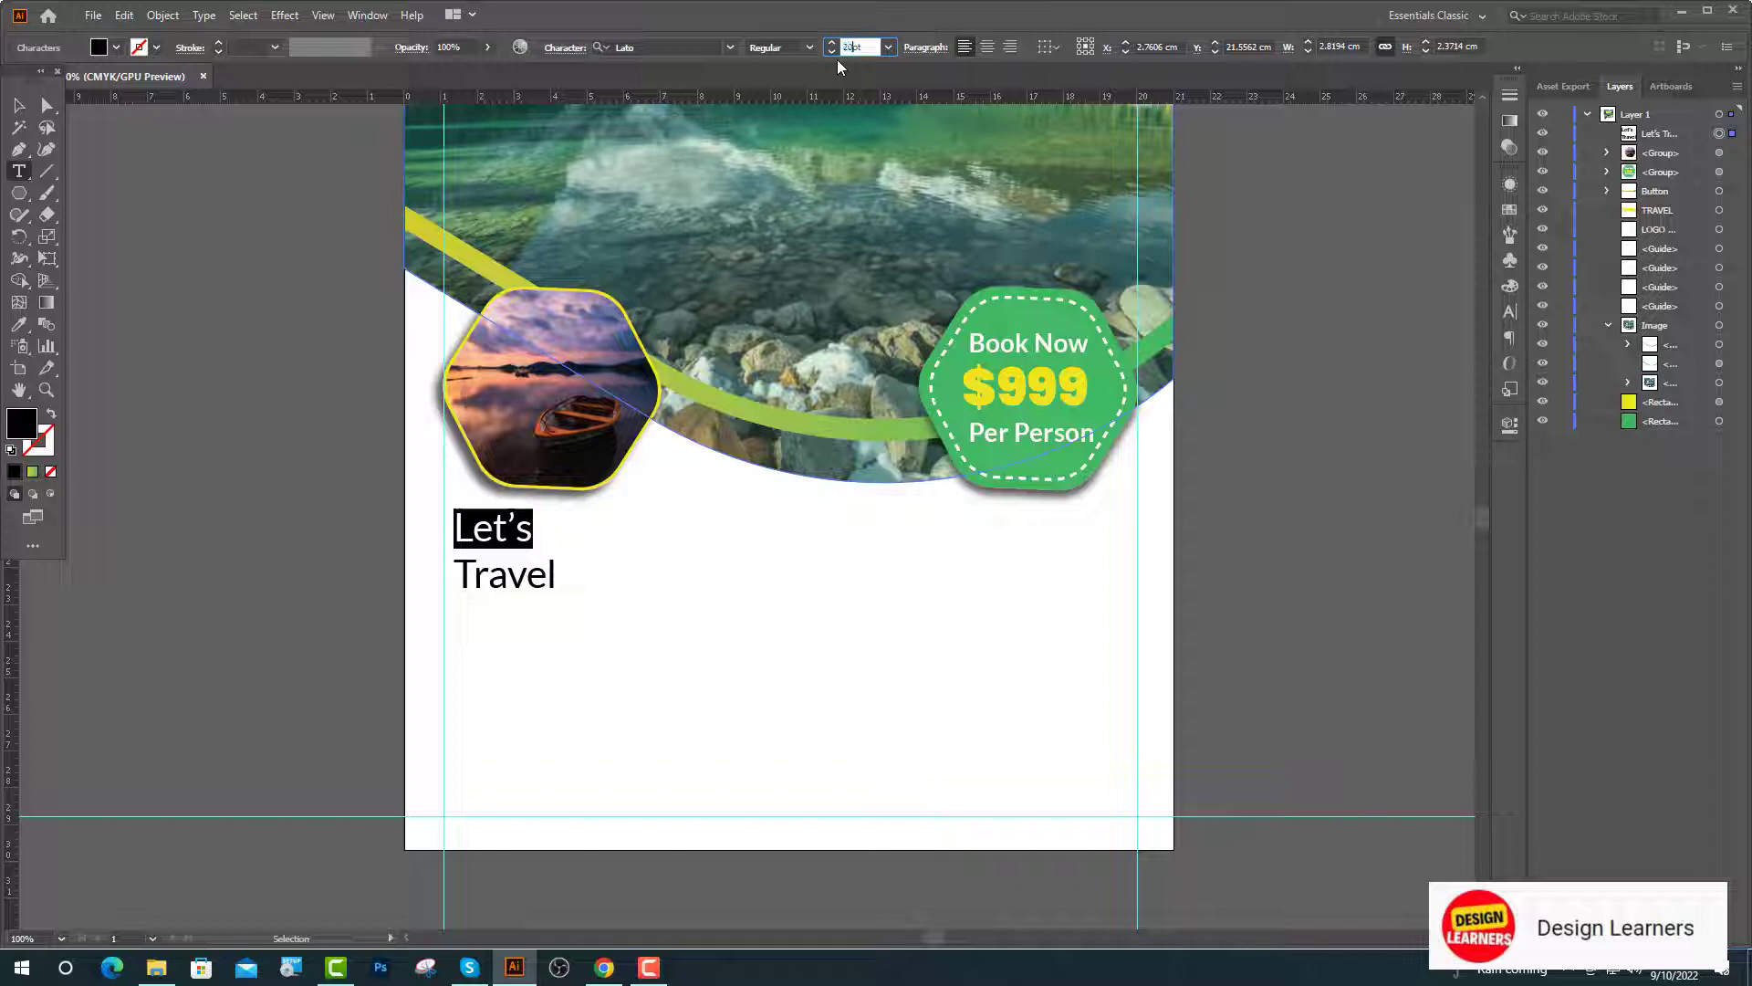
text(20)
key(Return)
Step: Set the word "Travel" to 35 pt in the Black style and tighten the leading of the two-line text
double_click(505, 574)
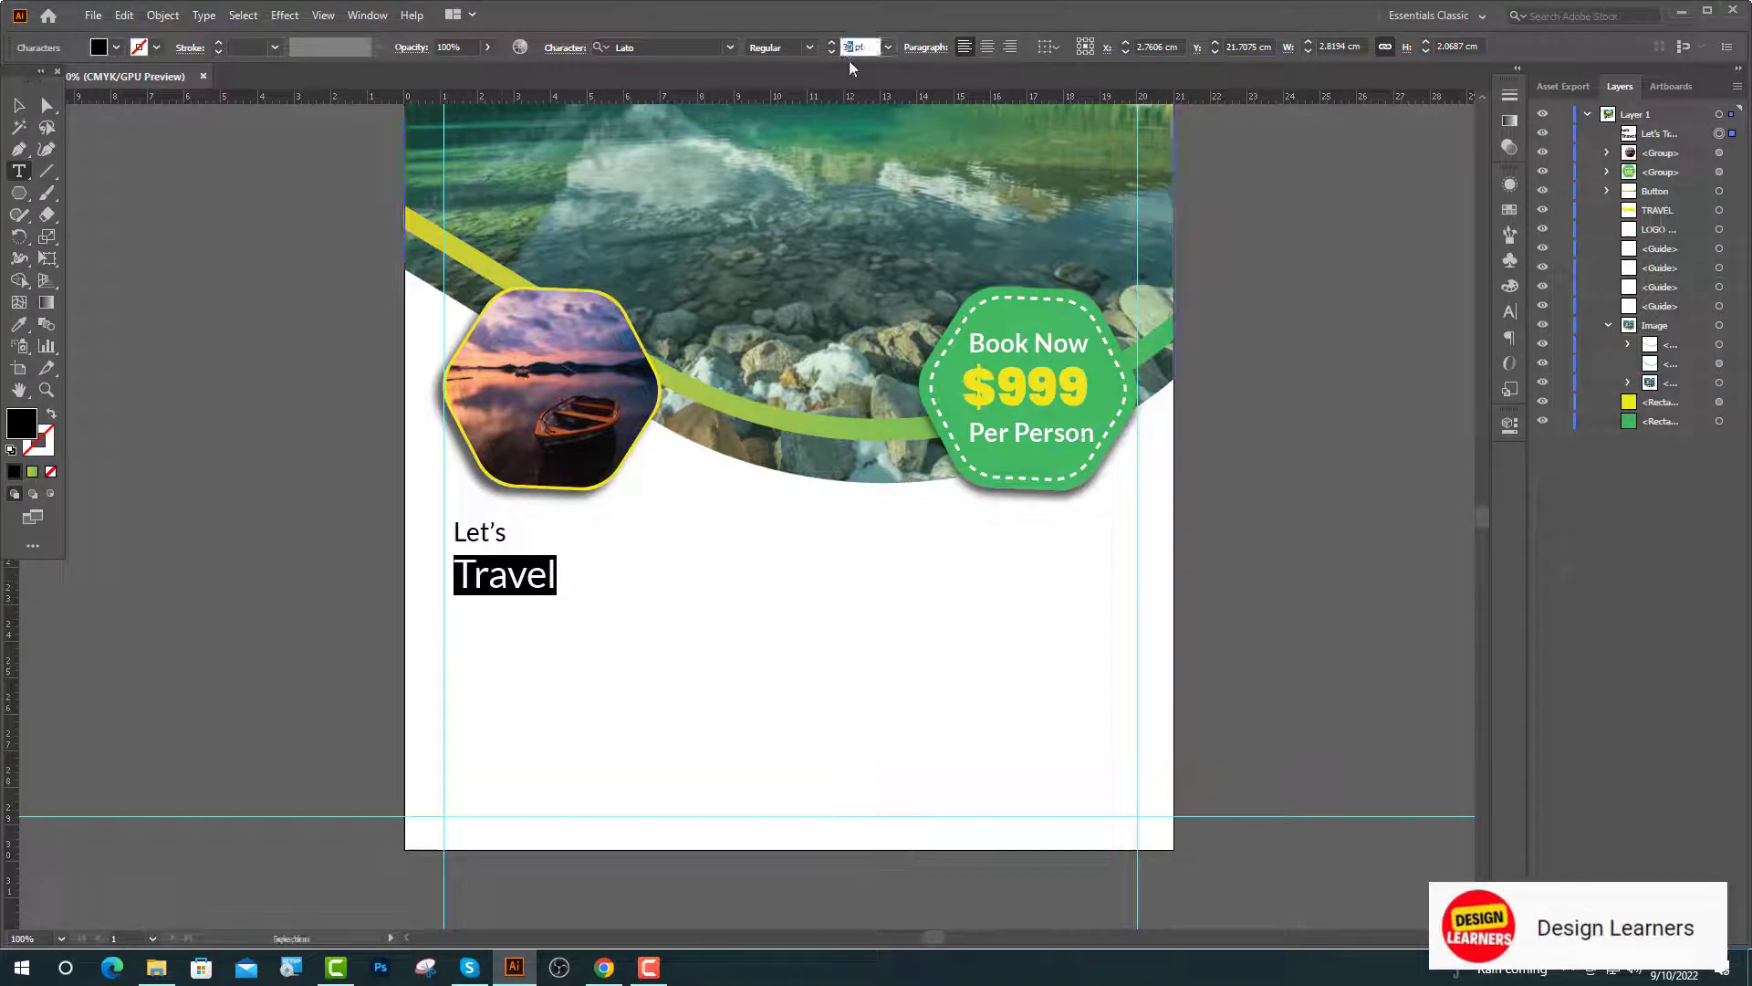
text(35)
key(Return)
click(810, 47)
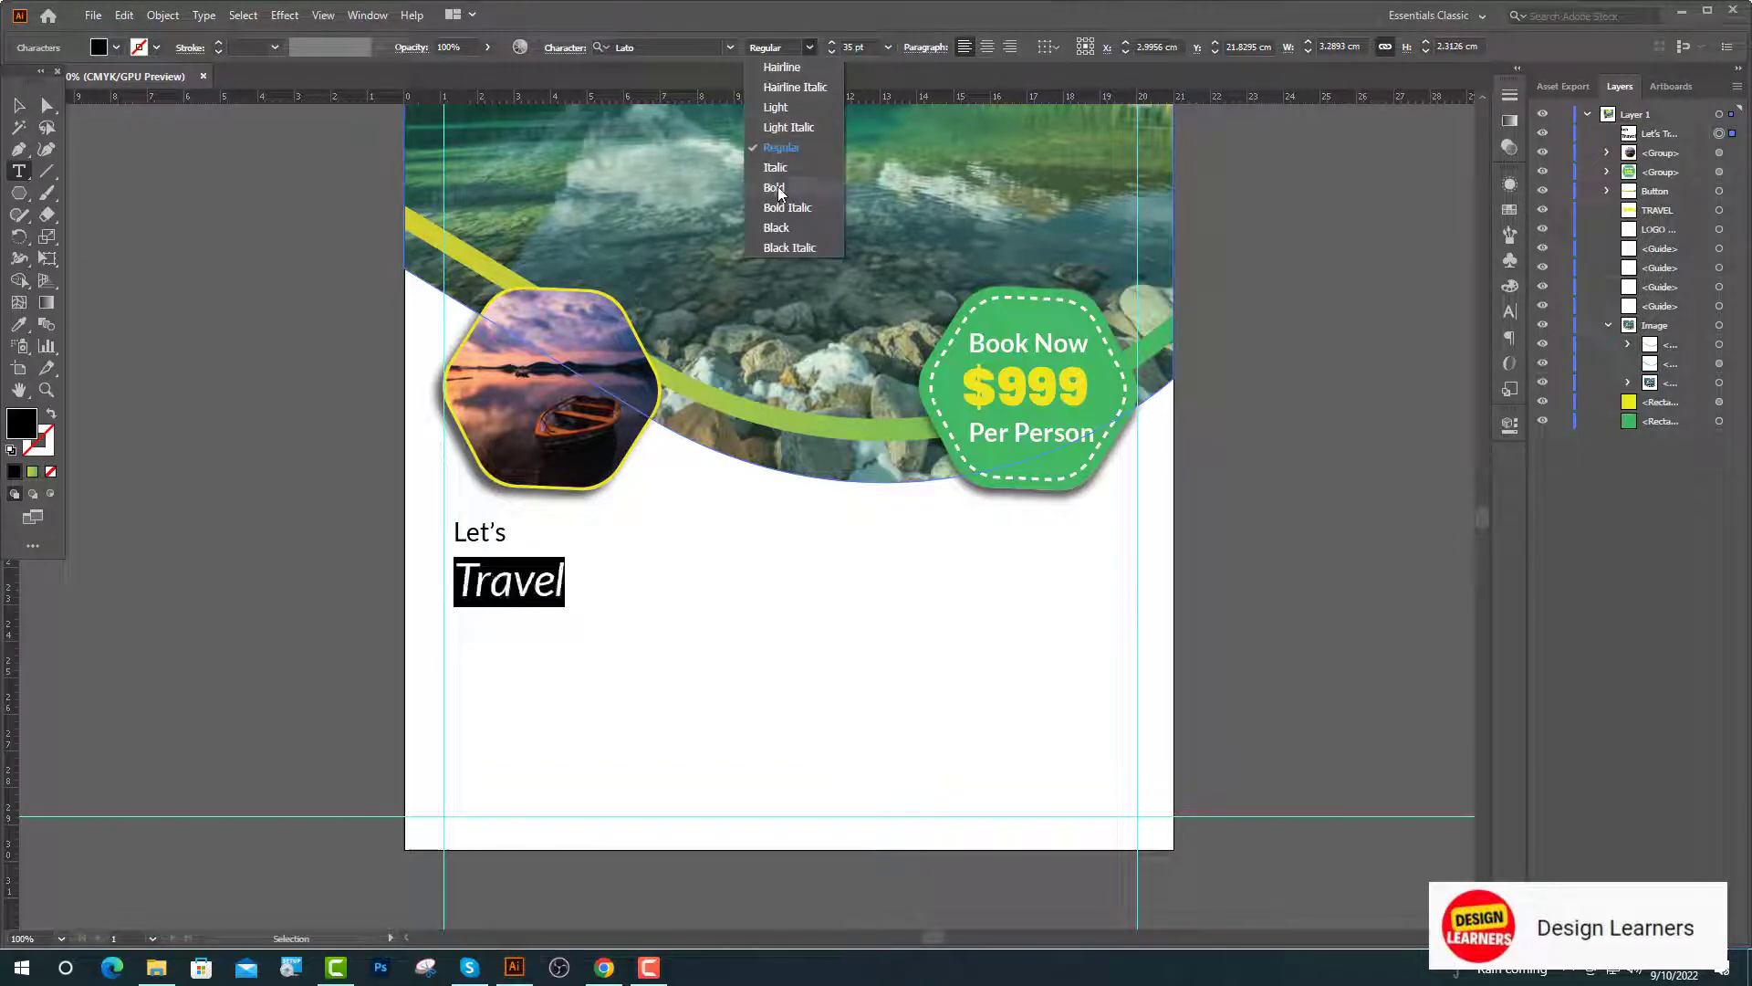
click(773, 226)
key(Escape)
click(1508, 312)
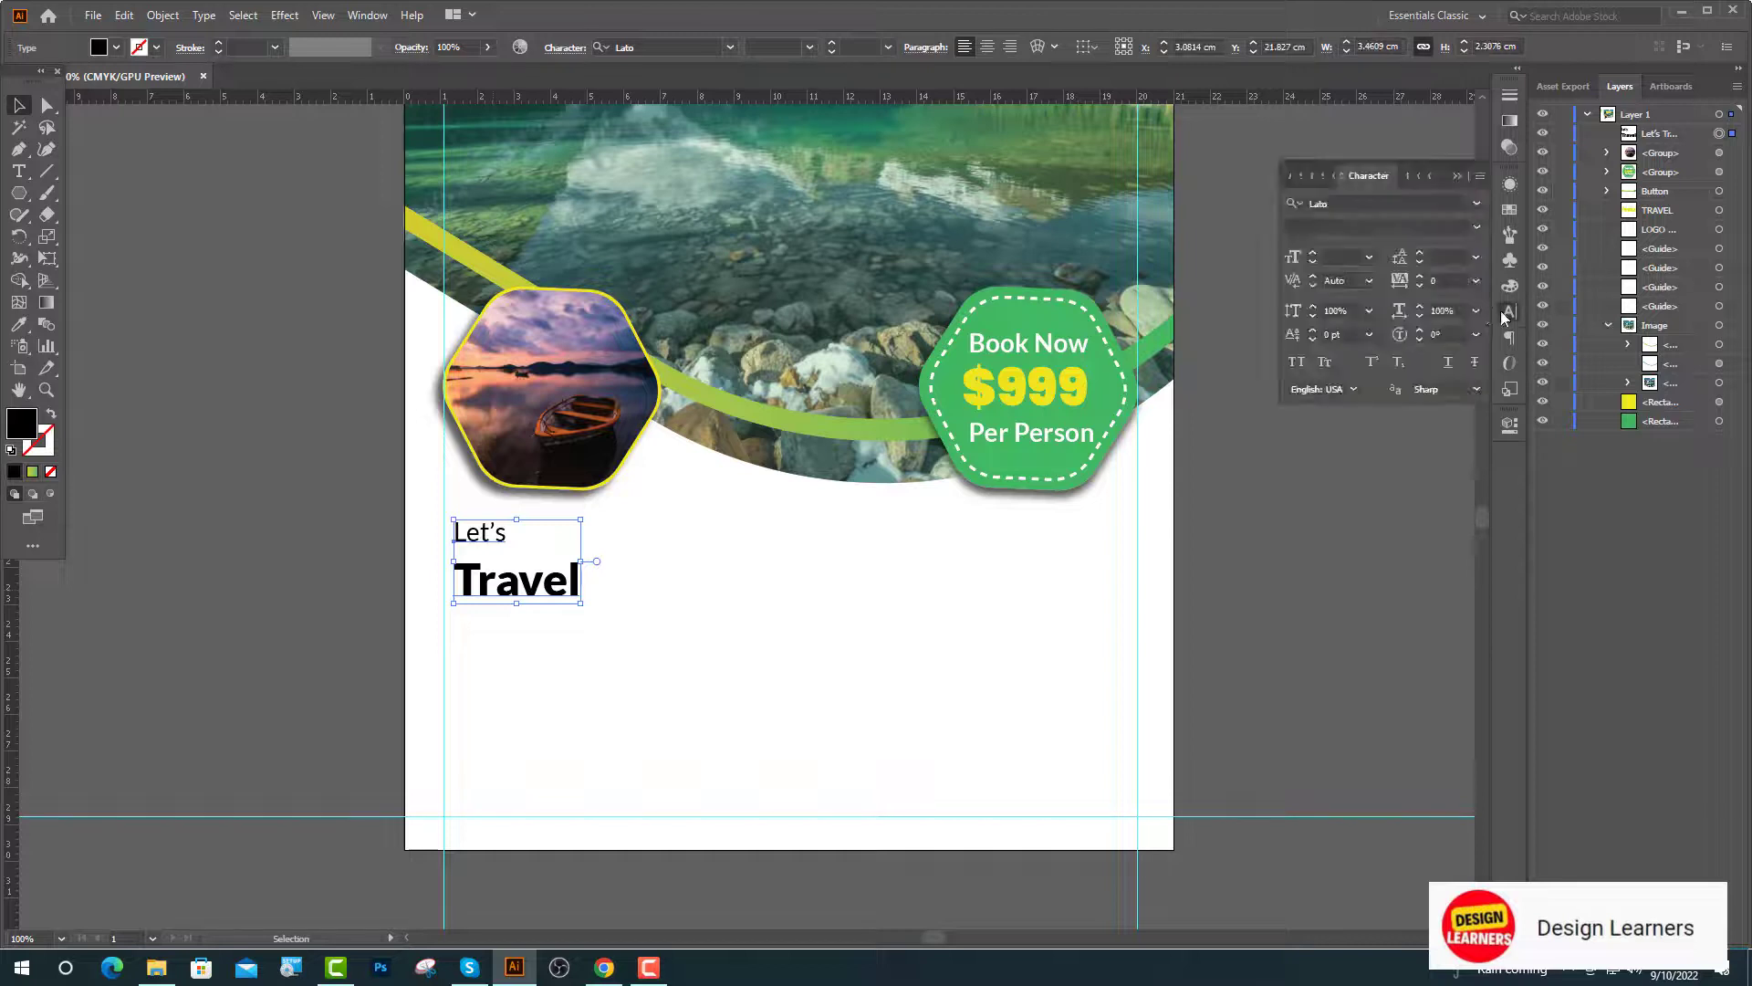
click(1476, 256)
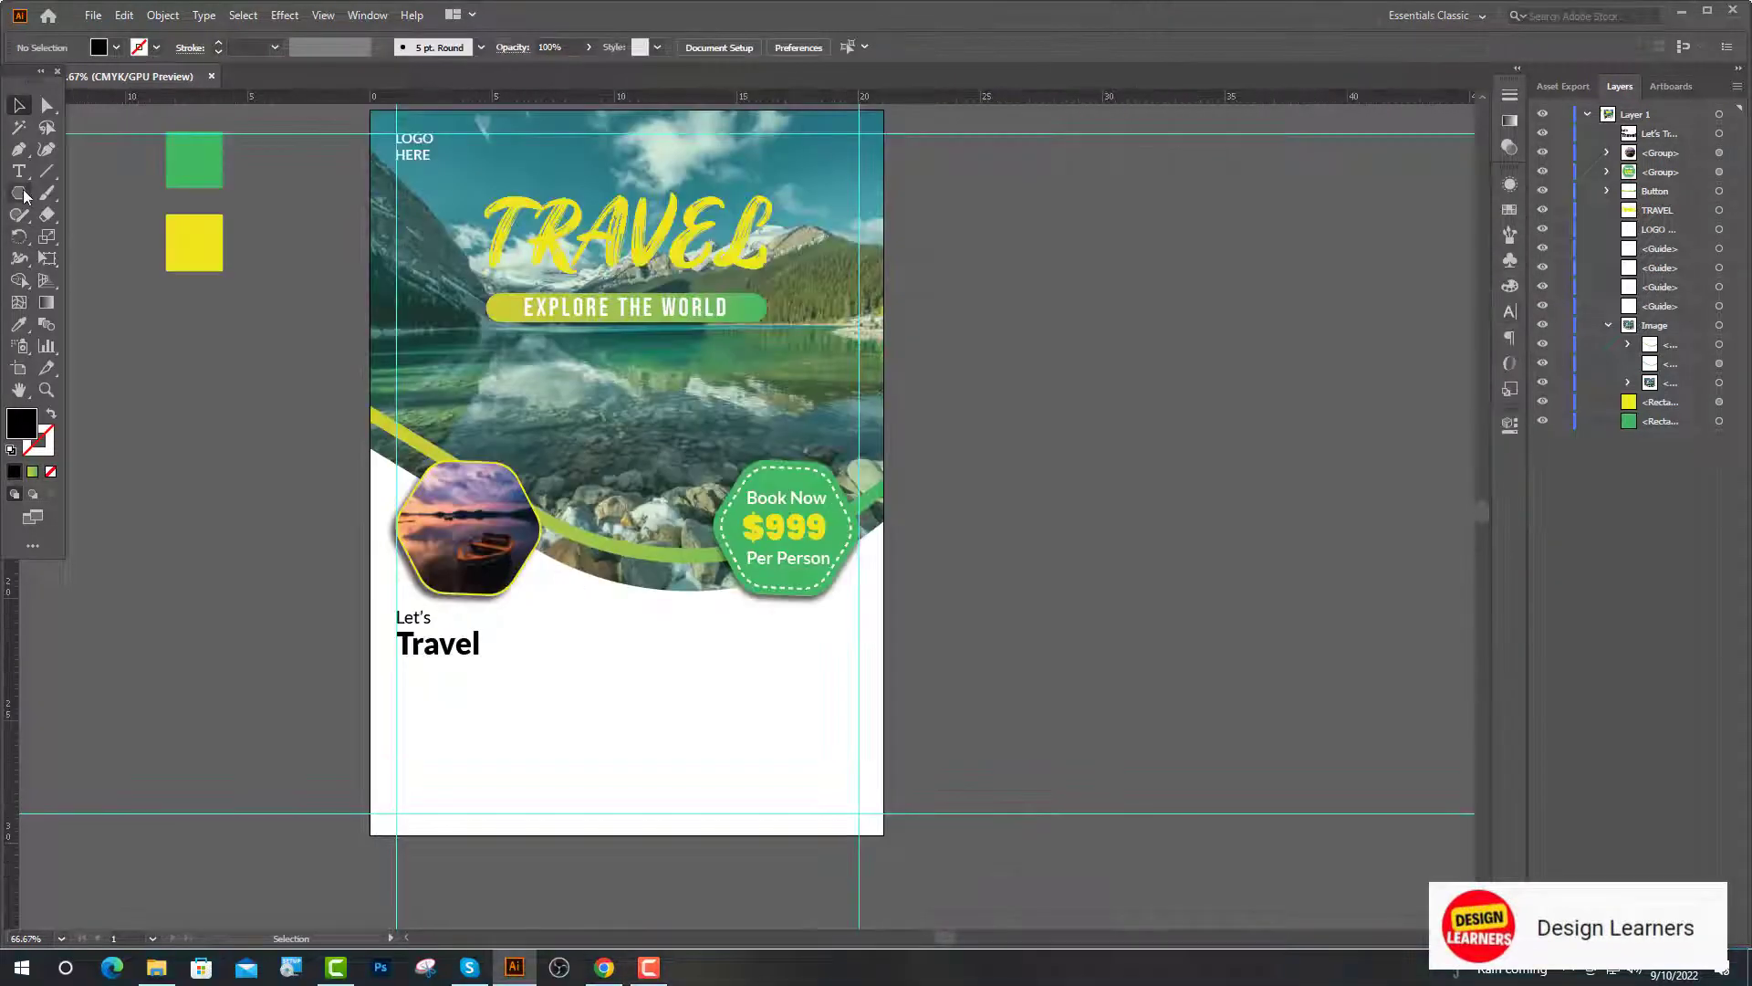
Step: Draw a small black circle with the Ellipse tool below the "Travel" text
click(19, 192)
click(86, 236)
scroll(446, 630, down, 2)
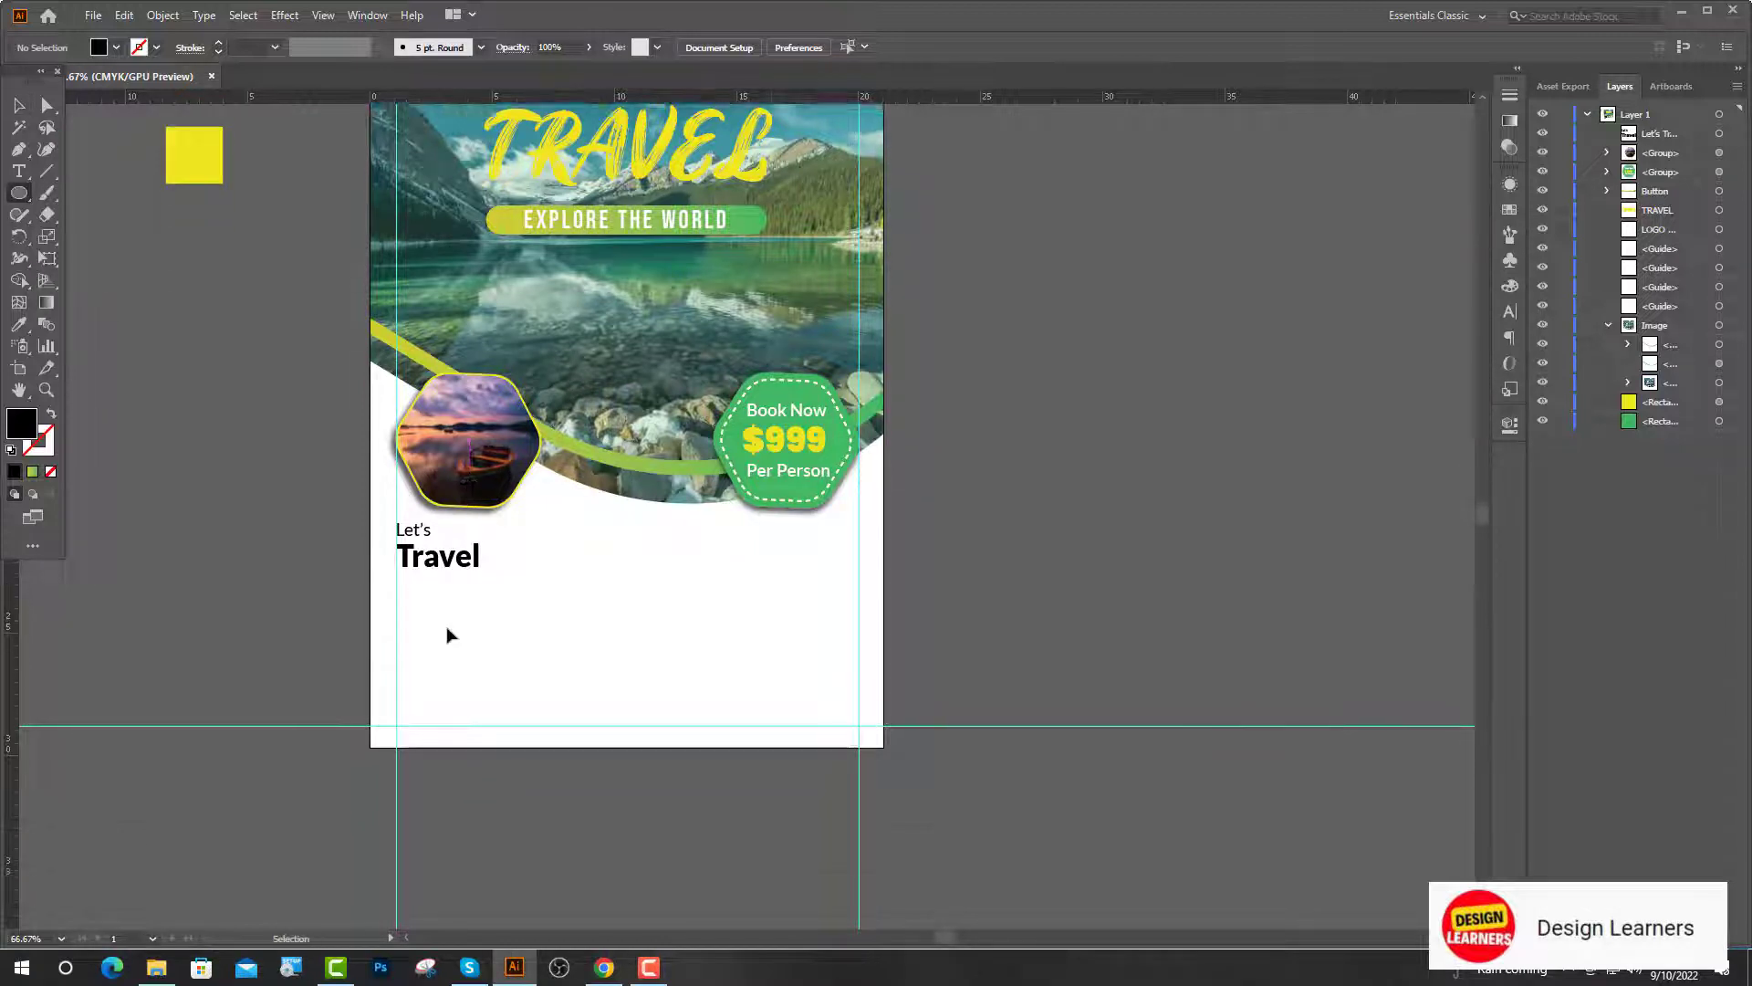
scroll(456, 613, up, 1)
drag(462, 582, 532, 561)
click(17, 107)
click(188, 257)
Step: Duplicate the "Let's Travel" text and place the copy below the price badge
click(471, 602)
scroll(420, 574, up, 2)
click(483, 680)
scroll(482, 682, down, 3)
drag(466, 618, 790, 593)
Step: Change the copied text below the price badge to "Book Now" and right-align it against the right margin guide
click(18, 173)
text(N)
text(Book)
key(Escape)
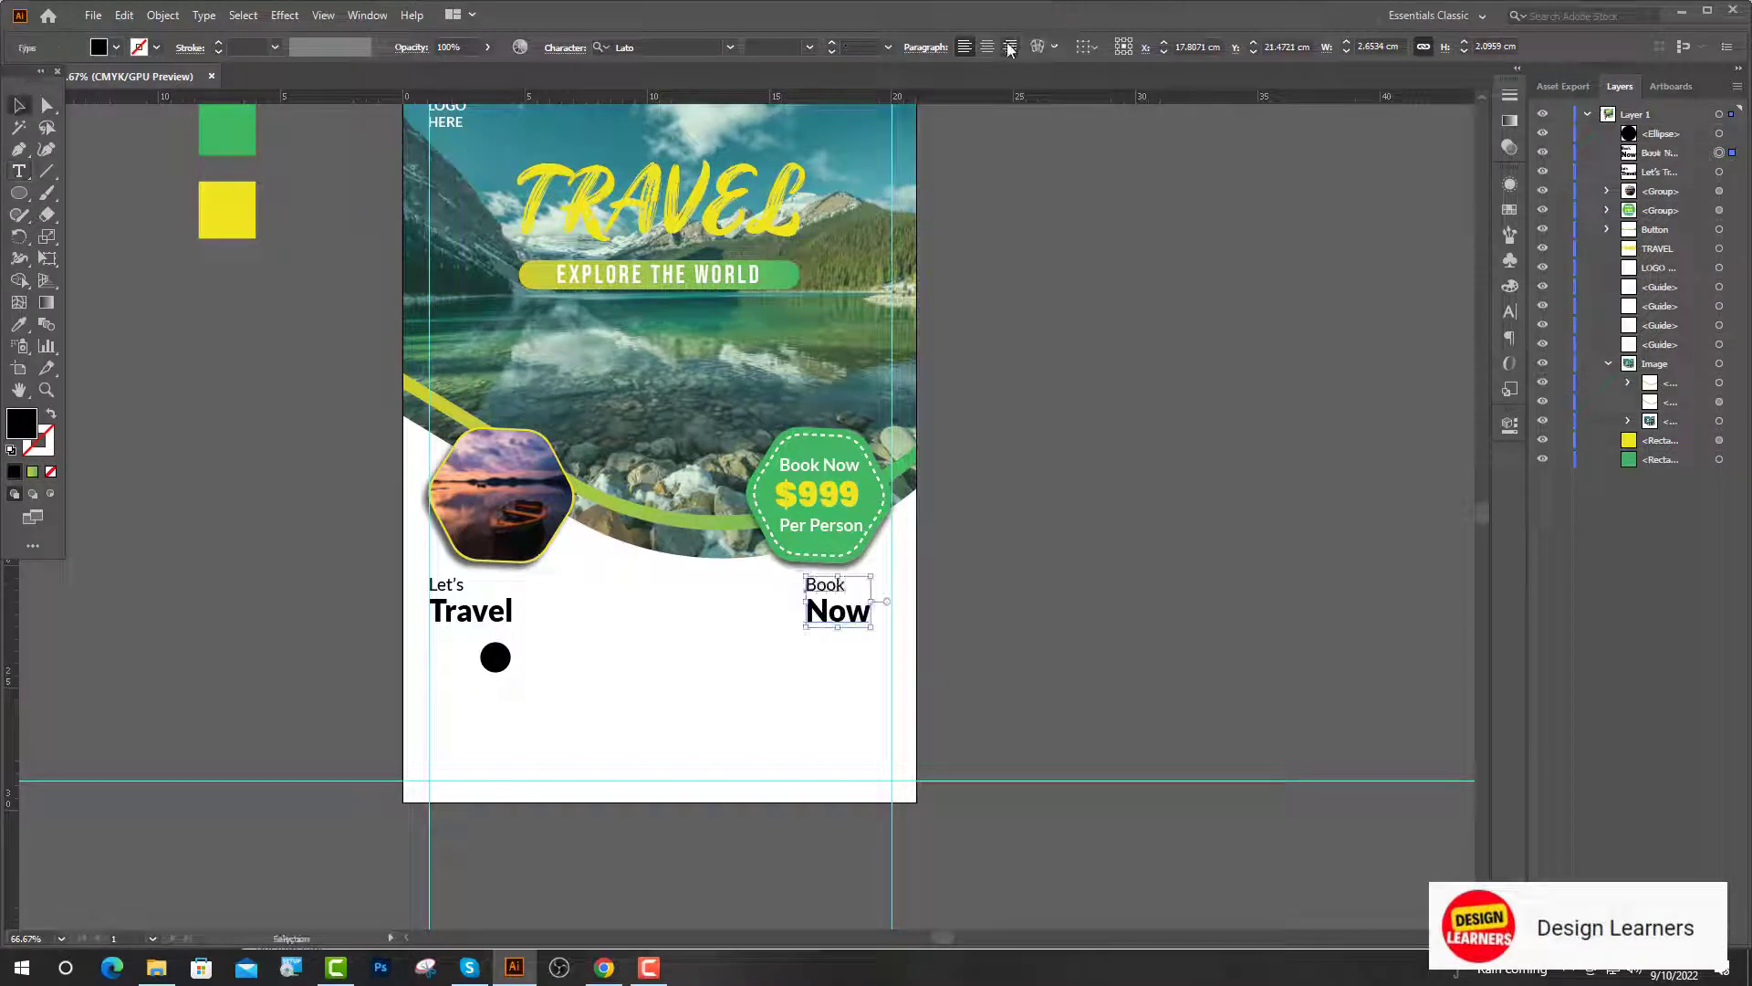
click(1009, 47)
click(833, 630)
scroll(833, 631, up, 2)
drag(735, 605, 934, 605)
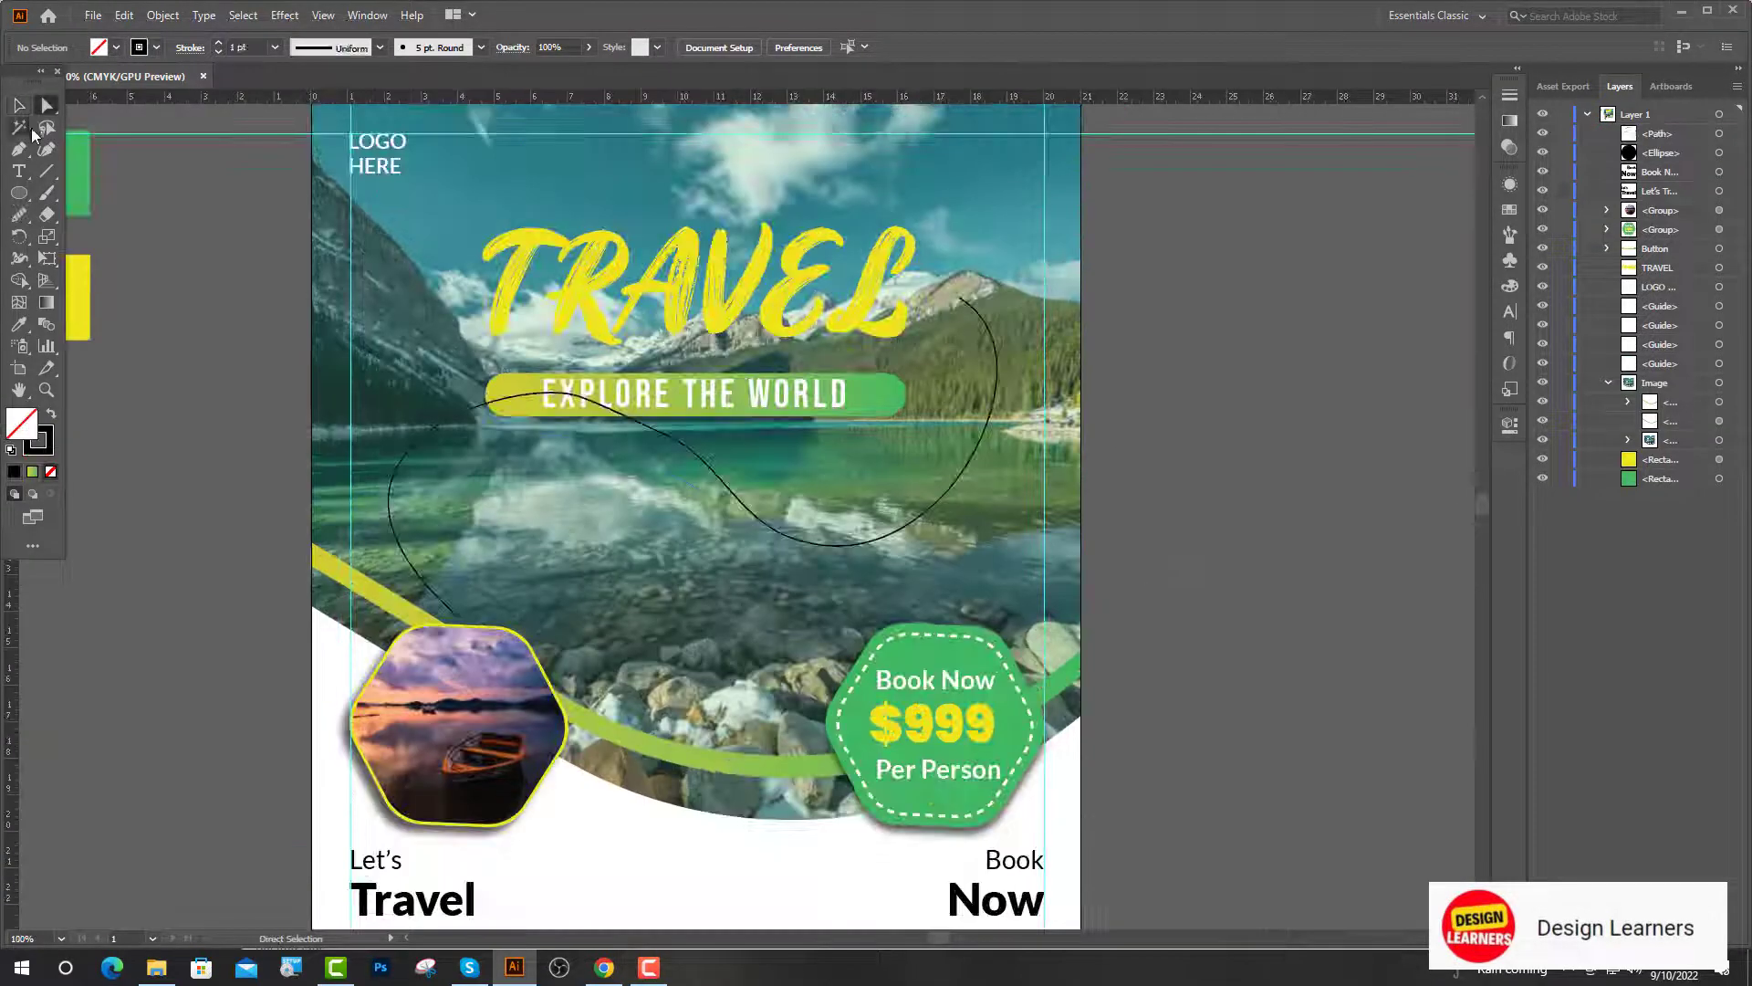
key(ctrl+z)
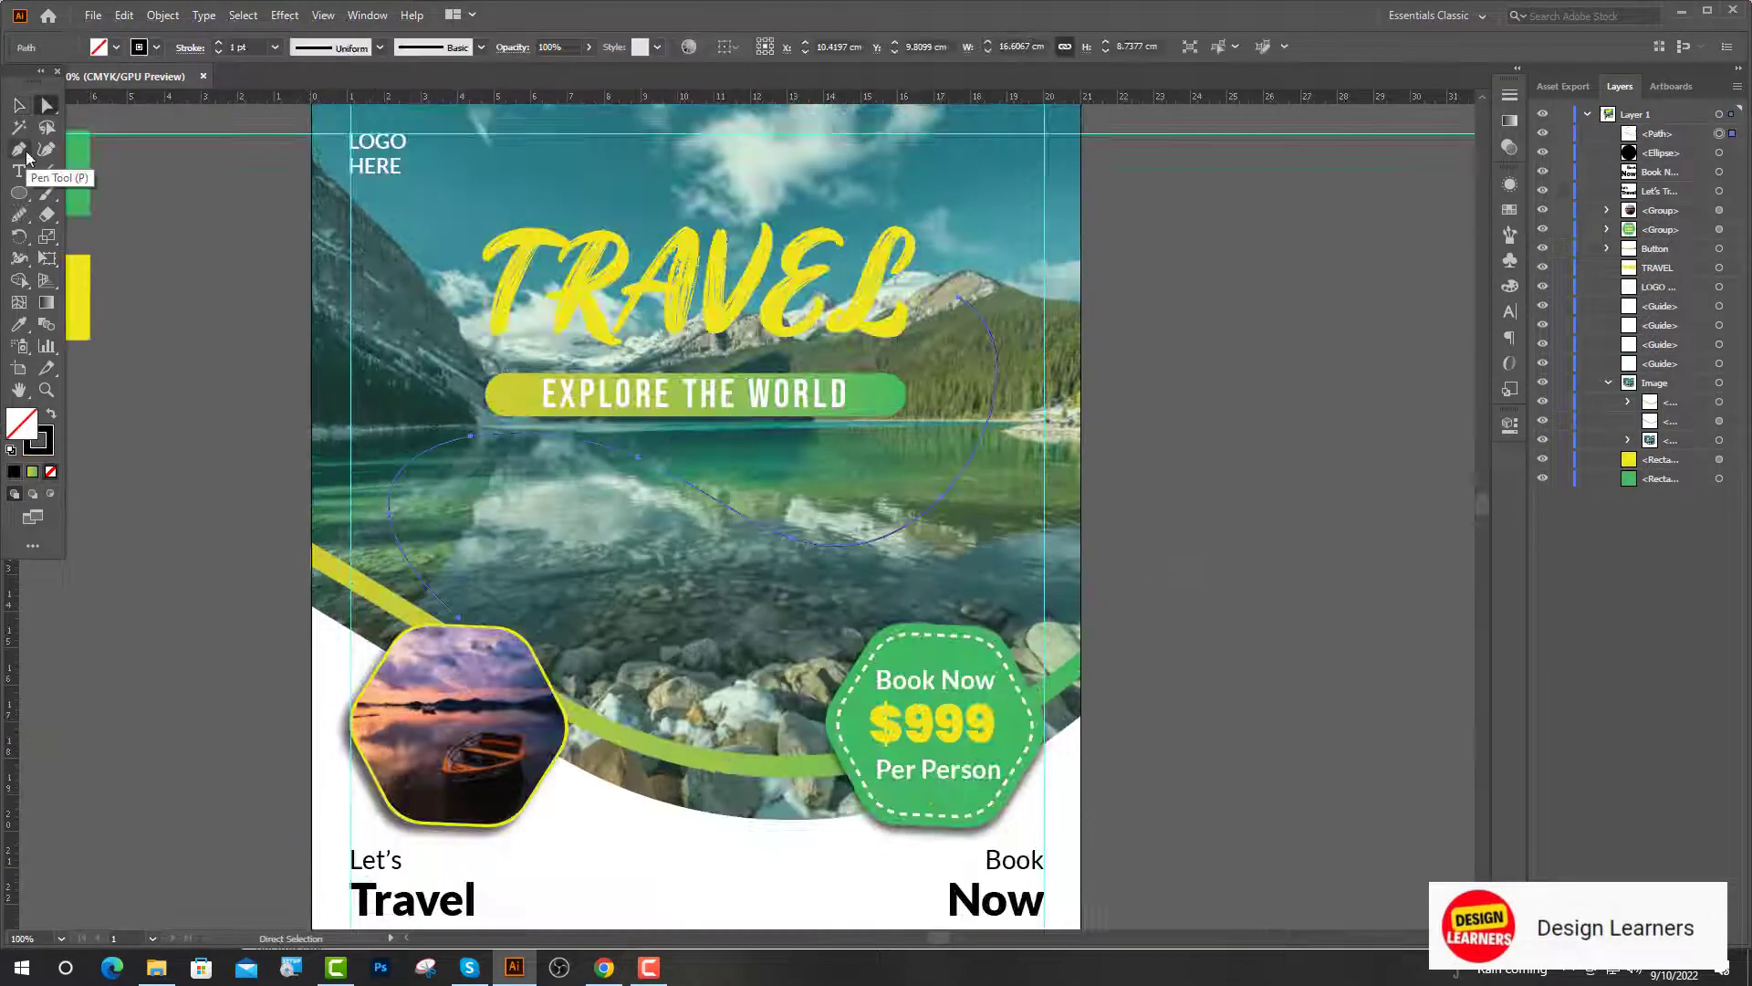
key(ctrl+z)
Step: Draw an S-shaped path with the Pen tool from the top of the rowboat hexagon across the lake to the mountain peak beside TRAVEL
click(467, 626)
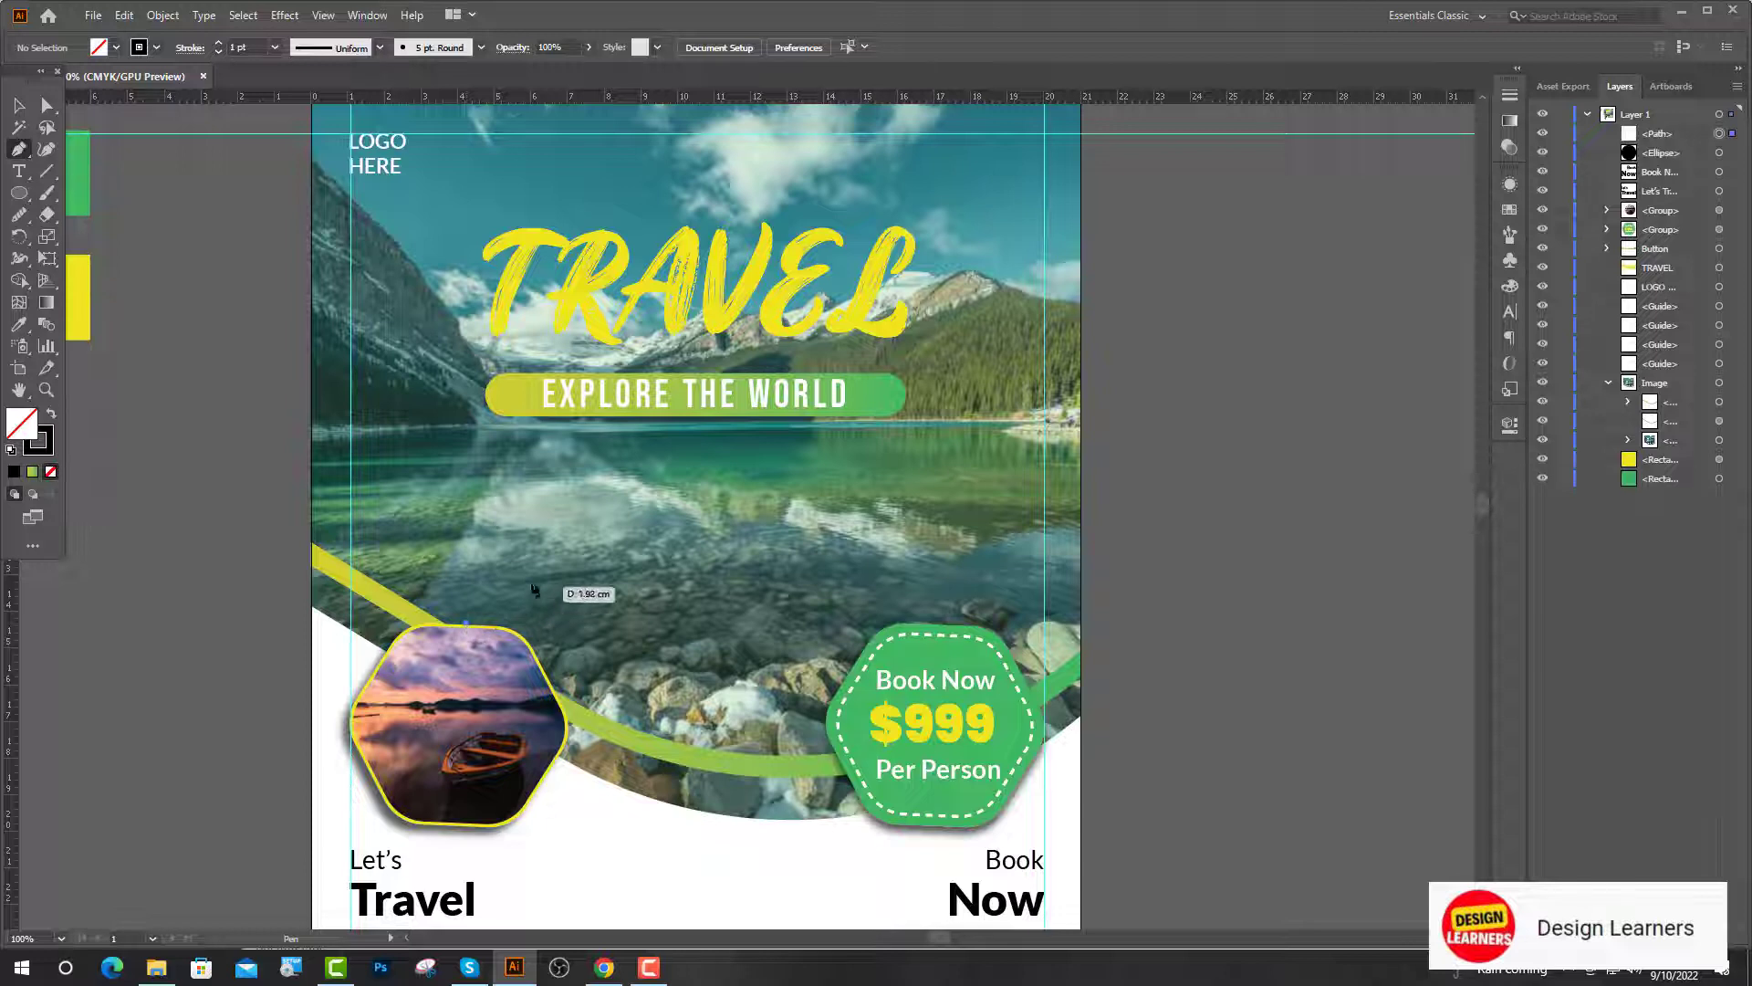
drag(452, 422, 496, 423)
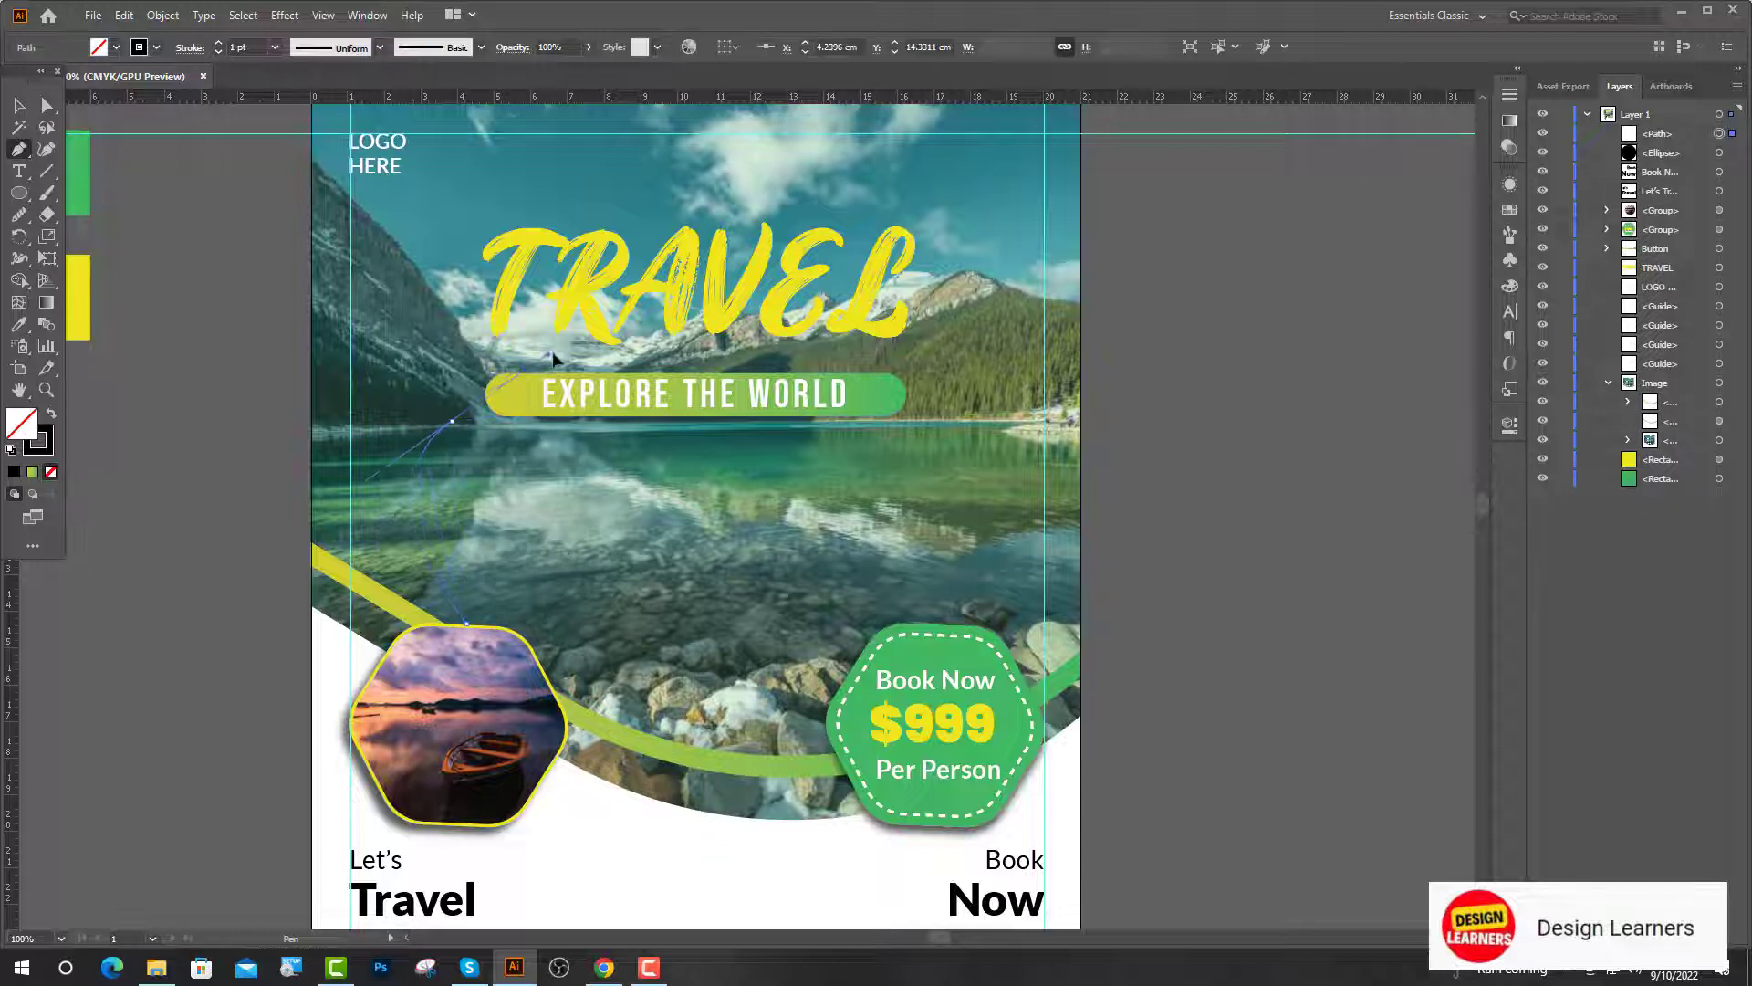
drag(730, 470, 867, 505)
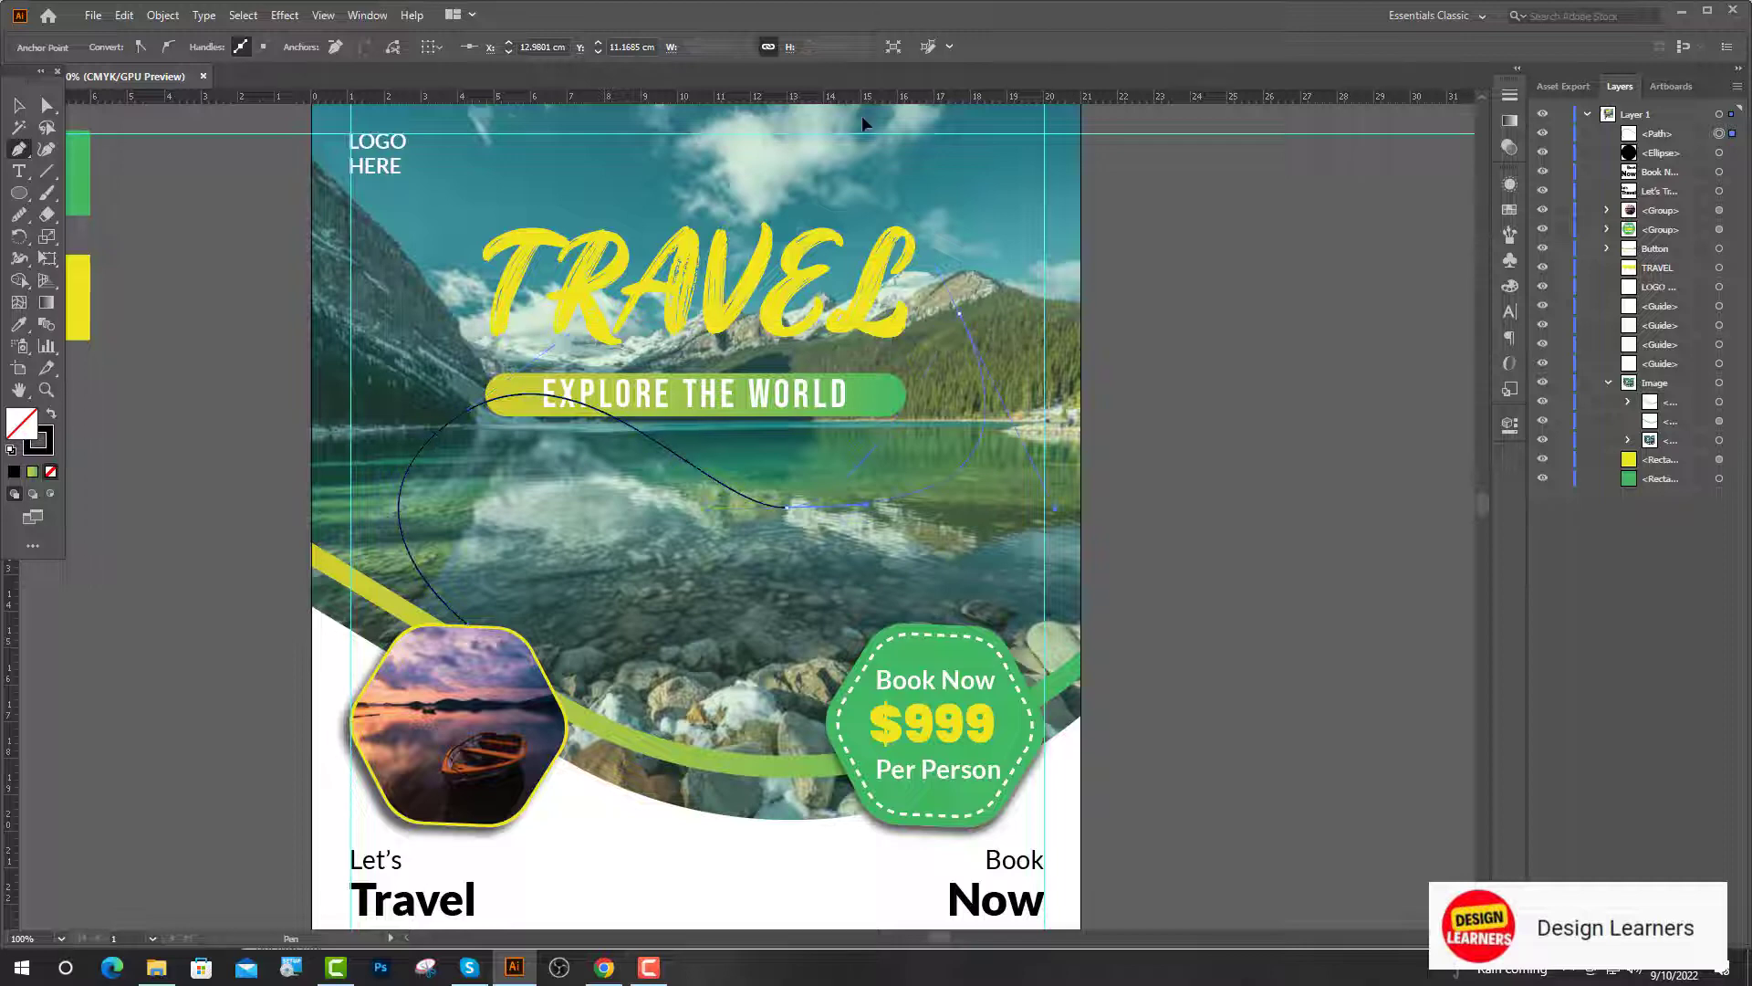
scroll(861, 115, up, 3)
Step: Reshape the S-shaped path by adjusting its anchor points around the "EXPLORE THE WORLD" button and the lake
click(46, 105)
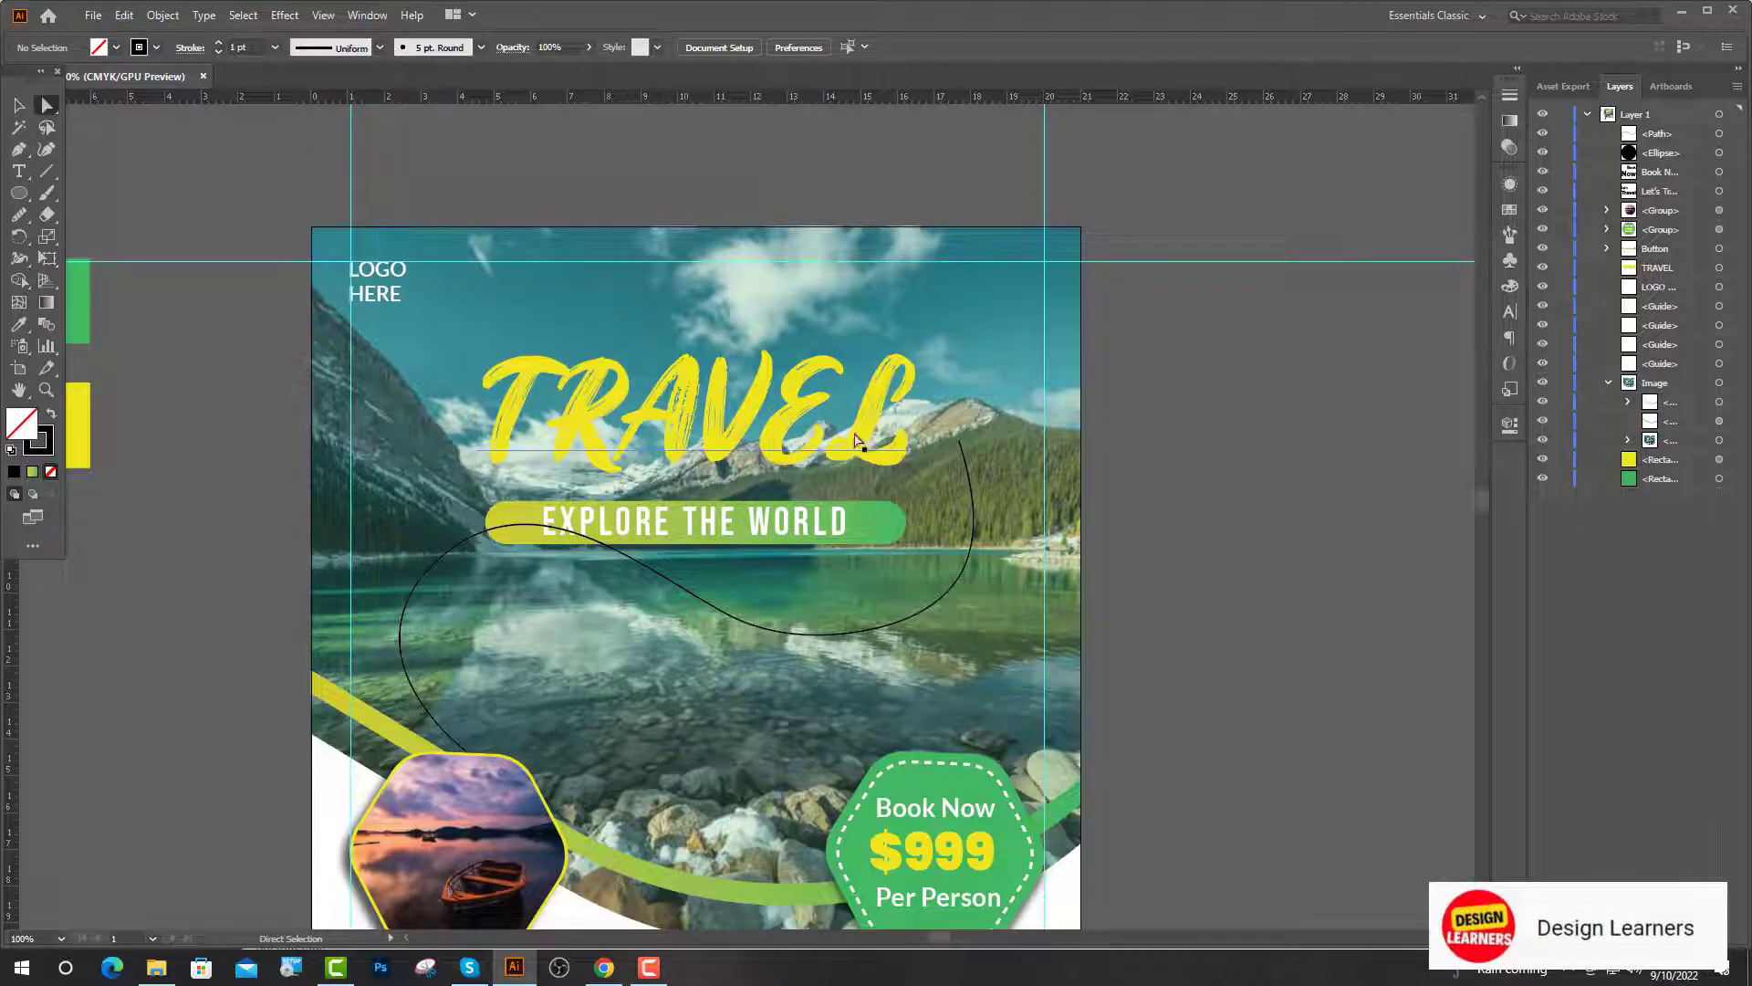
drag(437, 562, 490, 528)
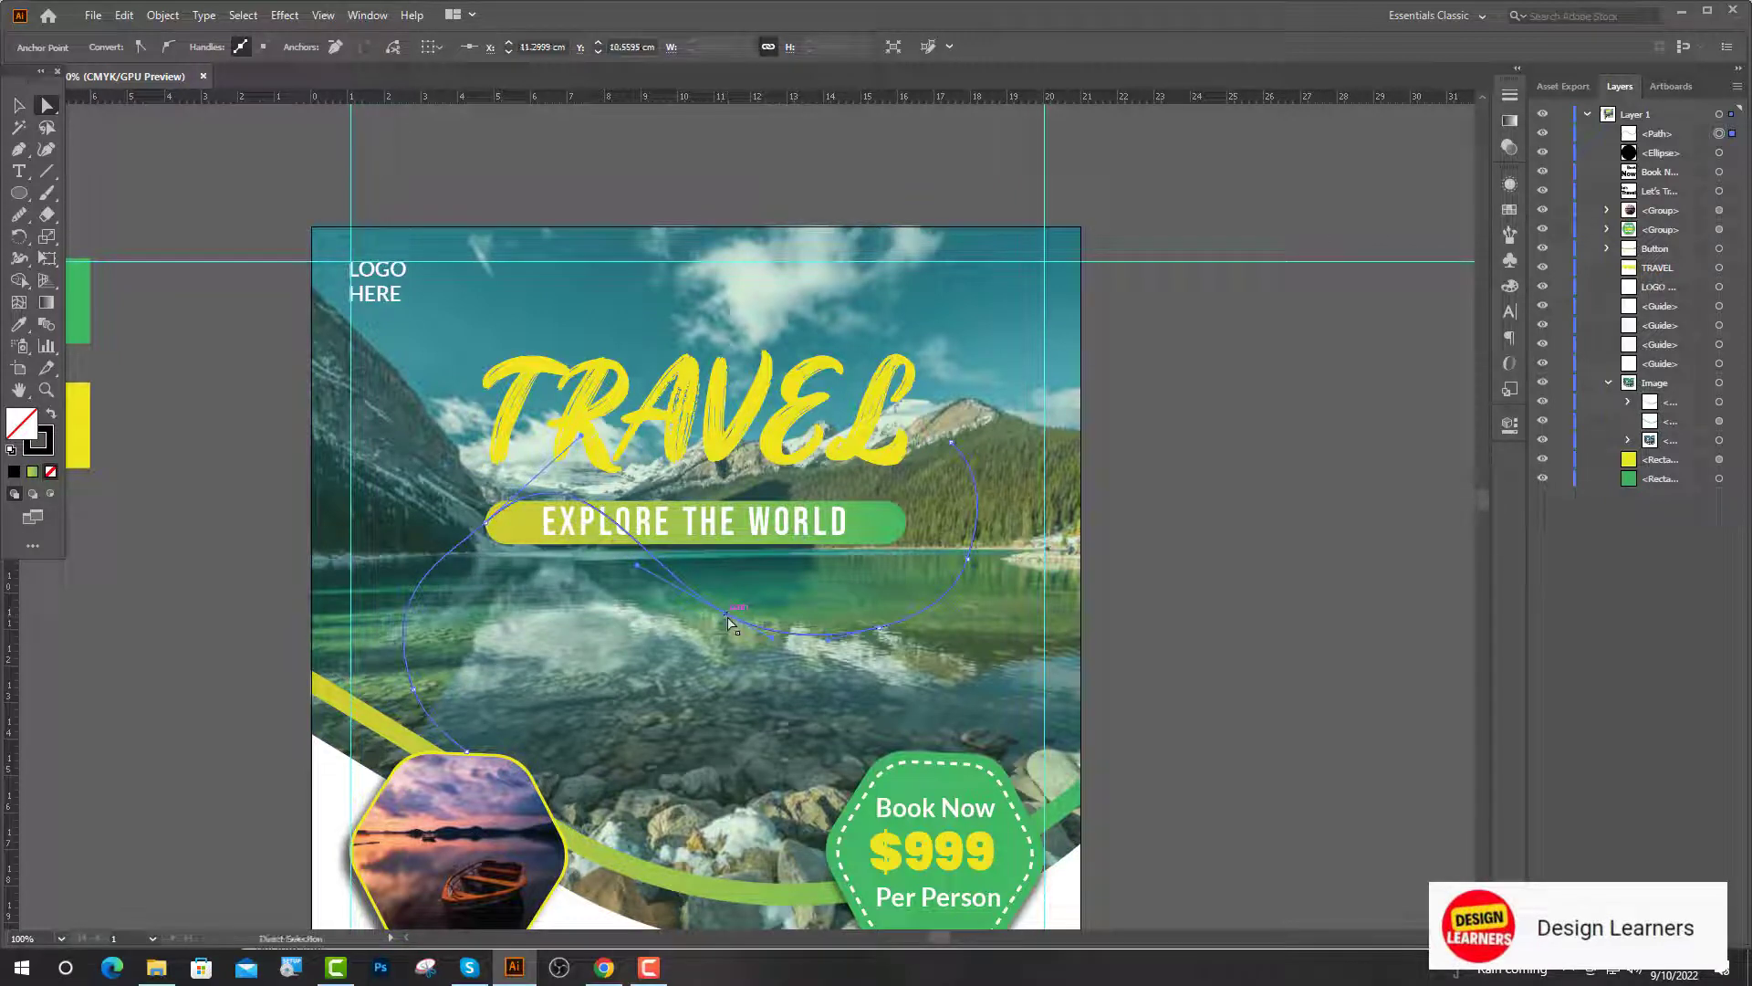
click(661, 668)
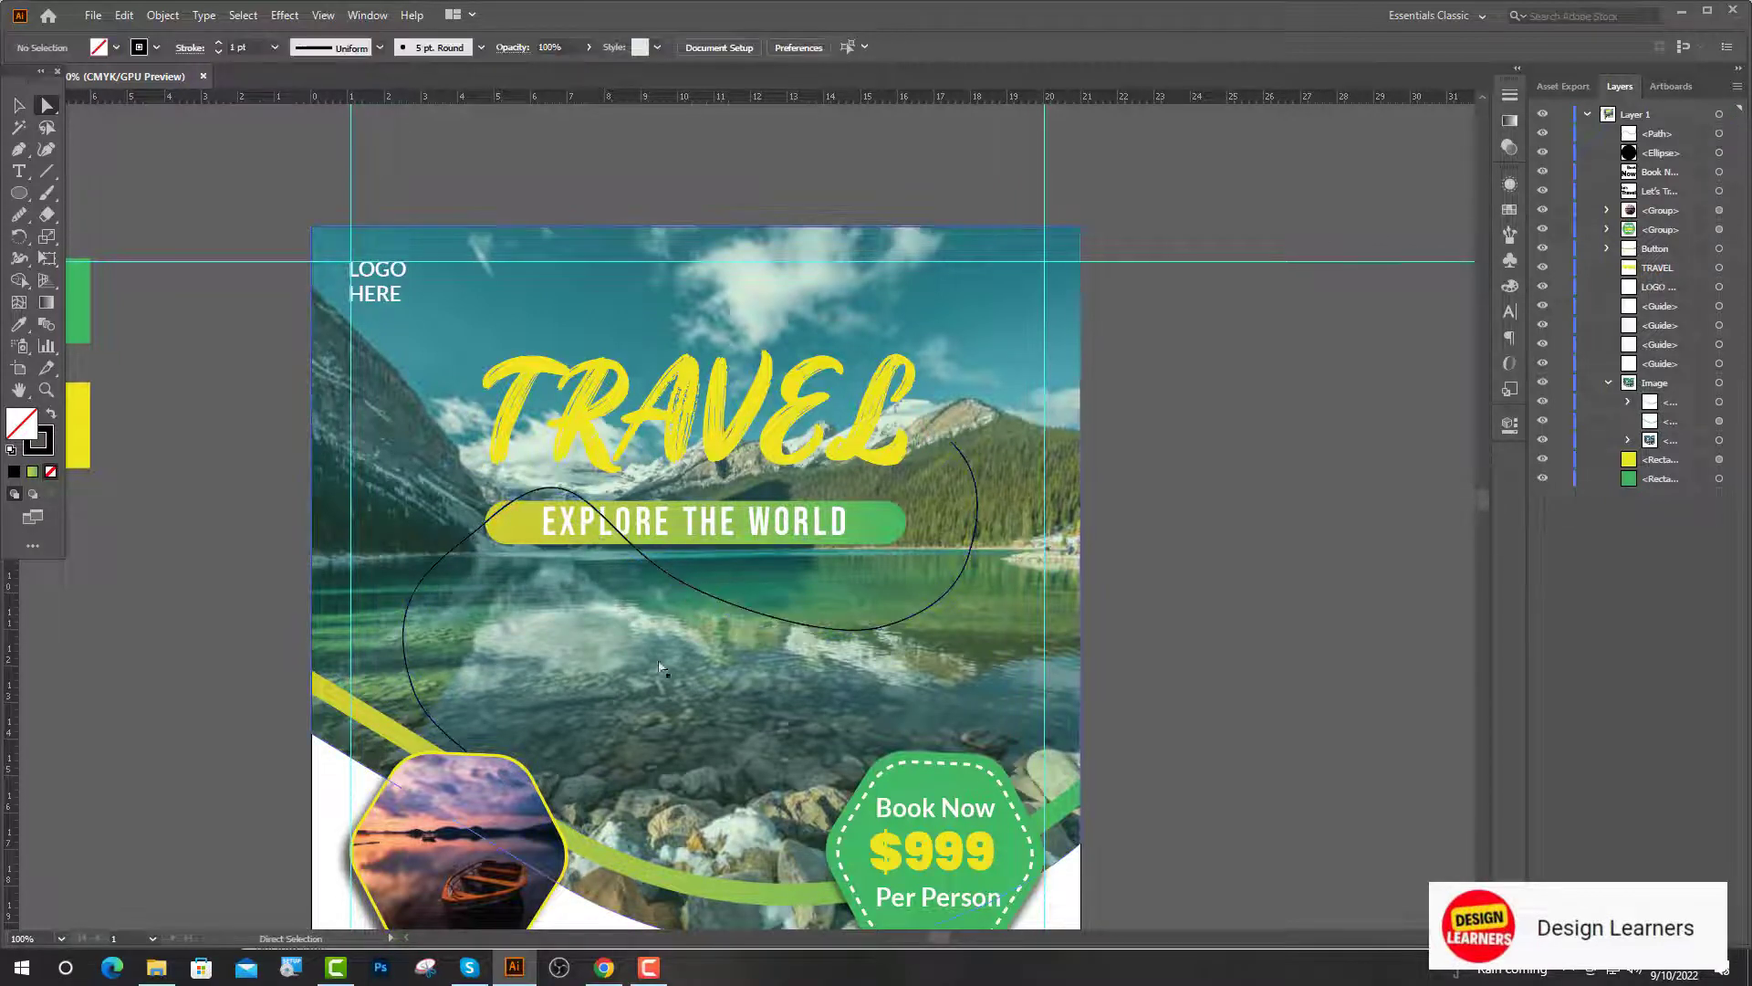
Step: Delete the path segment crossing the "EXPLORE THE WORLD" button and refine the left piece's curve where it meets the button's edge
click(604, 528)
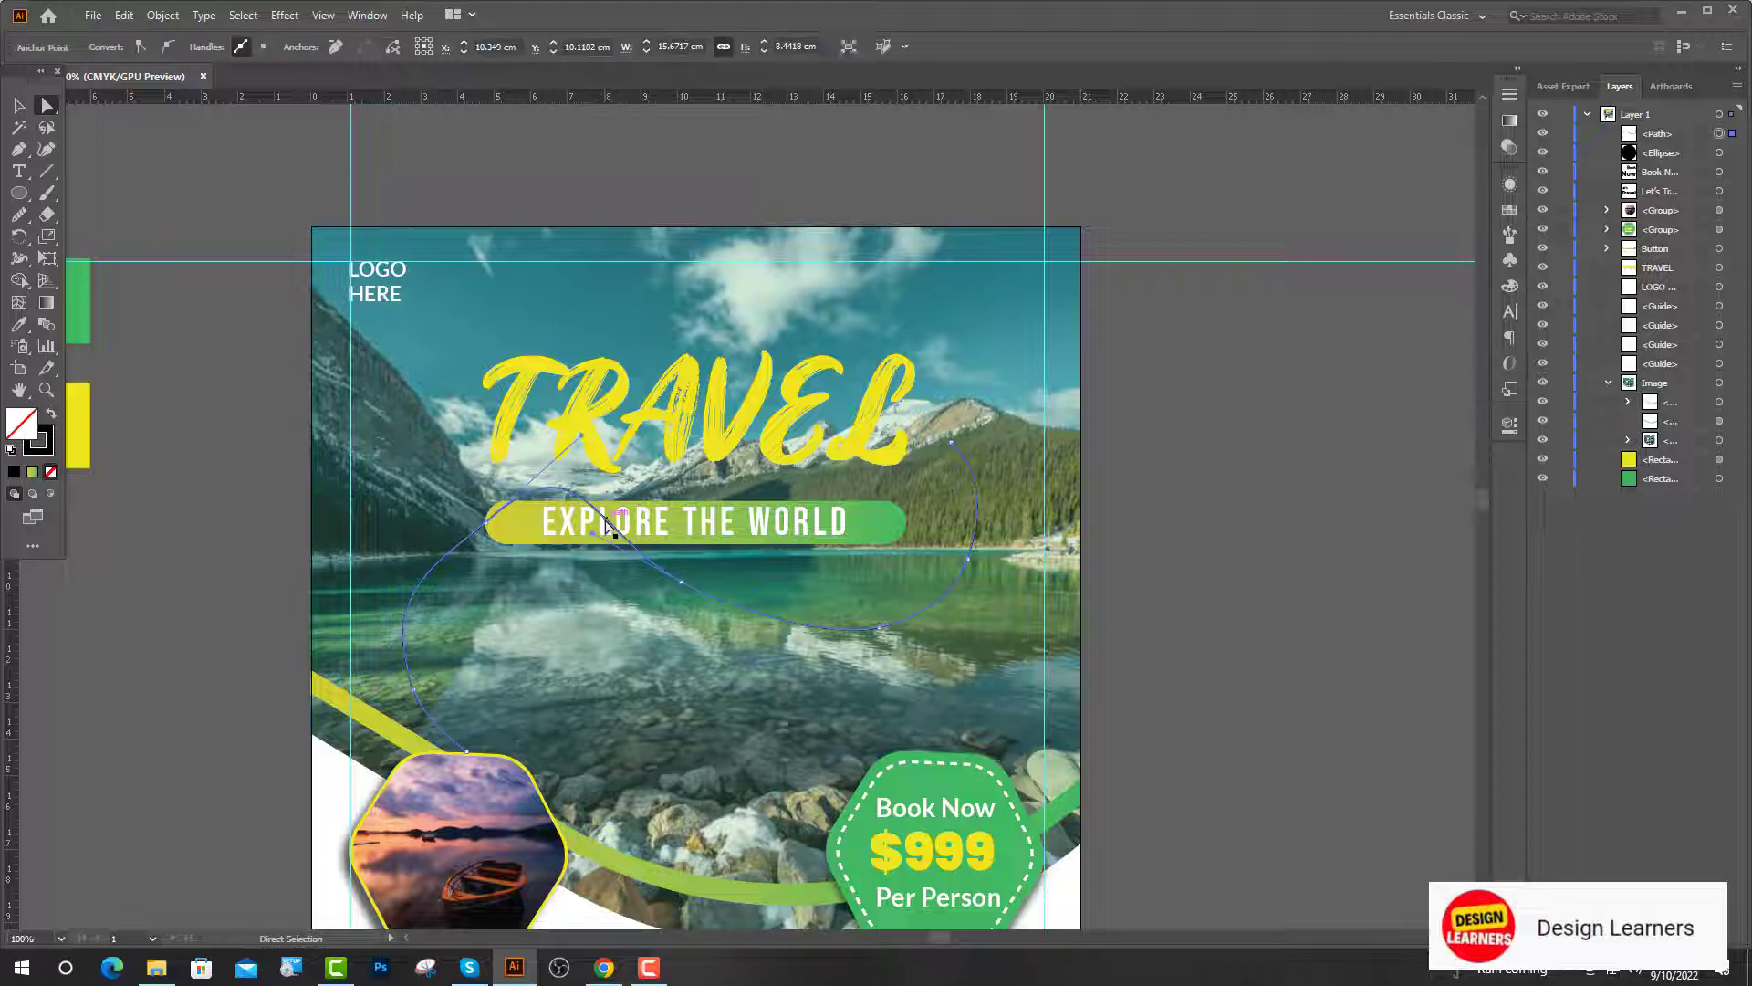
scroll(653, 529, down, 2)
click(472, 446)
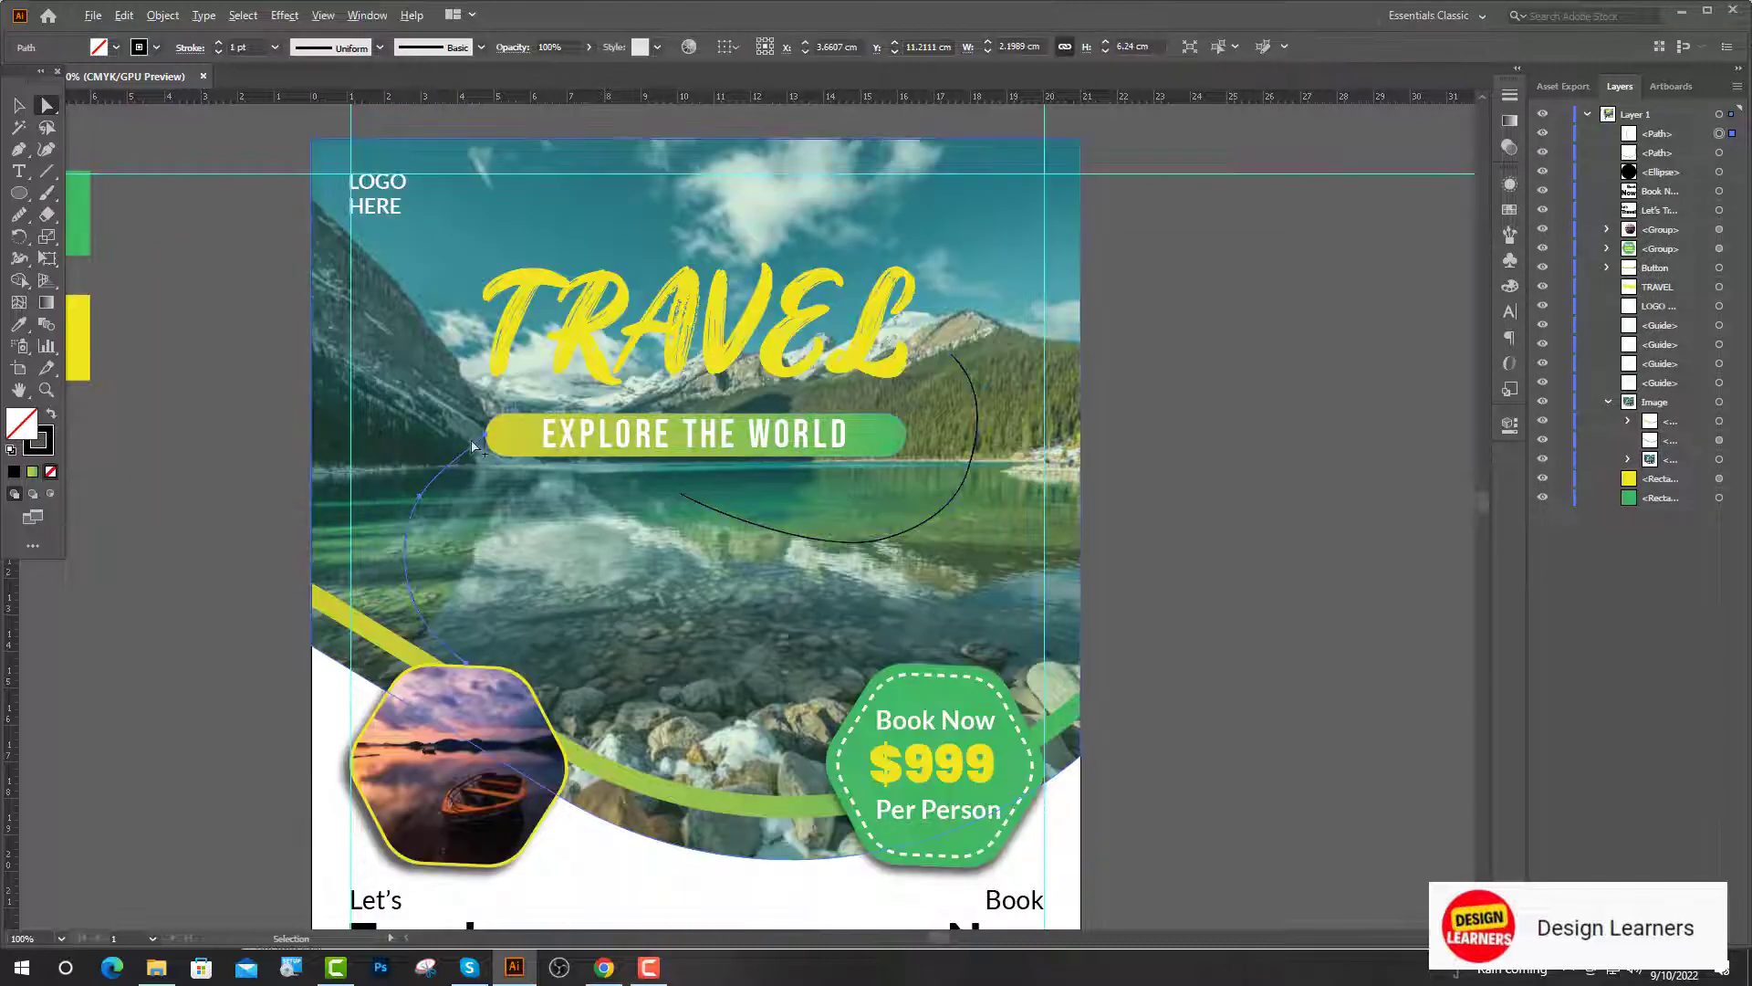
scroll(470, 438, up, 4)
click(526, 426)
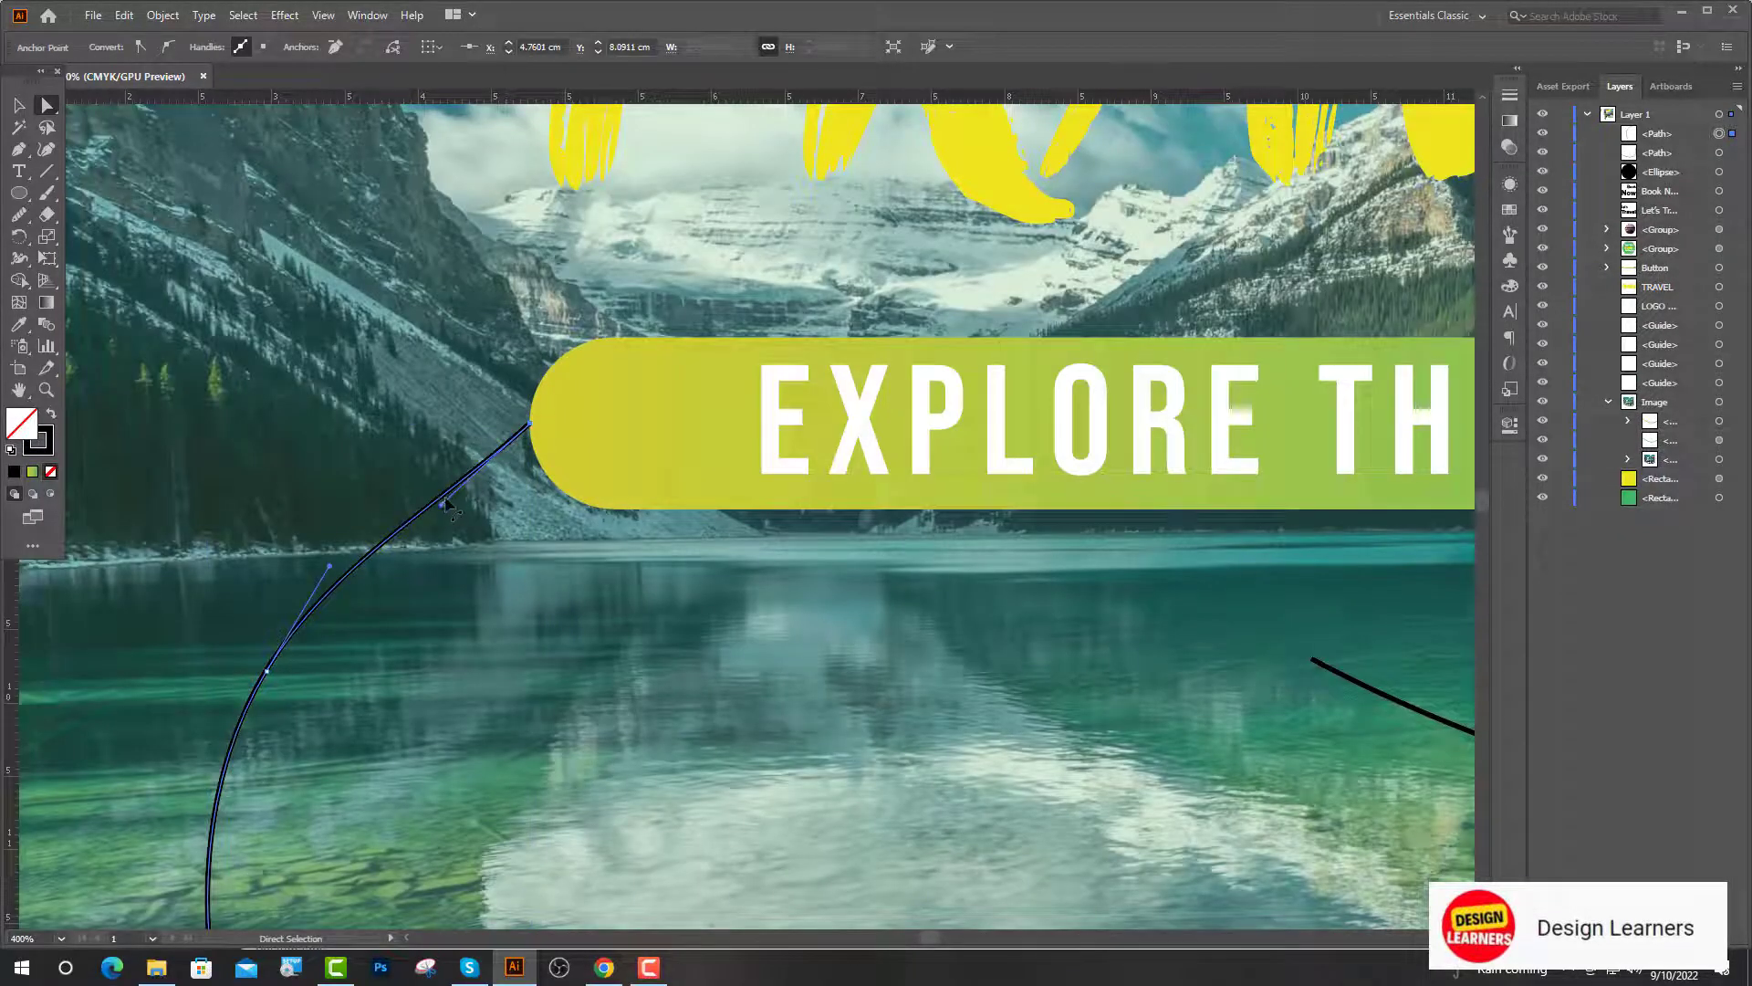
scroll(550, 496, down, 3)
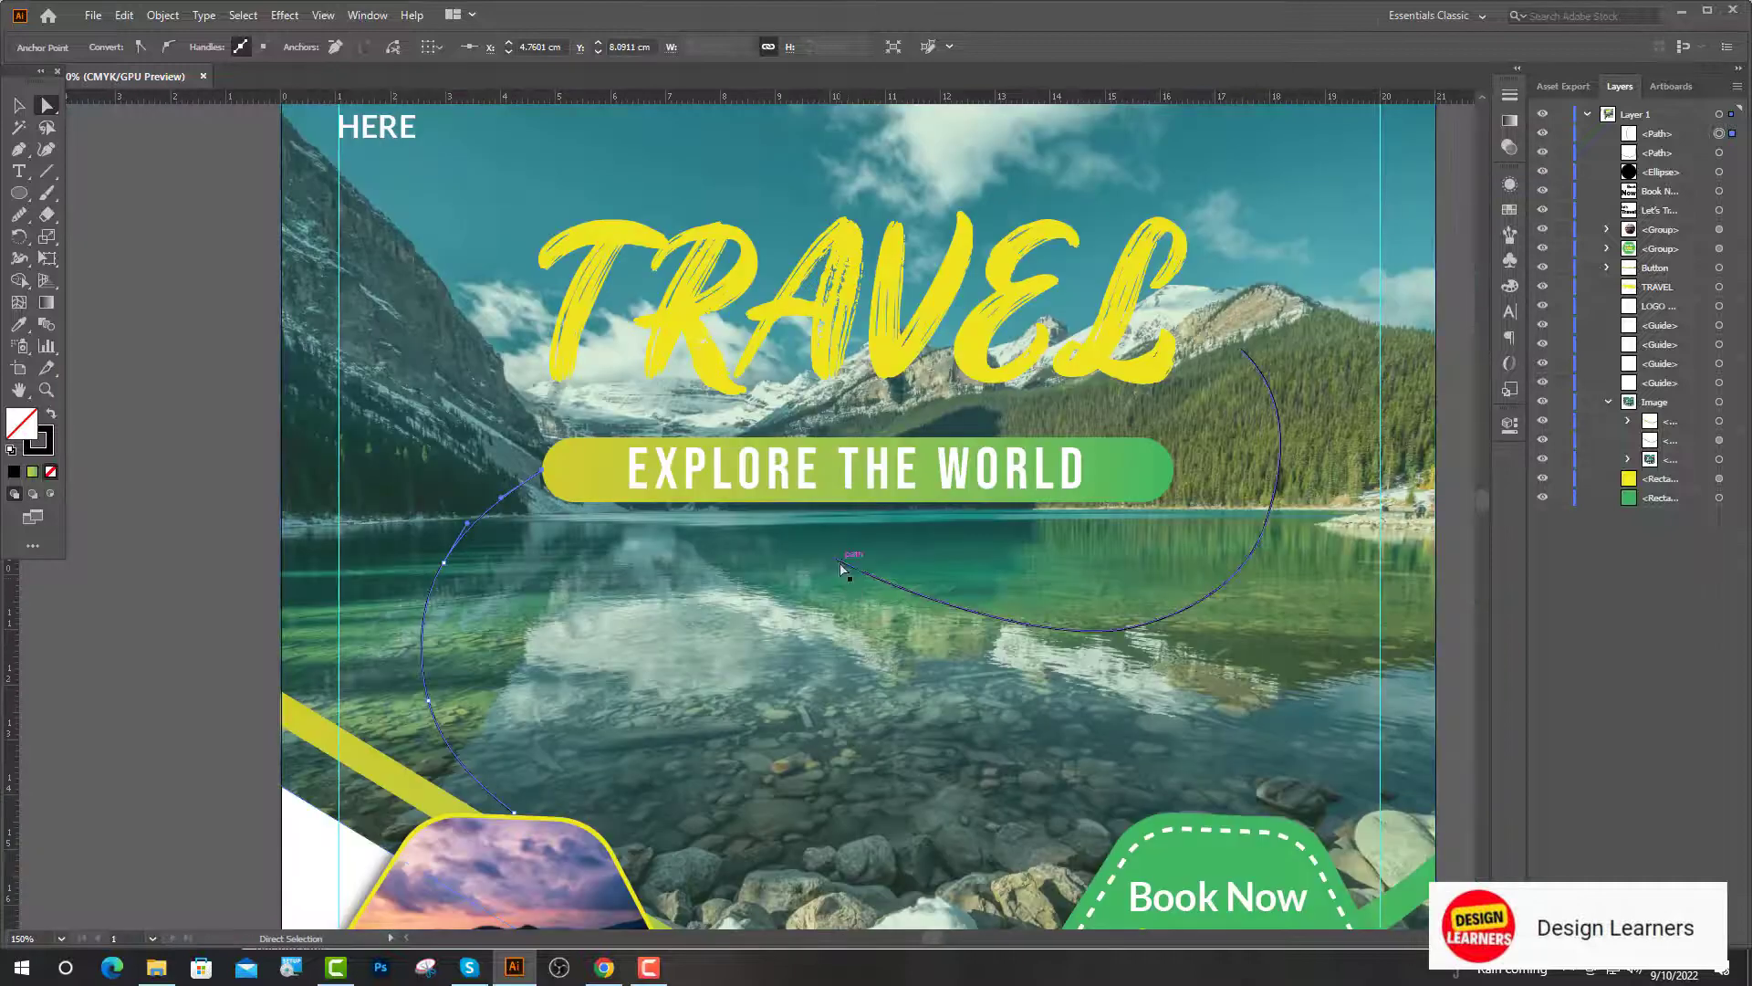
Step: Extend the dashed-route path's right piece to the lower edge of the "EXPLORE THE WORLD" button and smooth its curve across the lake
mouse_move(836, 568)
mouse_down()
mouse_move(627, 447)
mouse_move(712, 502)
mouse_up()
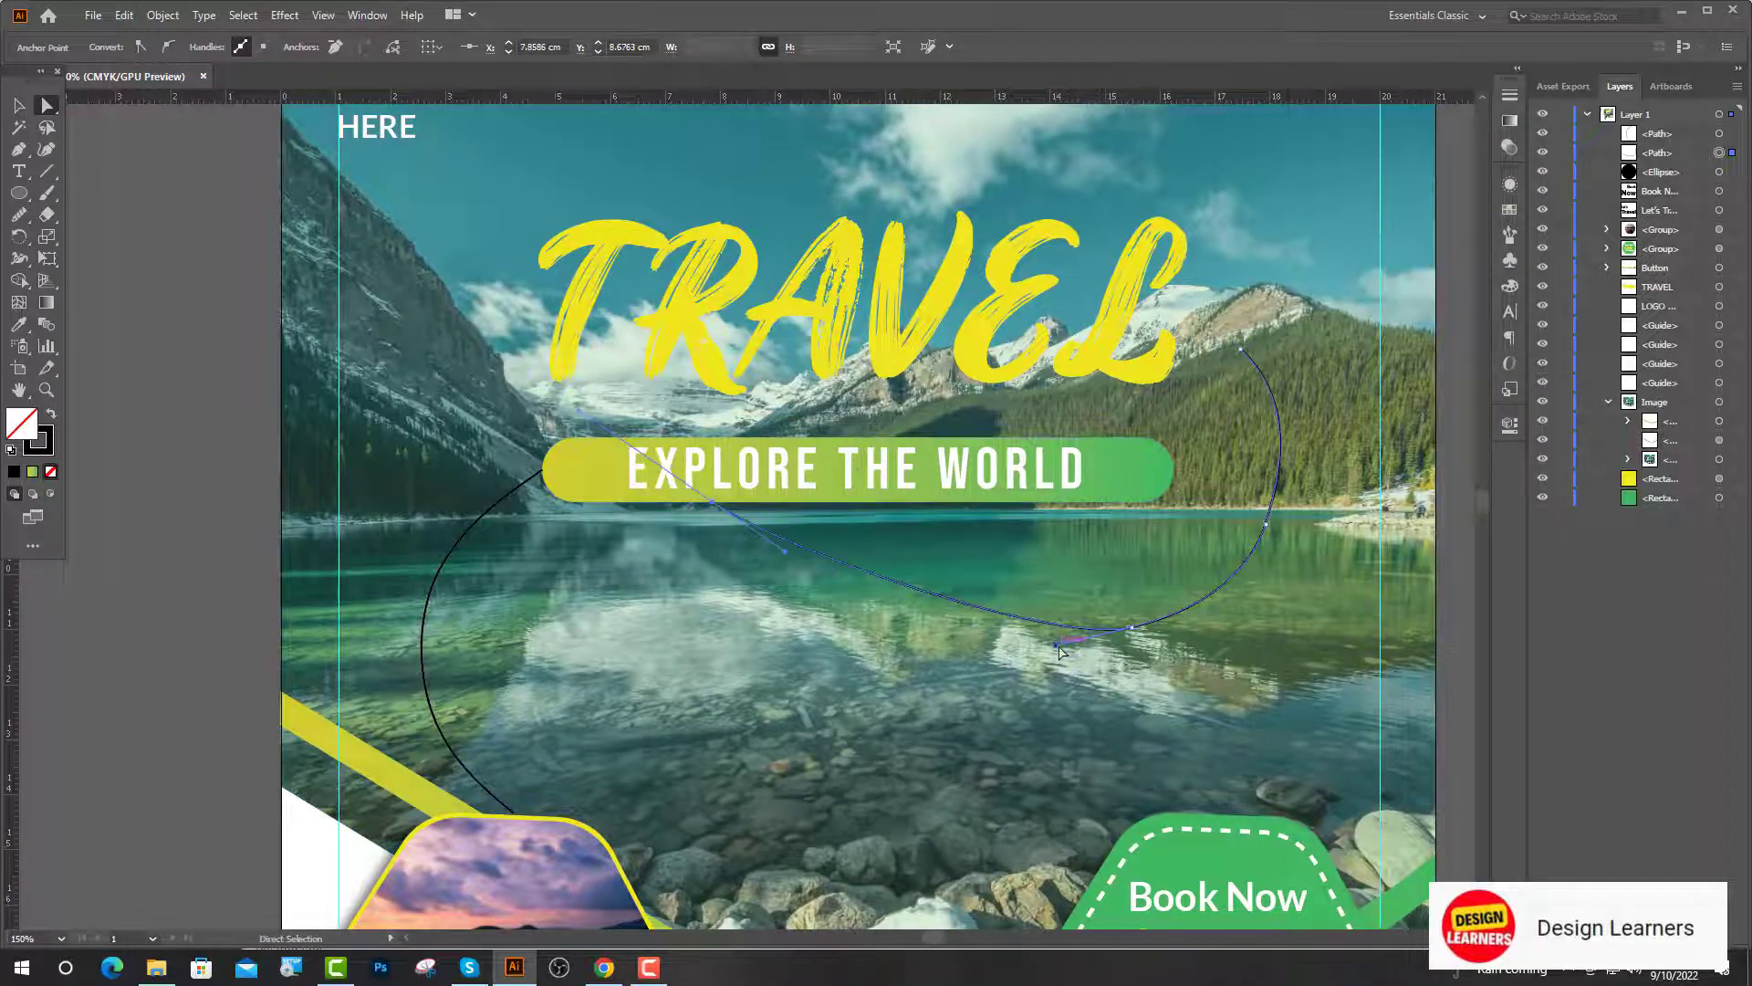
drag(1055, 645, 1033, 647)
mouse_move(1134, 627)
mouse_down()
mouse_move(1103, 630)
mouse_move(1168, 621)
mouse_up()
click(1450, 648)
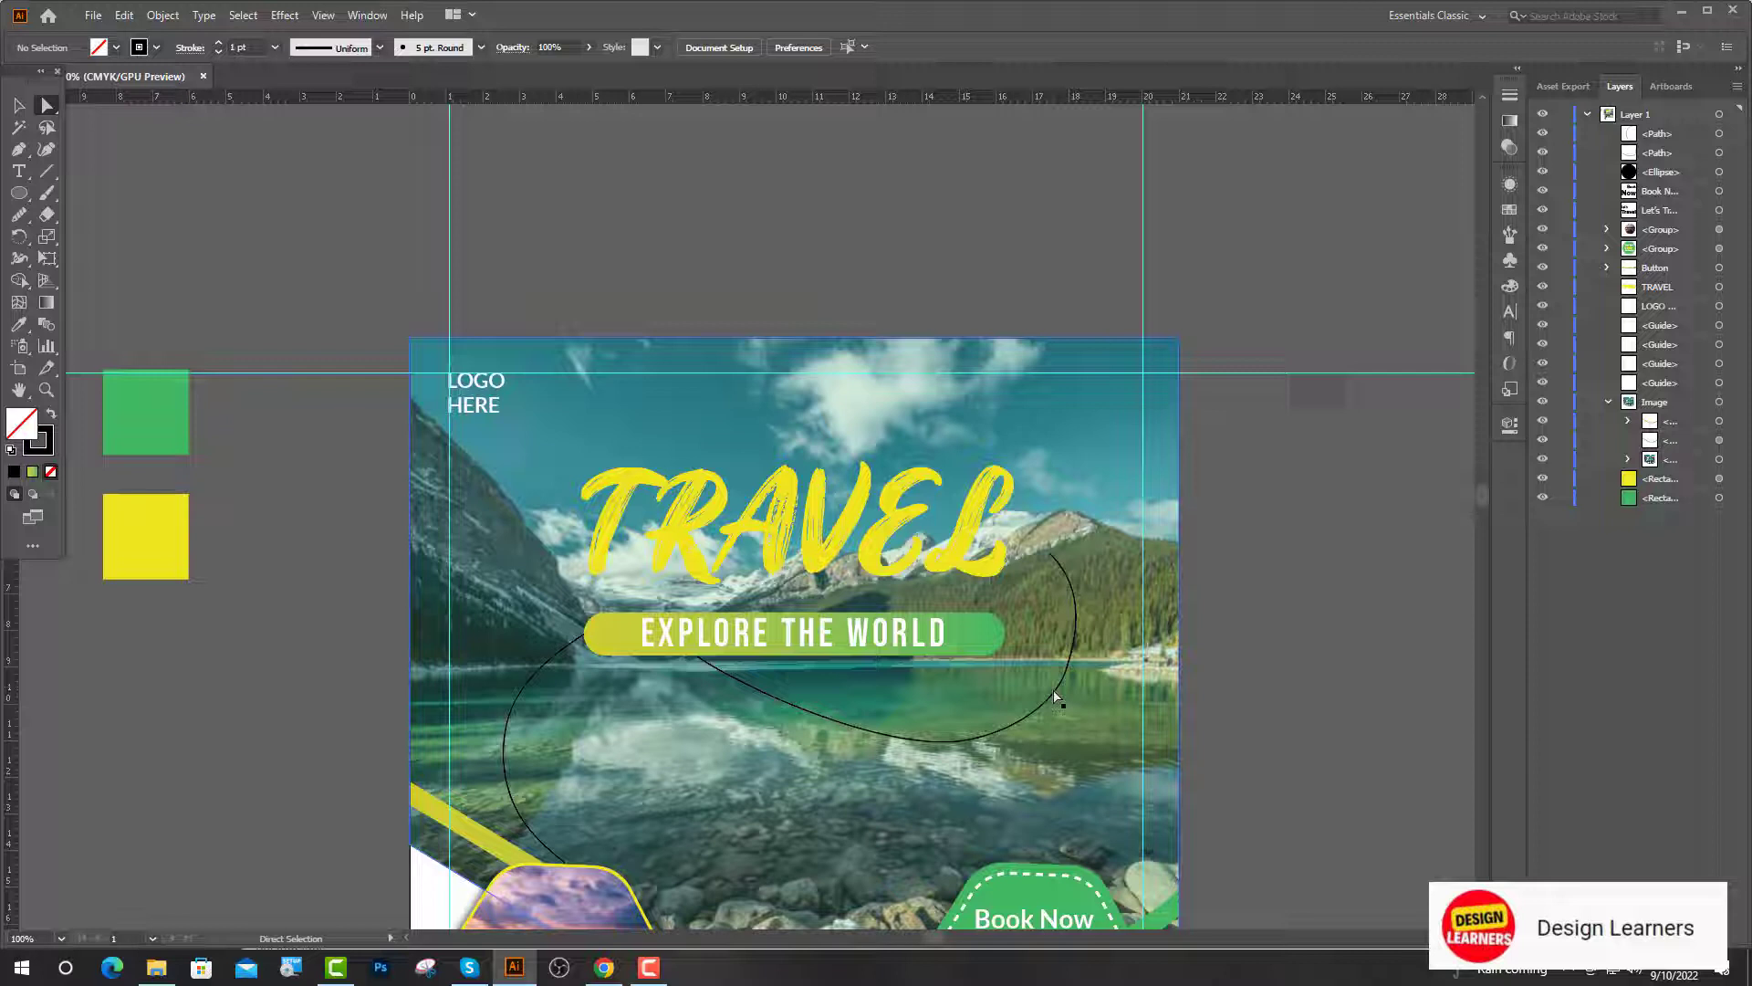
Step: Select both pieces of the curved path and set their stroke color to white
click(1056, 698)
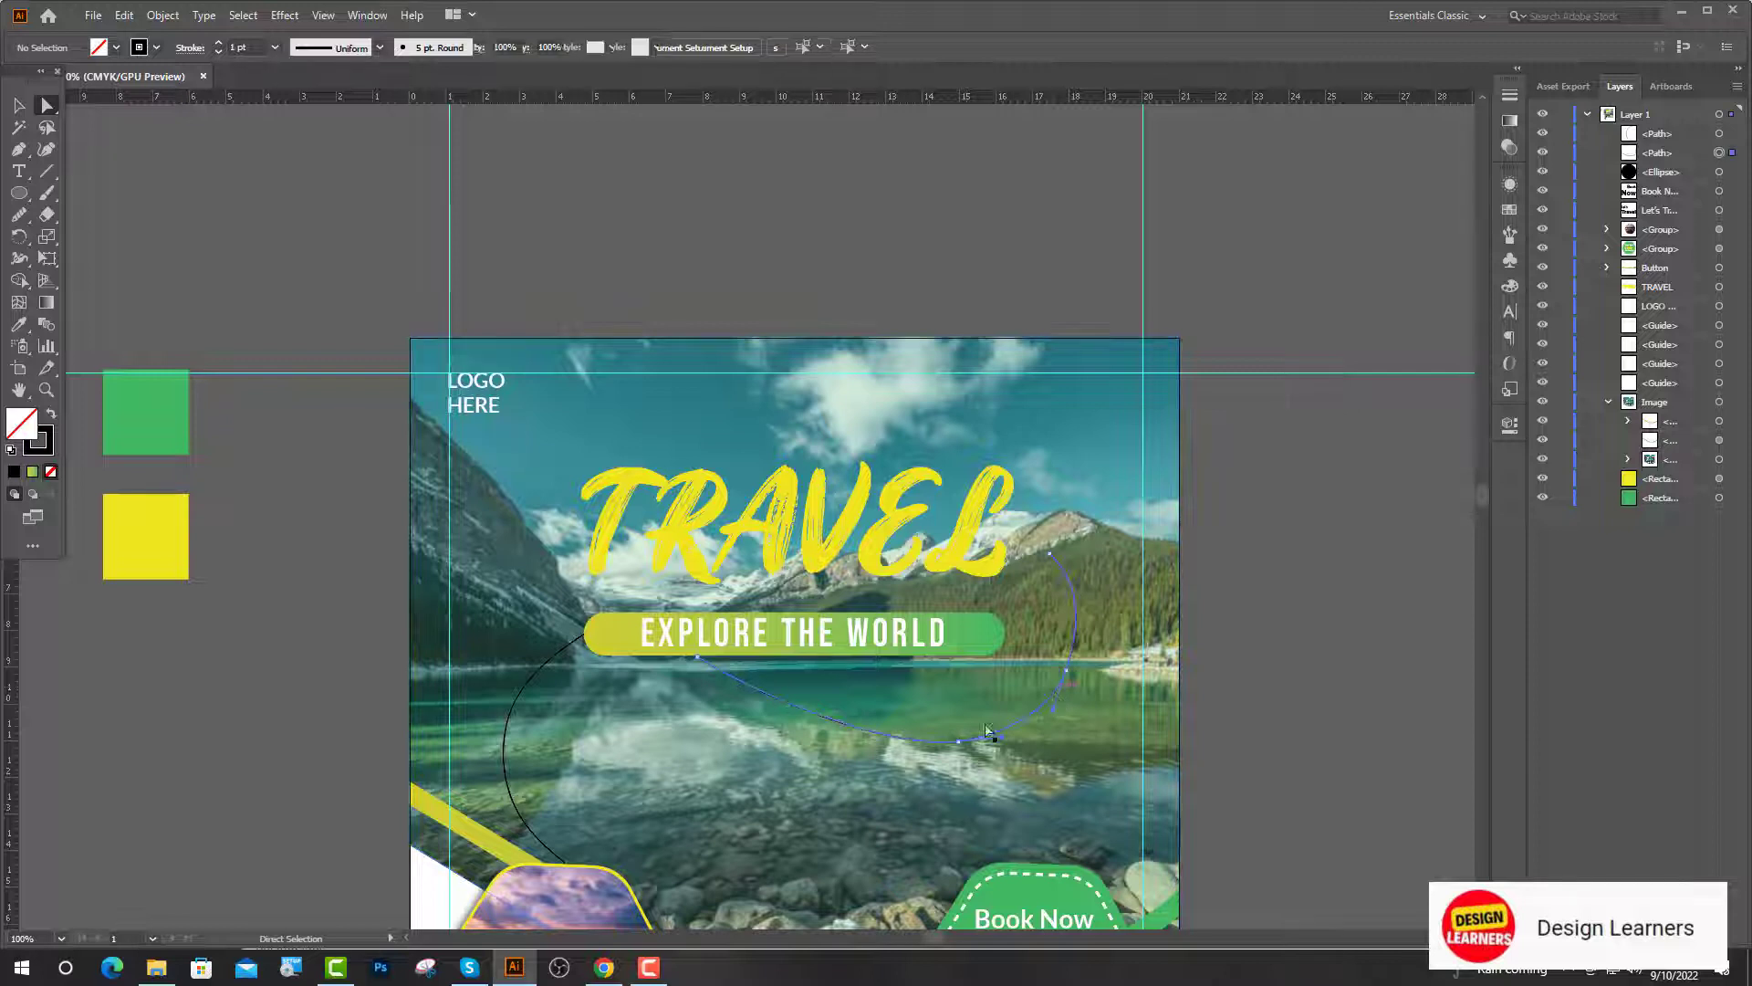
shift+click(516, 701)
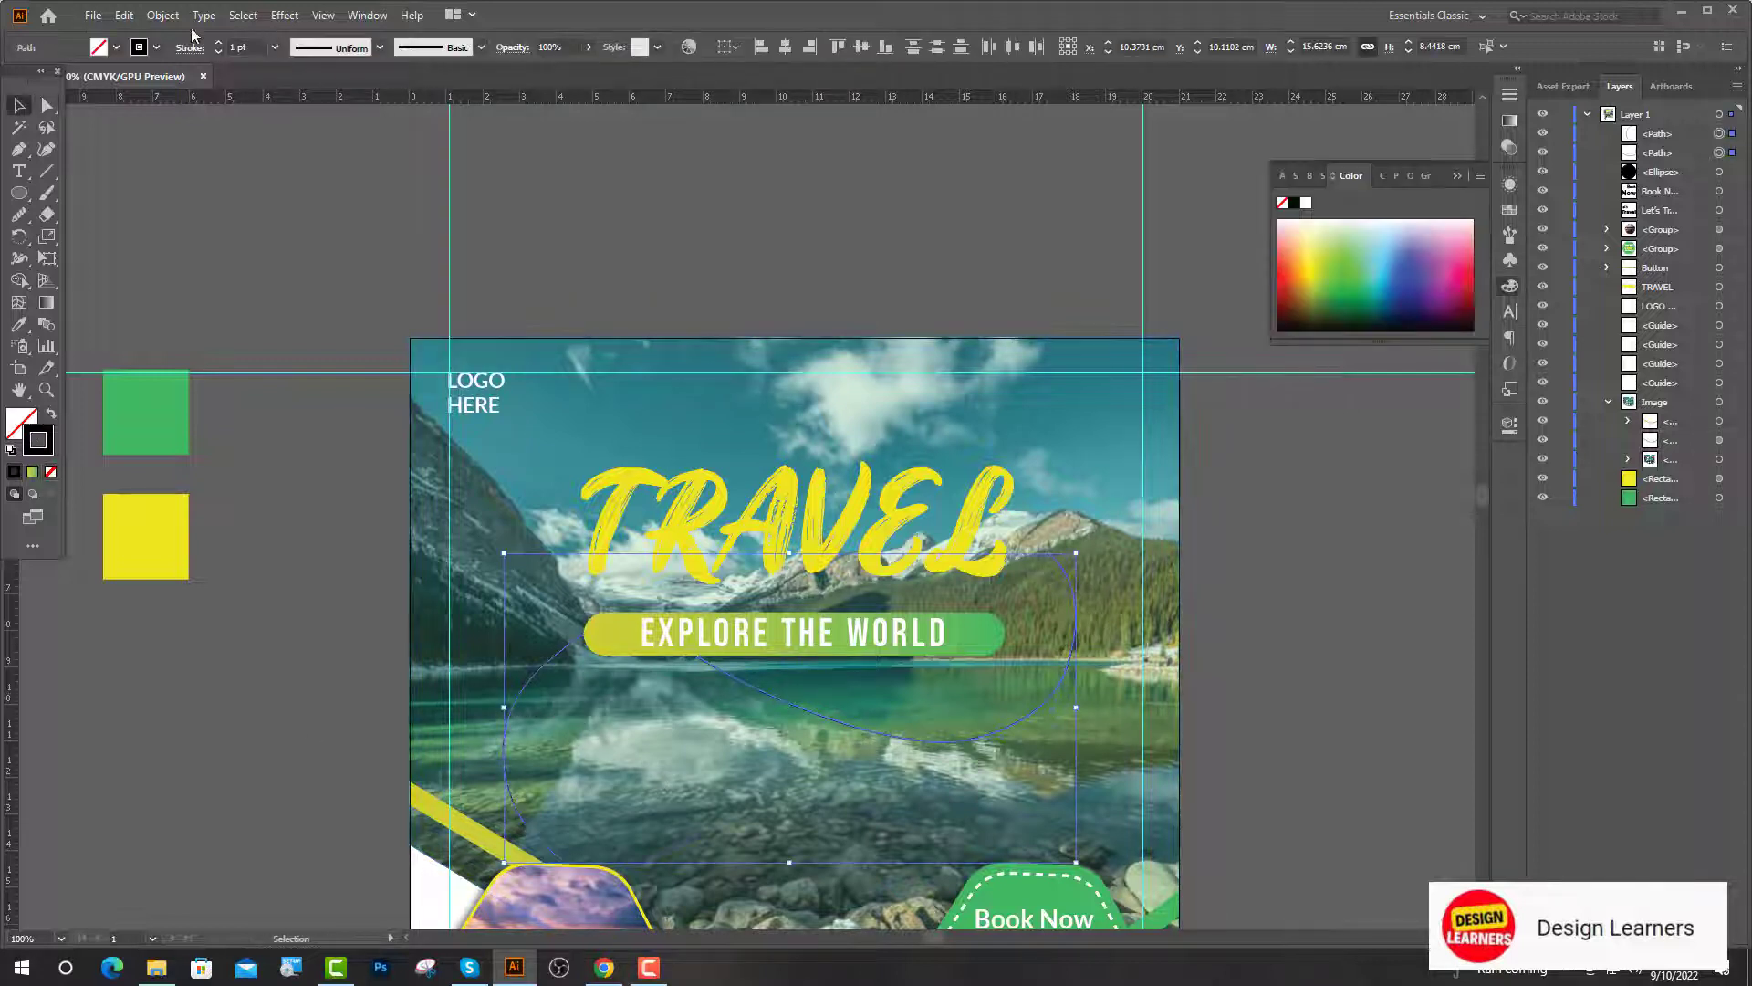
click(156, 47)
click(38, 78)
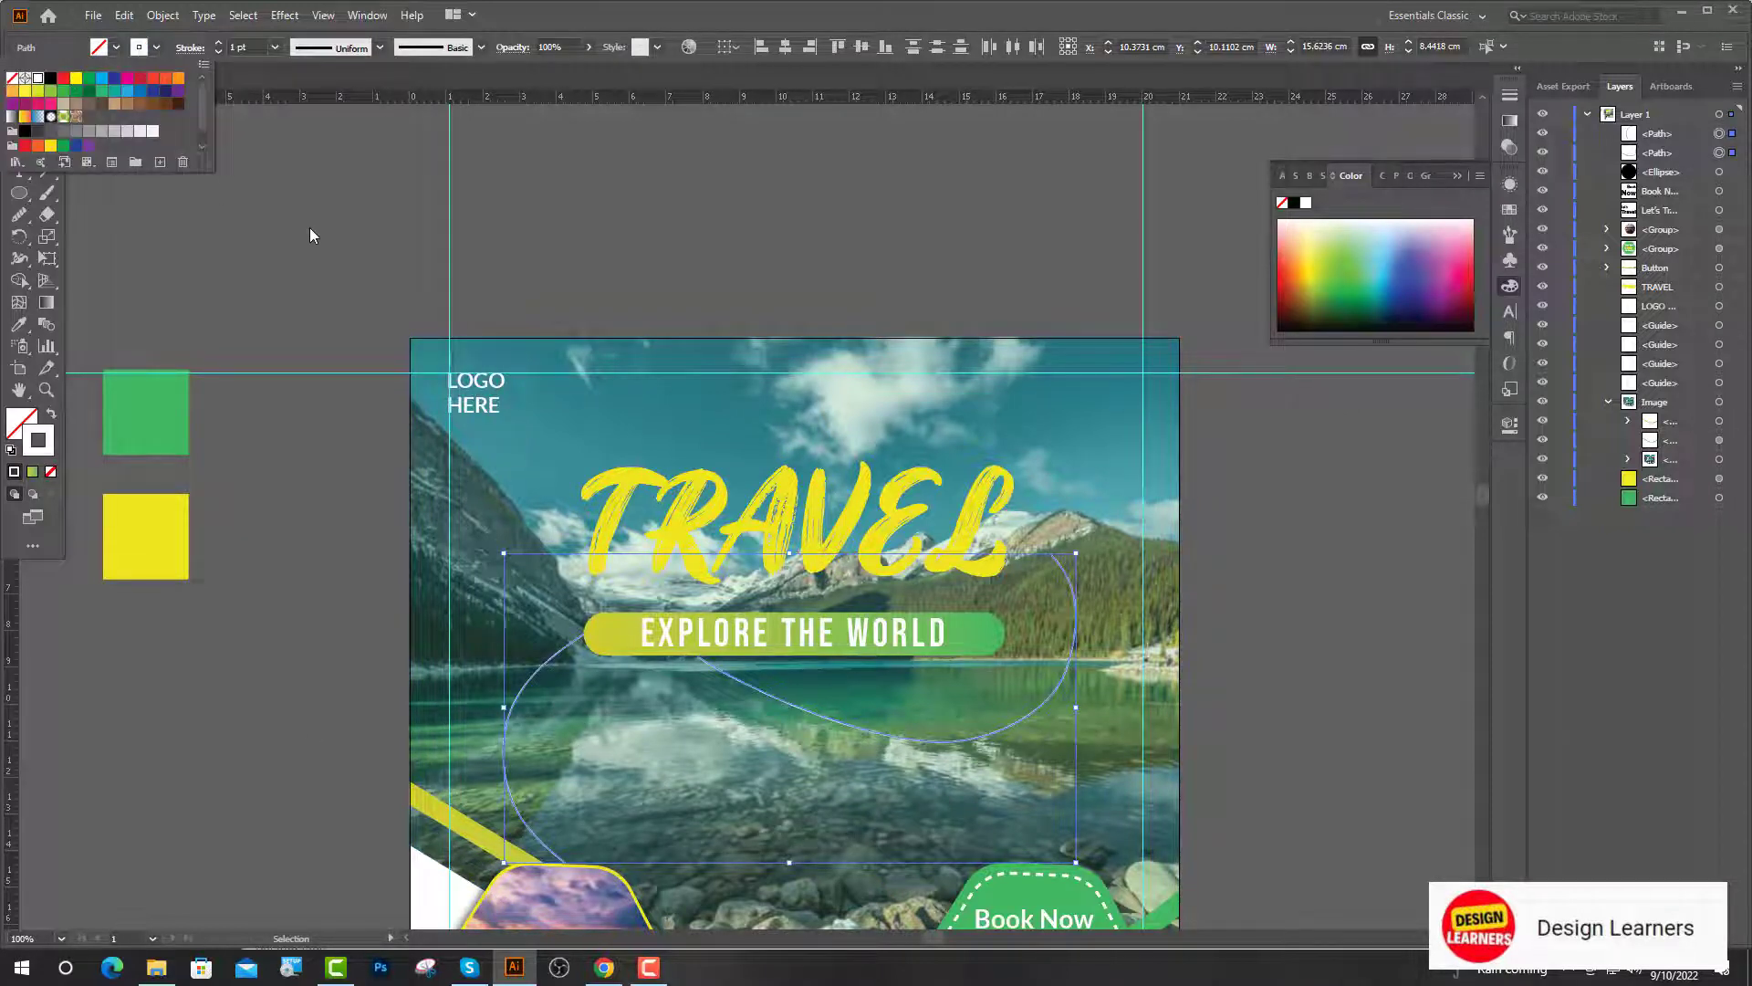
click(308, 228)
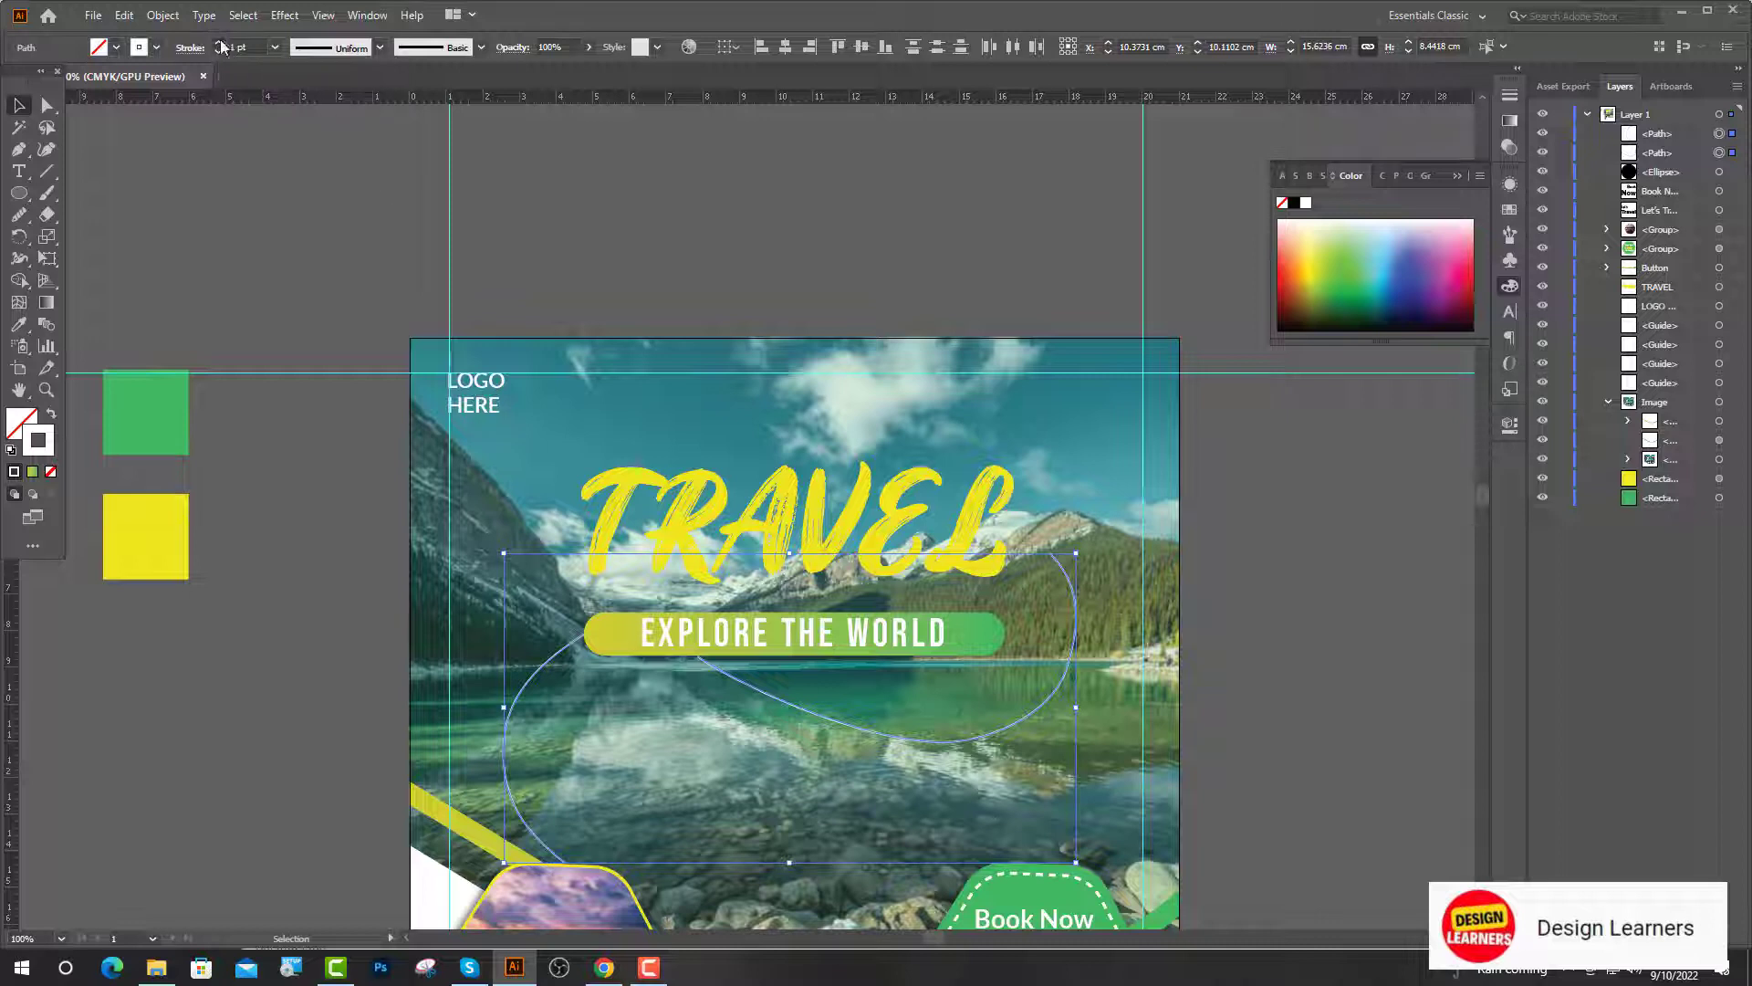
Step: Set the stroke weight of both path pieces to 2 pt and make them dashed lines
click(219, 42)
click(1509, 424)
click(1310, 440)
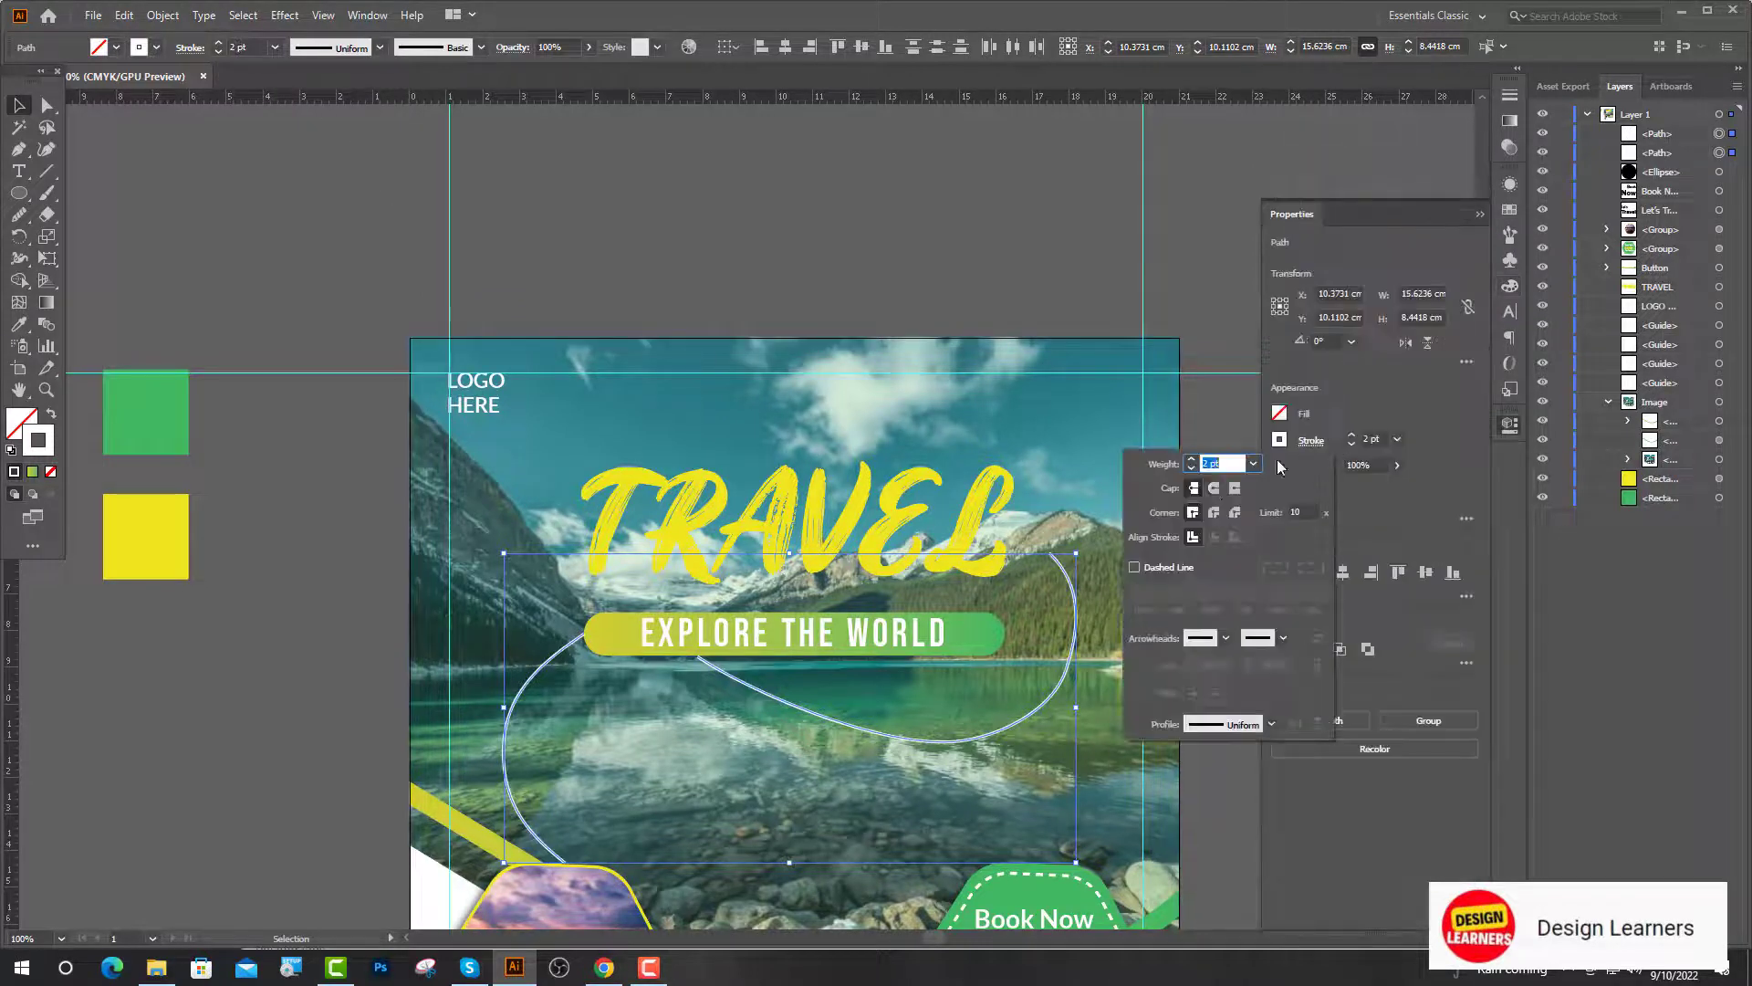
click(1134, 567)
click(1480, 213)
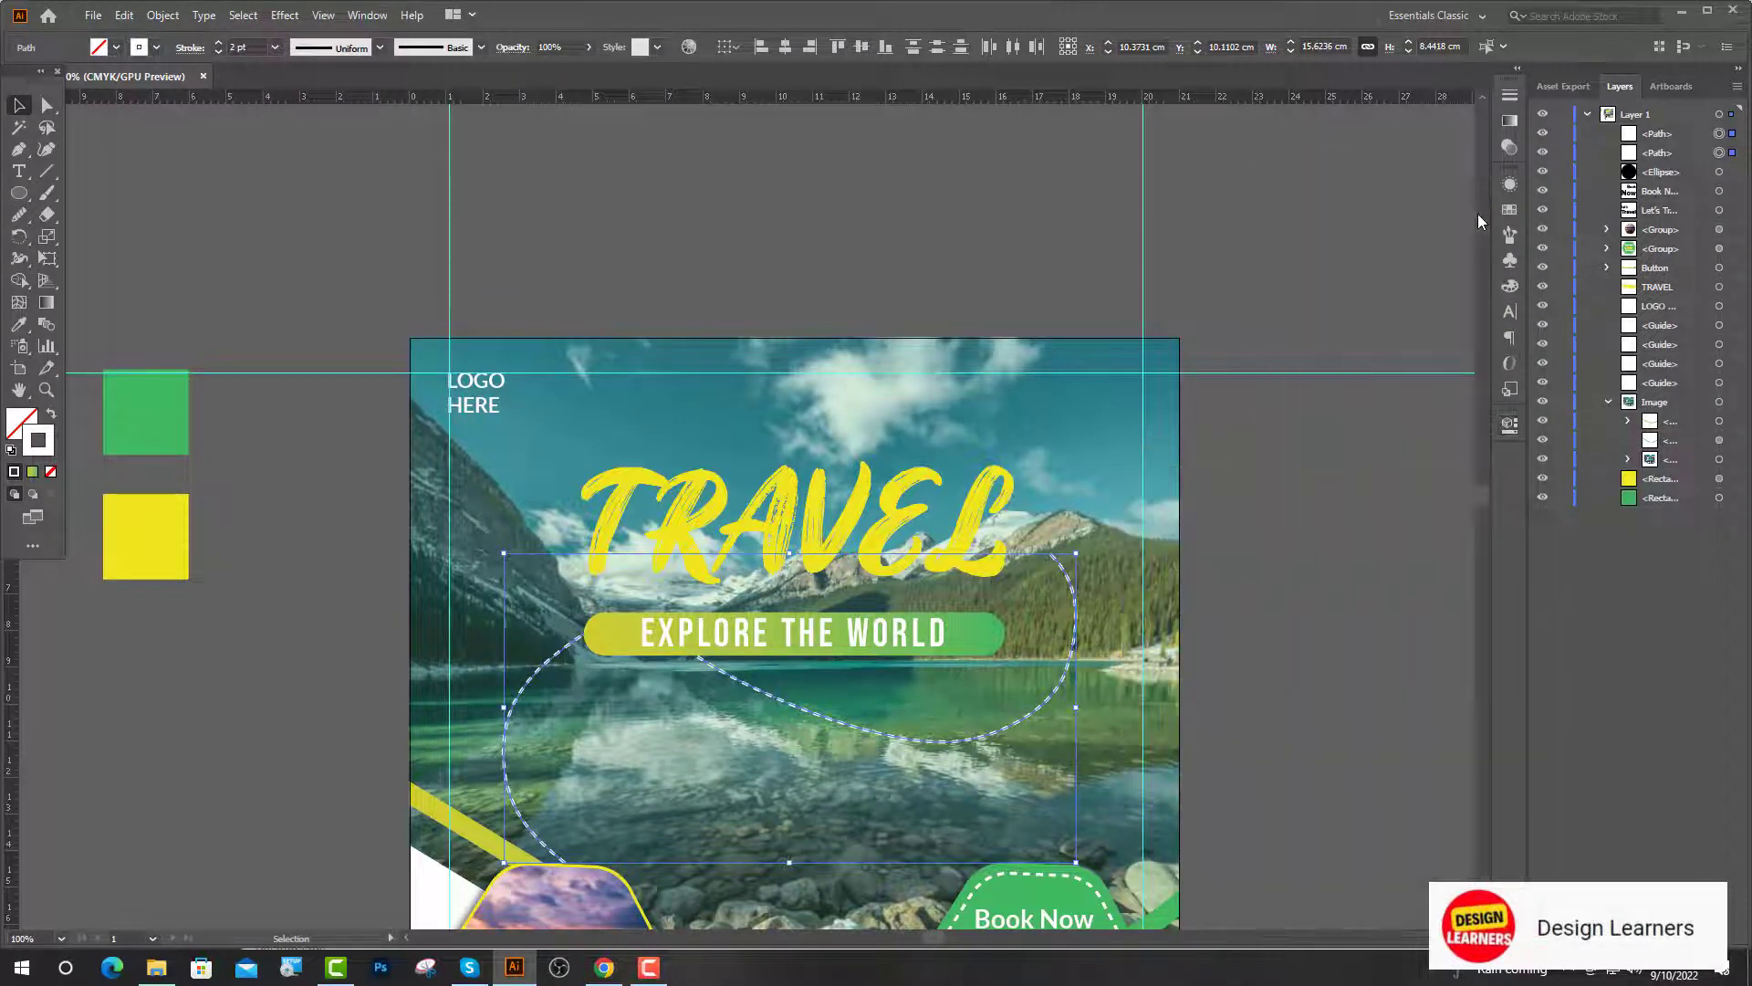
Step: Start a left-aligned point text object beside the final L of TRAVEL, near the upper end of the dashed path
scroll(80, 183, down, 2)
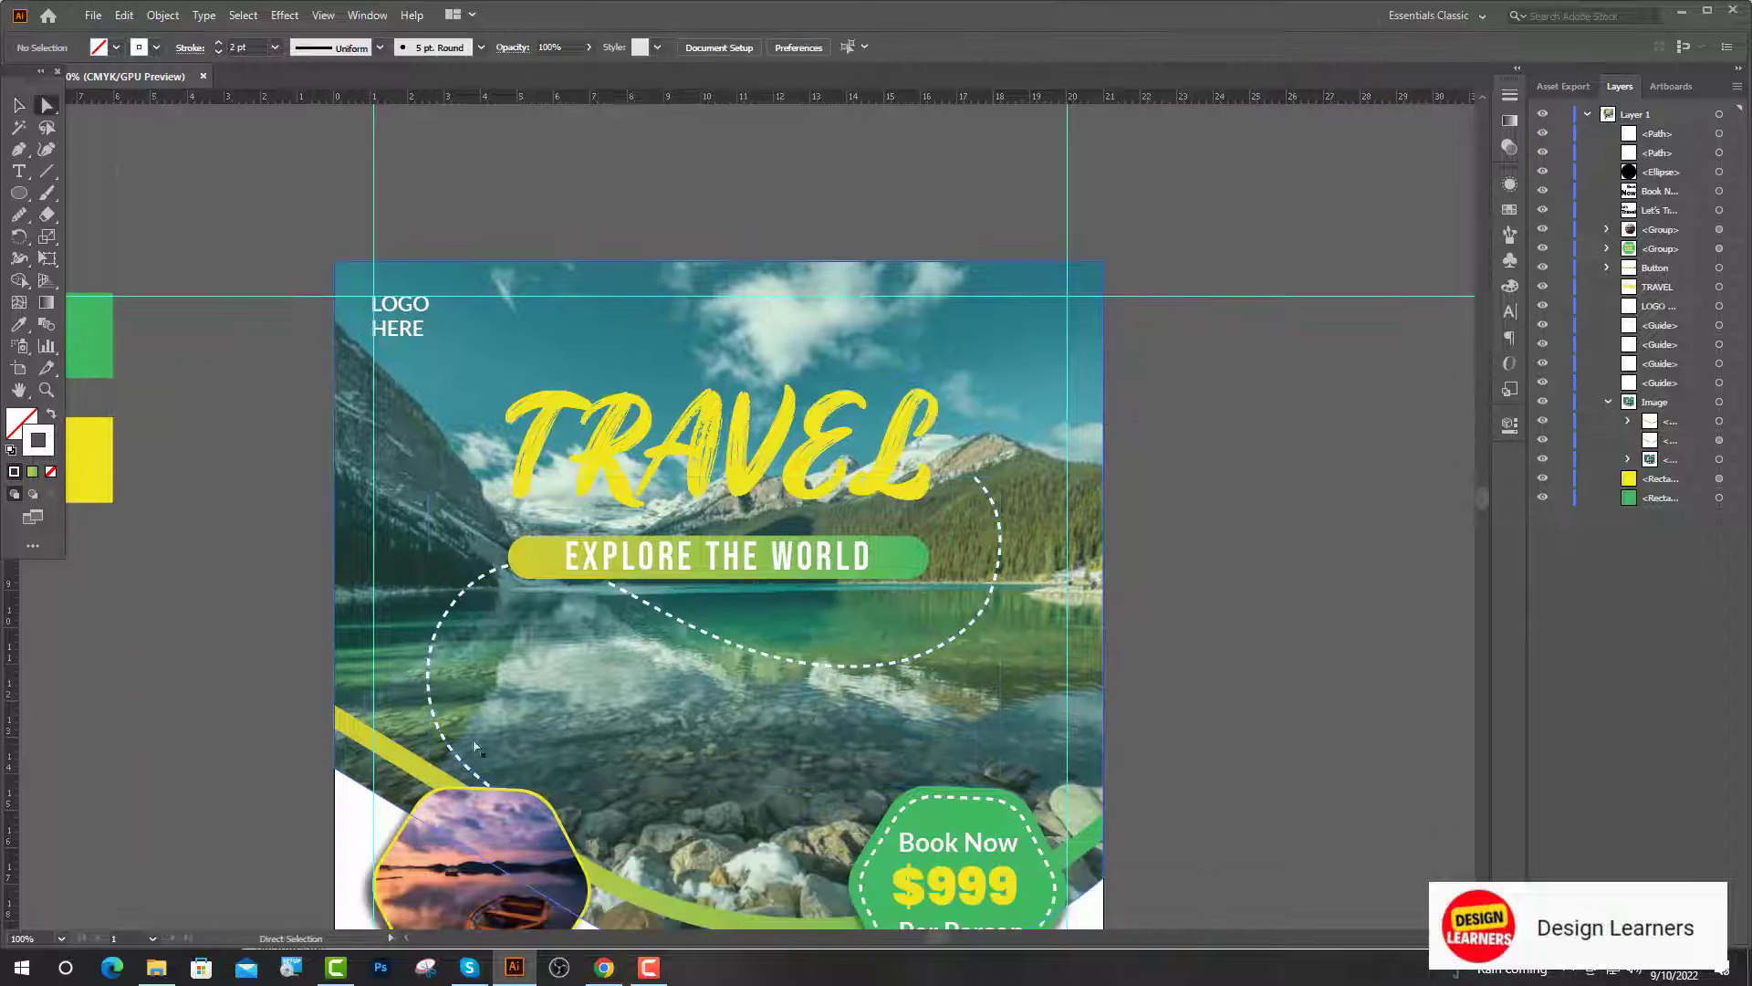
click(18, 170)
click(946, 447)
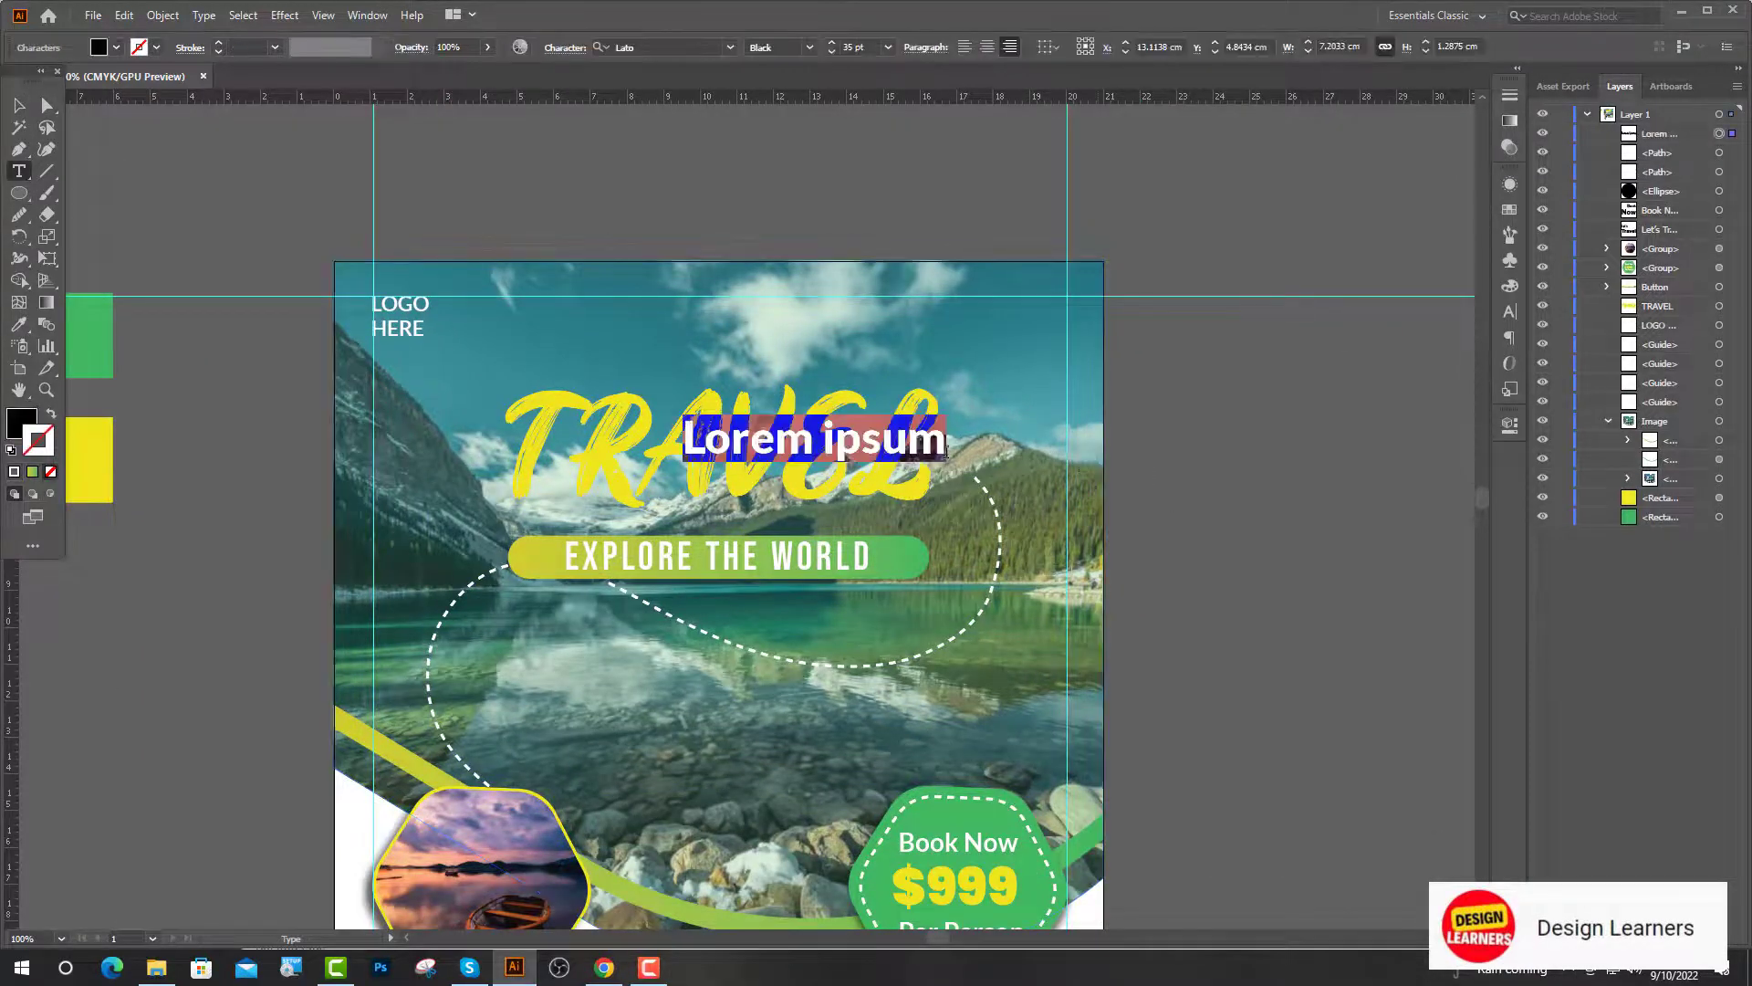
click(966, 52)
key(ctrl+plus)
Step: Switch to Chrome, search the Icofont site for "pla" and copy the paper-plane icon glyph
click(604, 967)
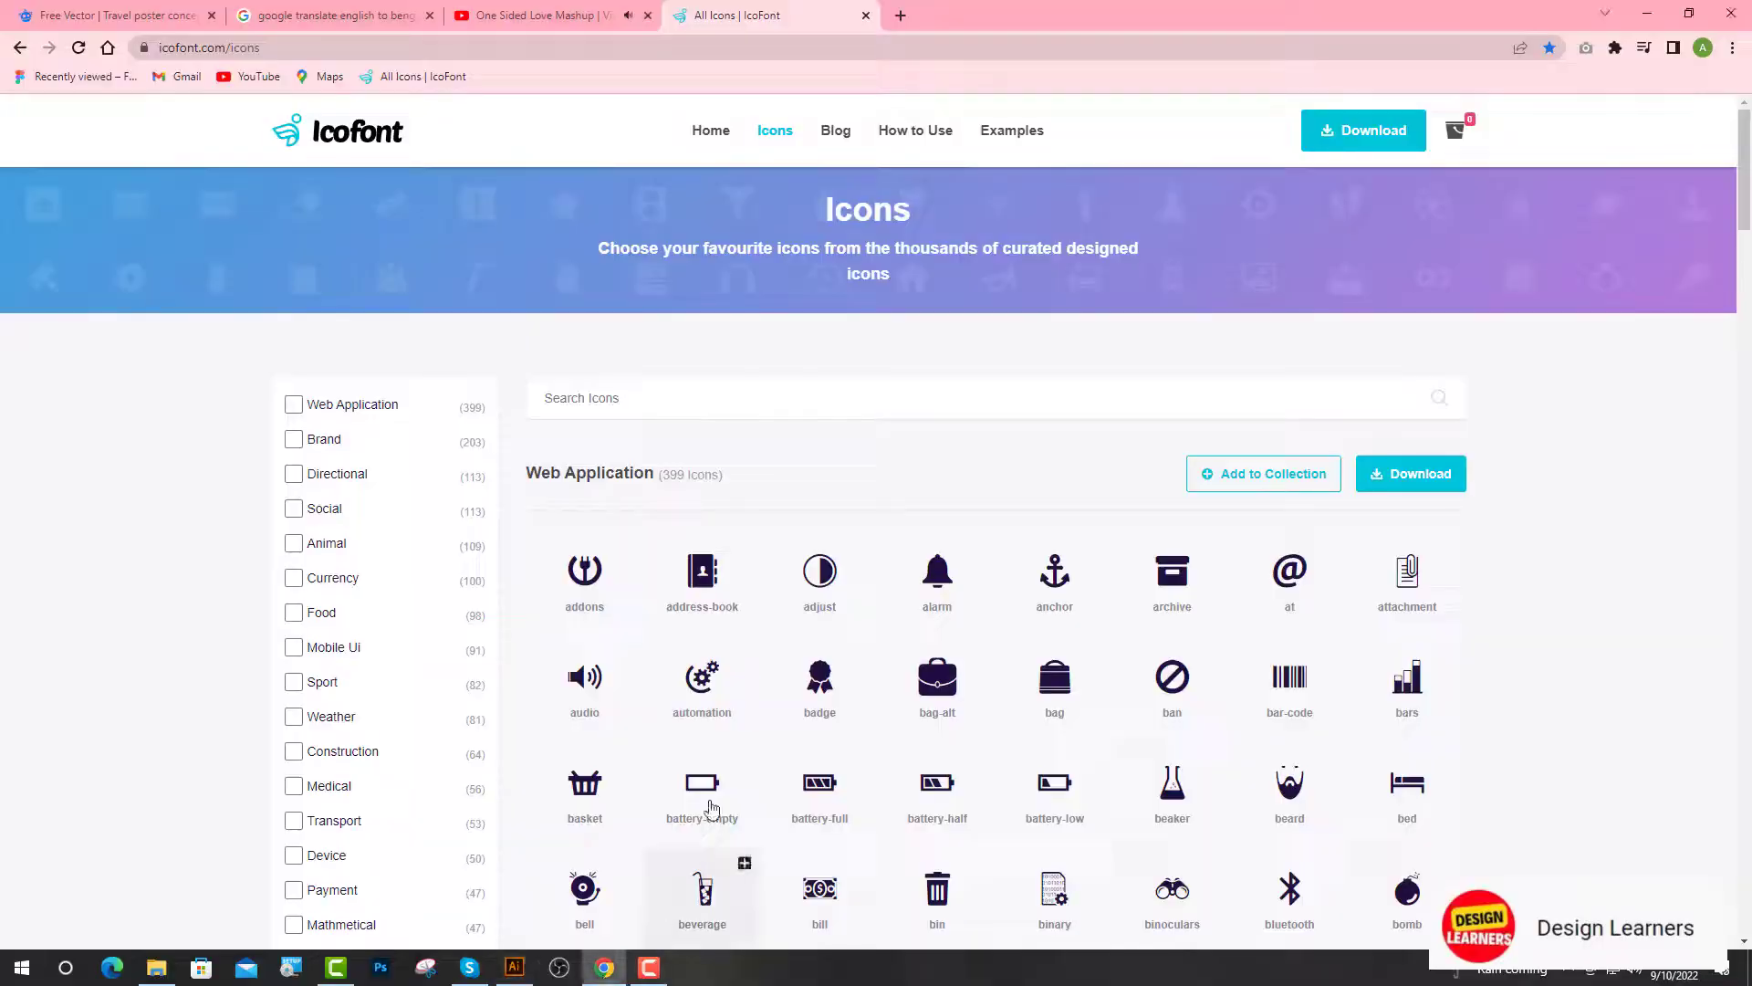
text(pla)
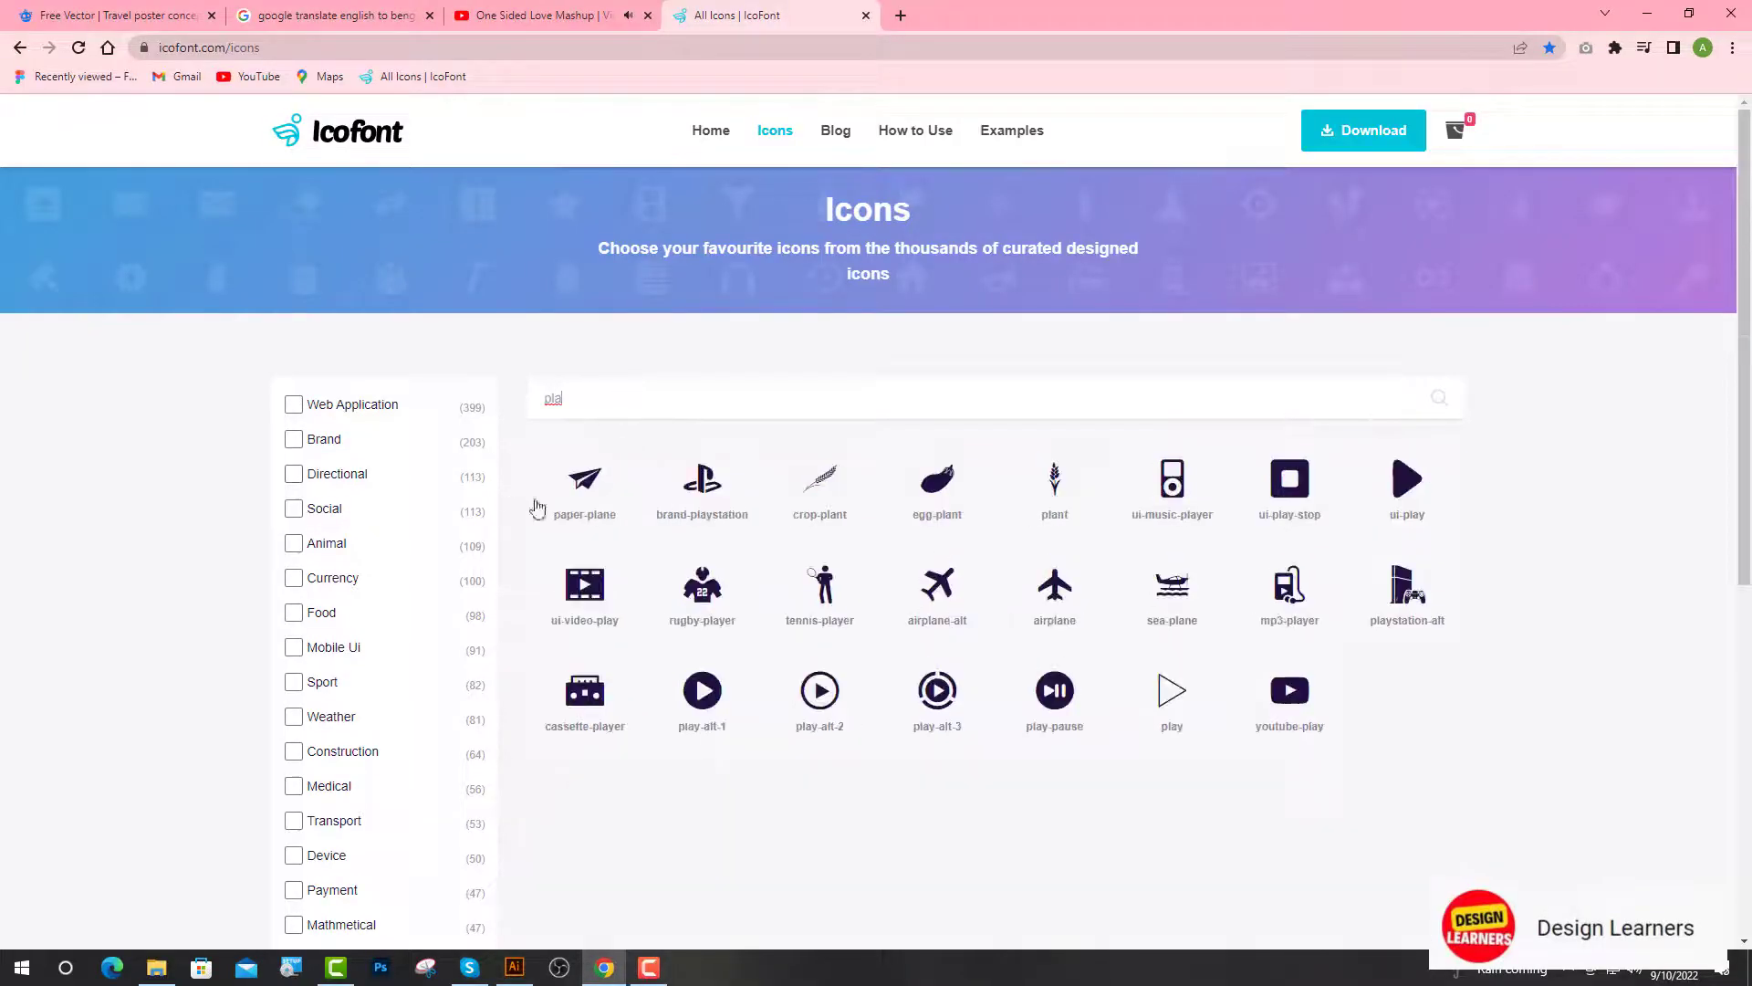
click(573, 475)
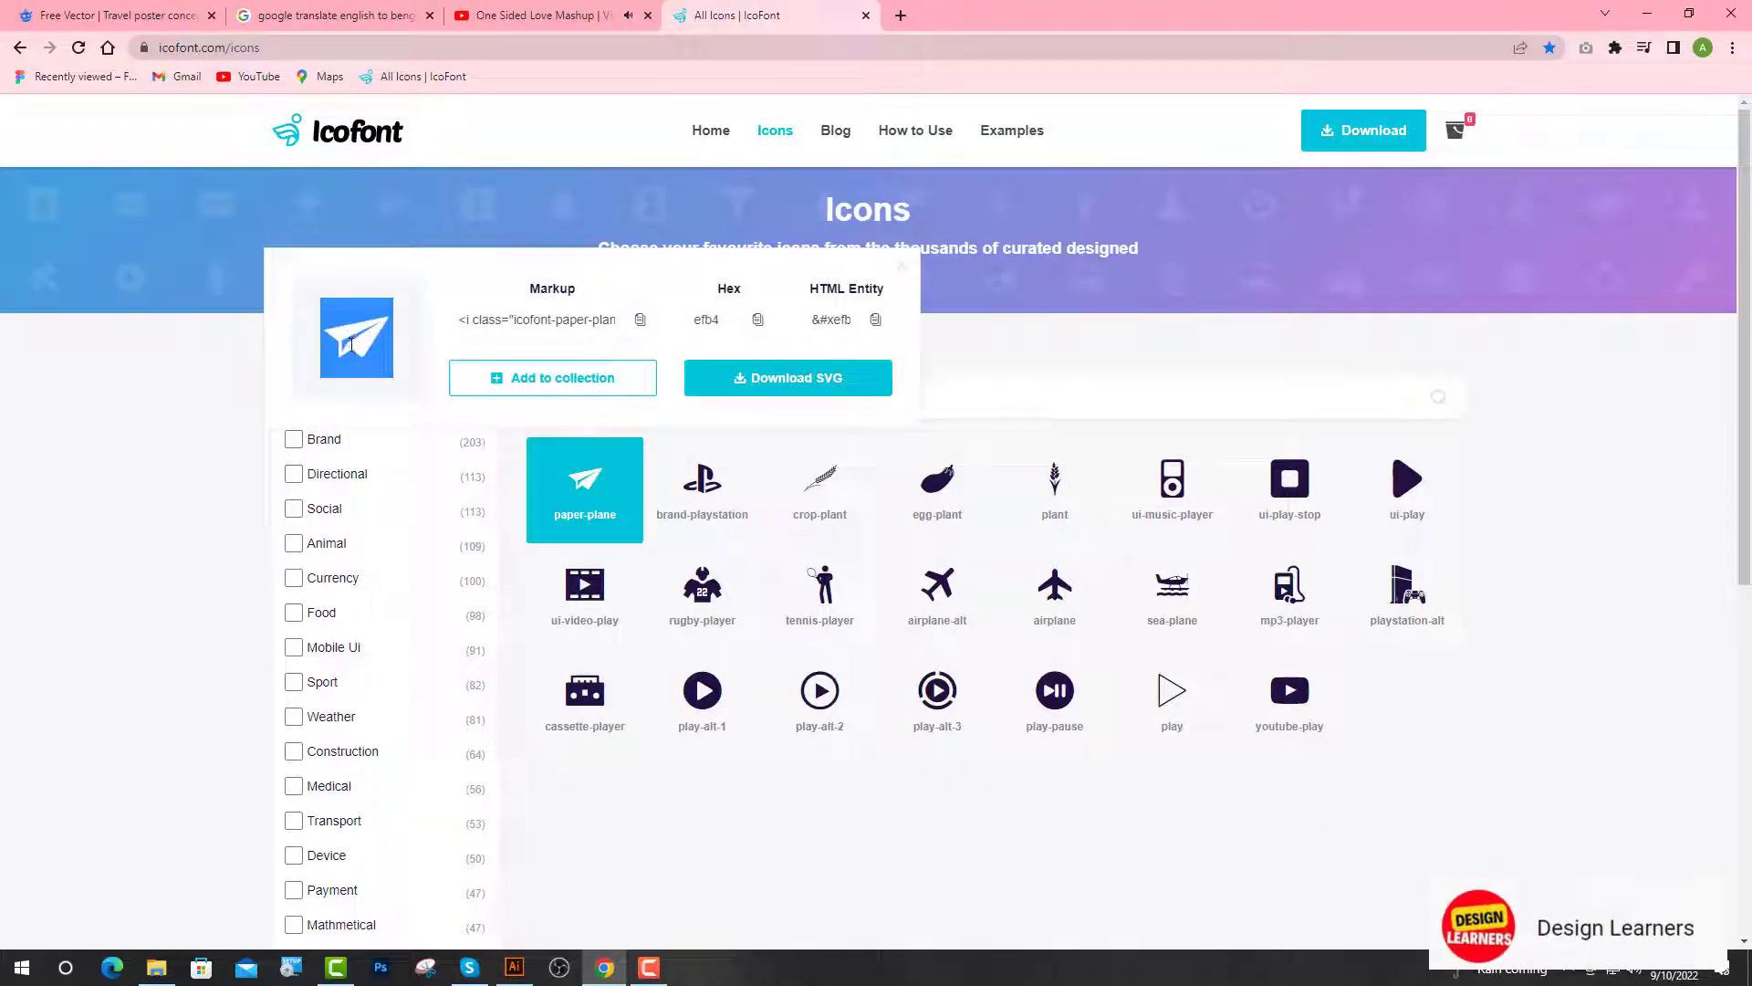
Step: Back in Illustrator, replace the placeholder text beside TRAVEL with the copied paper-plane glyph and set its font to icofont
click(514, 967)
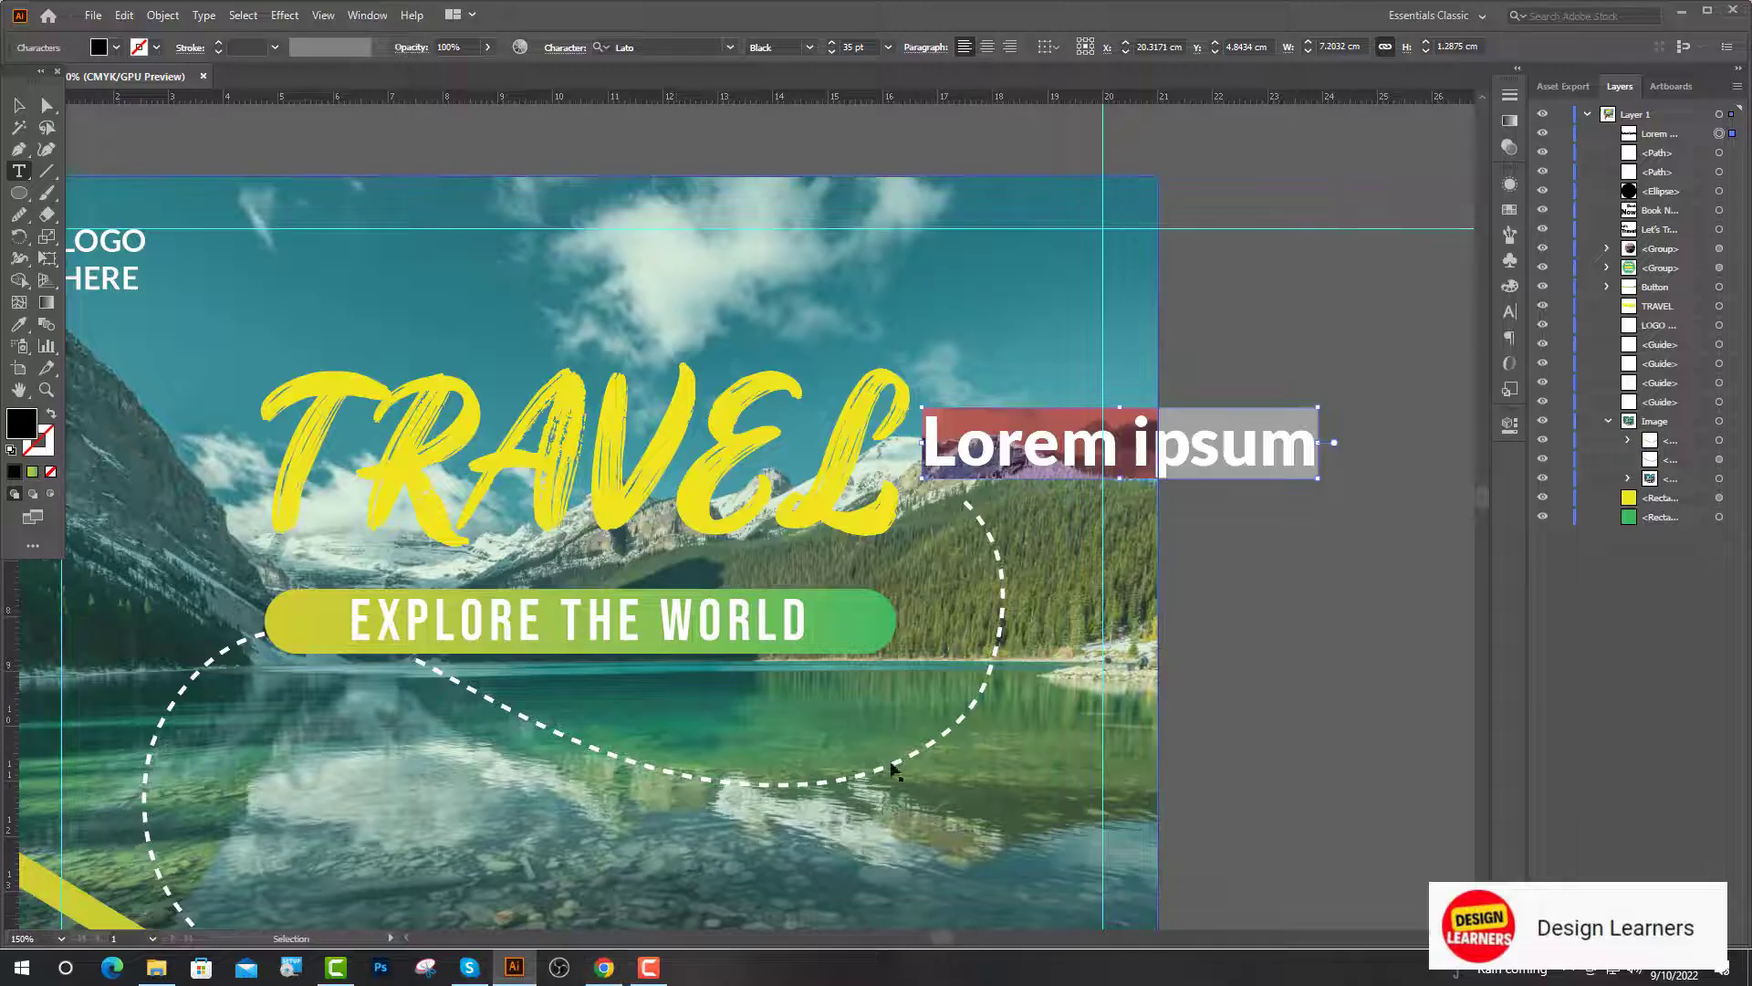
text(□)
click(668, 48)
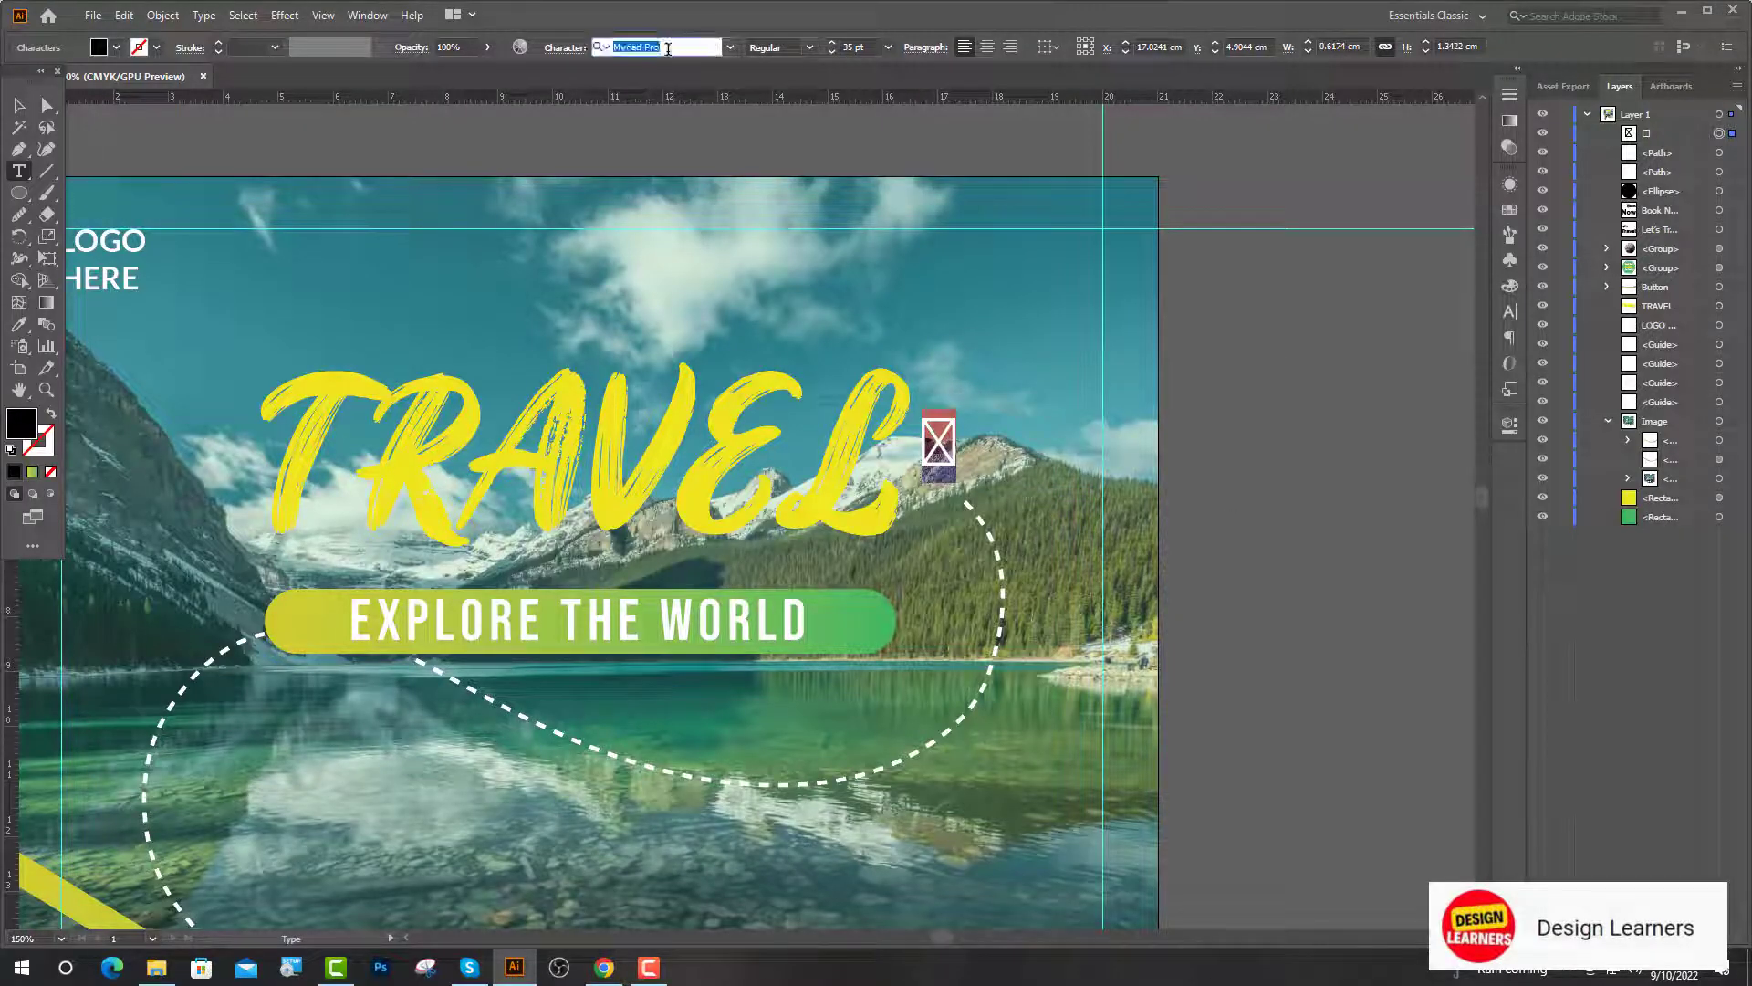
text(ic)
click(692, 139)
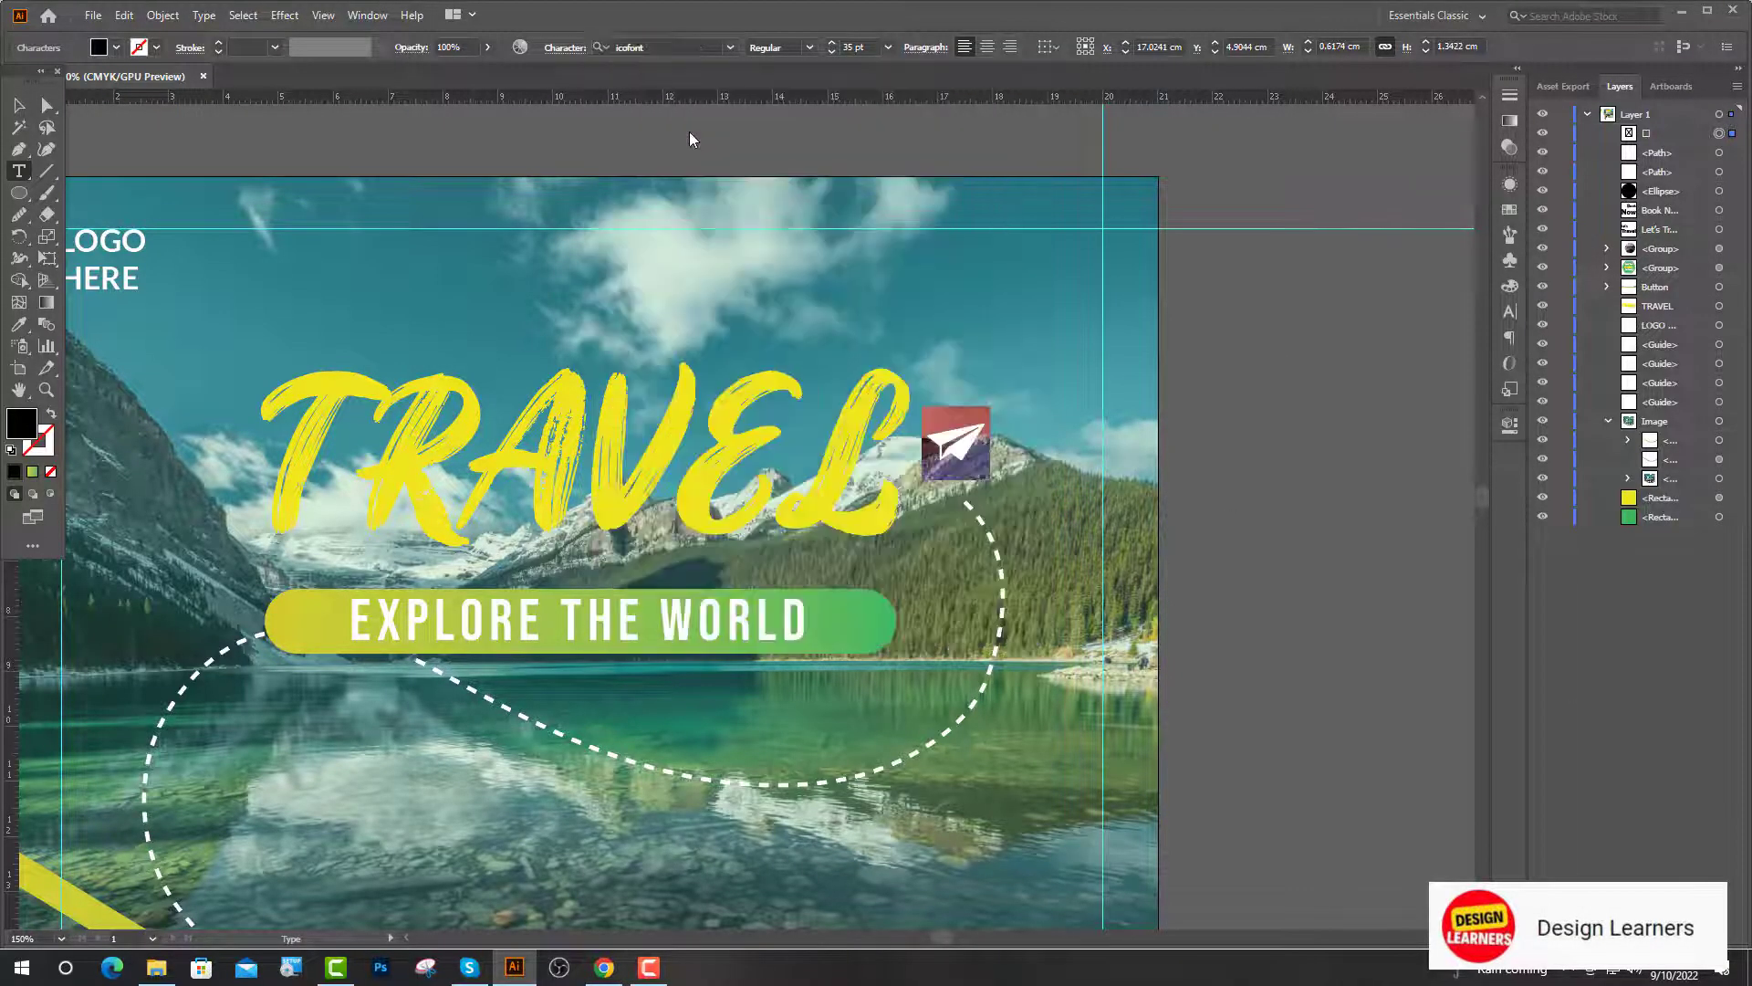
key(Escape)
Step: Reflect the paper plane so its nose points left and move it onto the upper end of the dashed path
right_click(947, 450)
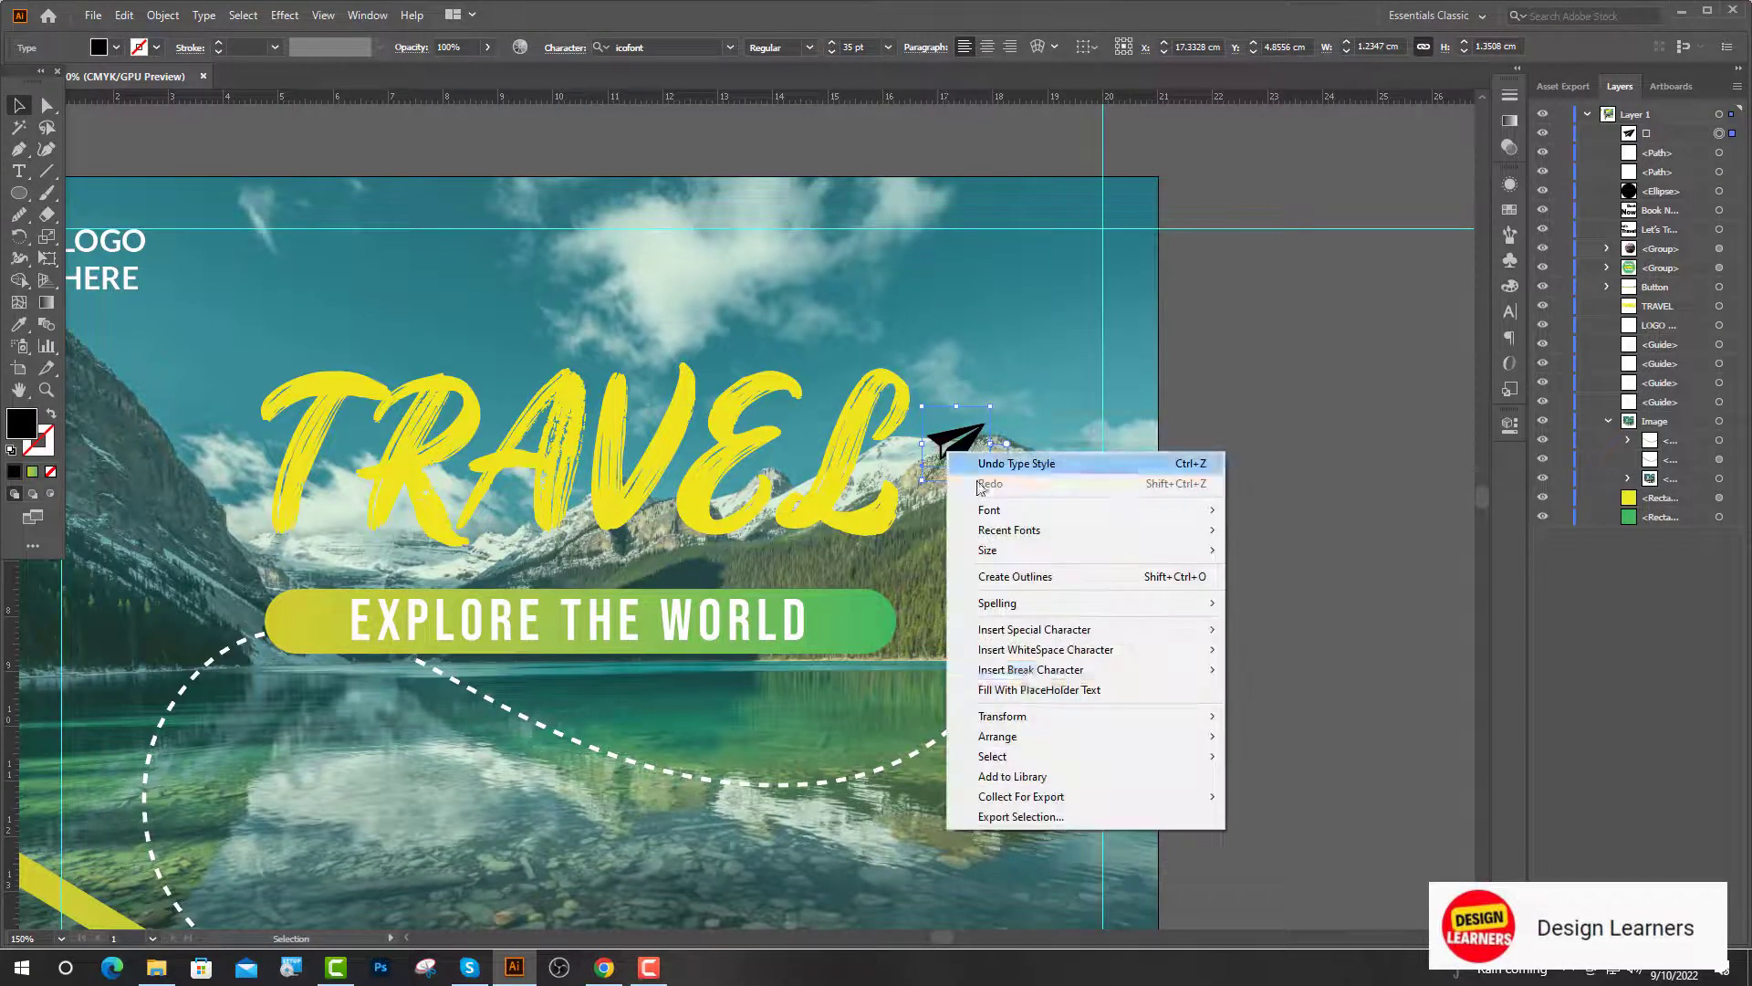
mouse_move(1141, 716)
click(1272, 782)
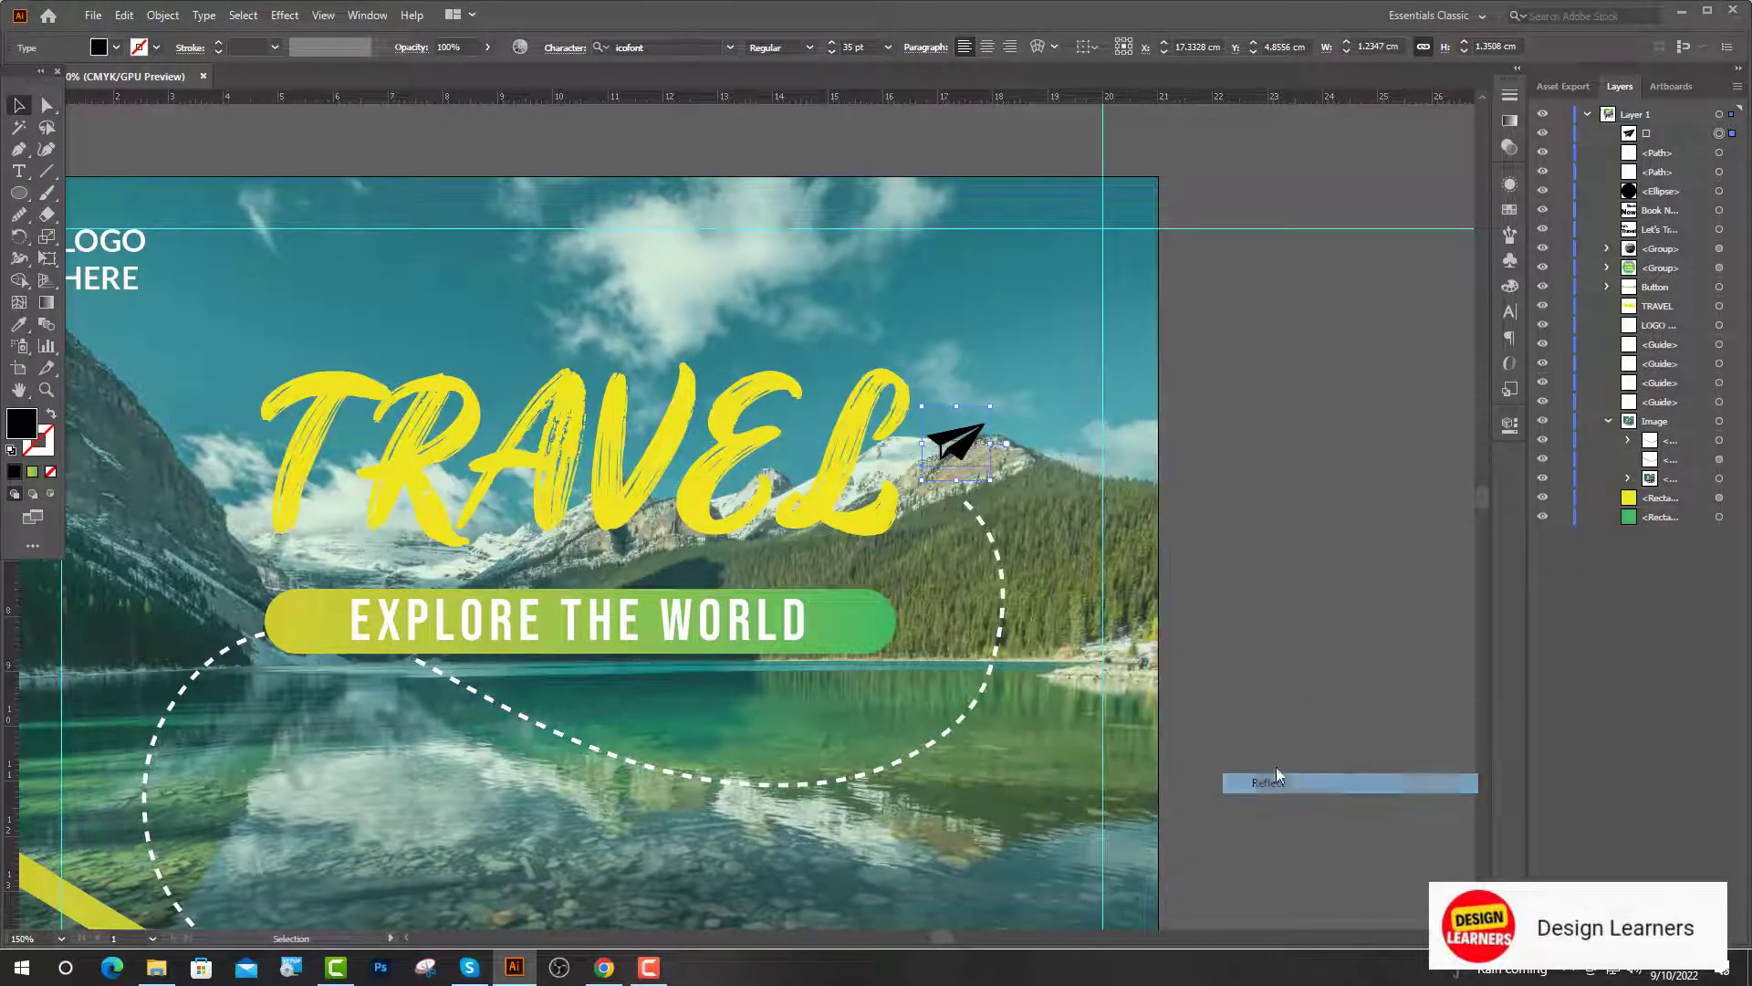
click(695, 399)
click(821, 587)
drag(892, 442, 959, 489)
scroll(831, 522, down, 2)
Step: Fill the paper plane with the yellow sampled from the square beside the artboard
click(18, 324)
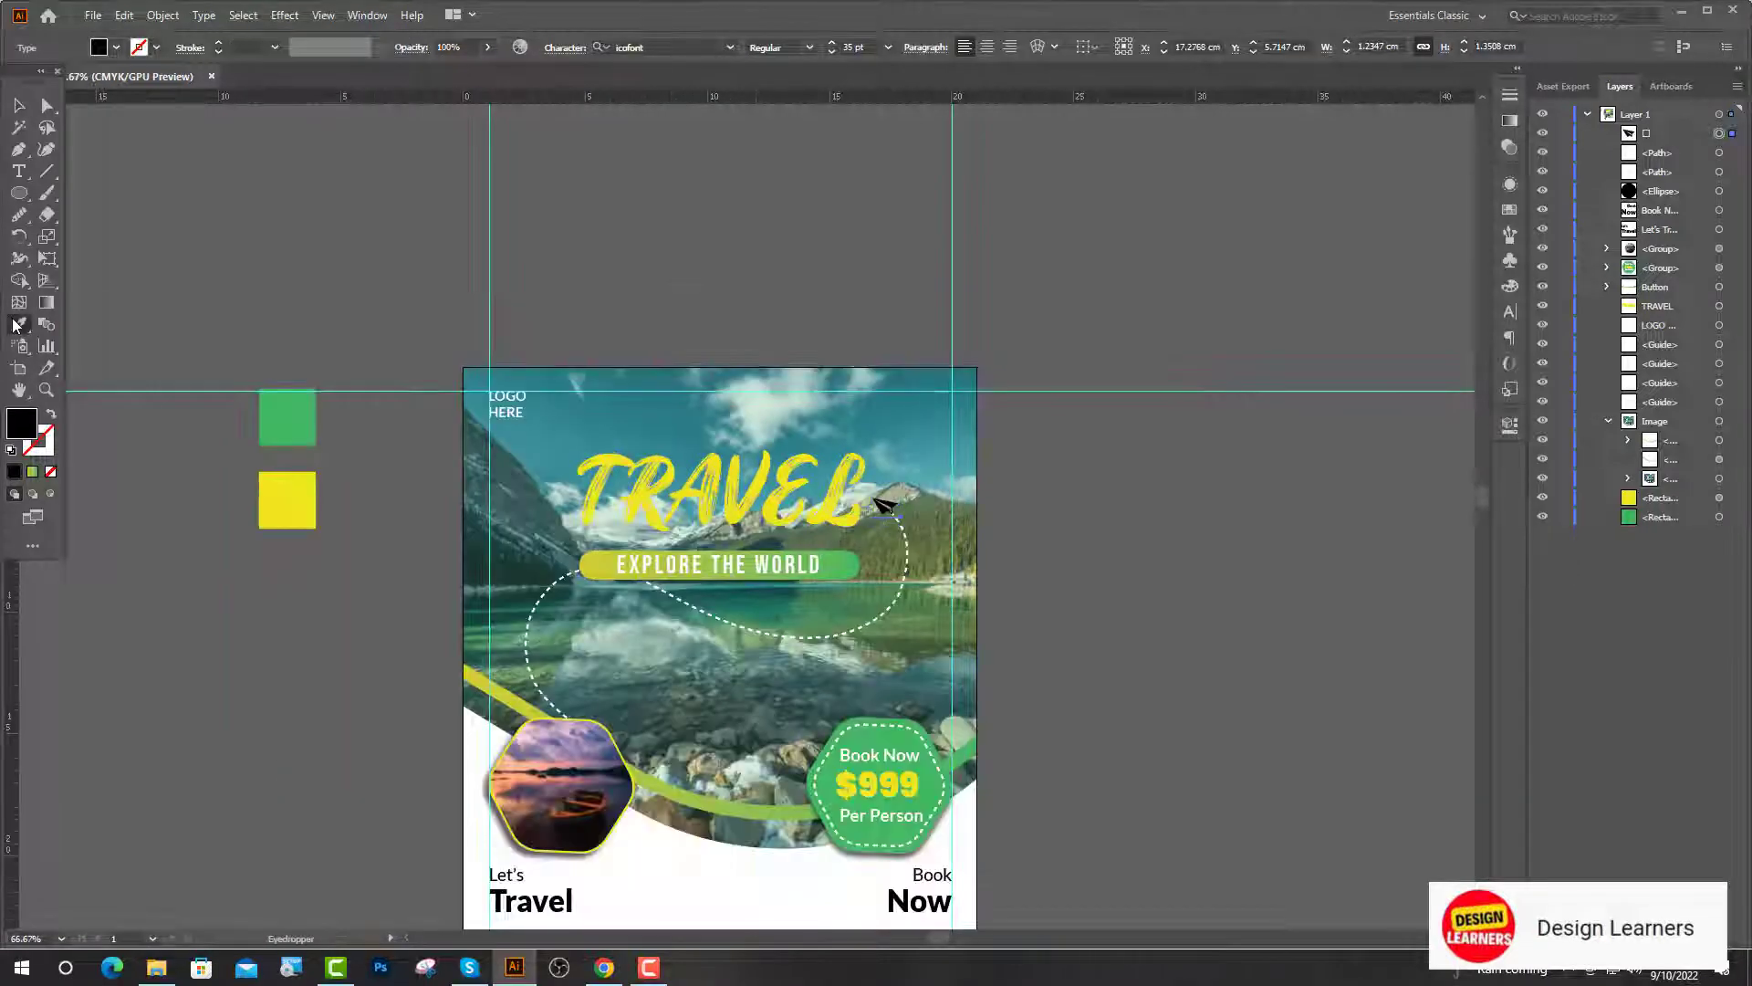
click(268, 507)
key(v)
click(168, 481)
Step: Select both dashed path pieces and set their stroke to the custom green swatch
scroll(825, 478, up, 2)
click(1012, 659)
scroll(631, 758, down, 1)
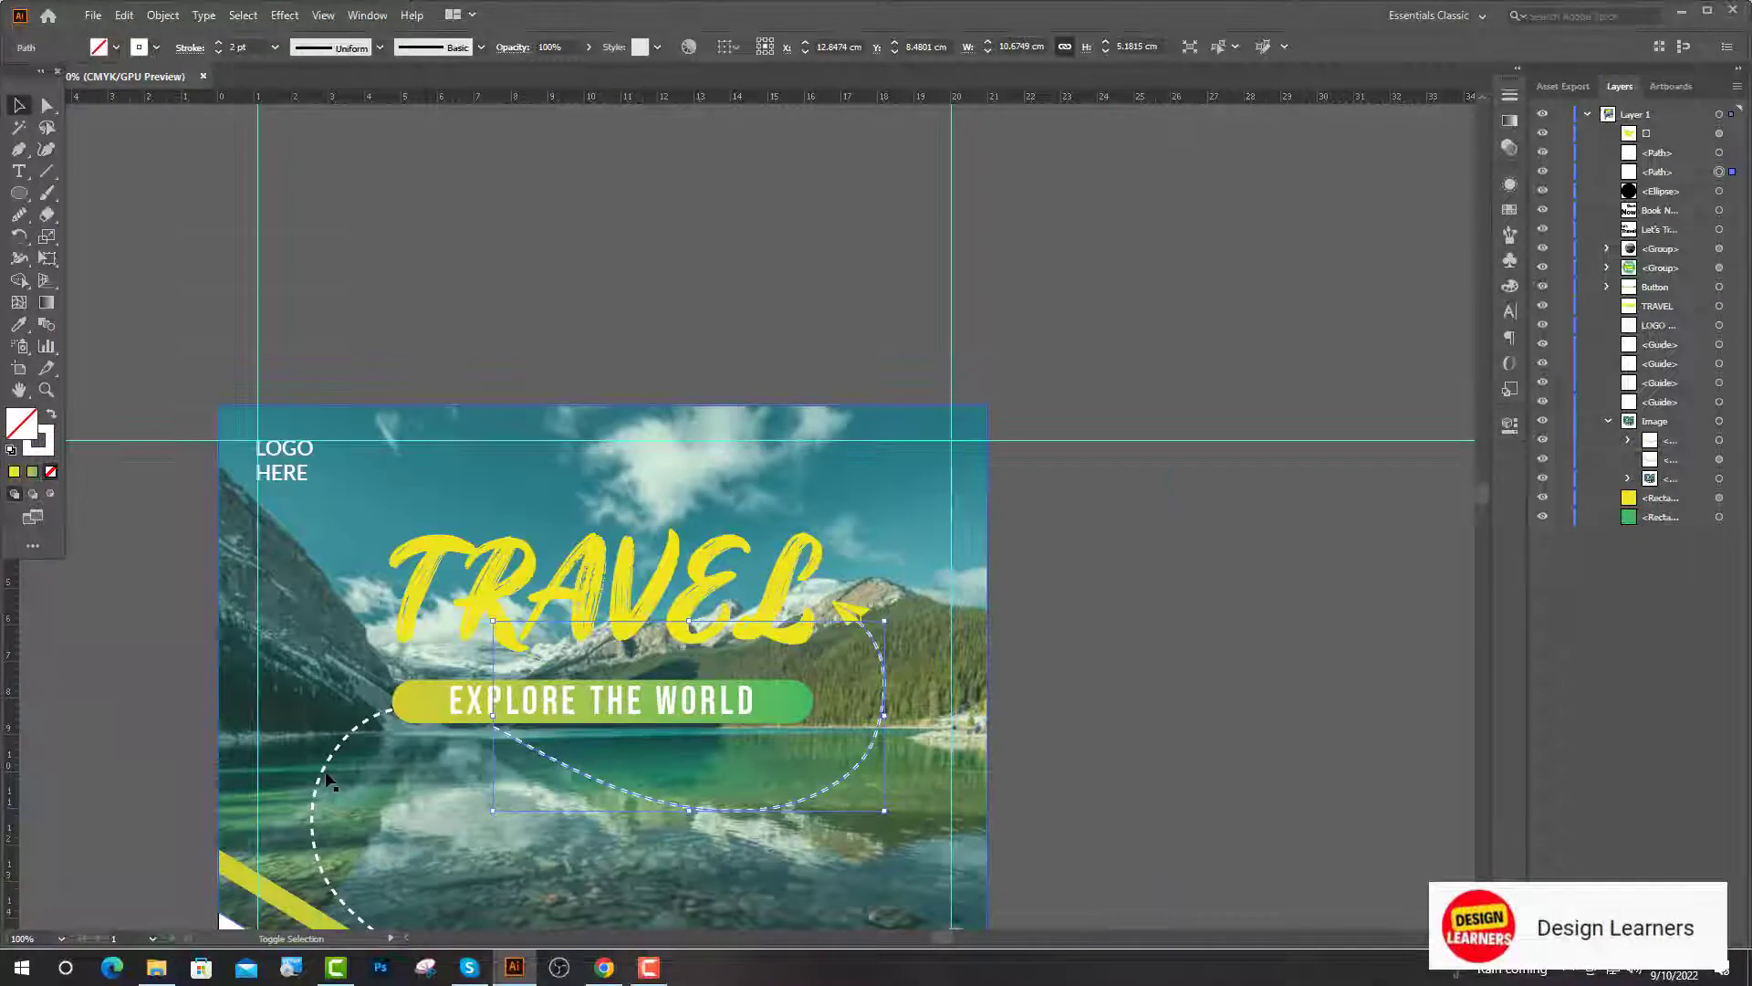
shift+click(328, 780)
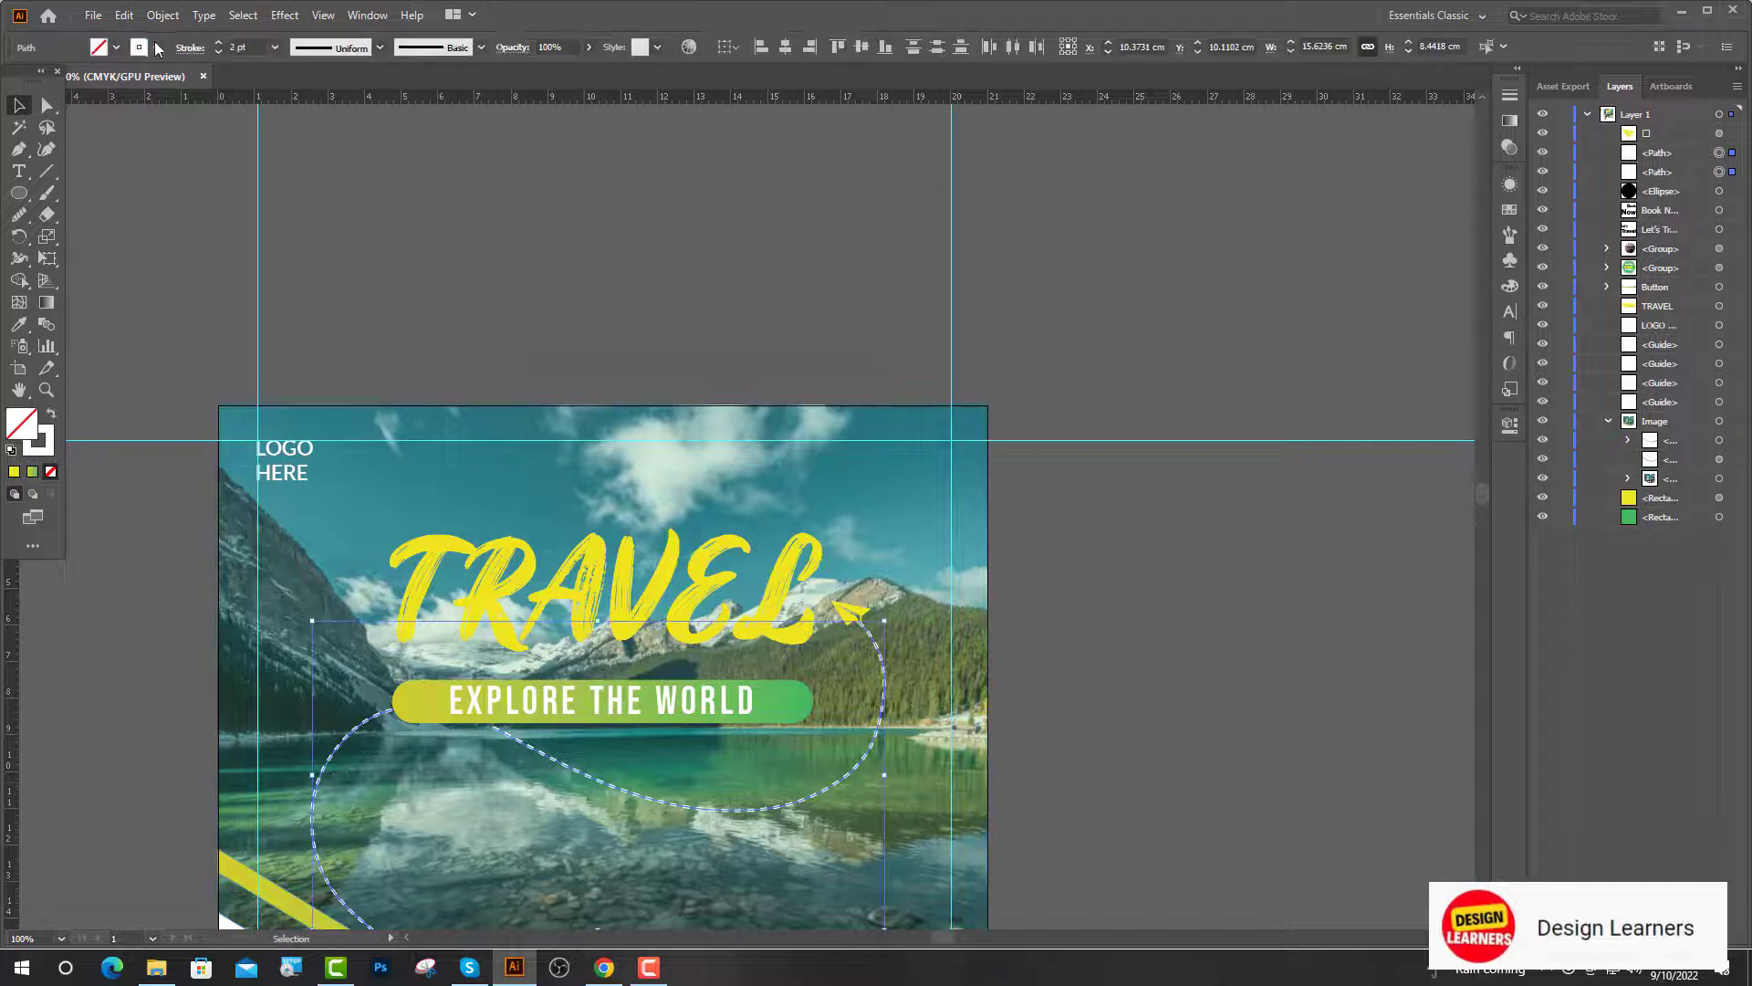
click(156, 48)
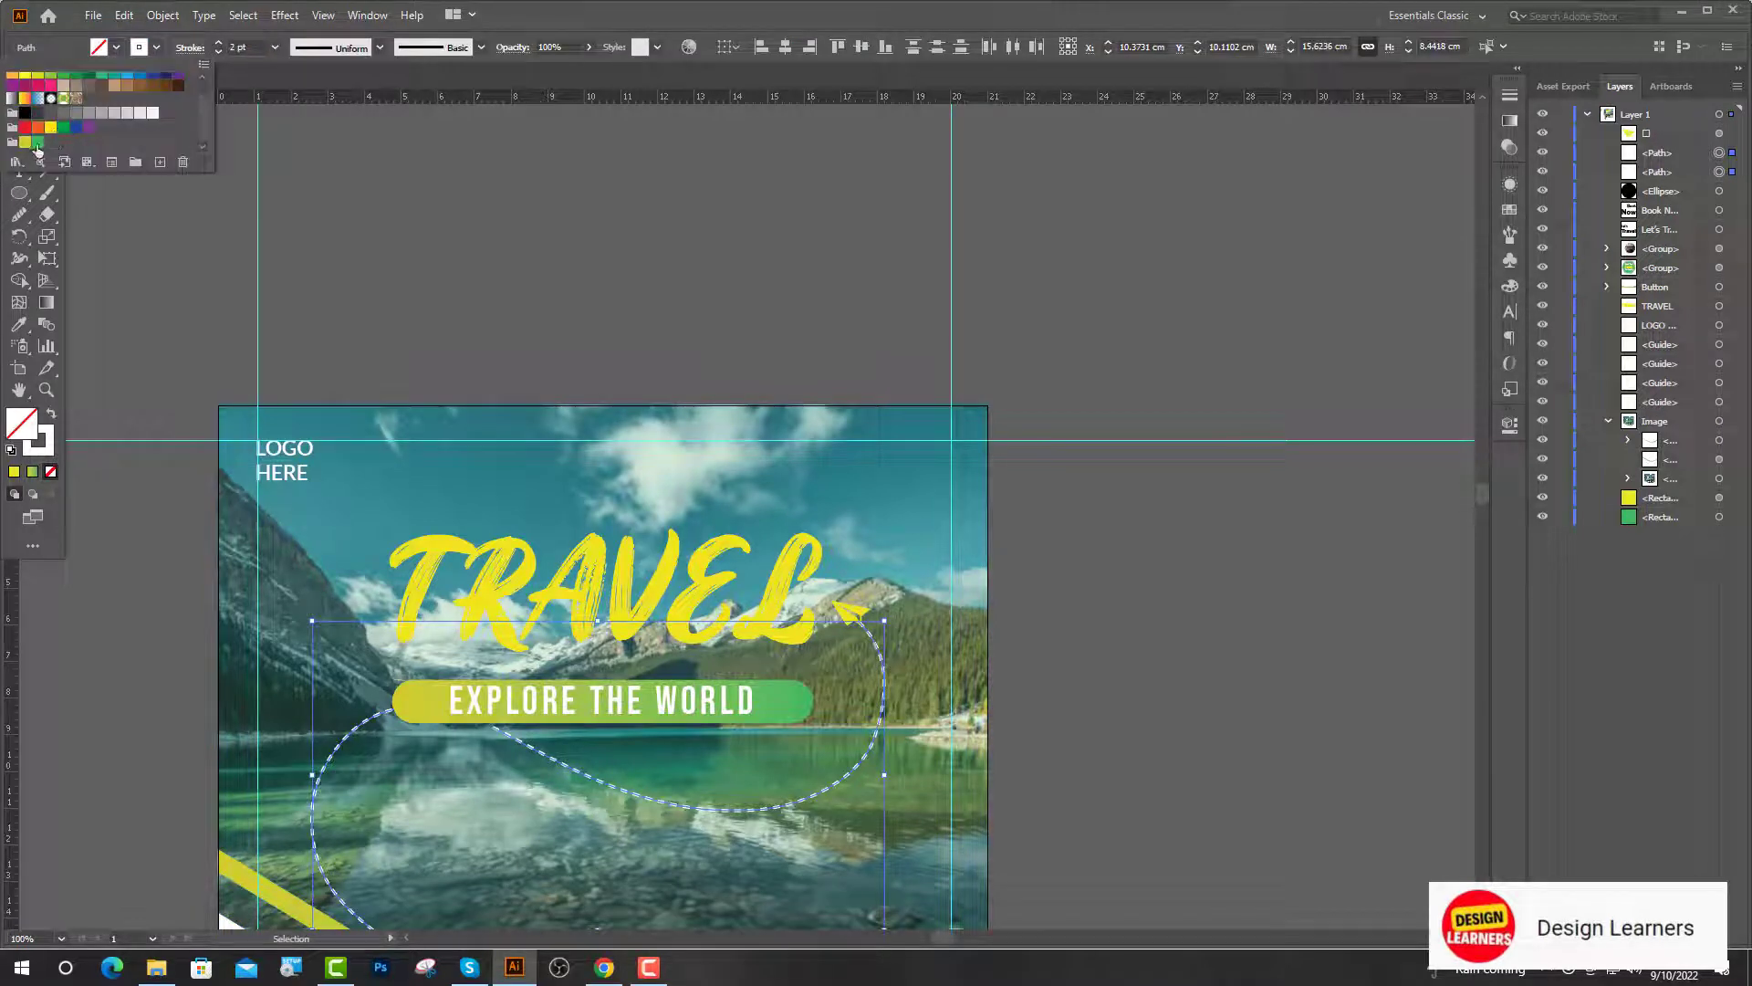
click(38, 143)
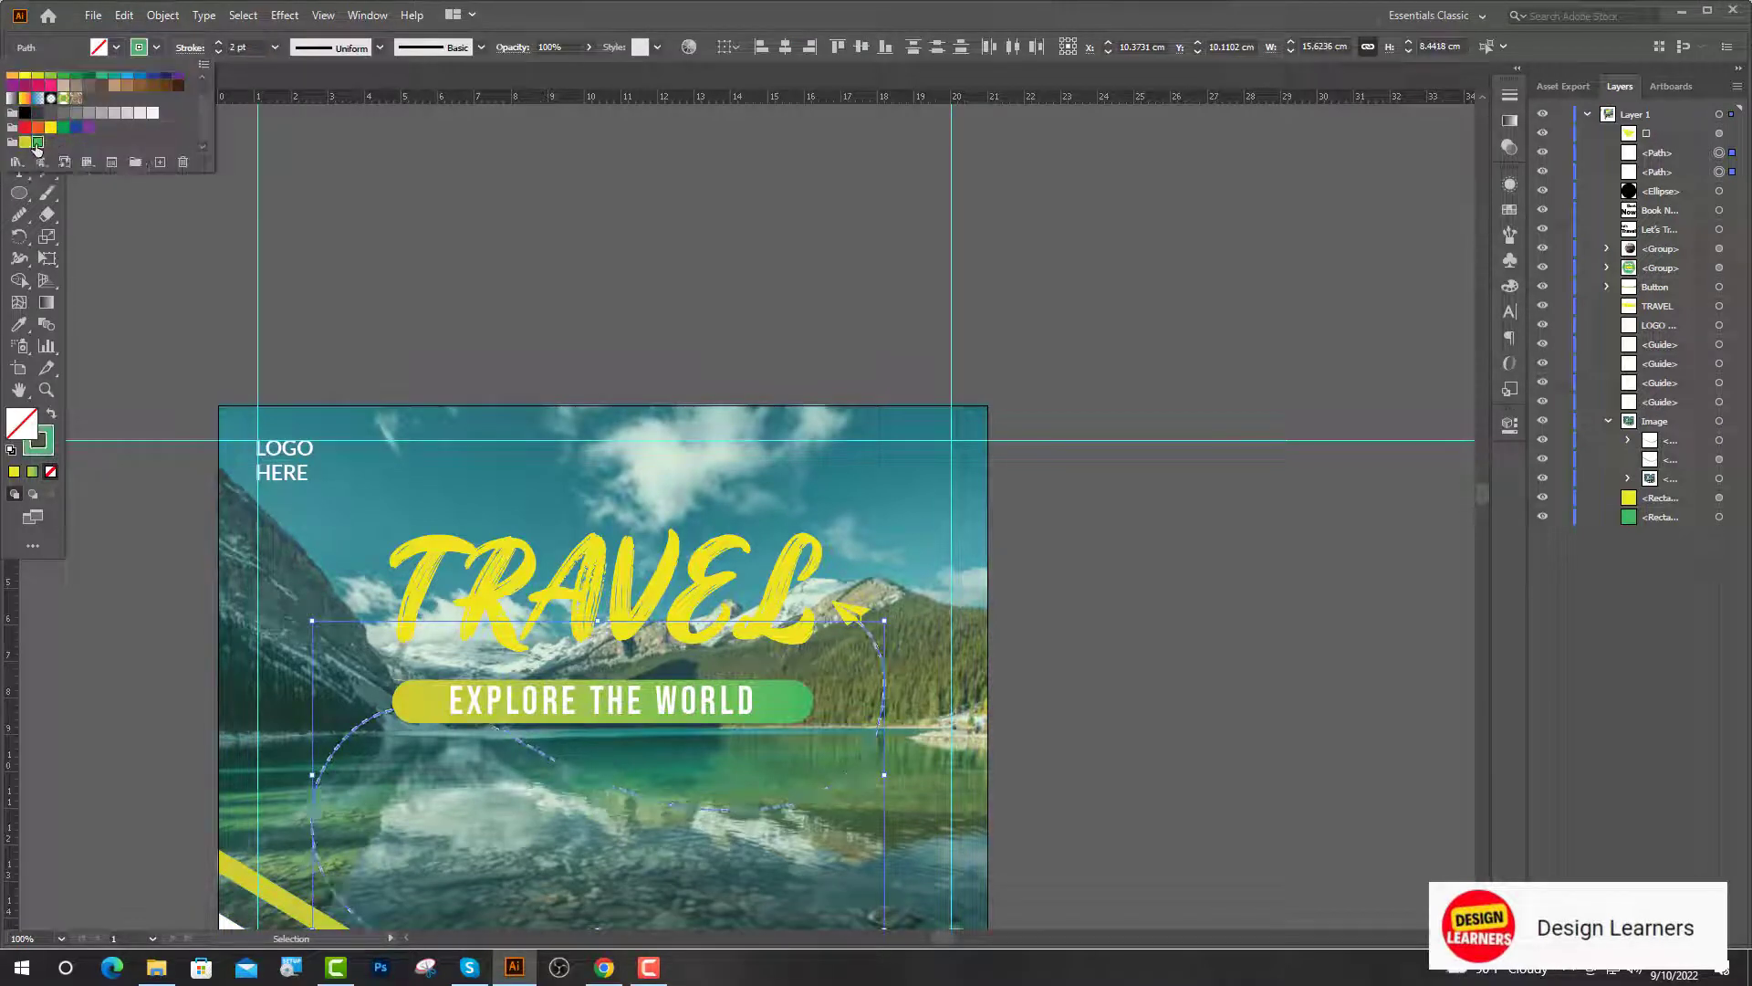
click(469, 234)
click(879, 312)
Step: Change the fill of the paper plane beside TRAVEL to white
scroll(880, 312, down, 3)
click(851, 505)
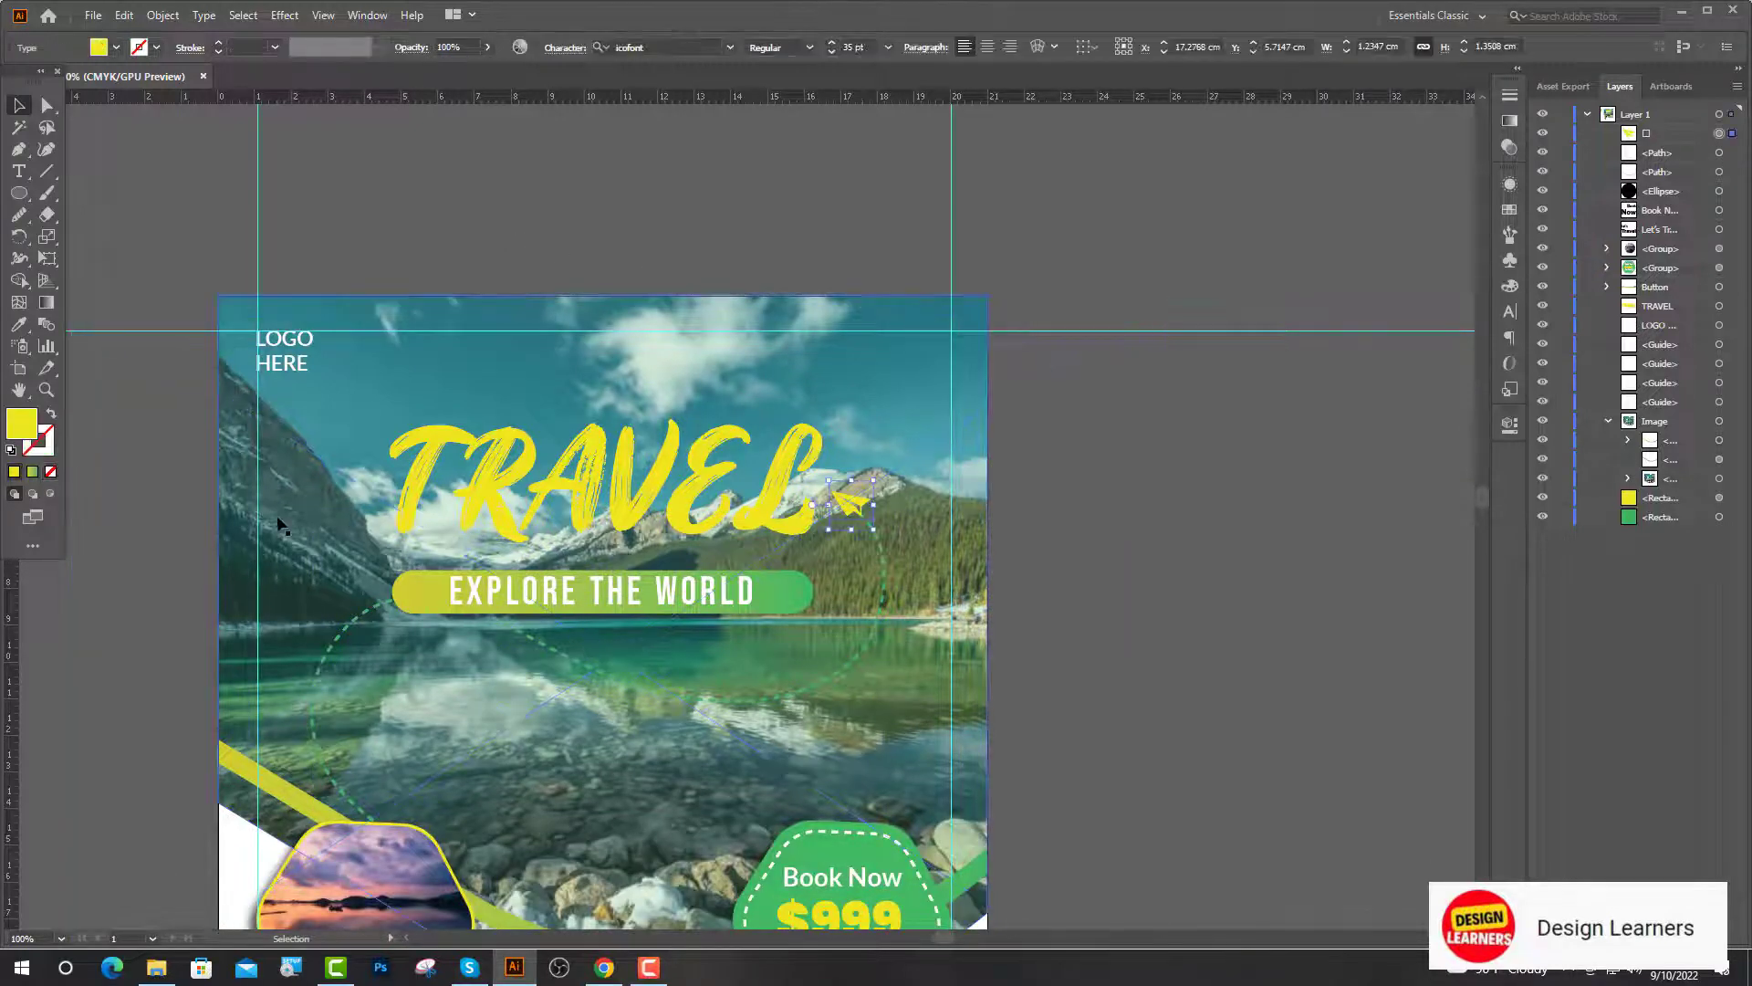
scroll(278, 525, down, 3)
Step: Set the stroke of both dashed path pieces to the custom yellow swatch and save the document
click(703, 417)
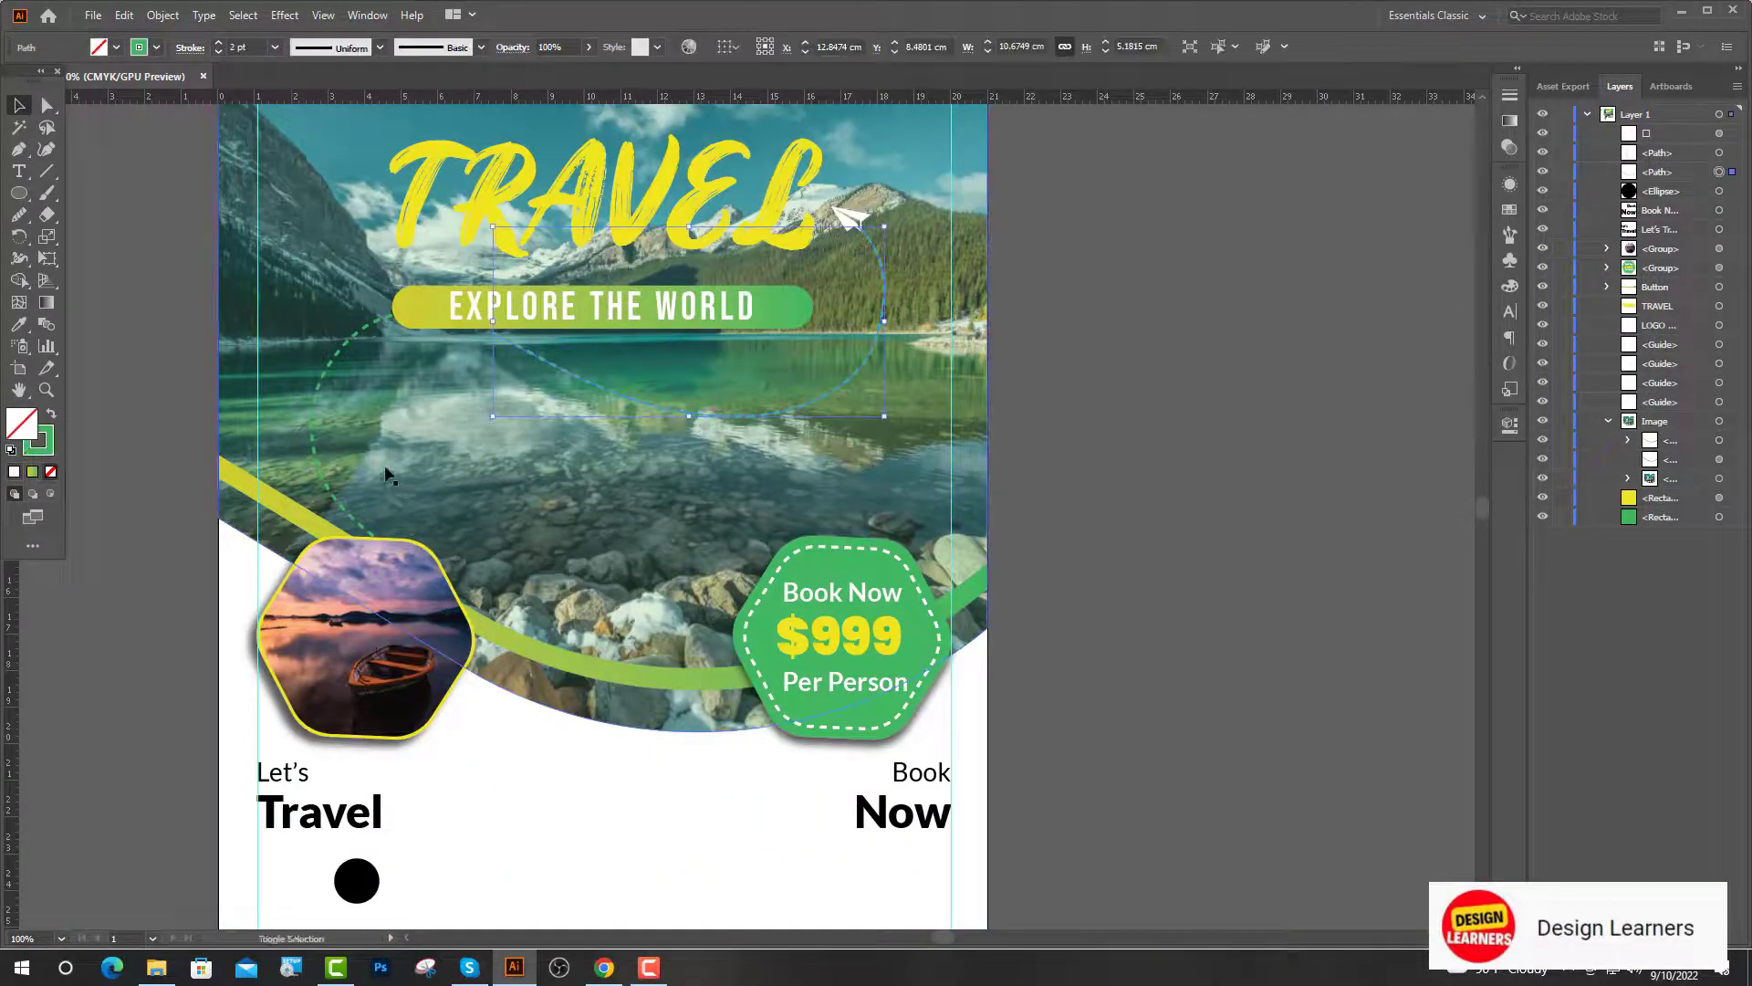
shift+click(330, 461)
click(156, 46)
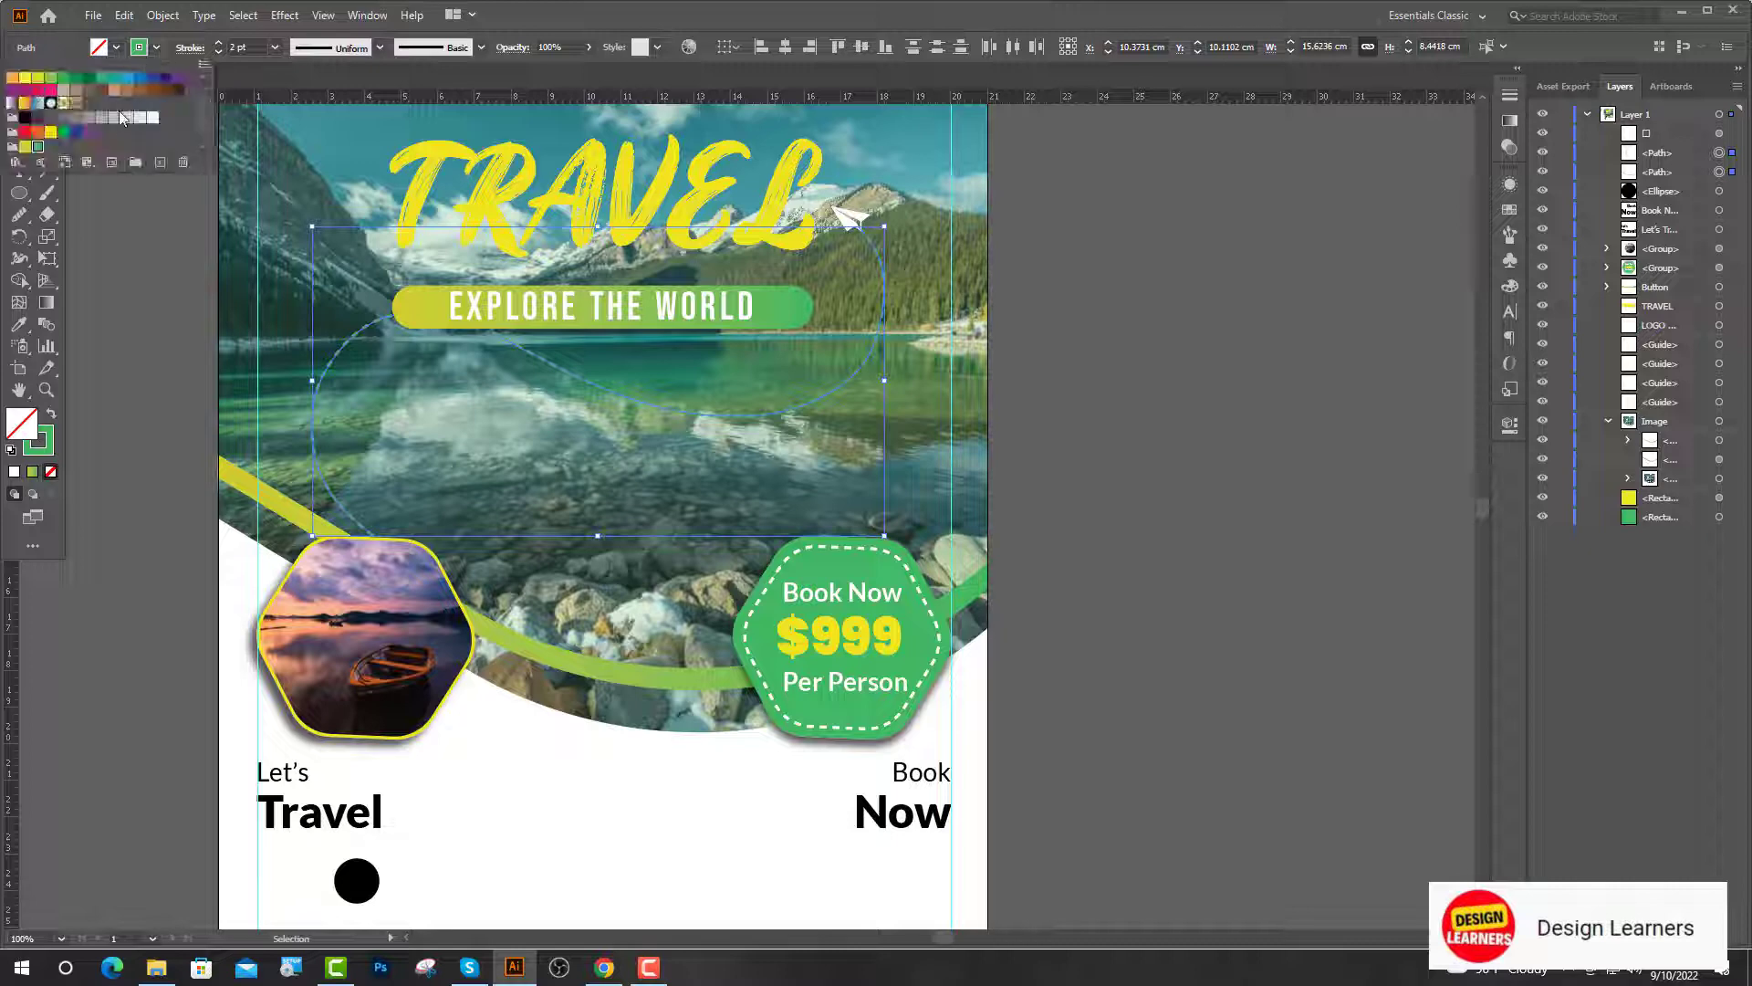
click(25, 147)
click(70, 290)
scroll(1078, 468, up, 2)
scroll(1047, 564, left, 2)
scroll(1048, 564, down, 1)
key(ctrl+s)
Step: Start a new point text object at the black circle below the "Let's Travel" heading
scroll(940, 680, down, 5)
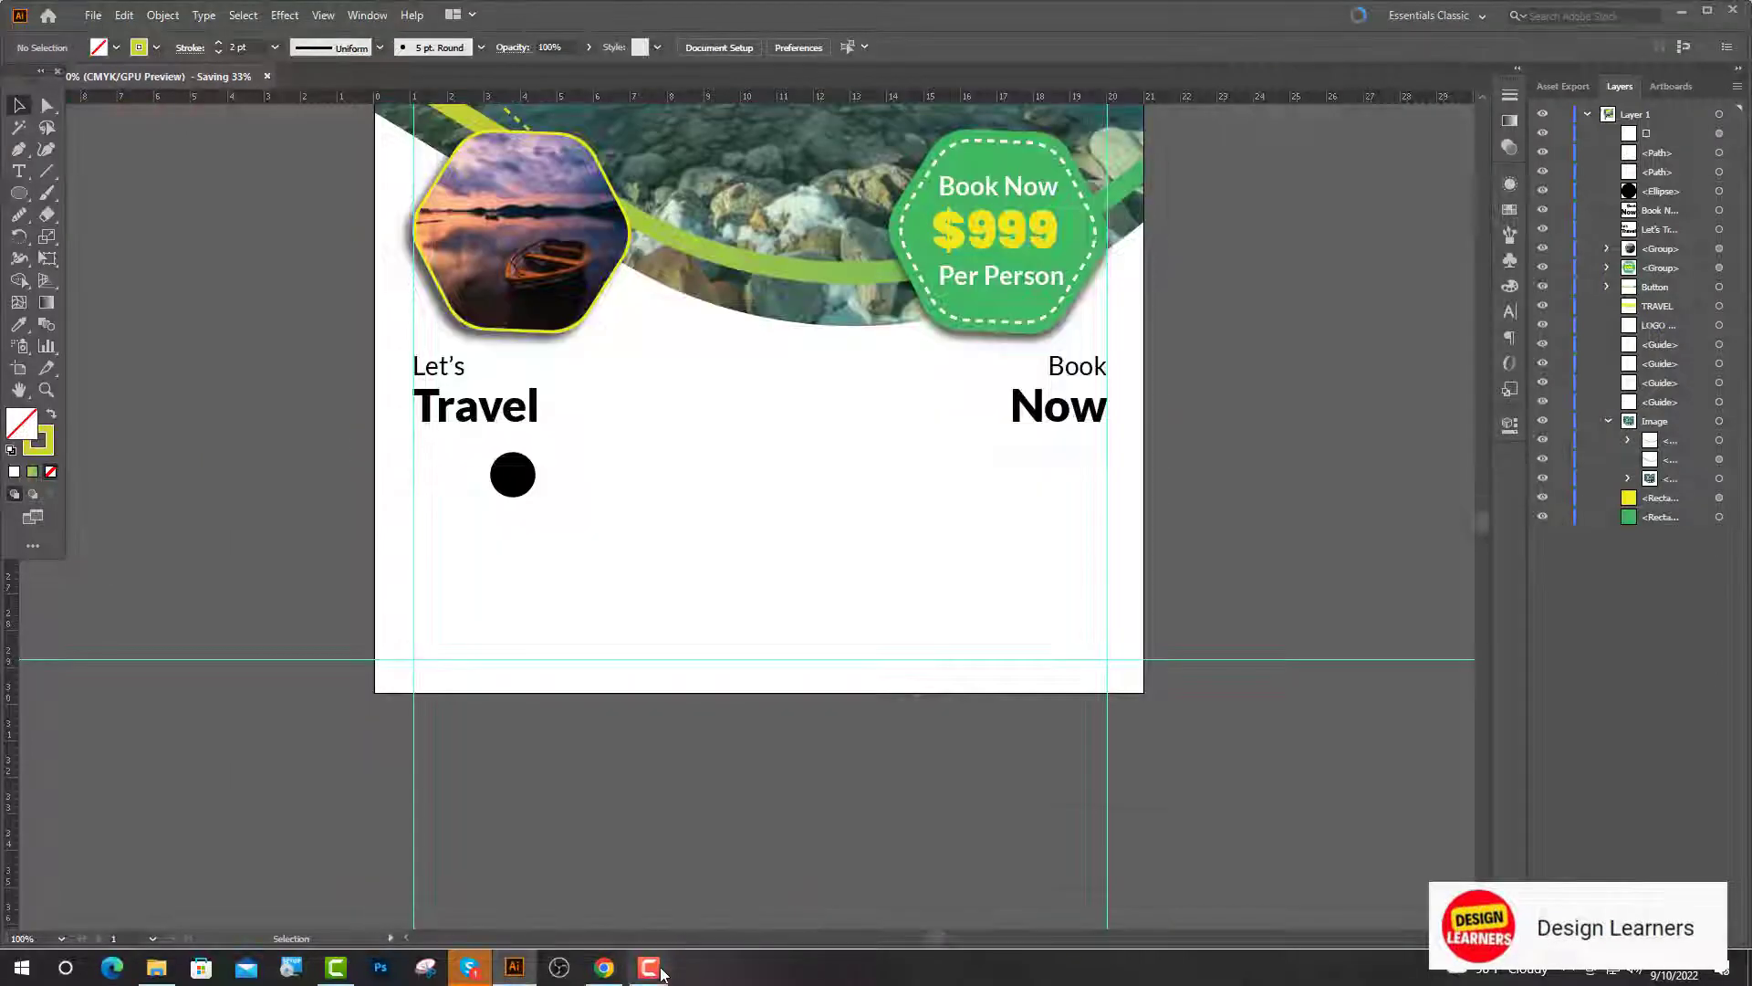
key(ctrl+plus)
key(t)
click(493, 682)
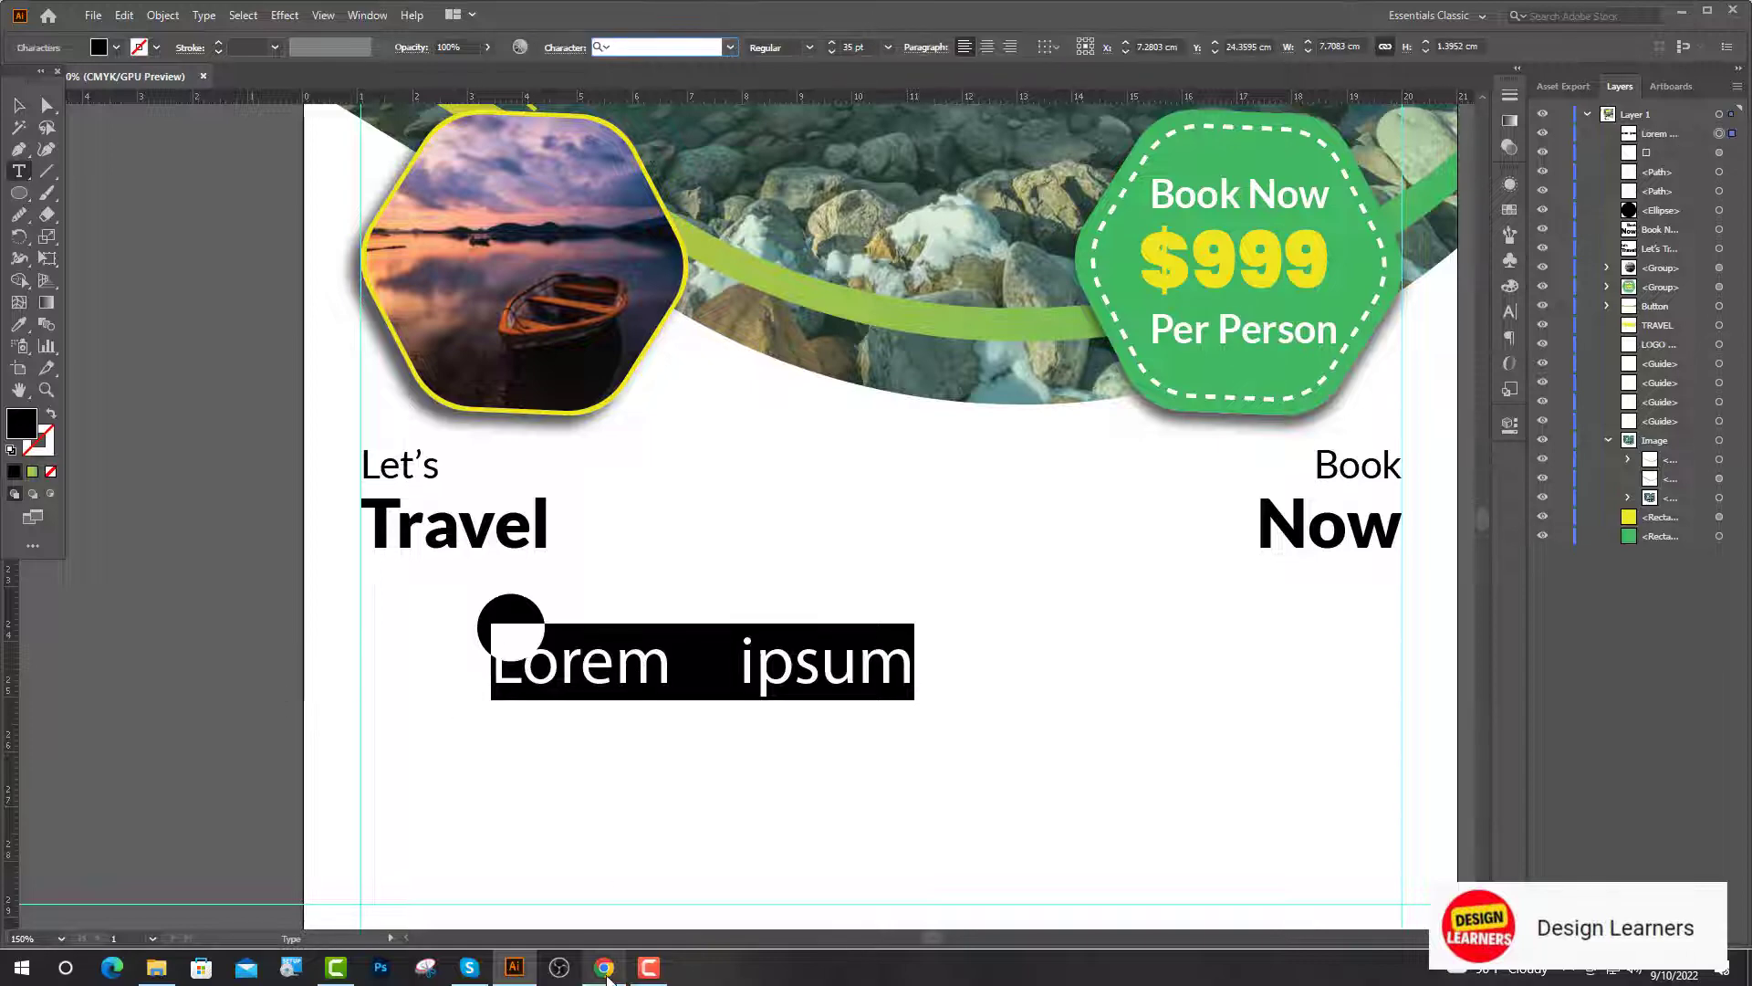
Step: Switch to Chrome, search Icofont for "pla" and copy the airplane-alt icon glyph
click(604, 967)
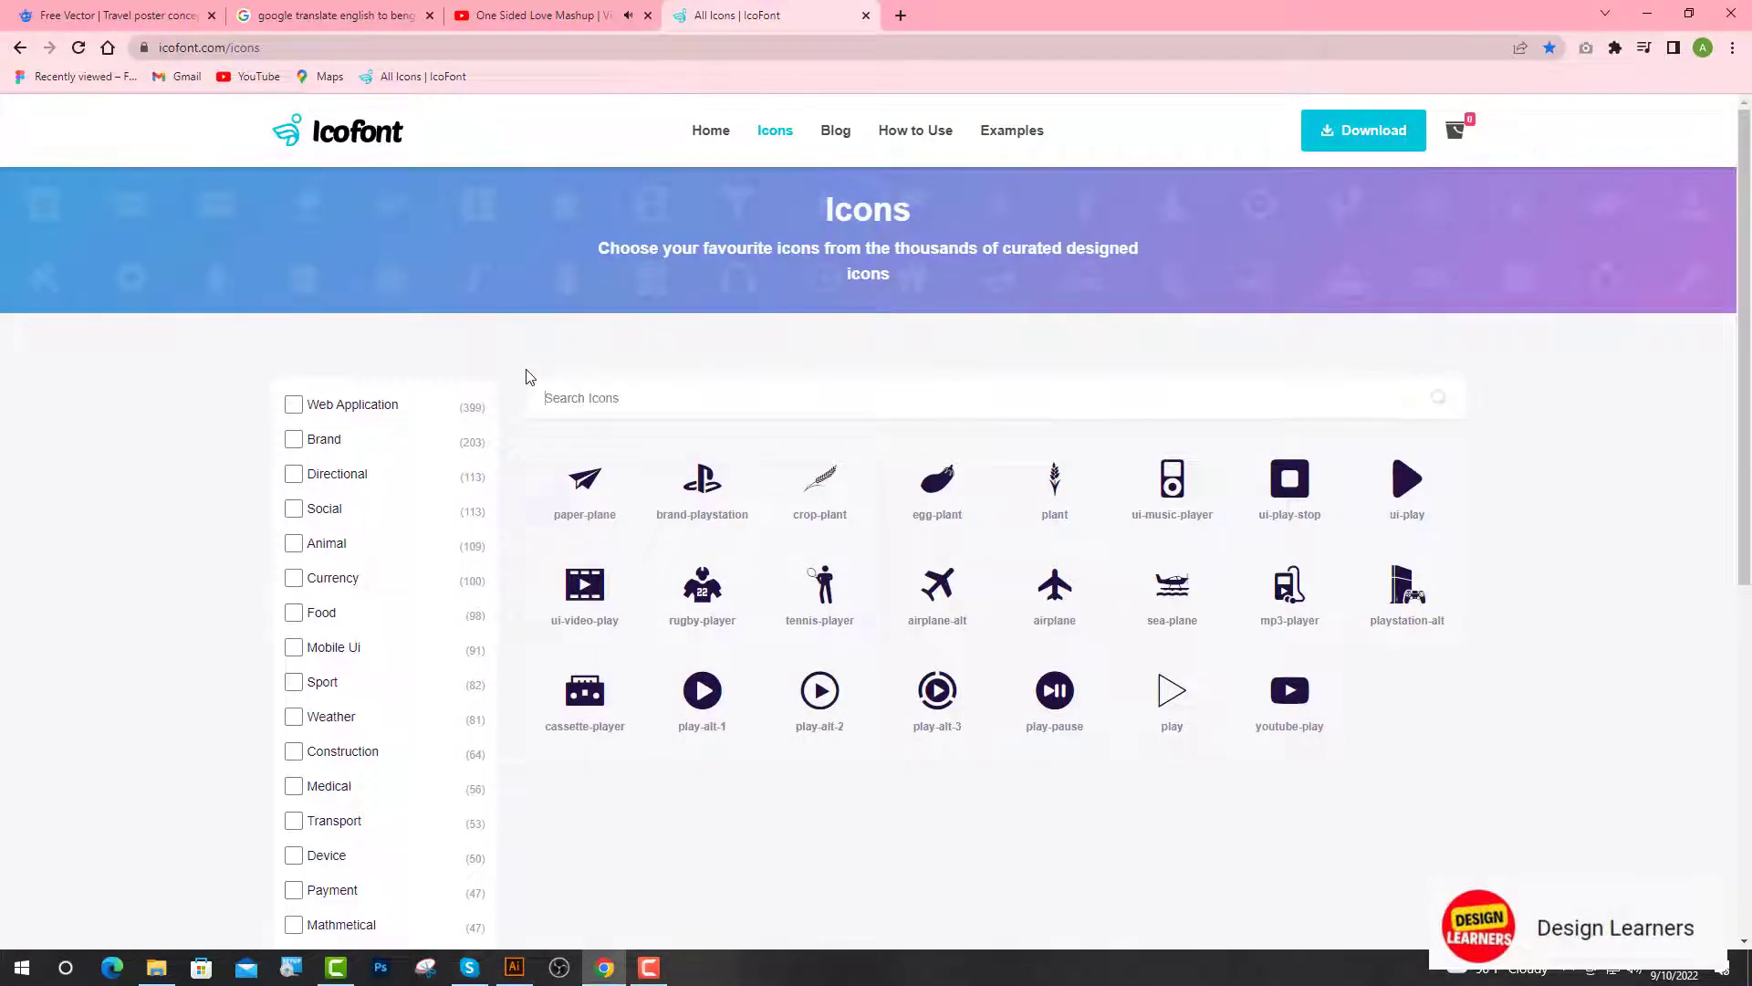
text(pla)
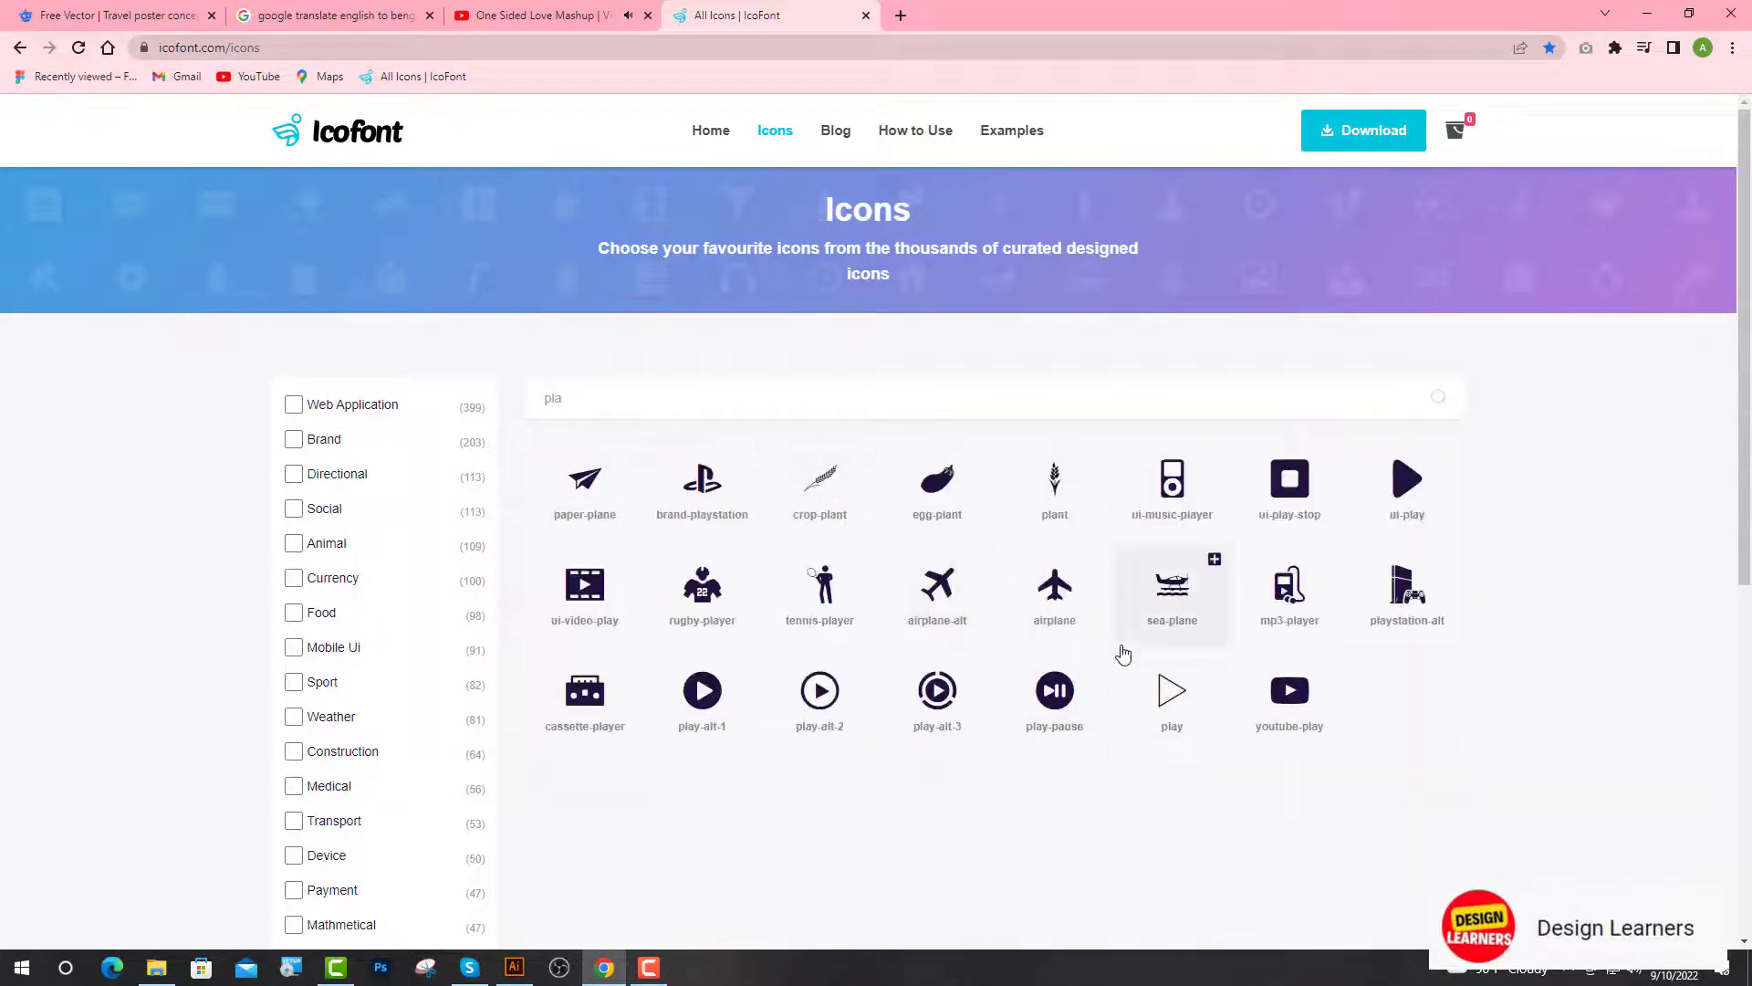
click(954, 603)
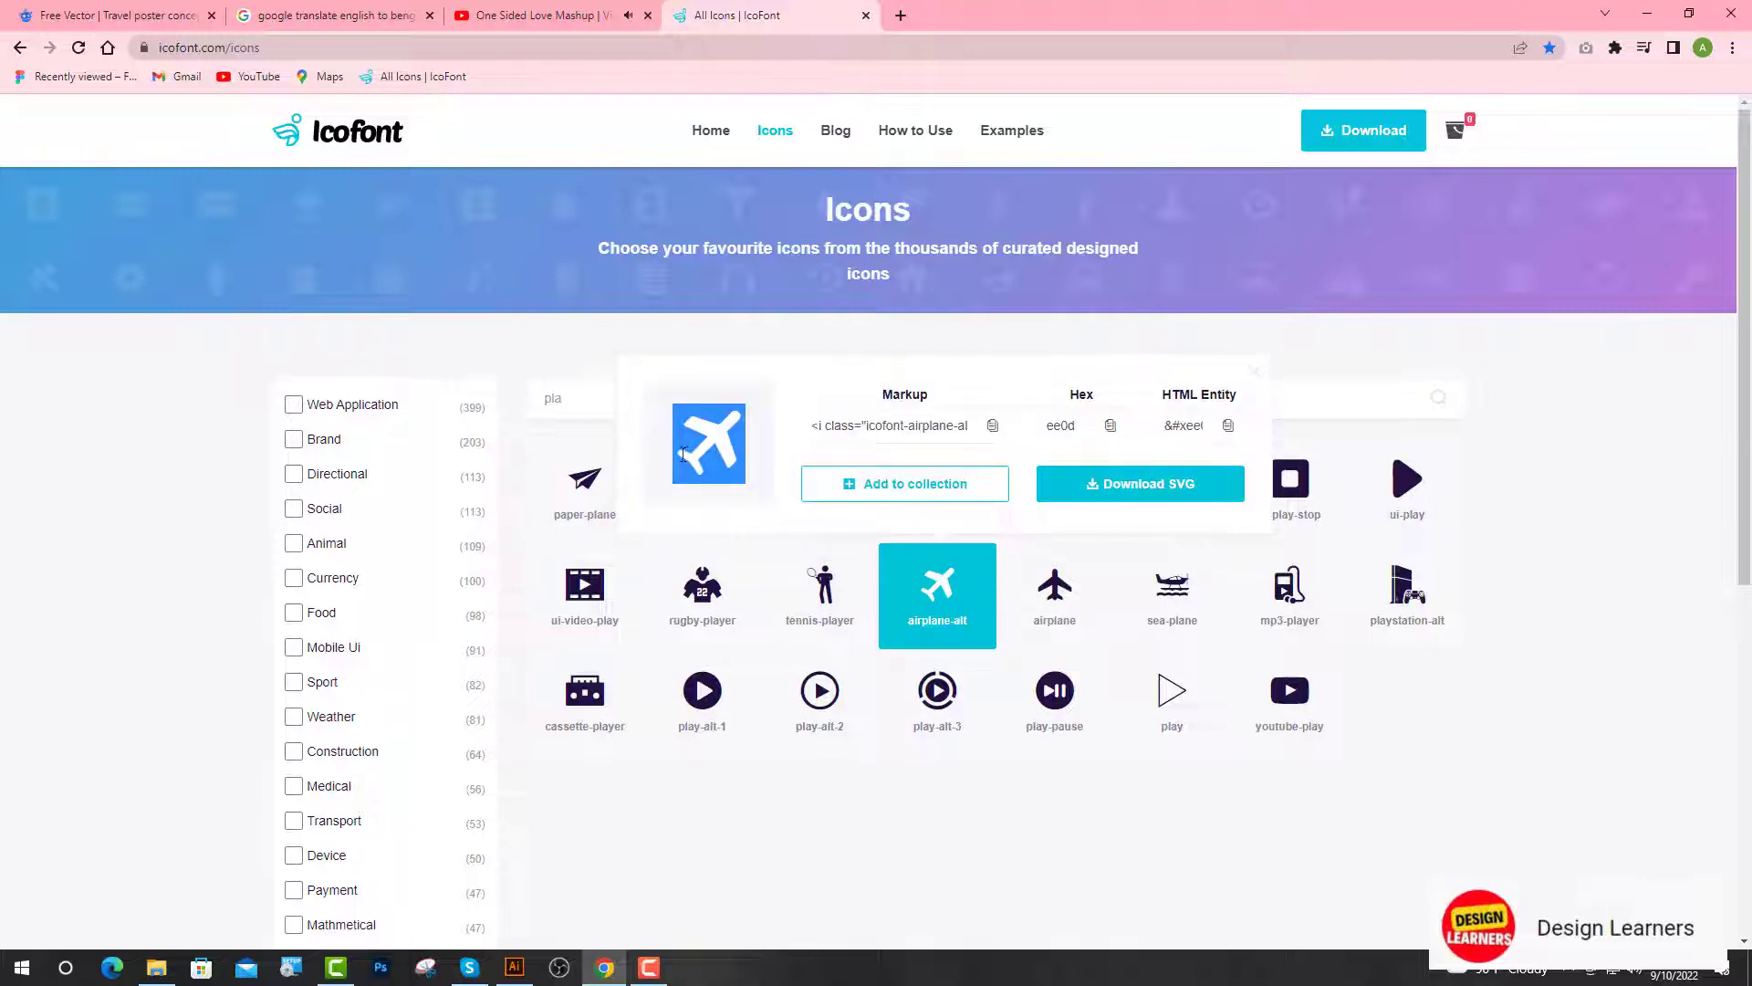
Step: Return to Illustrator and replace the placeholder text at the black circle with the copied airplane glyph
click(514, 967)
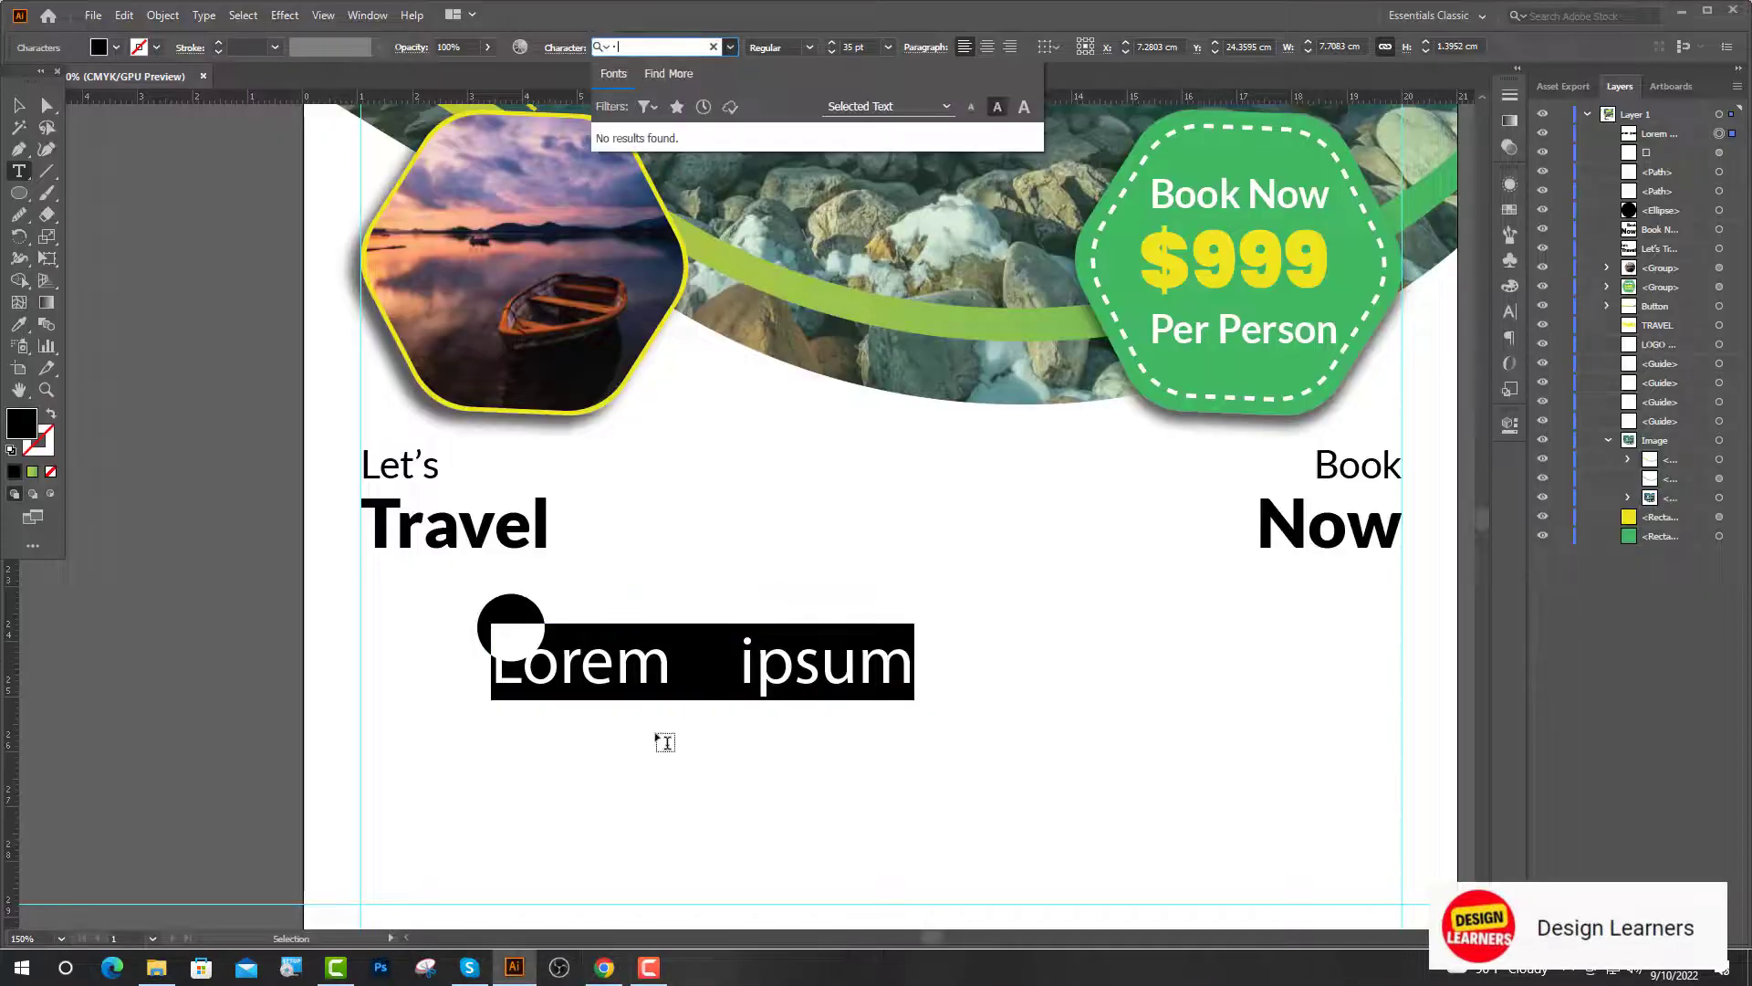
key(Escape)
key(ctrl+v)
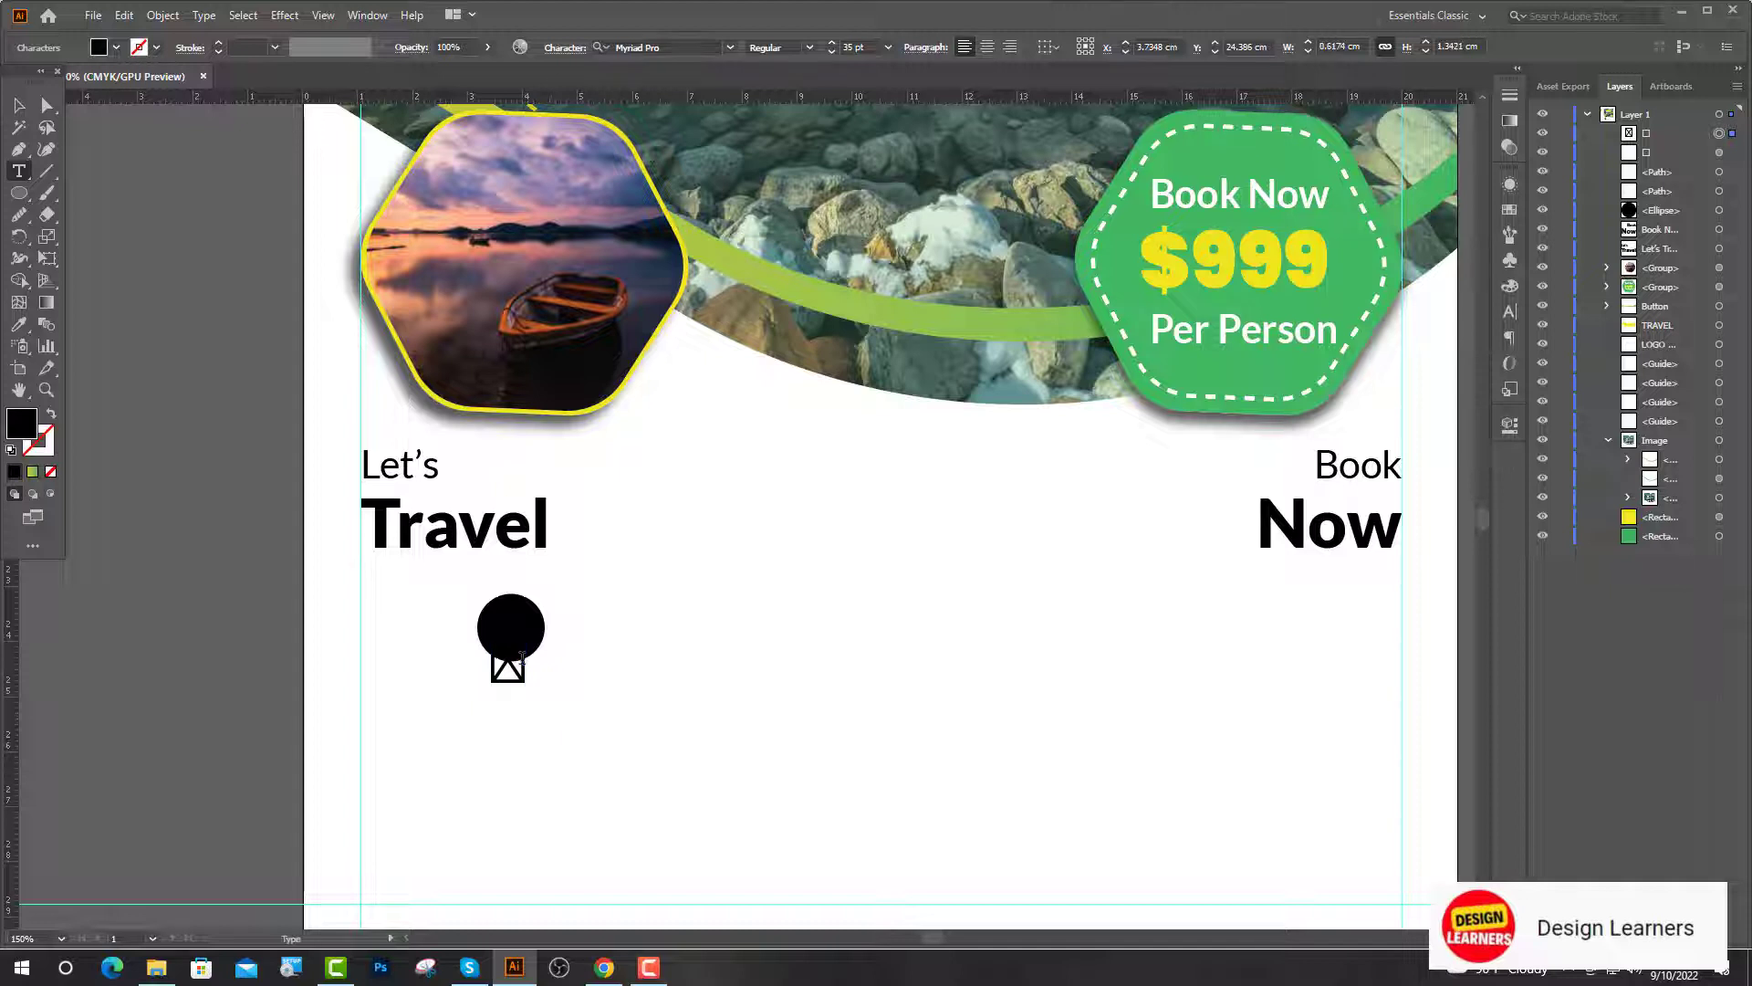
Step: Set the airplane glyph's font to icofont and fill it with white sampled from the page background
click(671, 46)
key(BackSpace)
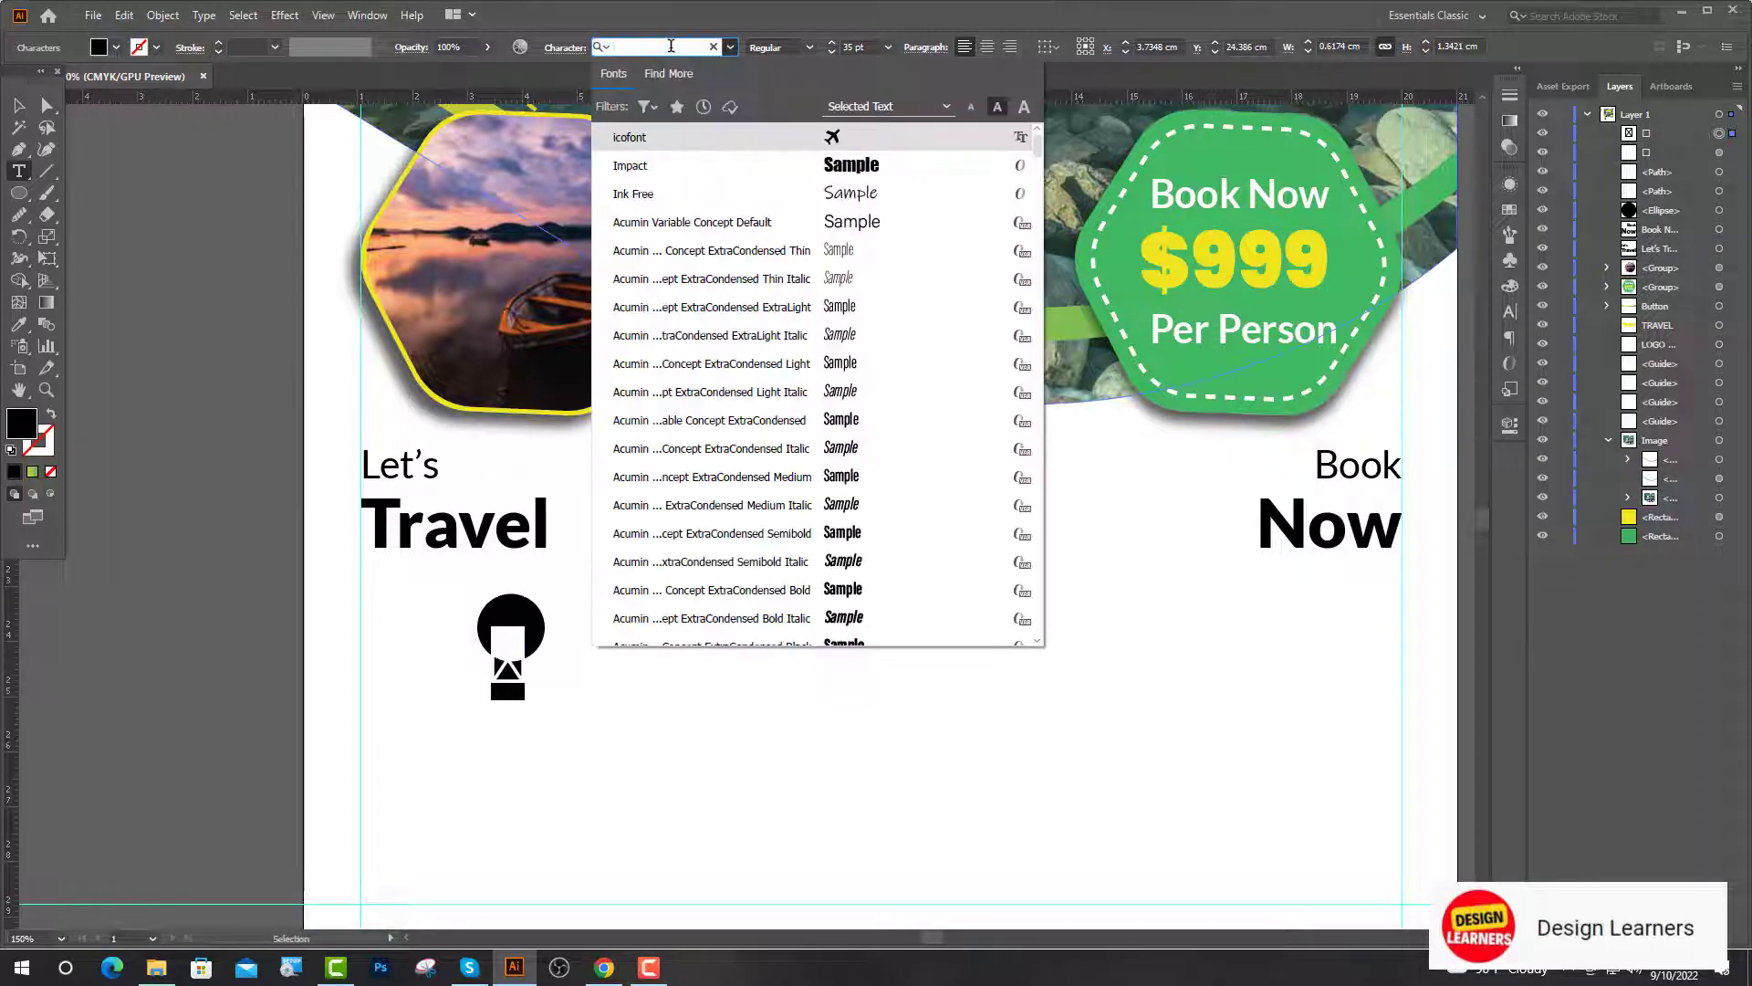
click(730, 135)
key(i)
click(662, 513)
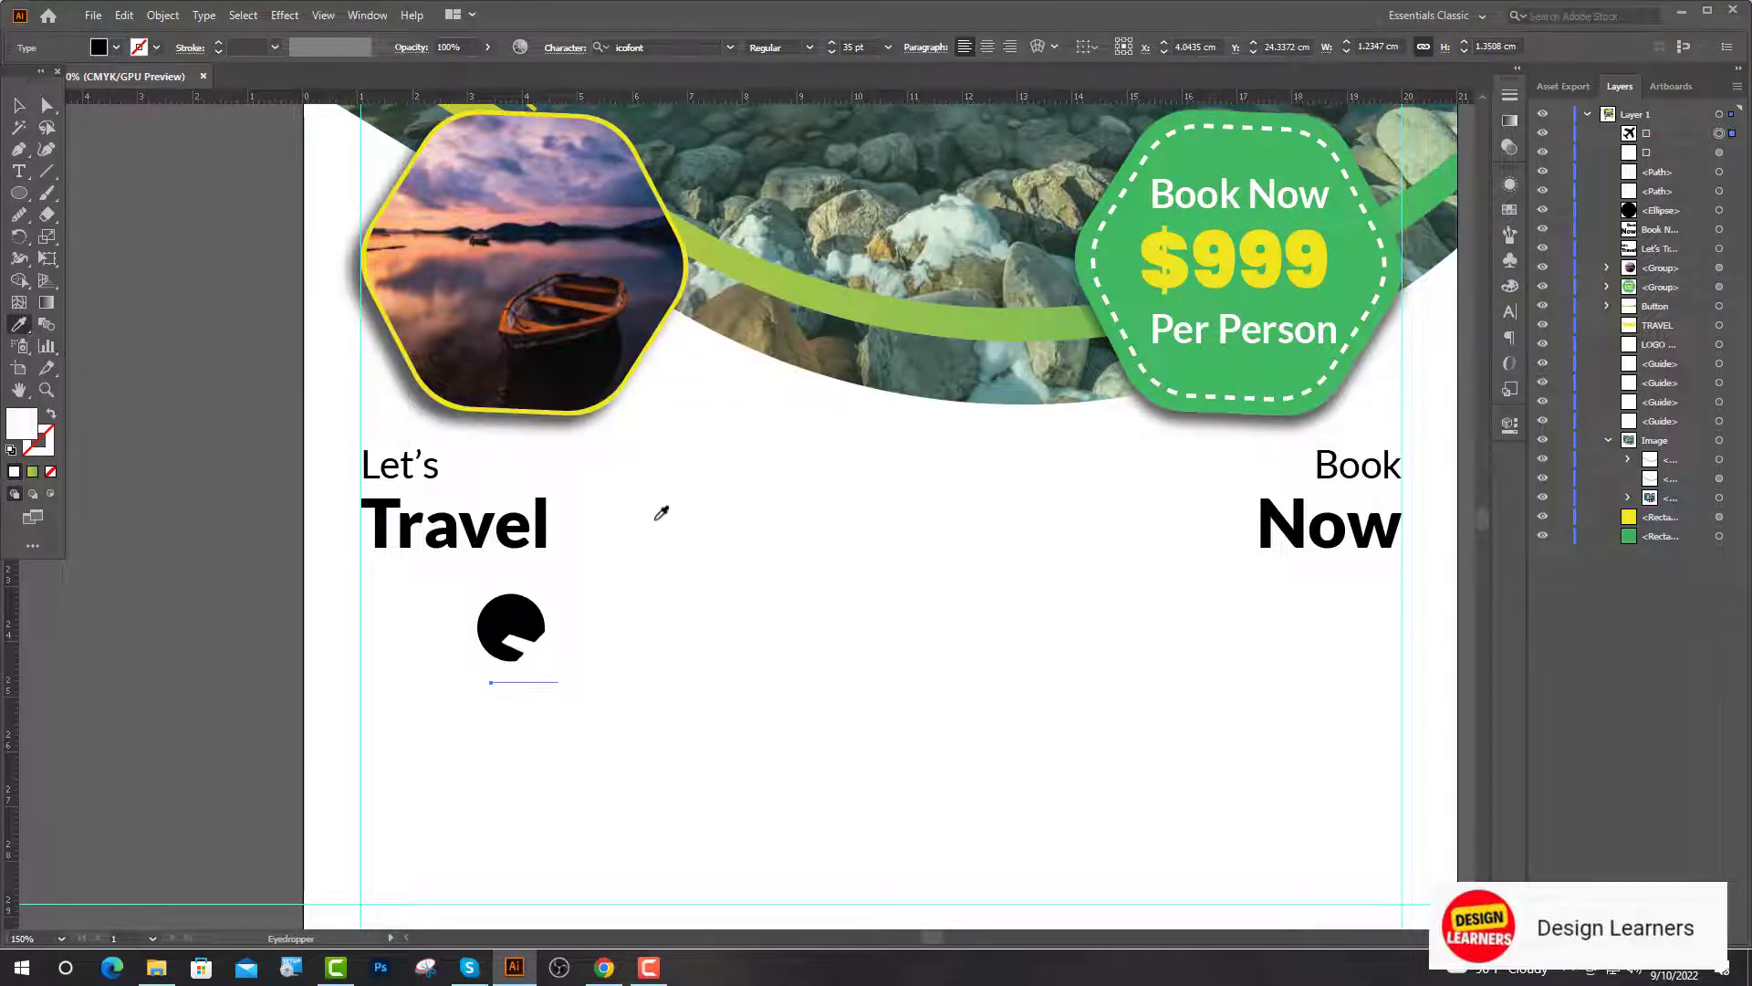
Step: Move the white airplane glyph onto the black circle and enlarge the circle from its centre to about 1.48 cm across
key(v)
drag(537, 664, 522, 634)
click(634, 696)
scroll(633, 695, up, 1)
scroll(572, 680, up, 2)
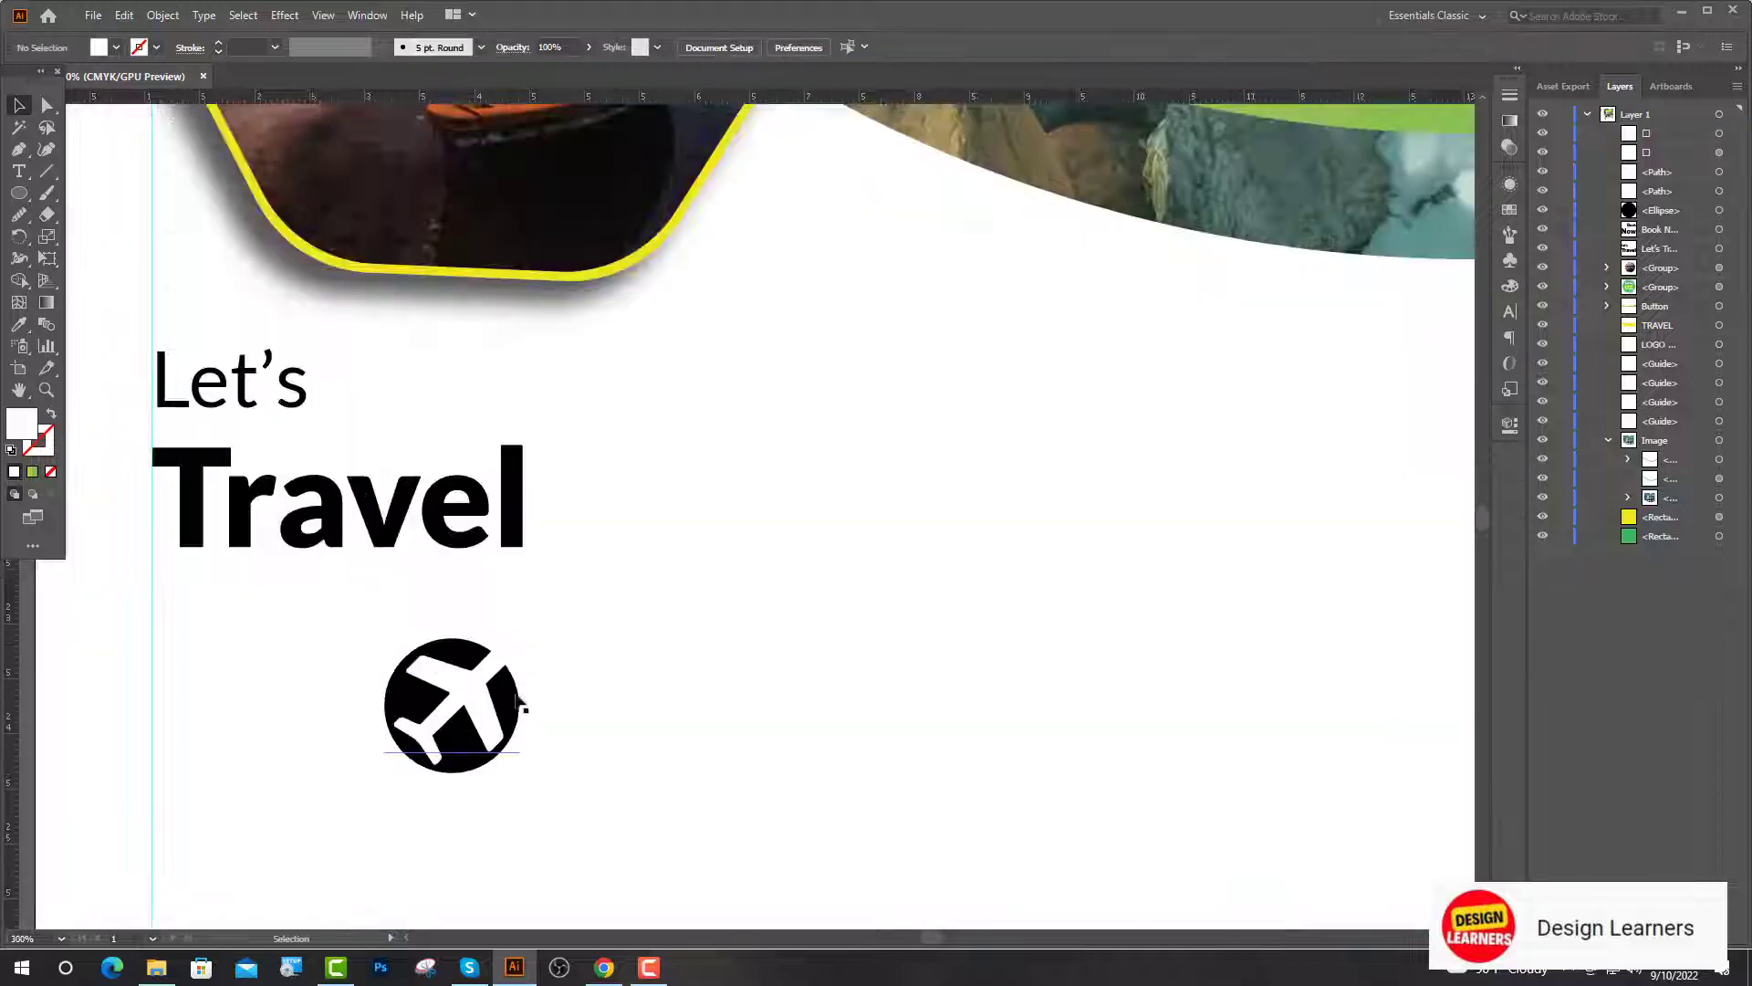
click(517, 702)
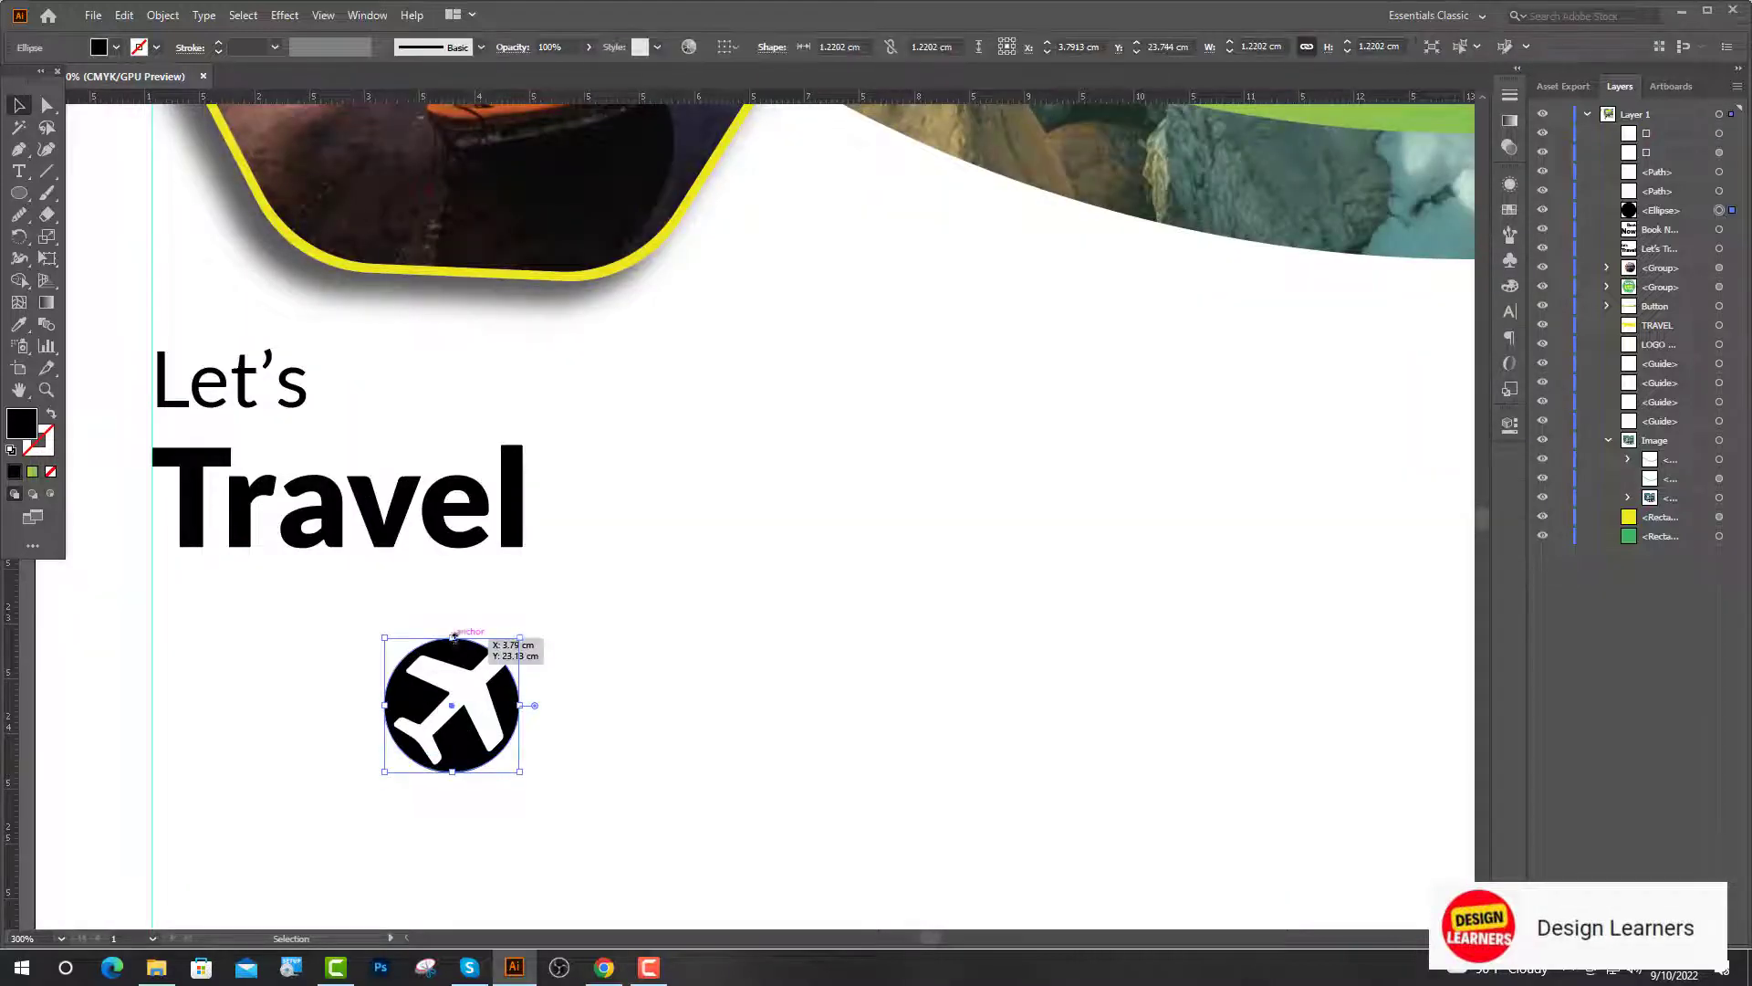
drag(454, 636, 452, 624)
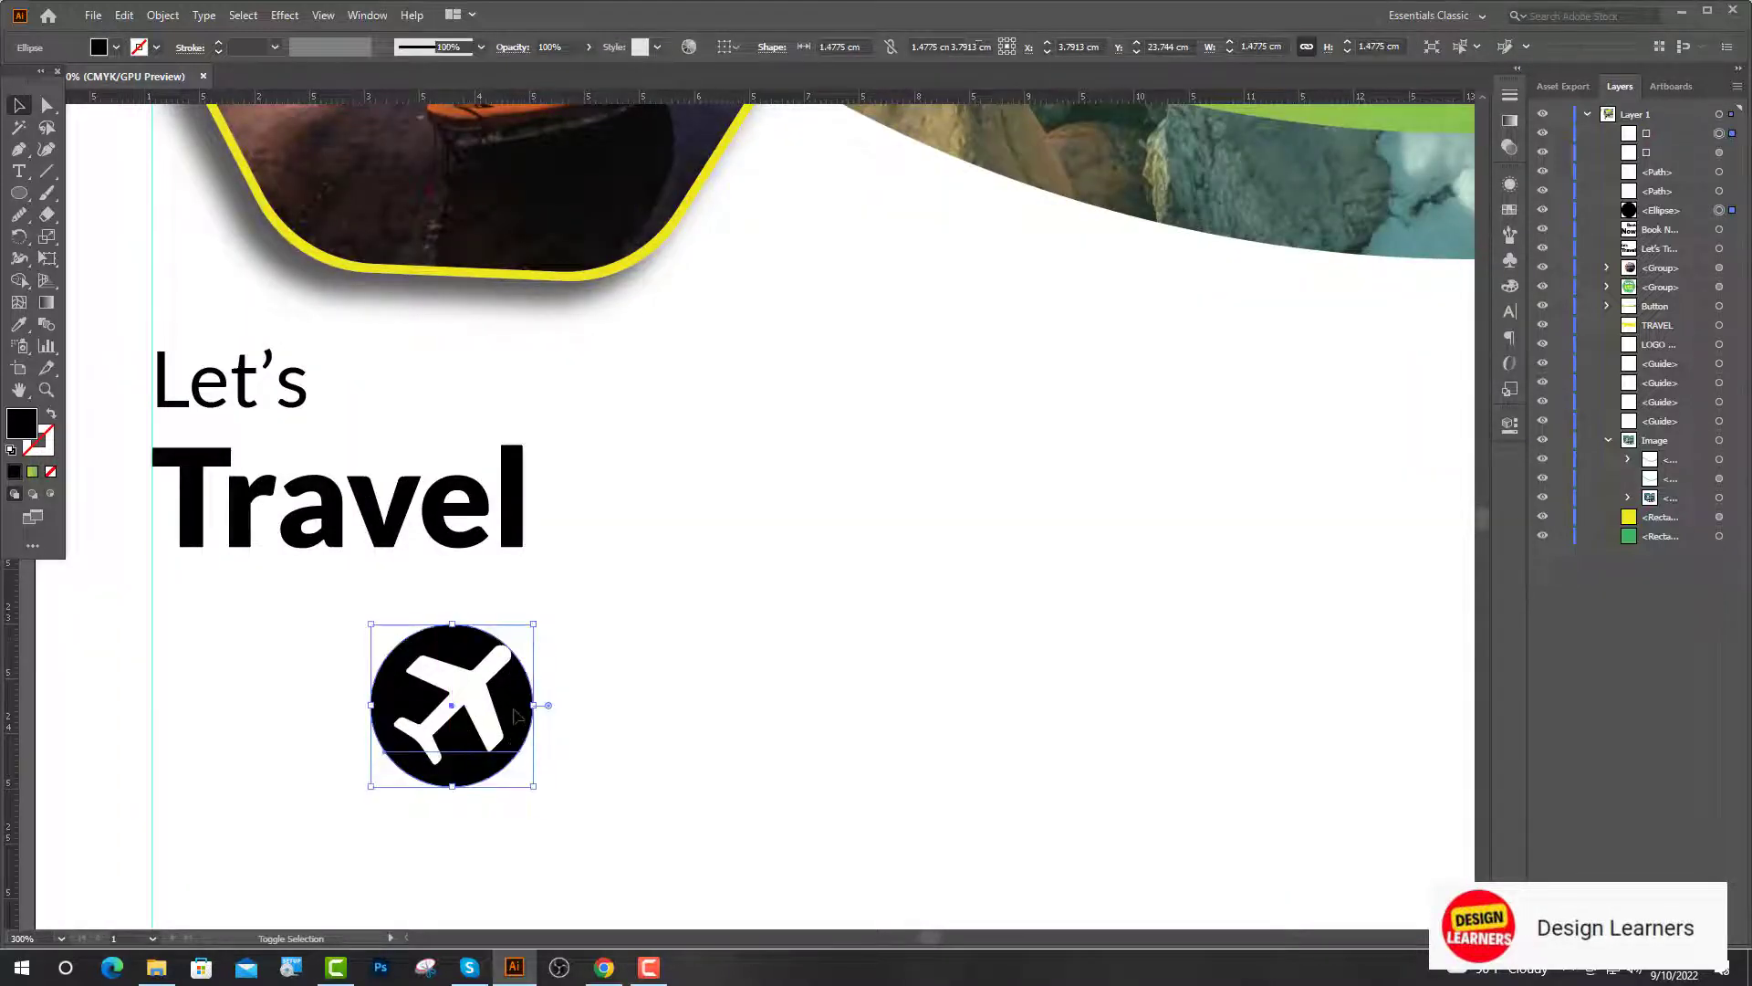
Step: Reduce the airplane glyph's font size to 30 pt
scroll(516, 715, up, 3)
click(665, 528)
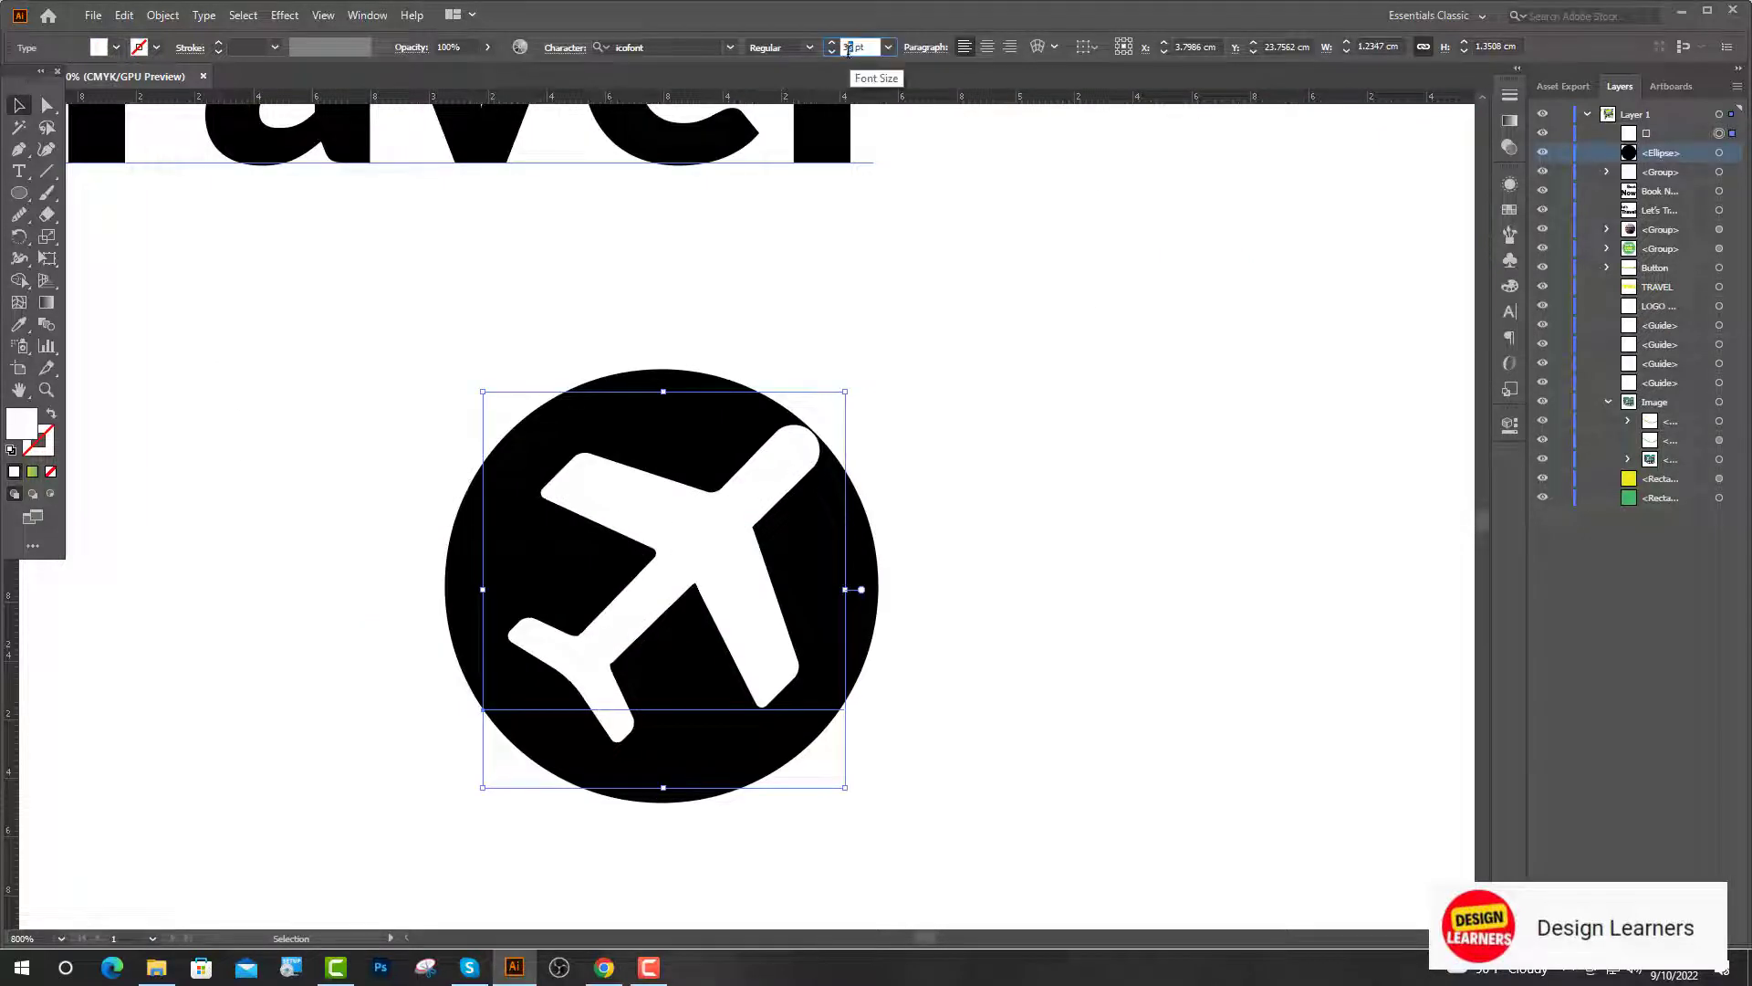
text(0)
key(Return)
Step: Centre the airplane glyph on the black circle horizontally and vertically, and group the two
shift+click(847, 550)
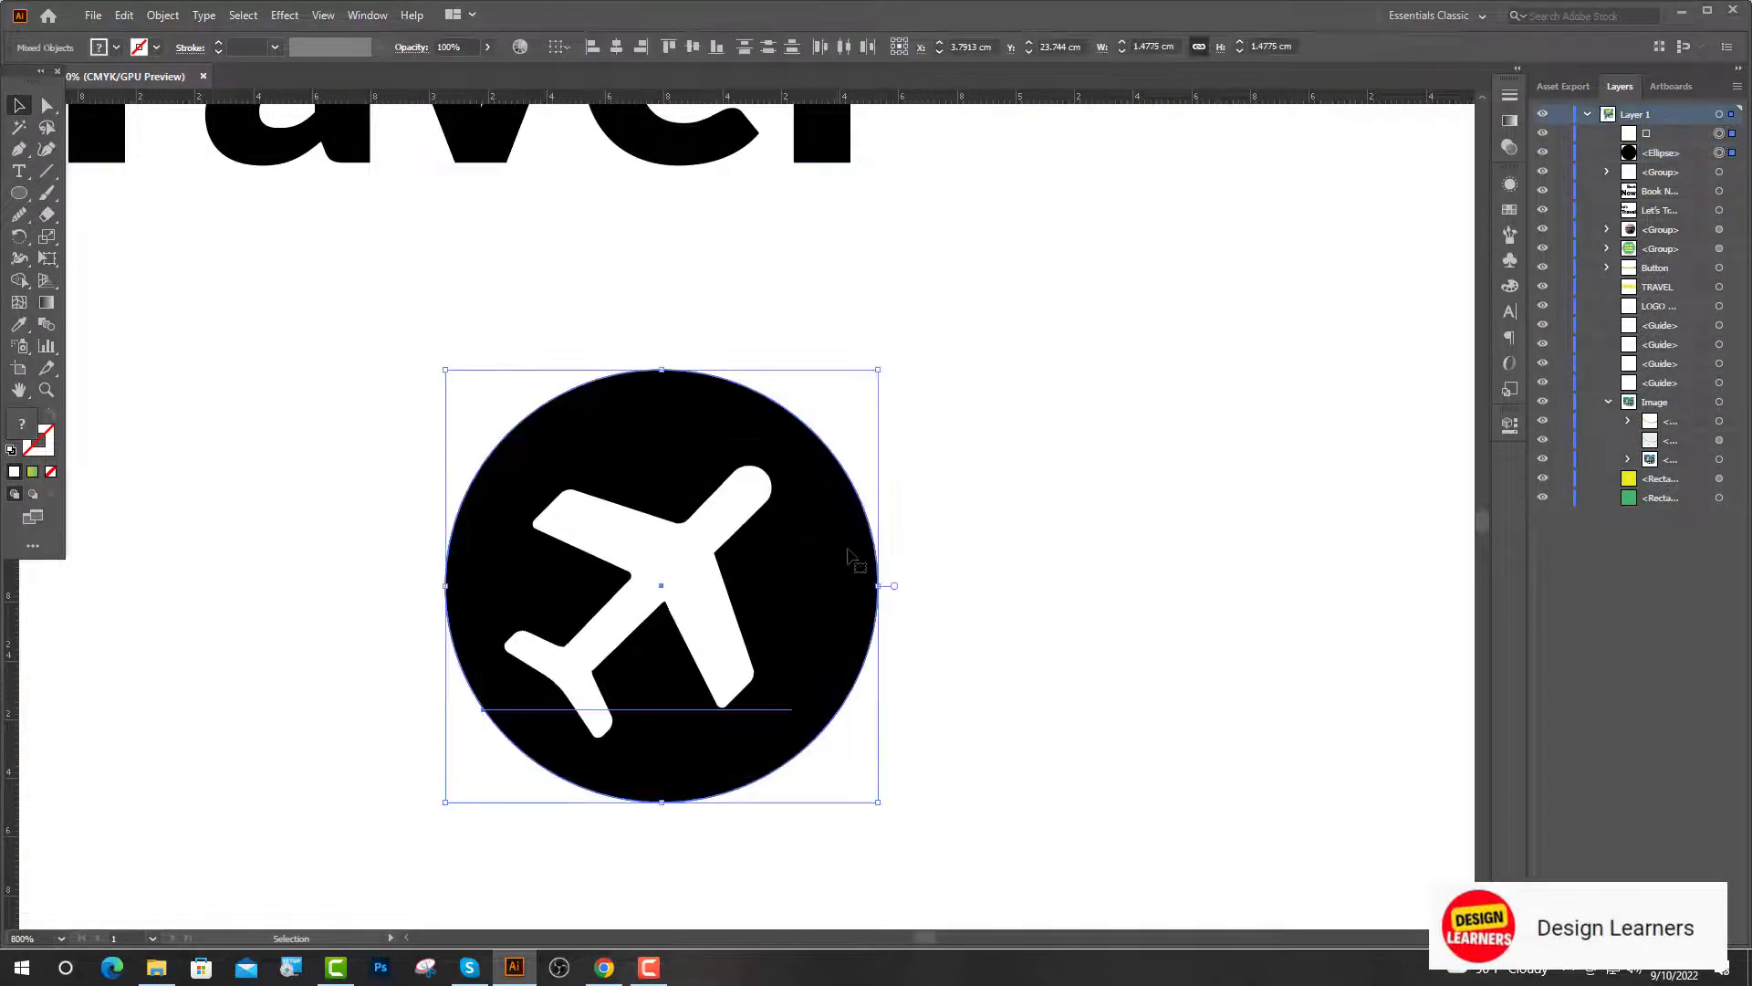
click(860, 551)
click(617, 47)
click(693, 46)
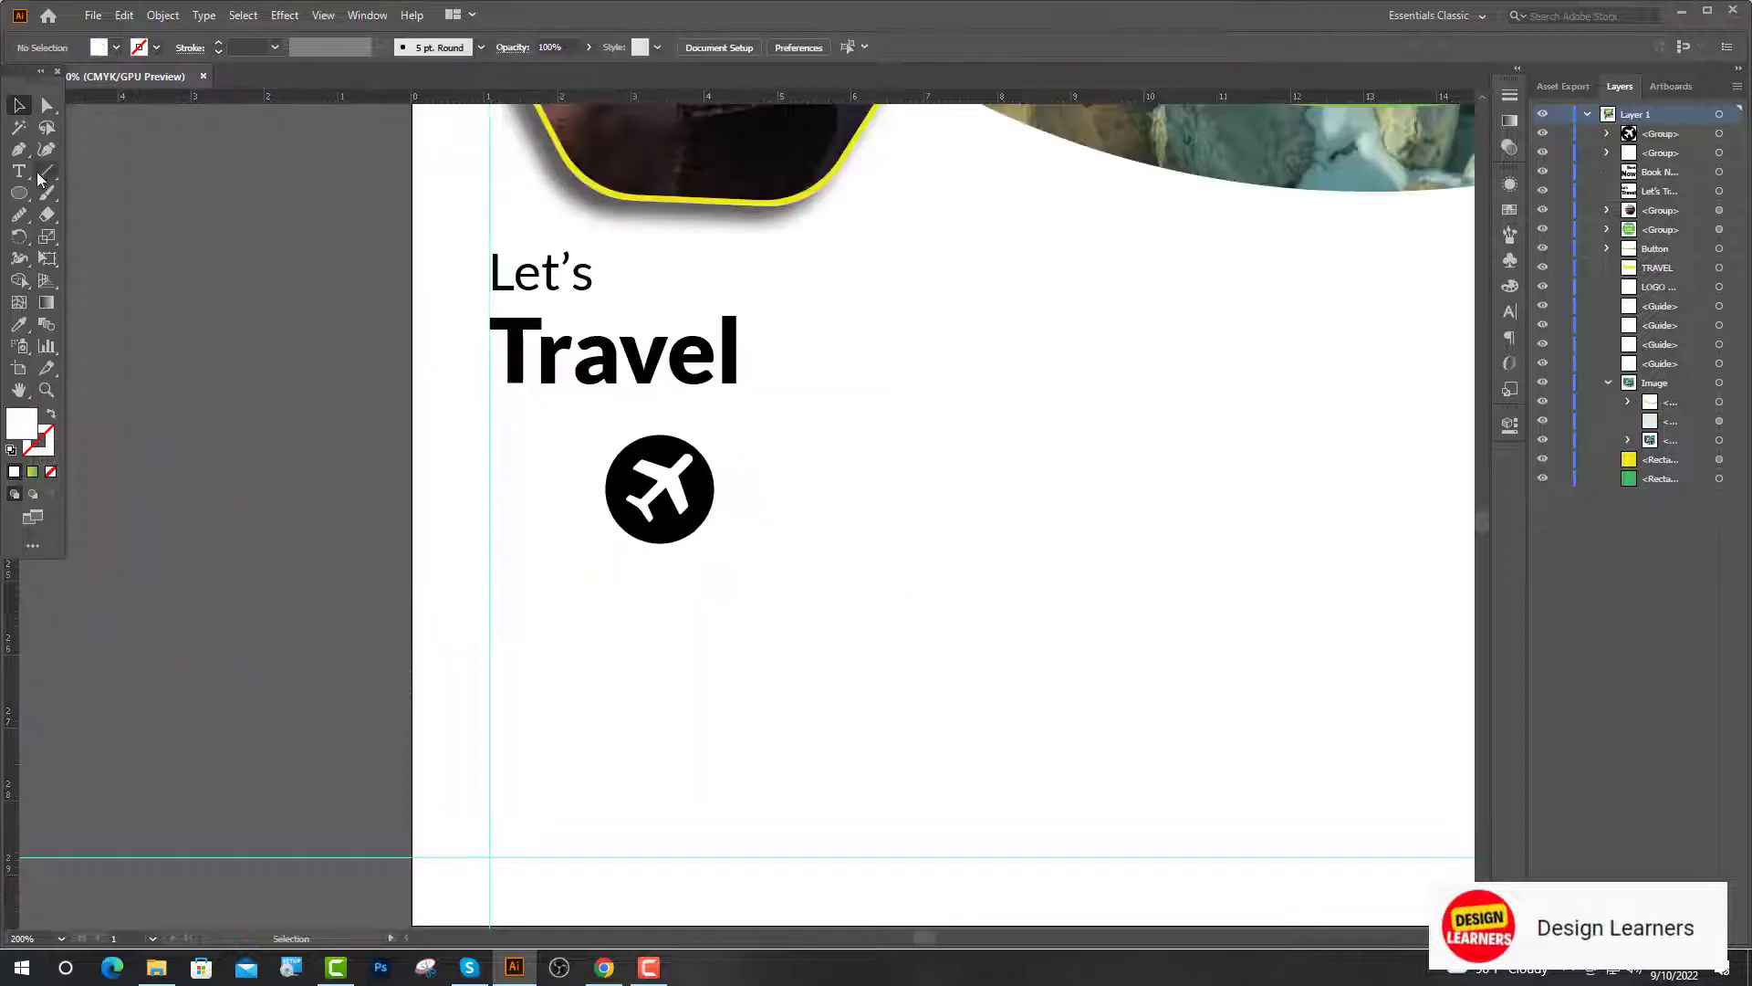
Step: Add a 20 pt point text reading "YOUR TITLE" just below the airplane icon
click(19, 171)
click(563, 578)
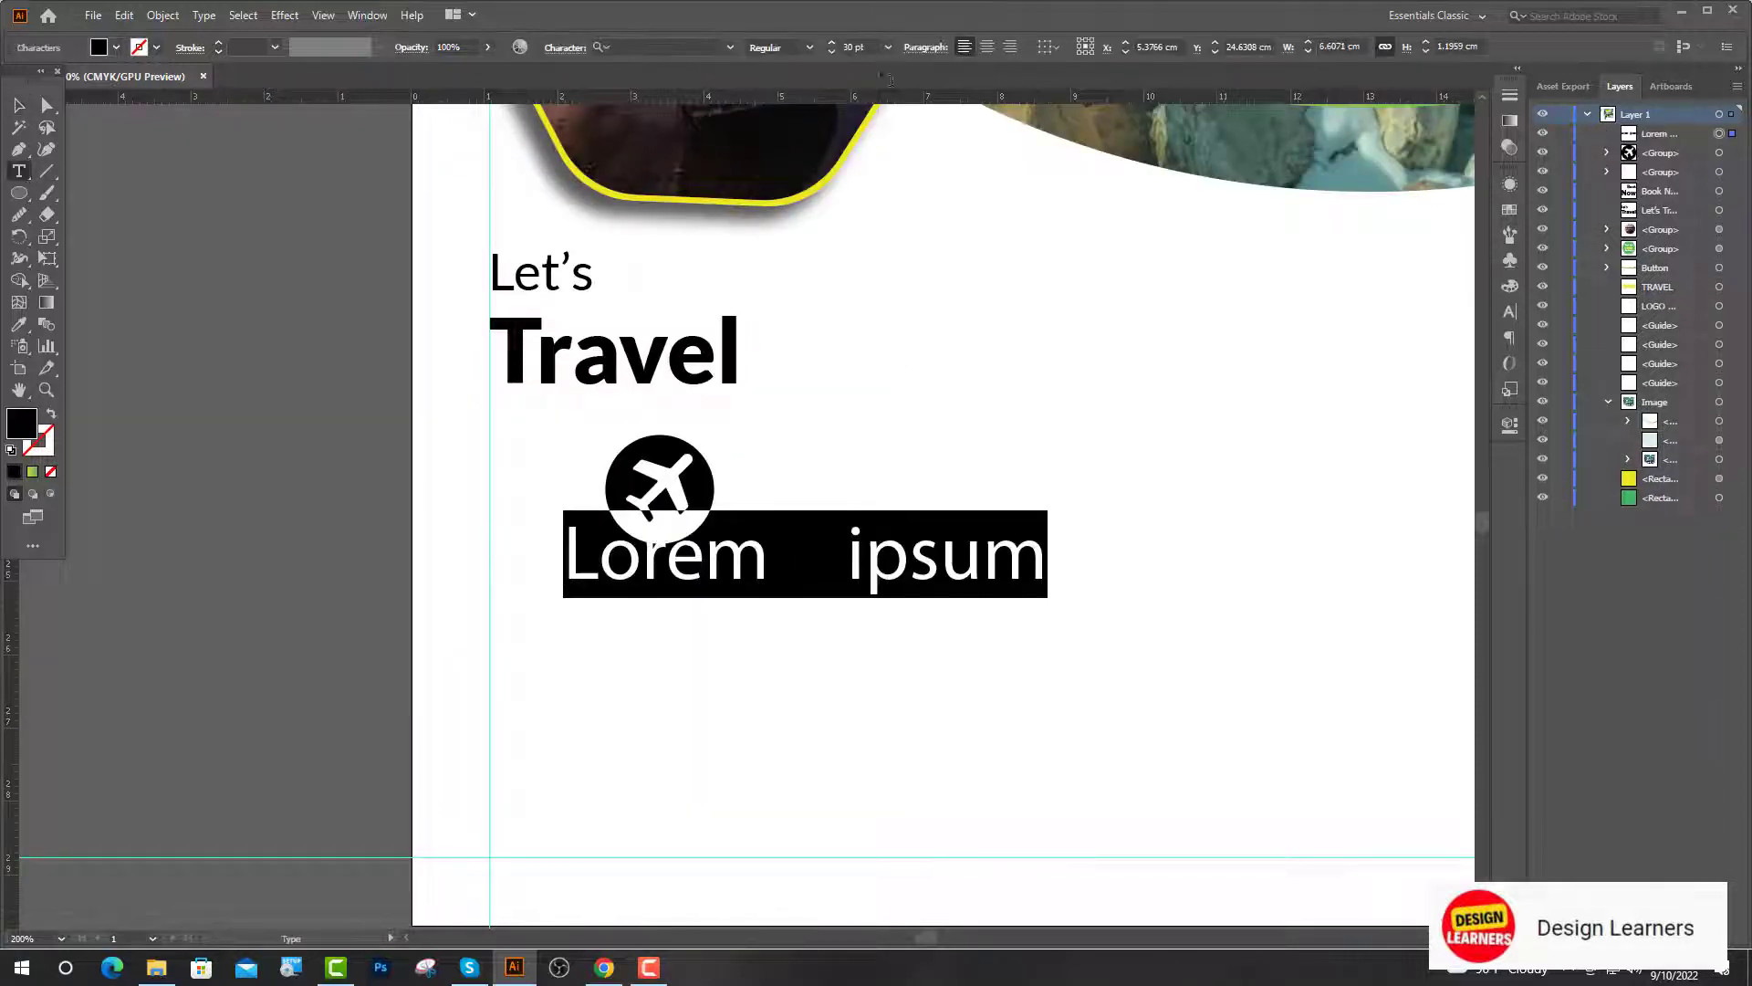
key(Return)
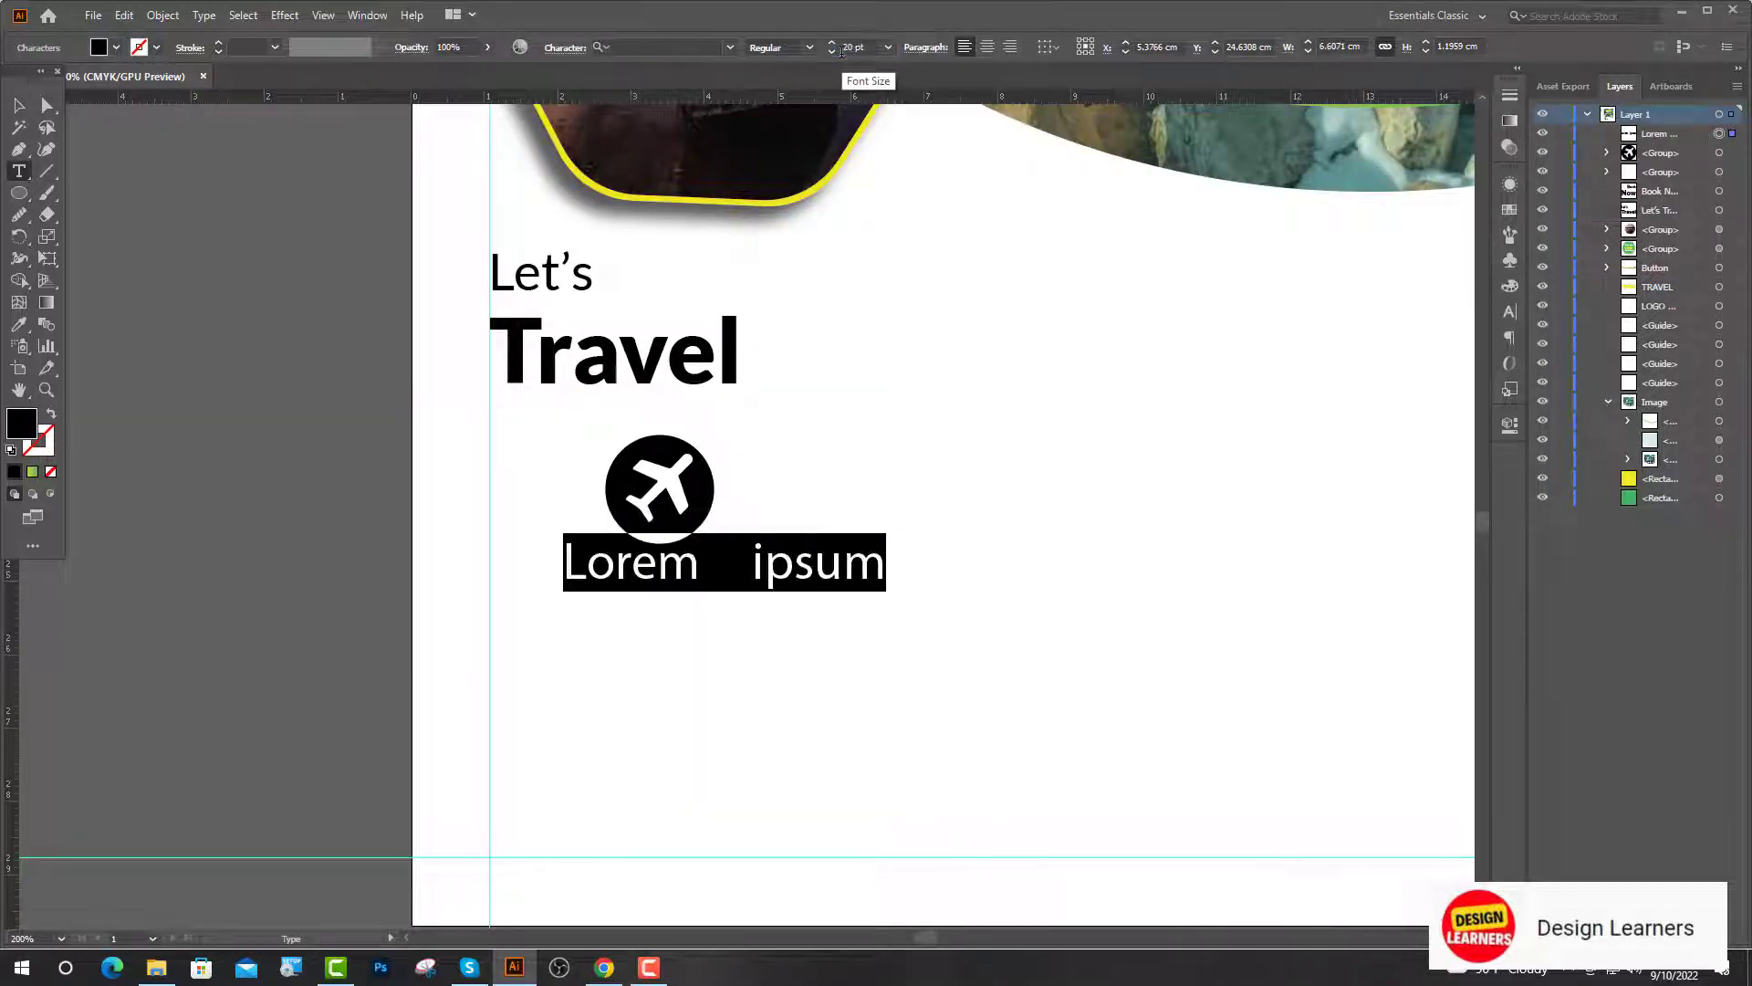
key(ctrl+minus)
text(YOUR)
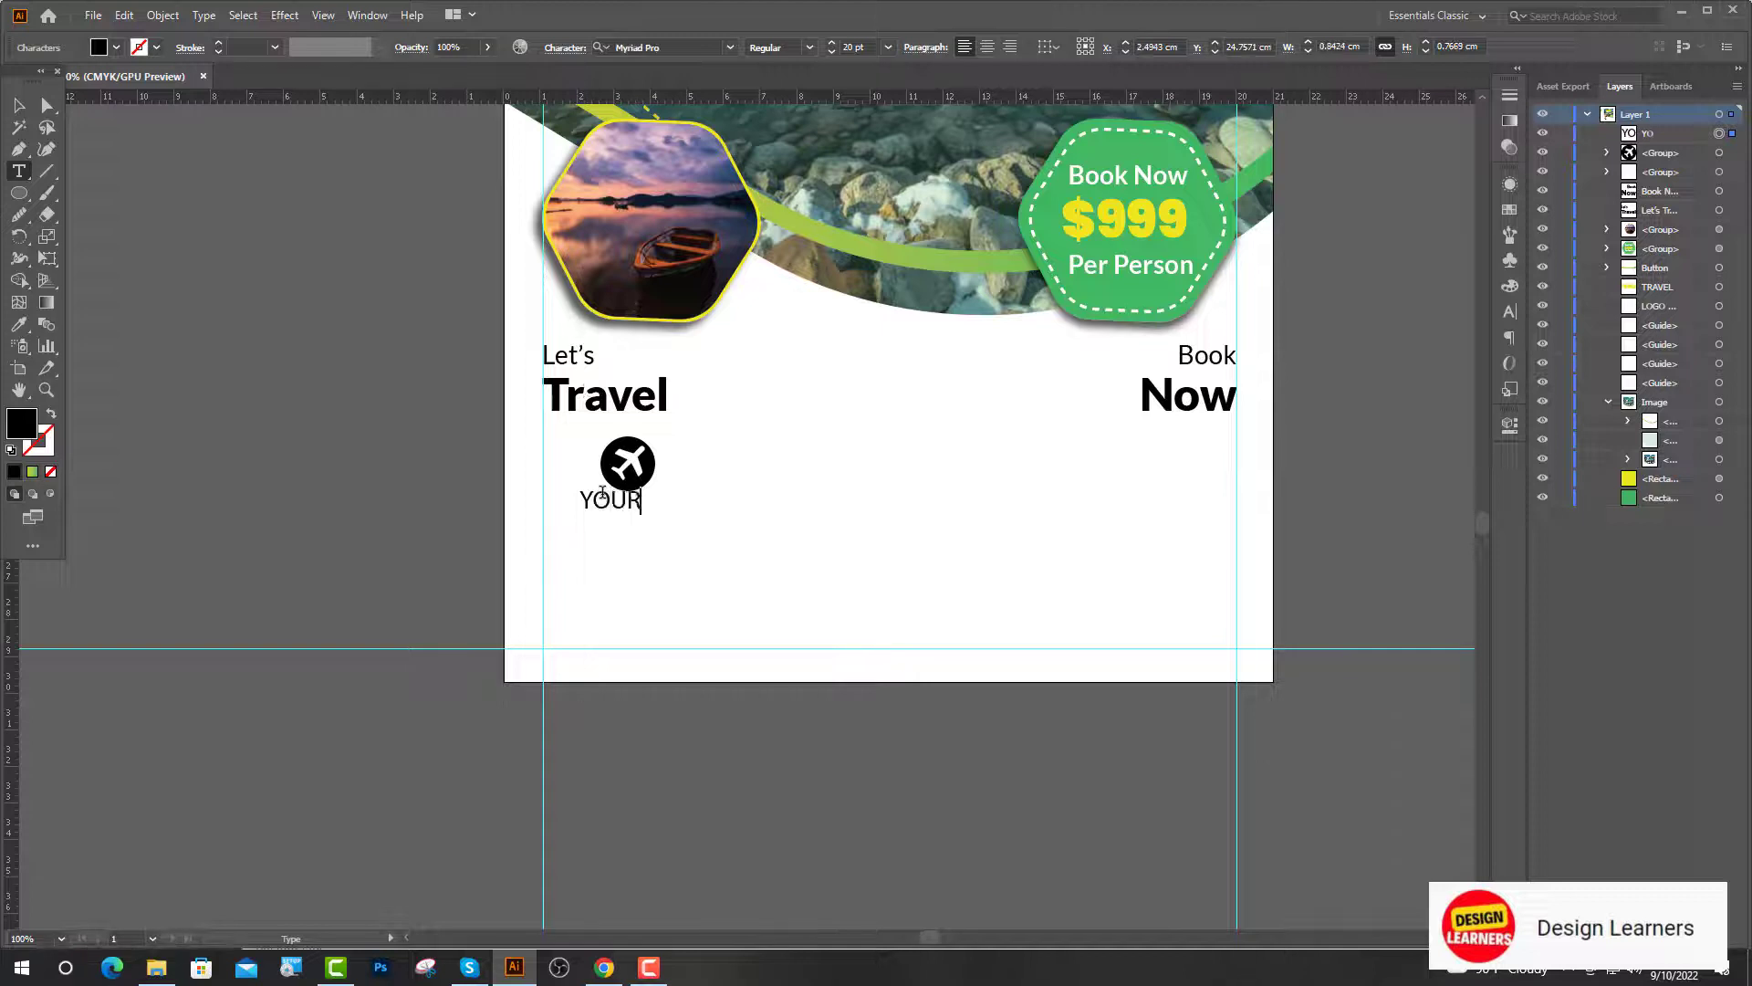
text( TITLE)
key(Escape)
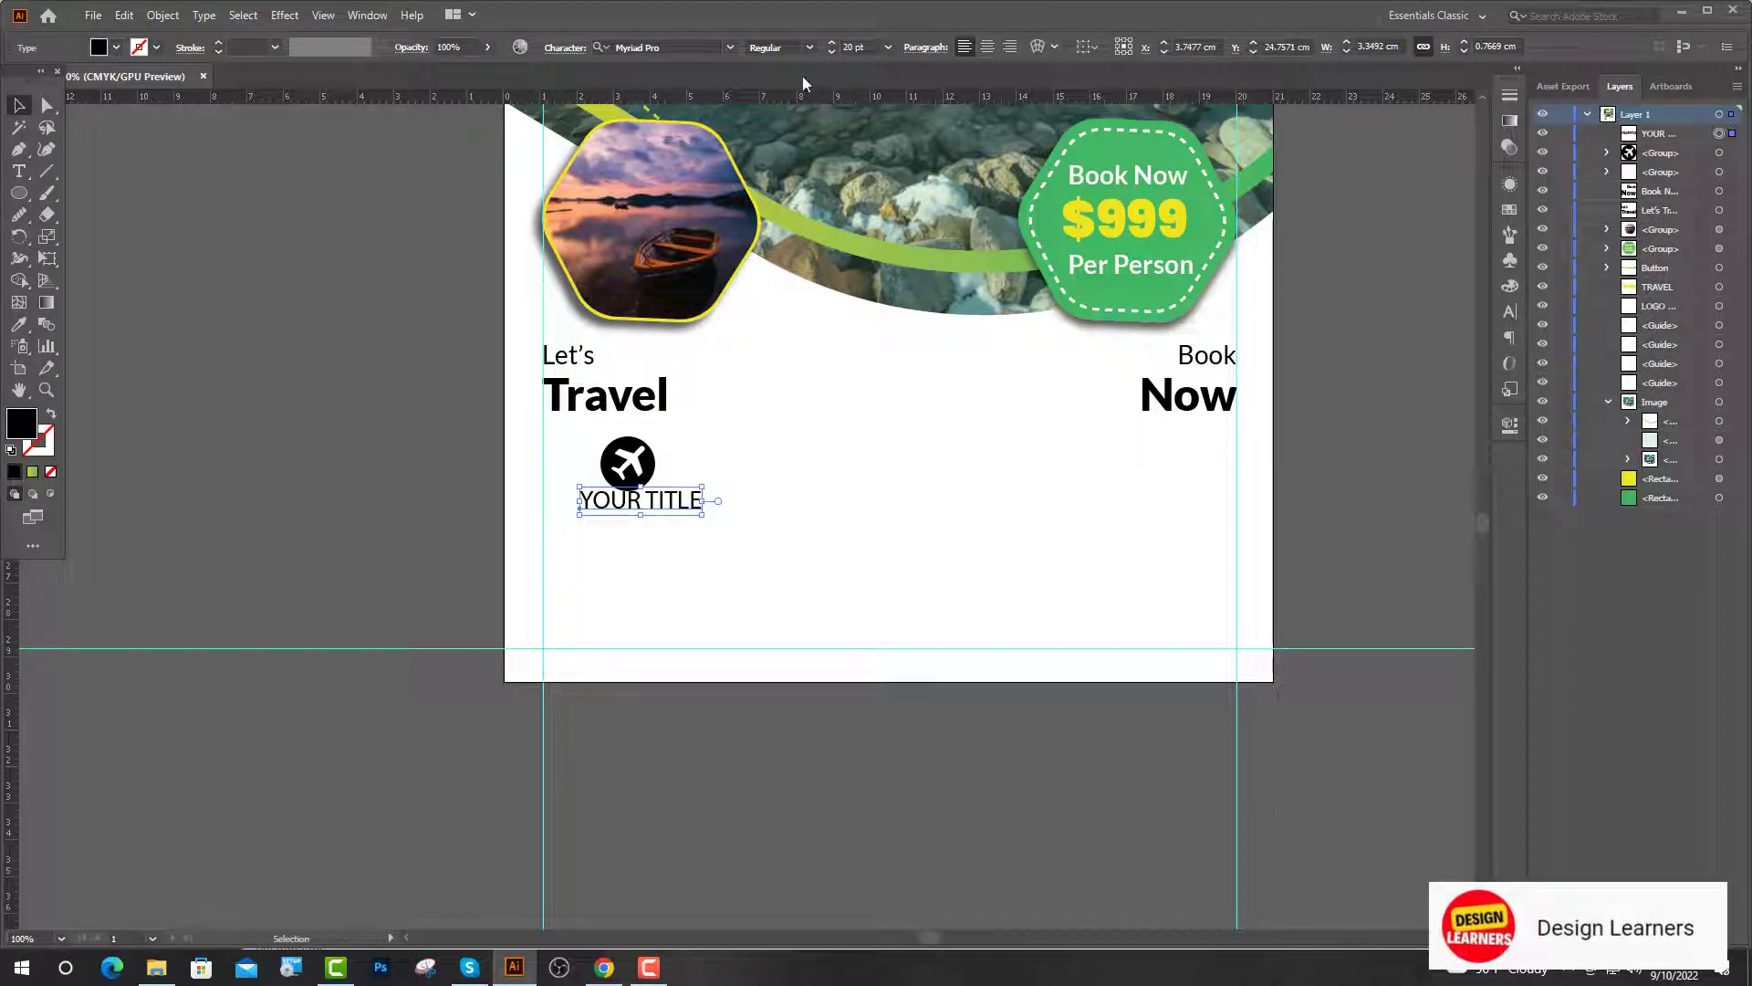
Step: Set the "YOUR TITLE" text to the Lato Bold font
click(663, 46)
text(Lato)
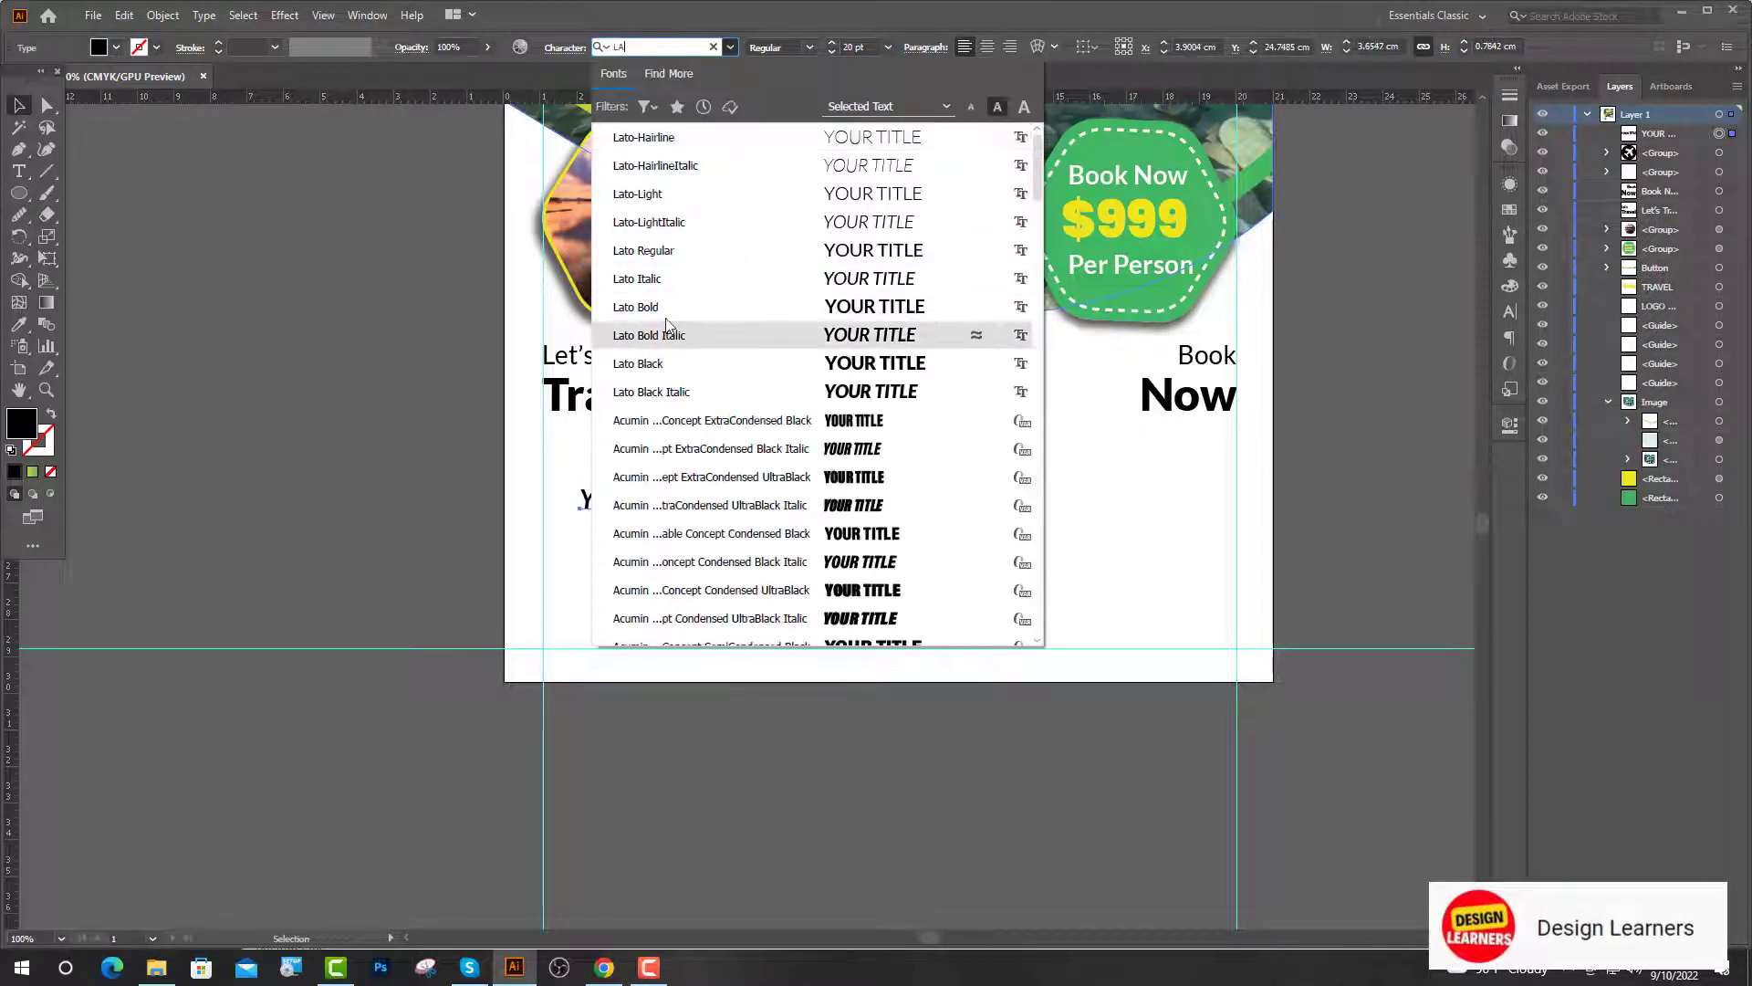
click(665, 334)
Step: Fill the "YOUR TITLE" text with green sampled from the green swatch square beside the artboard
key(ctrl+minus)
key(ctrl+minus)
key(ctrl+minus)
key(ctrl+minus)
click(18, 325)
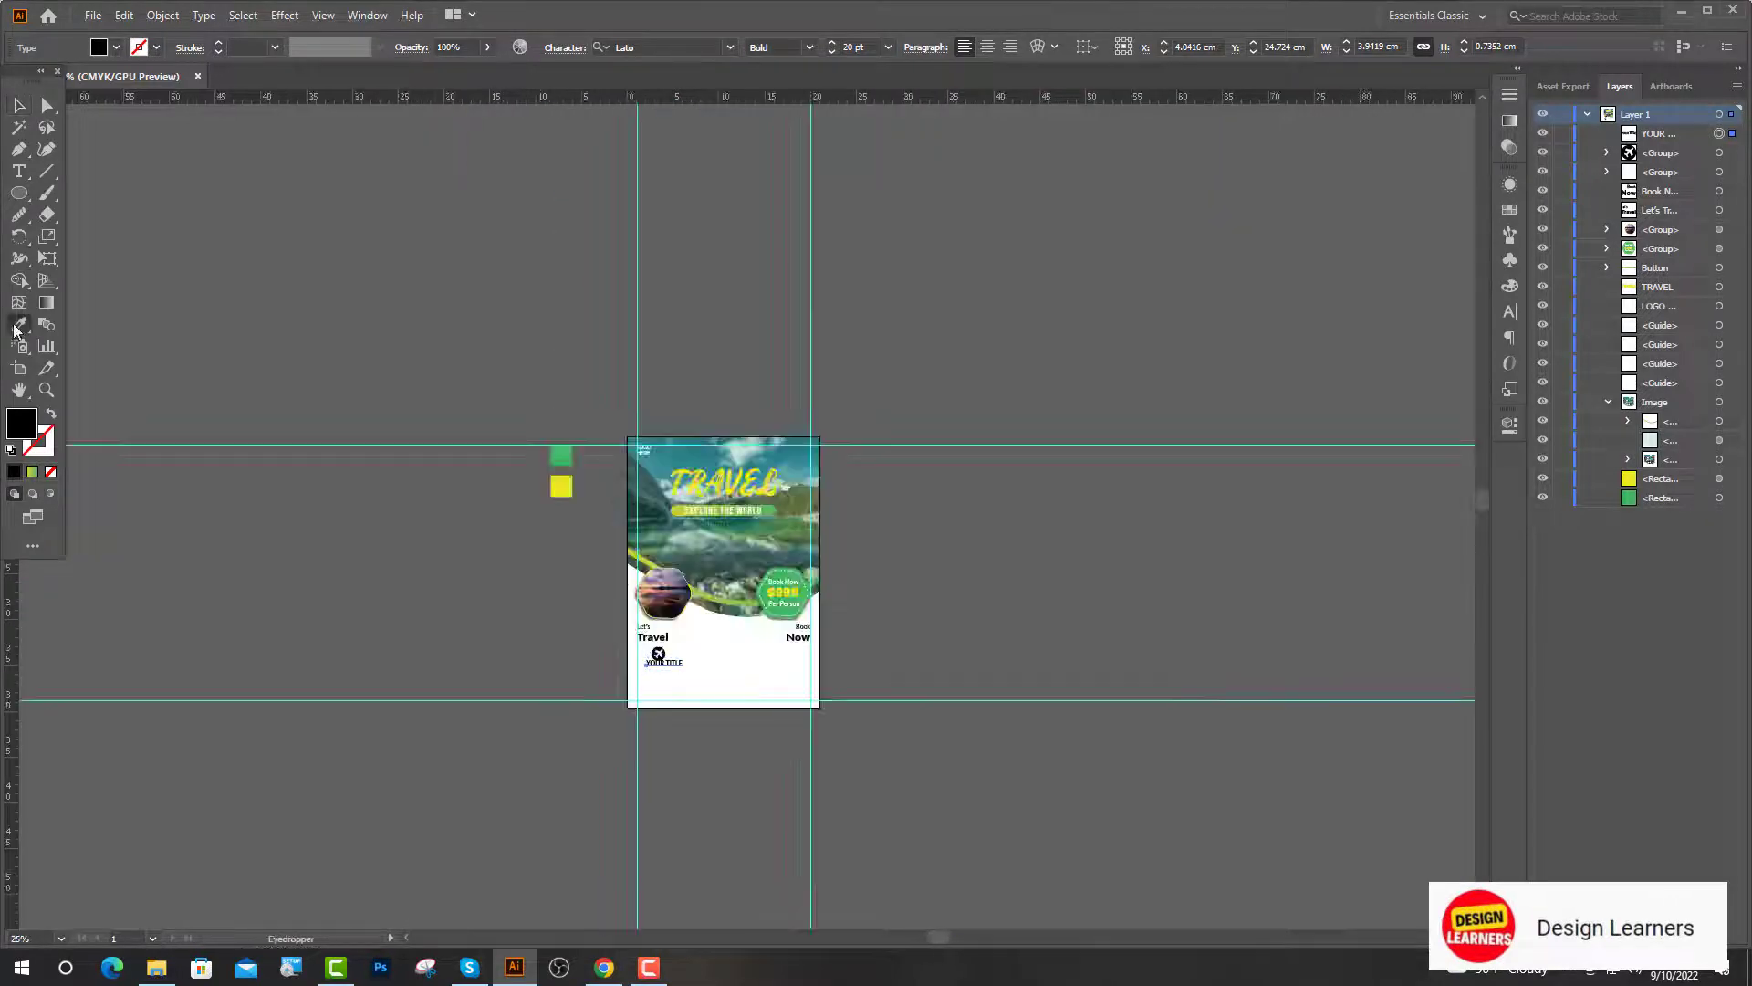
click(554, 461)
key(v)
scroll(717, 558, down, 3)
click(716, 559)
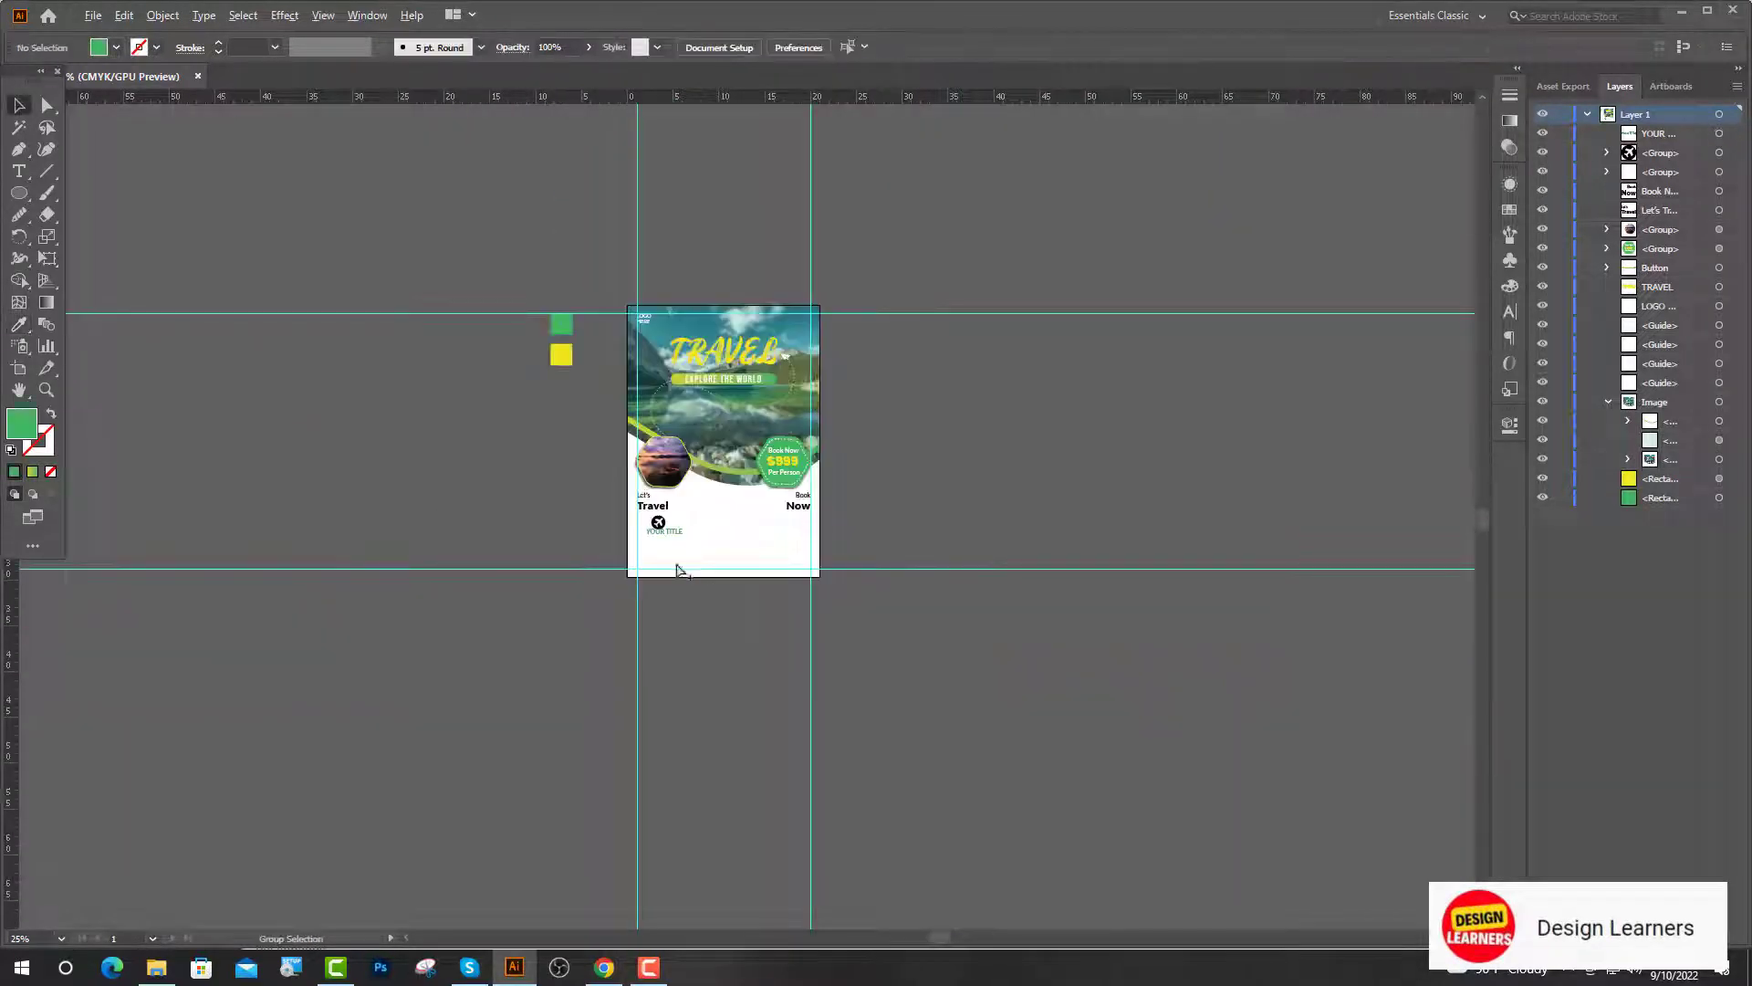
Step: Move "YOUR TITLE" slightly down and left beneath the airplane icon and set its font size to 16 pt
scroll(656, 540, up, 3)
scroll(655, 531, up, 2)
drag(736, 504, 711, 530)
scroll(448, 471, down, 1)
click(842, 47)
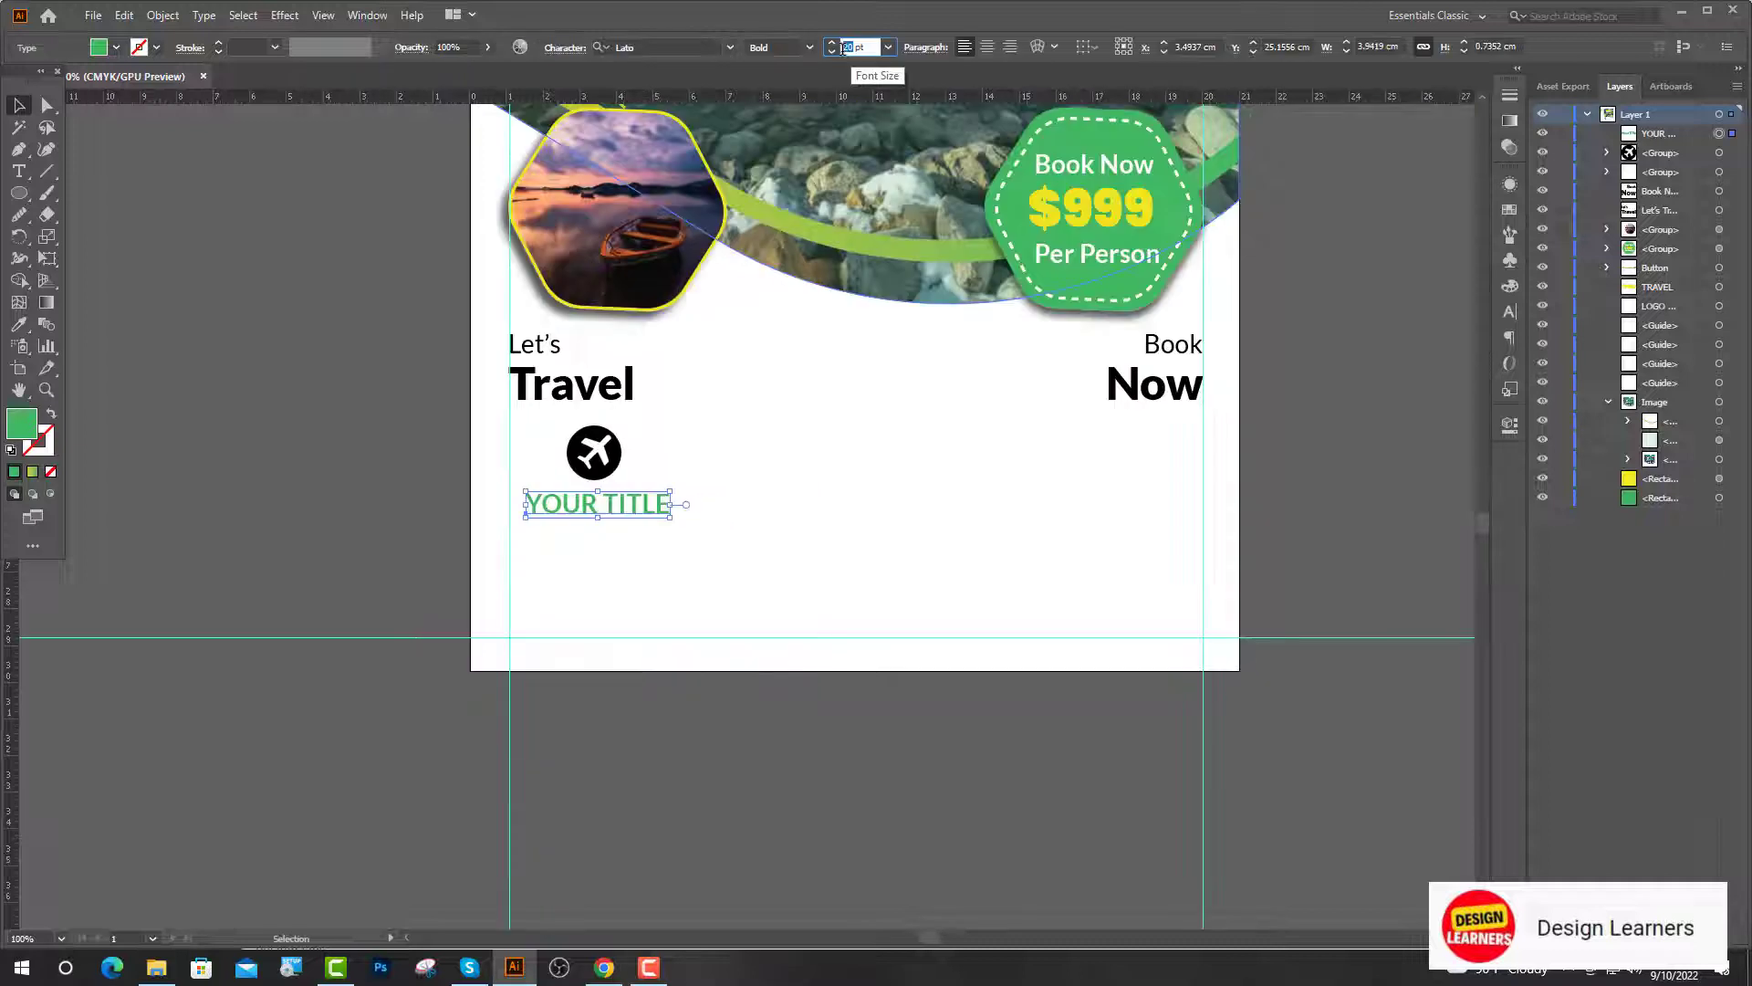
text(16)
key(Return)
Step: Align "YOUR TITLE" and the airplane icon on their horizontal centres
shift+click(594, 454)
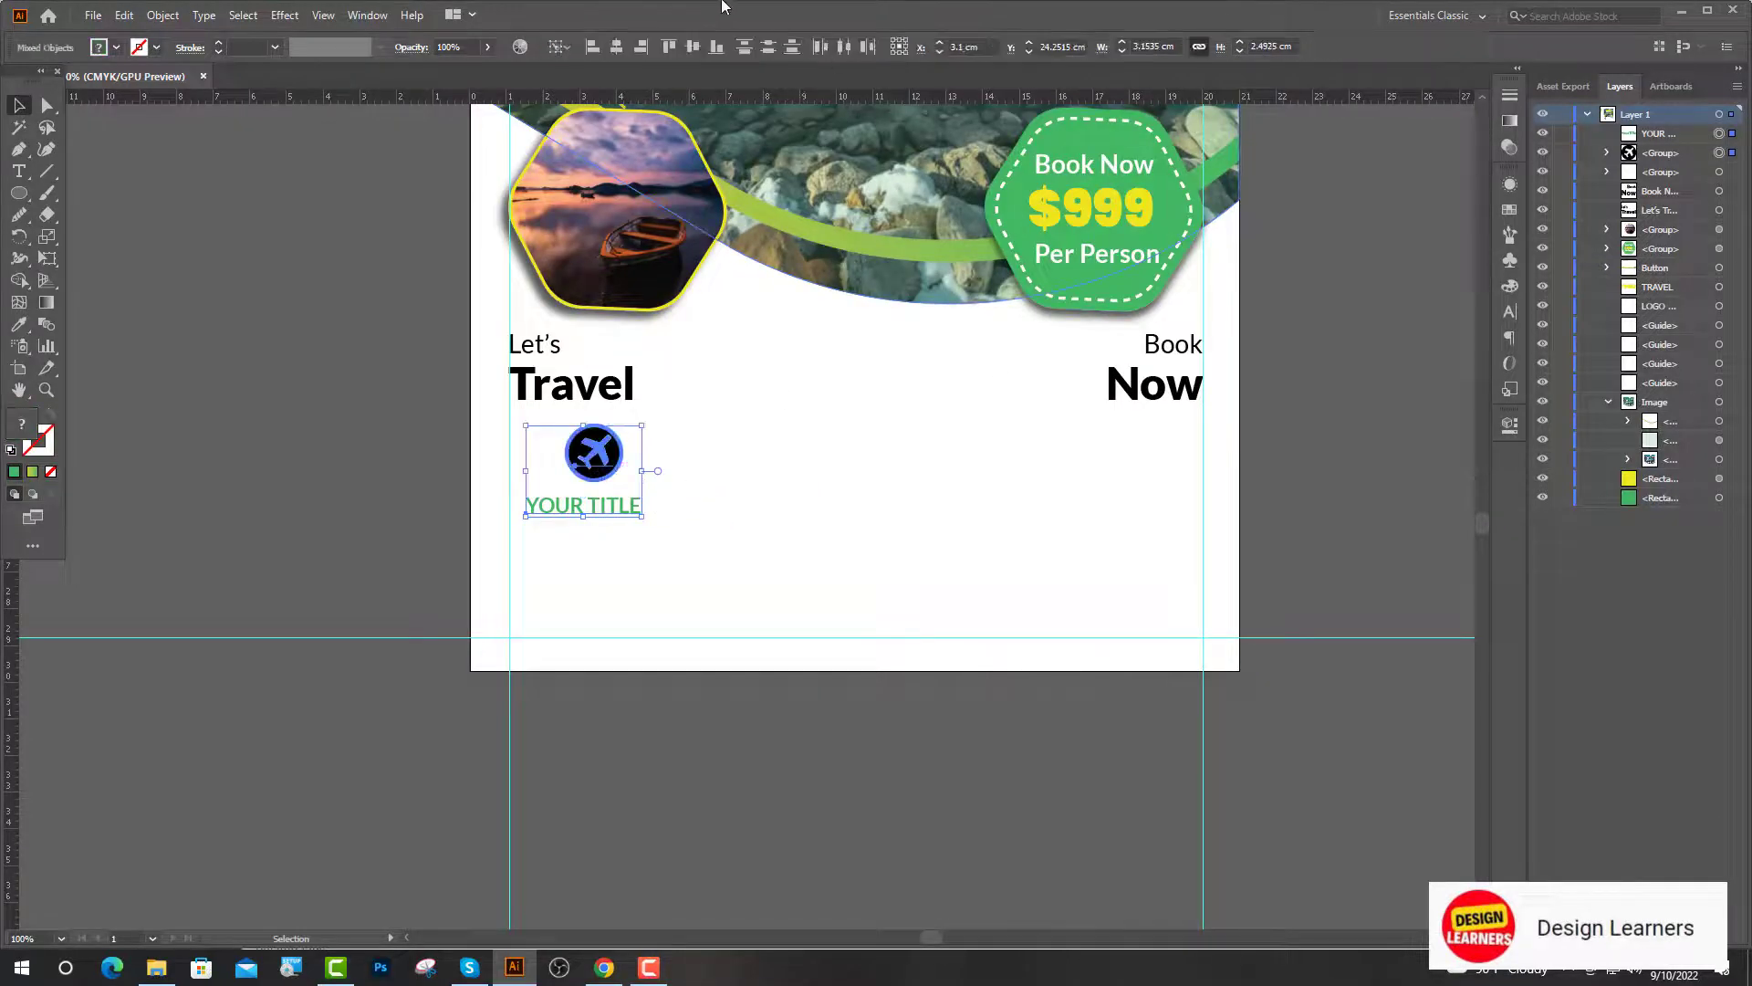
click(616, 47)
key(ctrl+shift+a)
Step: Add a placeholder point text below "YOUR TITLE" and set it to Lato Regular at 12 pt
click(19, 171)
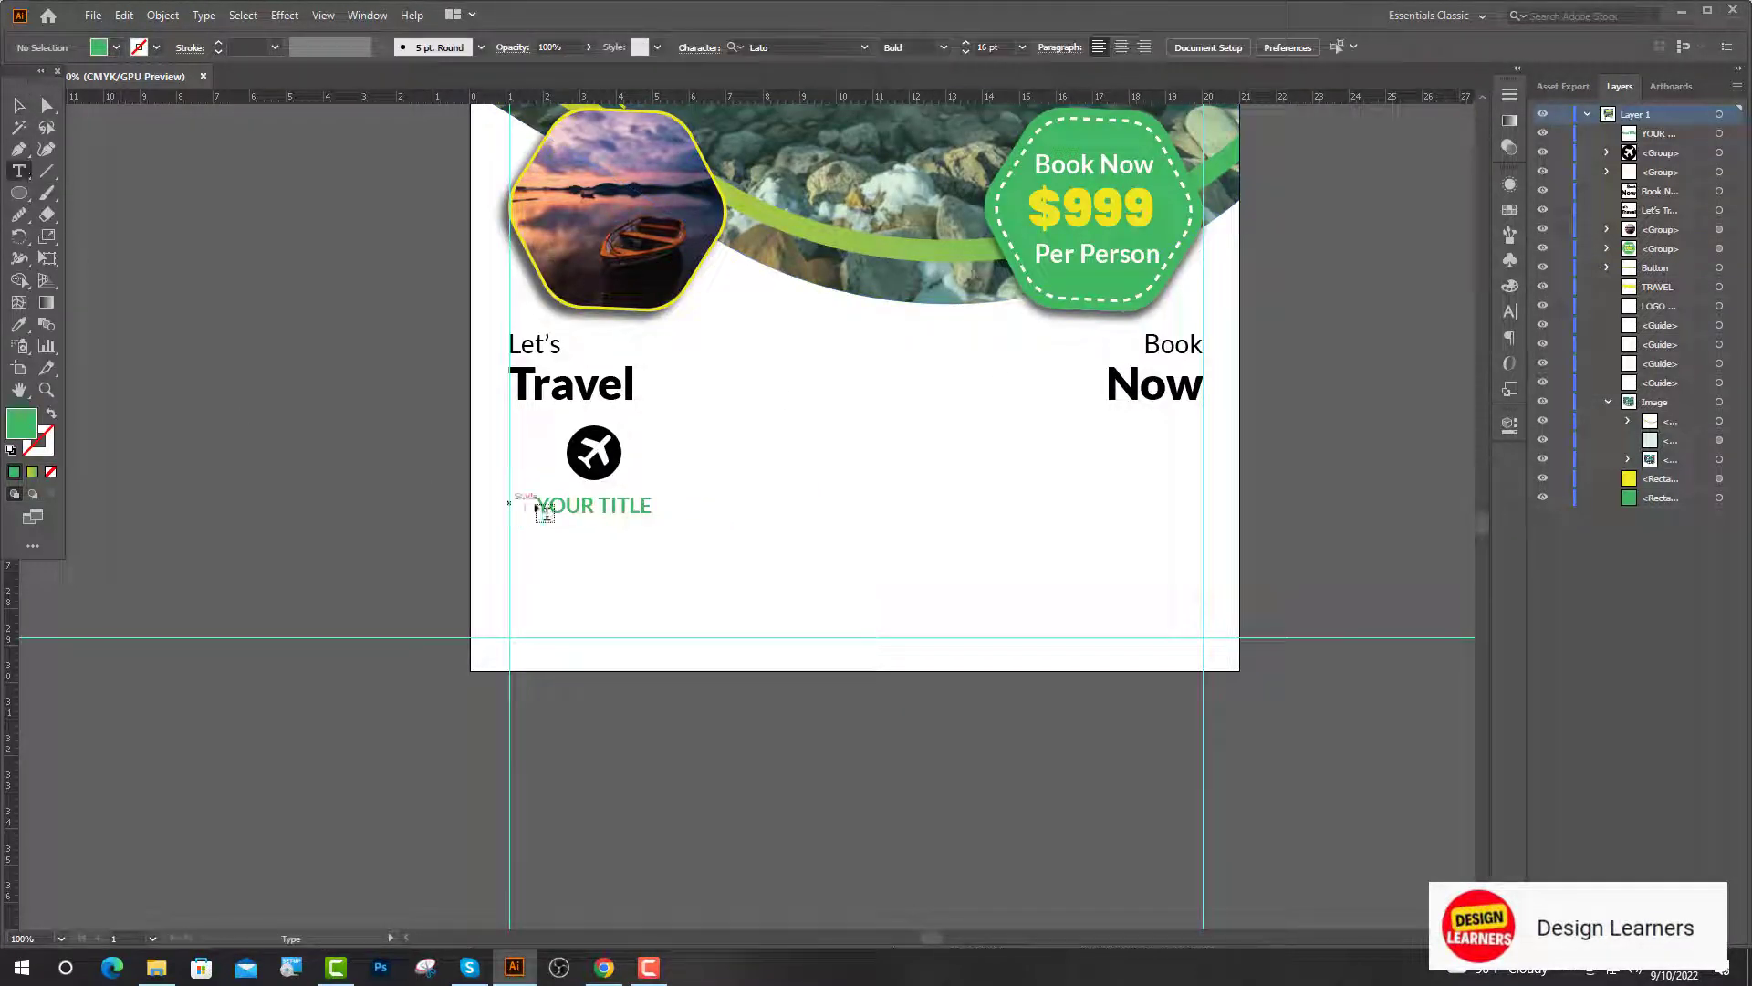
click(533, 551)
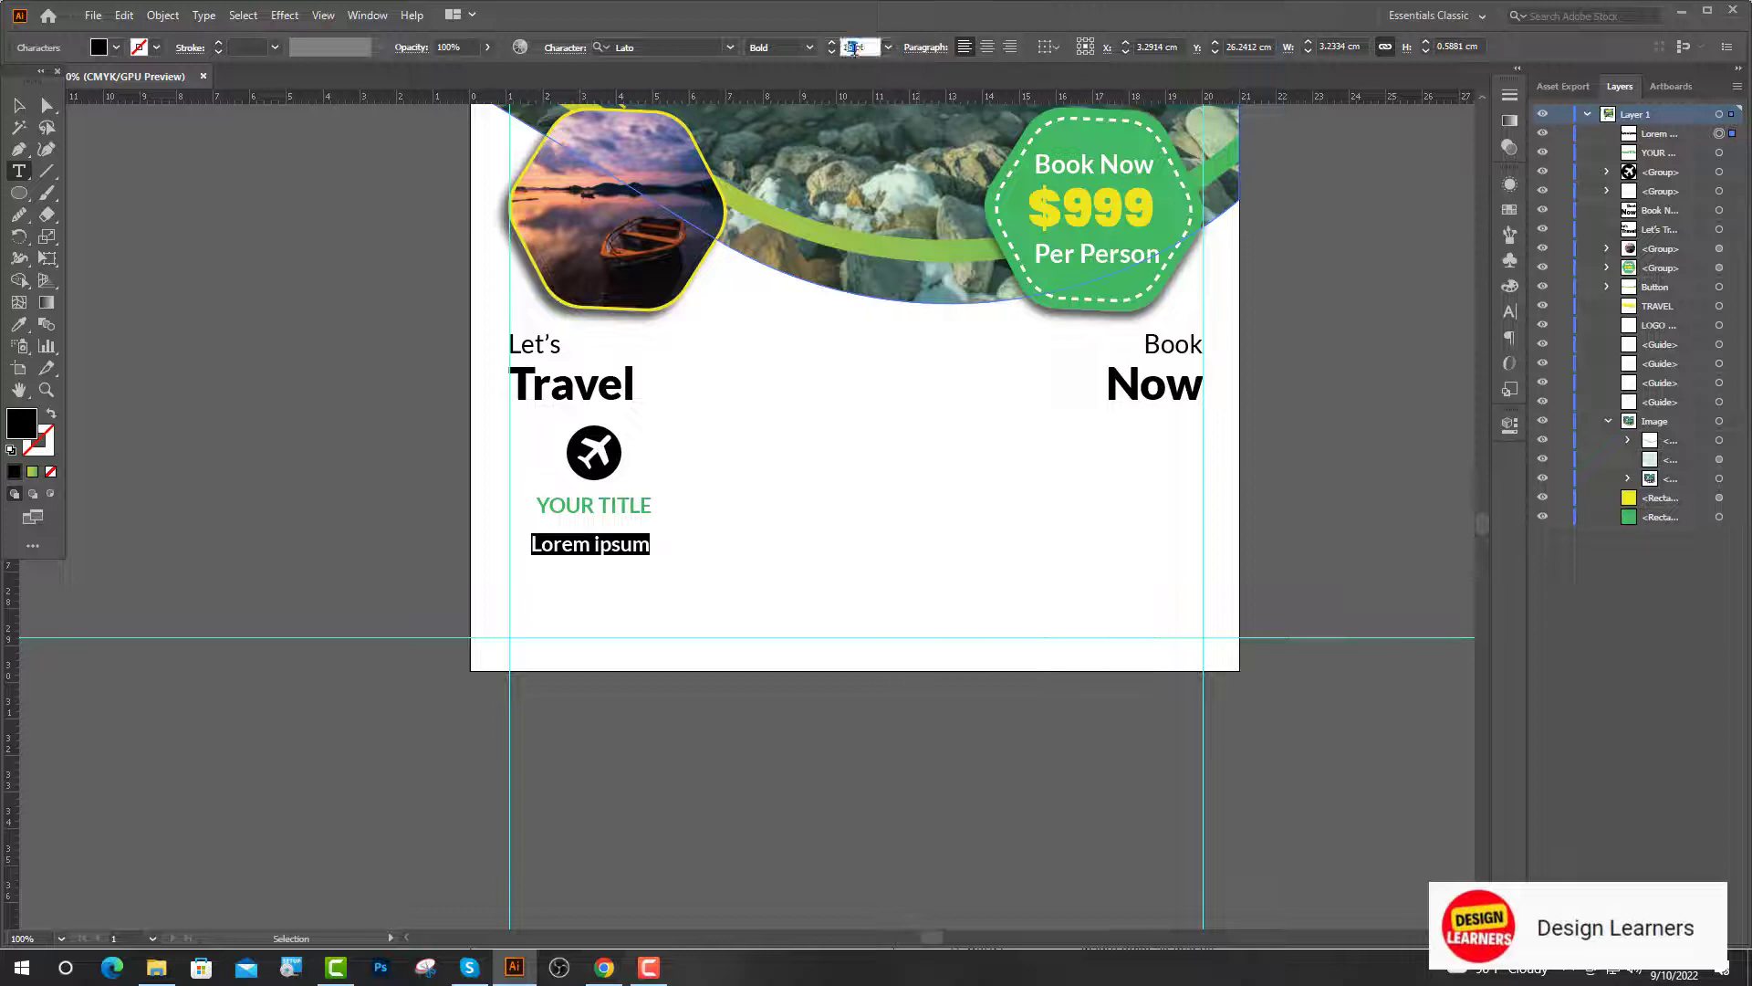
text(12)
key(Return)
click(809, 48)
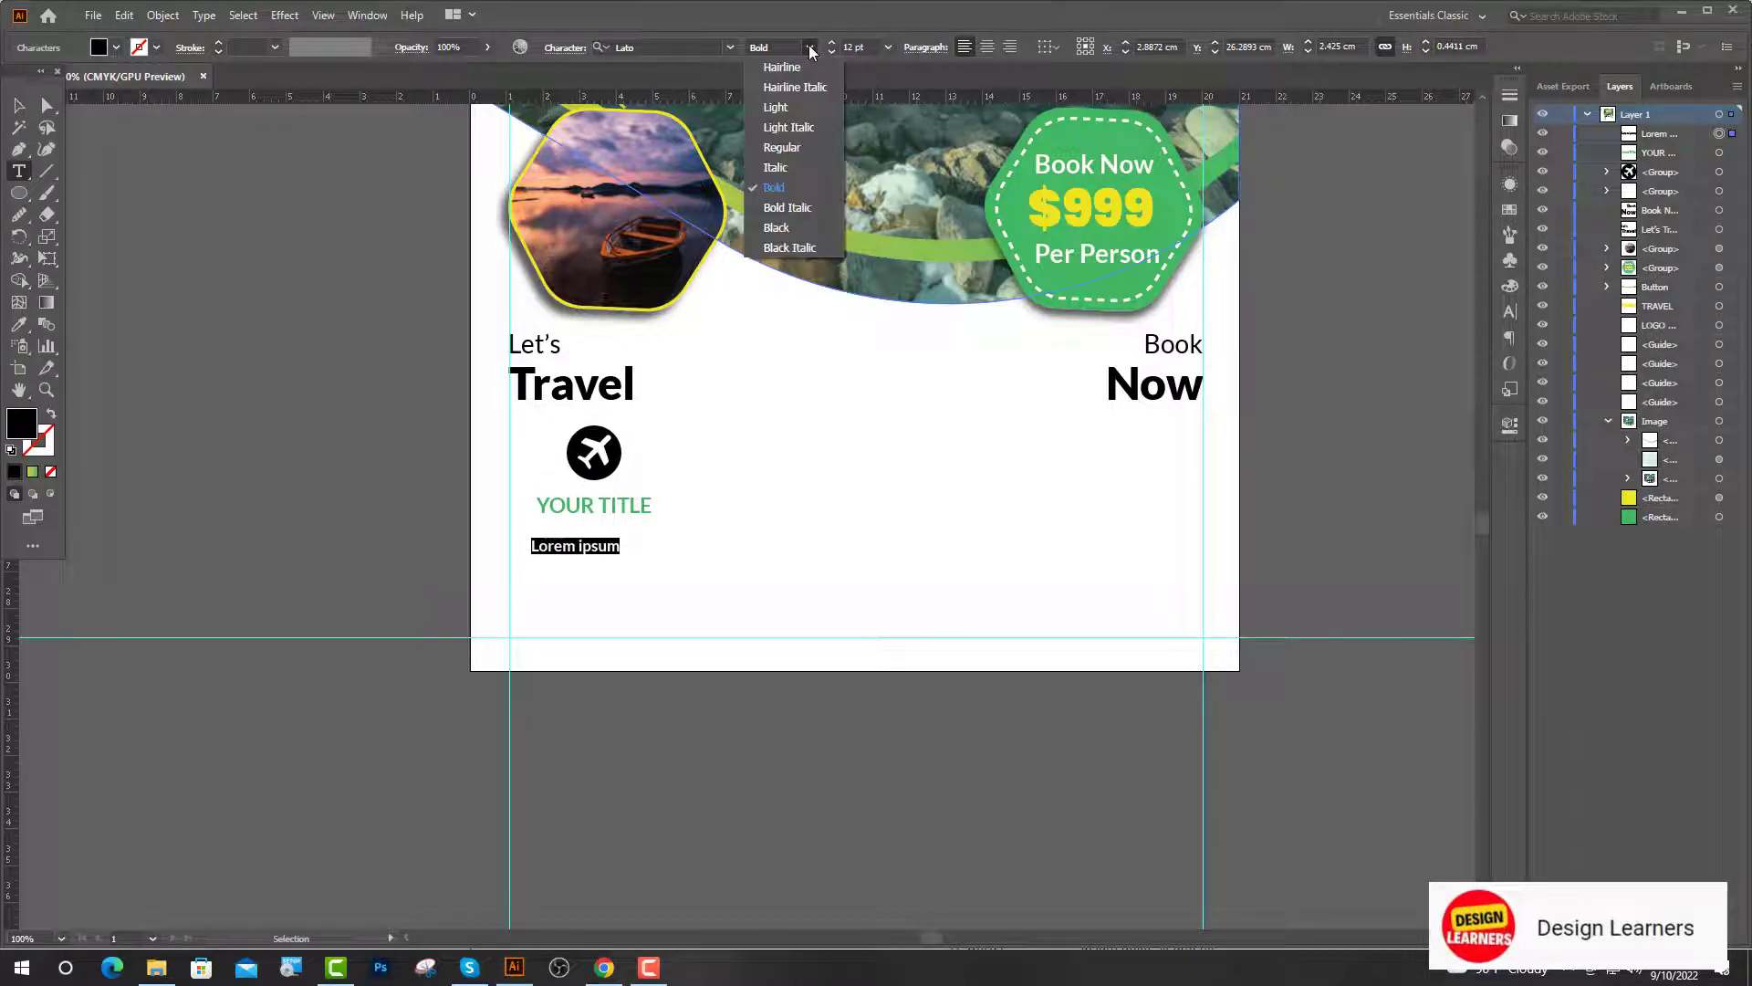
click(780, 148)
Step: Switch to Chrome and copy "Lorem Ipsum is simply dummy text of the printing and typesetting industry" from the lipsum.com page
click(604, 967)
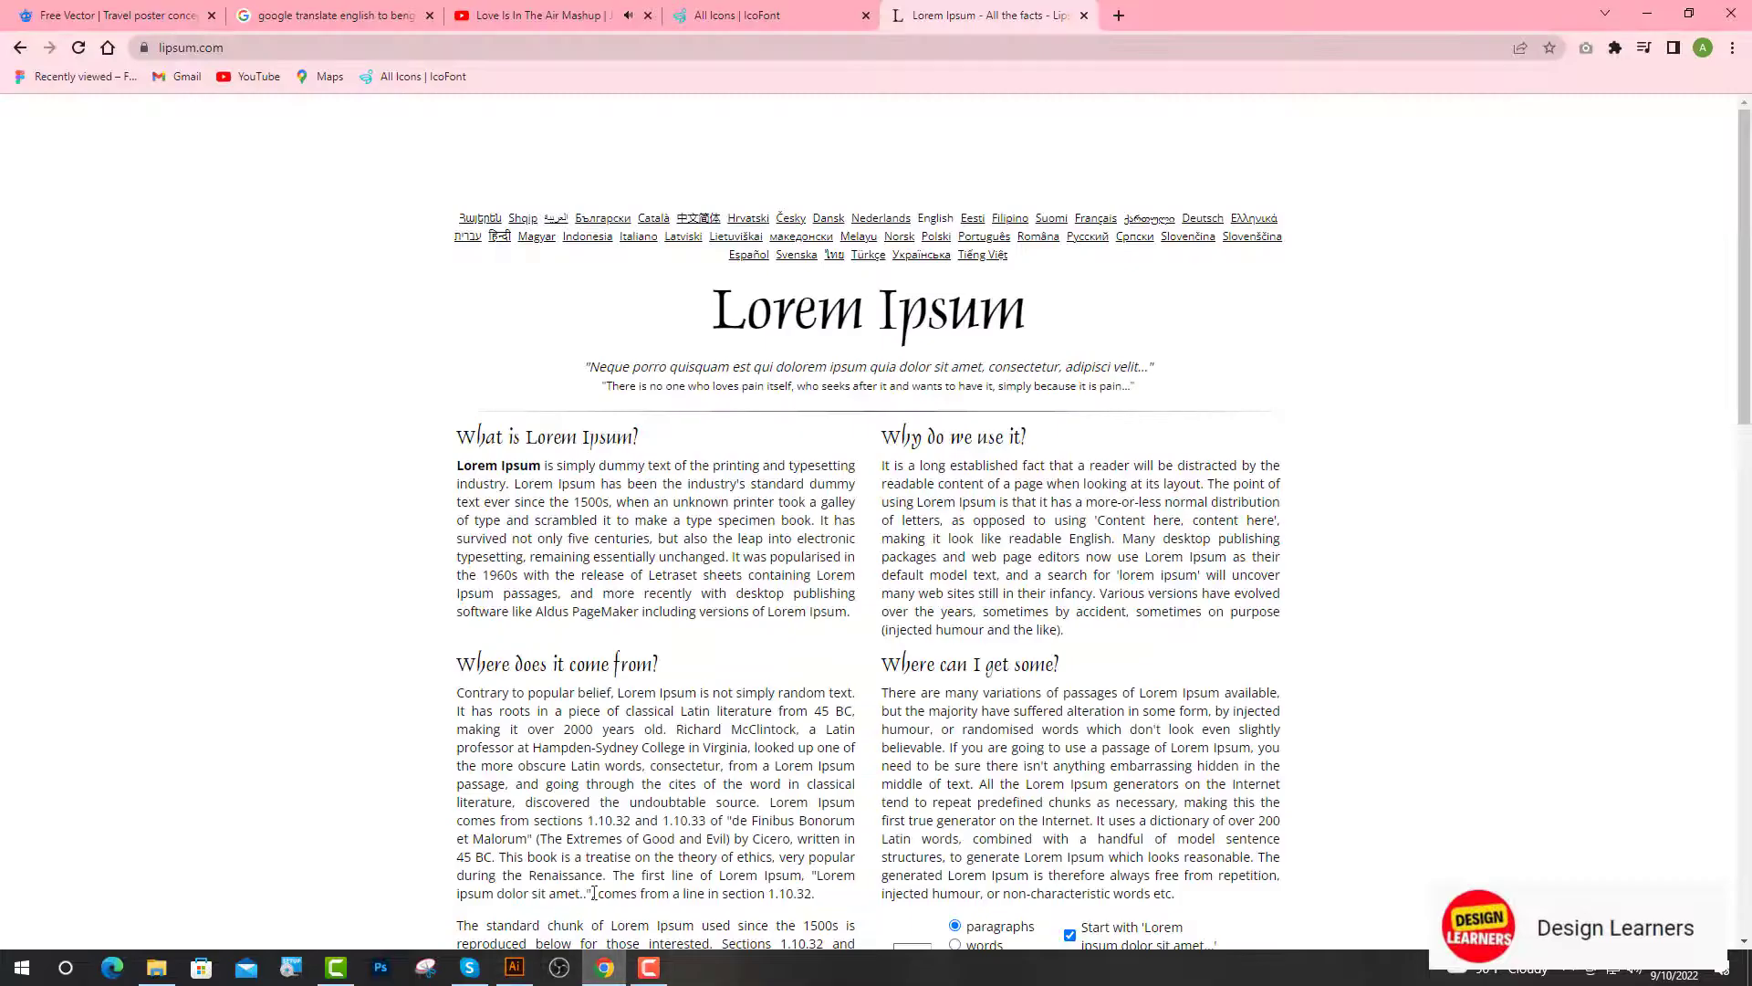
drag(505, 488, 462, 471)
key(ctrl+c)
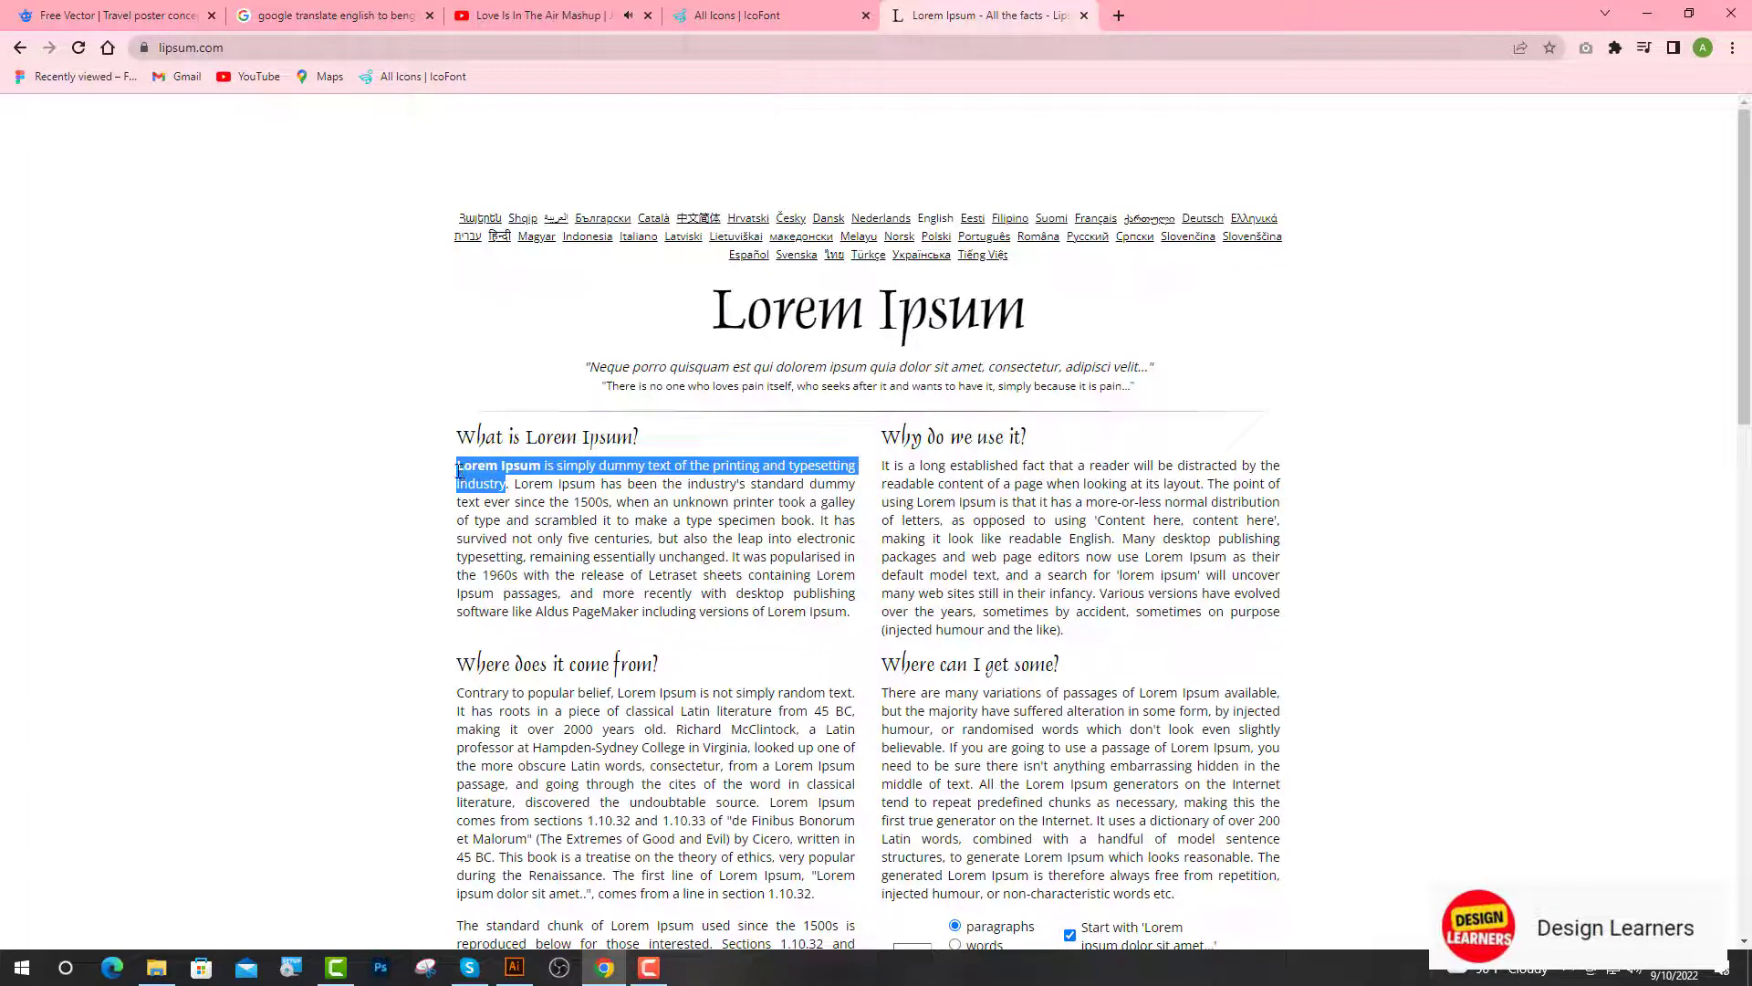
Step: Return to Illustrator, replace the placeholder with the copied sentence and break it into three lines after "simply" and "printing"
click(515, 967)
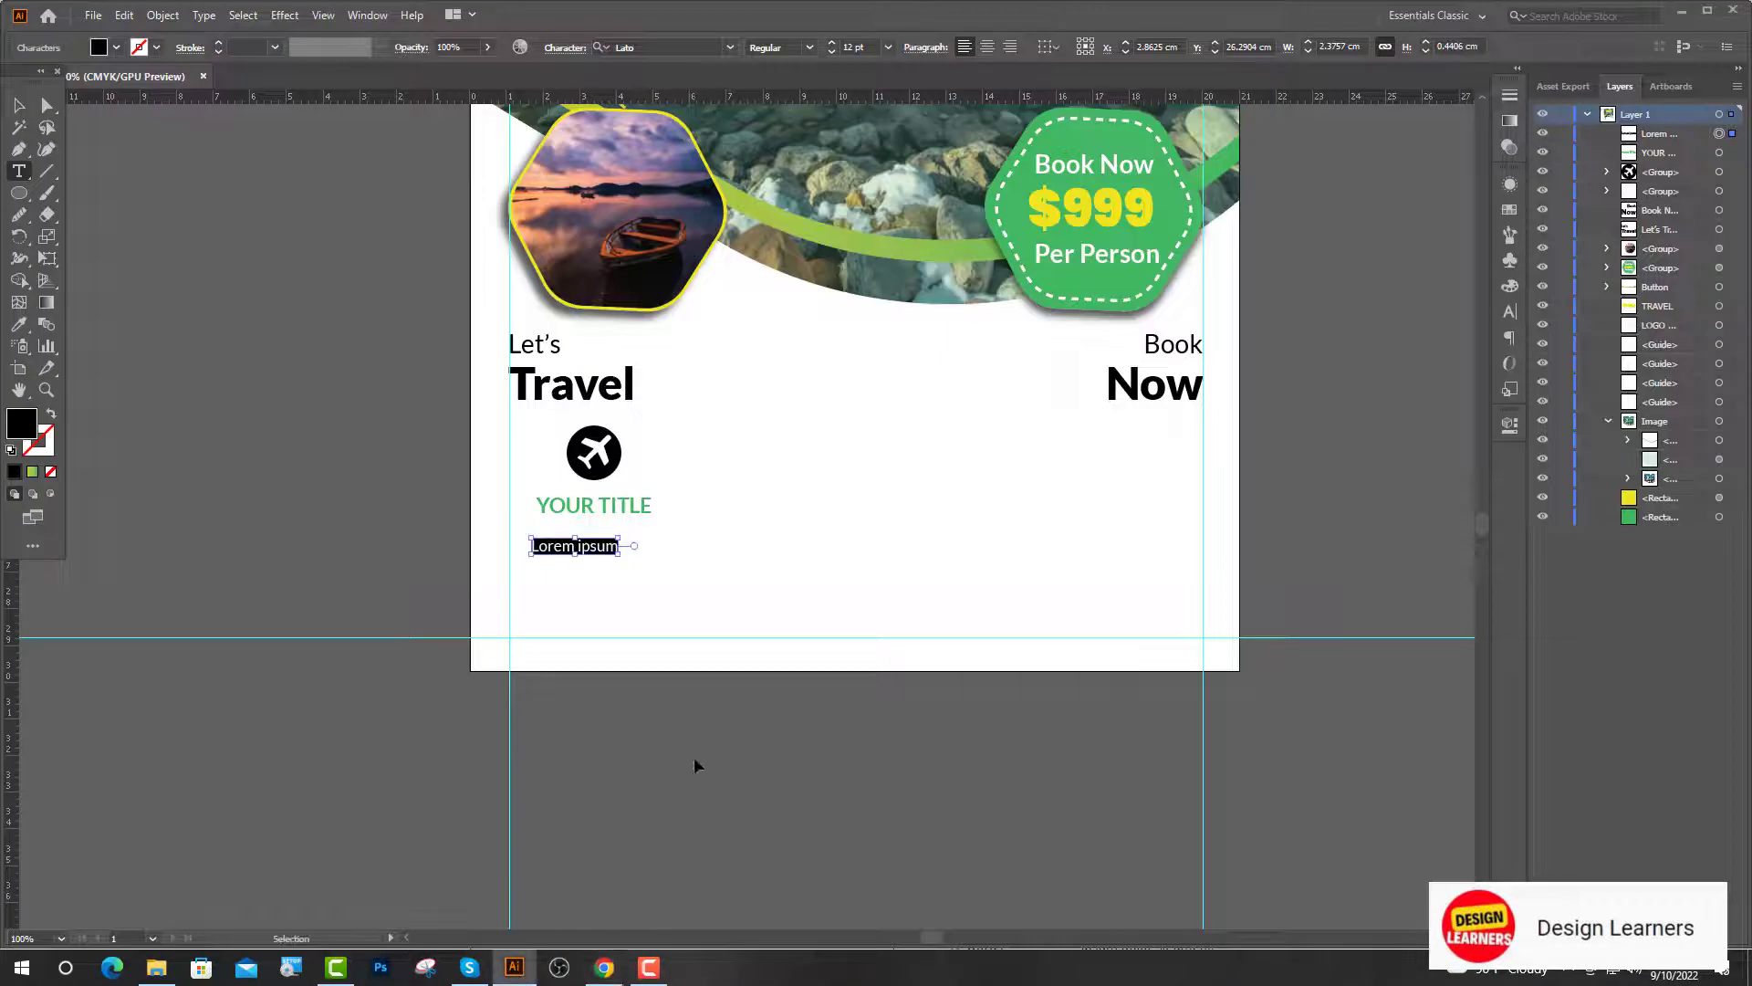
key(ctrl+v)
key(ctrl+plus)
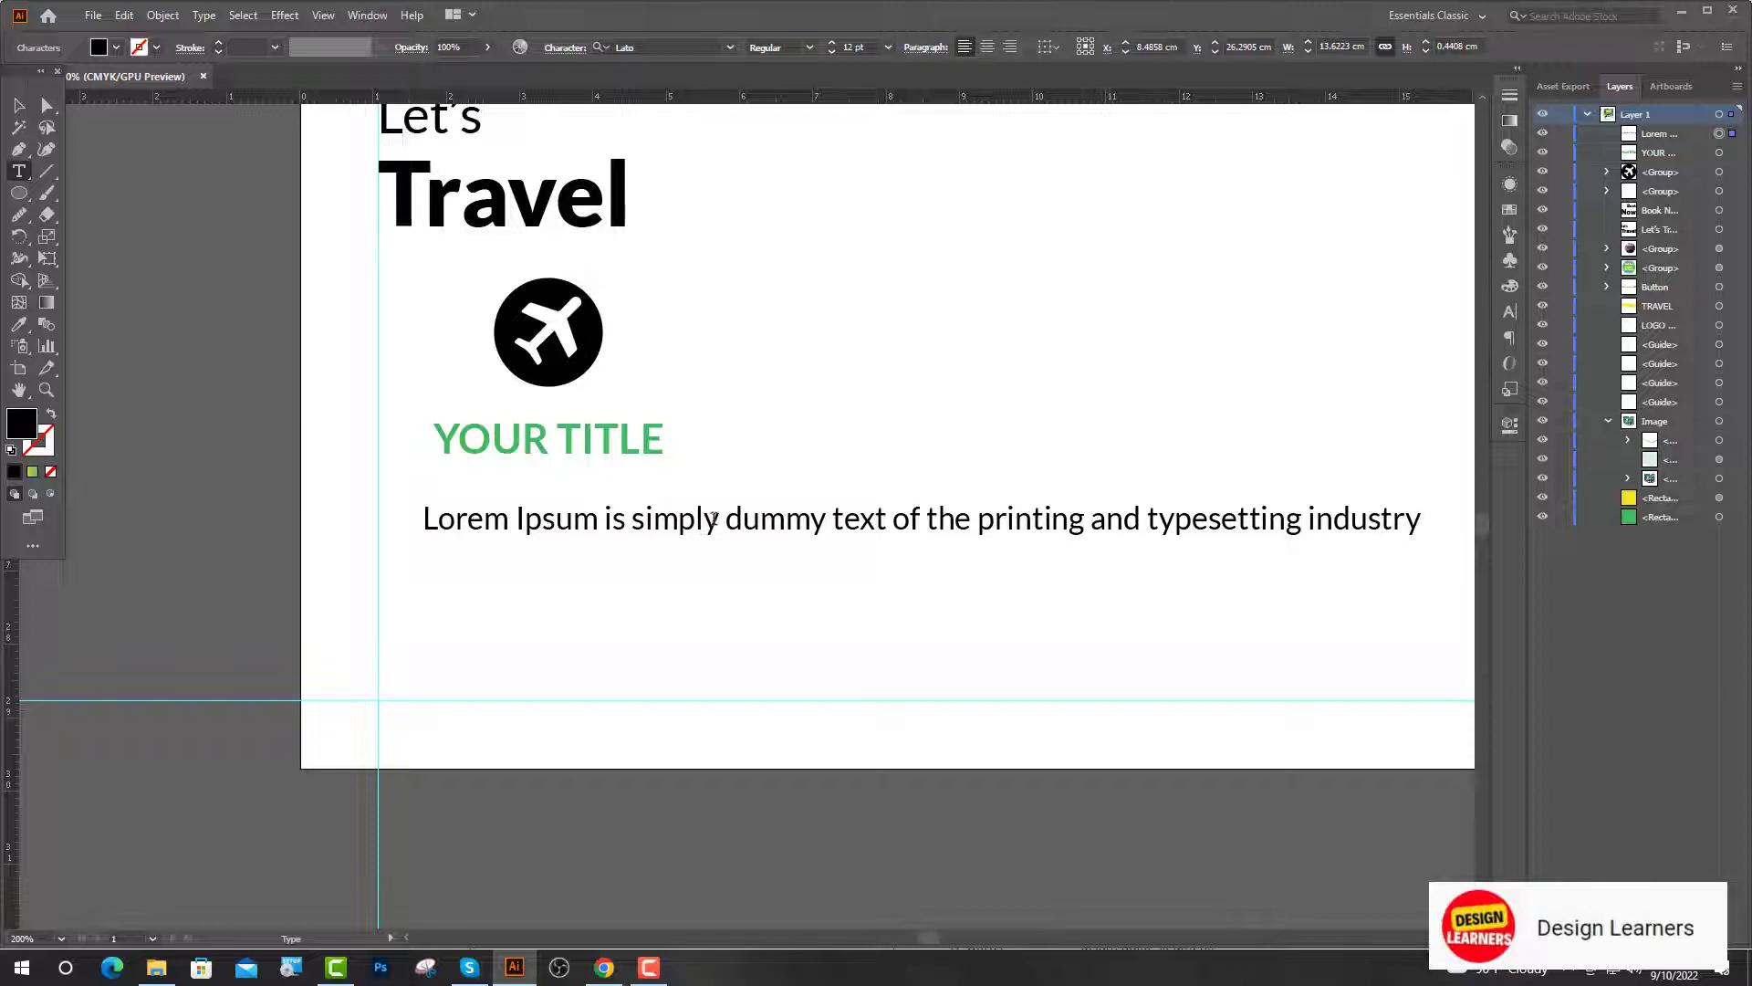
key(Return)
key(Return)
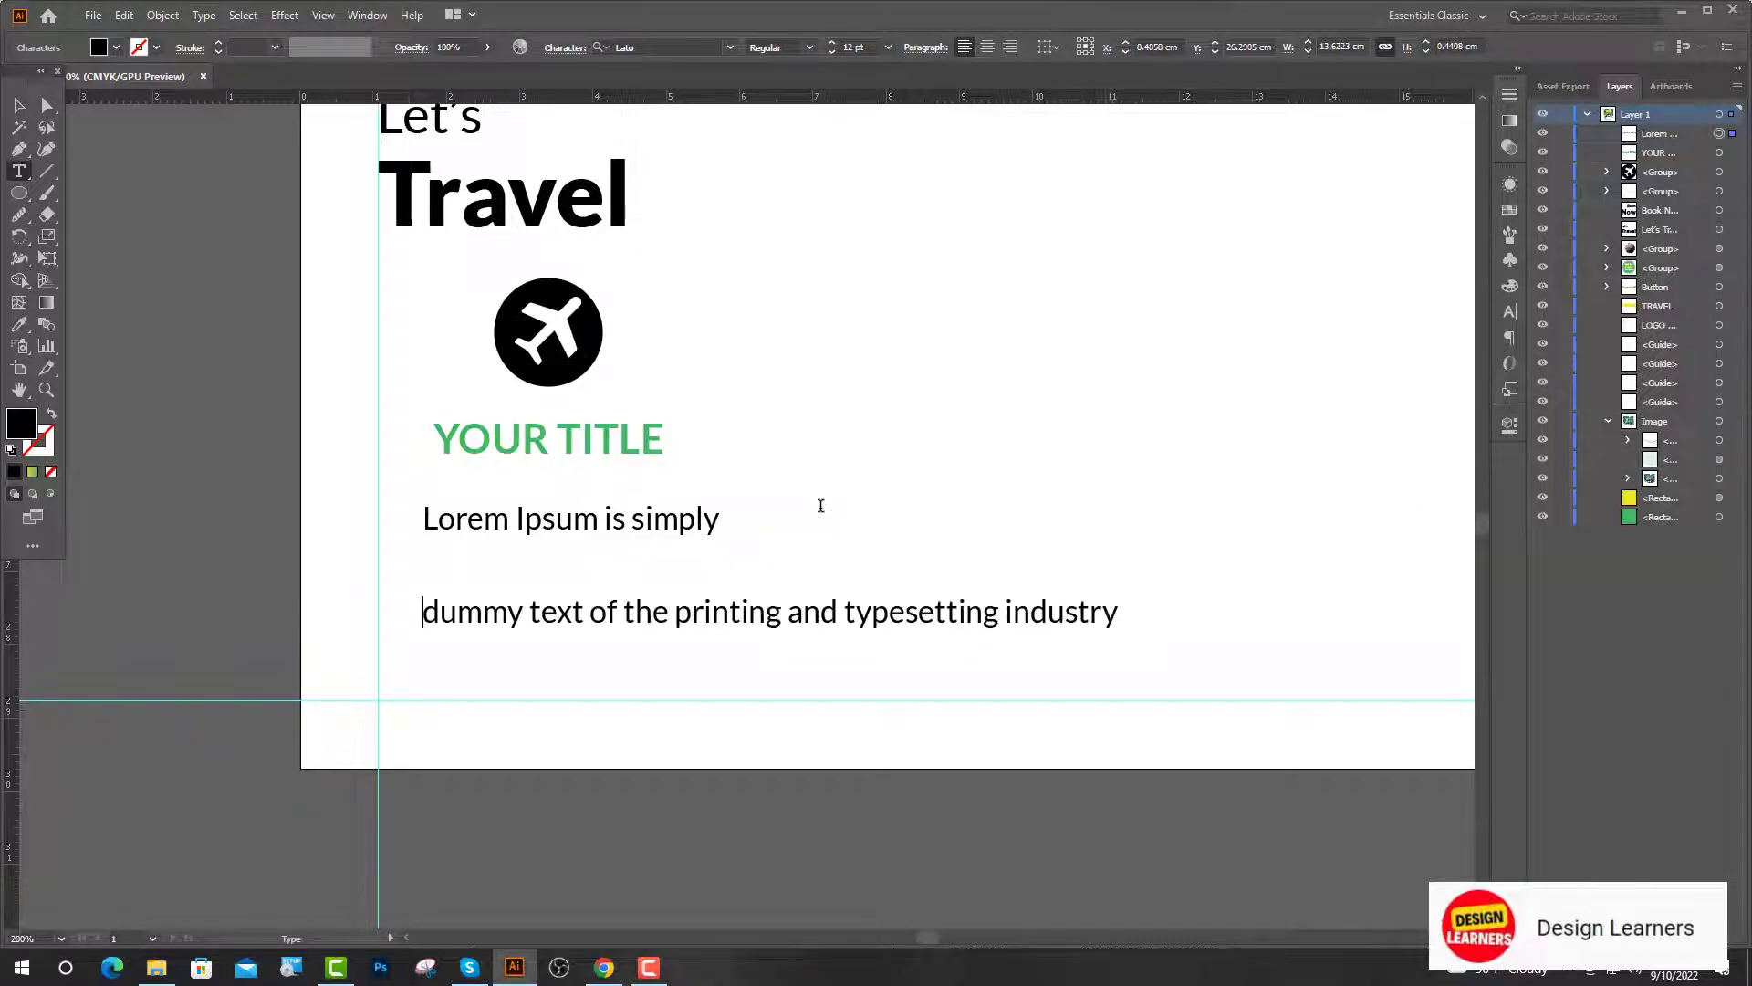
key(Return)
key(Return)
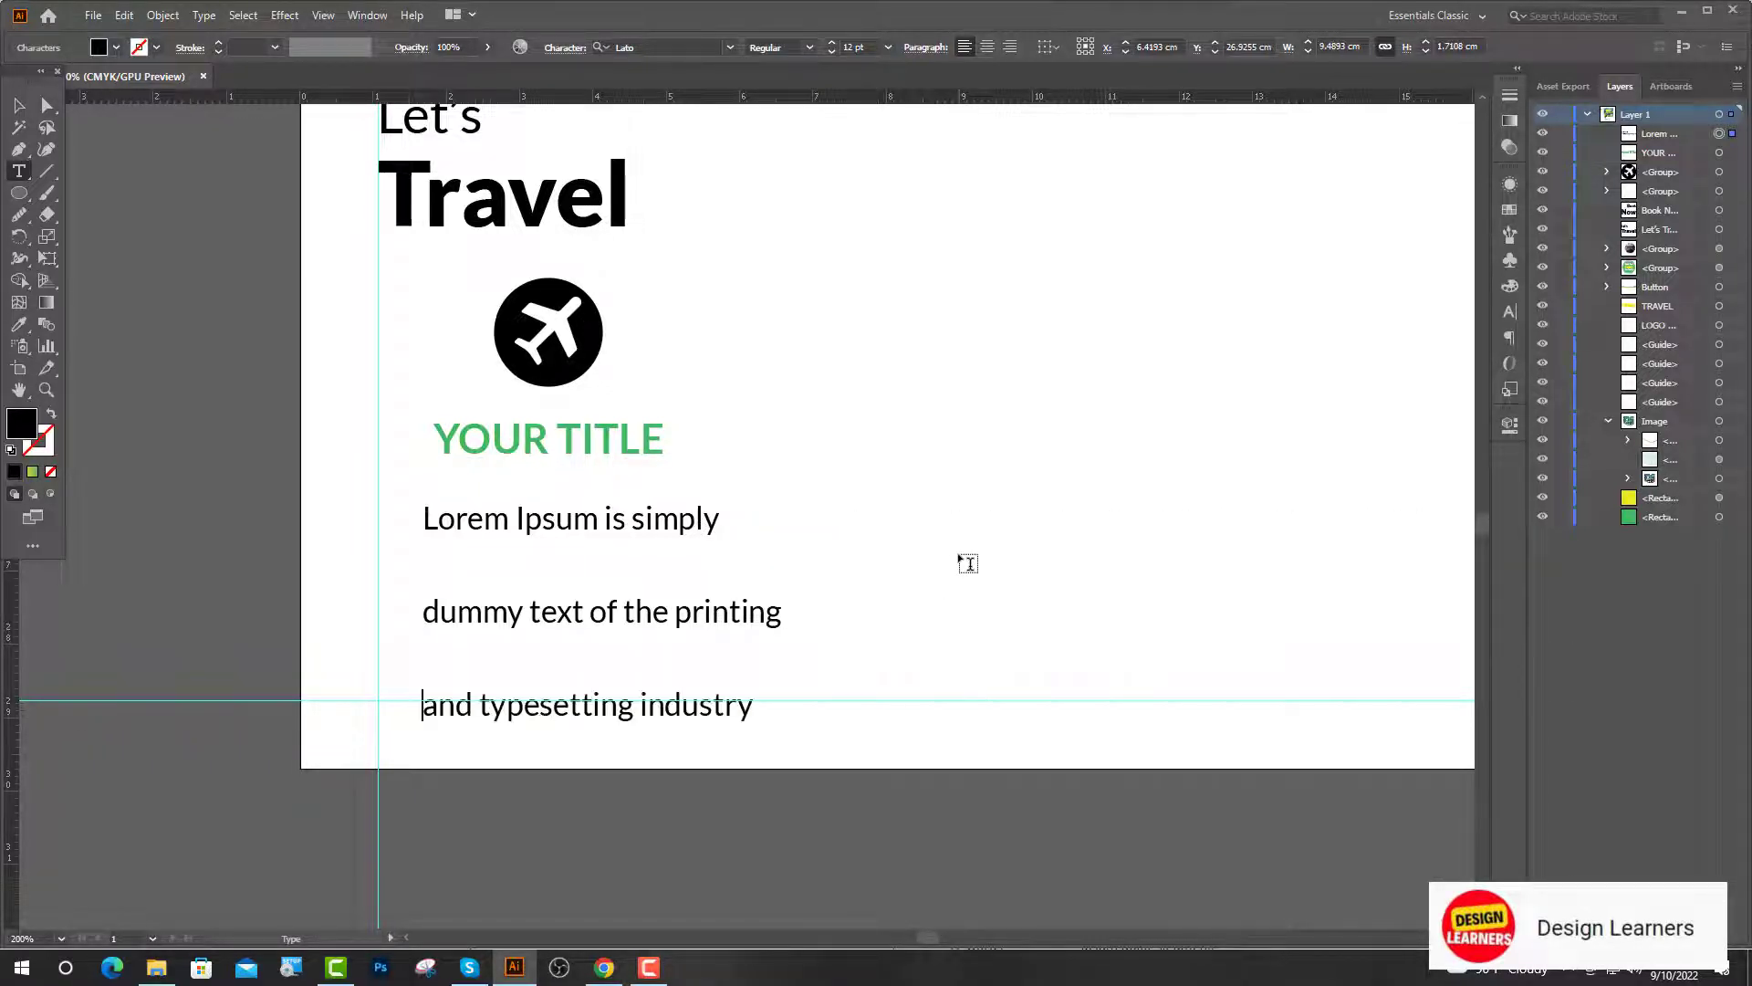
Step: Centre-align the three-line description and move it directly below "YOUR TITLE"
key(Escape)
key(ctrl+shift+c)
drag(420, 629, 563, 584)
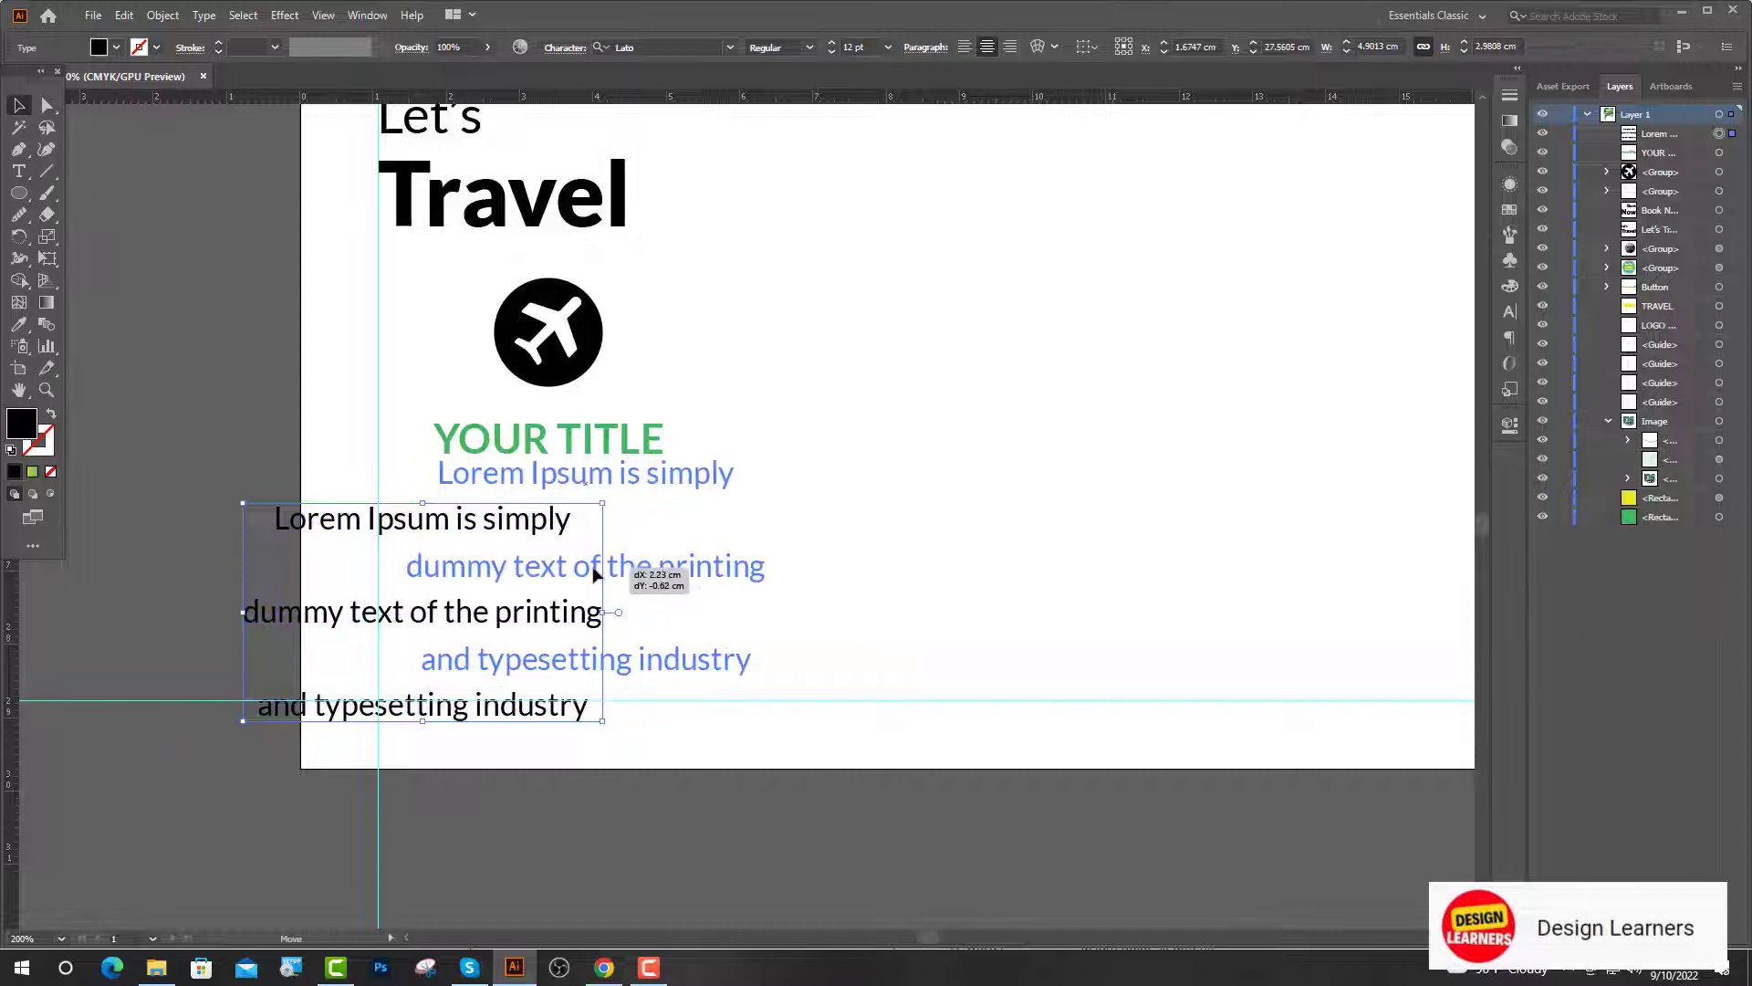
Step: Set the description's leading to 14 pt
click(1510, 235)
click(1509, 313)
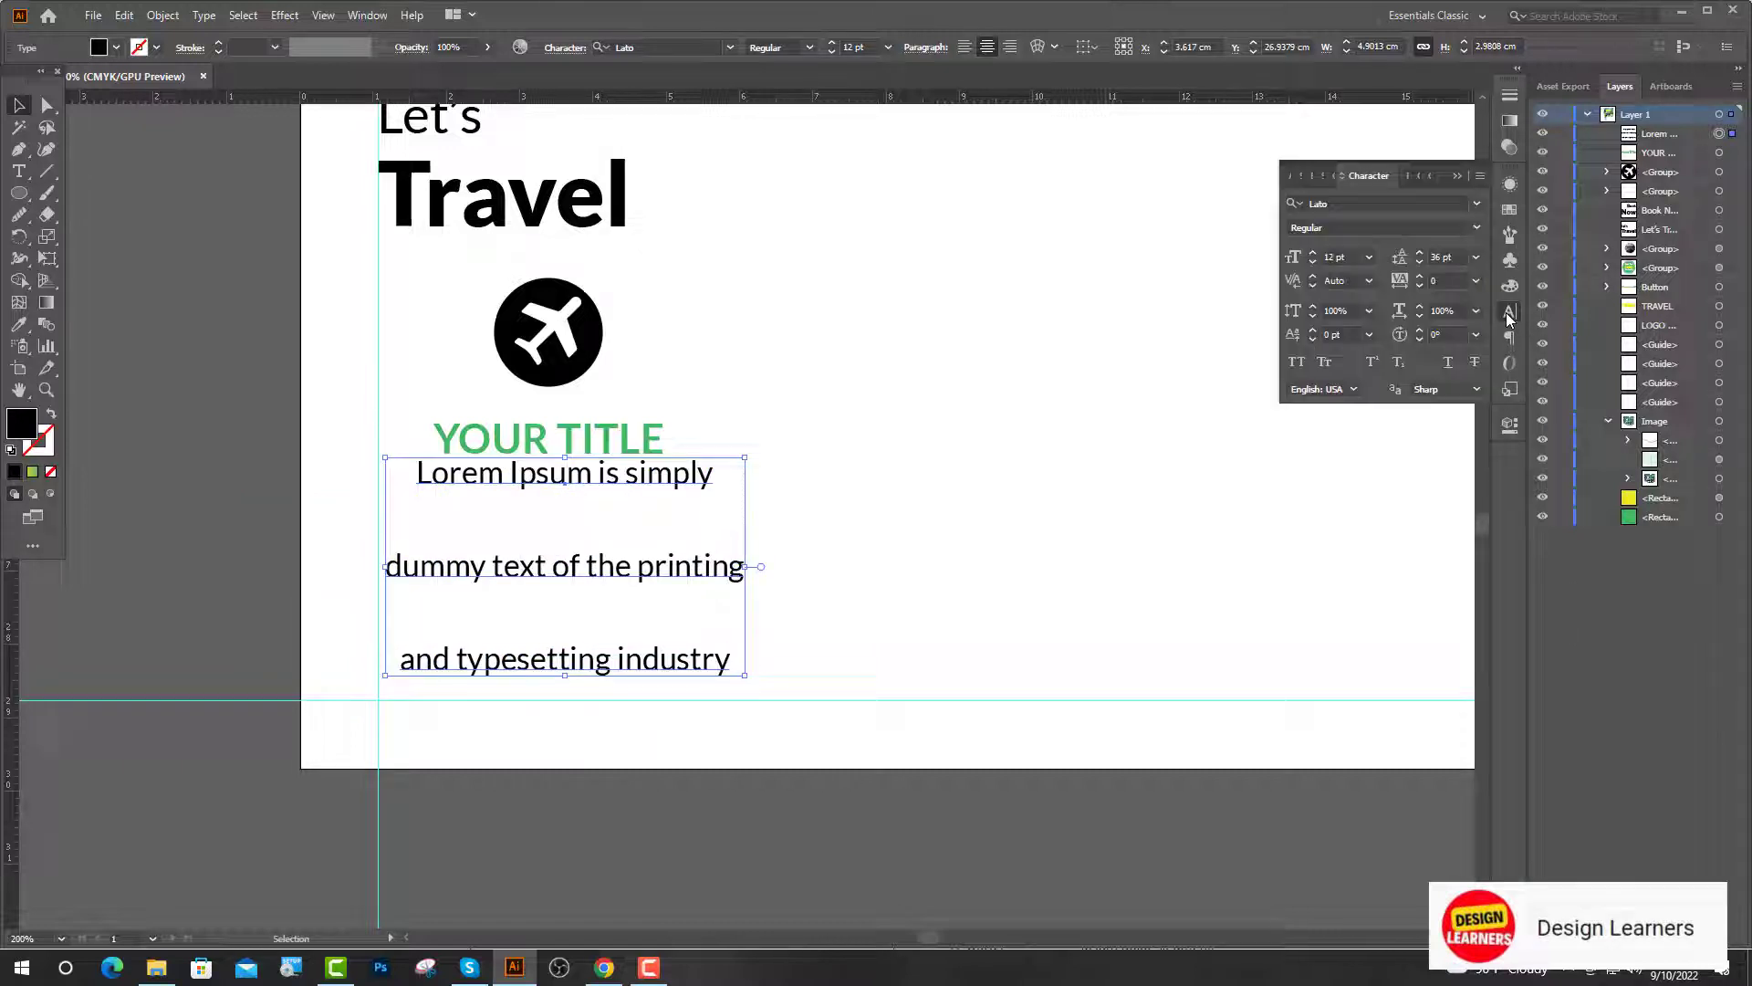
click(1474, 259)
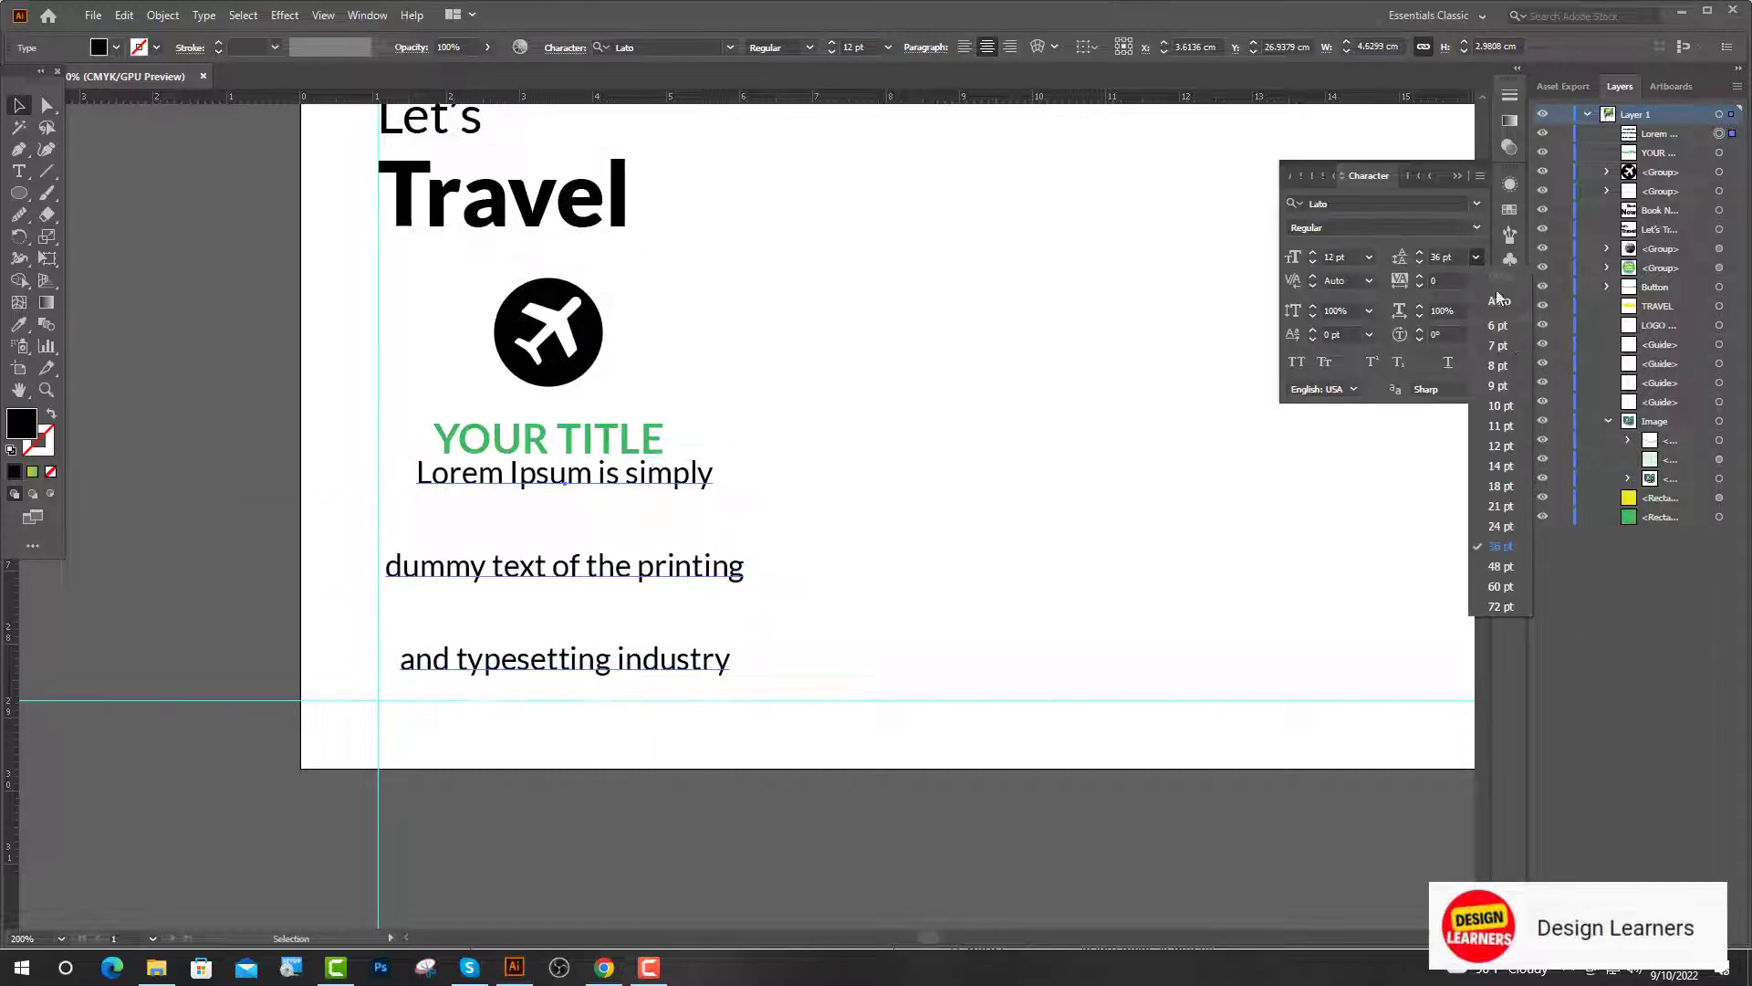
click(1494, 466)
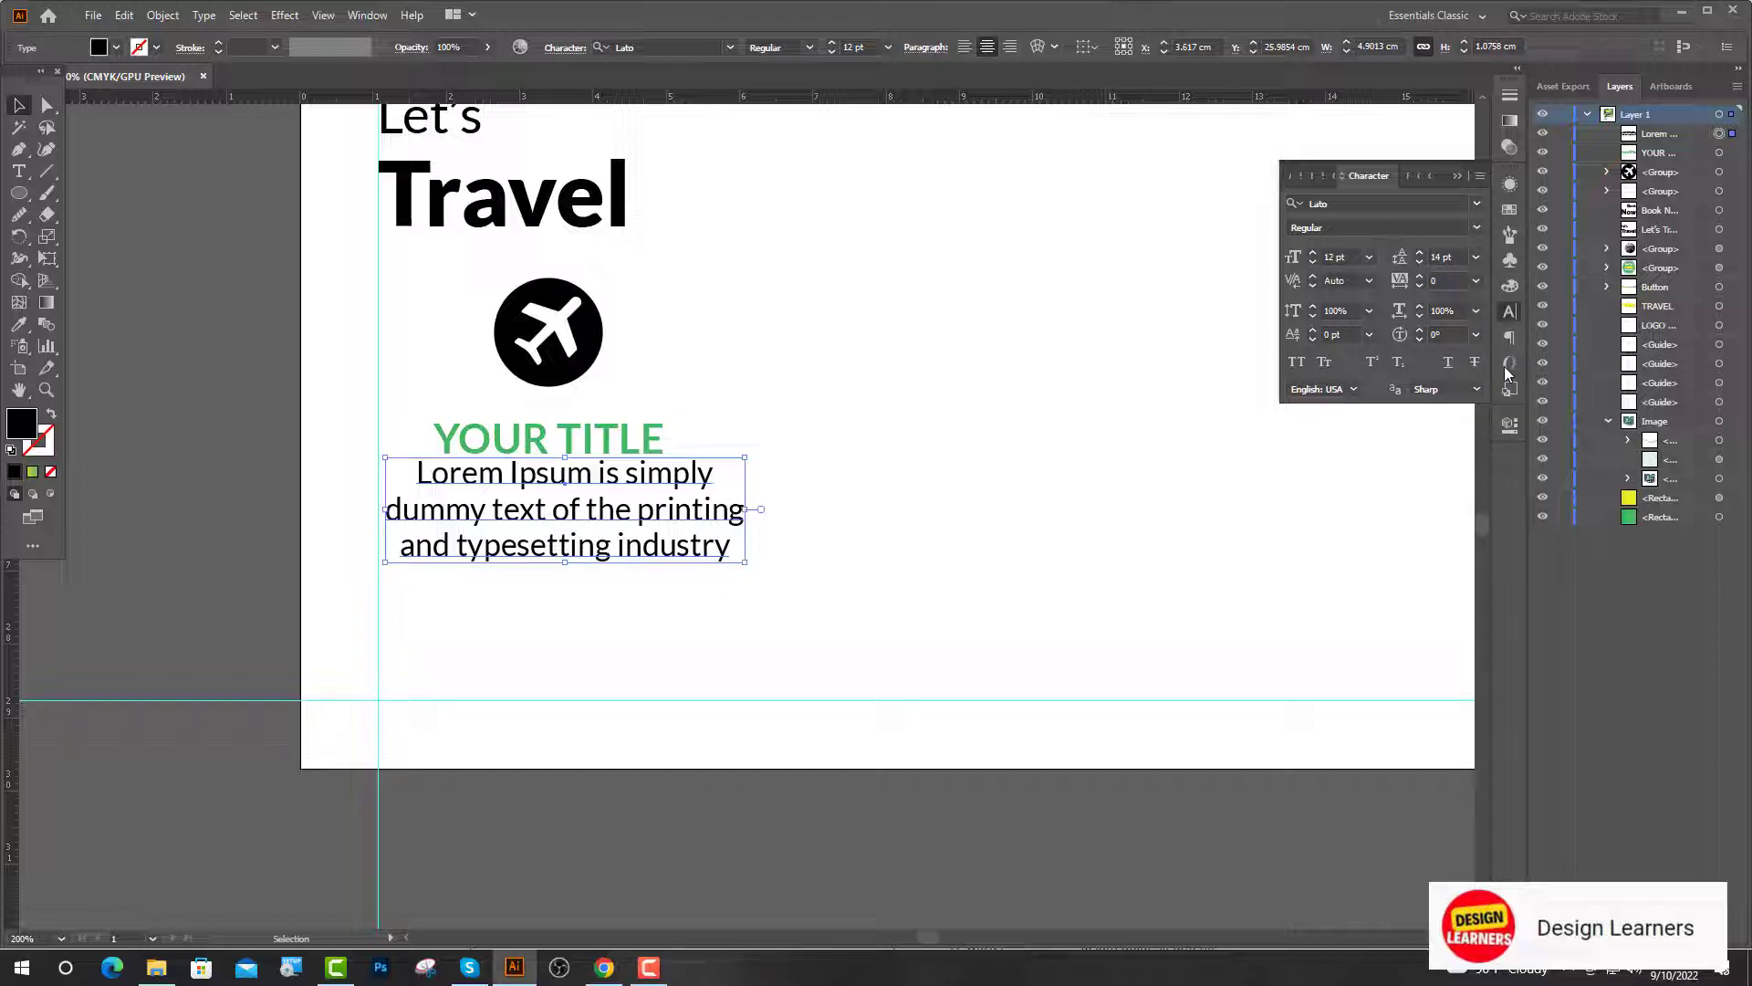
Step: Fill the description with dark grey #282626 and align it centrally under "YOUR TITLE"
double_click(30, 431)
click(588, 638)
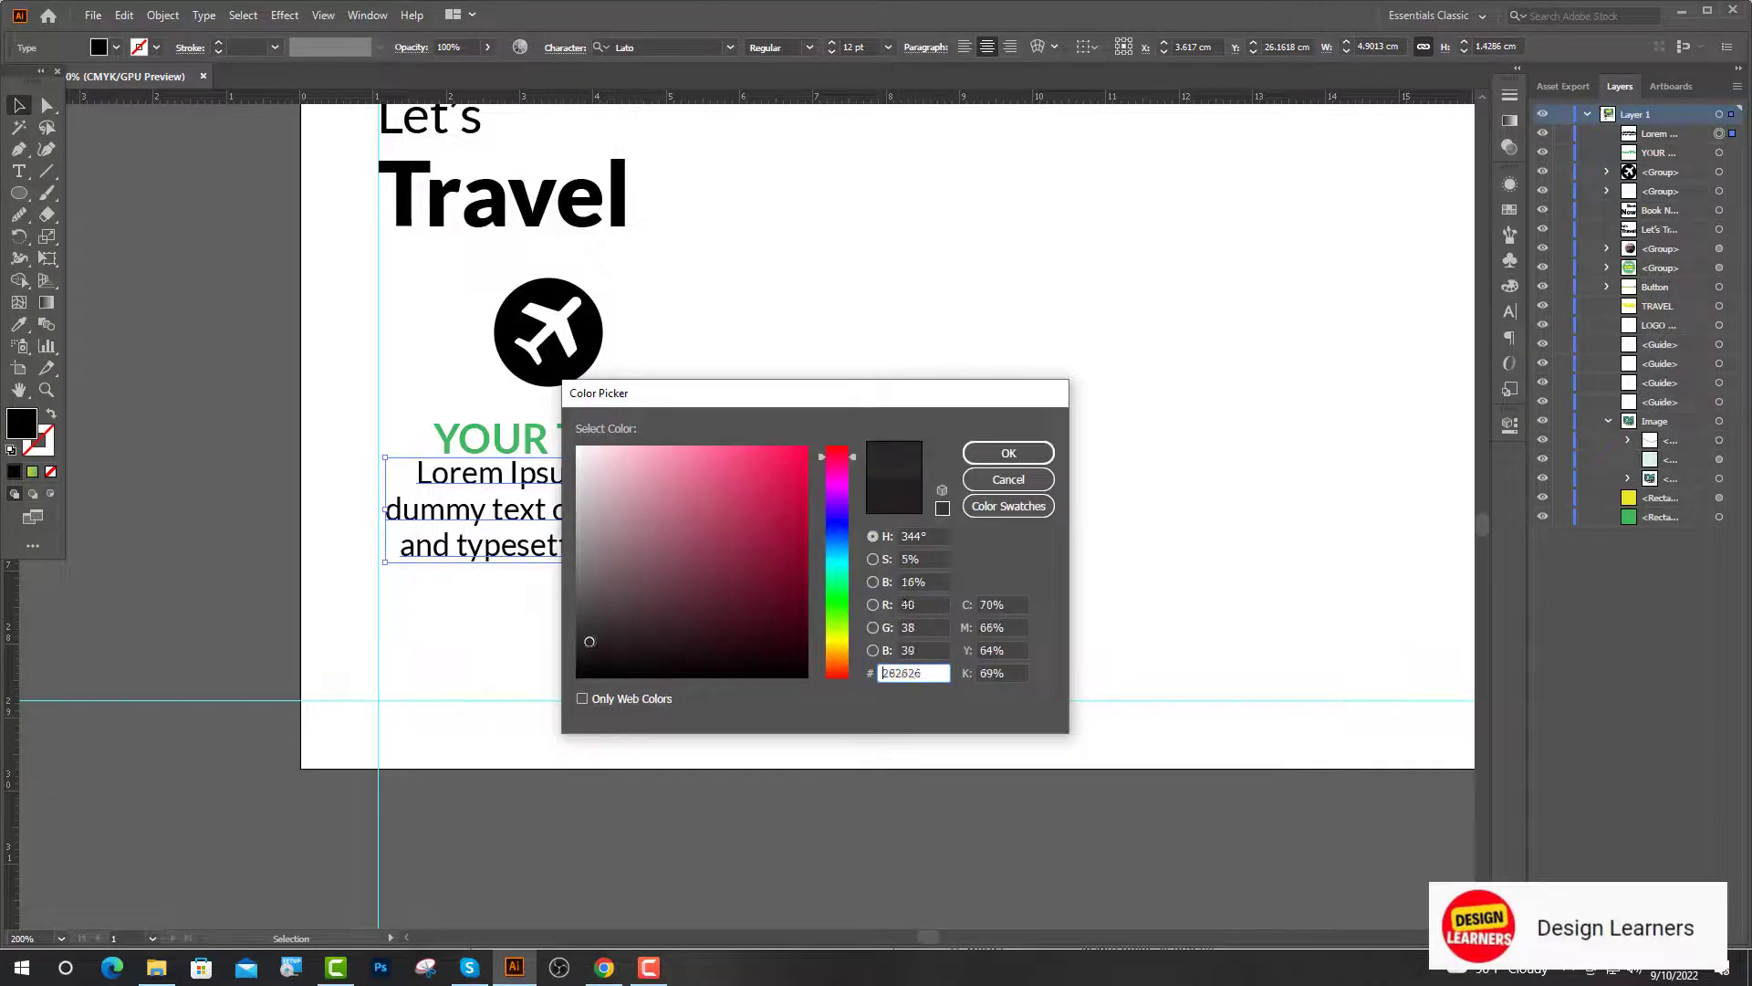
key(Return)
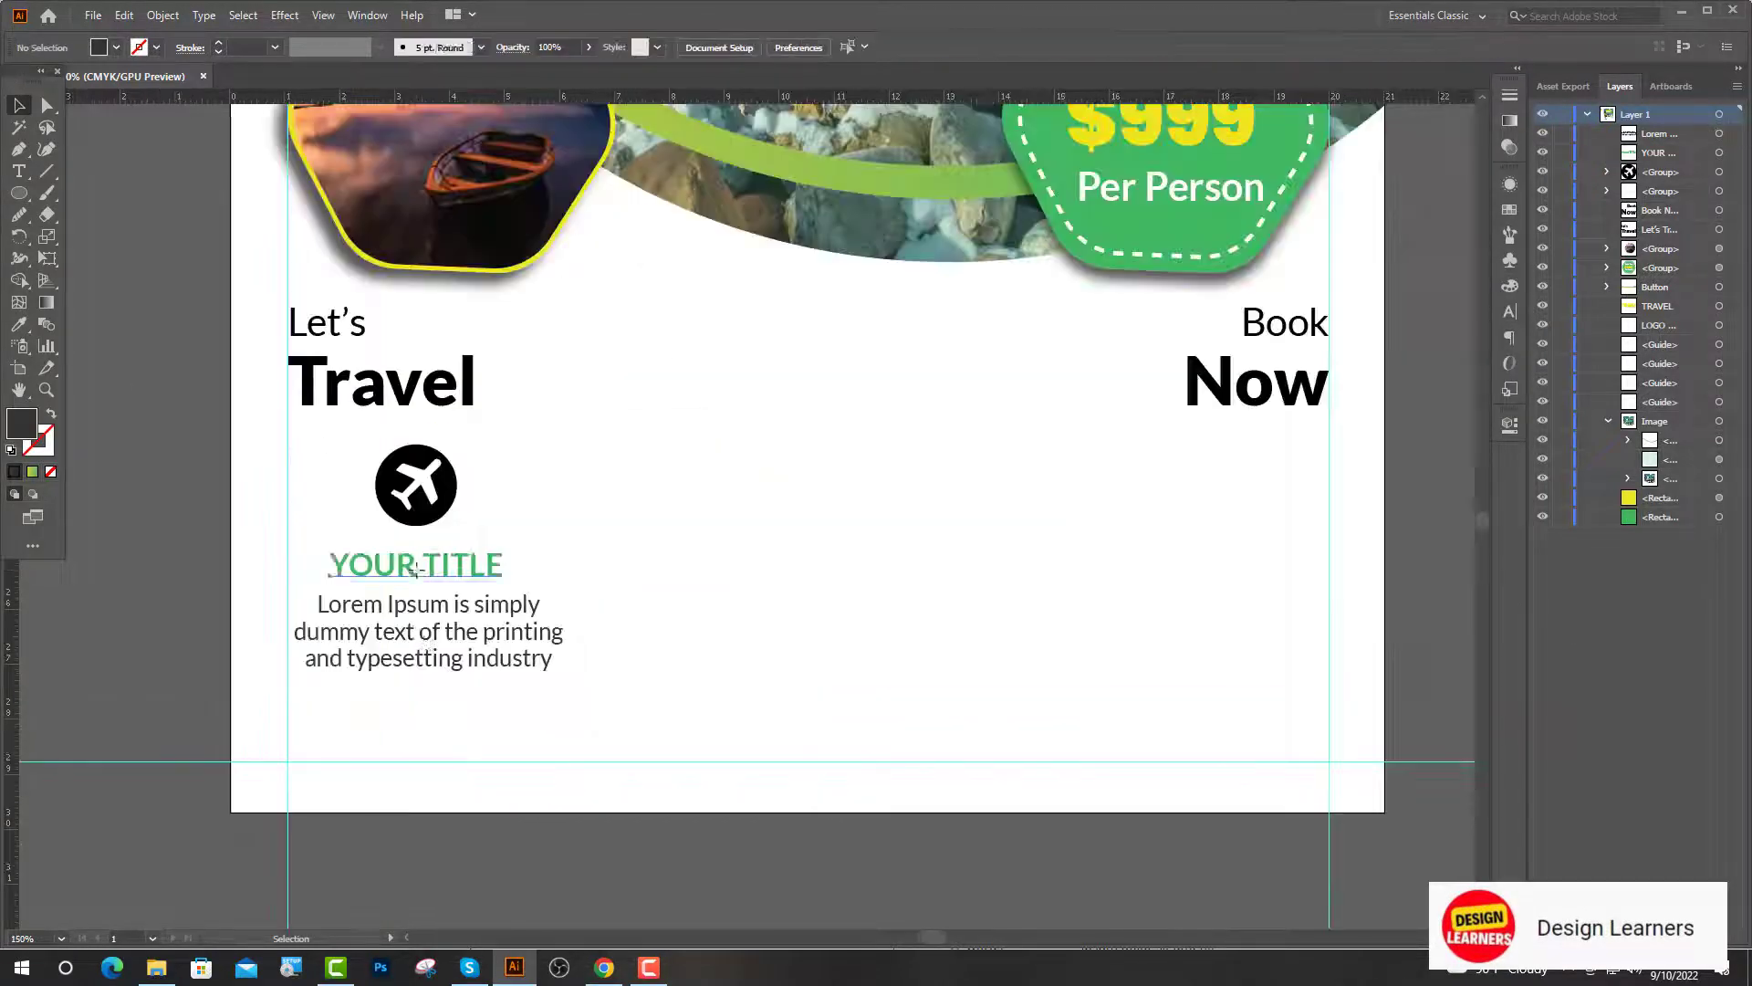
click(417, 566)
shift+click(417, 632)
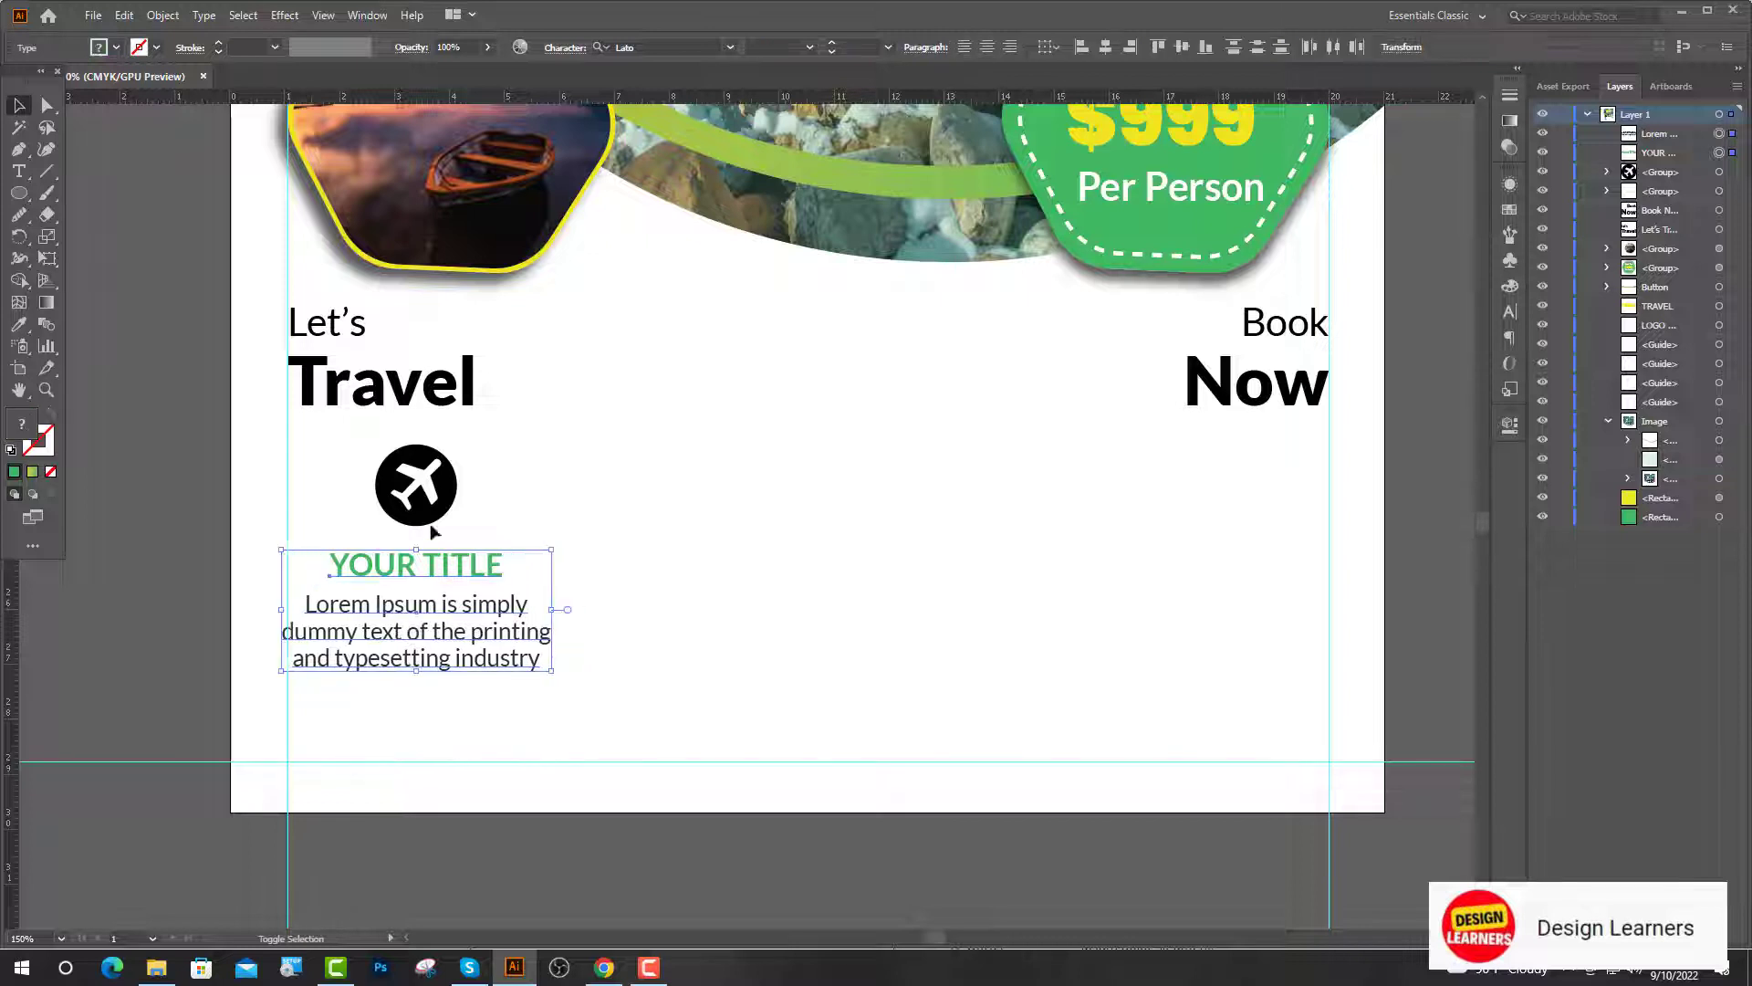
Step: Duplicate the icon, title and description block twice to the right, spacing the three blocks evenly between the margin guides
shift+click(417, 486)
key(ctrl+minus)
drag(435, 524, 814, 553)
drag(580, 544, 578, 526)
key(ctrl+d)
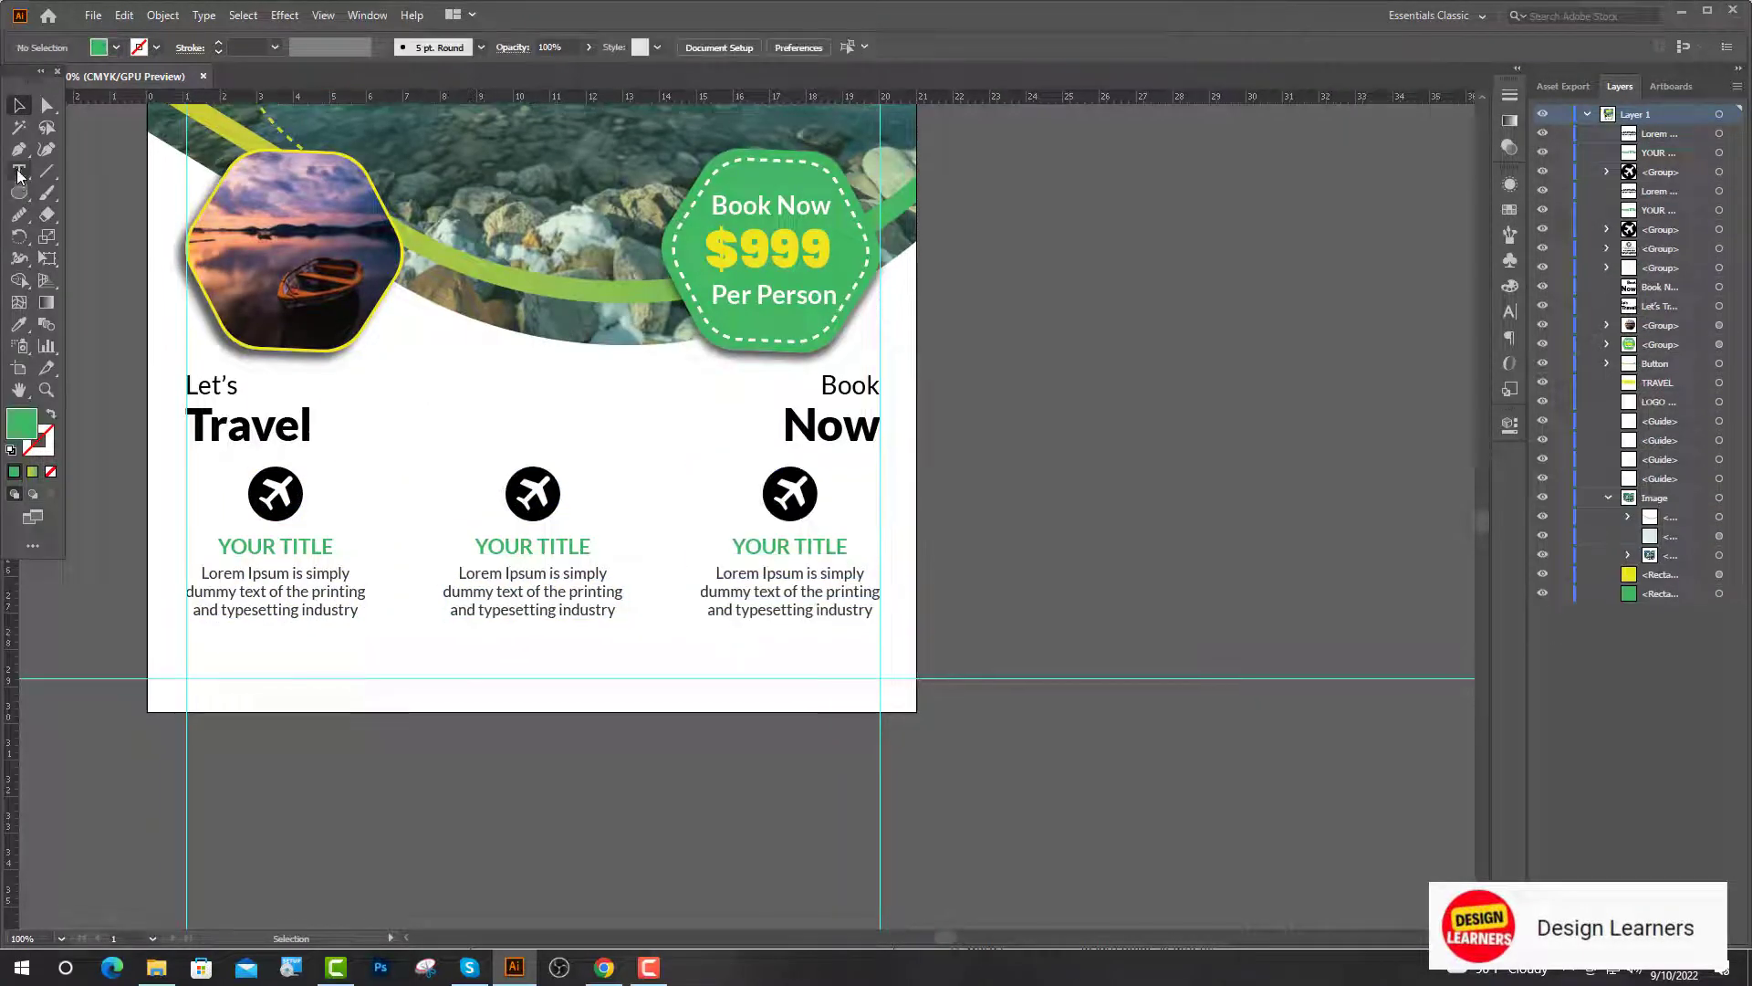
Step: Select the airplane glyph inside the middle block's icon for text editing
click(19, 173)
scroll(526, 505, up, 3)
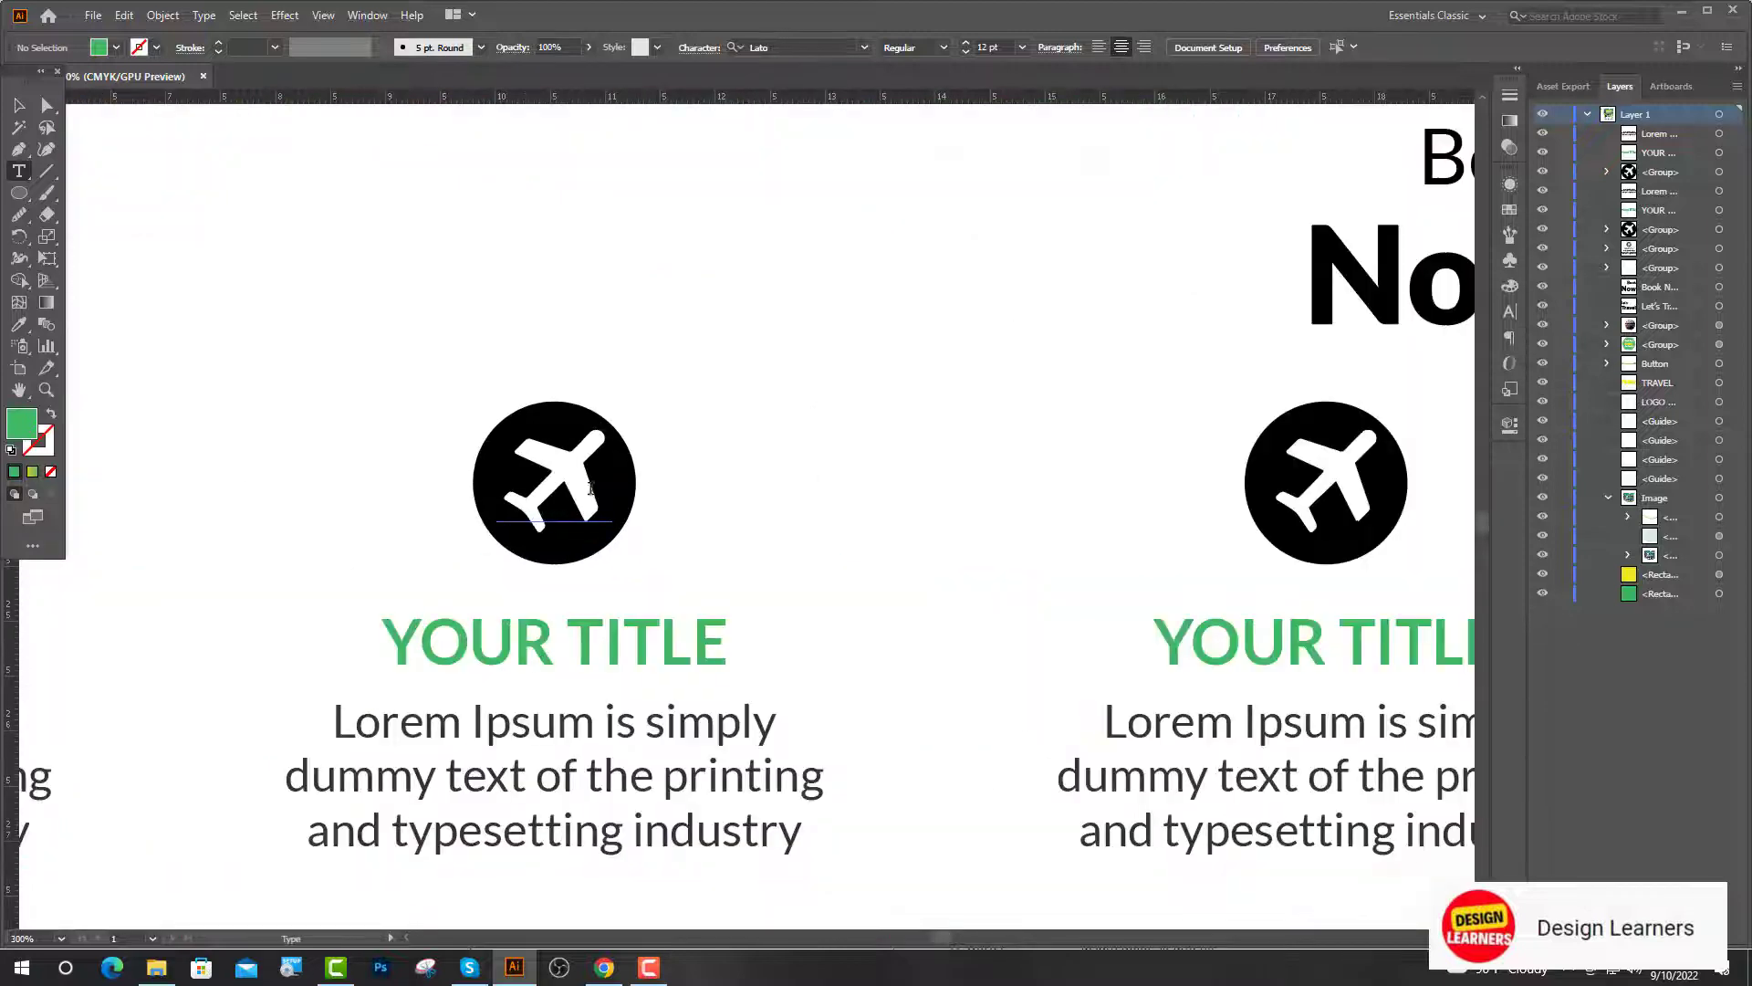
double_click(546, 494)
Step: Search IcoFont in the browser for "LOC", copy the location-pin glyph and paste it over the middle block's airplane in Illustrator
click(603, 969)
click(743, 27)
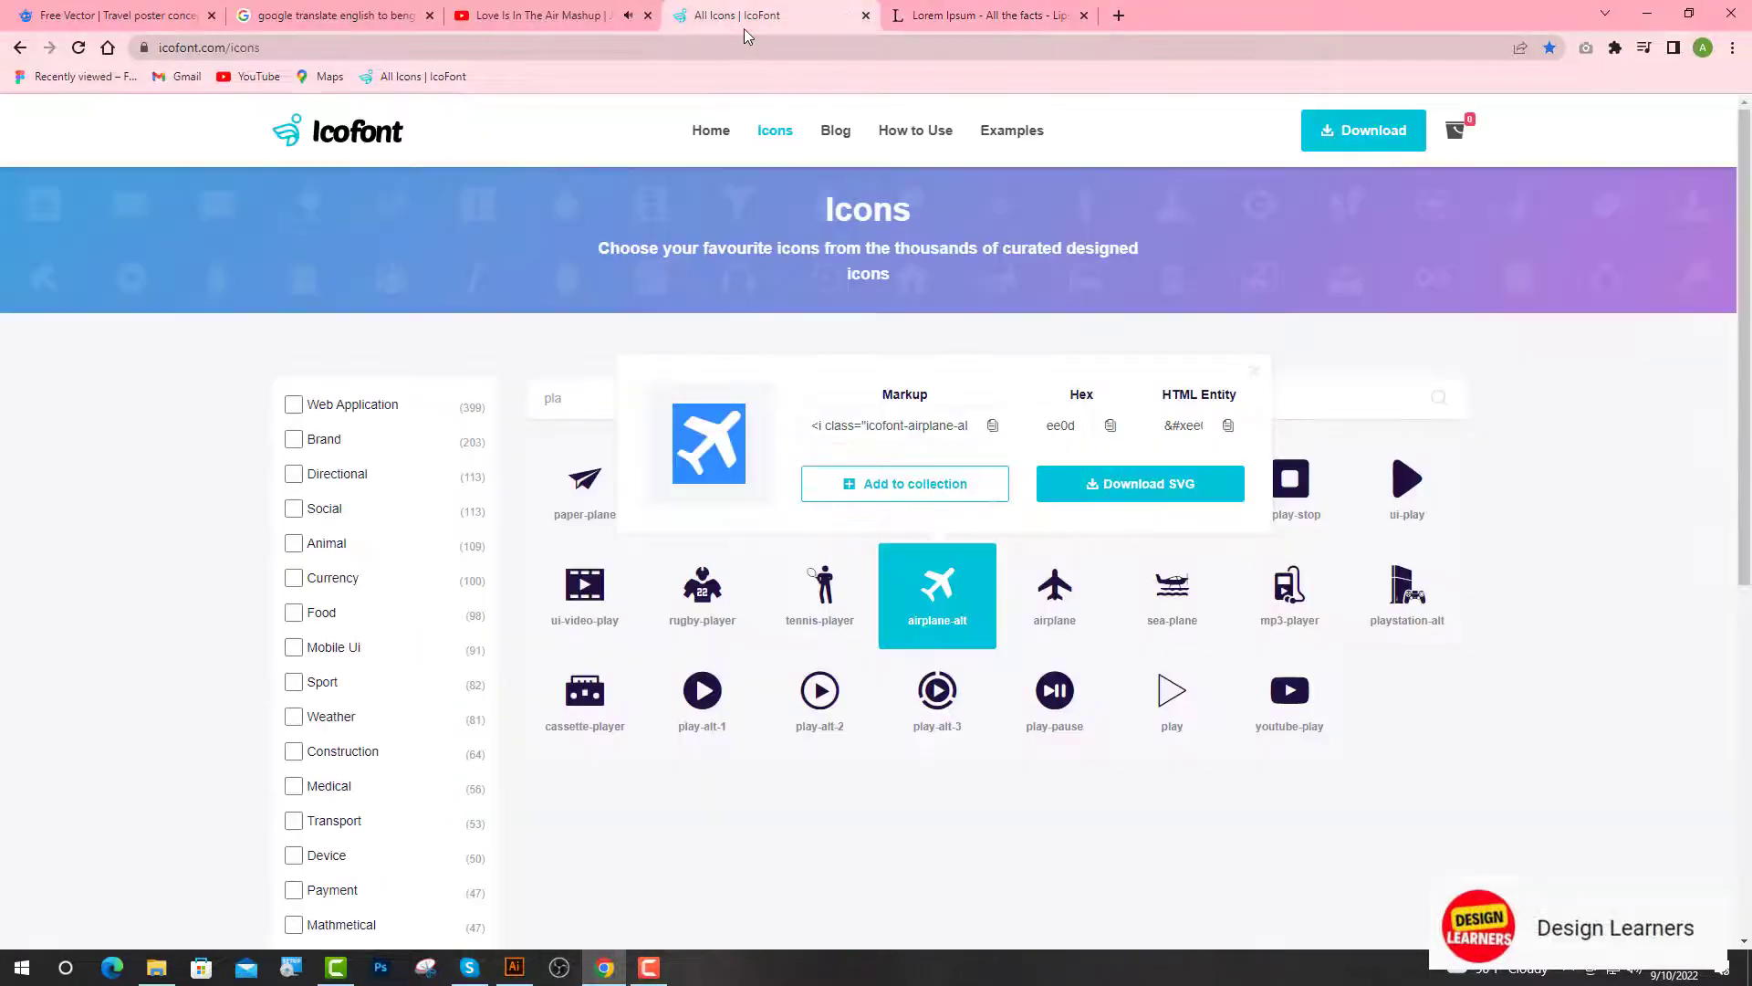
click(1254, 372)
drag(573, 399, 530, 399)
text(LOC)
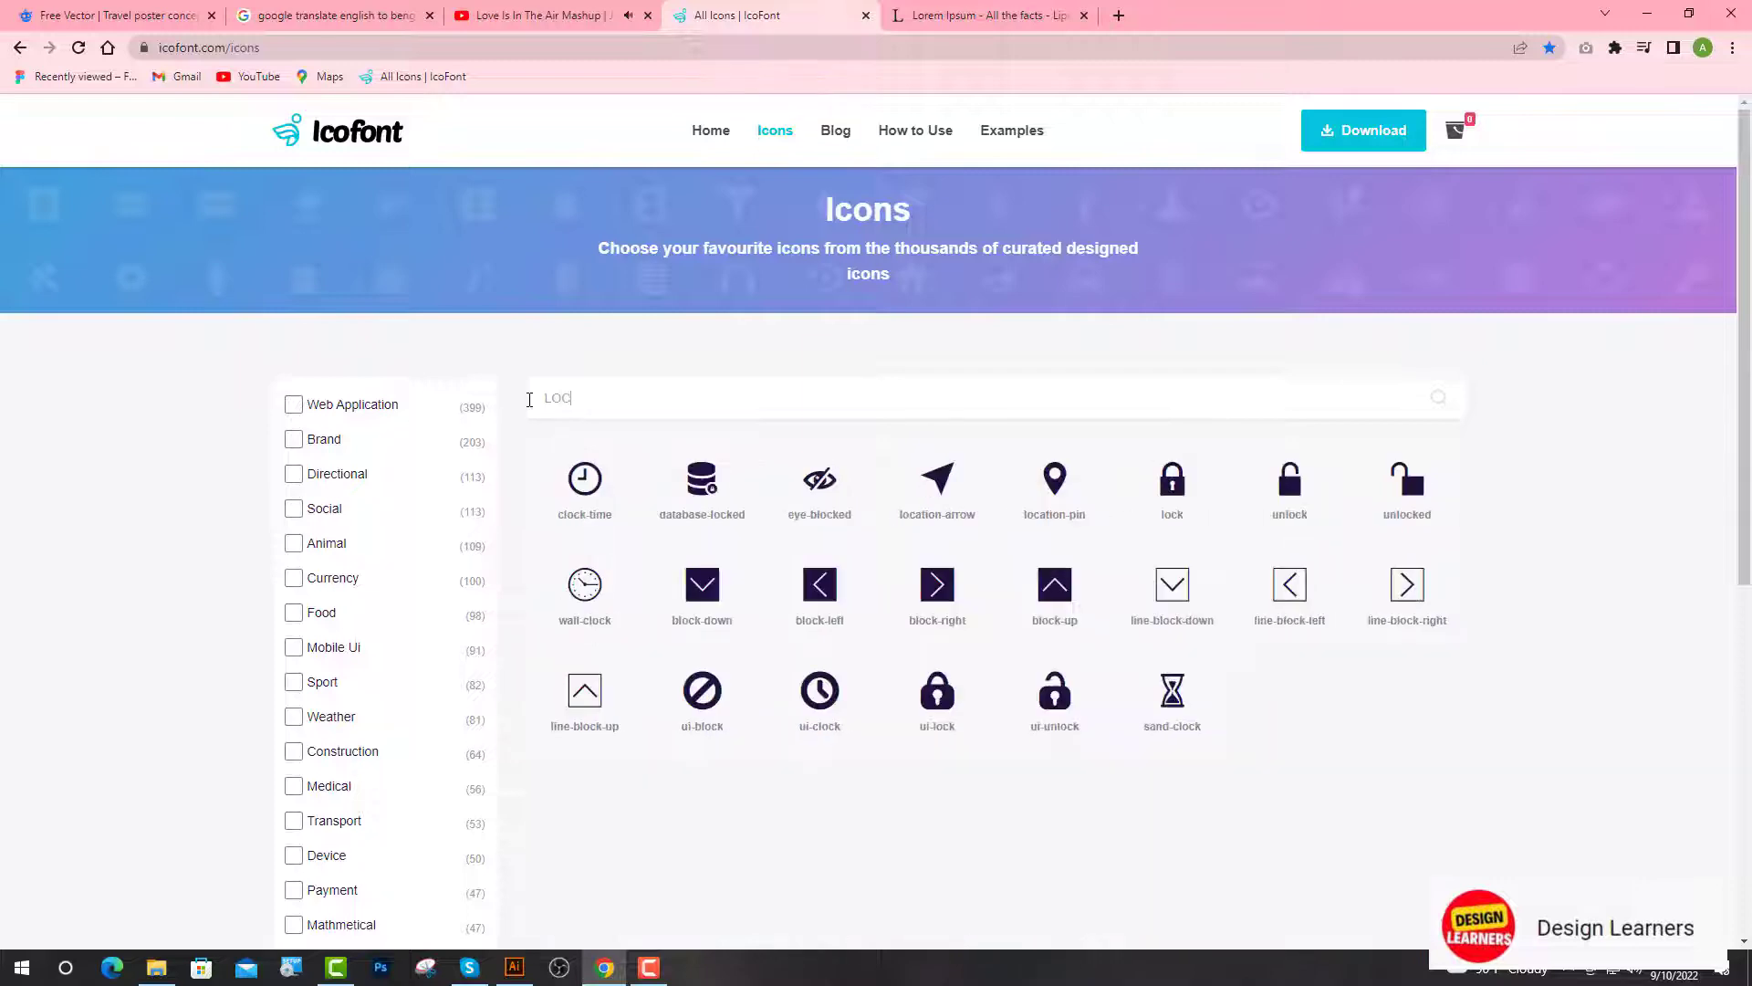
click(1056, 491)
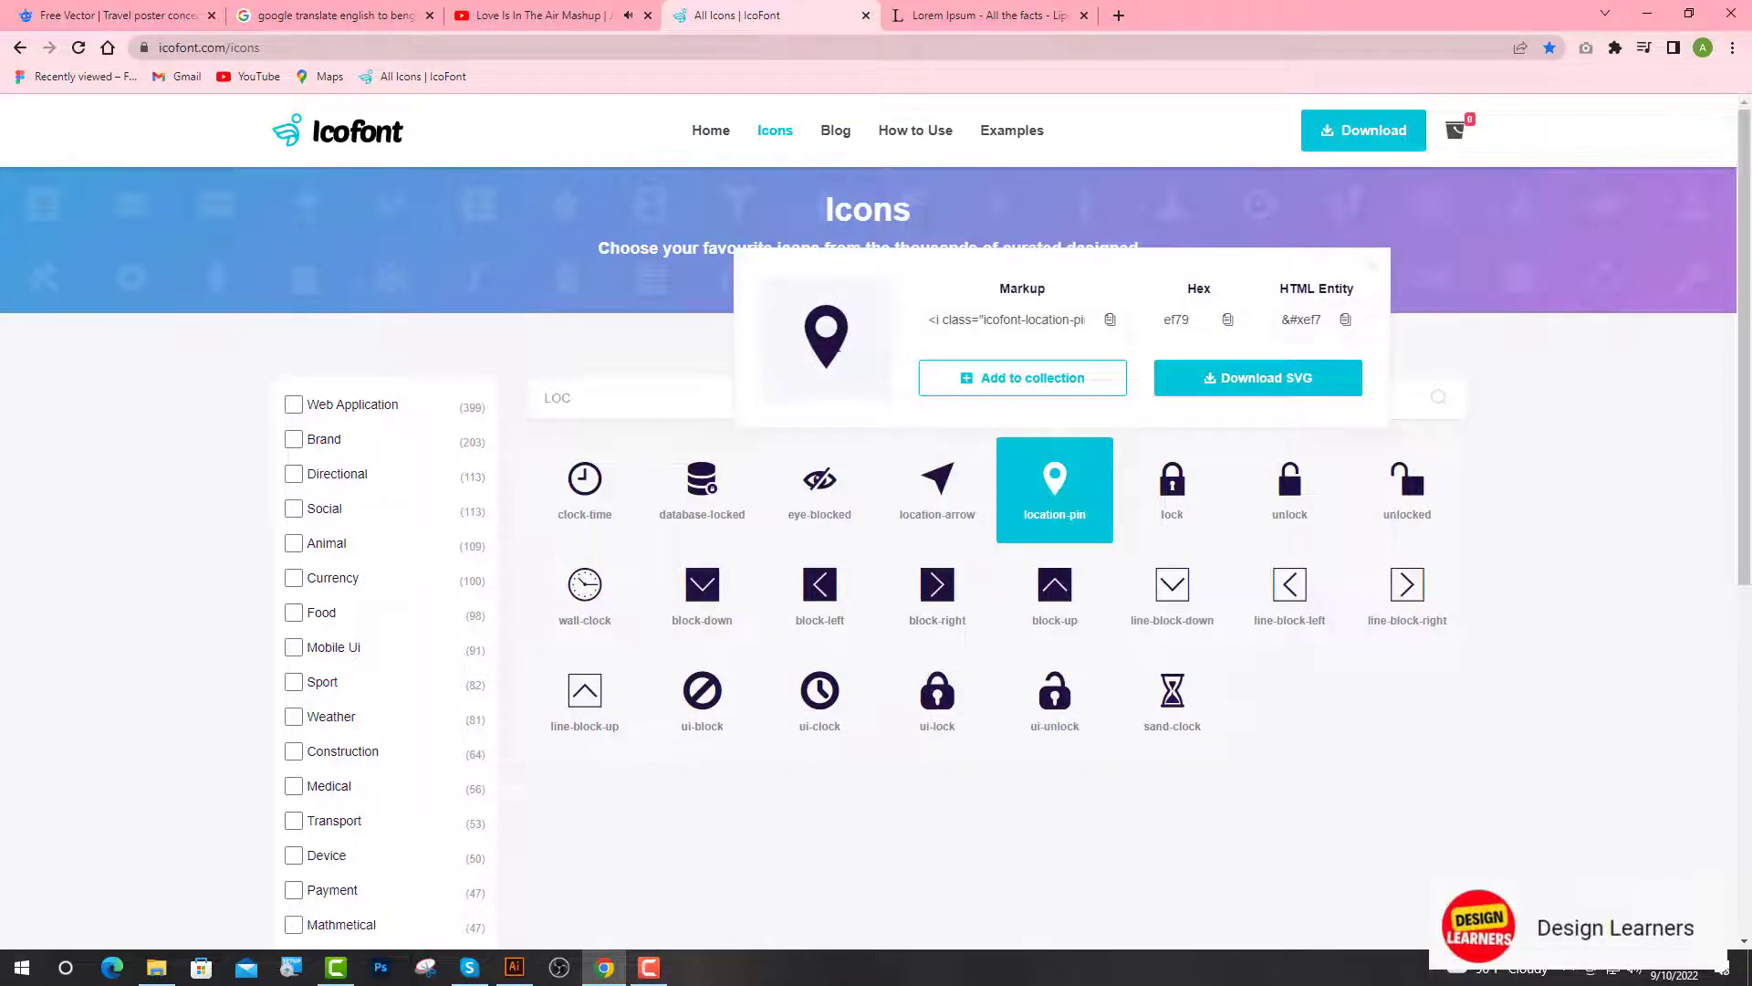
drag(838, 350, 776, 371)
key(ctrl+c)
click(514, 967)
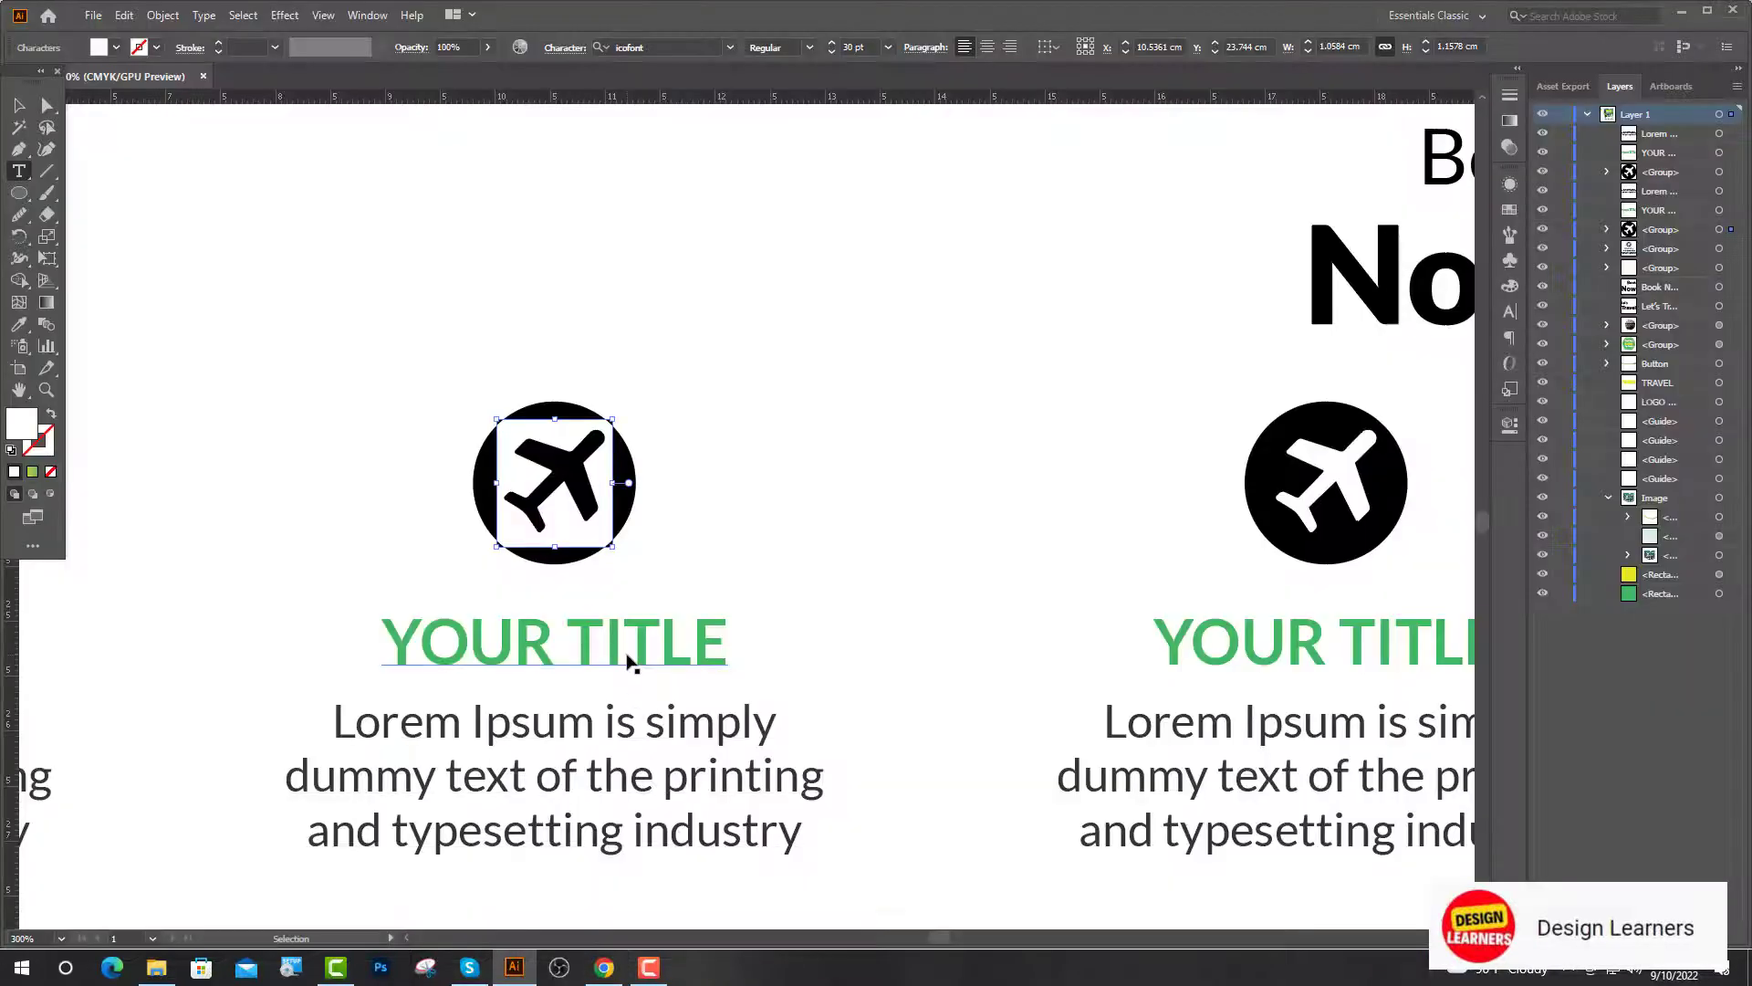
key(ctrl+v)
Step: Replace the third block's airplane in Illustrator with IcoFont's camera glyph, found in the browser by searching for "came"
key(ctrl+minus)
scroll(408, 515, down, 1)
scroll(771, 422, up, 2)
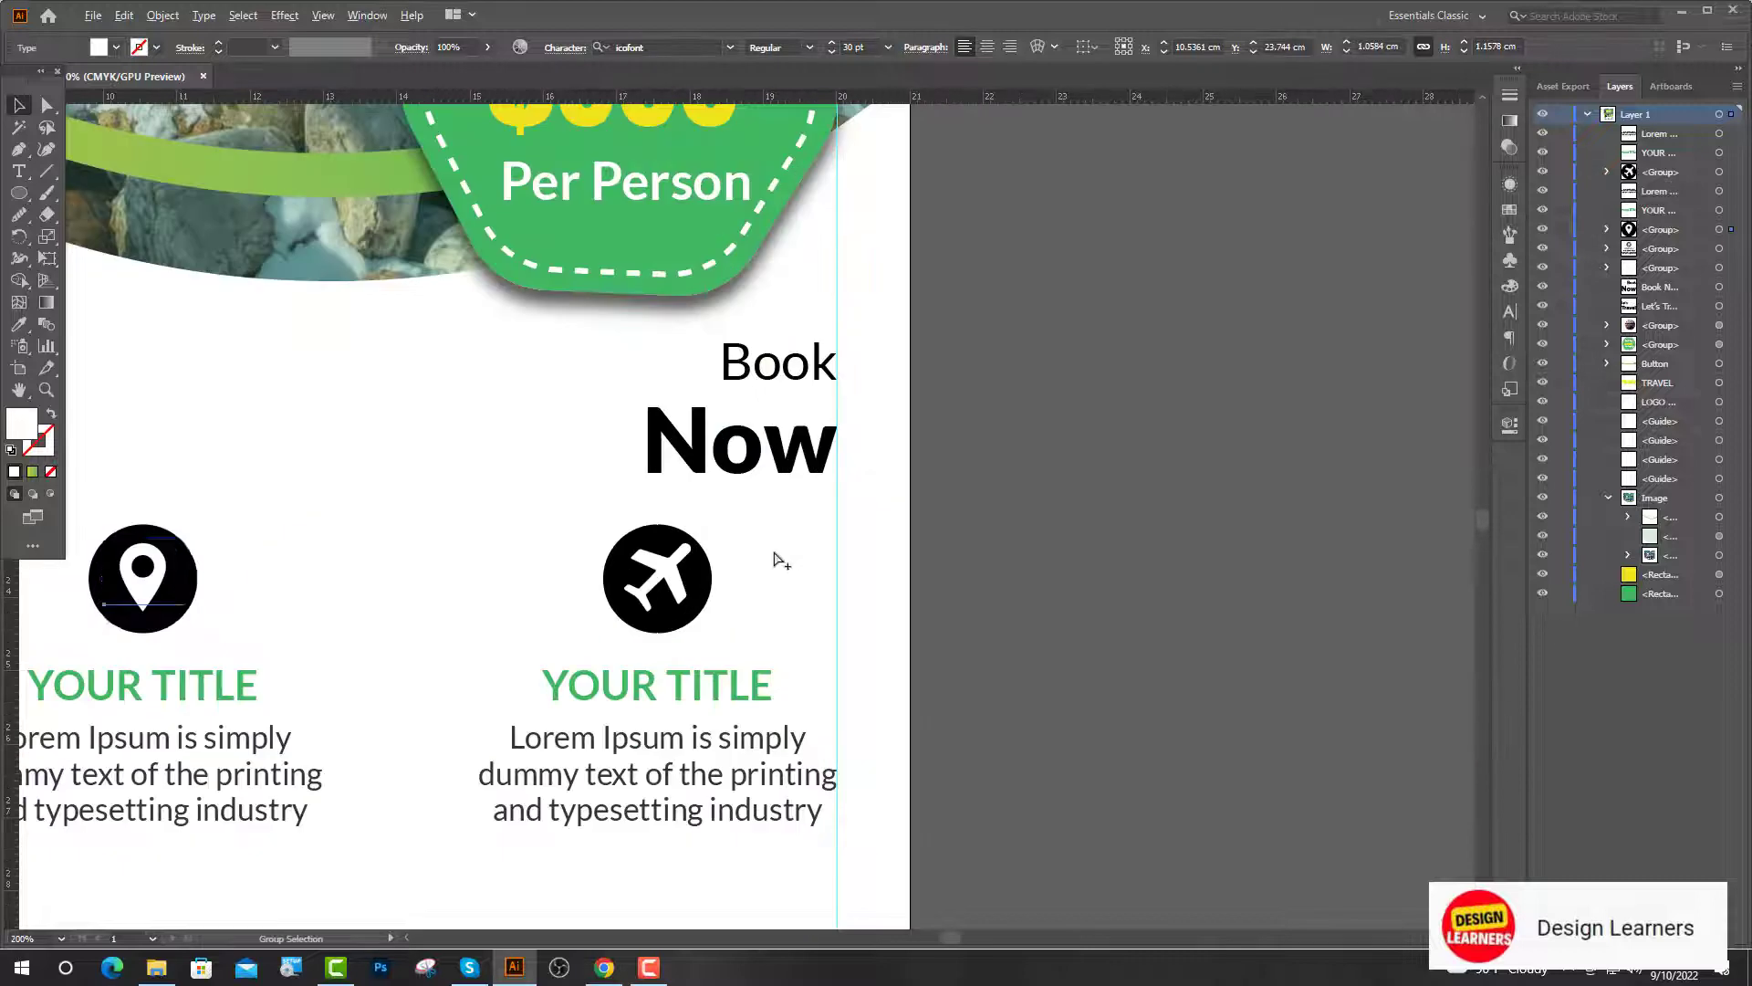
click(20, 172)
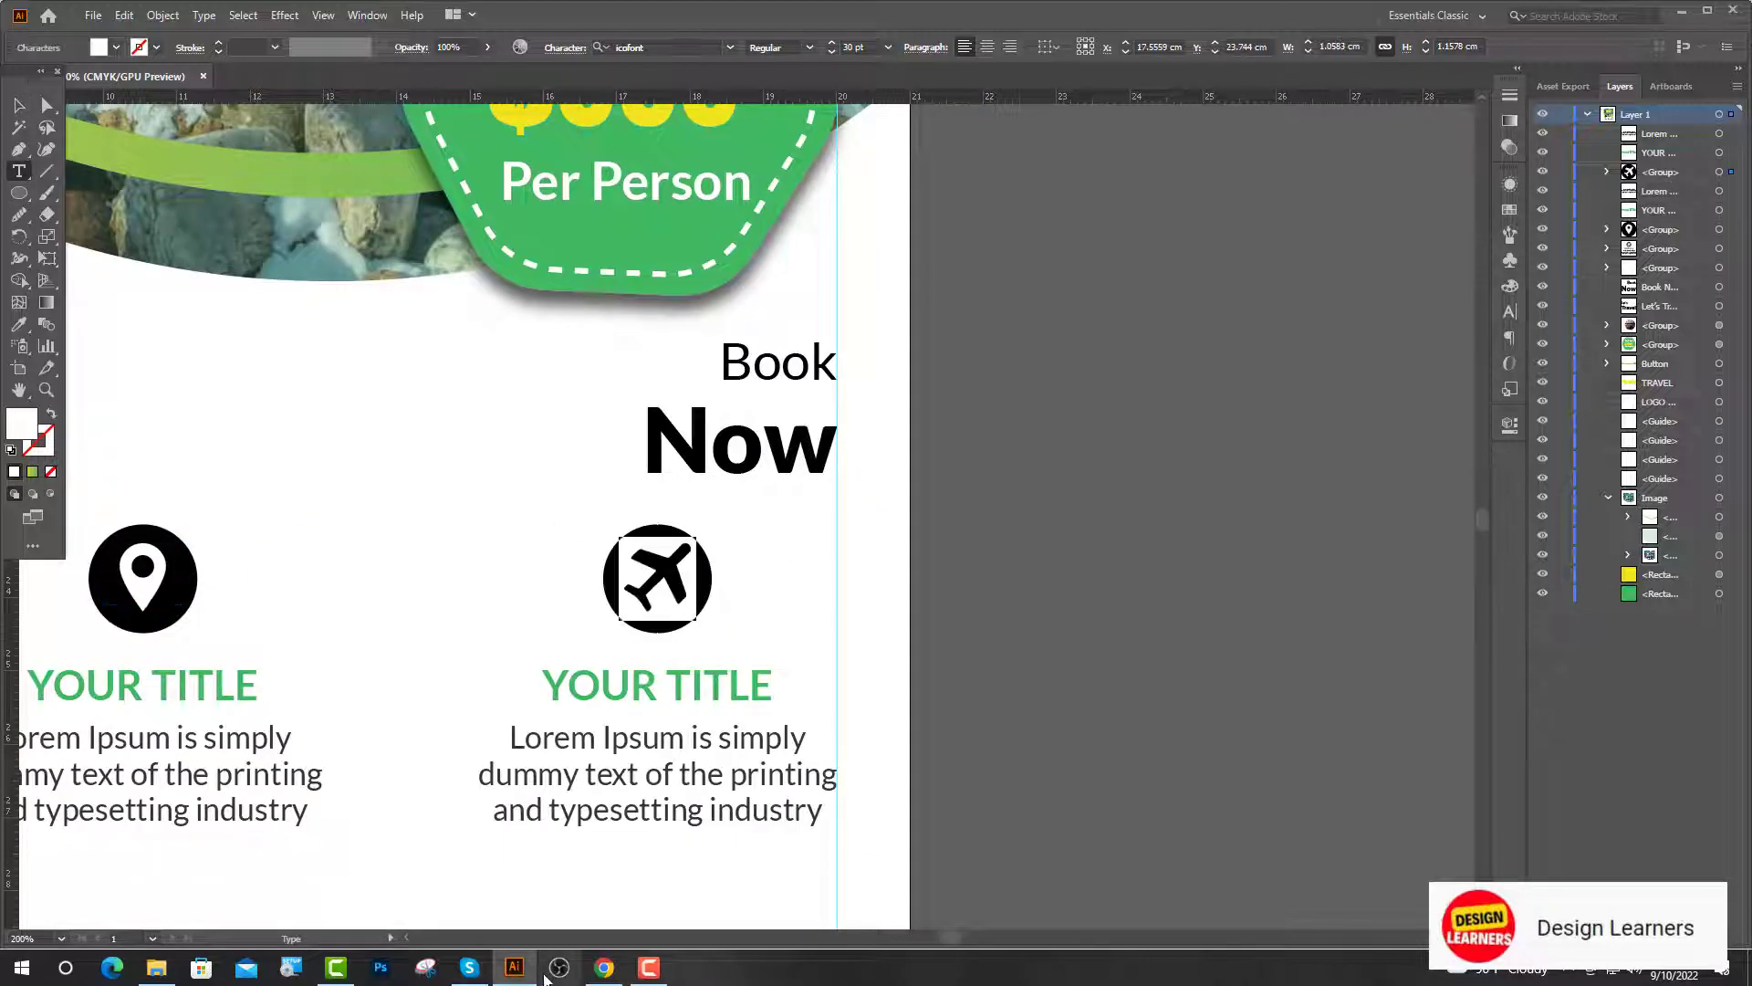
click(604, 968)
click(730, 399)
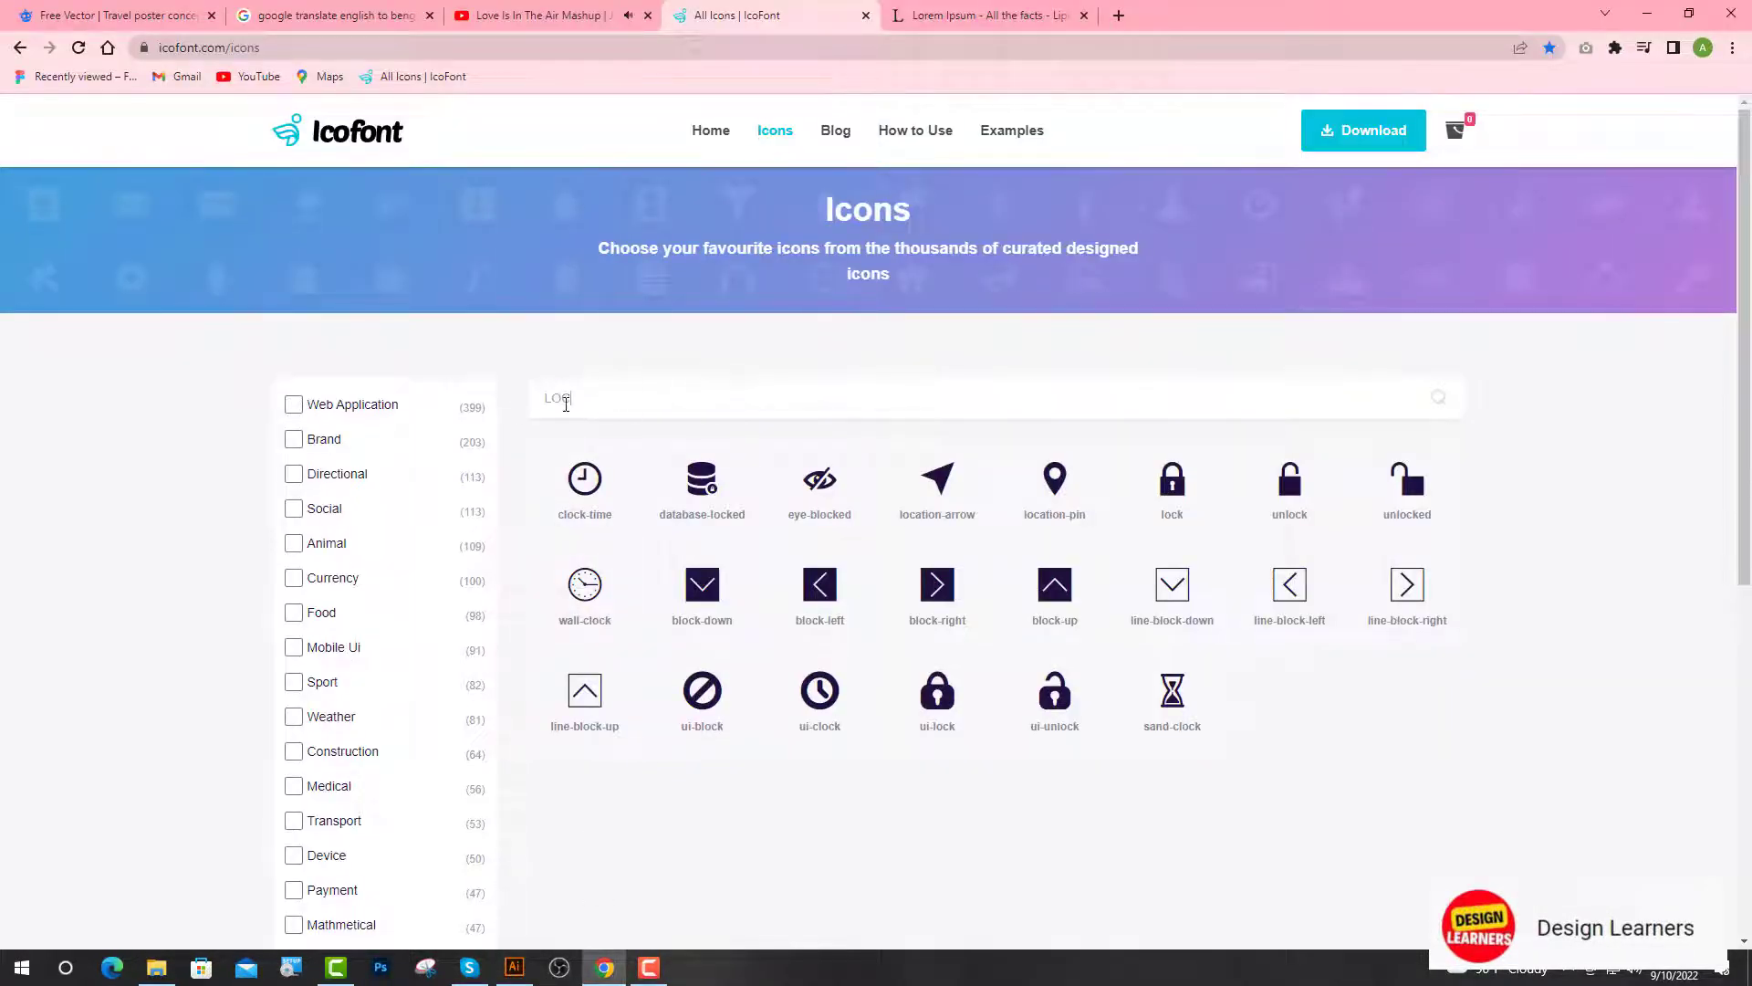
text(came)
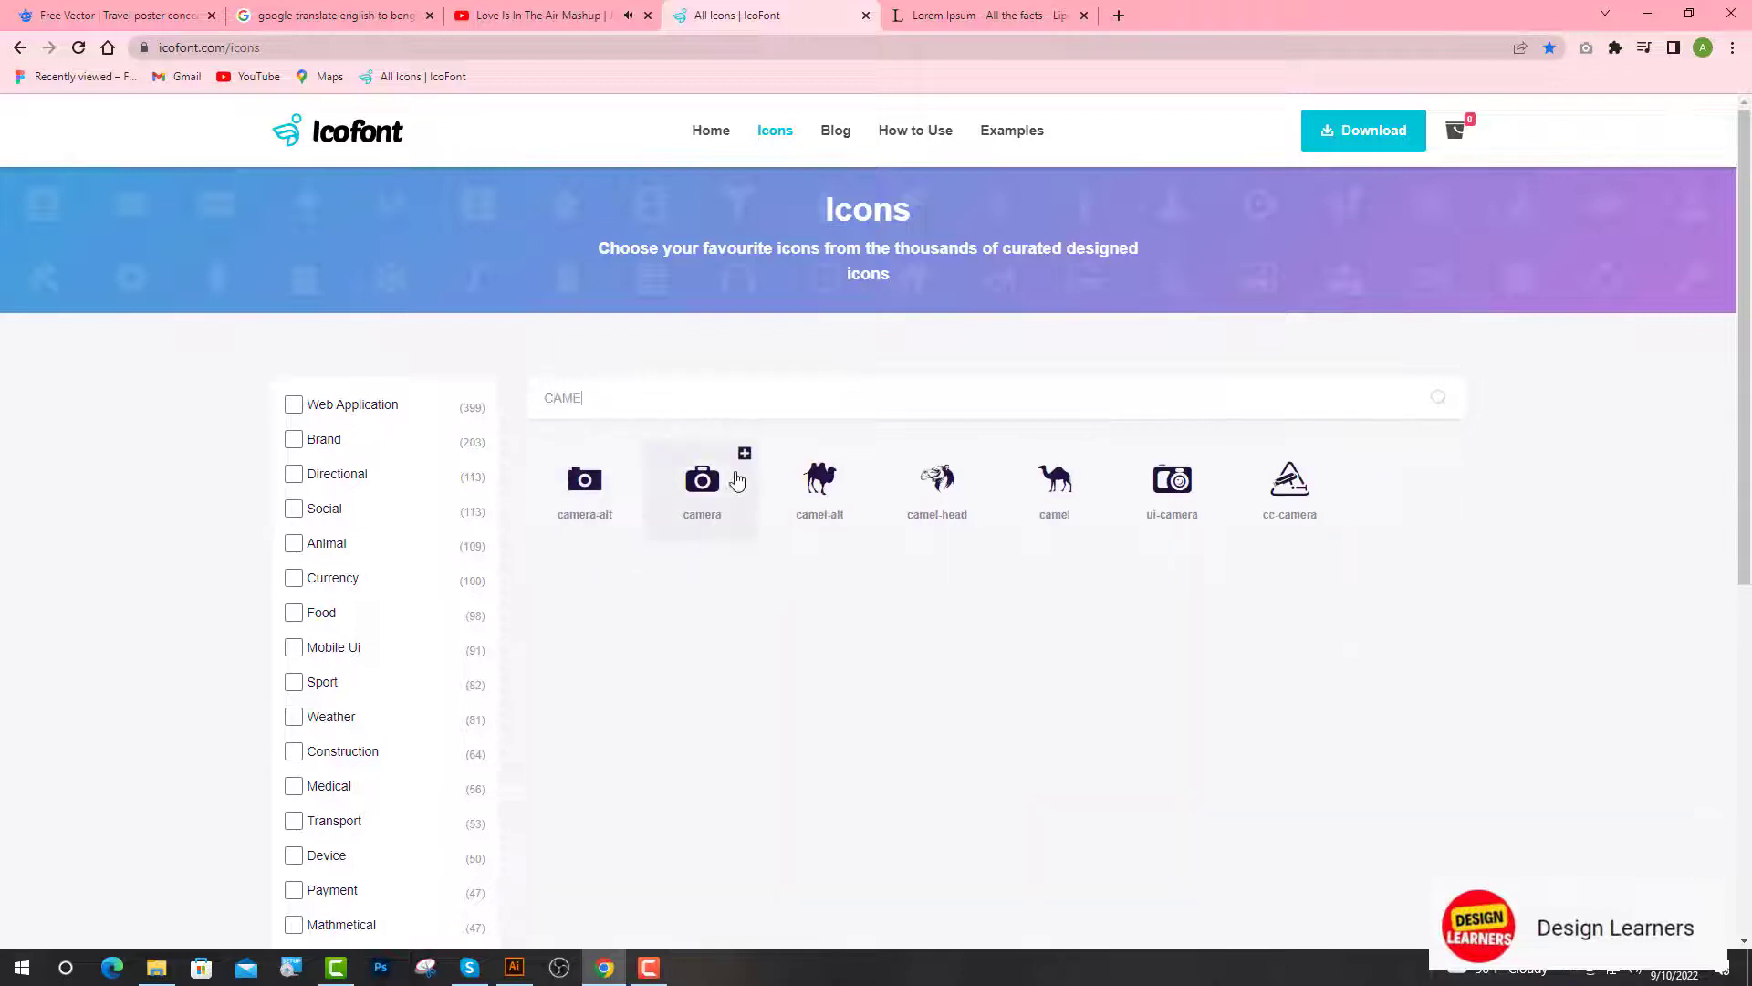
click(730, 479)
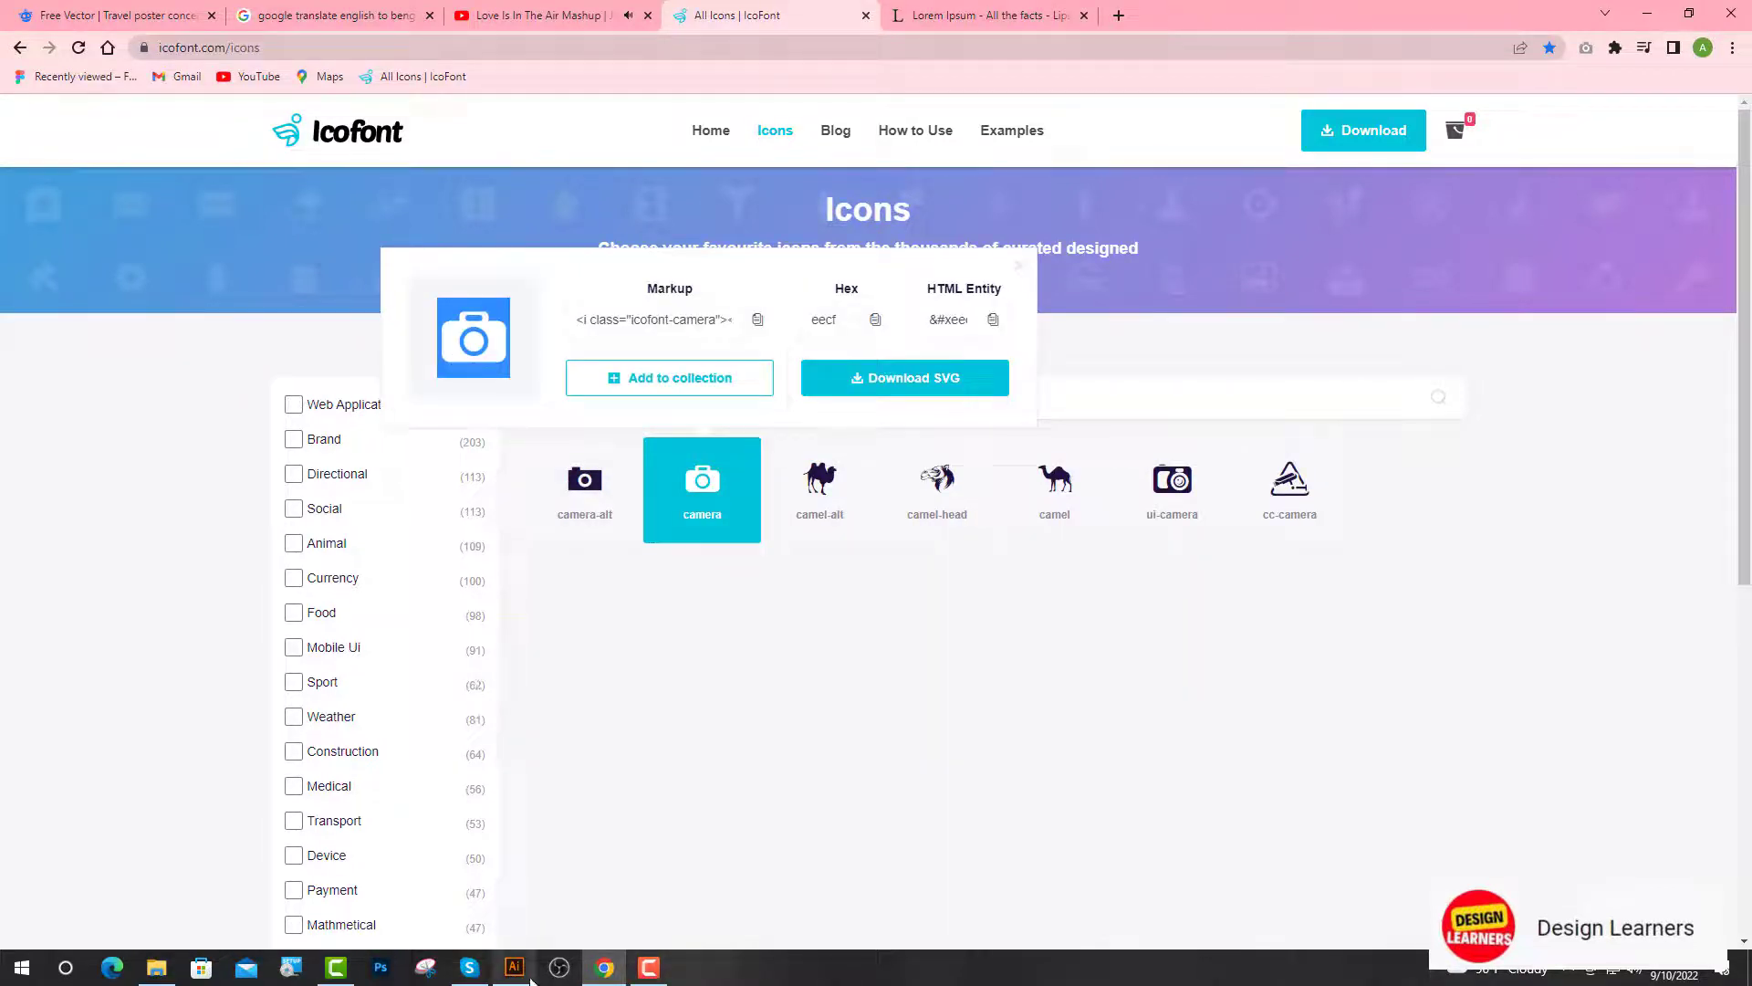
click(527, 976)
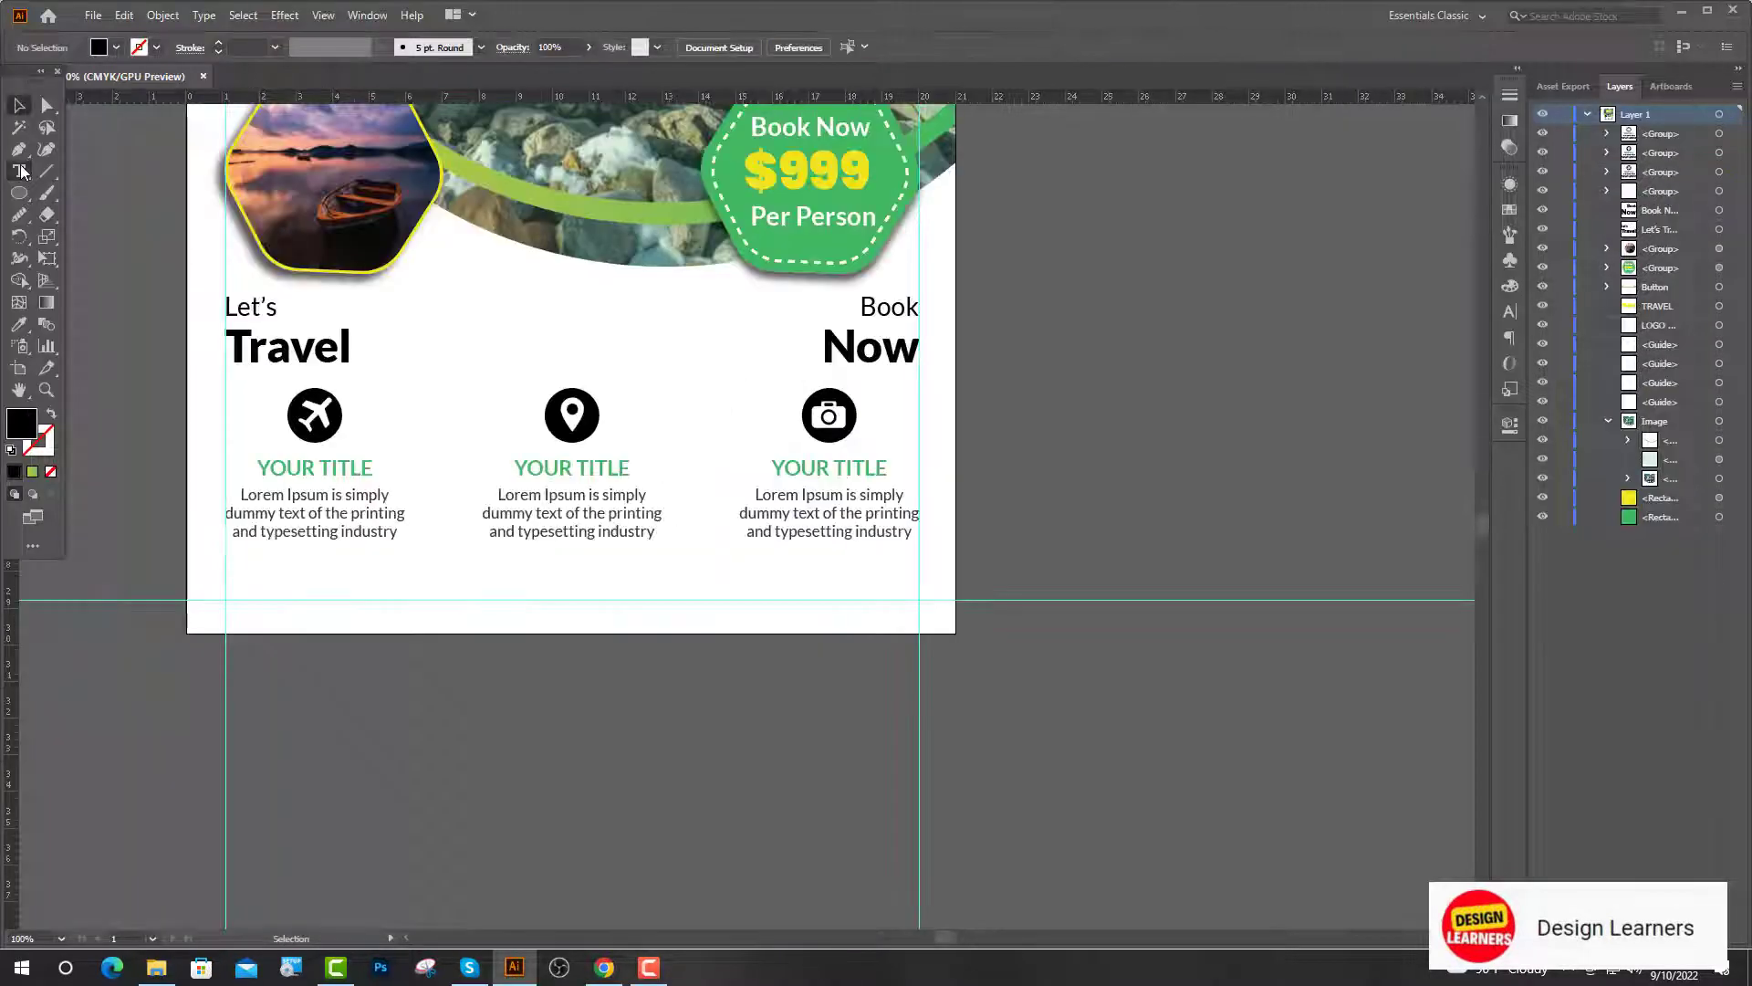
Step: Draw a vertical divider line between the first and second text blocks and copy it between the second and third
click(448, 388)
click(448, 548)
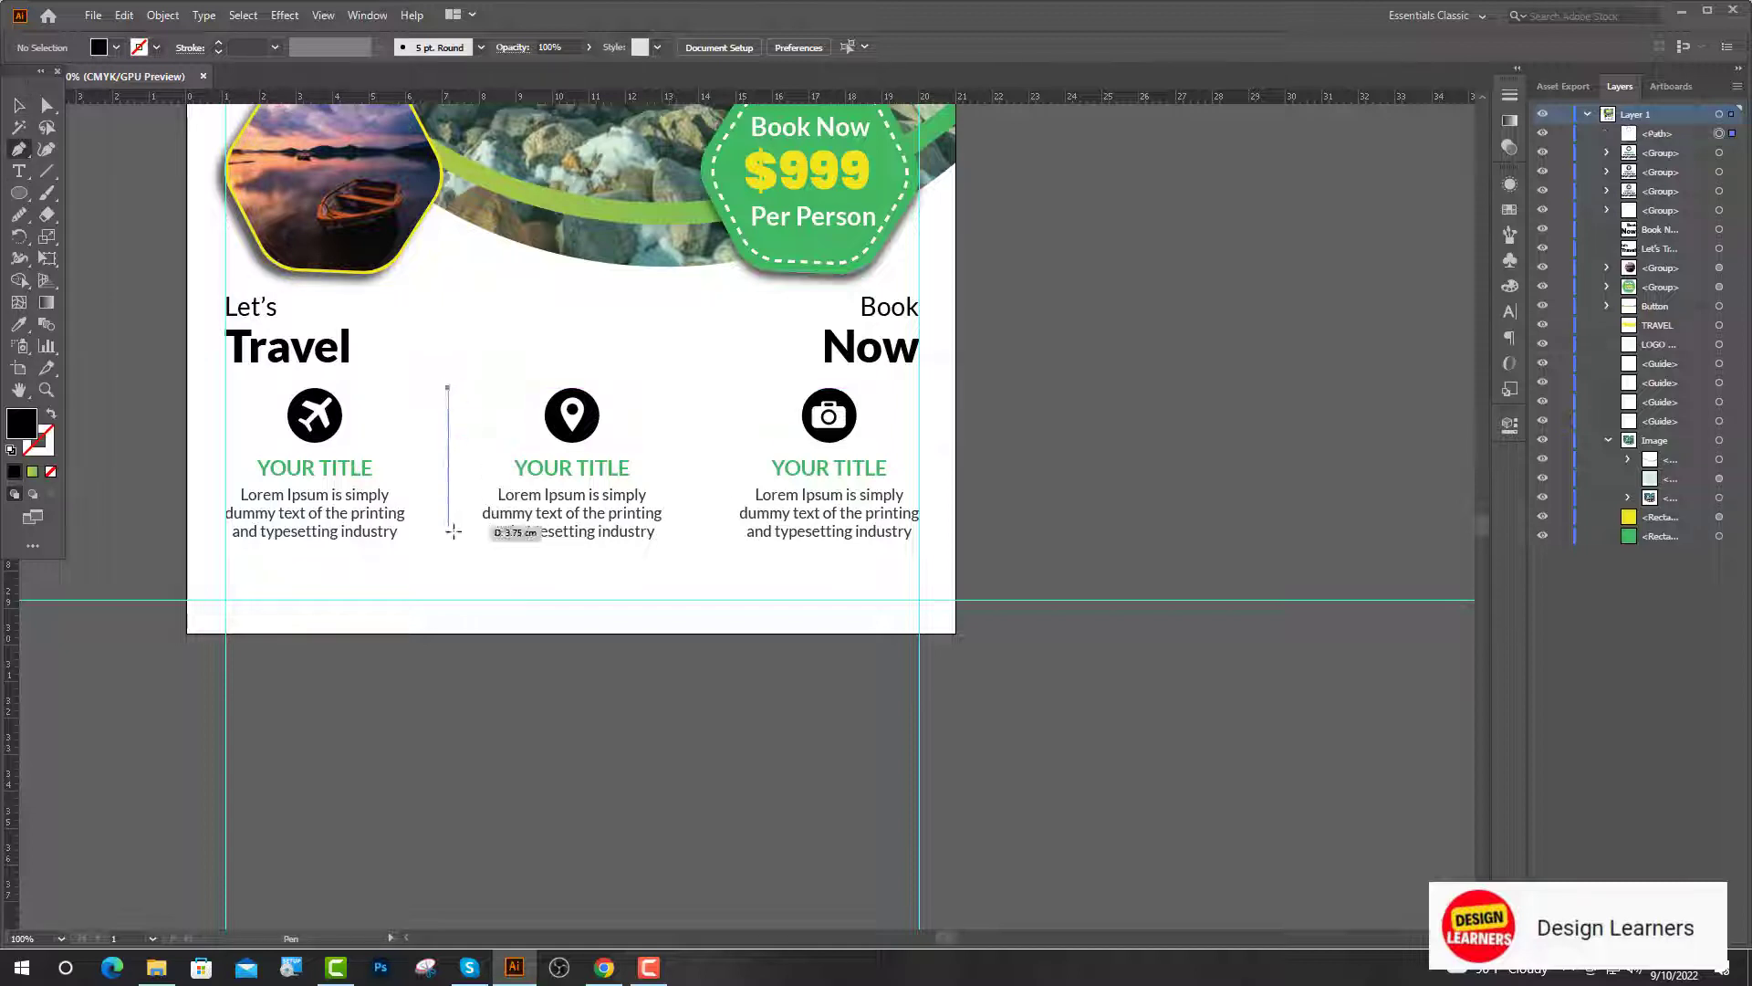
click(18, 106)
drag(448, 501, 708, 497)
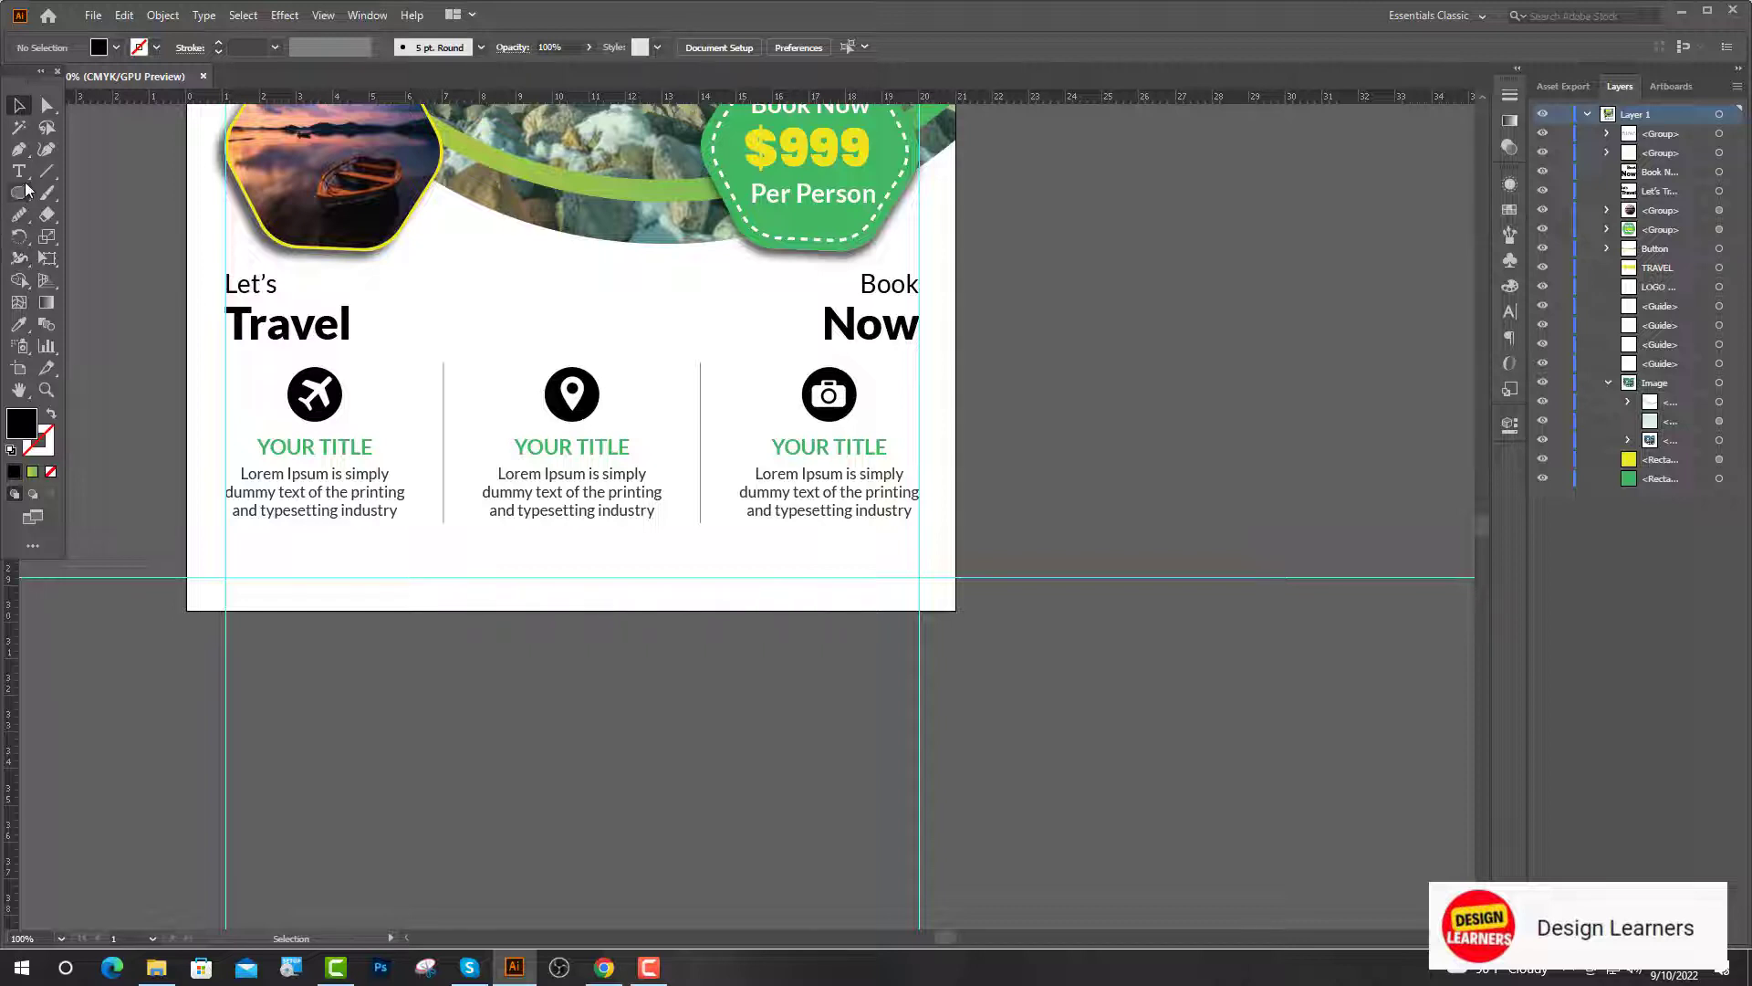
Step: Draw a black footer rectangle across the full 21 cm page width, about 1.5 cm high, along the page's bottom edge
click(25, 189)
click(82, 188)
drag(187, 545, 956, 610)
key(v)
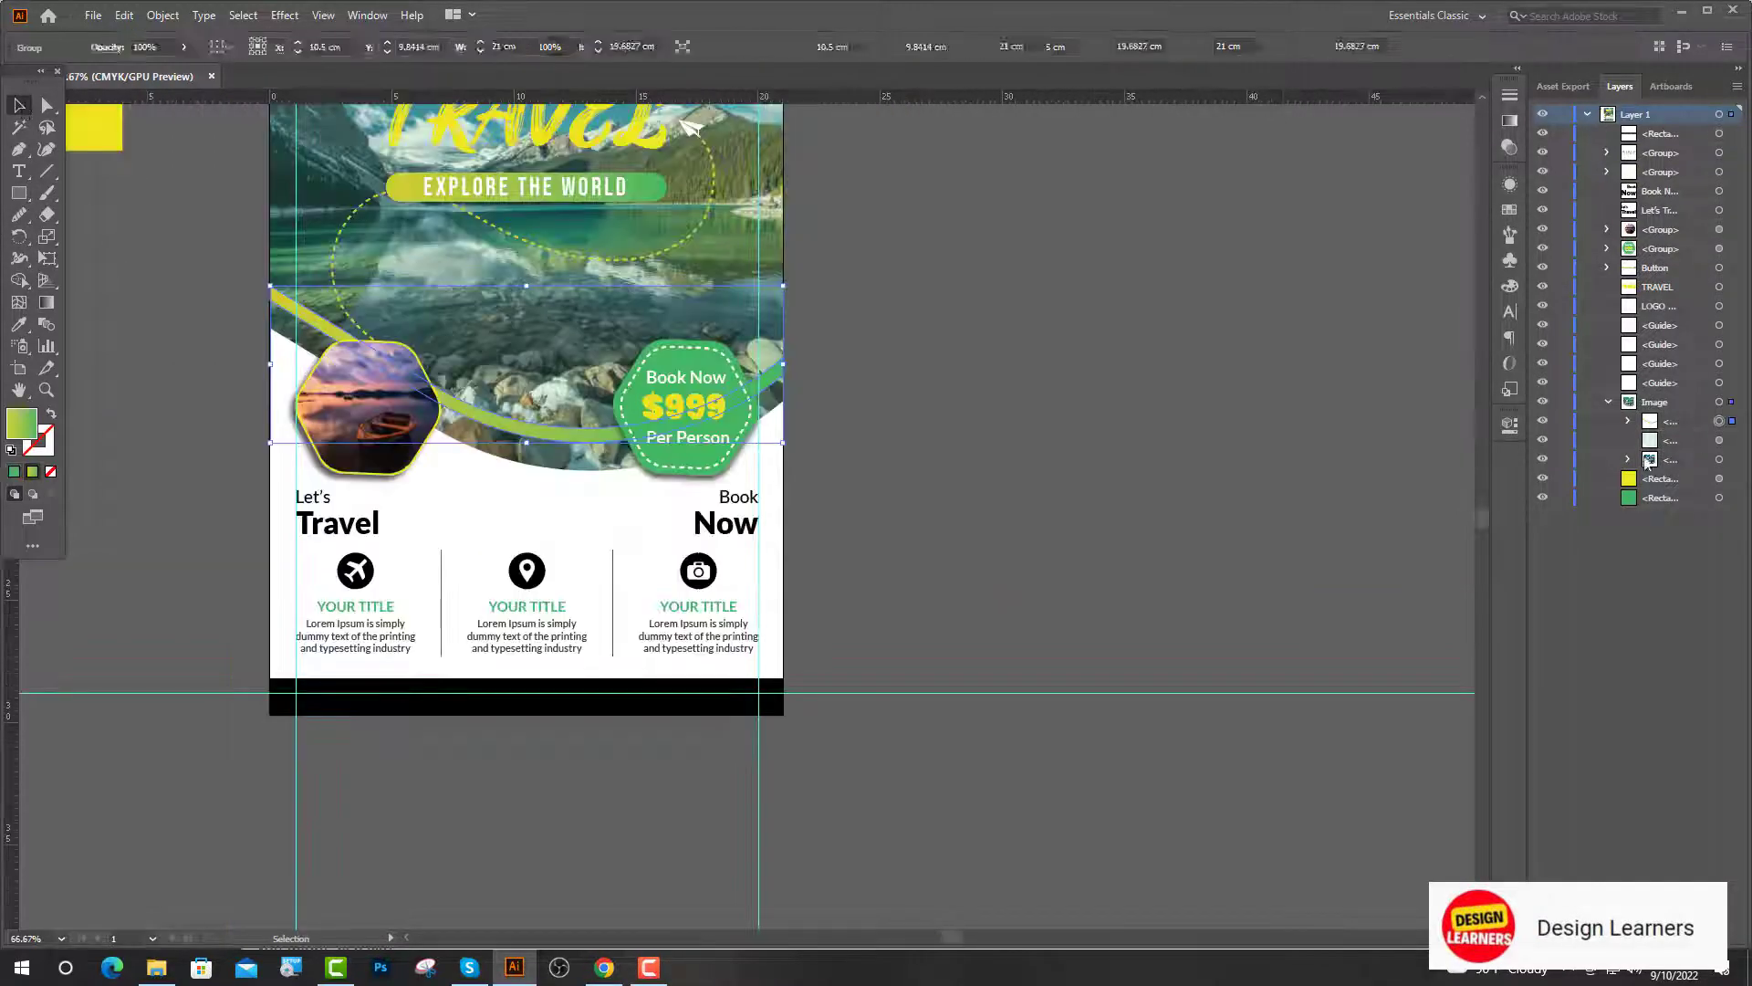
Step: Duplicate the curved green gradient stripe in place and fill the rear copy with the page's white
click(532, 426)
scroll(532, 427, up, 1)
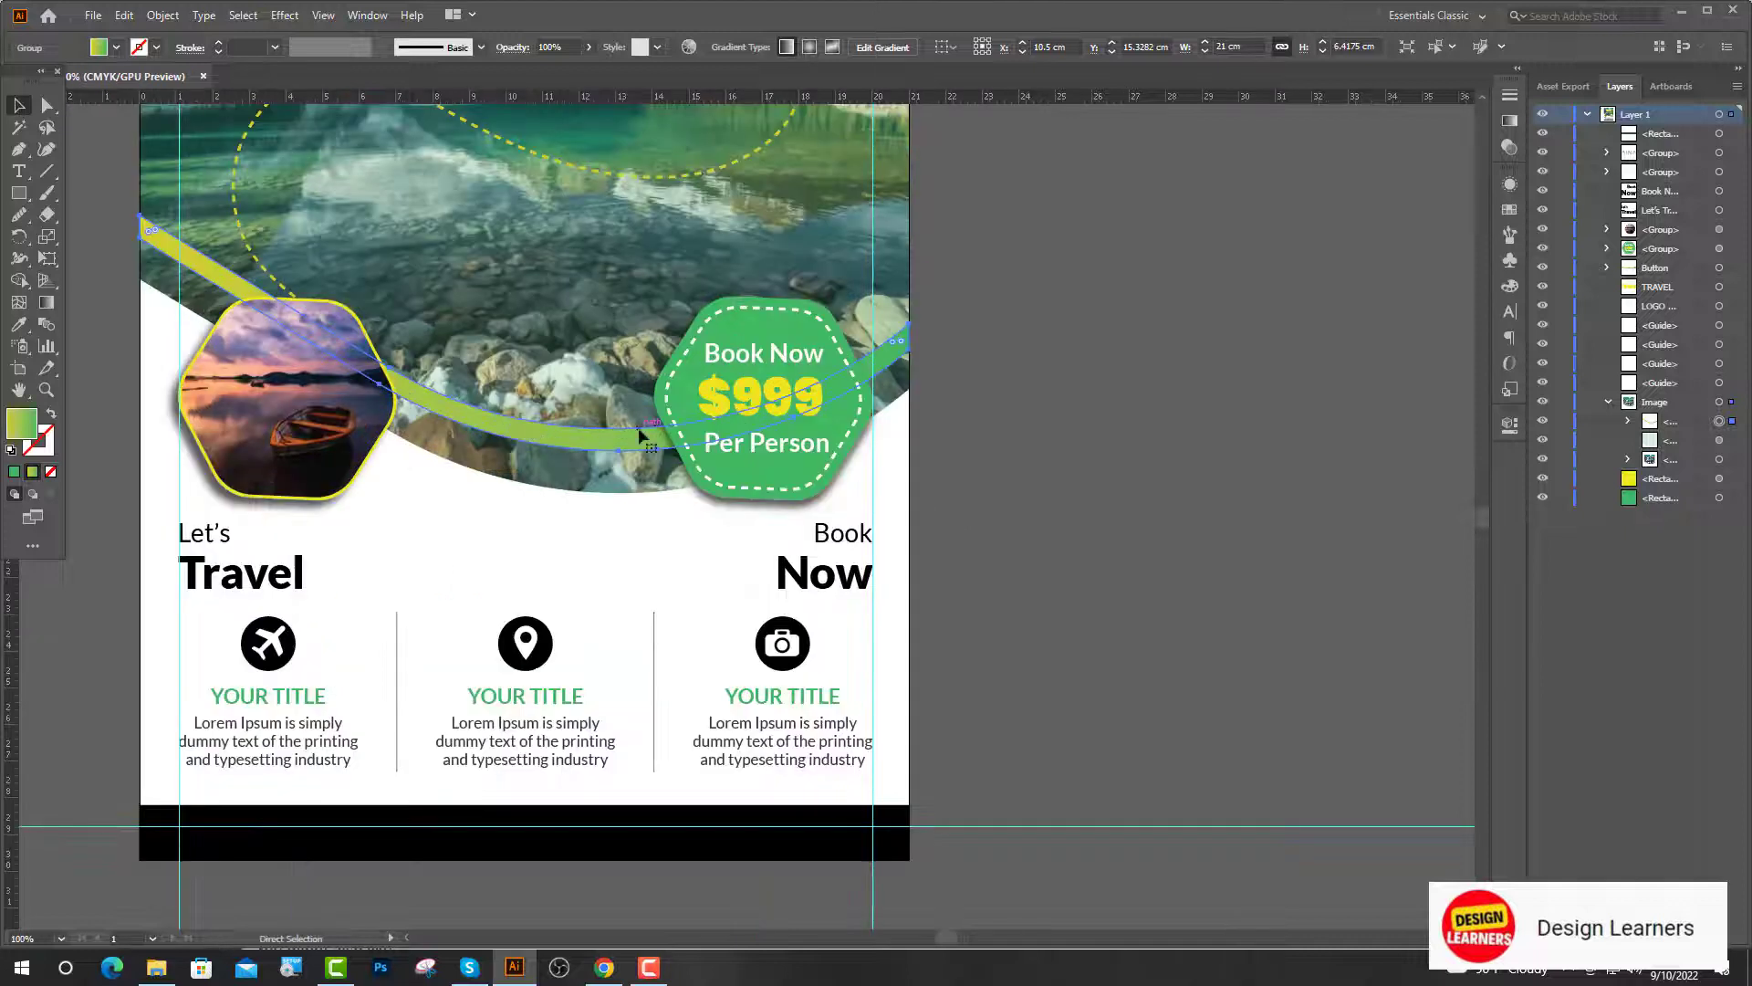
key(v)
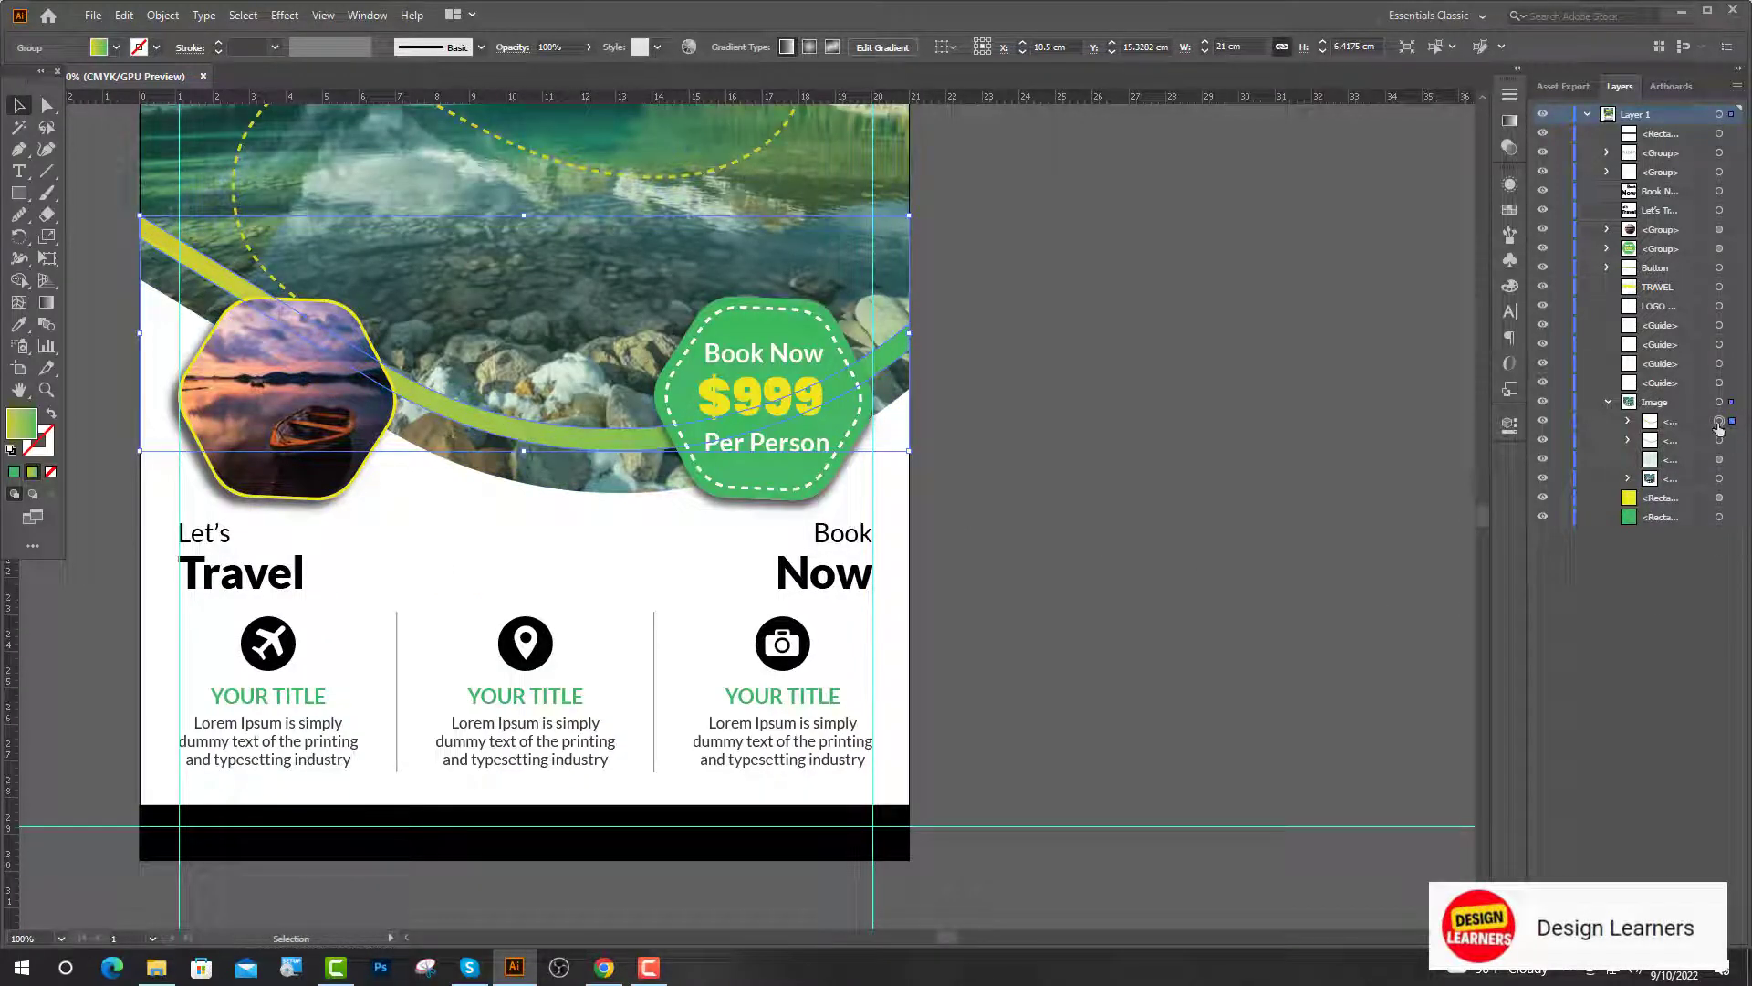
click(1719, 440)
click(19, 325)
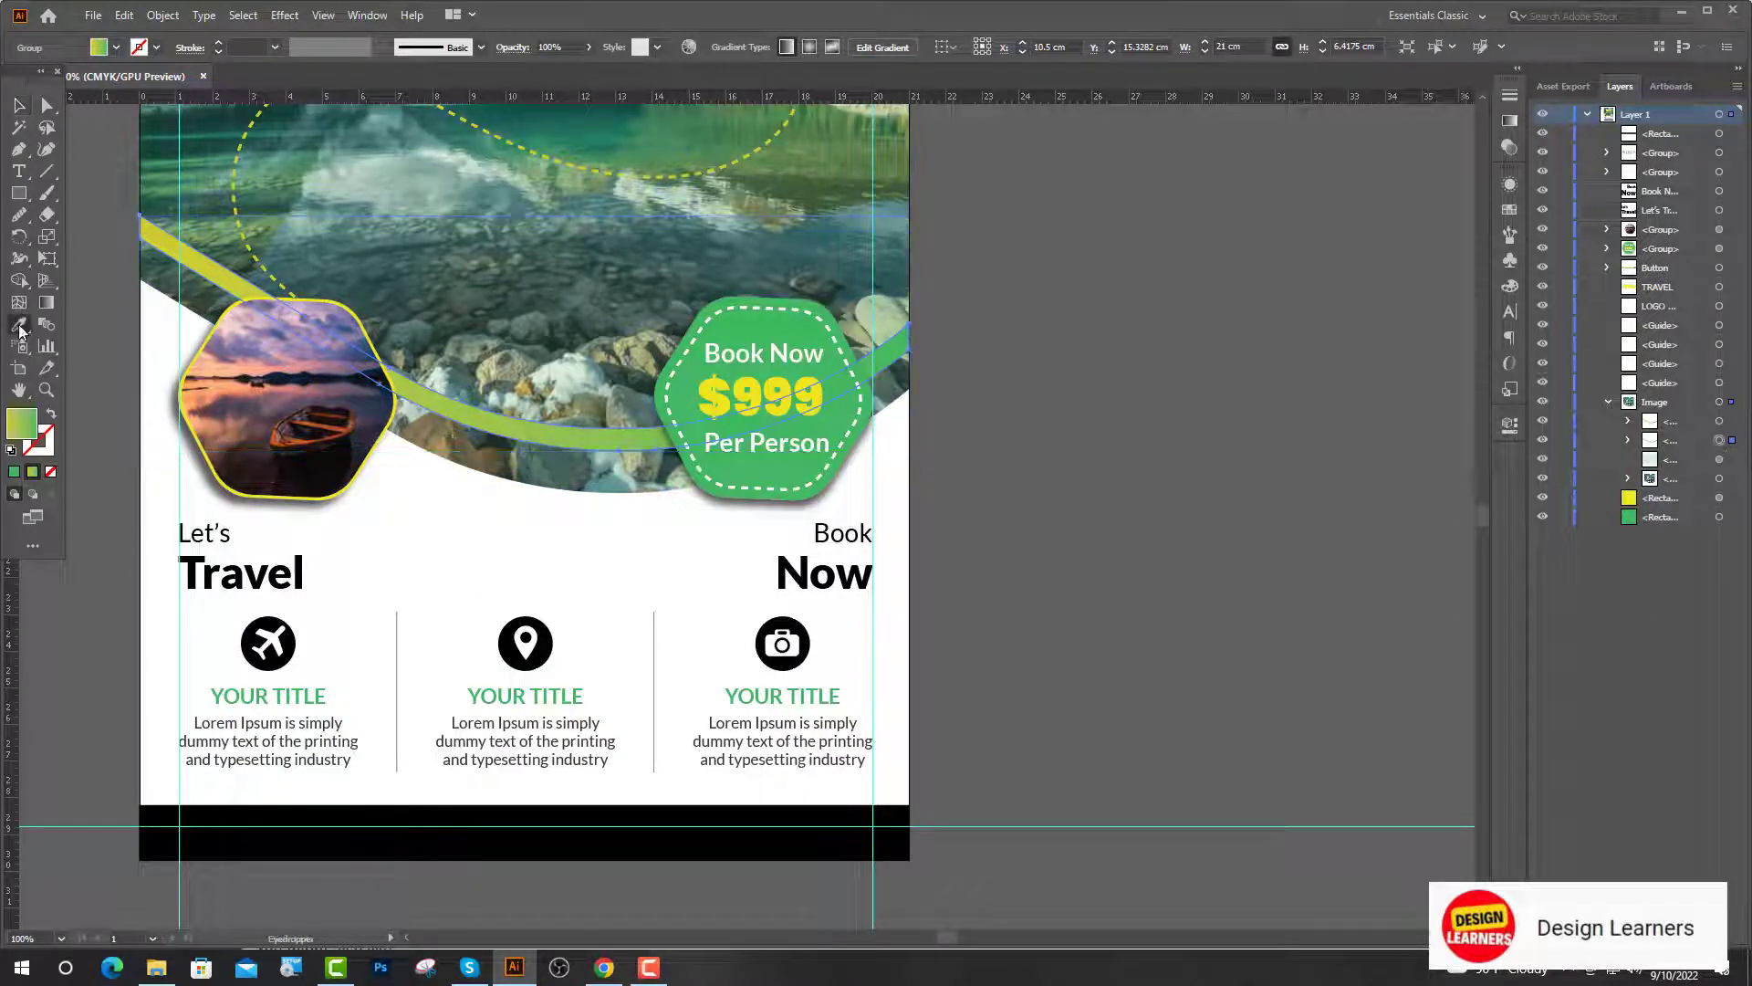
click(503, 575)
key(v)
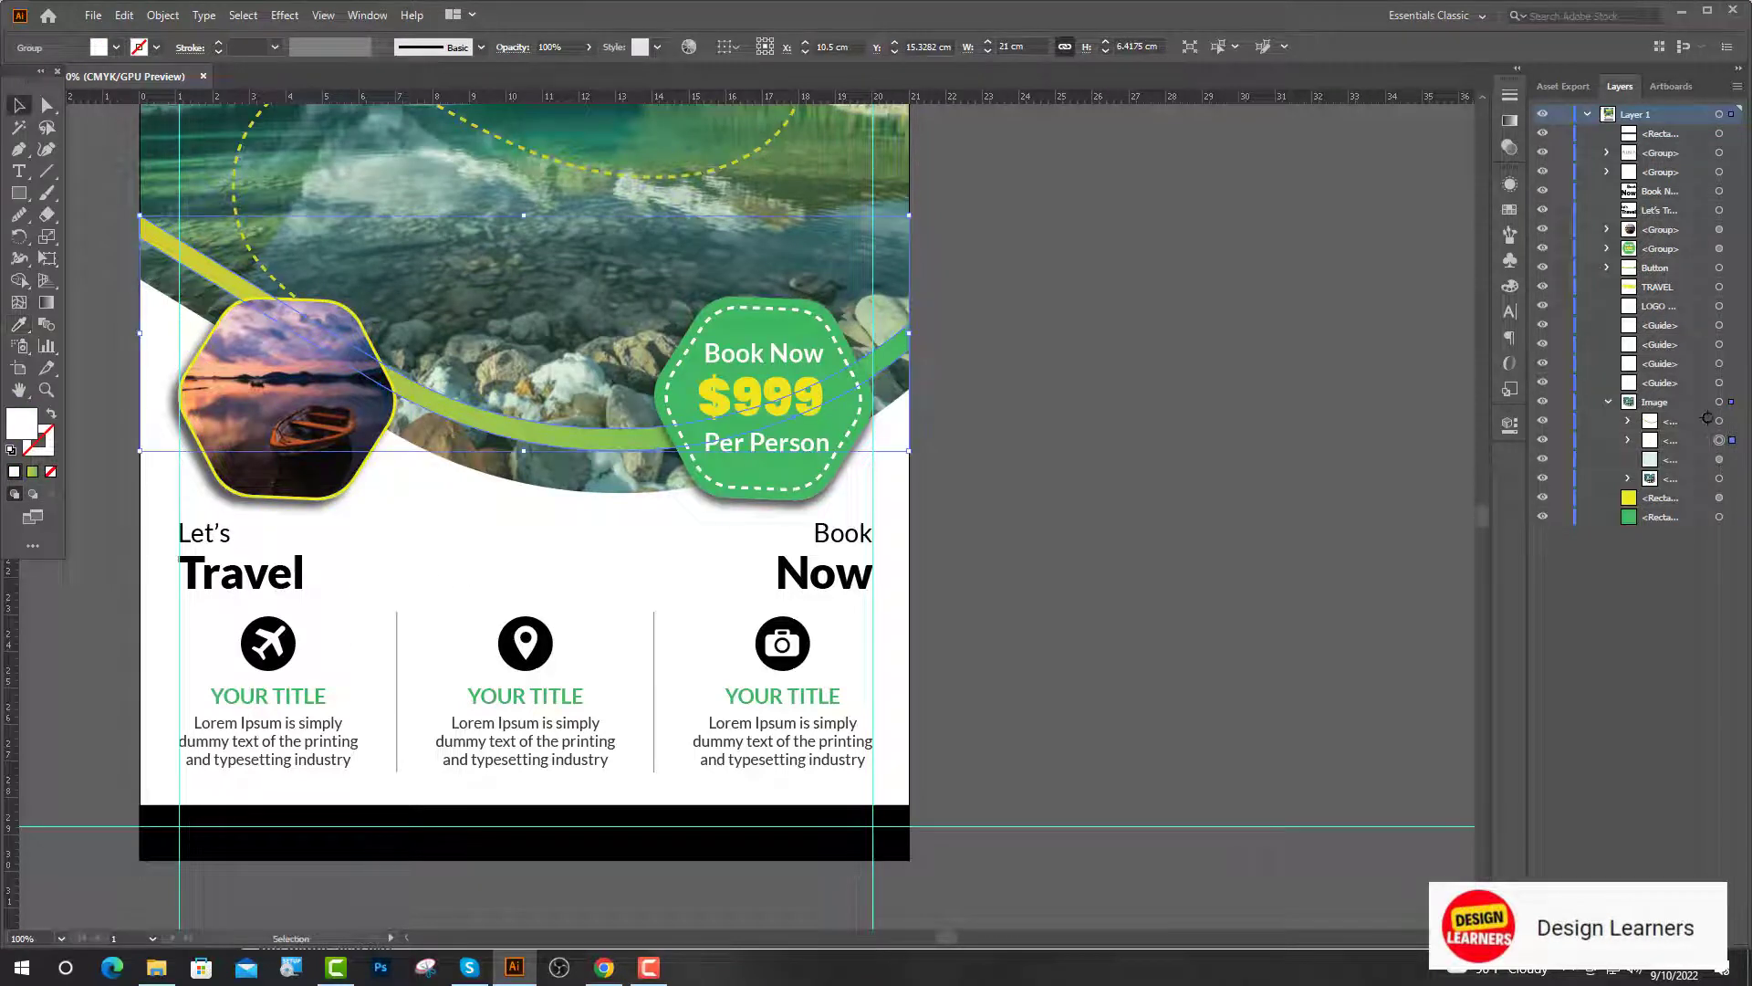
Step: Move the front green gradient stripe straight down below the header photo's curved edge, to about Y 17.97 cm
click(1718, 420)
key(shift+Down)
key(shift+Down)
key(shift+Down)
key(shift+Down)
key(shift+Down)
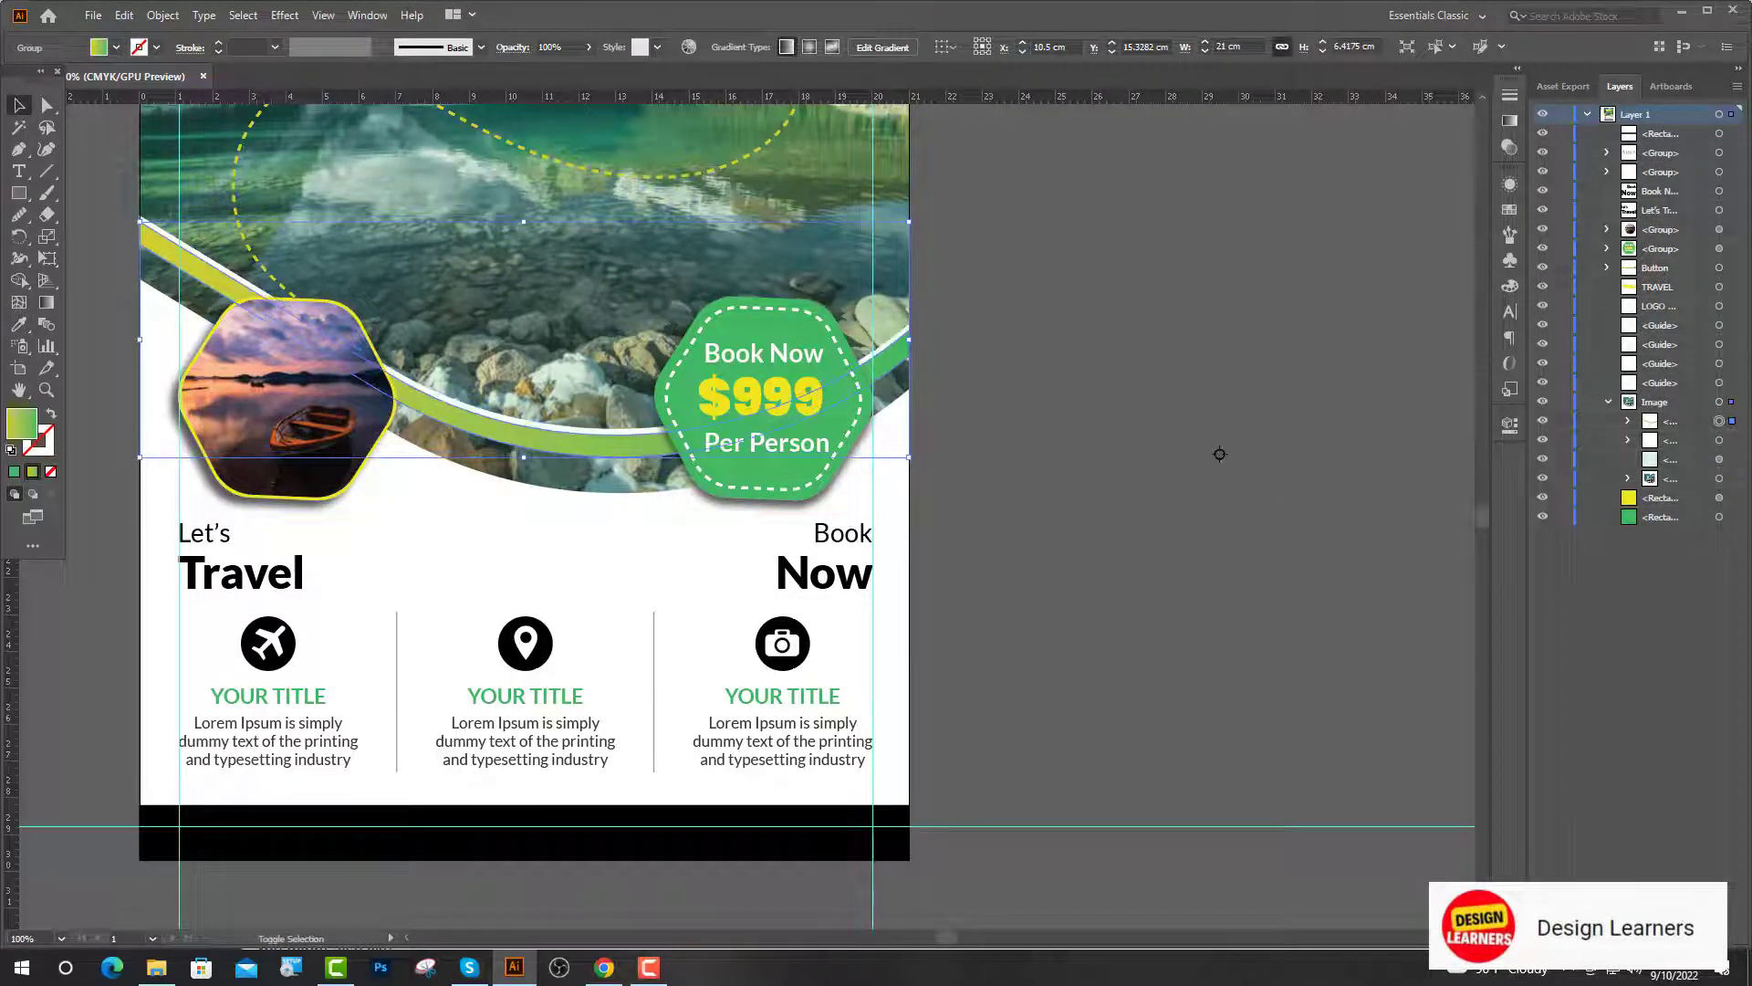
key(shift+Down)
key(shift+Down)
key(shift+Down)
key(shift+Down)
key(shift+Down)
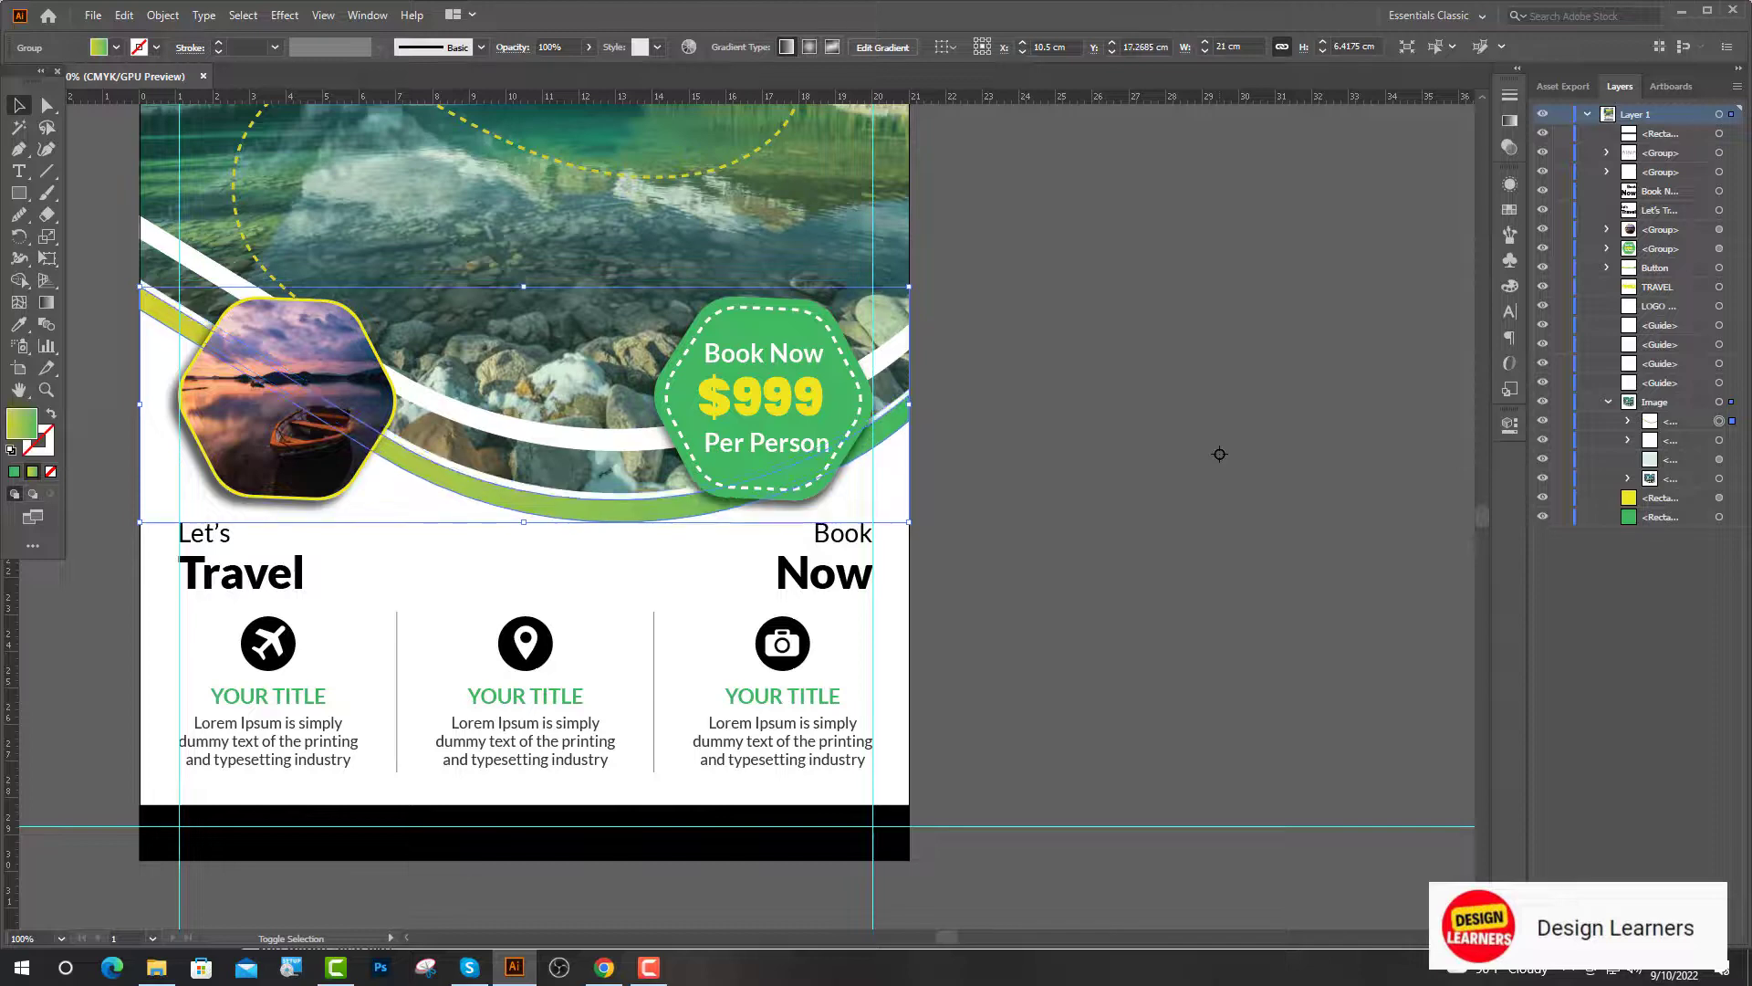
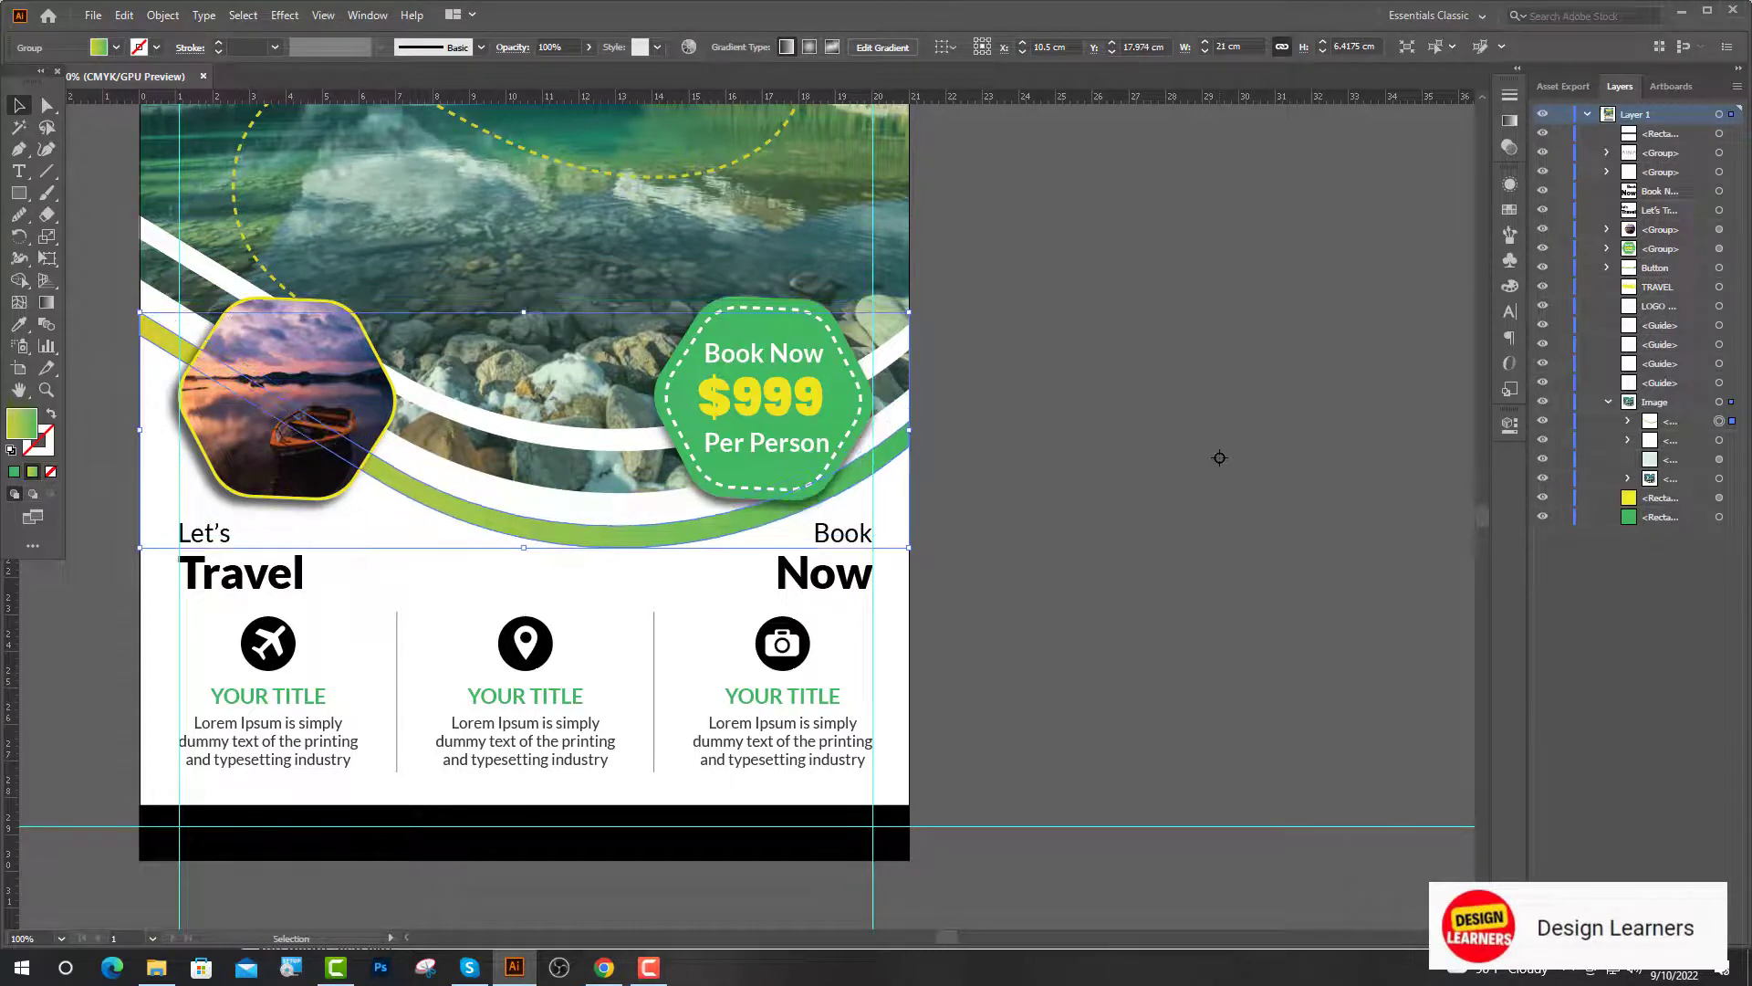
Step: Fill the black footer rectangle with the yellow-green gradient sampled from the curved stripe
key(ctrl+minus)
click(801, 591)
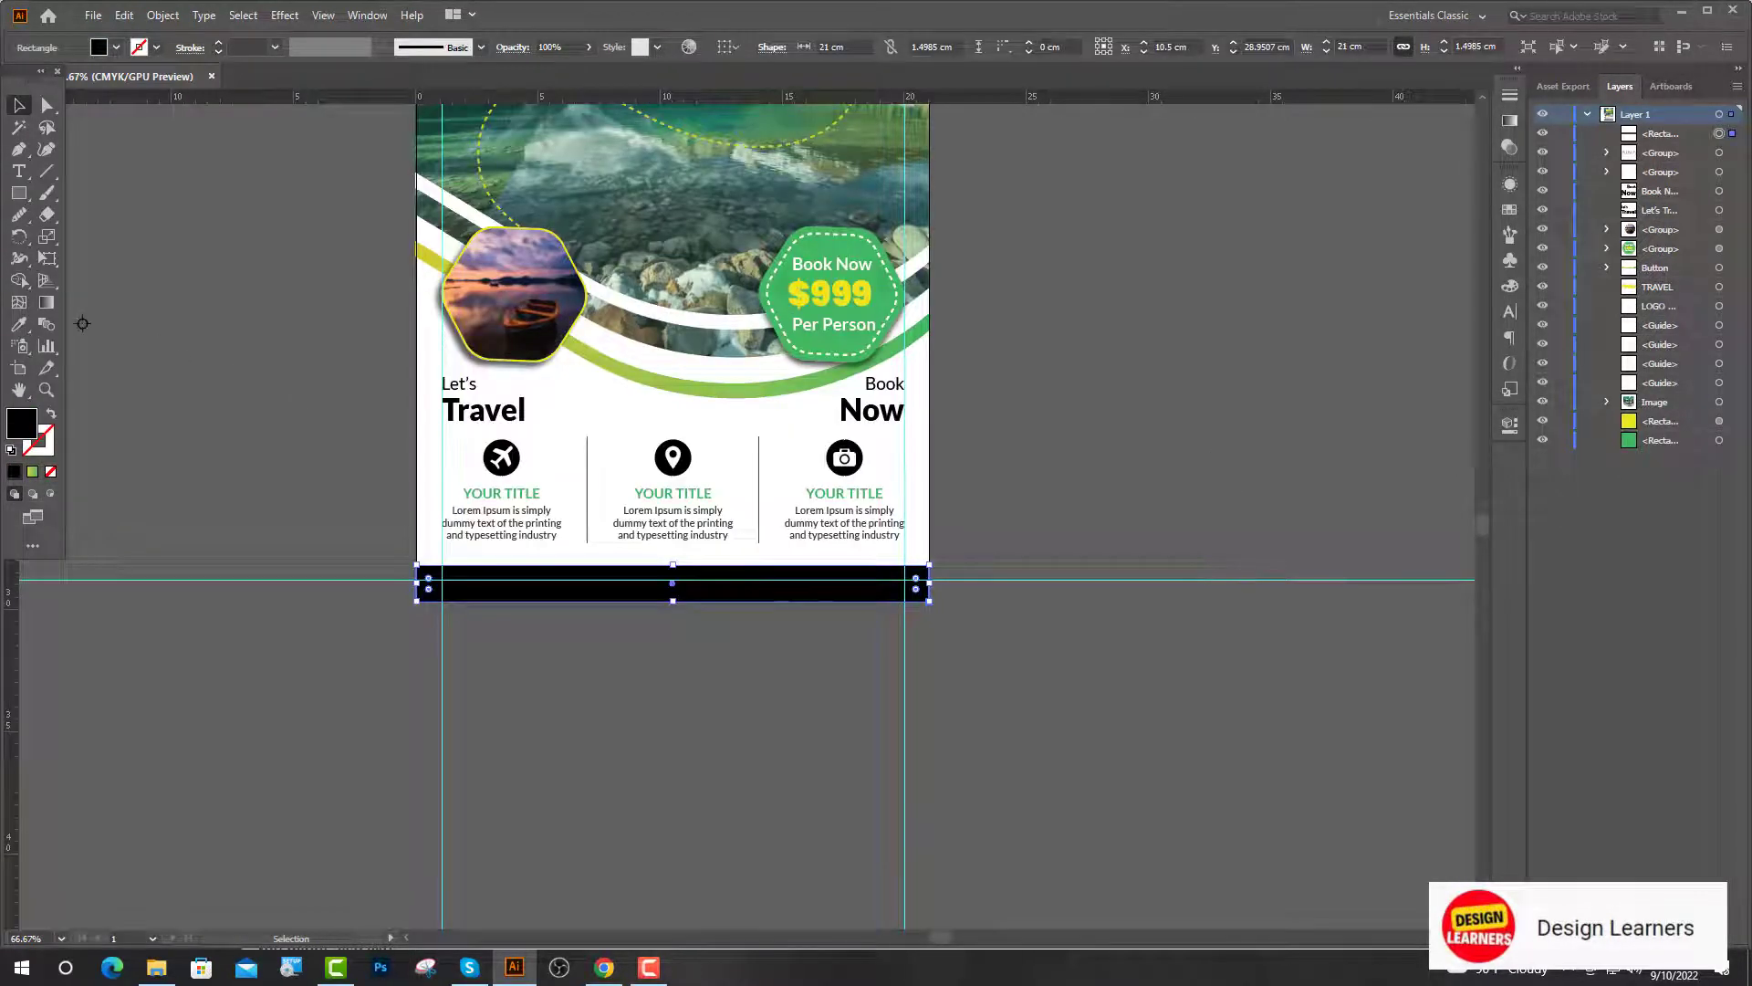
click(18, 324)
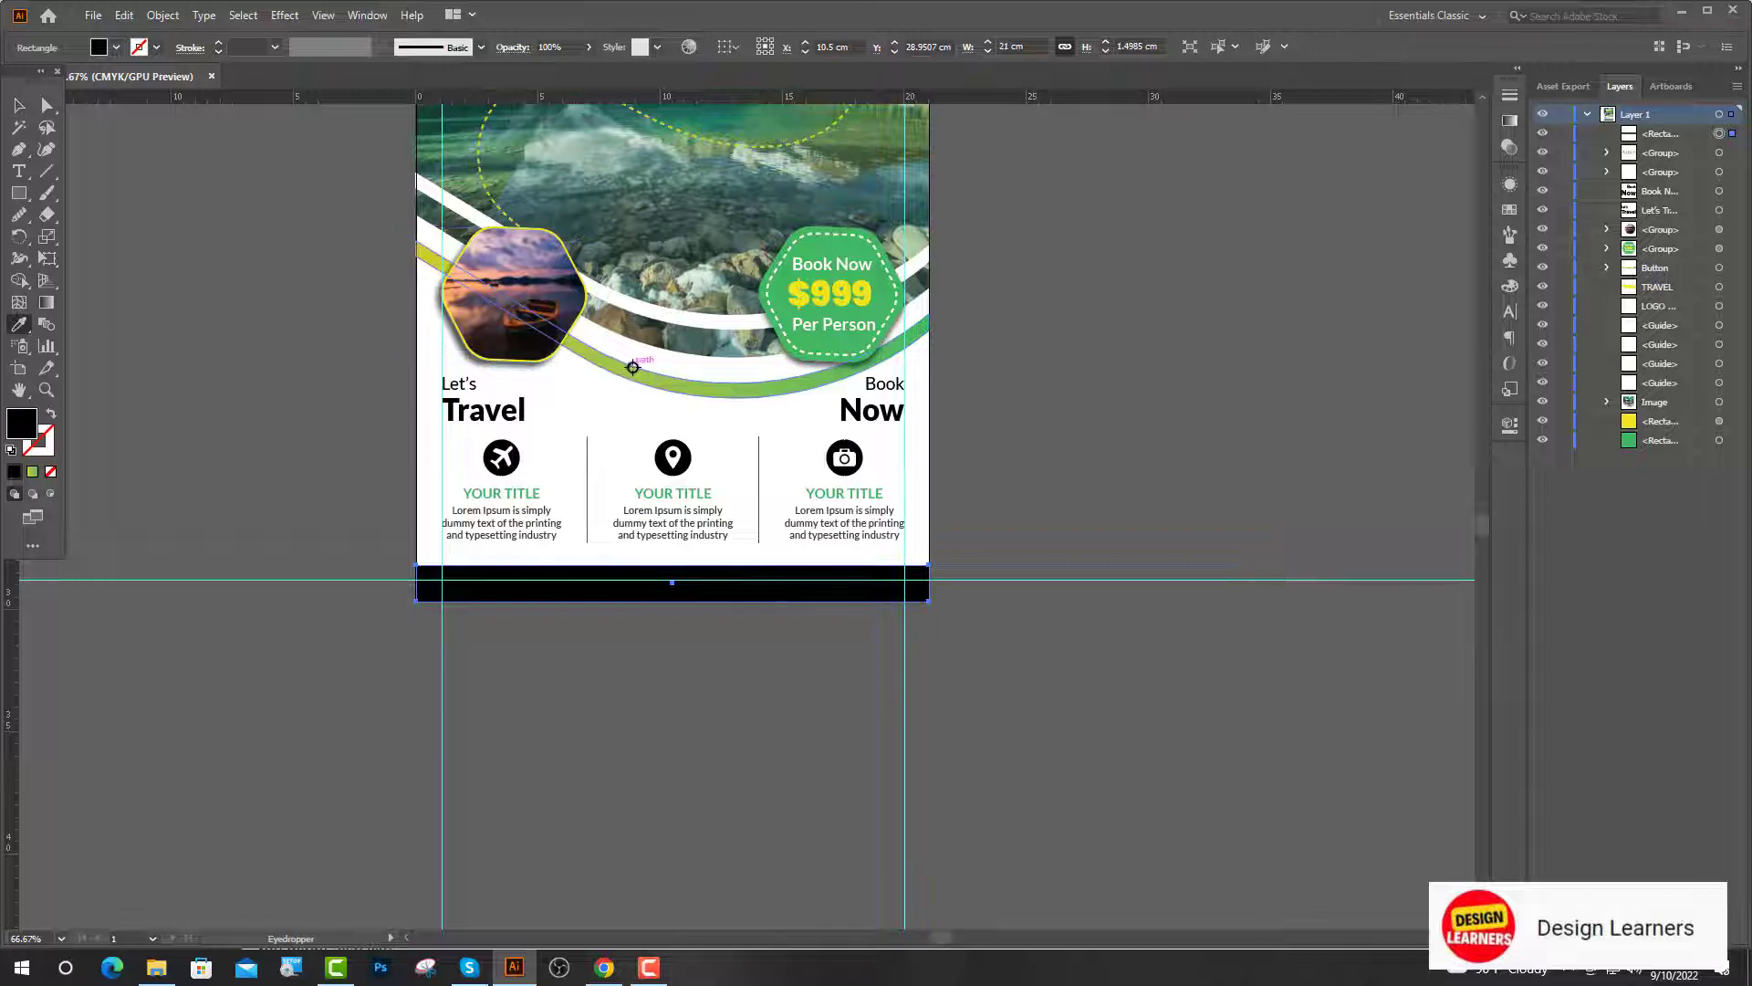
click(639, 377)
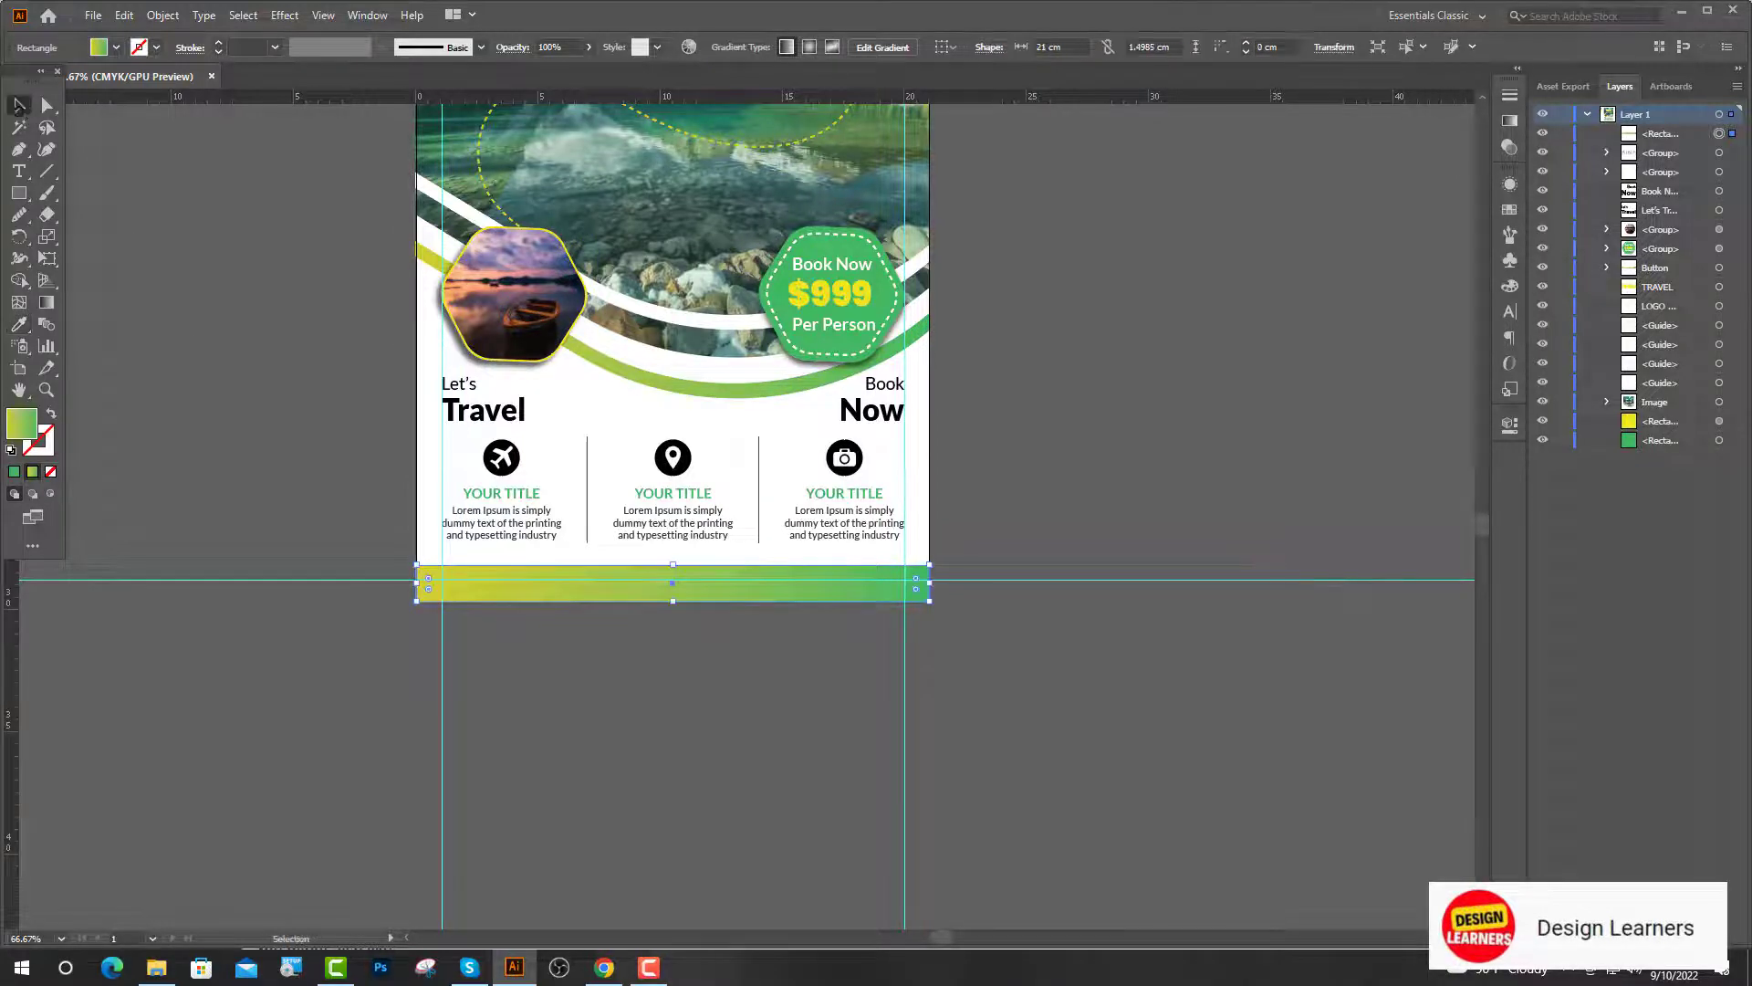
key(ctrl+shift+a)
Step: Place a new text line at the left end of the footer bar and set its size to 16 pt
key(ctrl+minus)
scroll(630, 800, up, 3)
key(t)
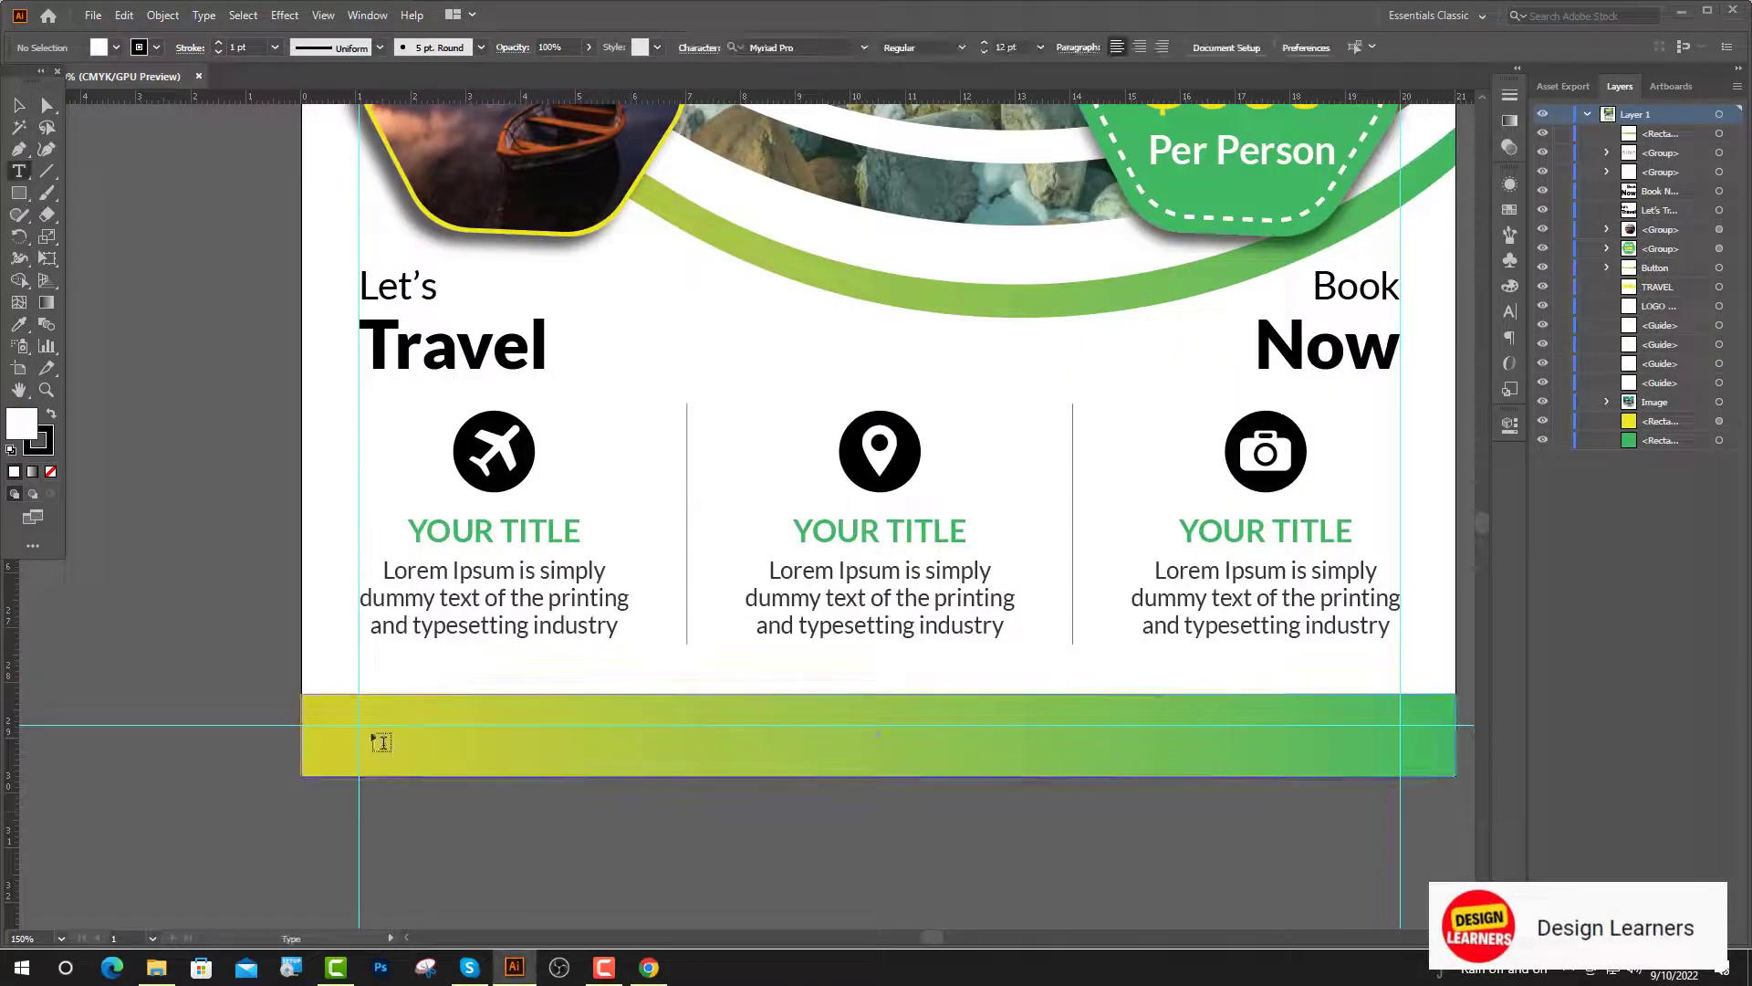
click(379, 740)
click(872, 47)
text(16)
key(Return)
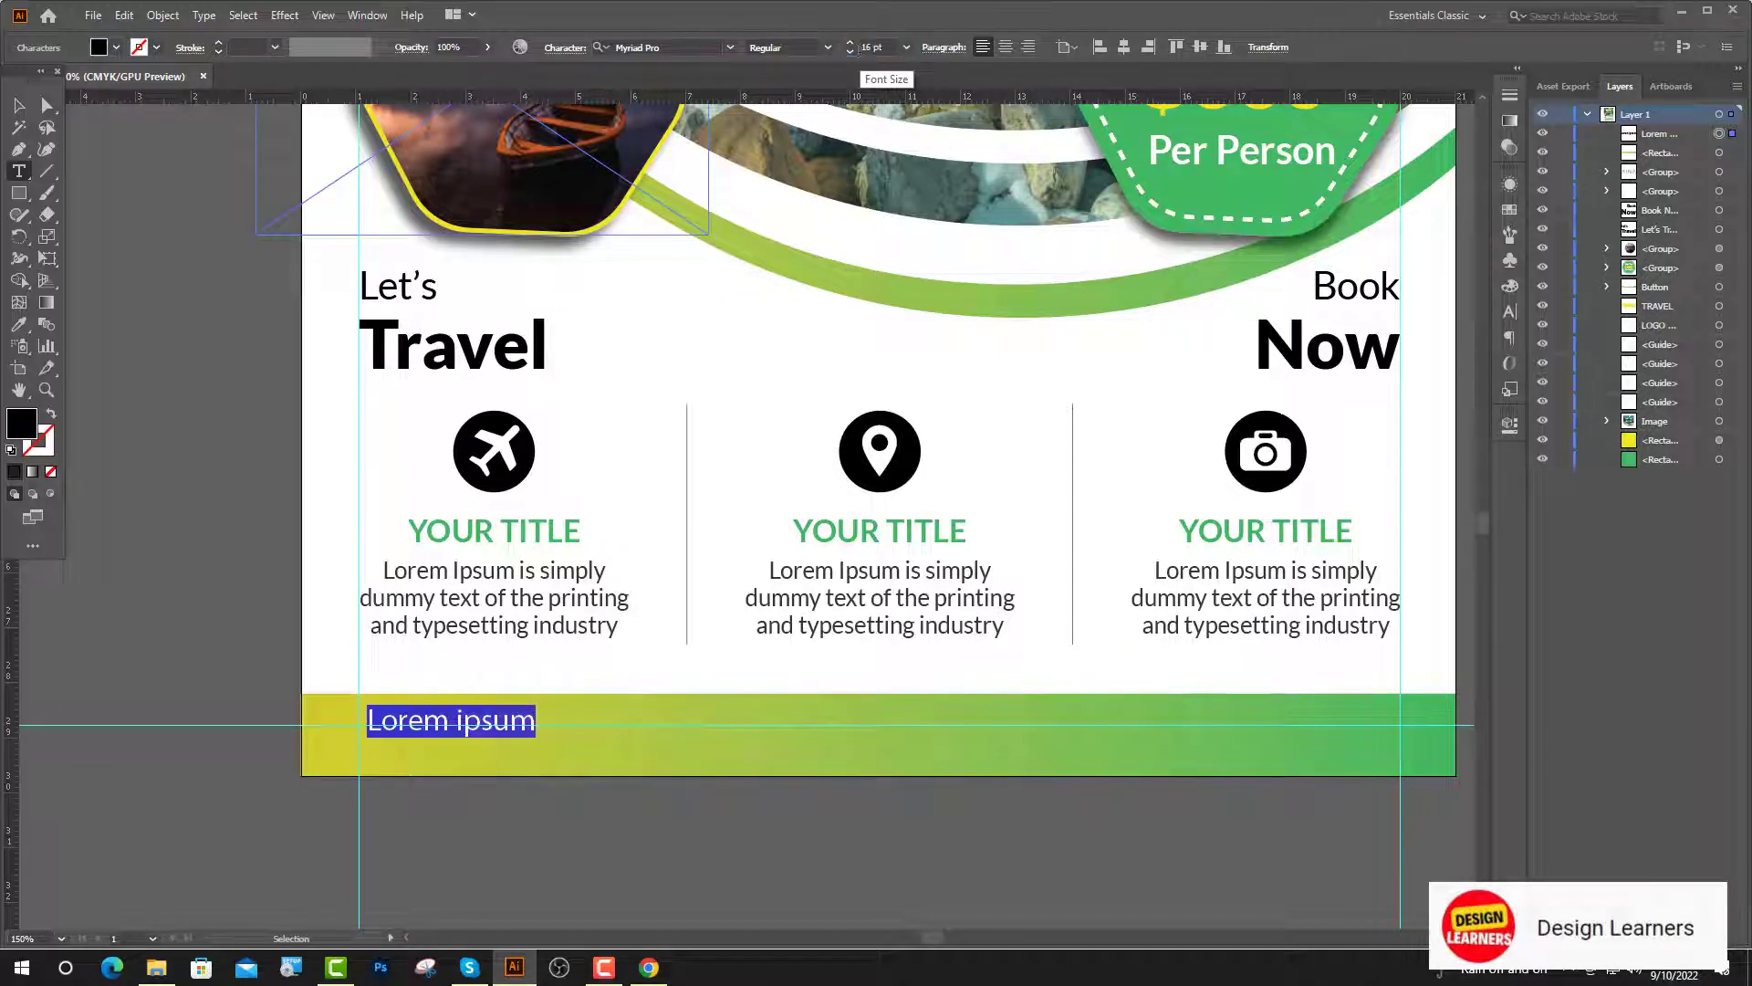
Step: Search IcoFont in the browser for "location", copy the location-pin glyph and paste it over the footer's placeholder text in Illustrator
click(649, 967)
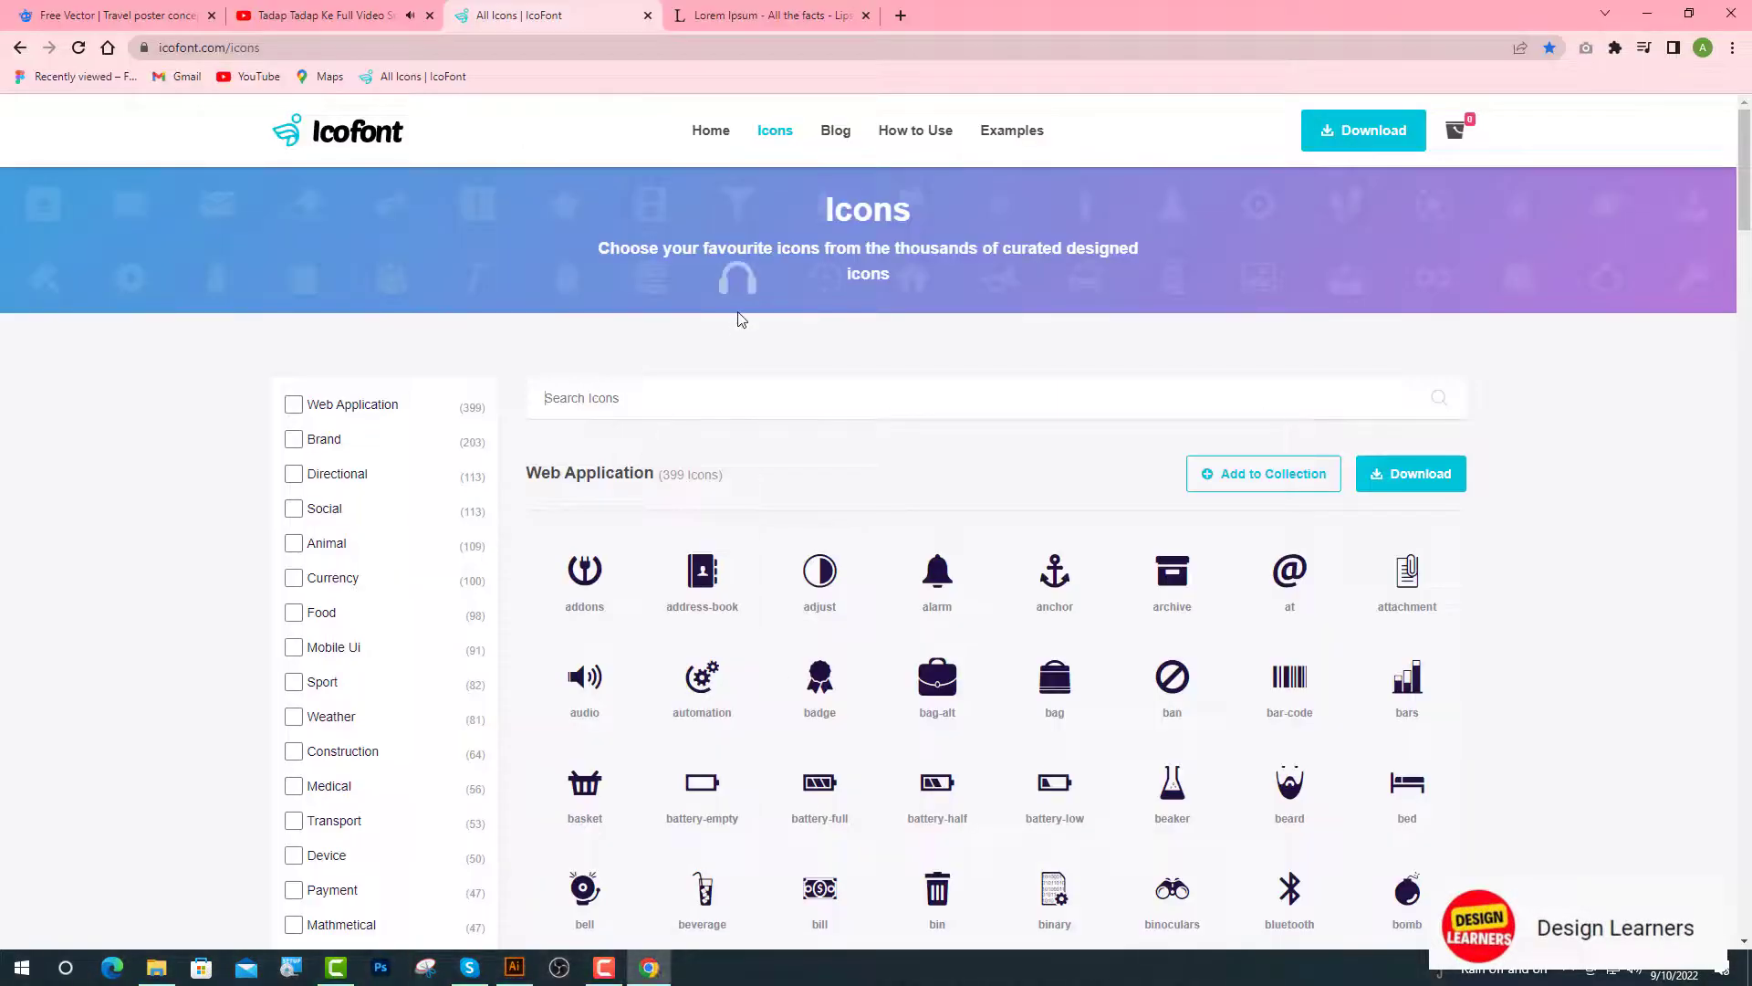
text(location)
click(701, 484)
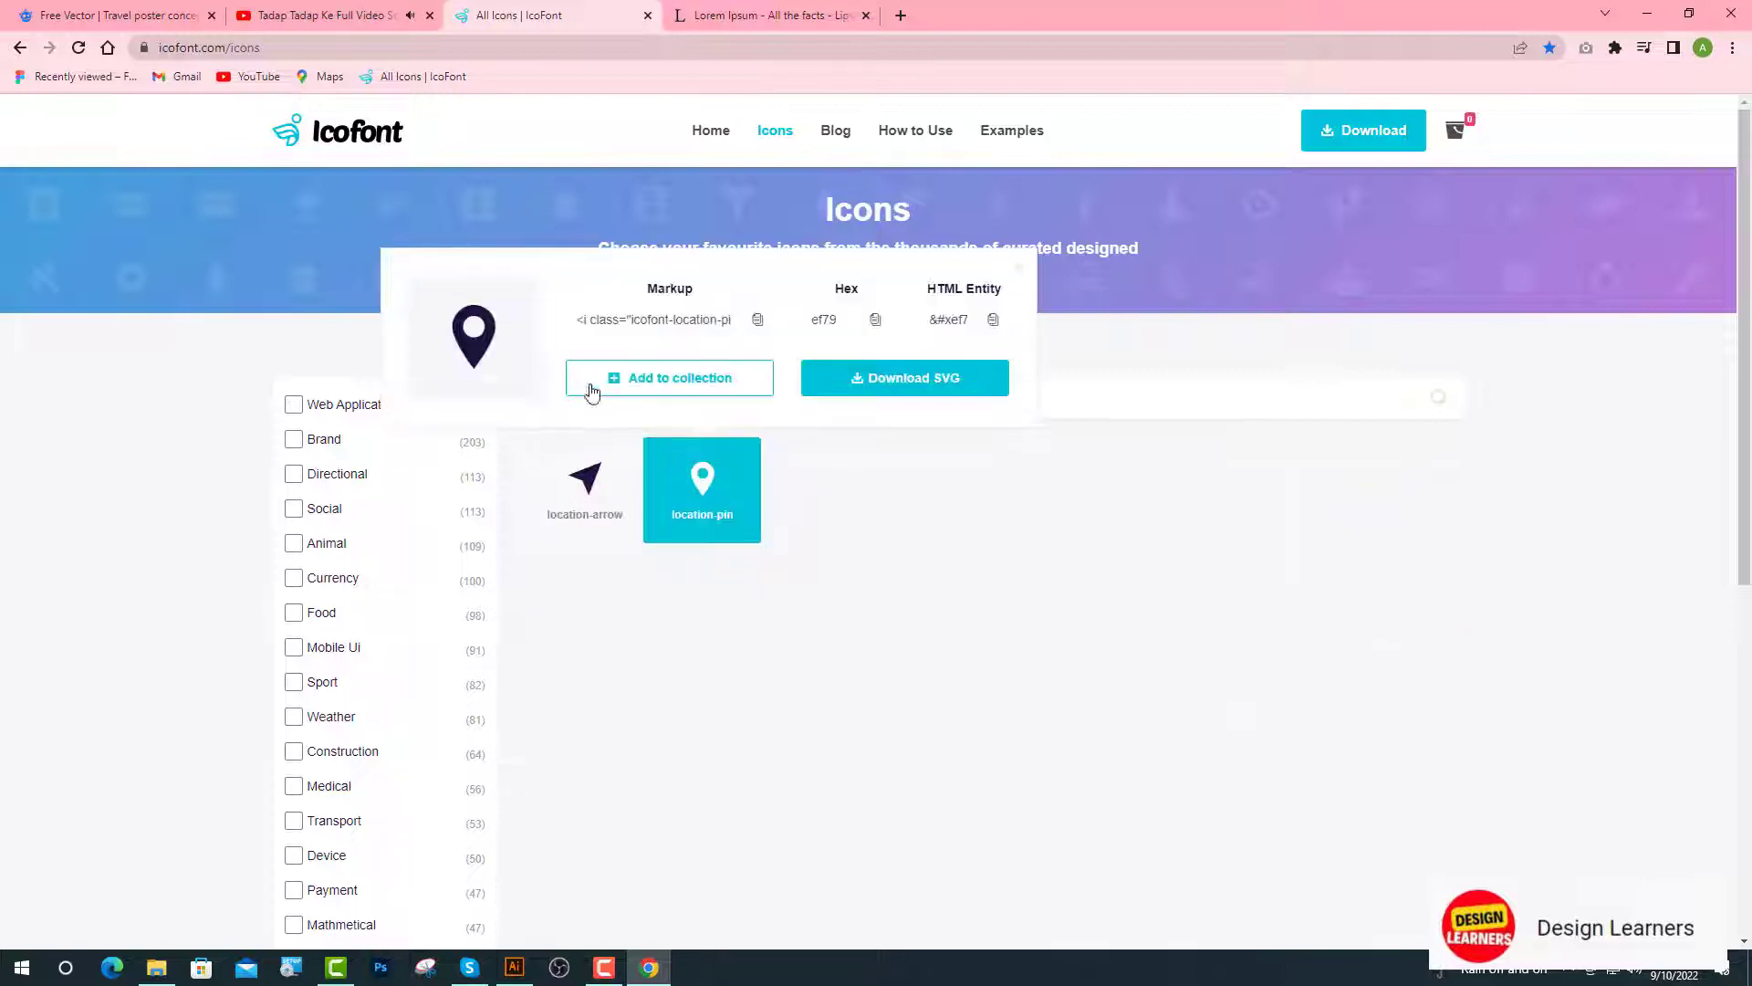
click(515, 968)
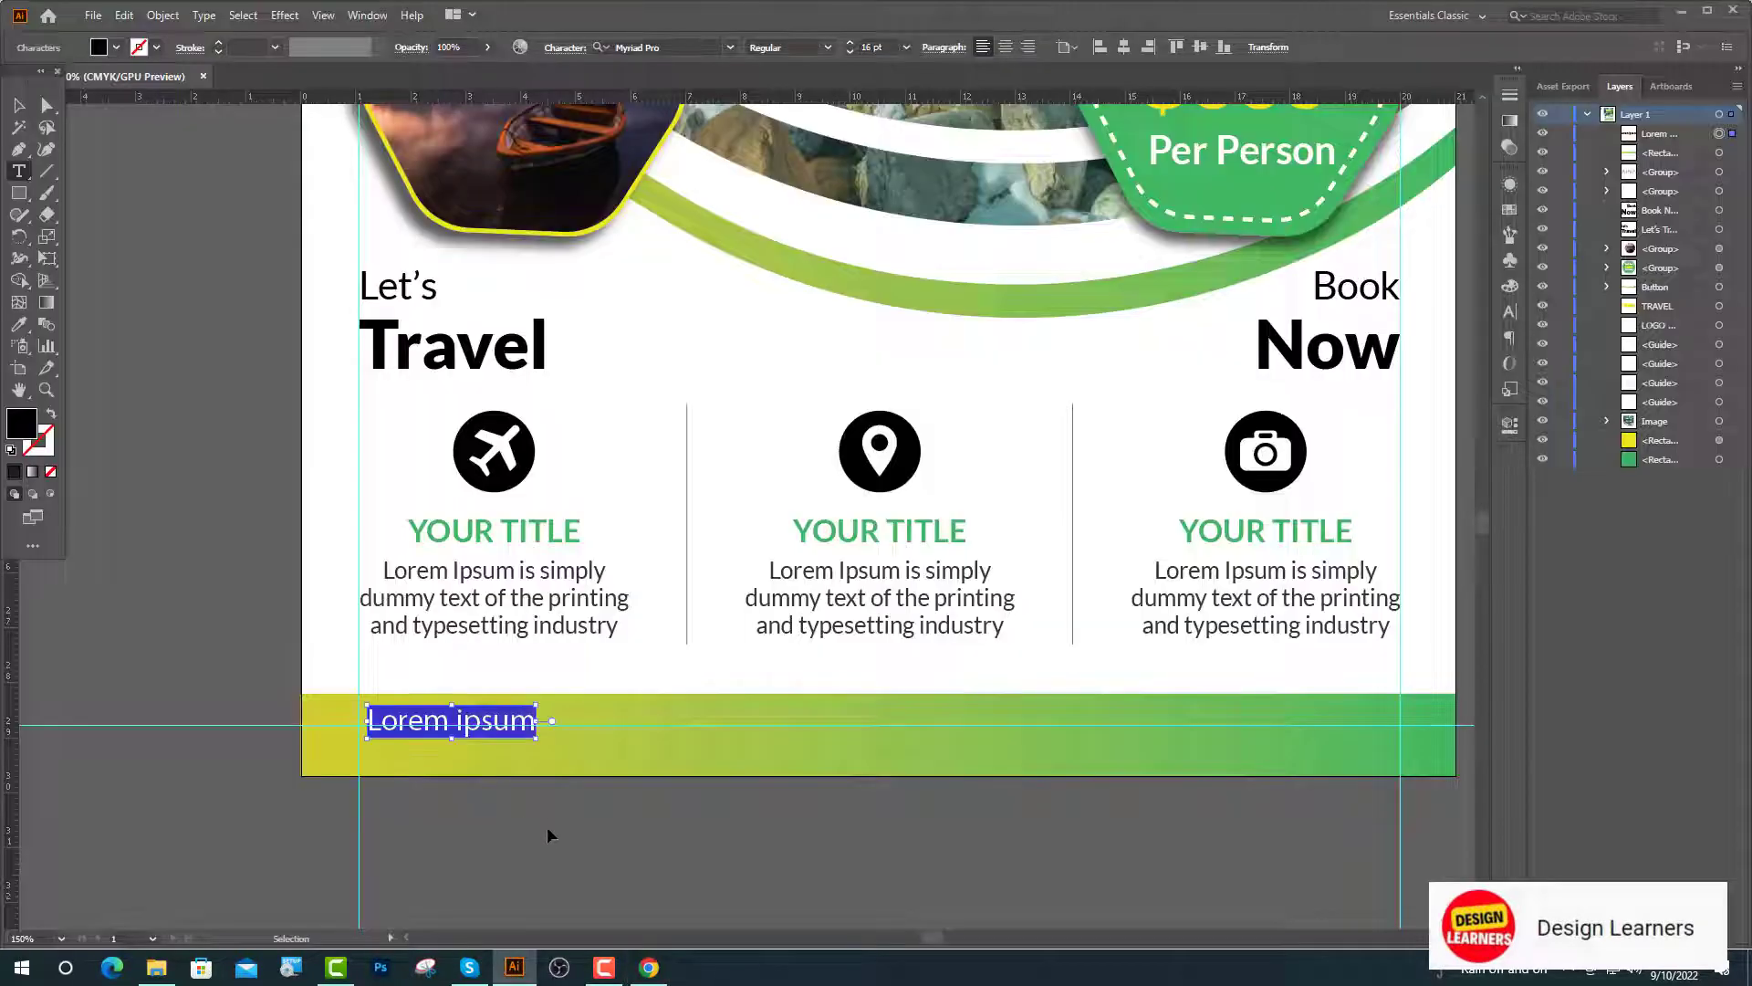
key(ctrl+v)
Step: Set the pasted footer glyph's font to icofont
key(ctrl+a)
scroll(364, 735, up, 3)
click(699, 45)
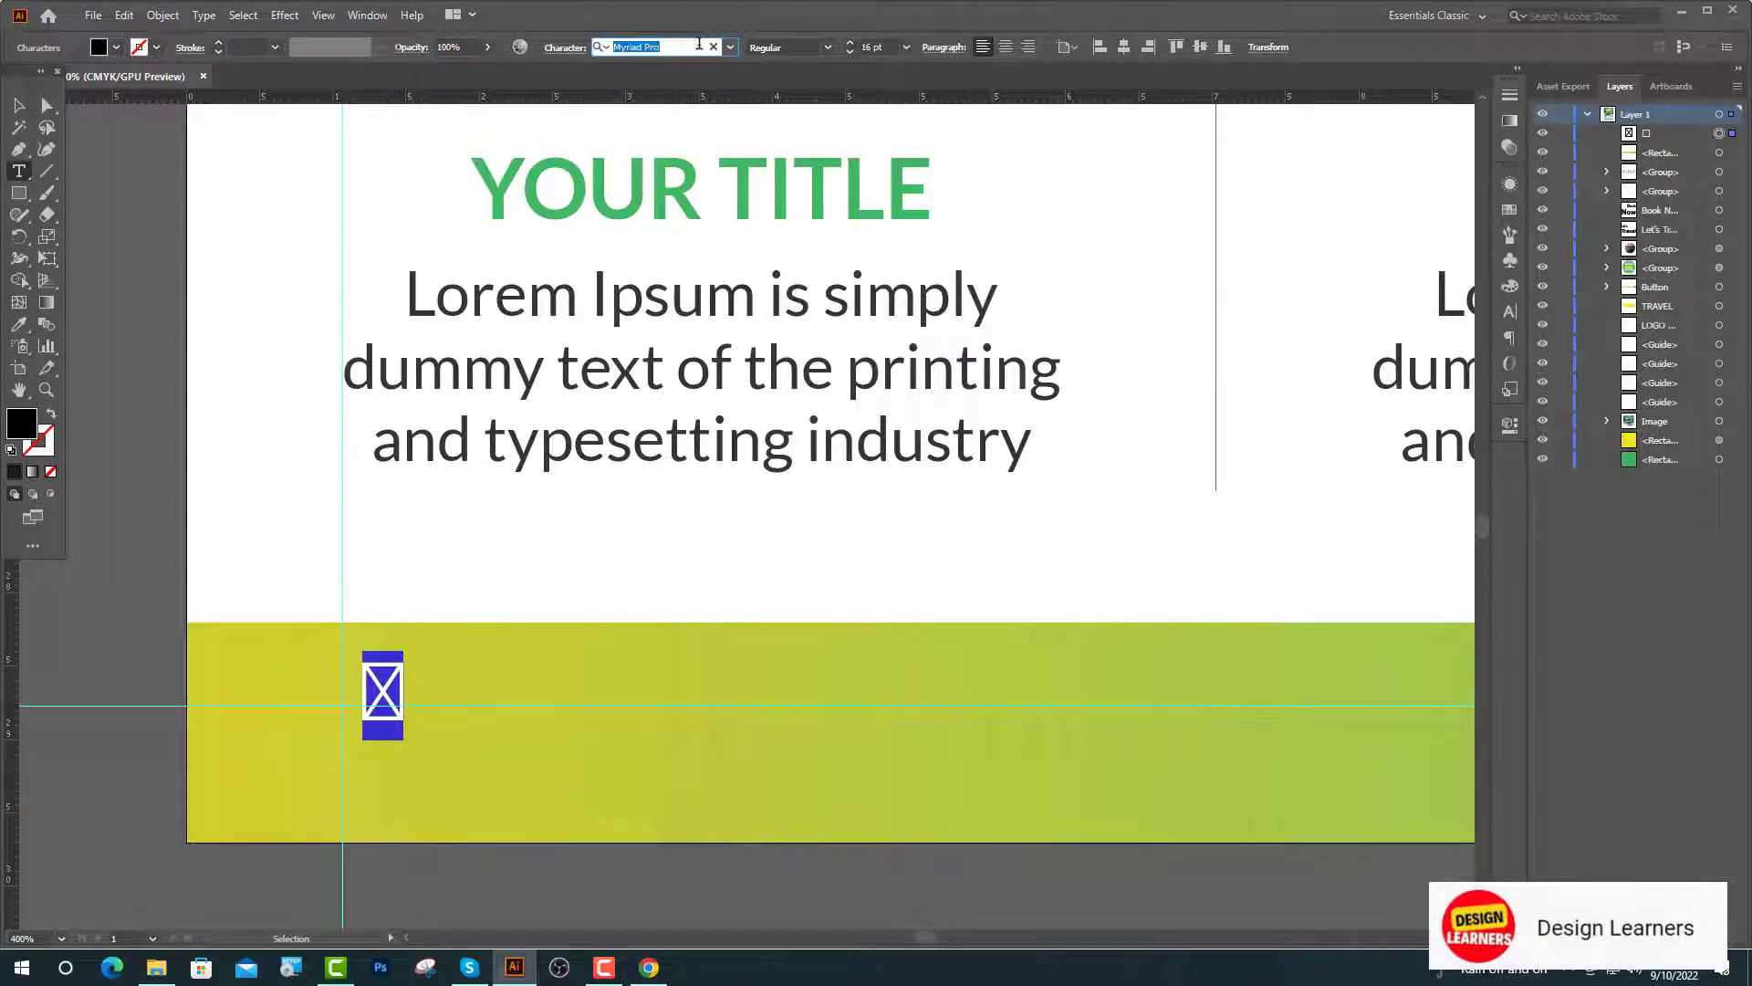
text(ic)
click(798, 142)
key(Escape)
Step: Move the footer's location pin against the left margin guide, vertically near the middle of the bar
scroll(575, 661, down, 3)
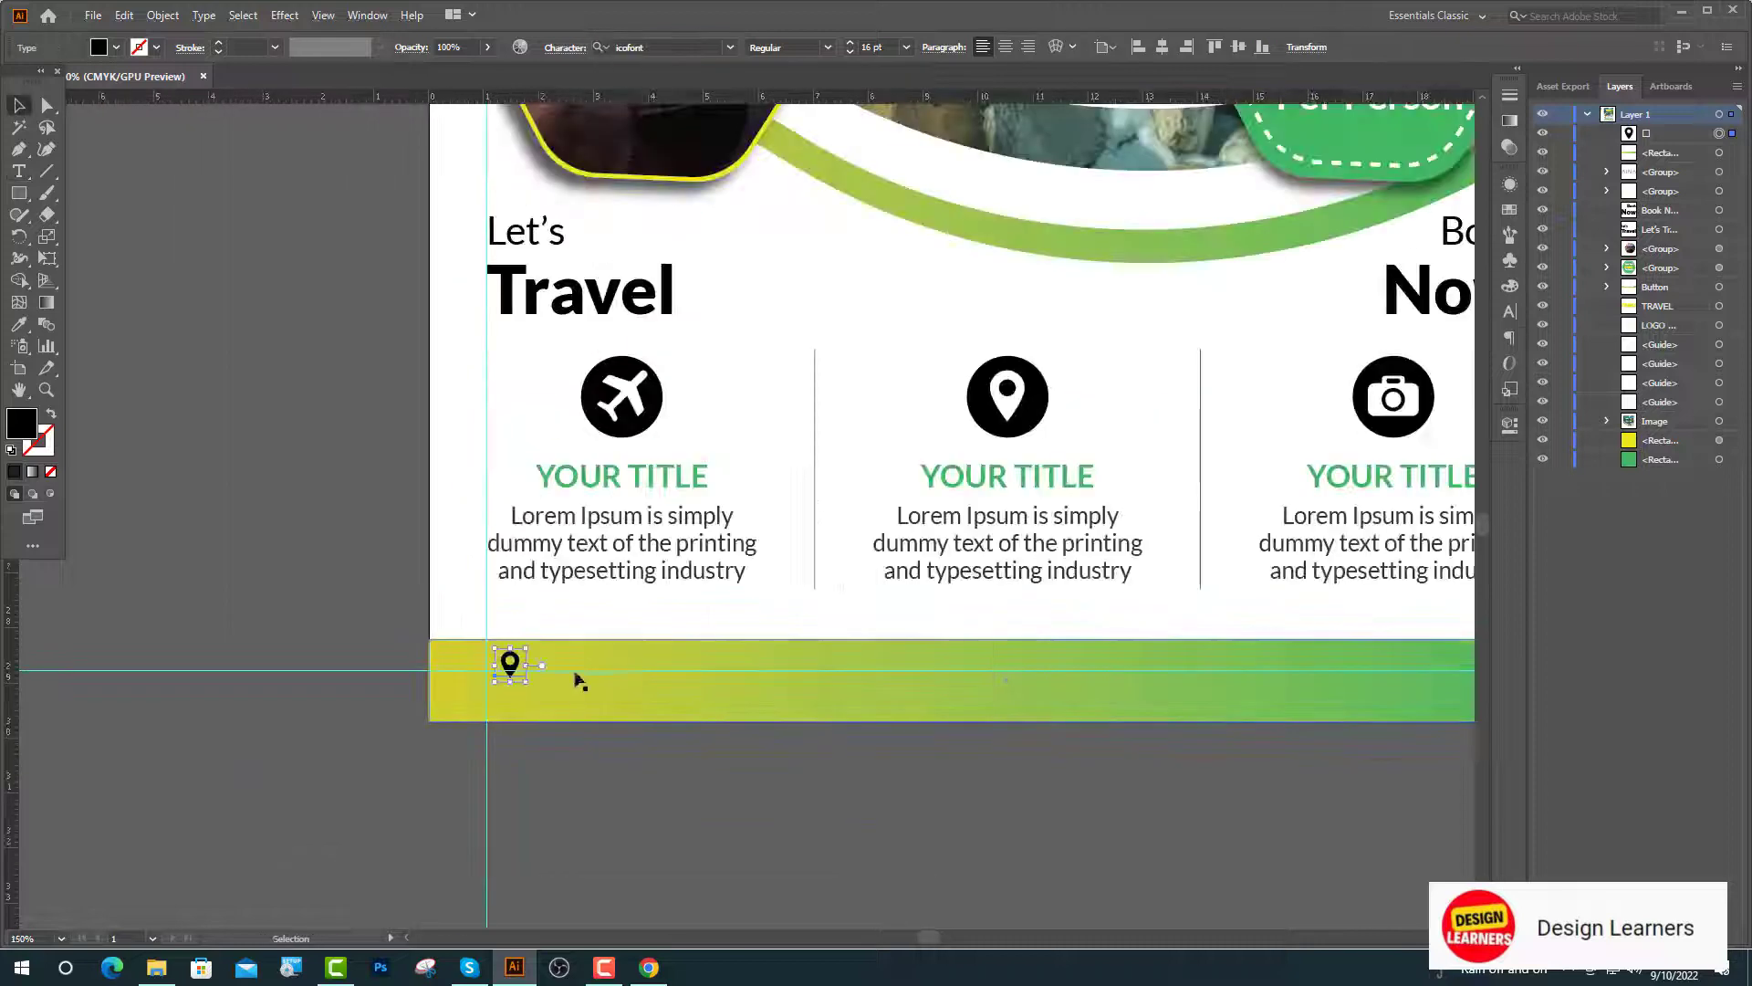
scroll(538, 673, up, 2)
drag(514, 542, 487, 571)
click(272, 673)
Step: Add the text "Head Office" beside the location pin in the footer bar
scroll(505, 567, up, 1)
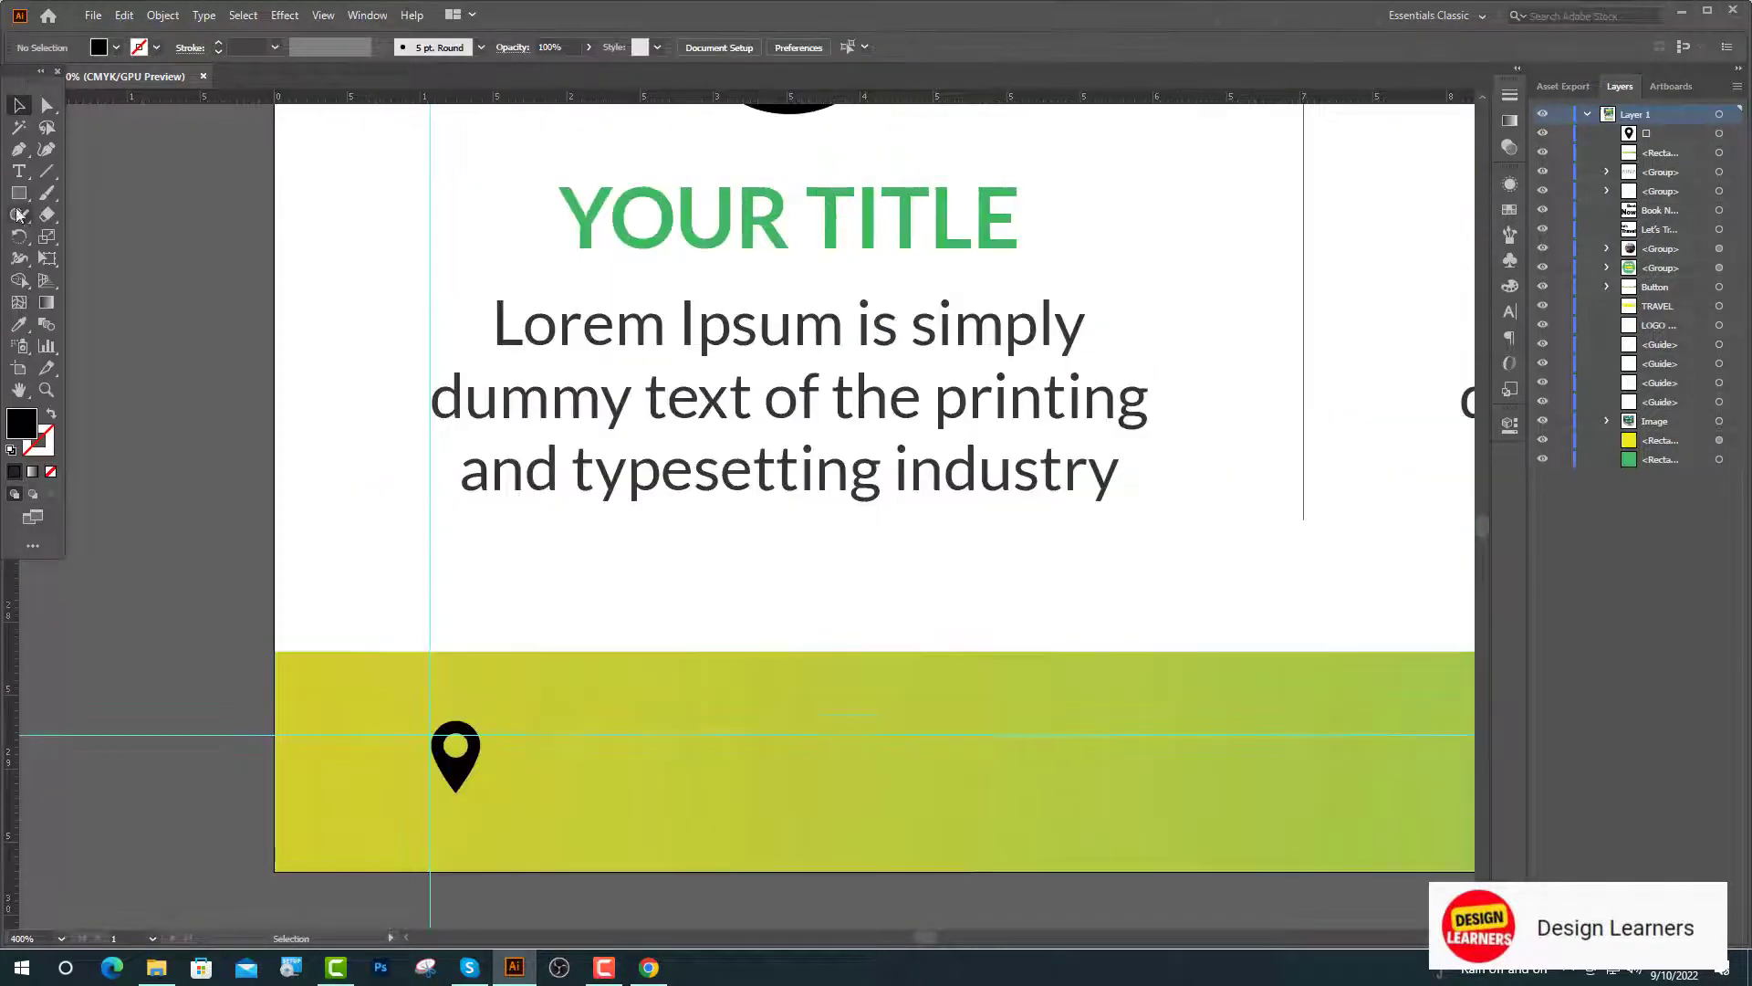
key(t)
click(518, 730)
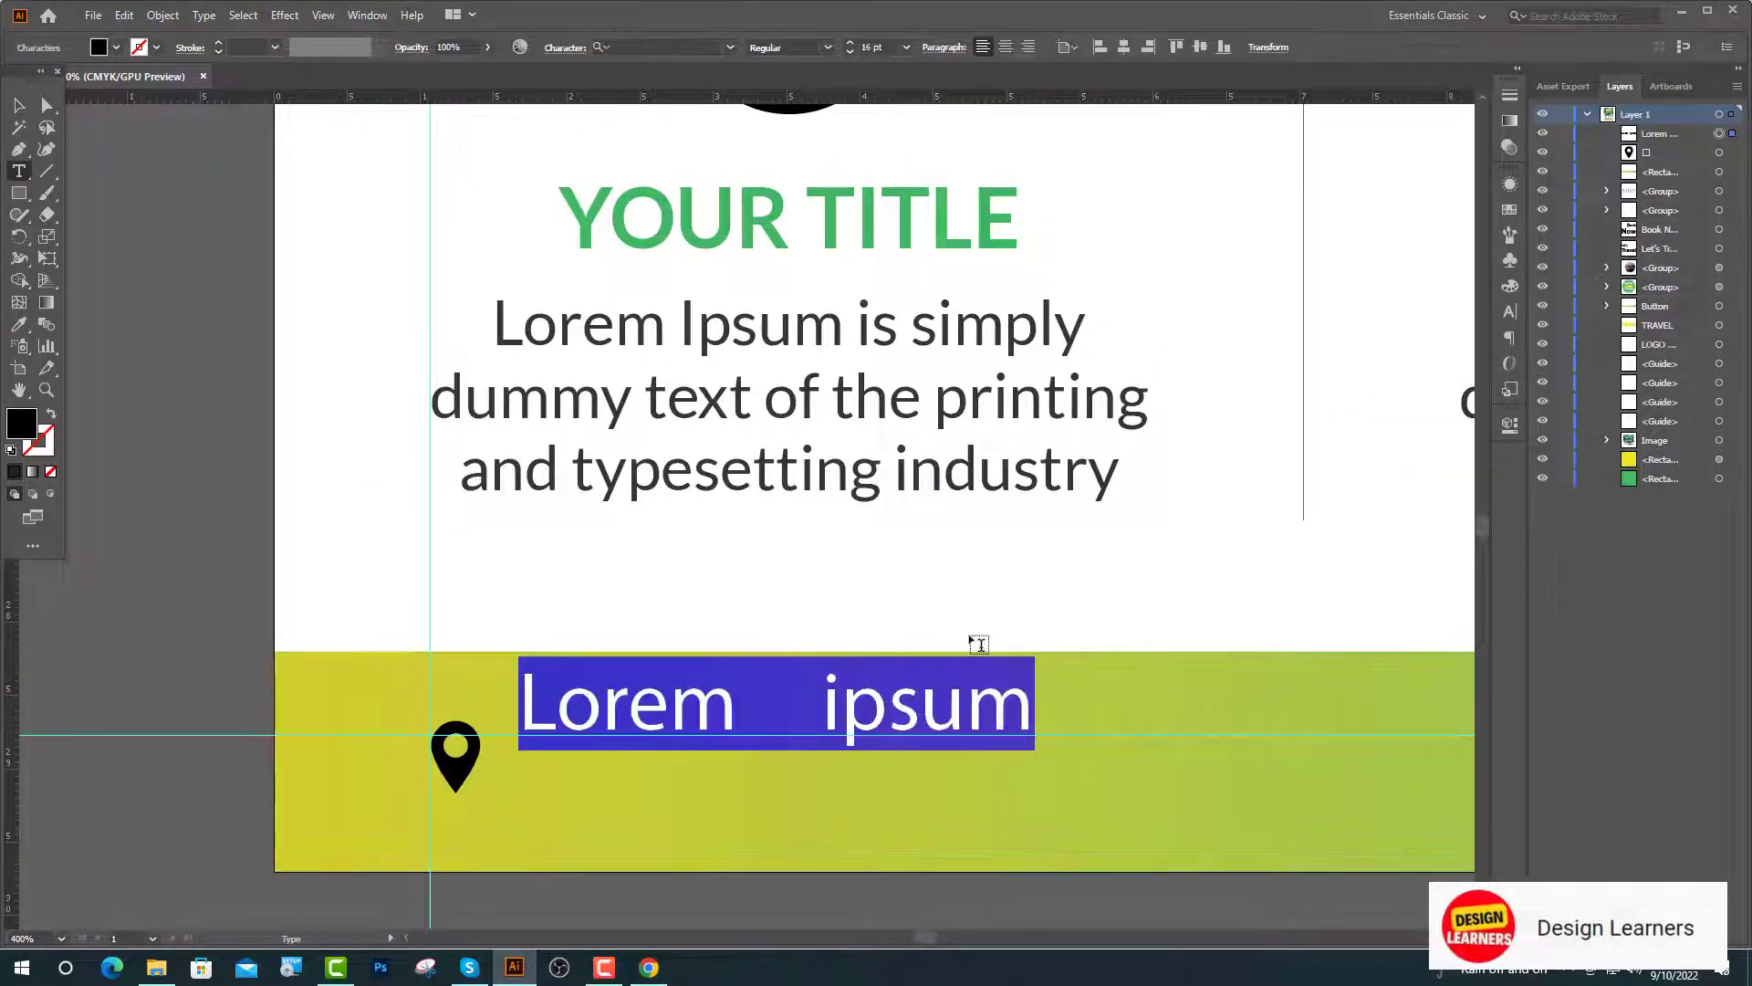
text(Head Off)
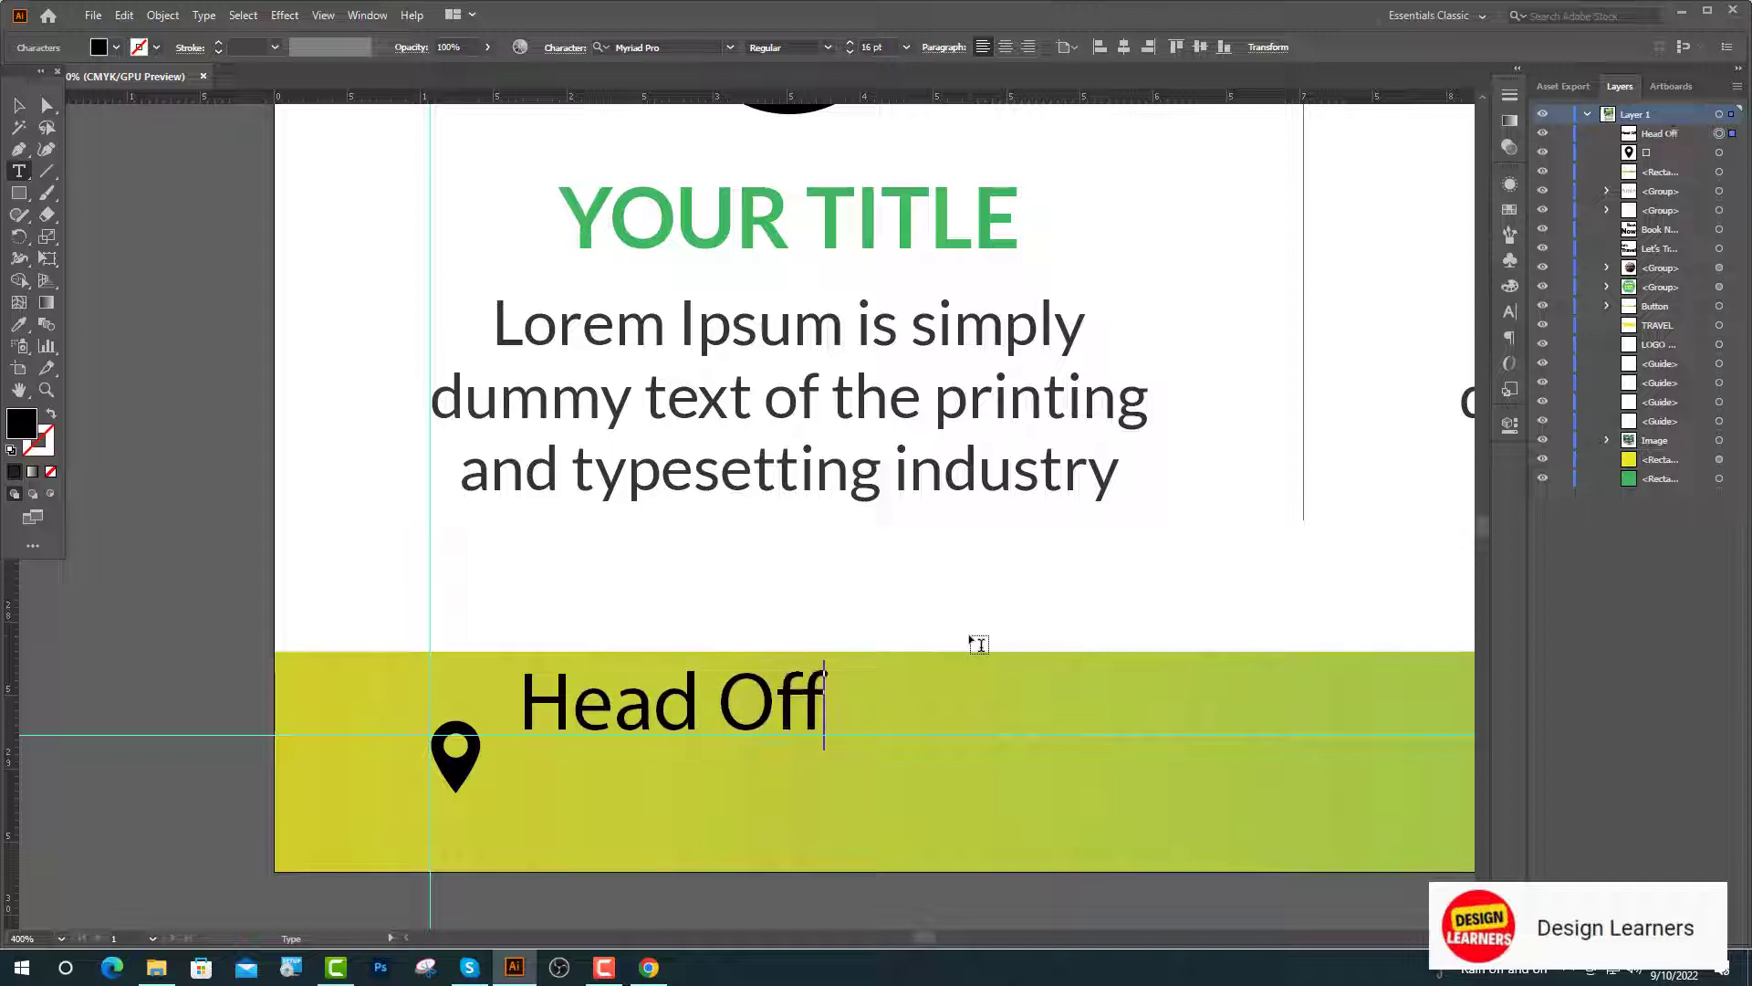
text(ice)
key(Escape)
Step: Set the "Head Office" text's font to Lato Regular
click(648, 47)
text(lato)
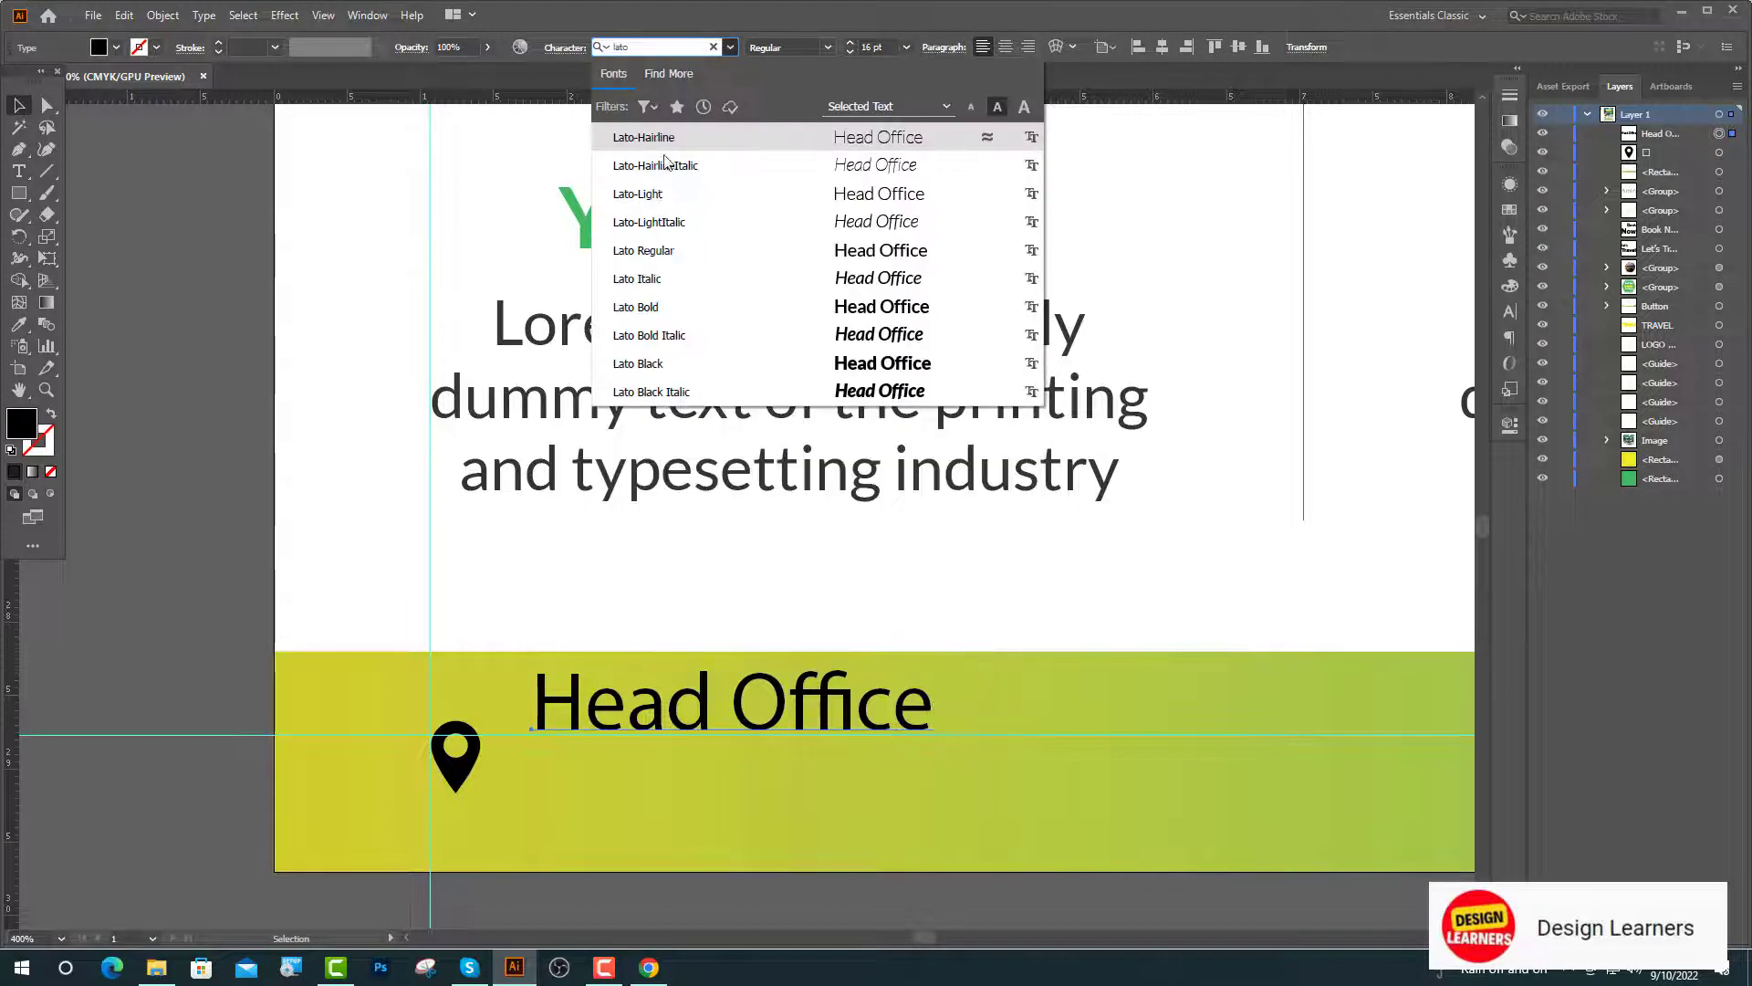
click(655, 251)
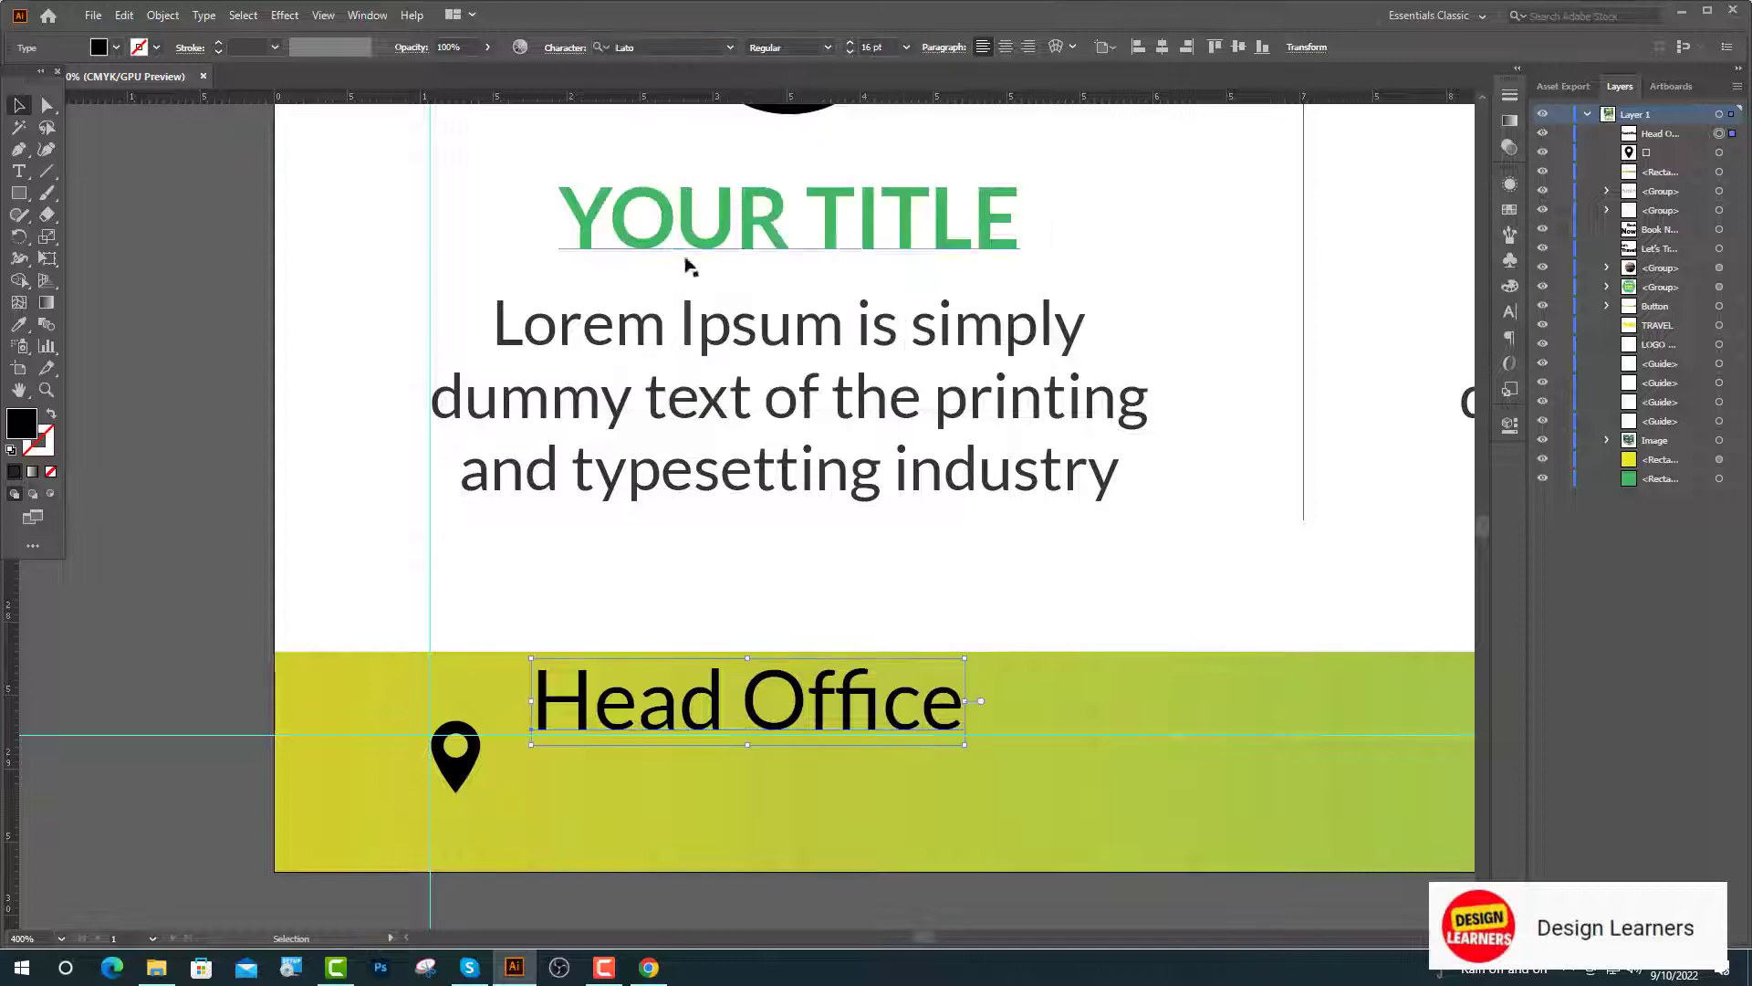
Step: Move the "Head Office" text closer to the location pin and set its font size to 10 pt
drag(876, 708, 867, 717)
key(ctrl+minus)
key(ctrl+minus)
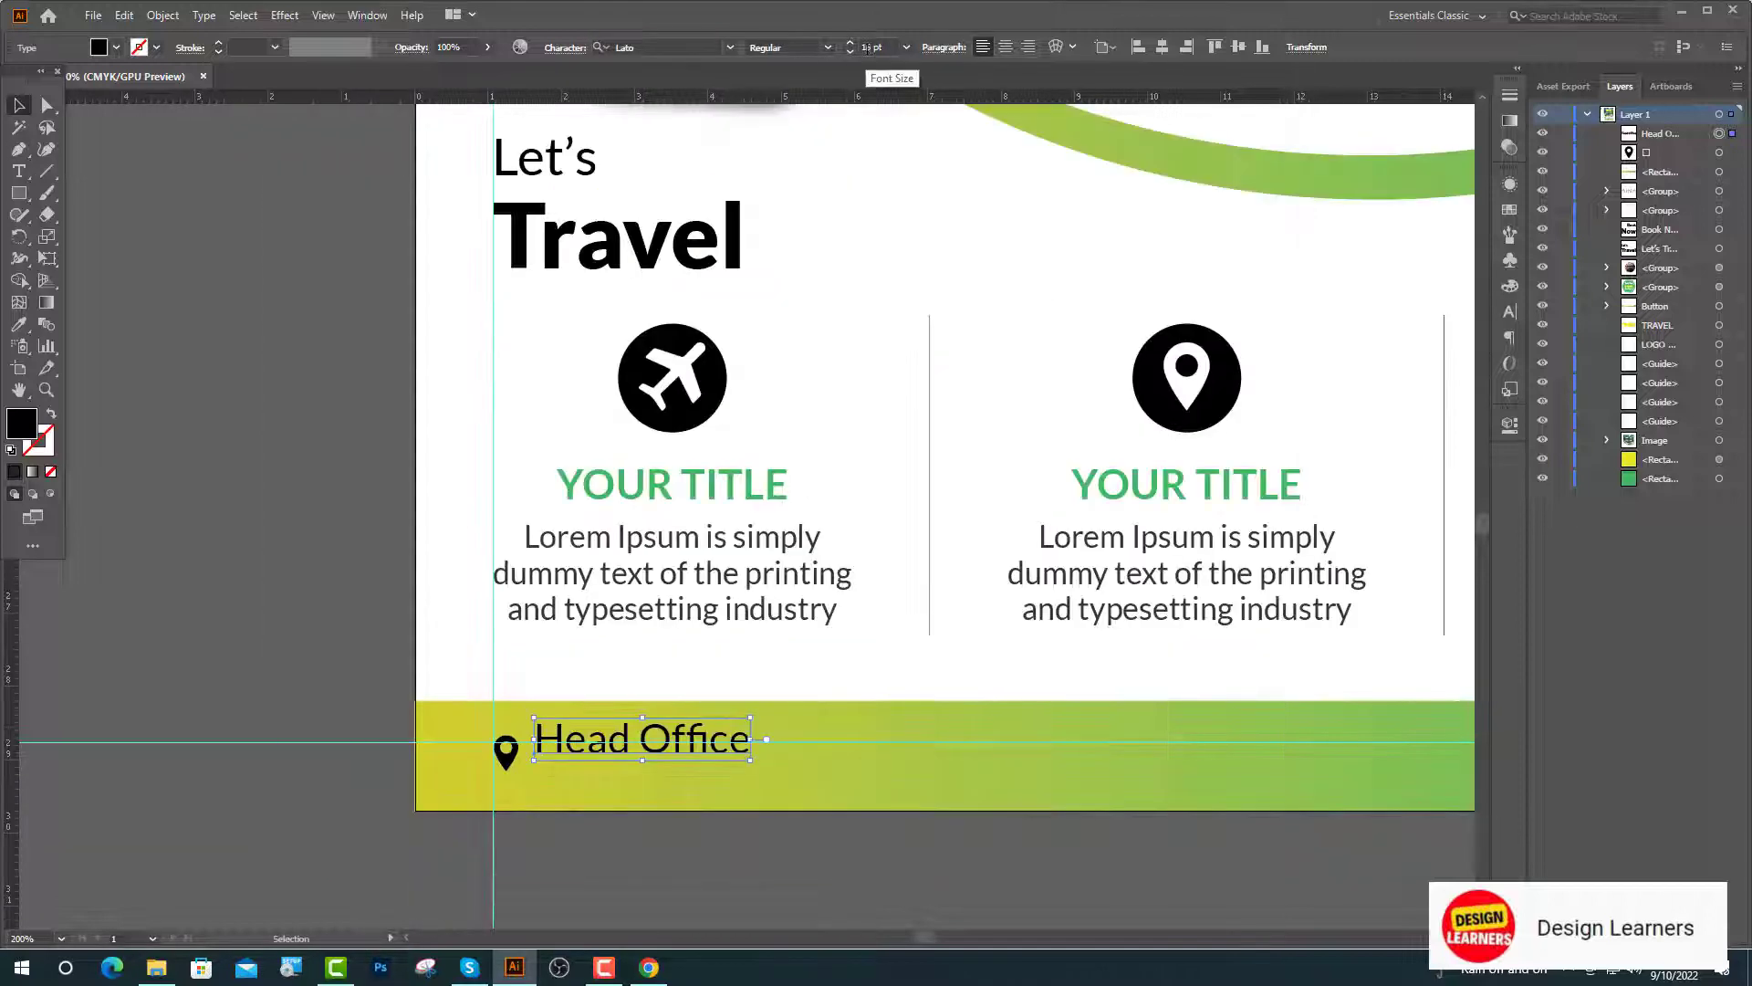
click(864, 47)
key(Return)
scroll(602, 723, down, 1)
scroll(584, 730, up, 2)
double_click(862, 47)
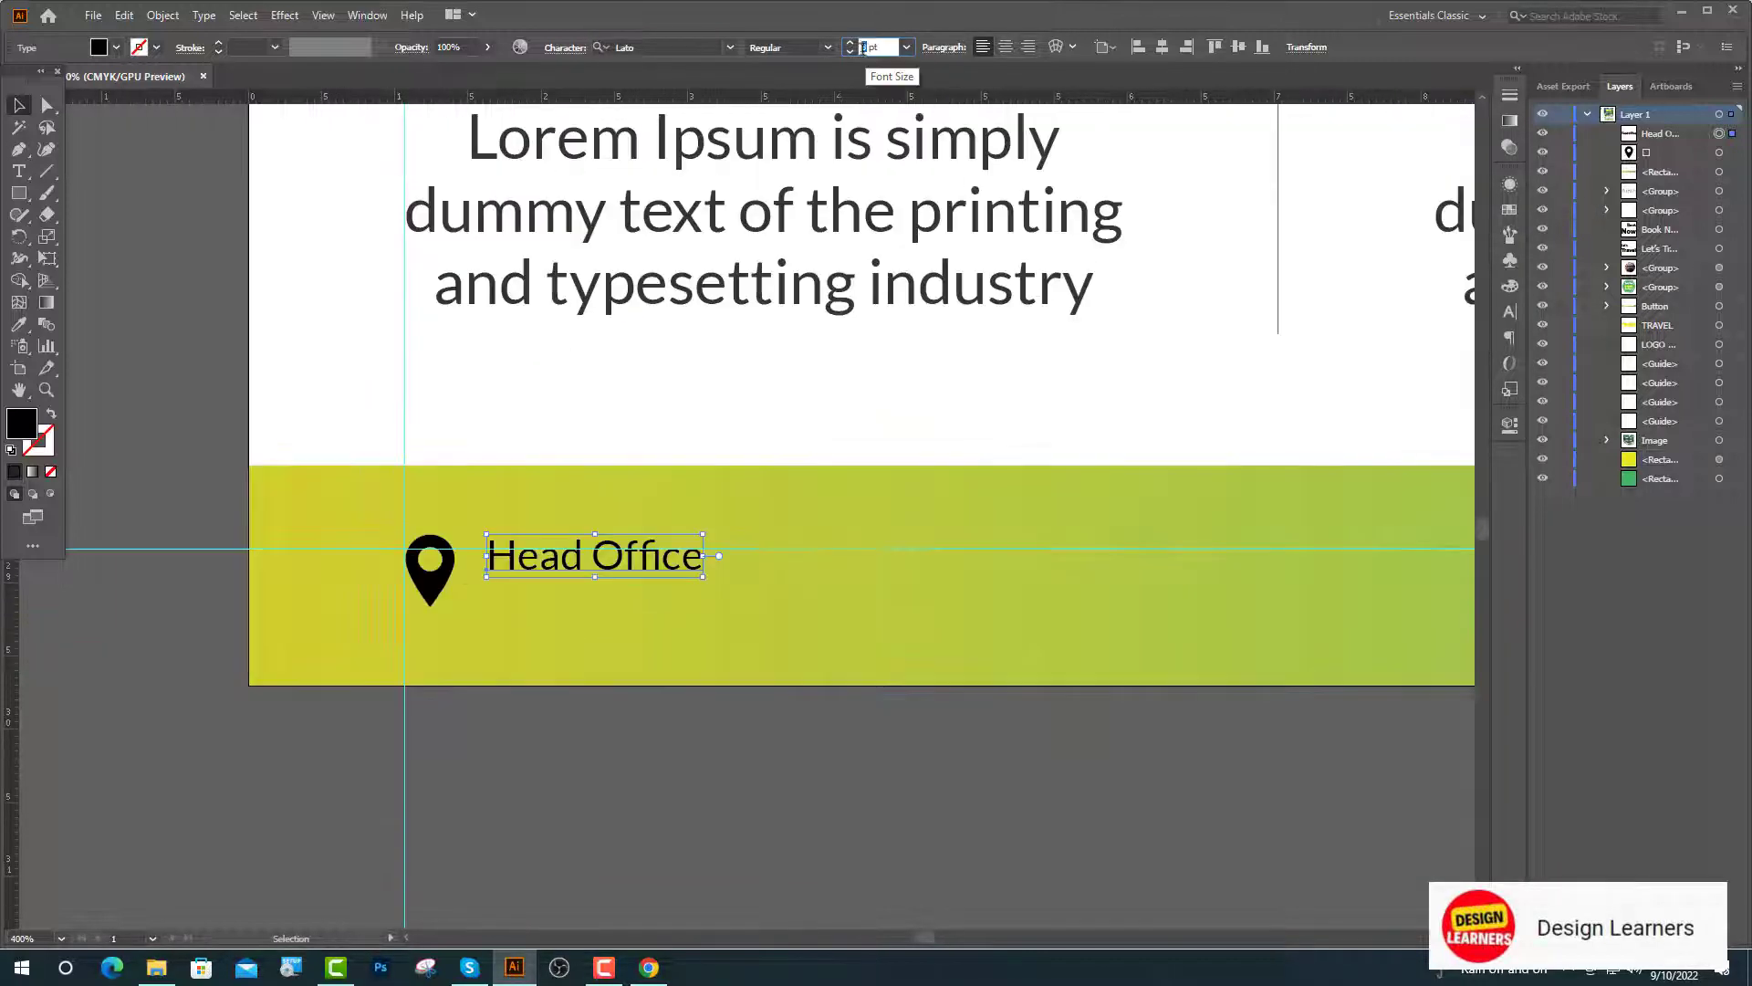
key(Return)
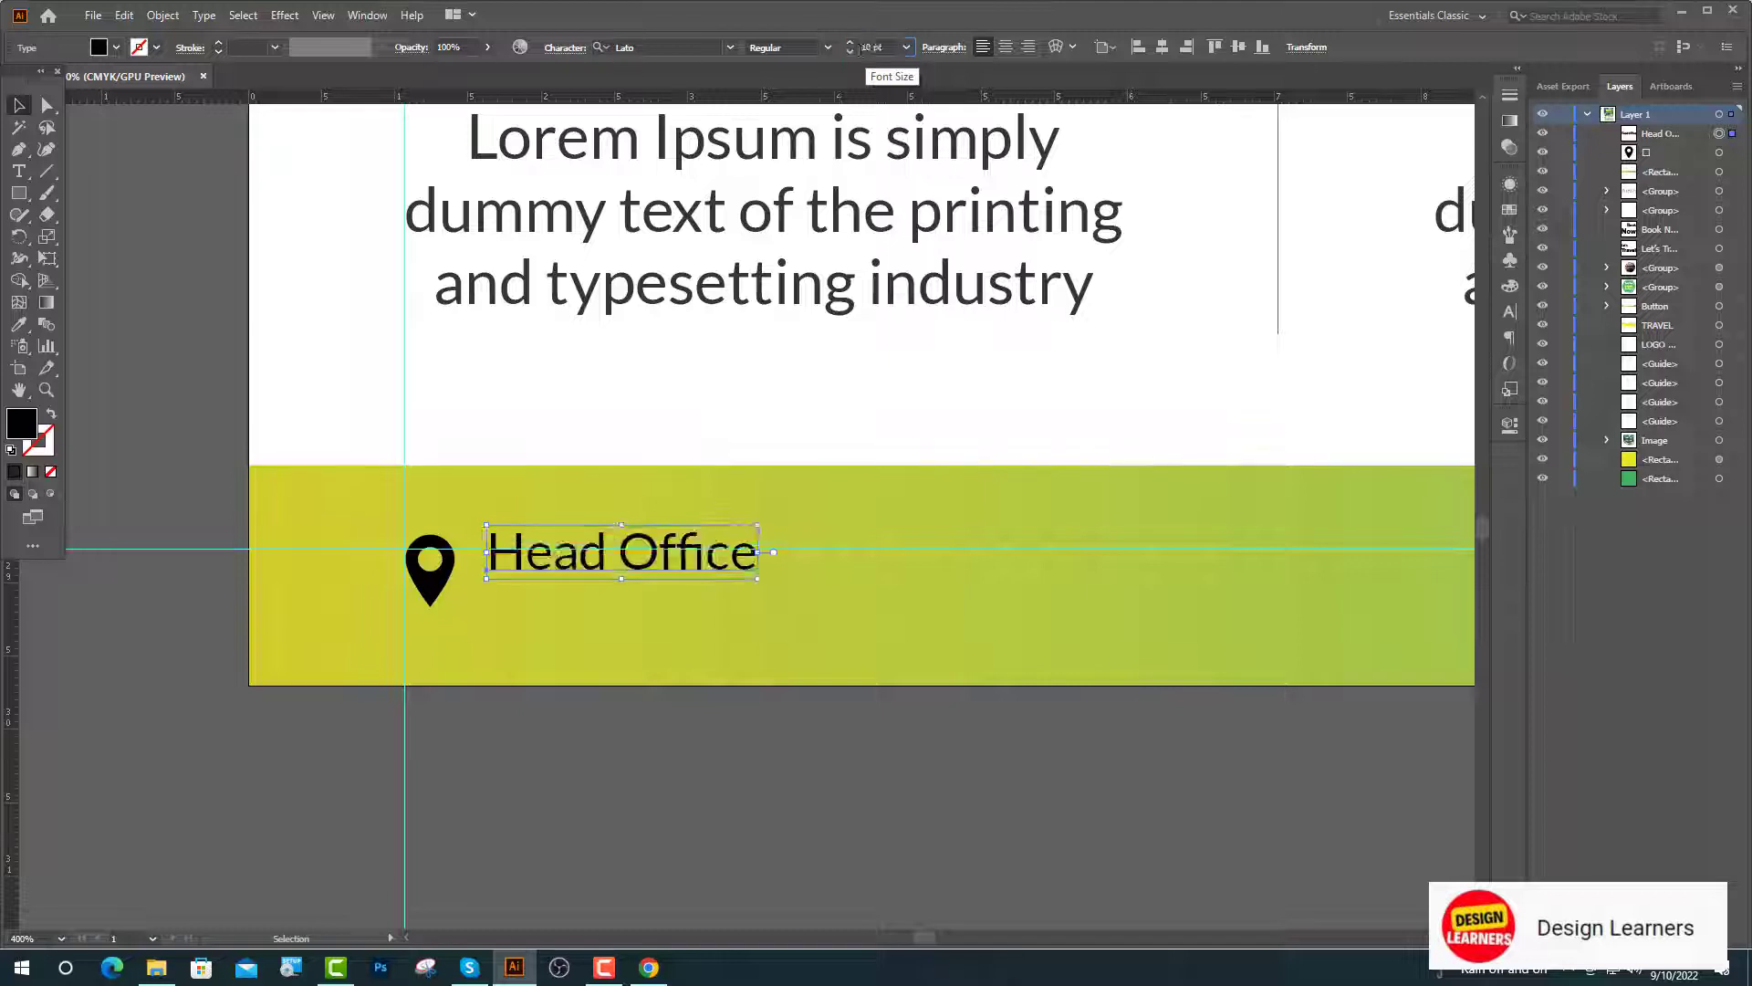
click(164, 164)
Step: Add a new text line with the placeholder street address directly below "Head Office" in the footer bar
click(19, 171)
click(500, 614)
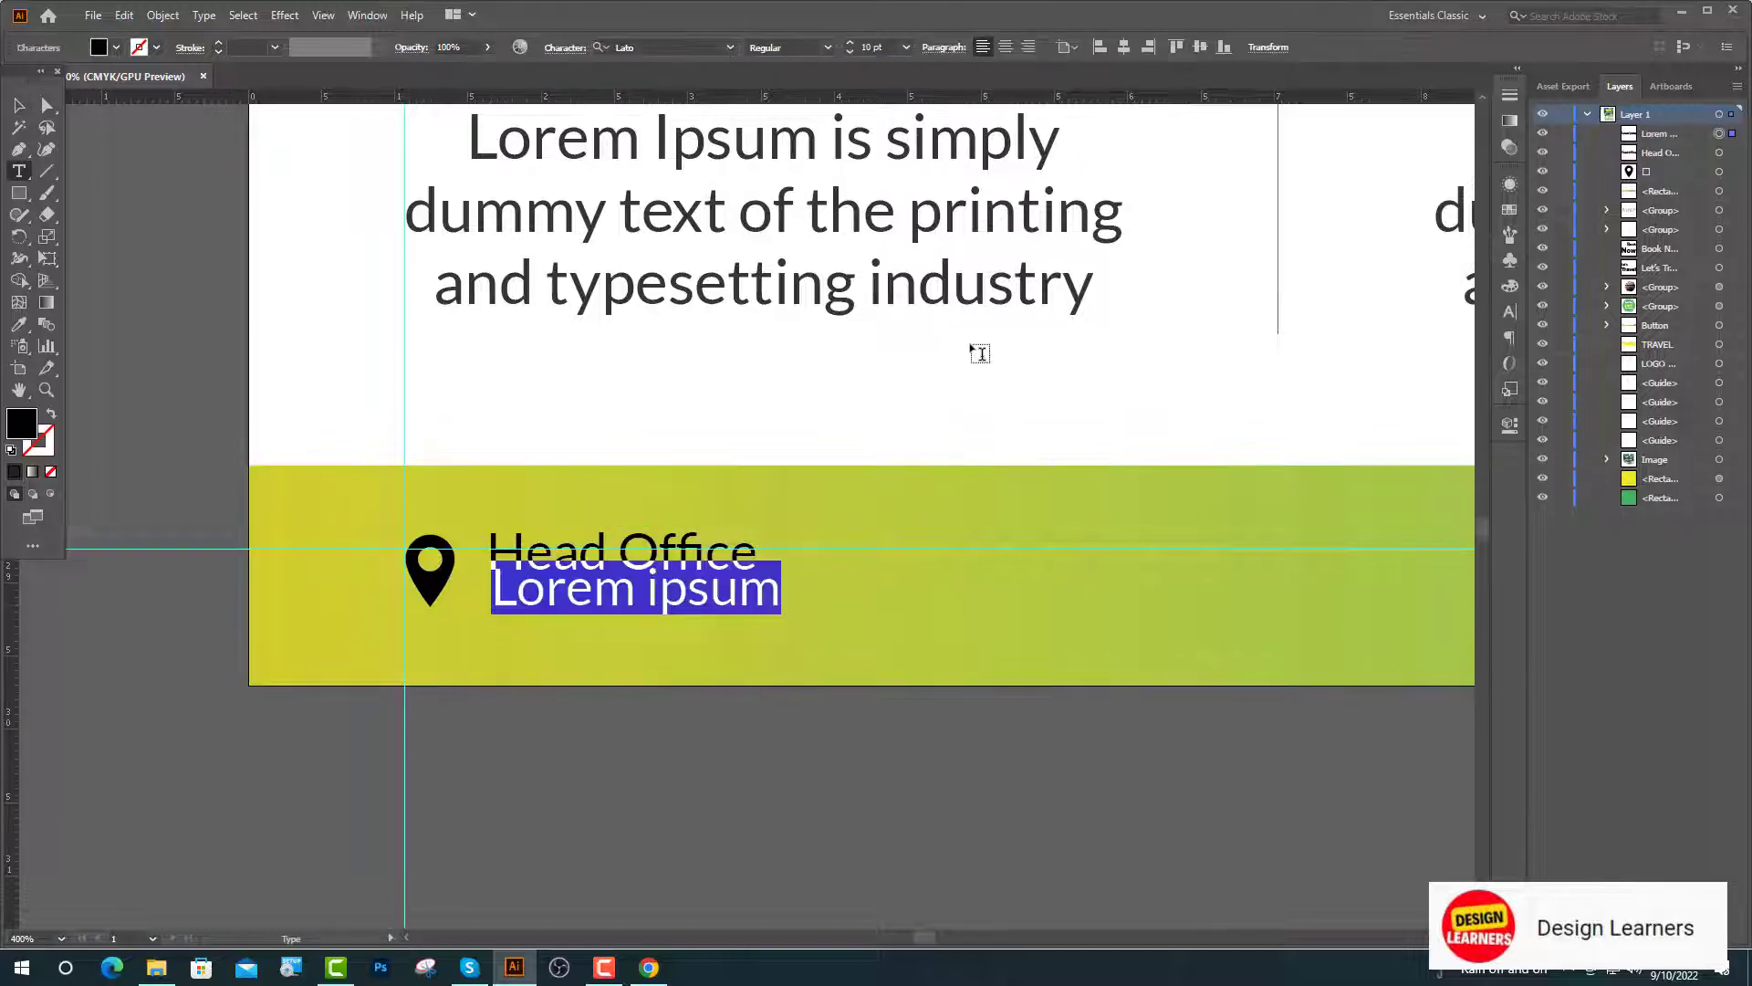
text(St. Lor)
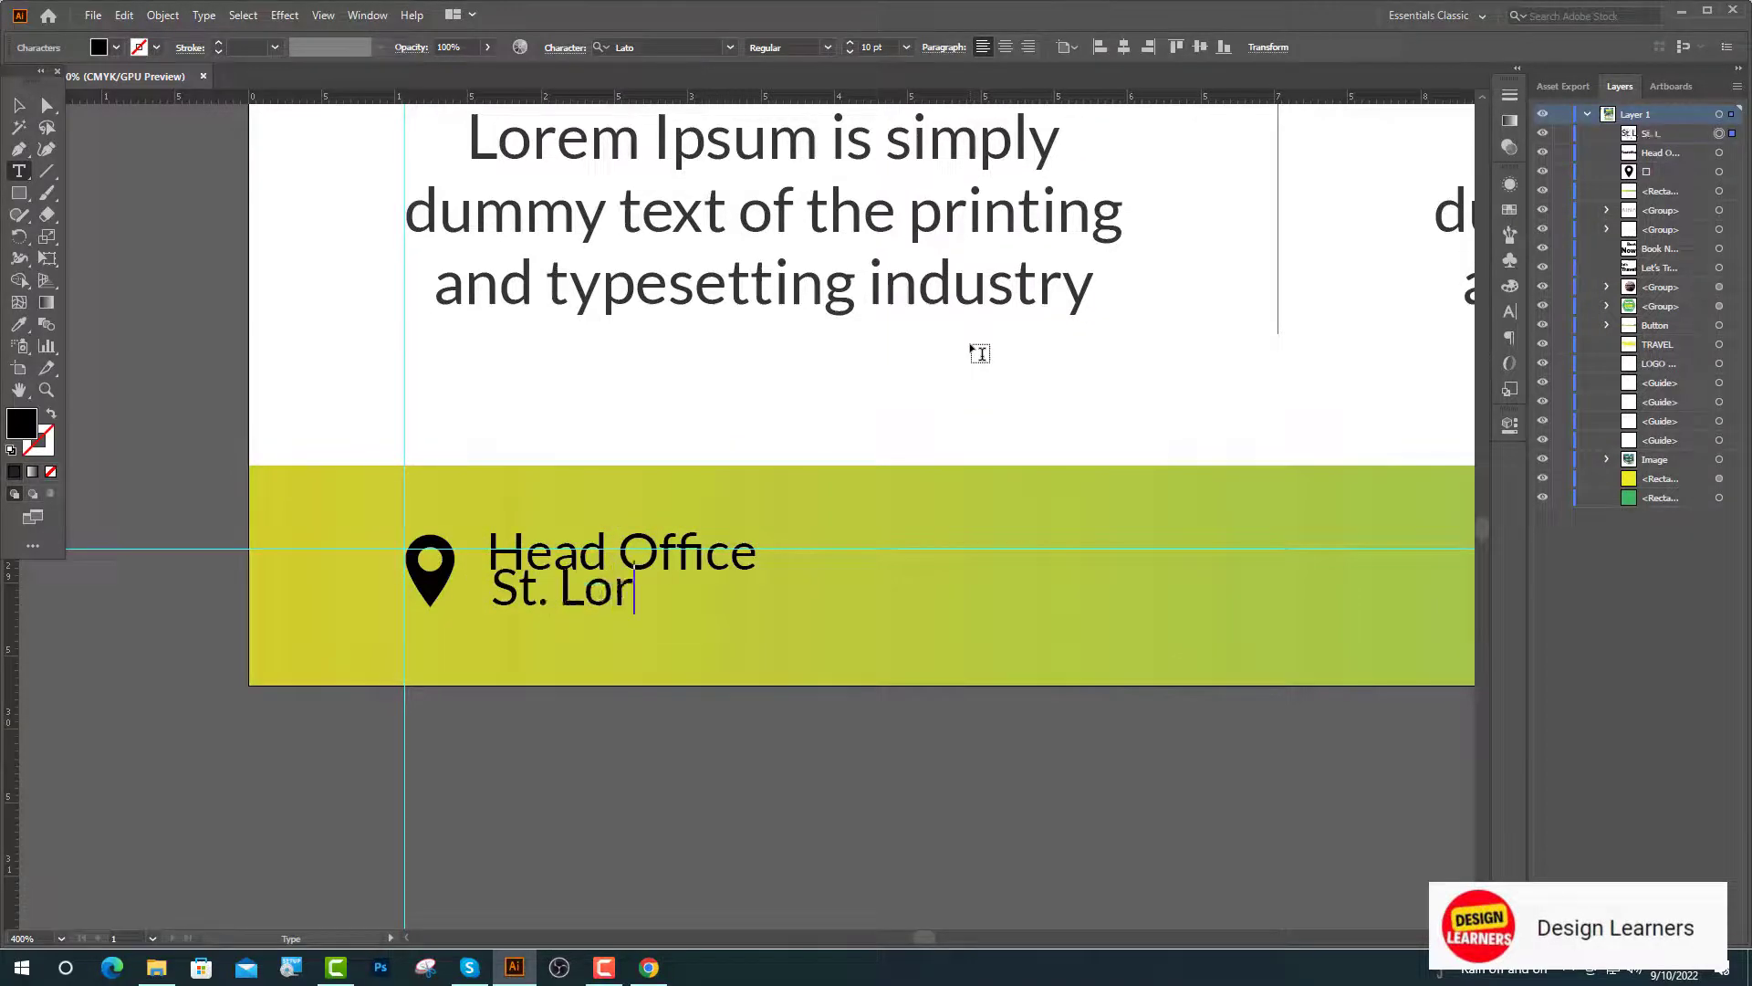
text(em No 7. )
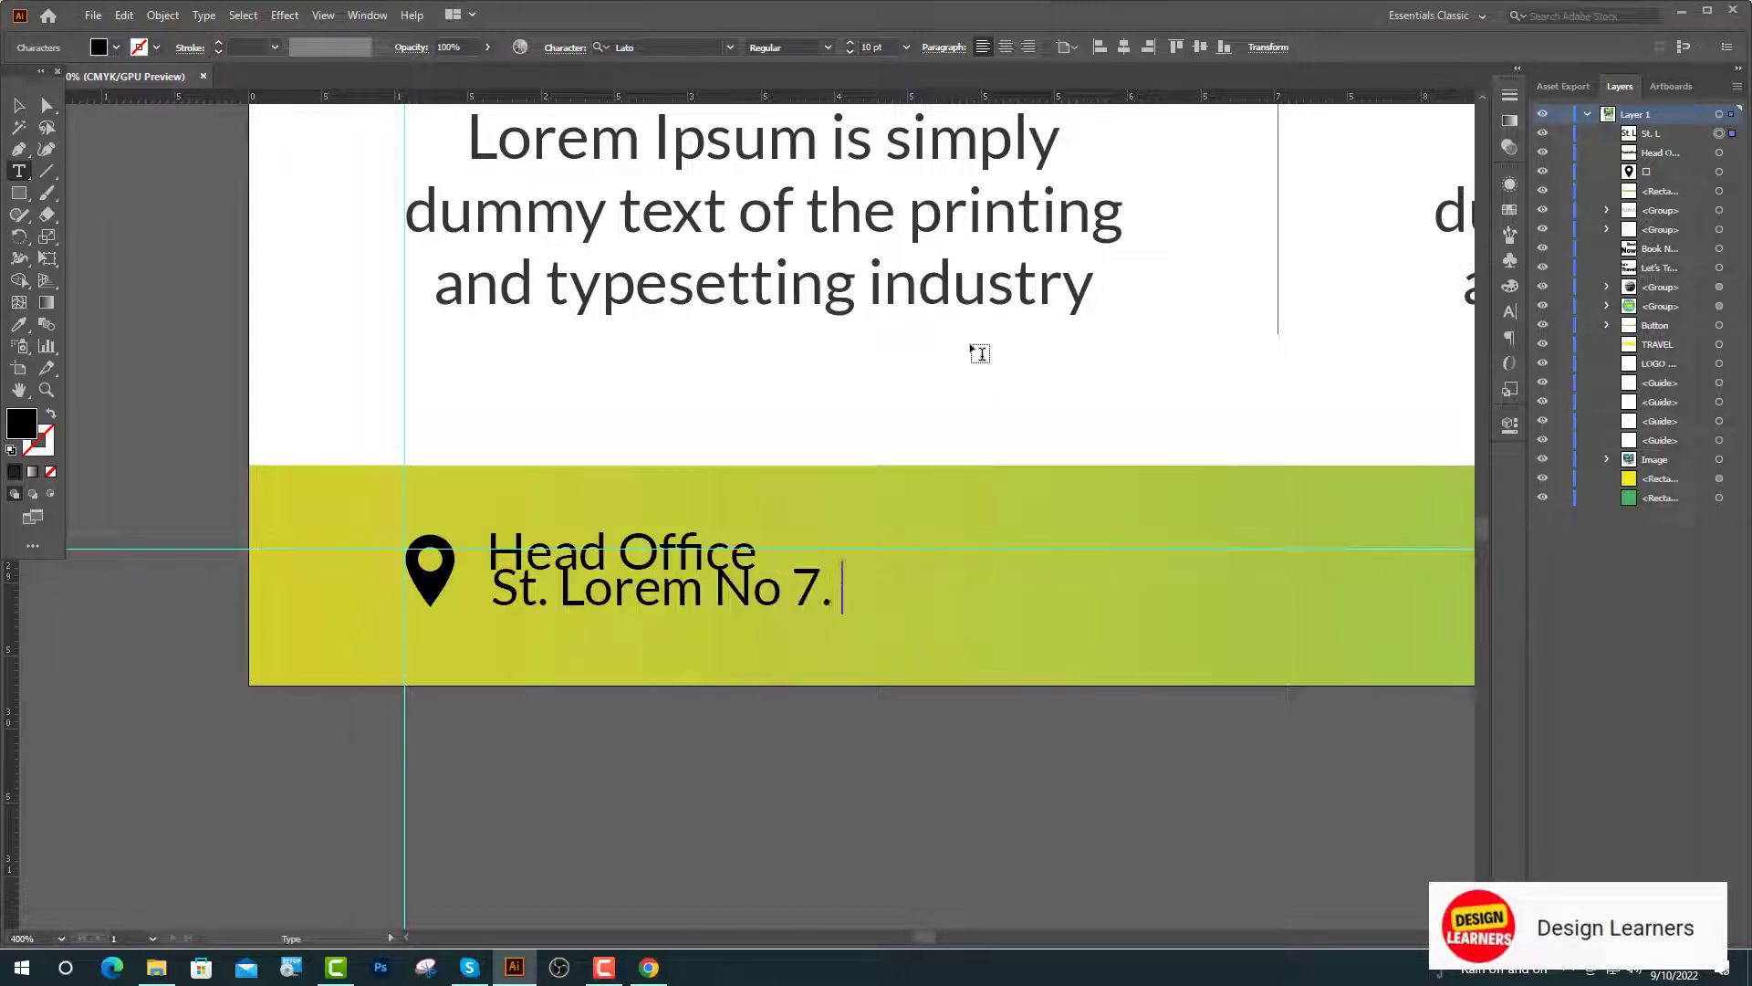
text(NY City)
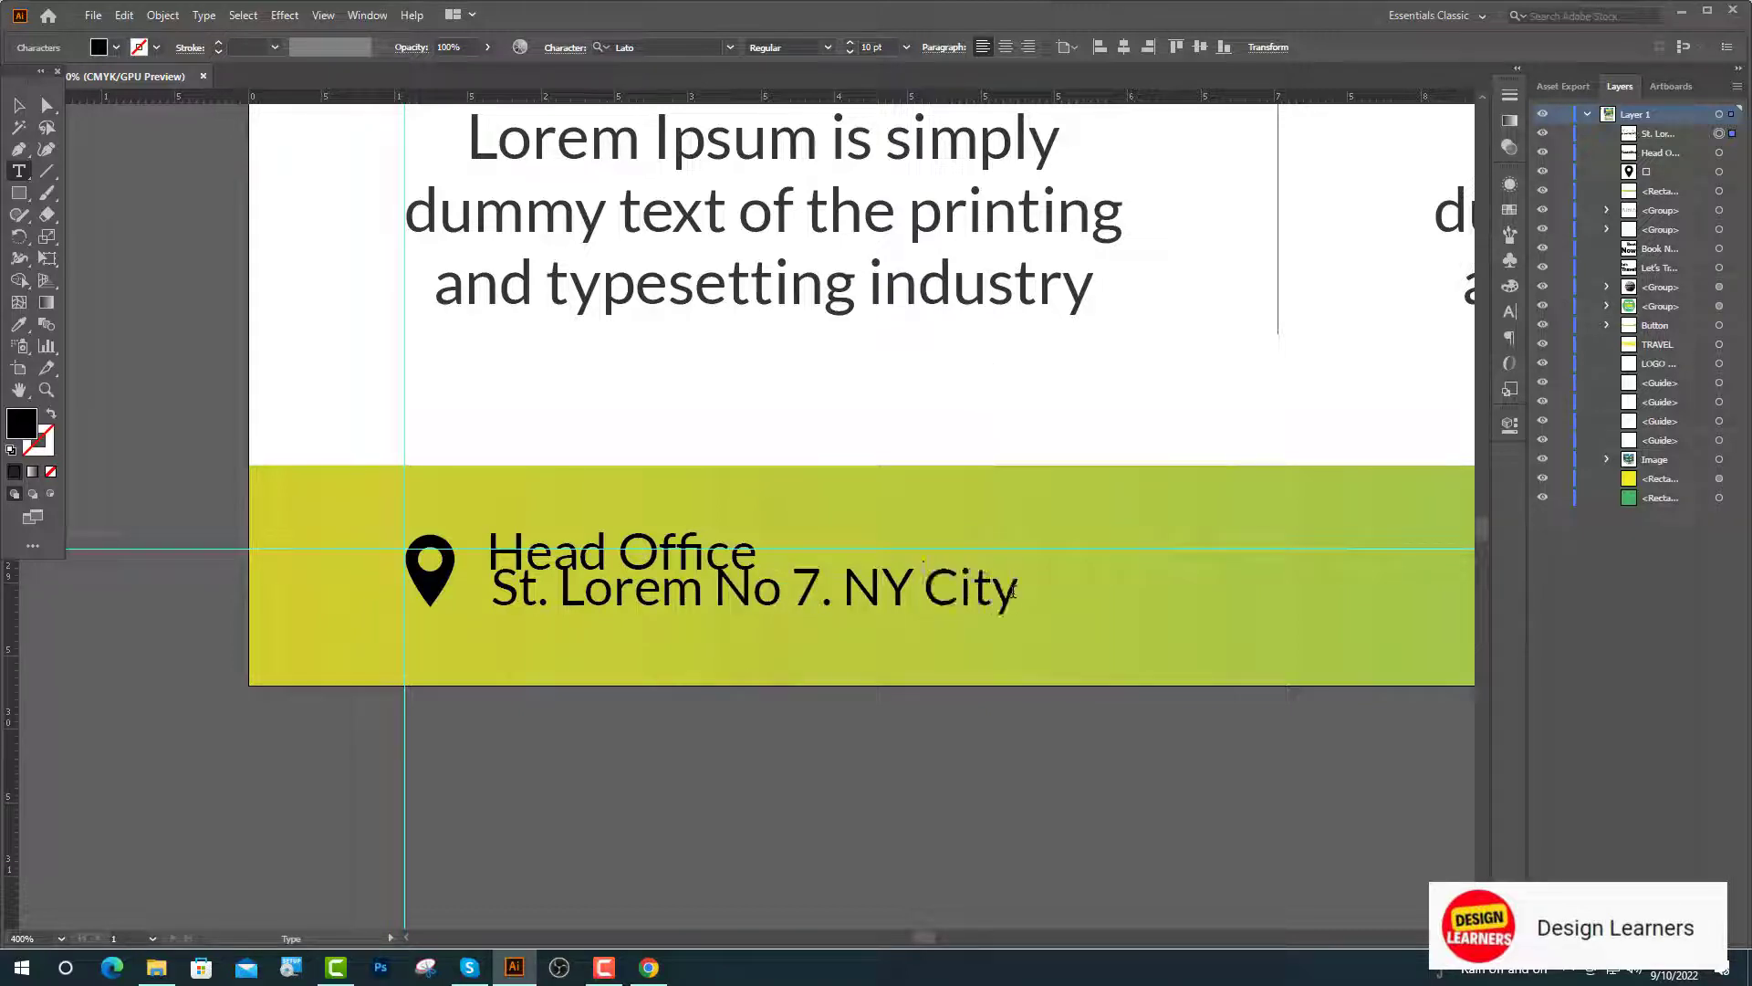
Step: Set the street address line's font style to Bold
drag(1016, 602, 399, 675)
click(828, 48)
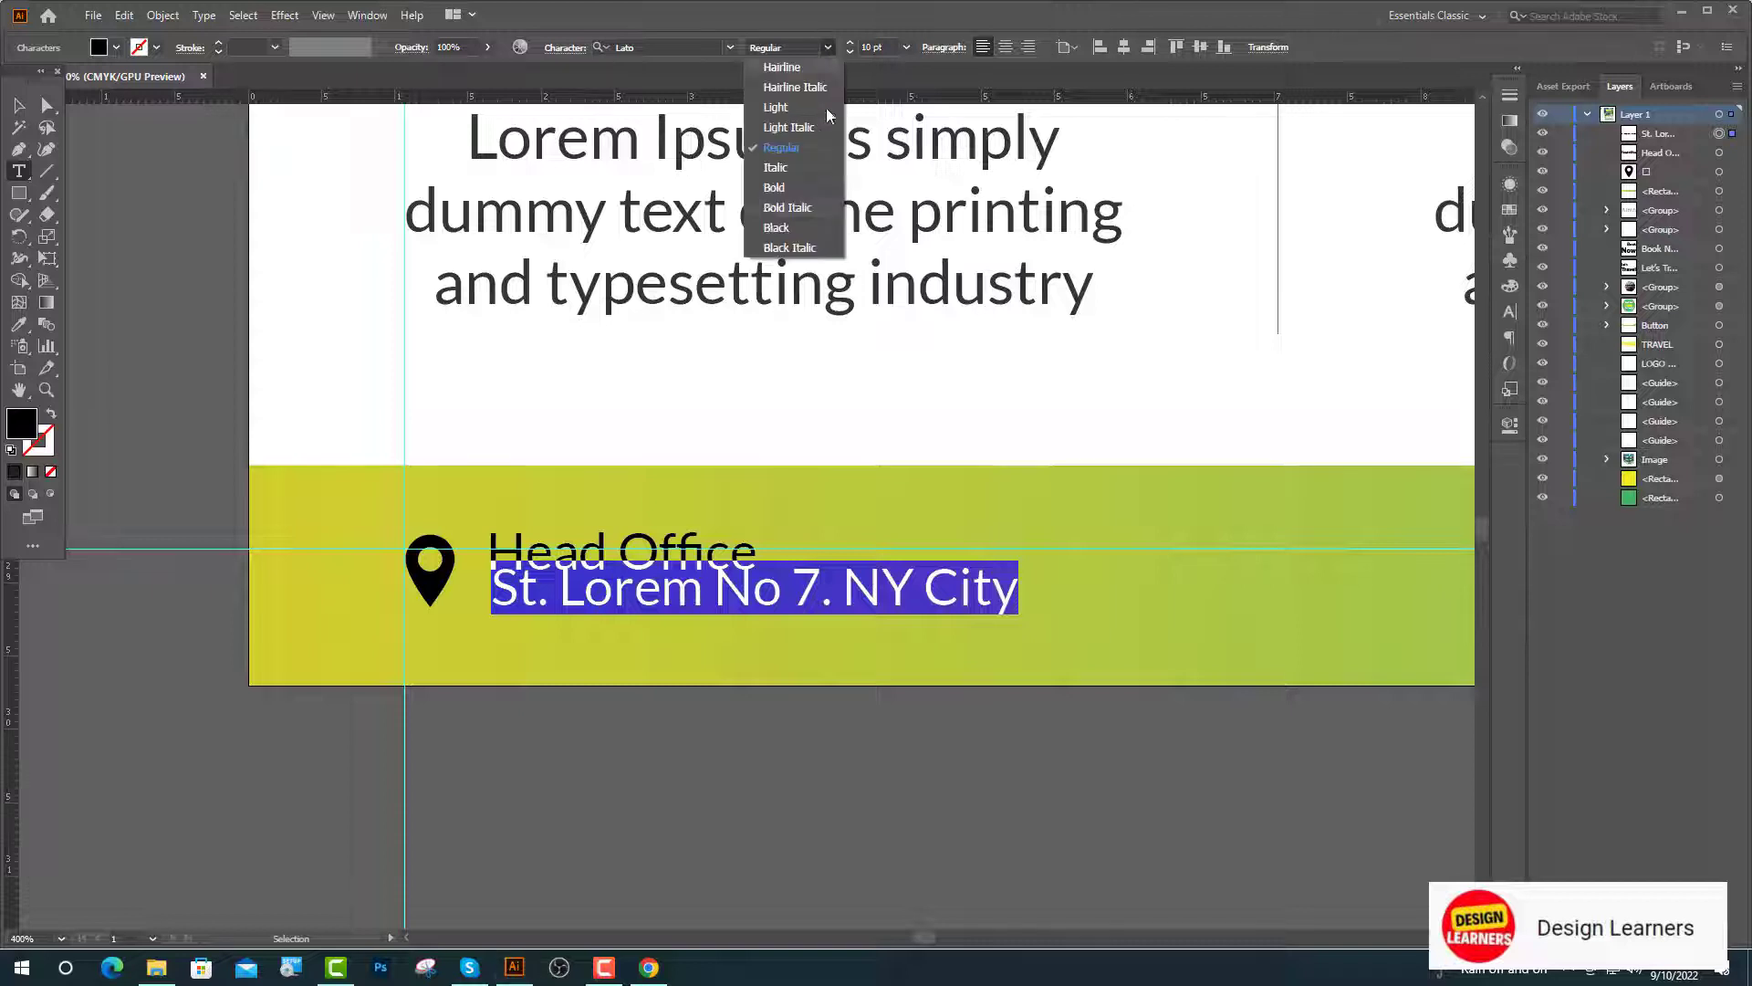
click(776, 195)
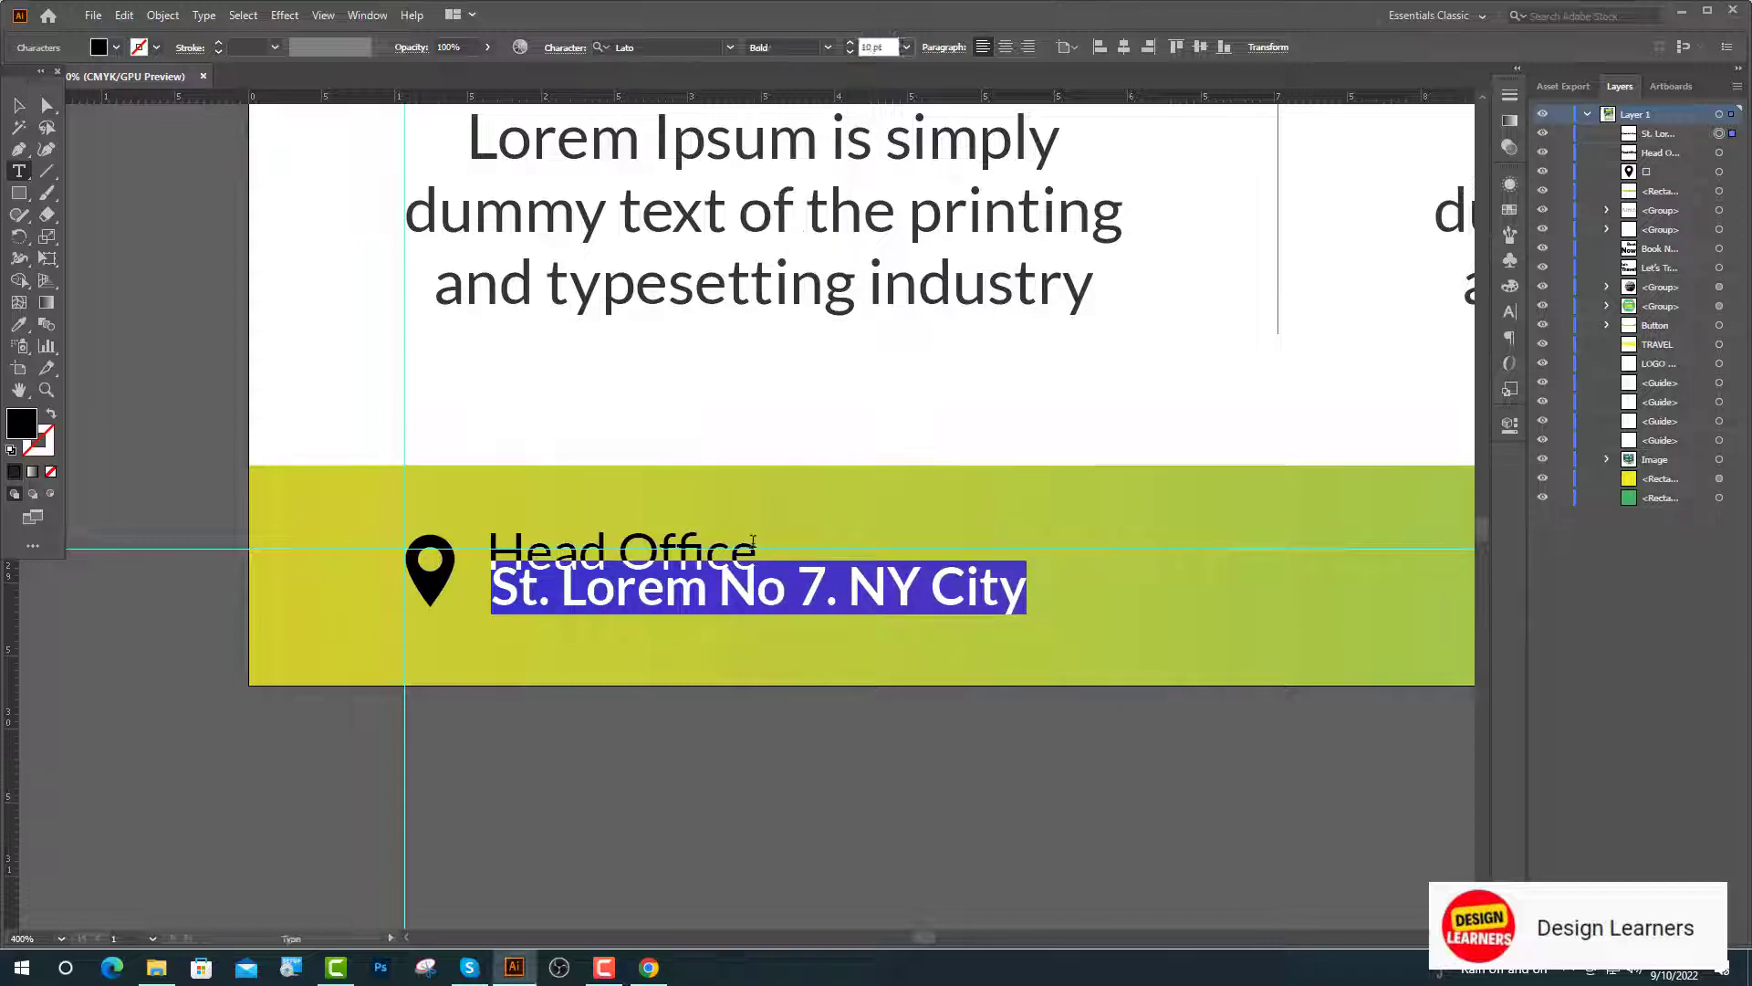
Step: Set the font size of both the "Head Office" text and the street address line to 8 pt
drag(757, 552, 488, 554)
click(872, 47)
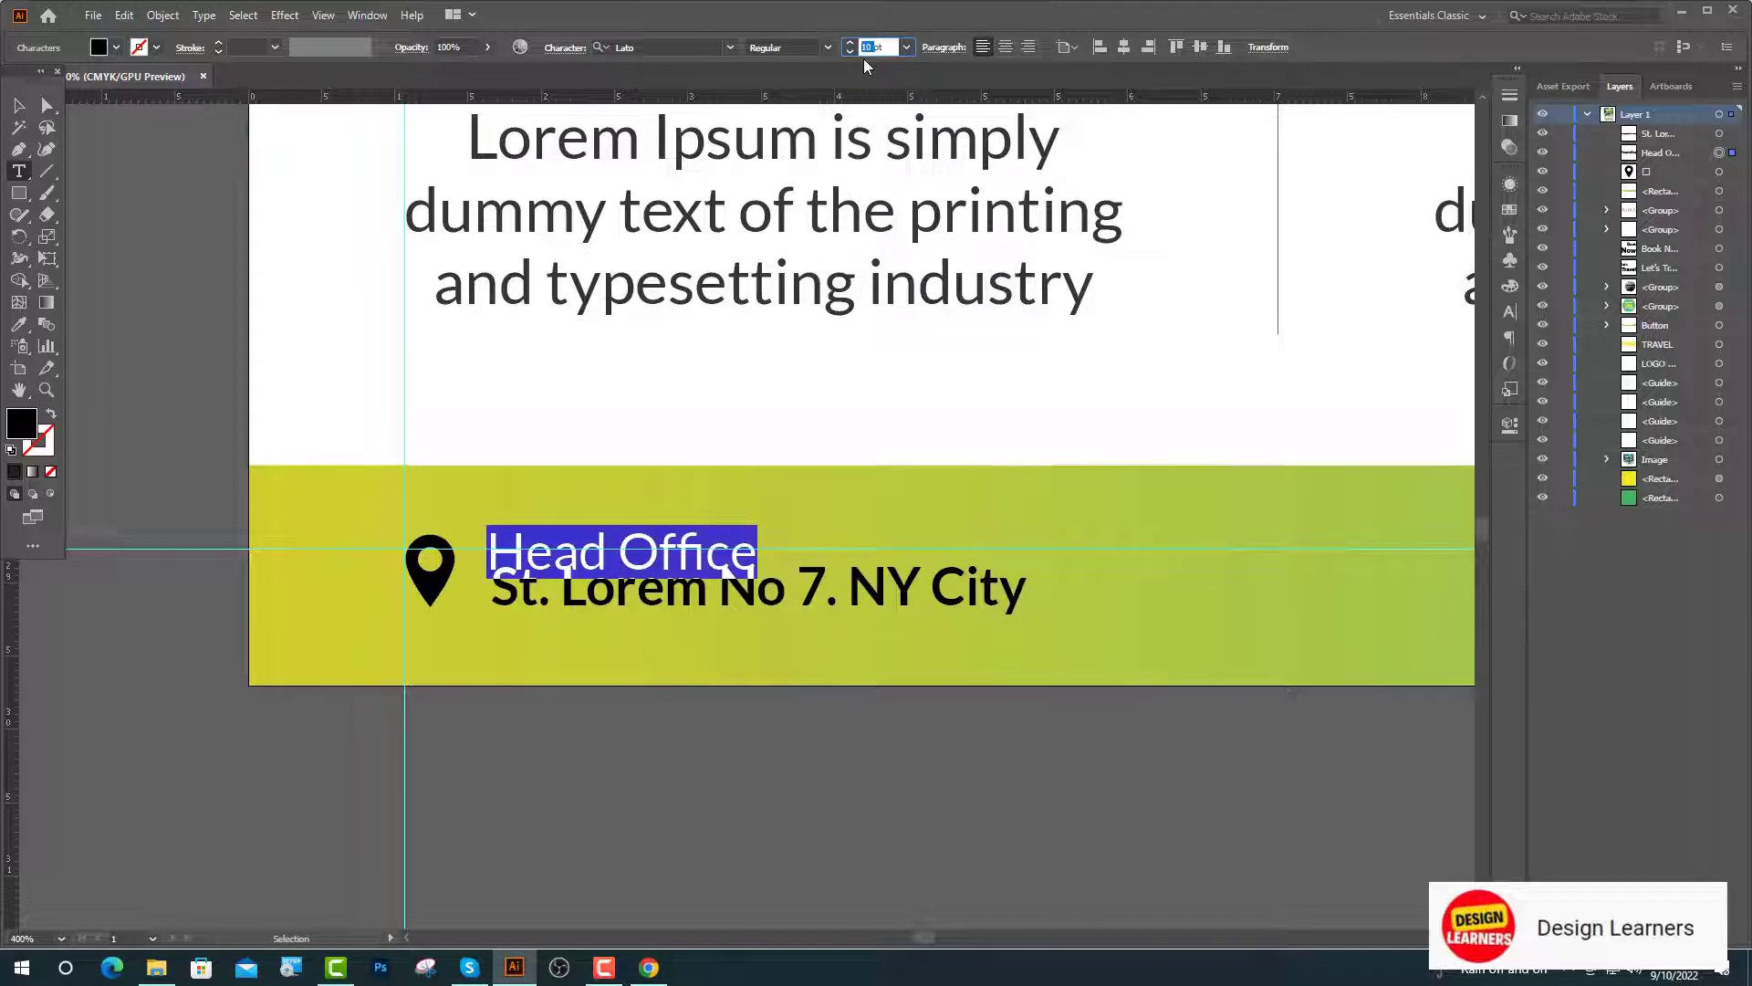
text(8)
key(Return)
key(Escape)
click(1004, 589)
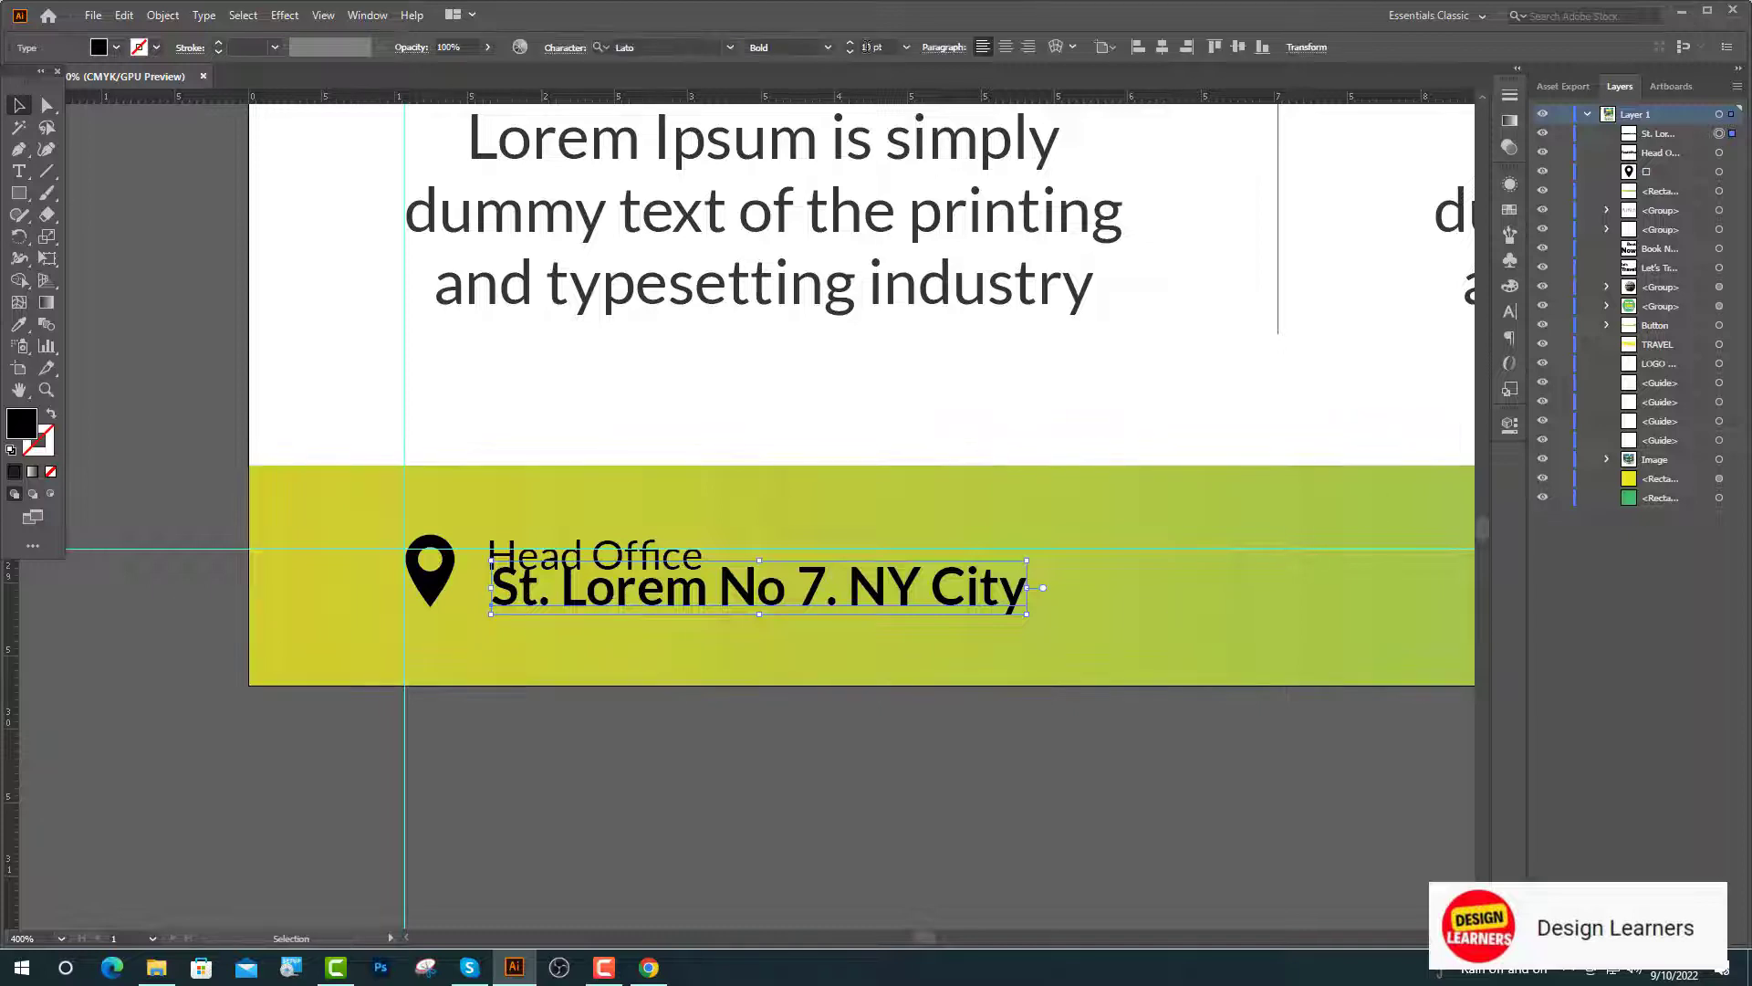
click(871, 46)
text(8)
key(Return)
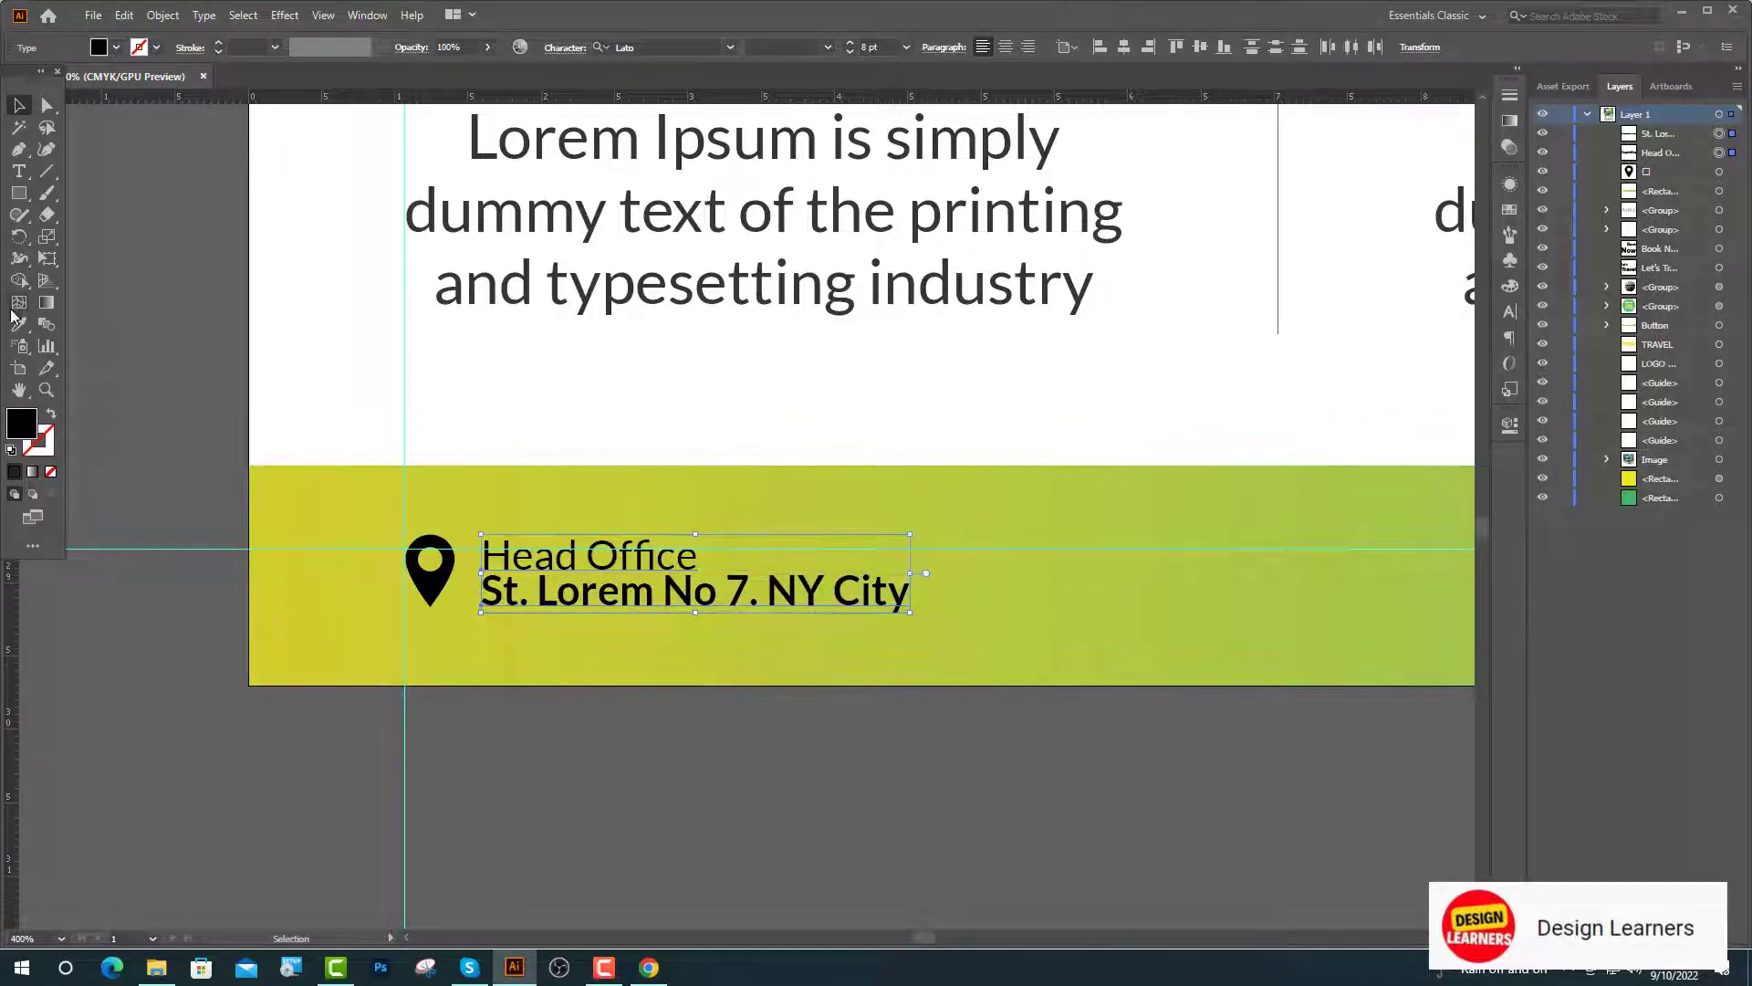
Step: Recolour the two footer text lines and the location pin white by sampling the white page with the Eyedropper
click(19, 324)
click(319, 302)
key(v)
click(430, 579)
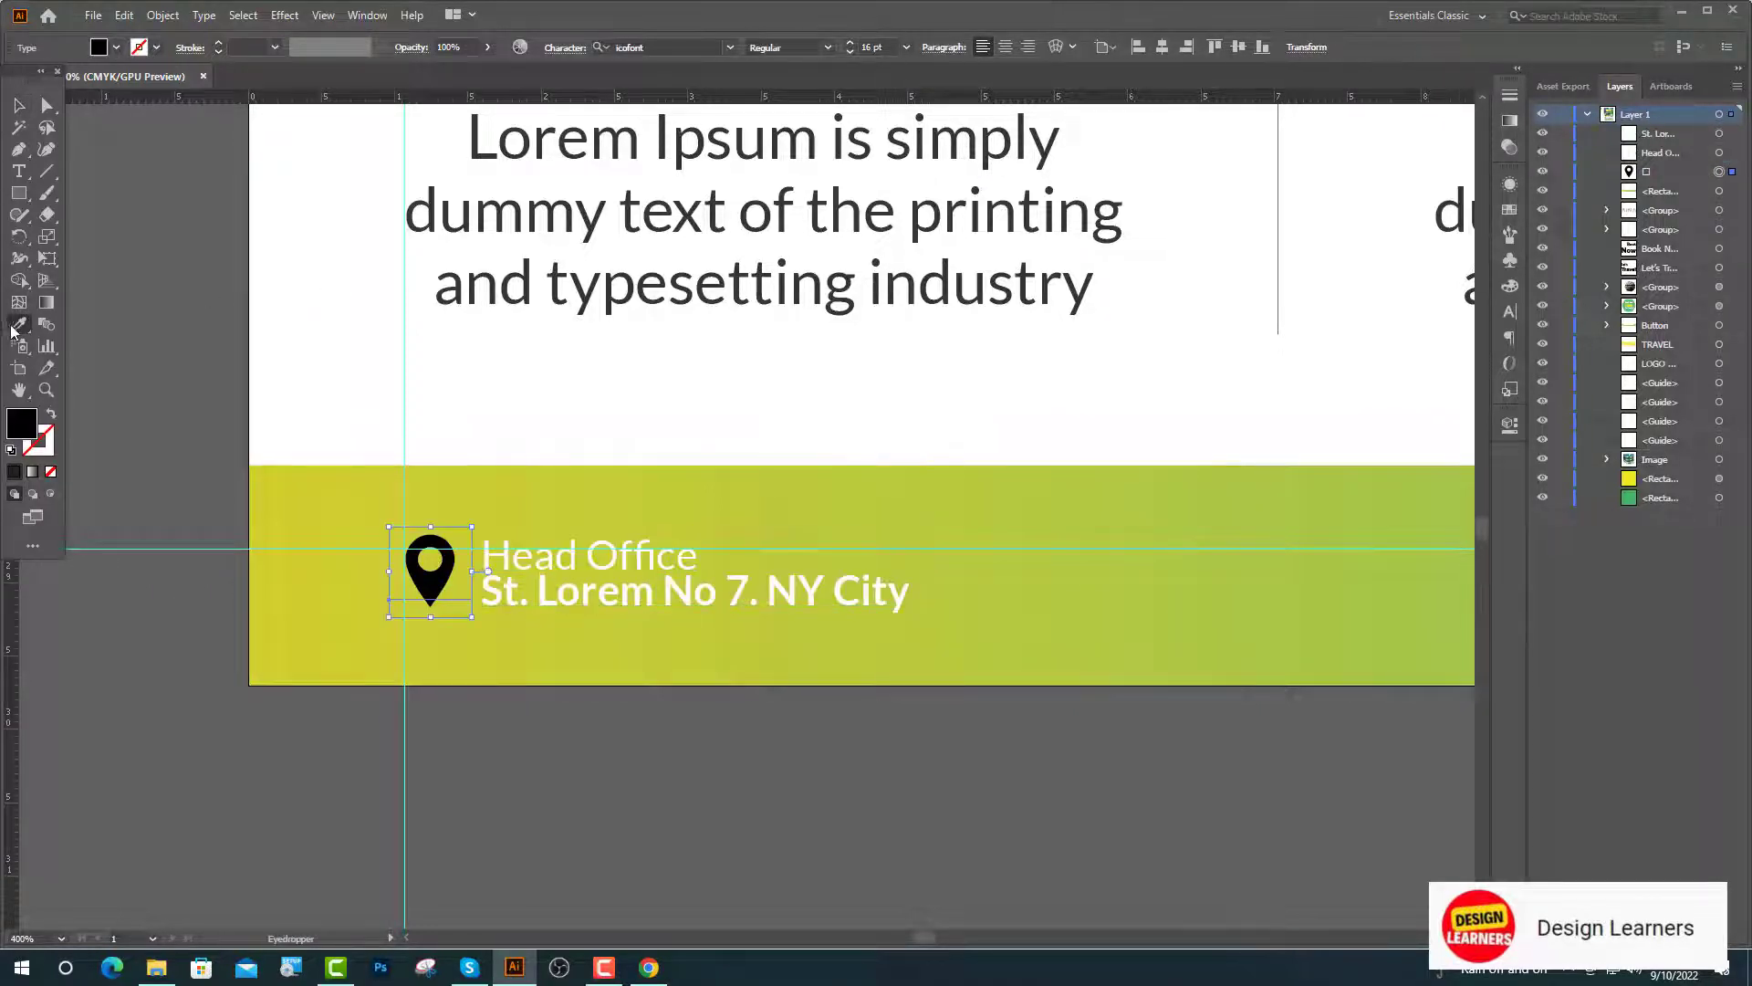
click(18, 326)
click(330, 286)
key(v)
Step: Set the fill of the "Head Office" and street address lines to black
click(567, 588)
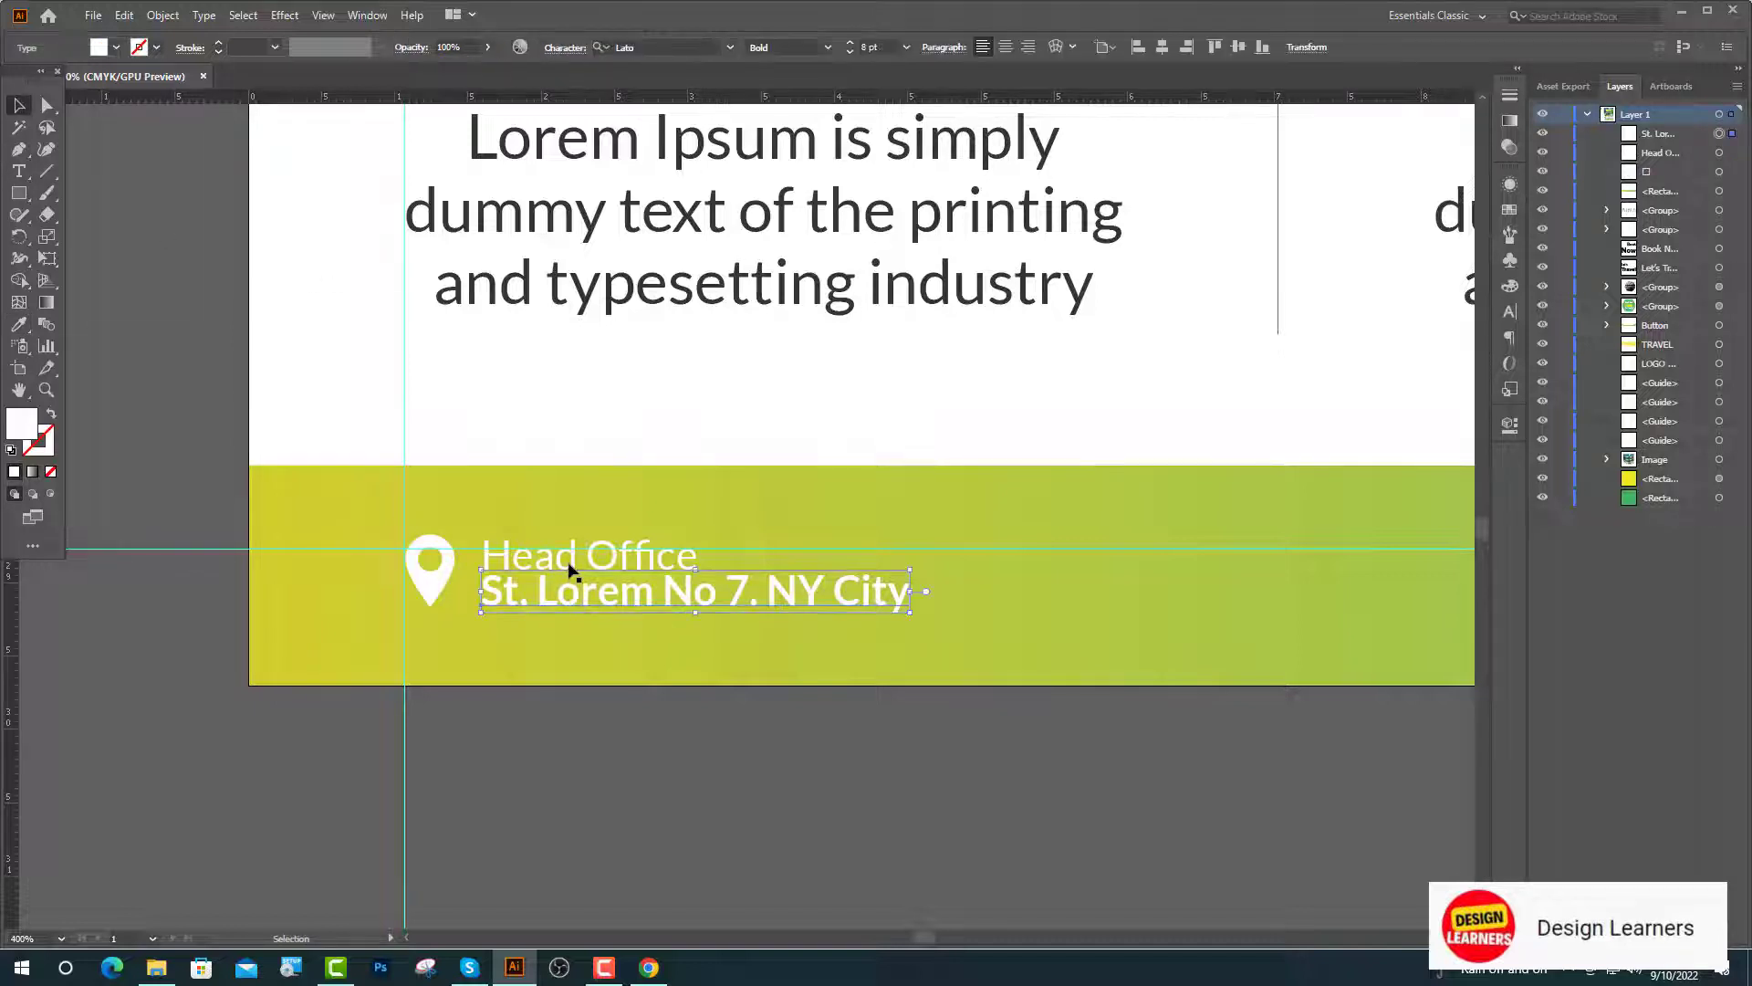
shift+click(570, 559)
double_click(22, 423)
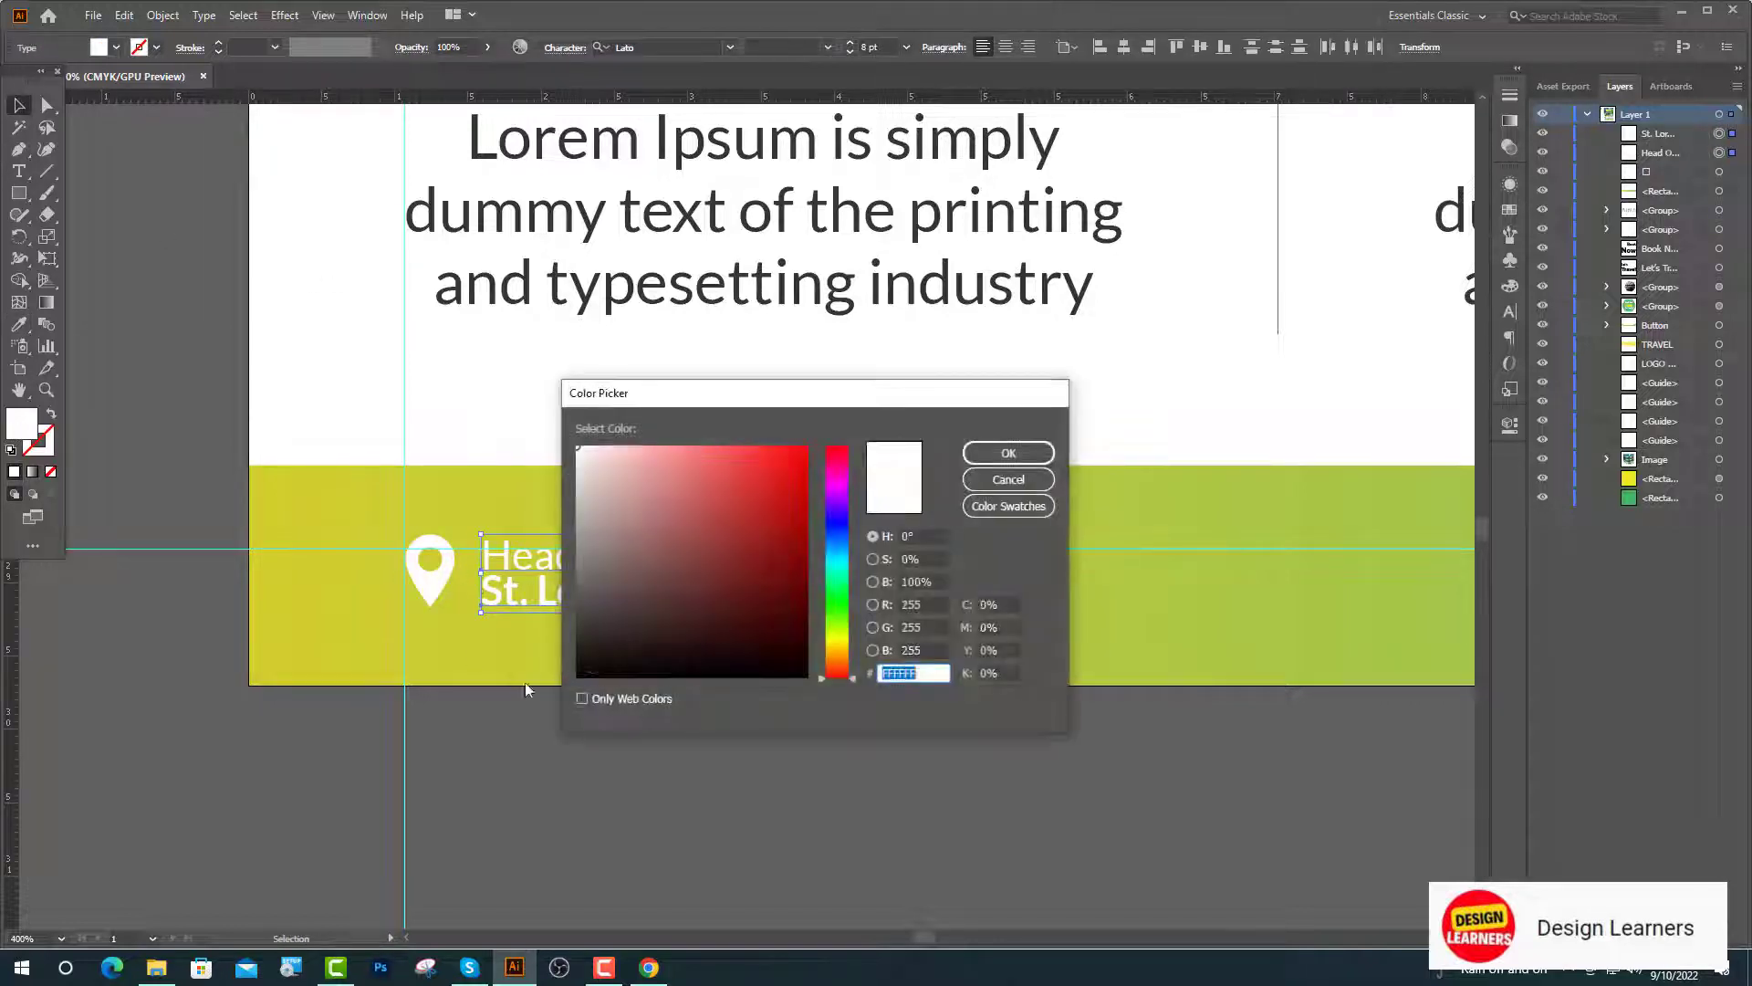
click(1008, 453)
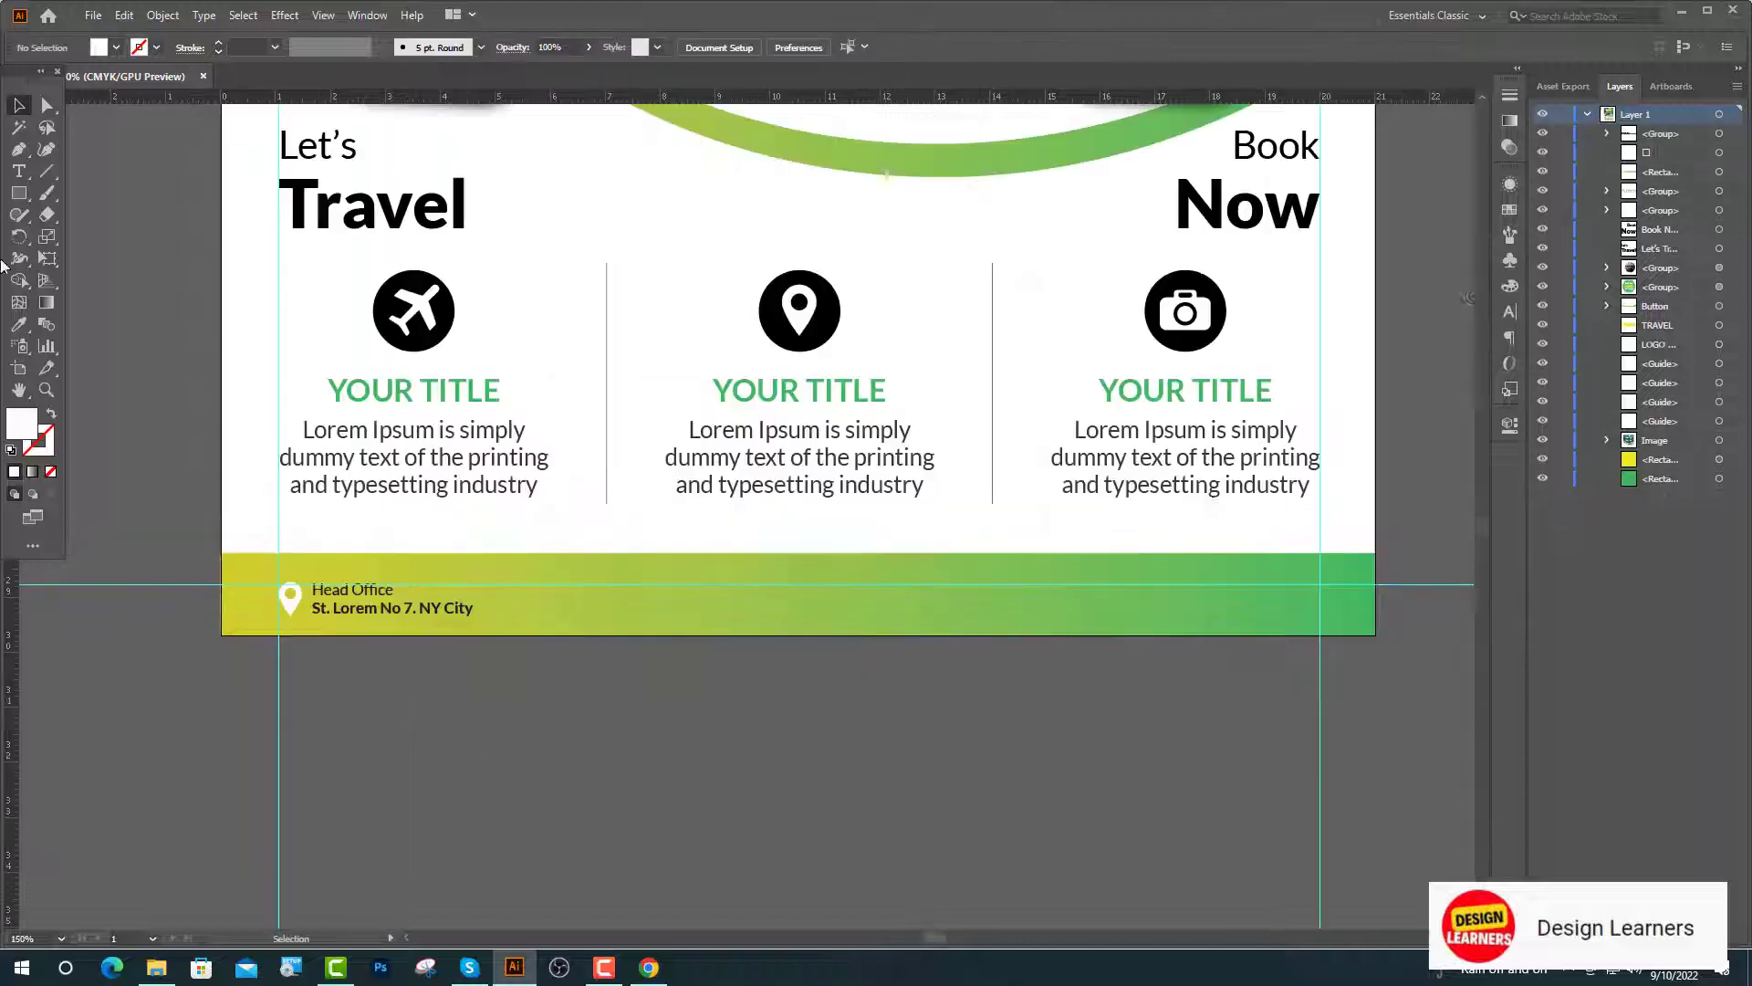
key(t)
click(584, 599)
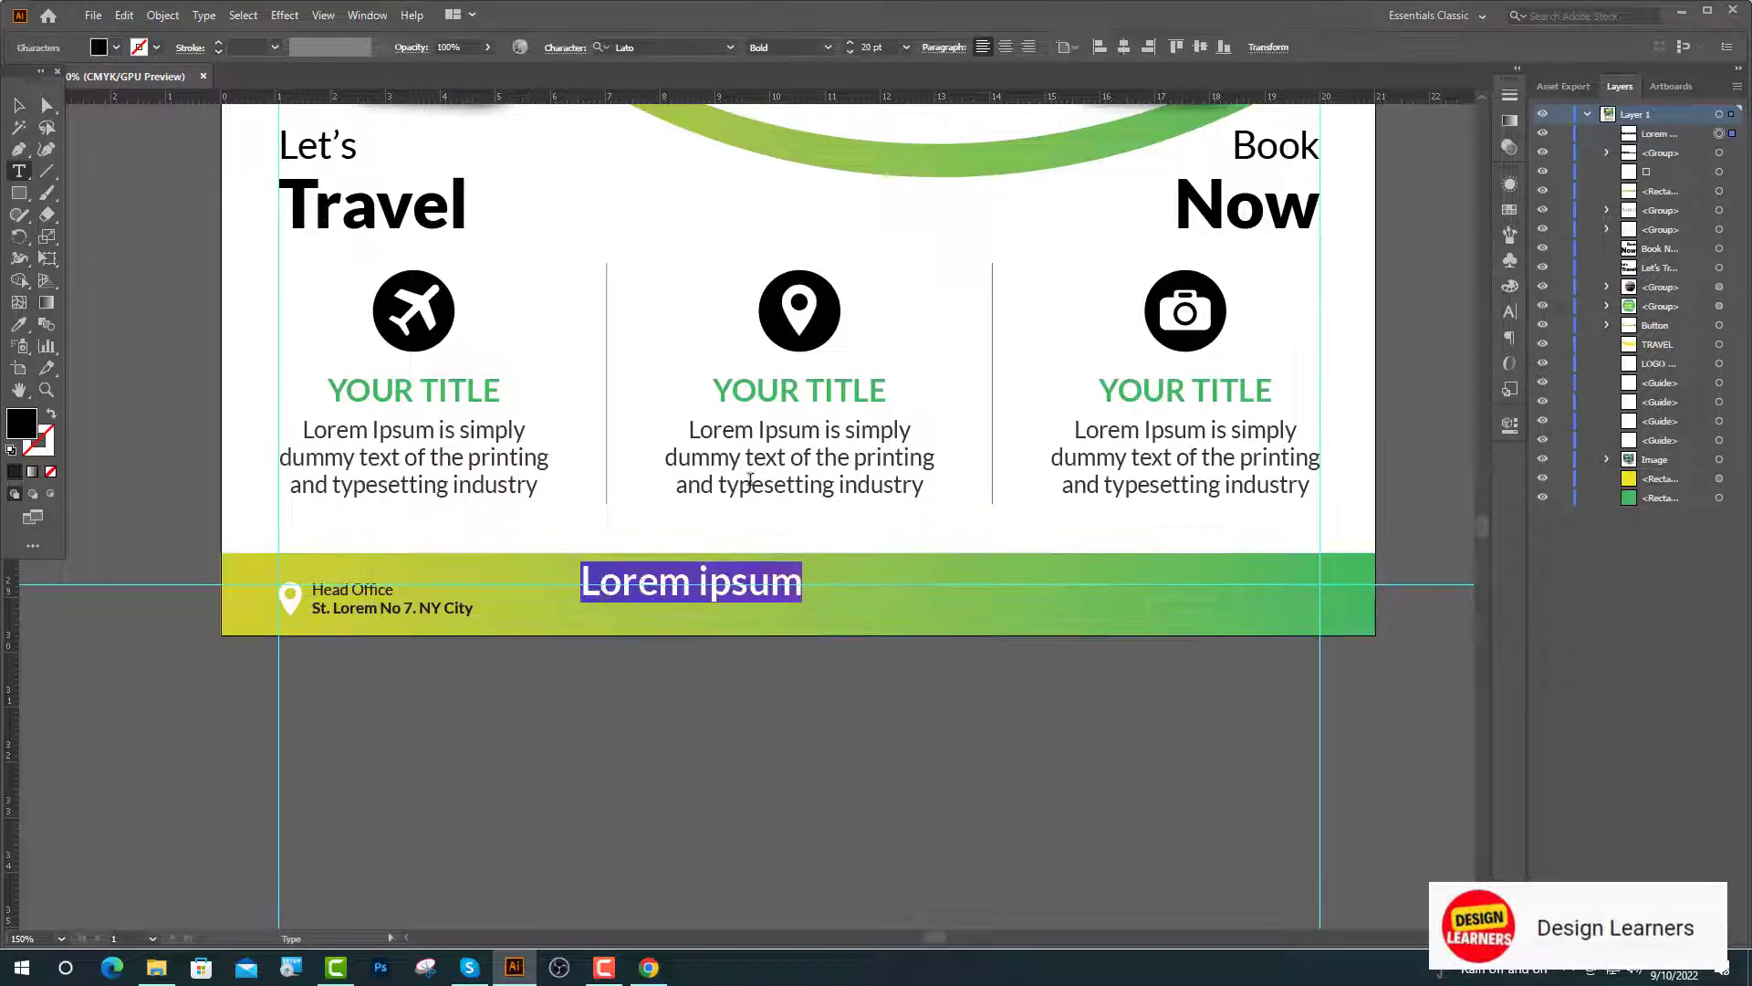
text(ww)
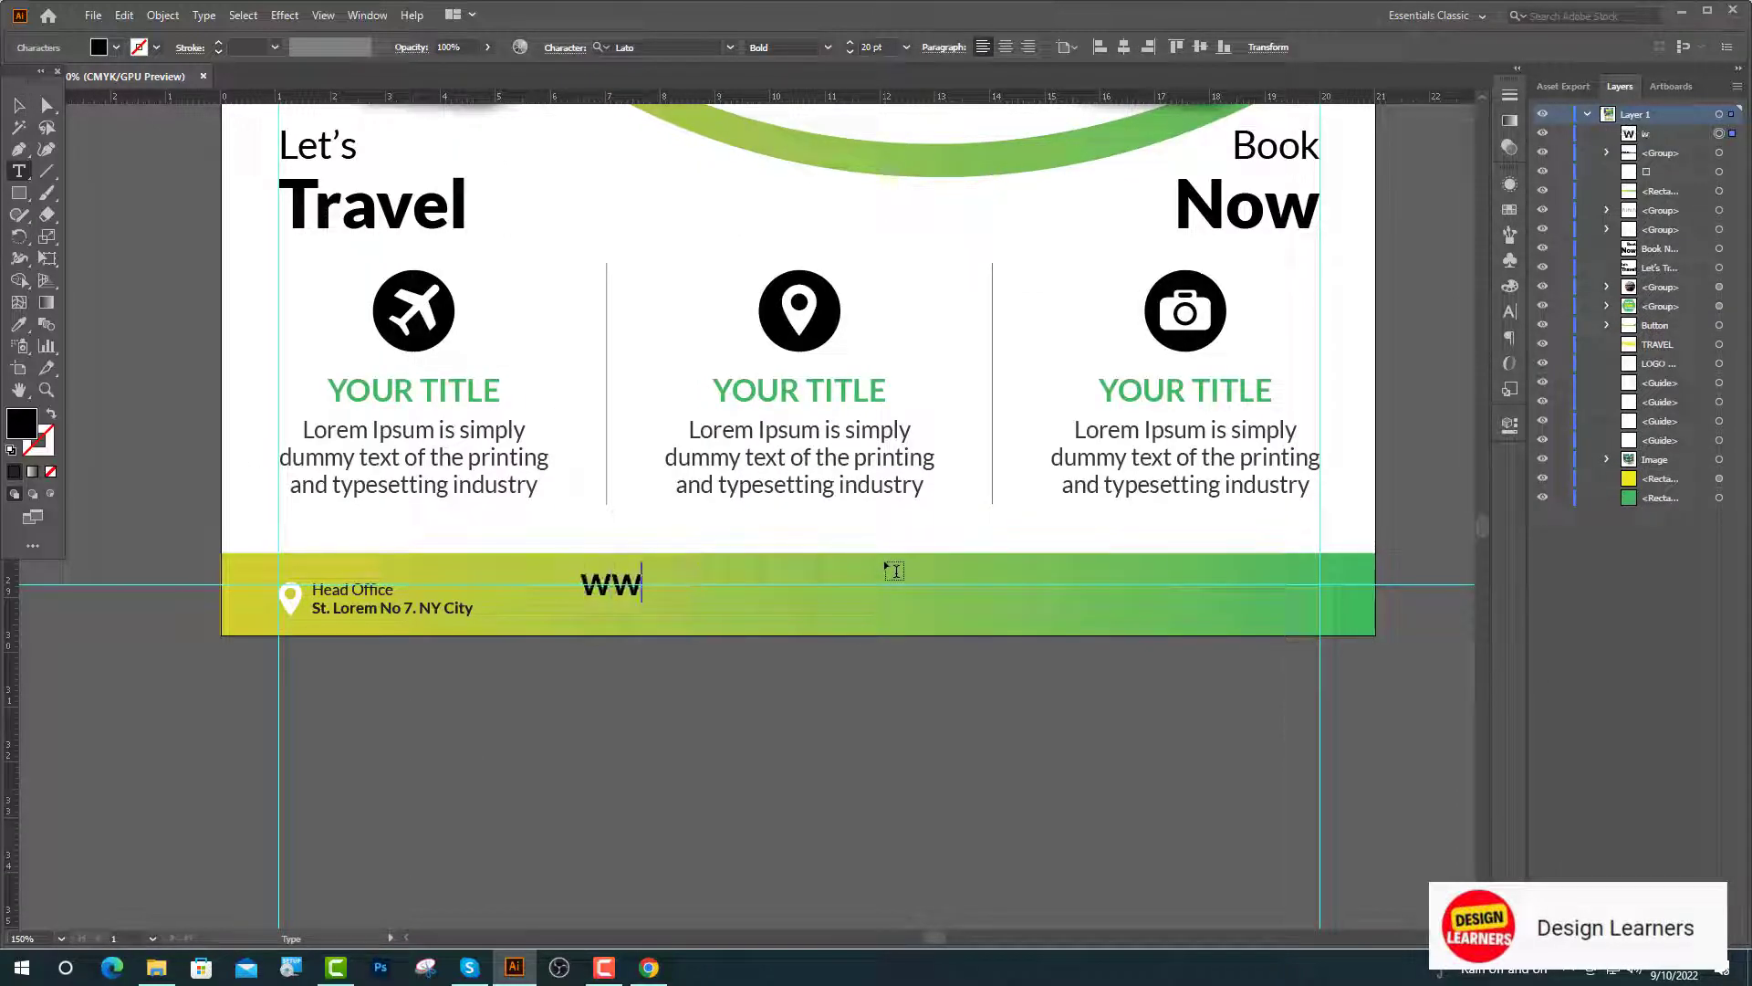
text(w.yourw)
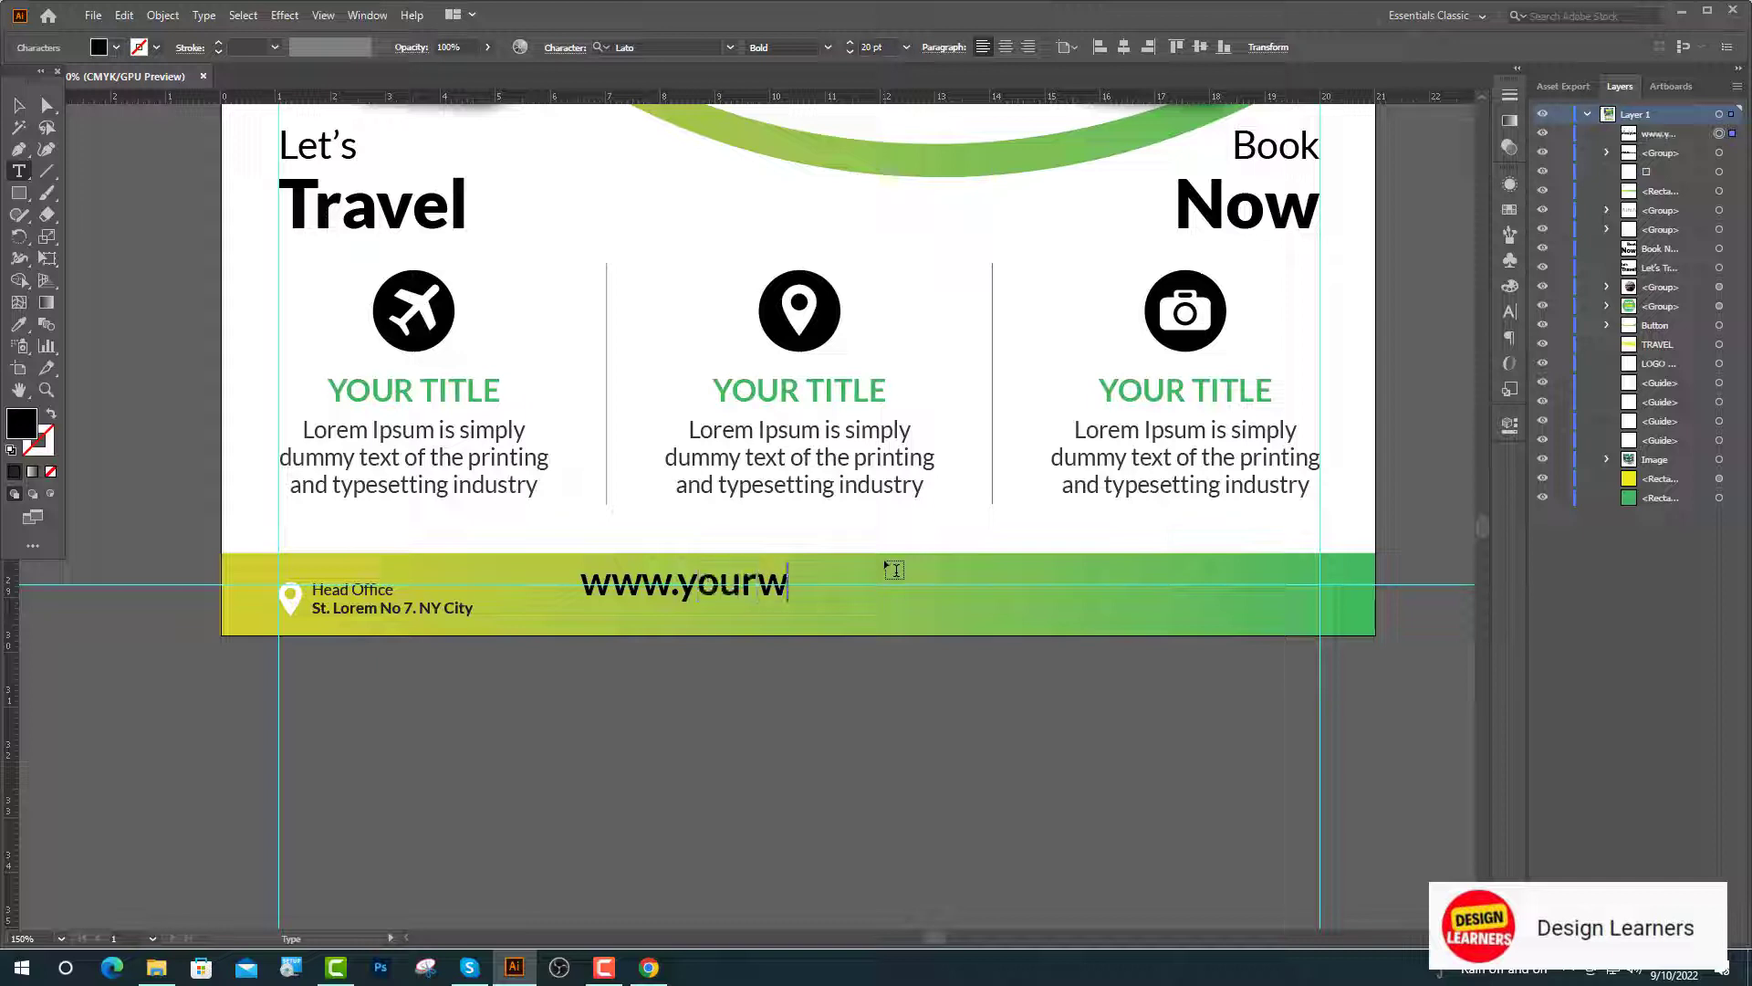
text(ebsite)
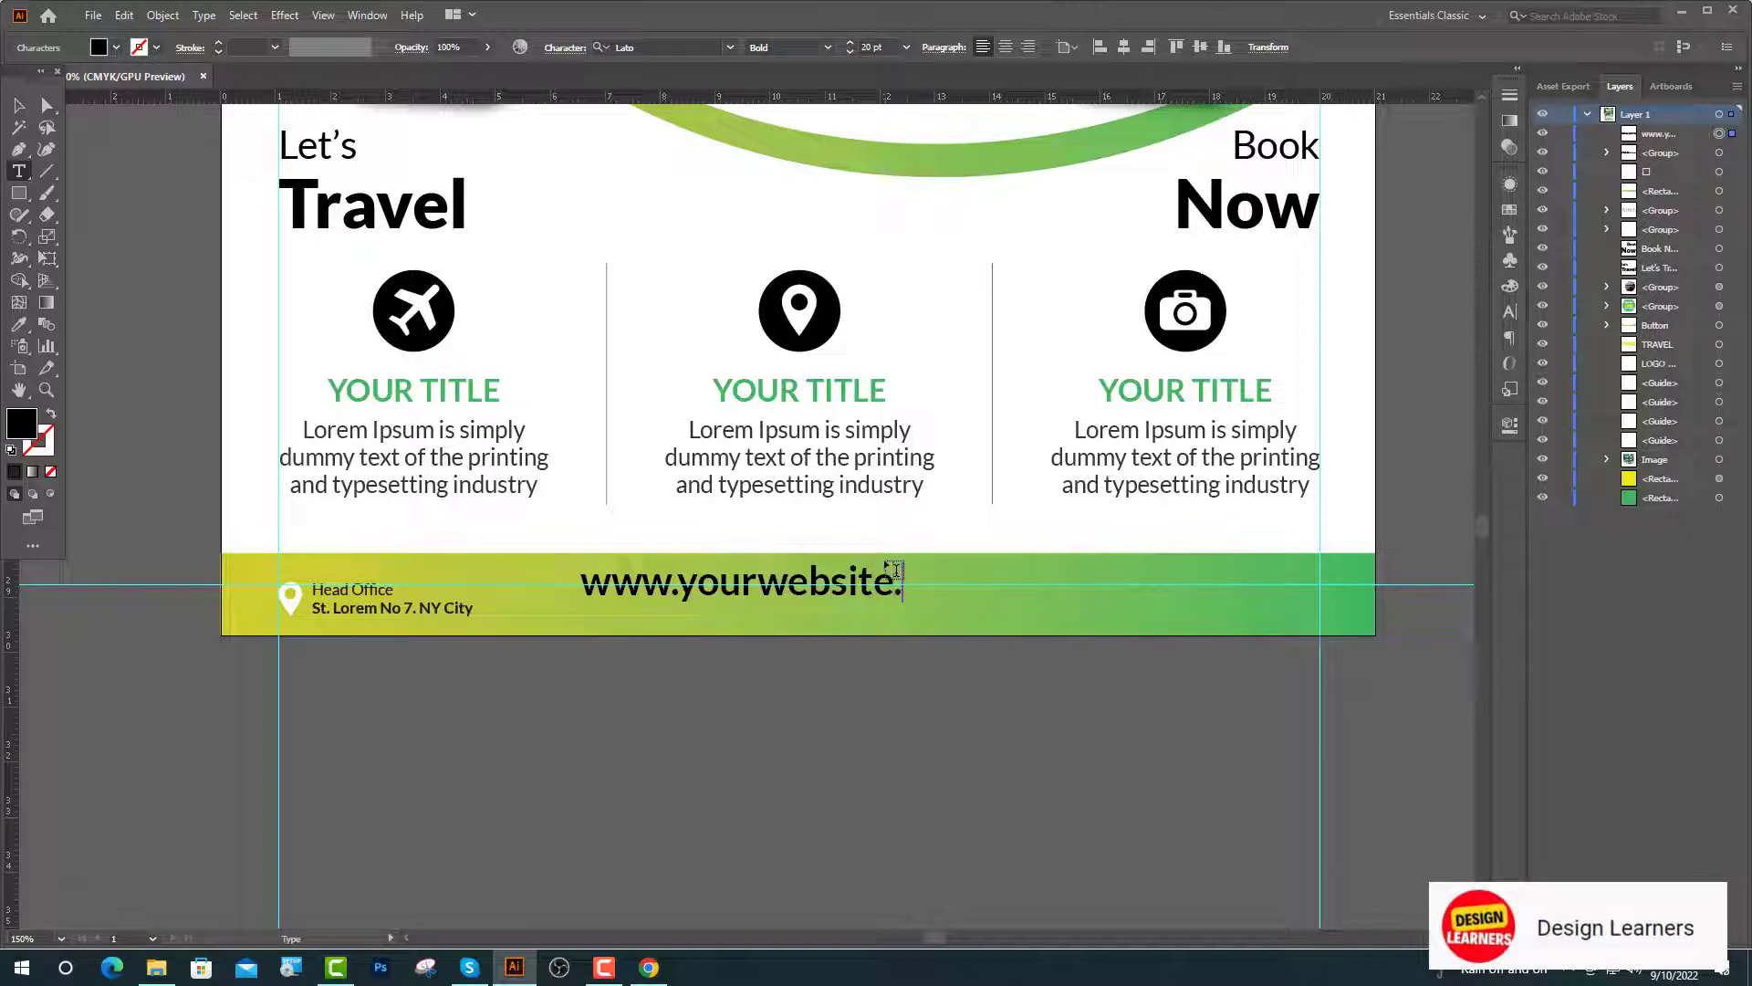
text(.com)
key(Escape)
scroll(783, 603, up, 1)
drag(688, 597, 688, 615)
click(622, 692)
scroll(622, 692, down, 2)
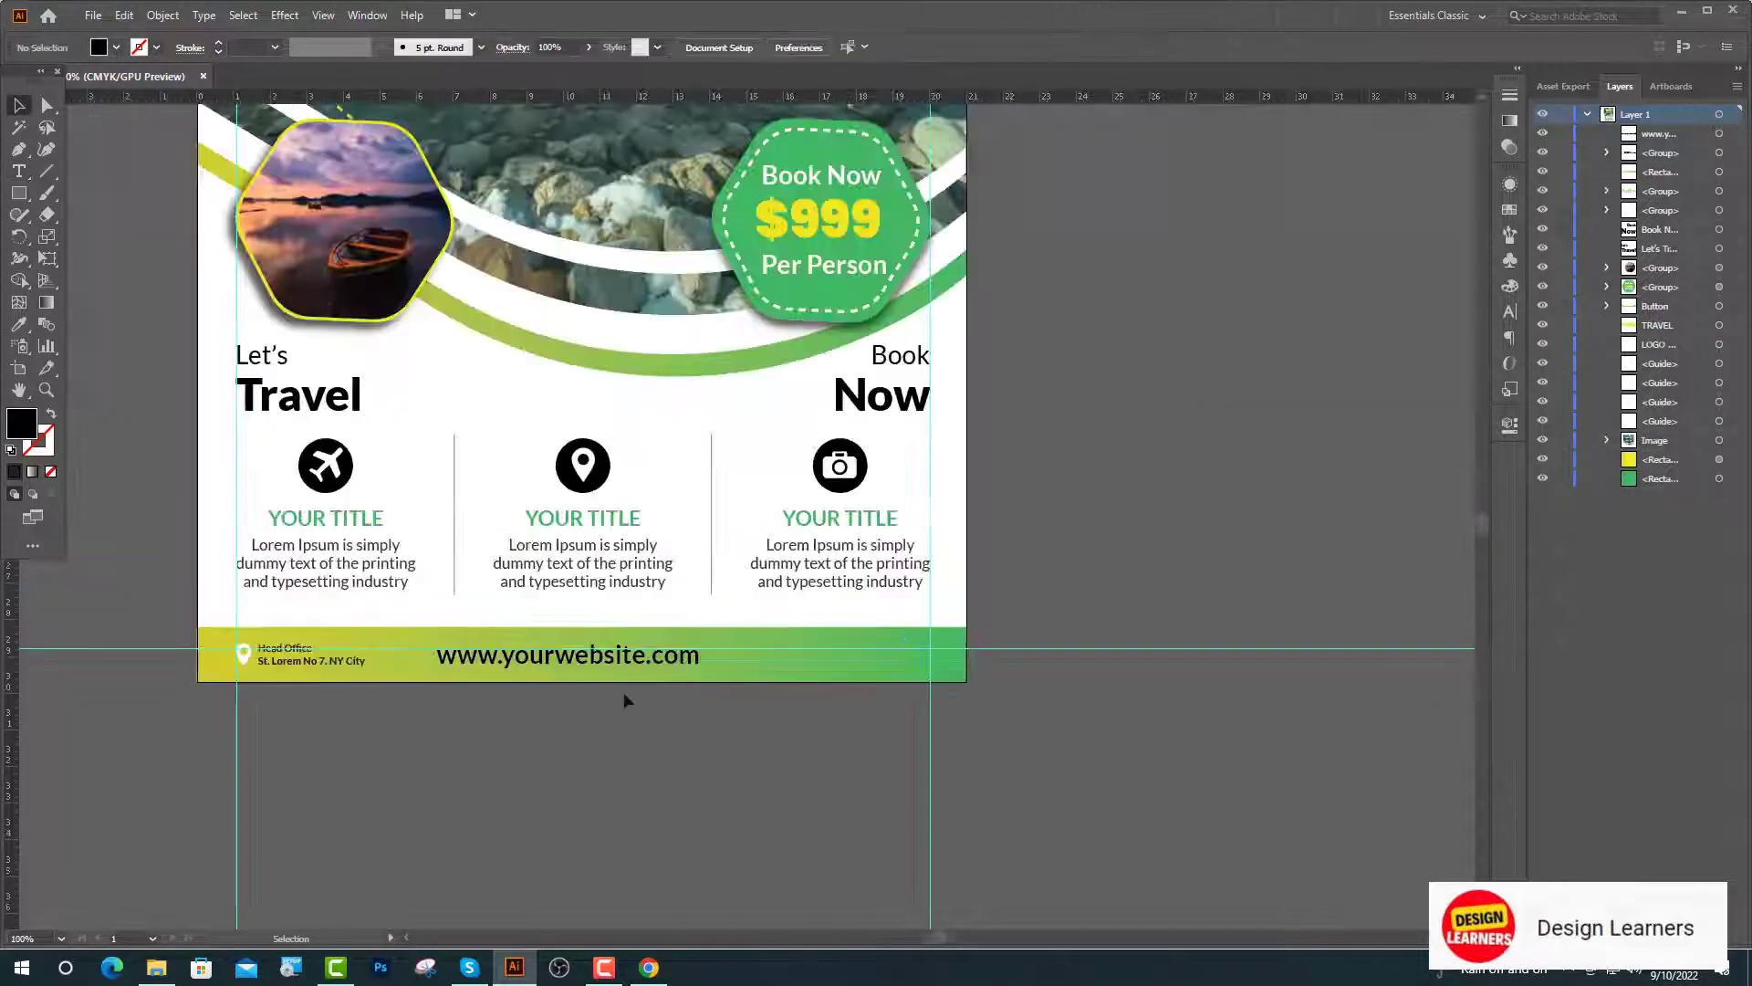
Step: Recolour the website text white by sampling the white page with the Eyedropper
click(544, 663)
click(18, 323)
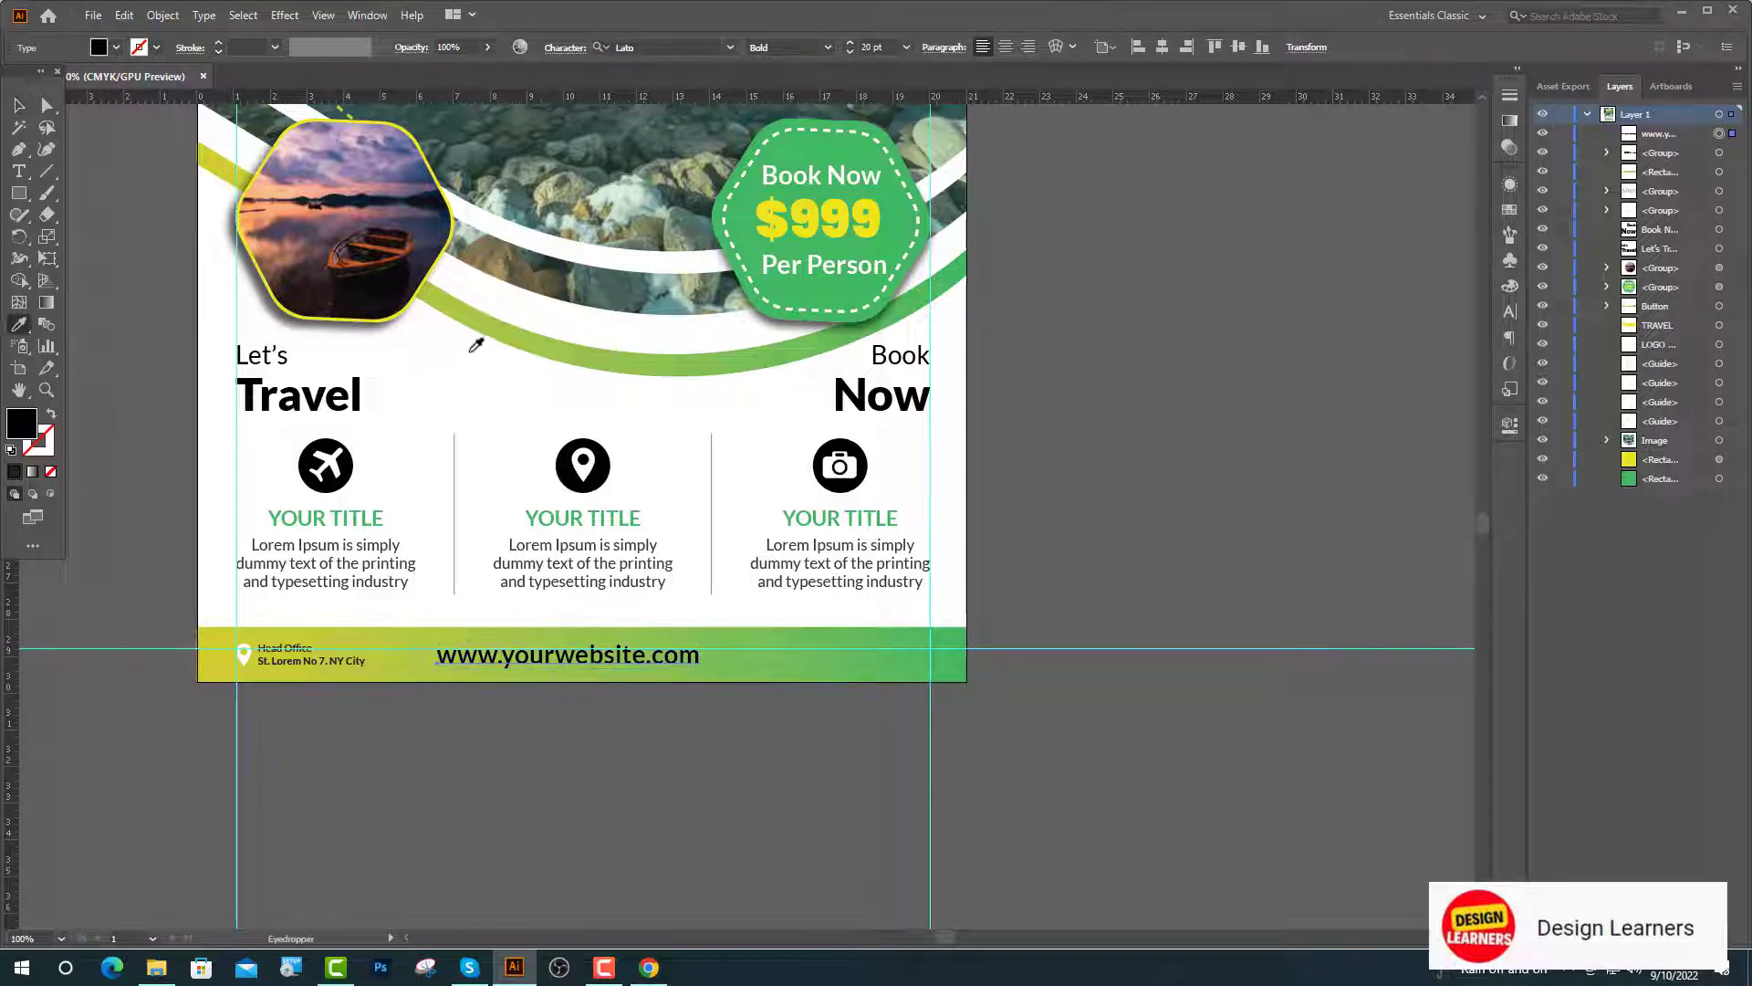
click(287, 360)
key(v)
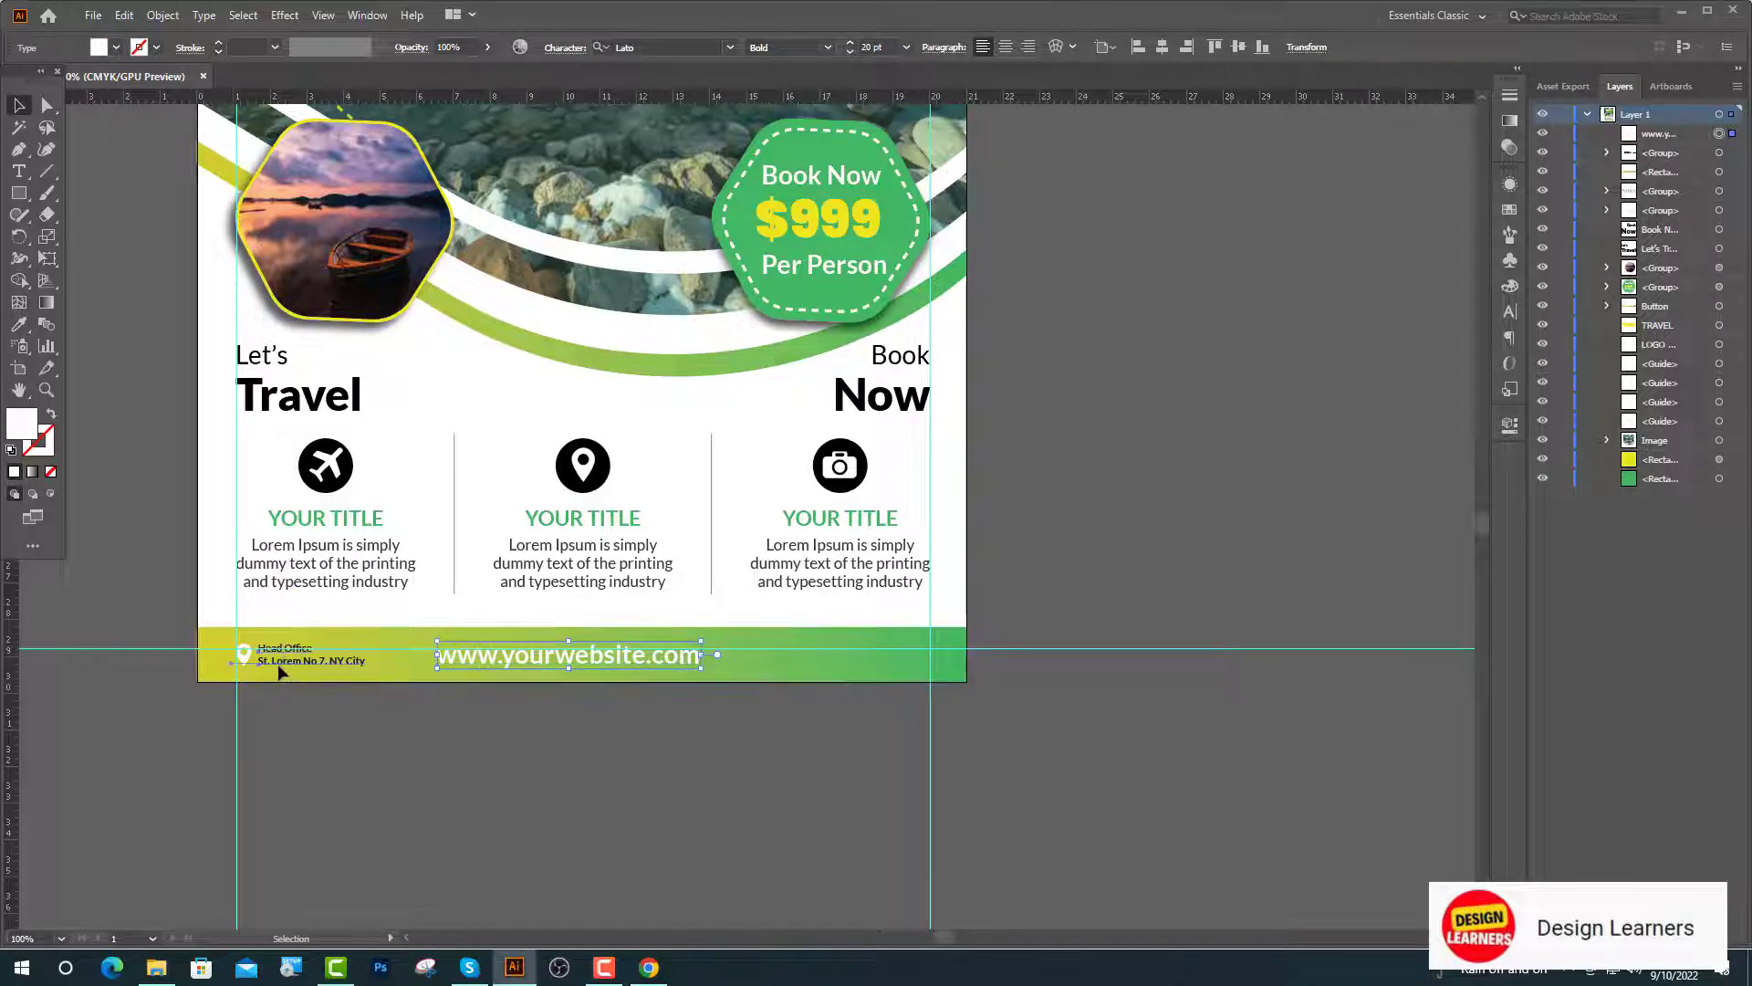
Step: Recolour the grouped "Head Office" and address lines white by sampling the white page with the Eyedropper
click(281, 661)
click(18, 325)
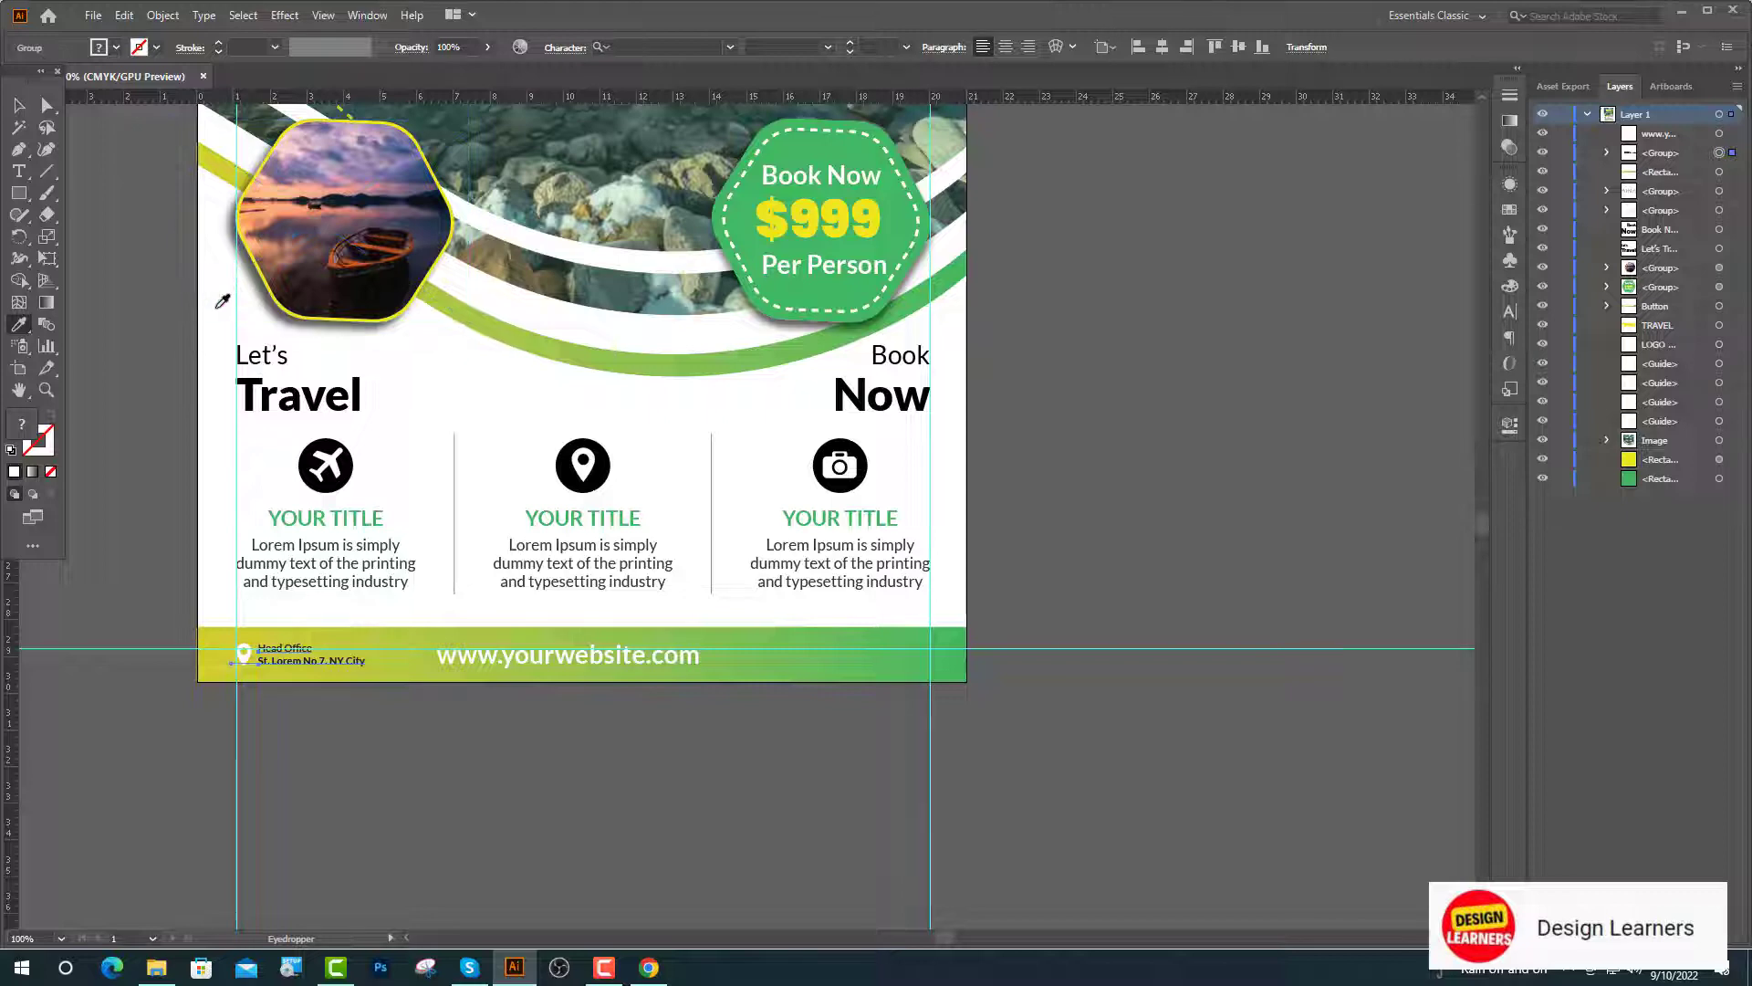
click(219, 301)
key(v)
Step: Start a new text object in the footer bar between the website text and the right margin guide
click(782, 708)
drag(782, 673, 641, 539)
scroll(637, 542, up, 1)
click(20, 172)
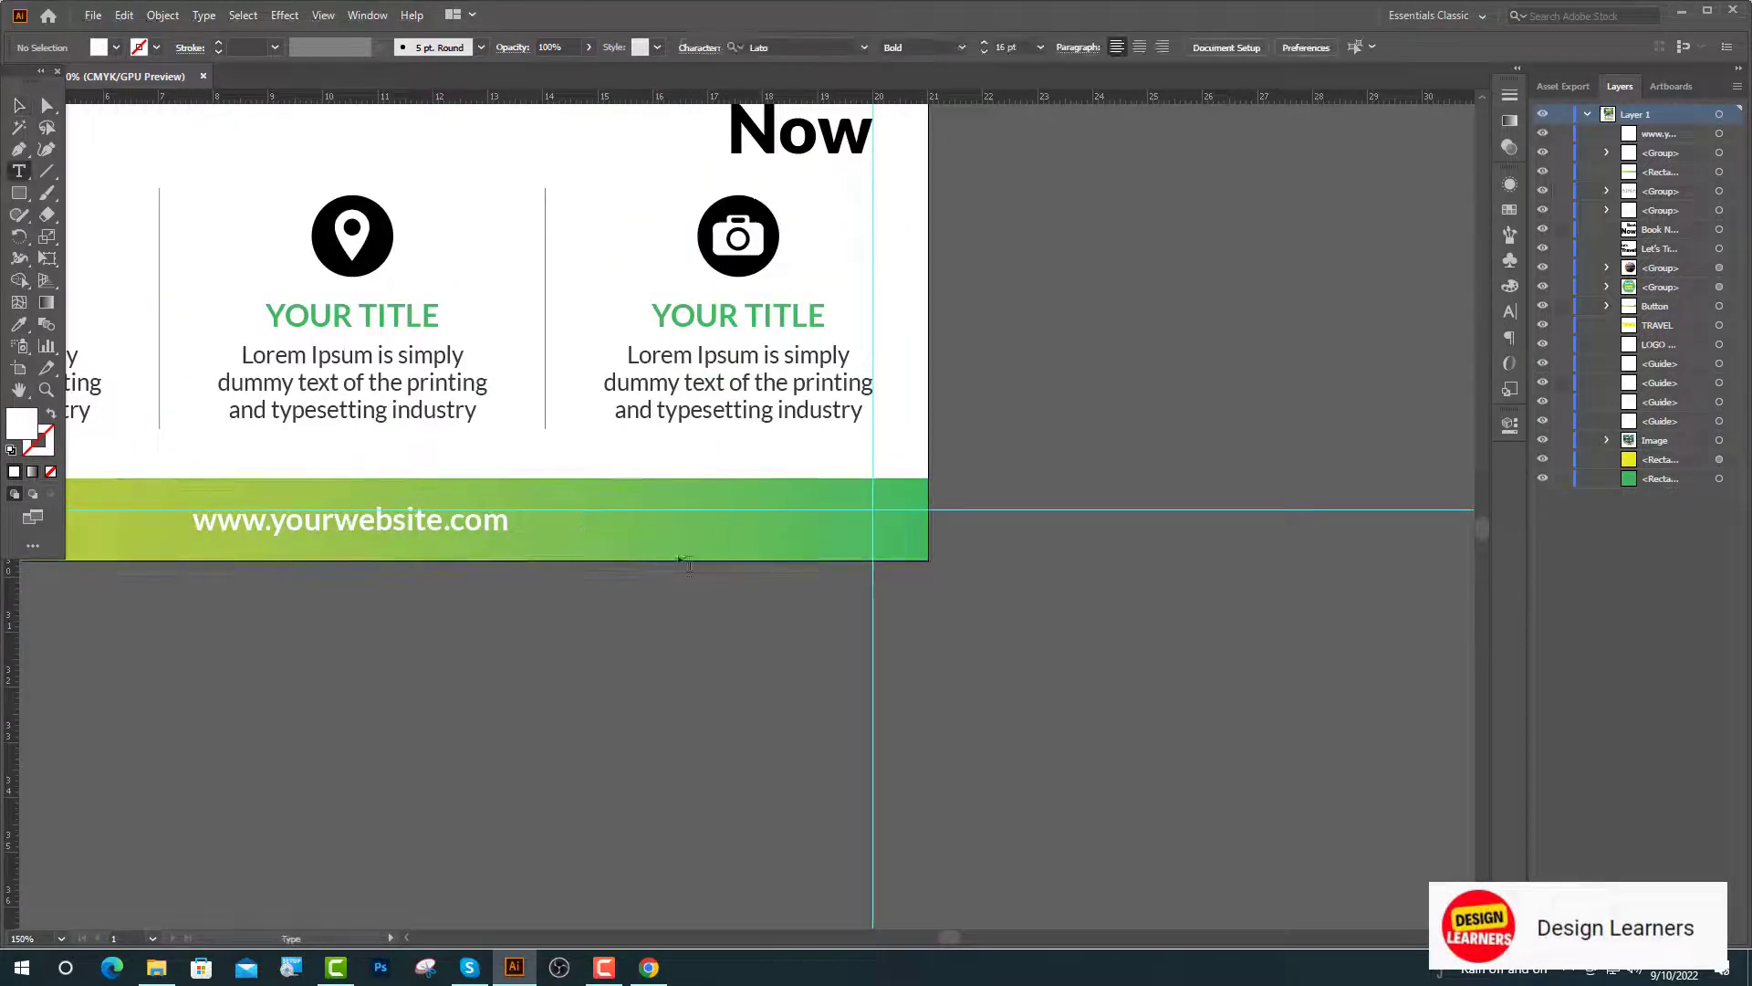
click(639, 527)
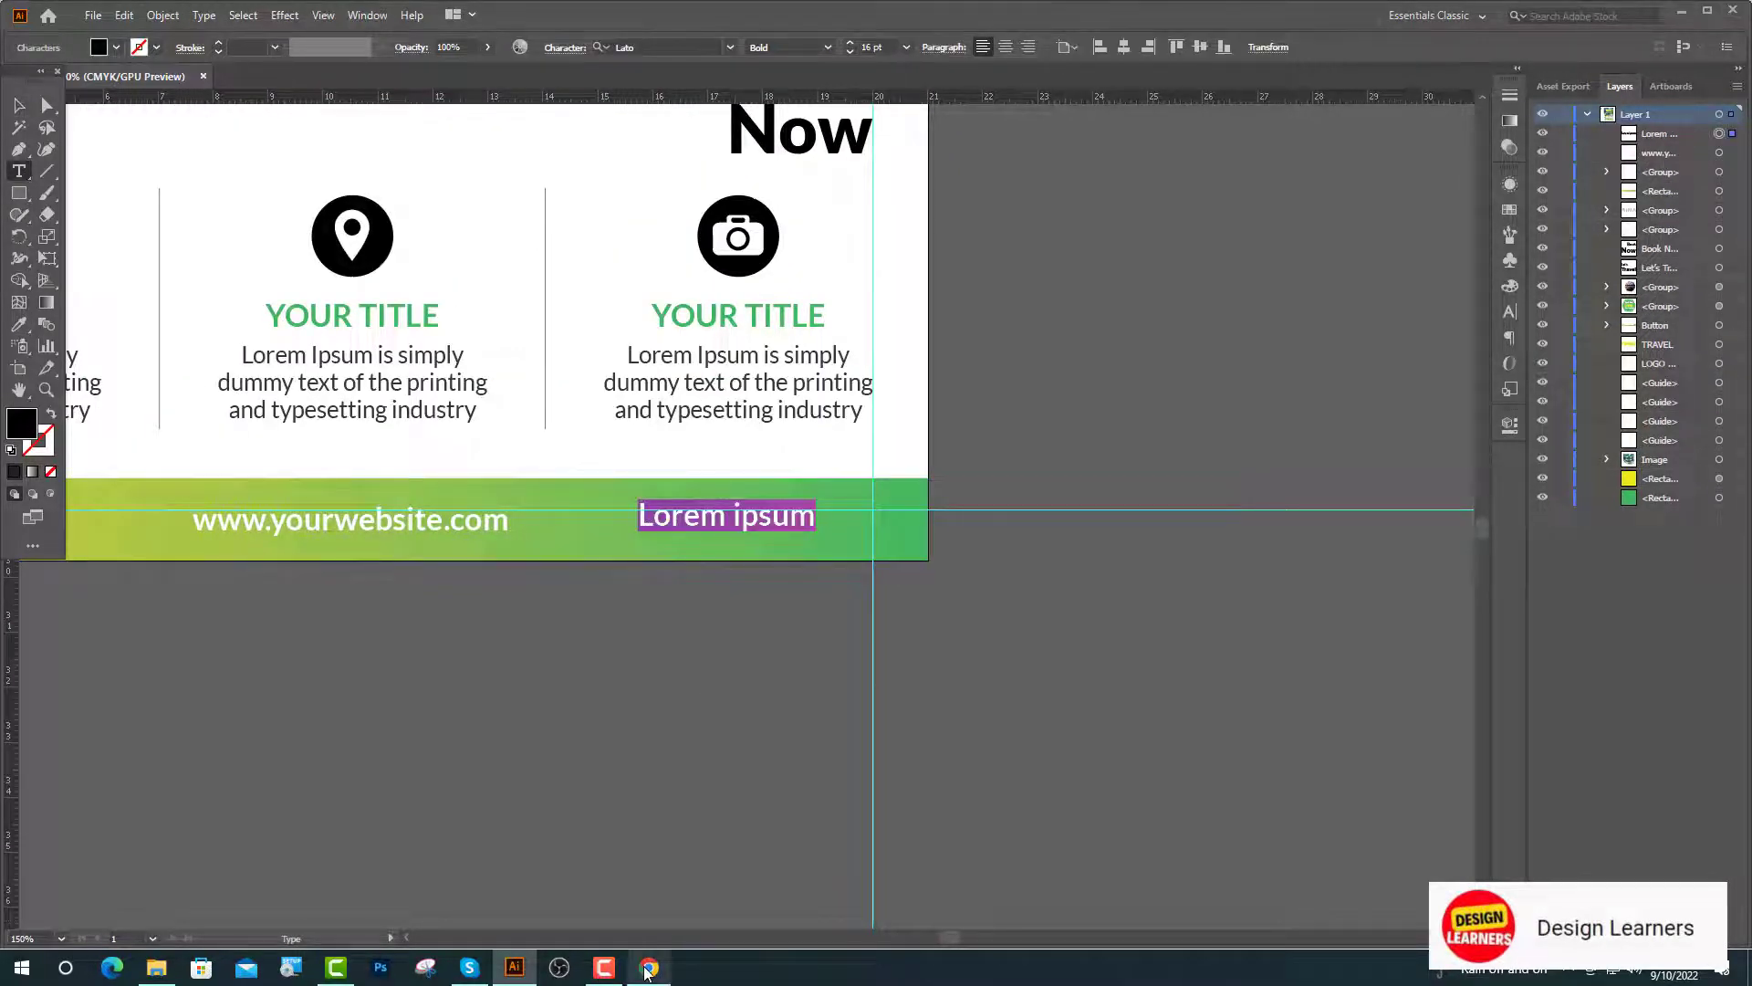
Step: Switch to the IcoFont page in Chrome, search the icons for "ins" and copy the Instagram glyph
click(647, 967)
text(ins)
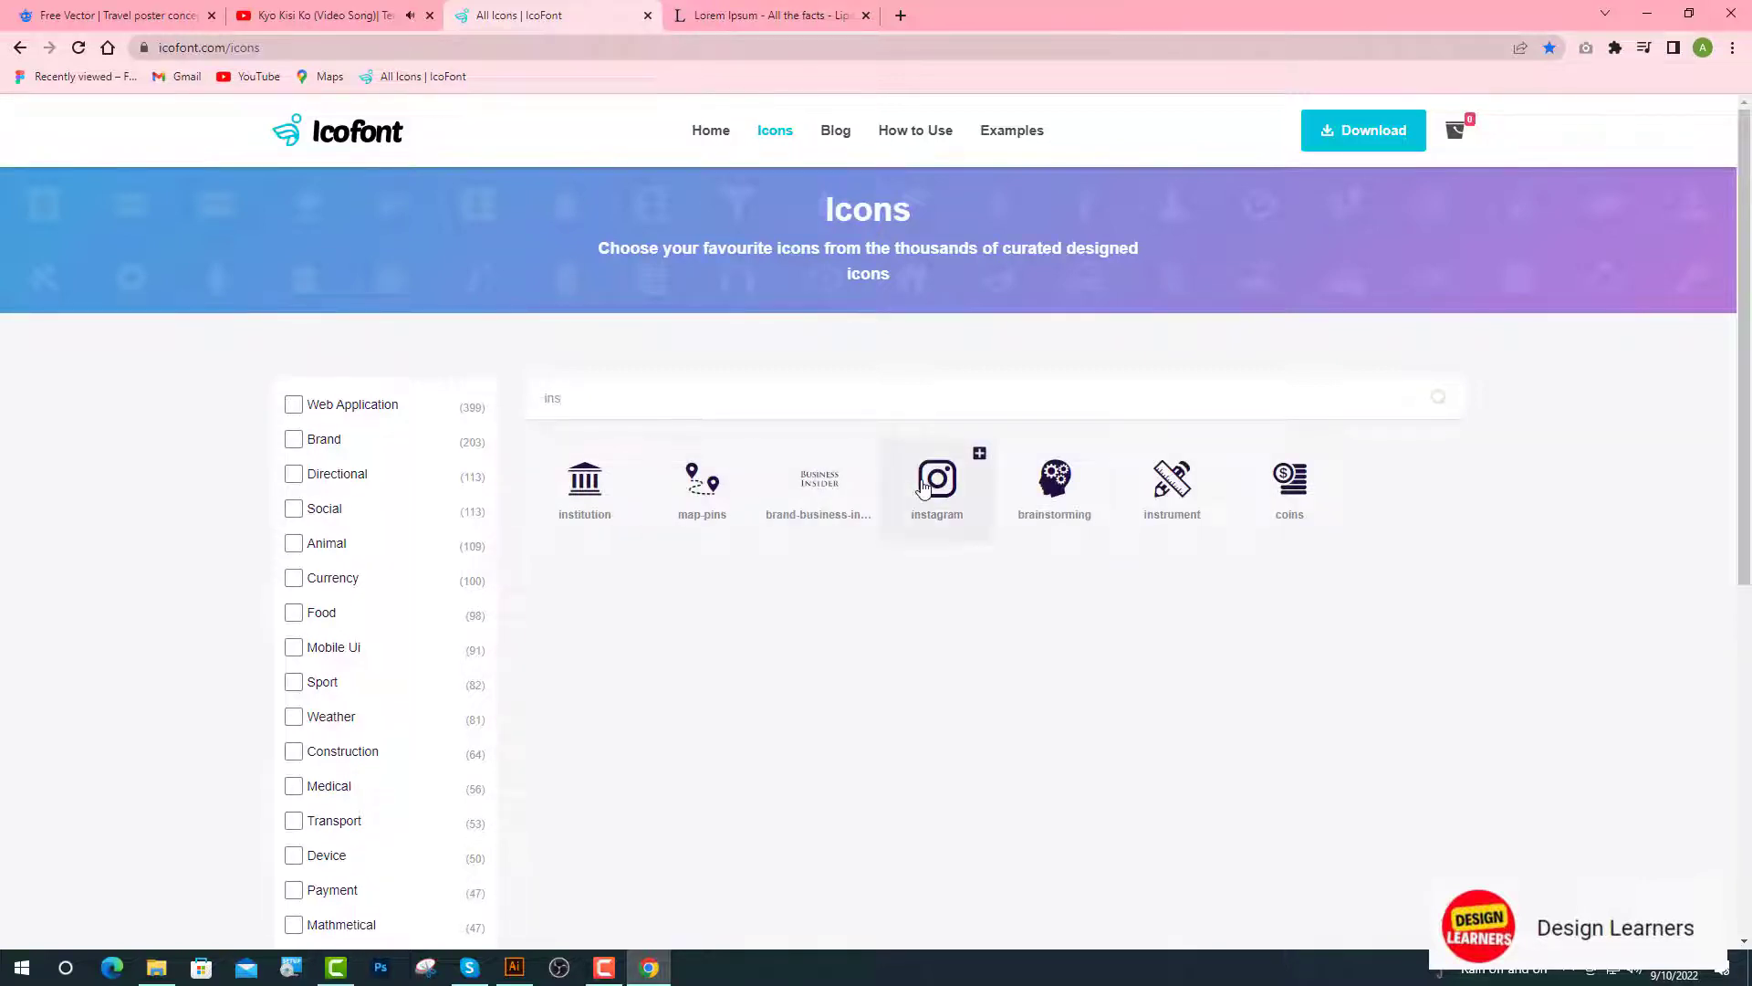
click(937, 479)
drag(738, 343, 703, 357)
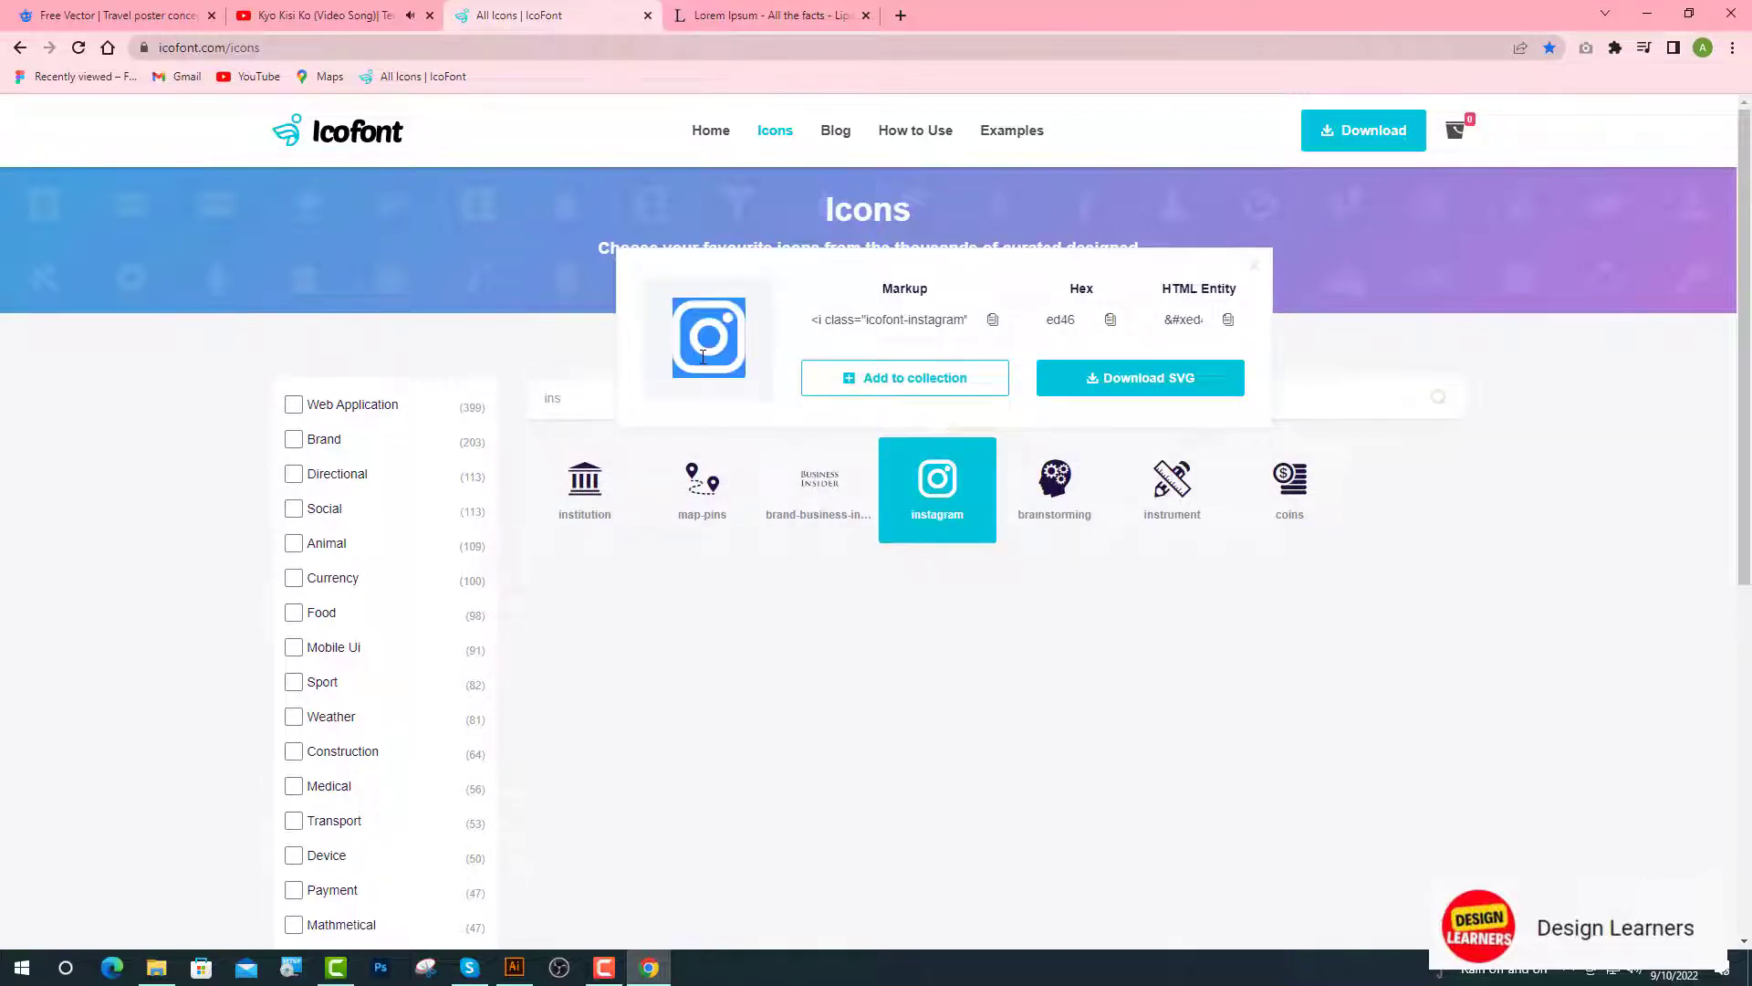
Step: Return to Illustrator, replace the footer's placeholder text with the copied glyph and set its font to icofont
click(514, 967)
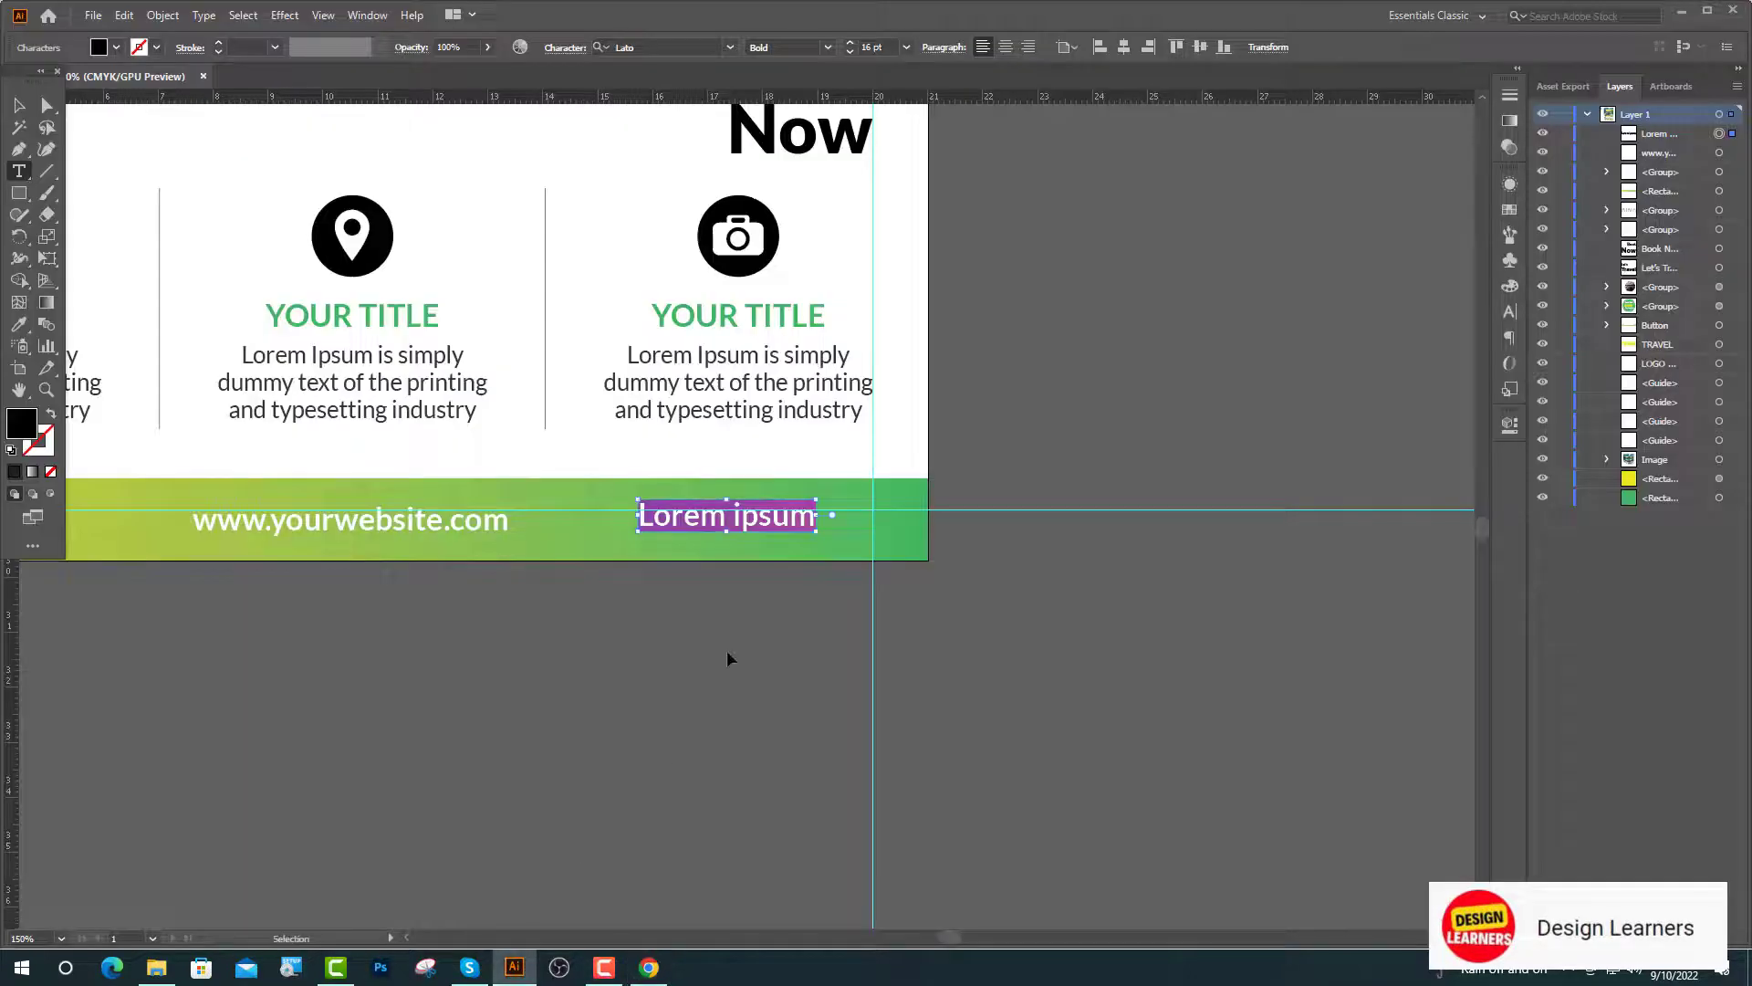
key(ctrl+v)
key(ctrl+=)
key(ctrl+=)
double_click(645, 546)
click(674, 47)
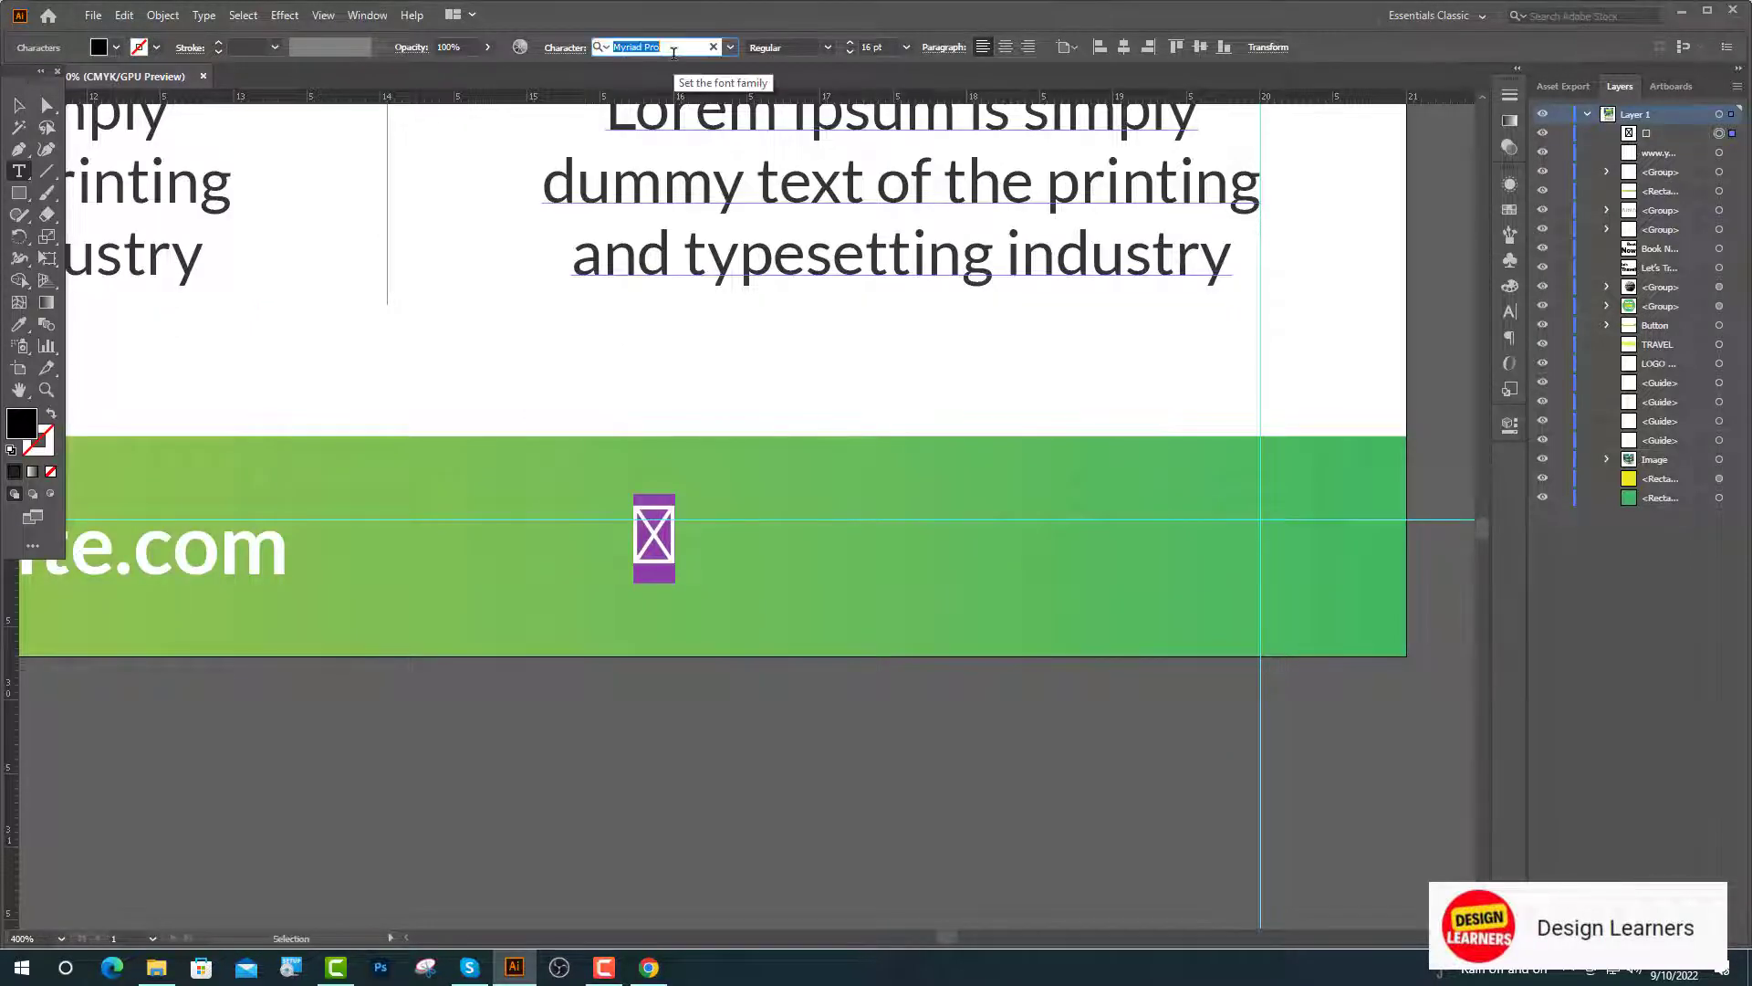
text(ic)
click(718, 143)
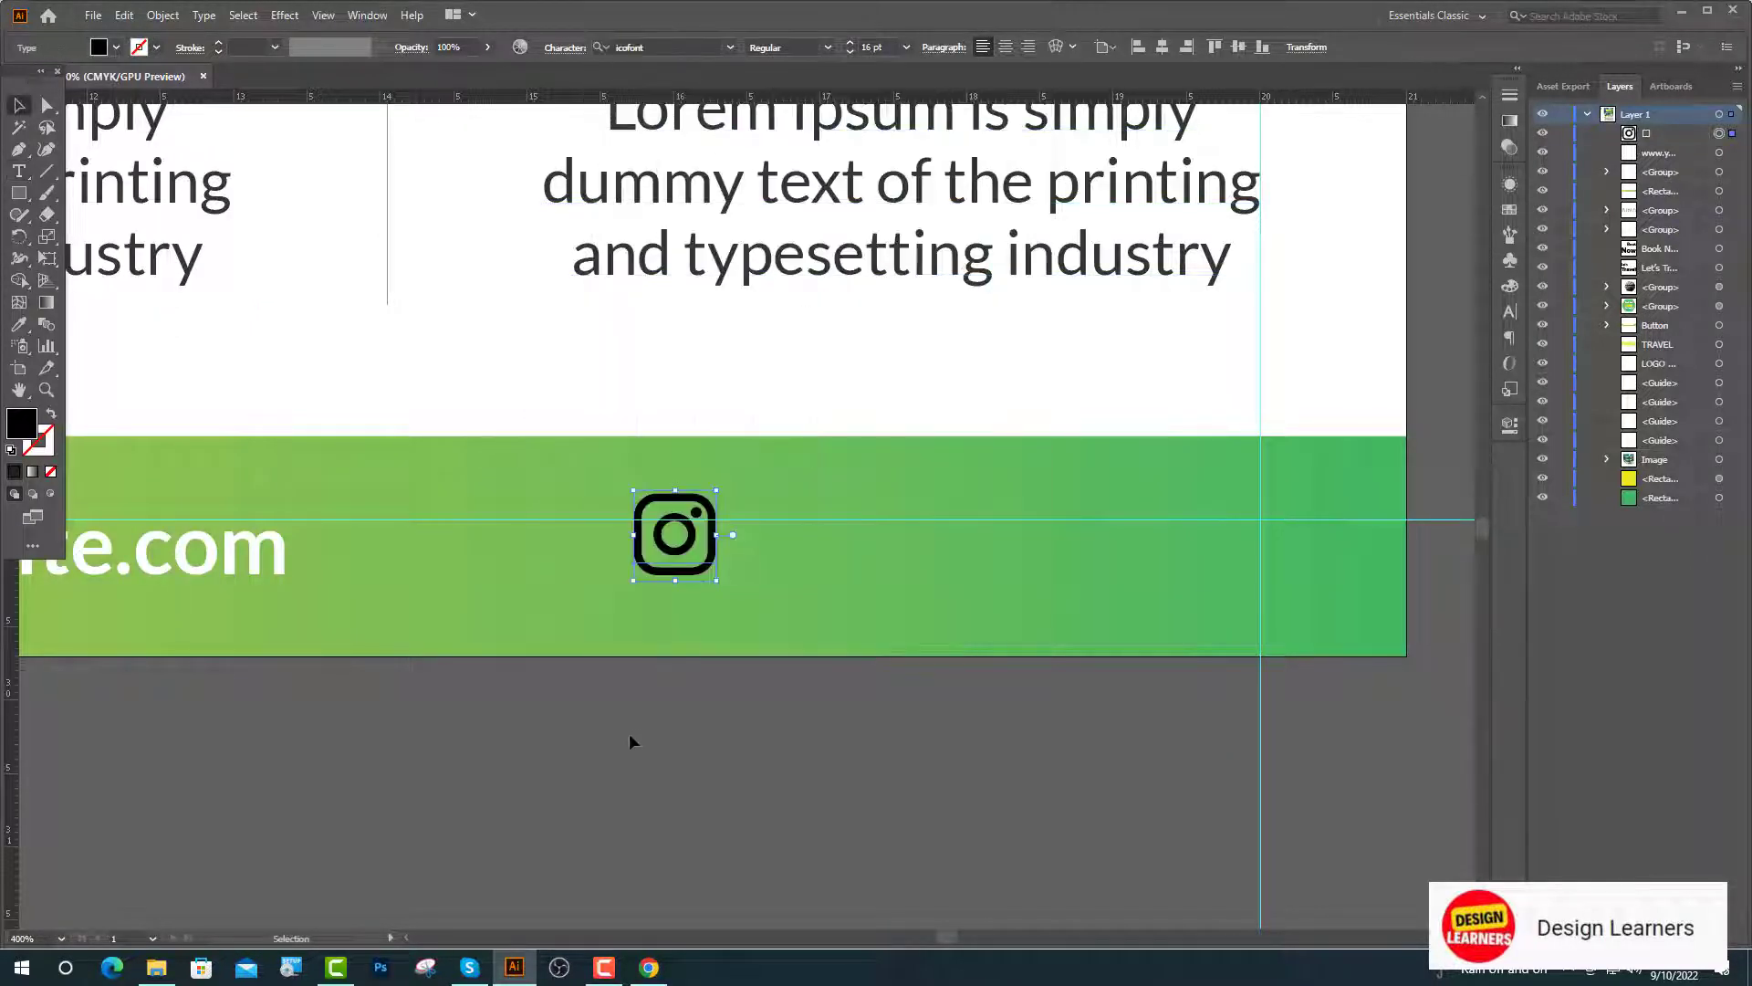
key(Escape)
Step: Duplicate the Instagram icon a short distance to its right in the footer bar
key(ctrl+minus)
drag(638, 530, 754, 530)
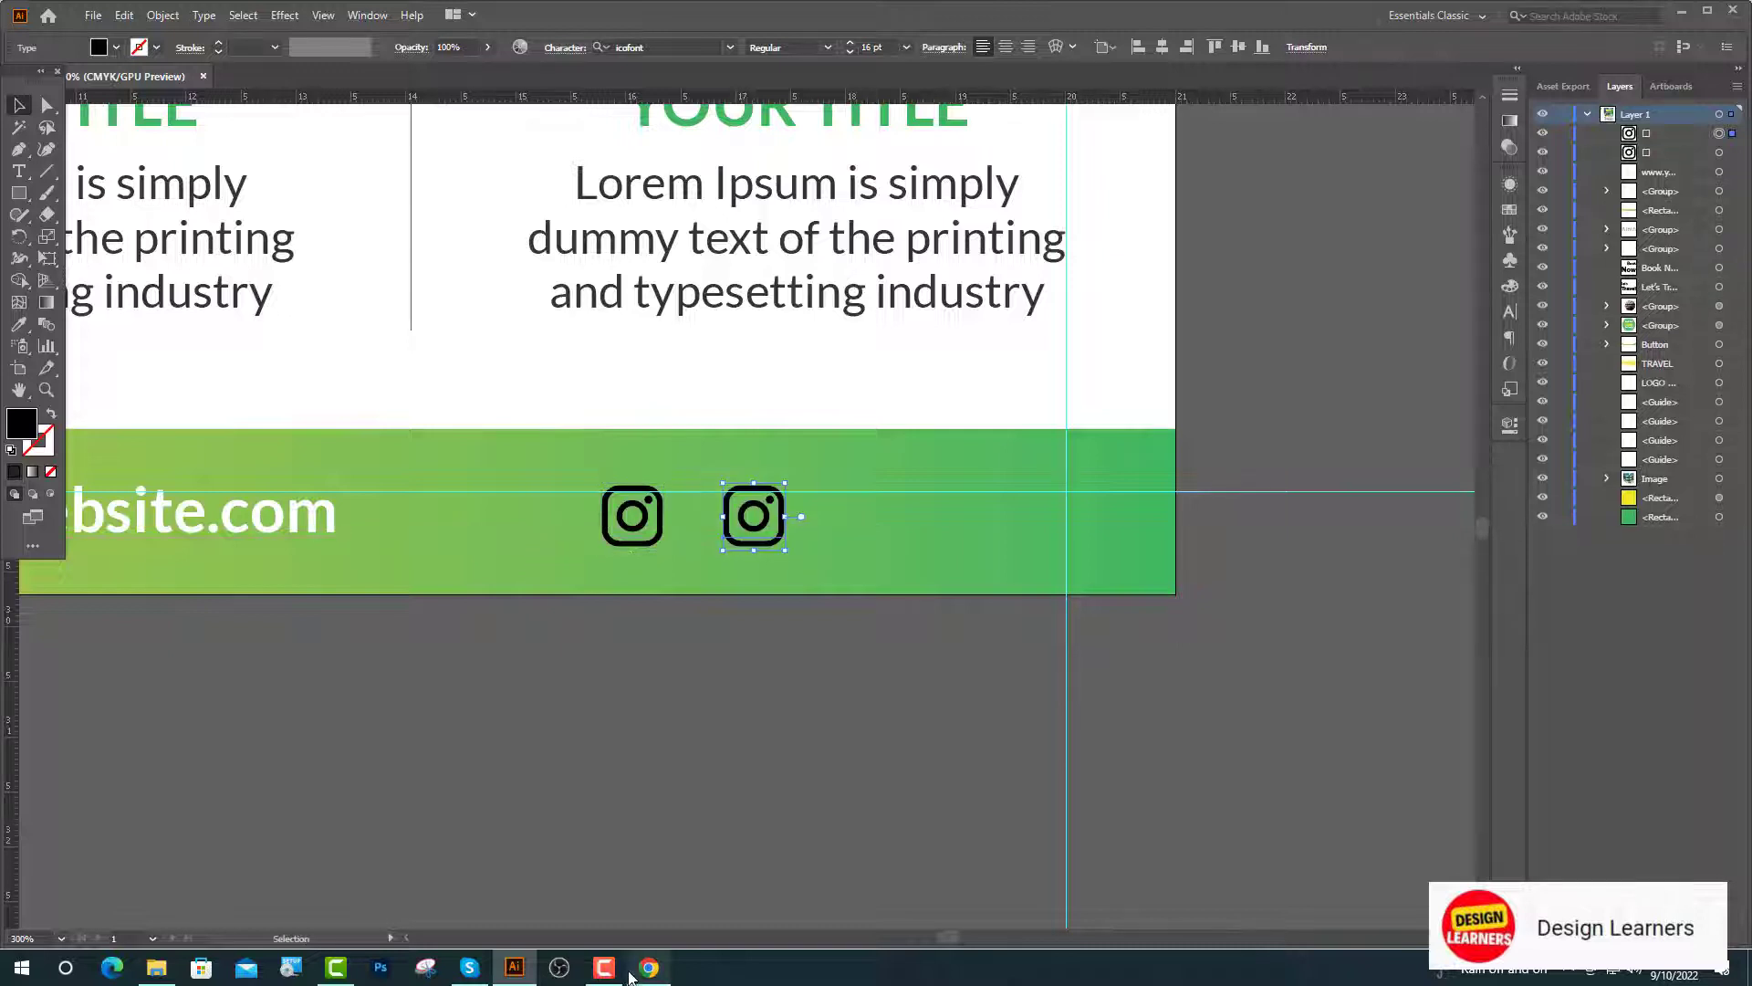
Step: Search IcoFont in Chrome for "twi", copy the Twitter glyph and return to Illustrator
click(649, 966)
text(twi)
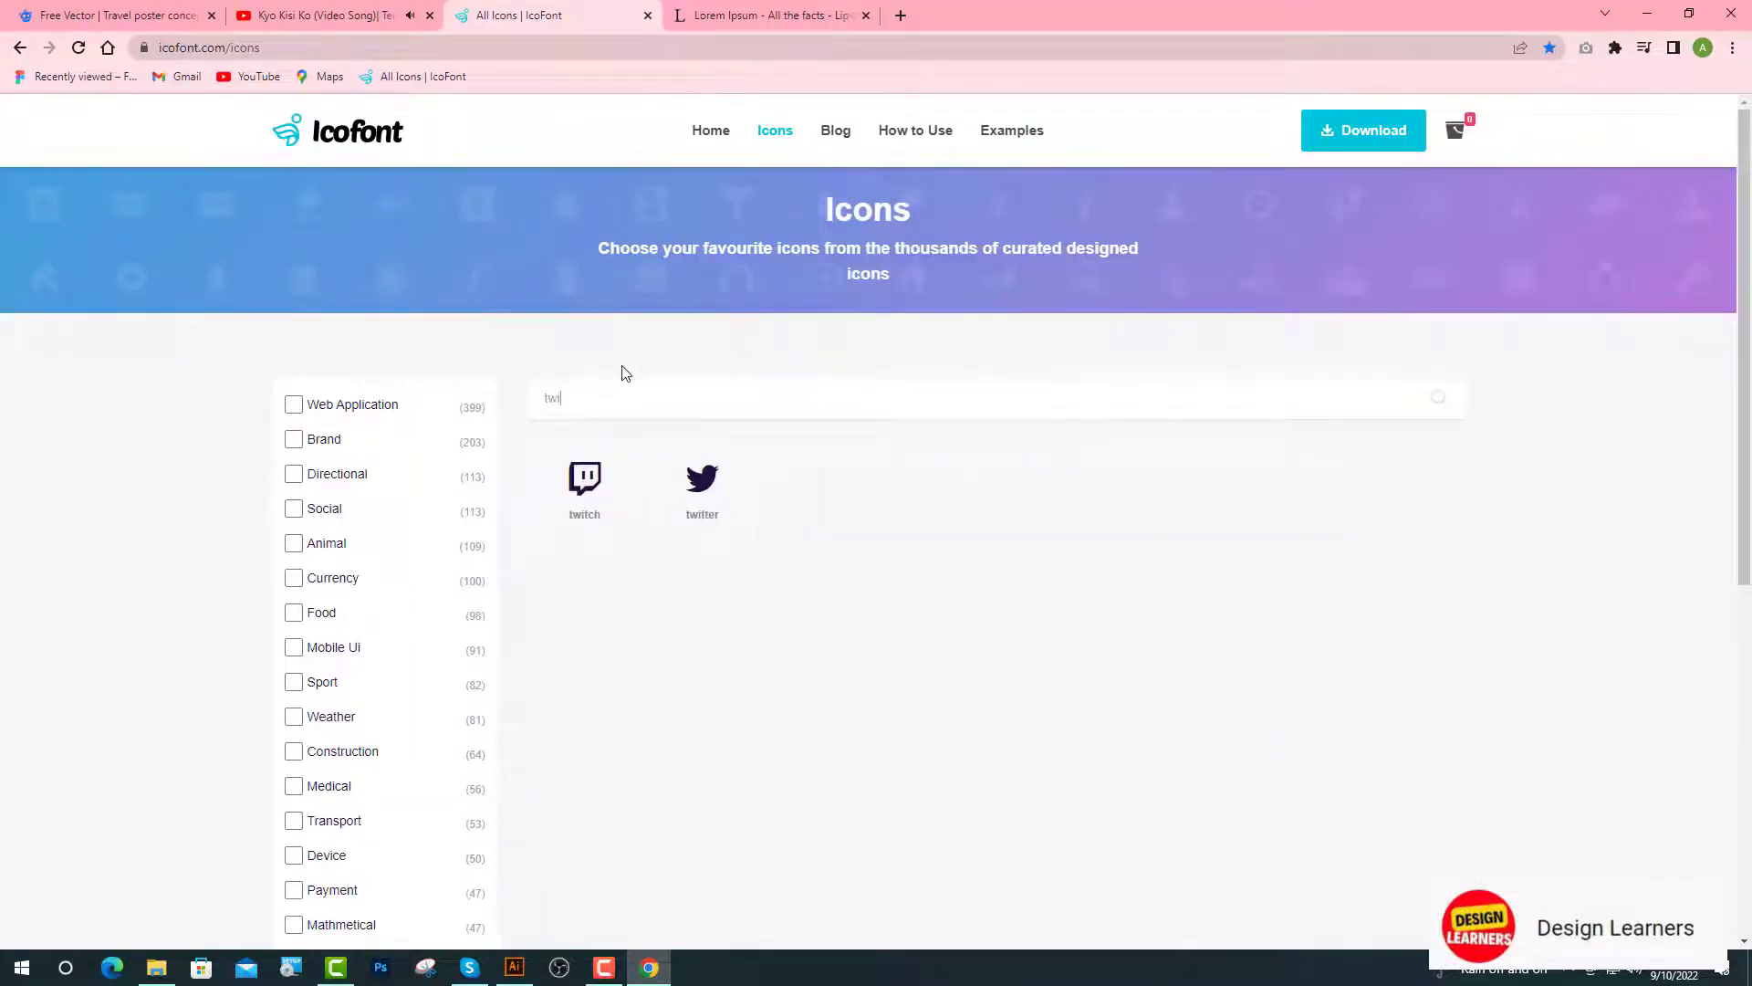
click(712, 507)
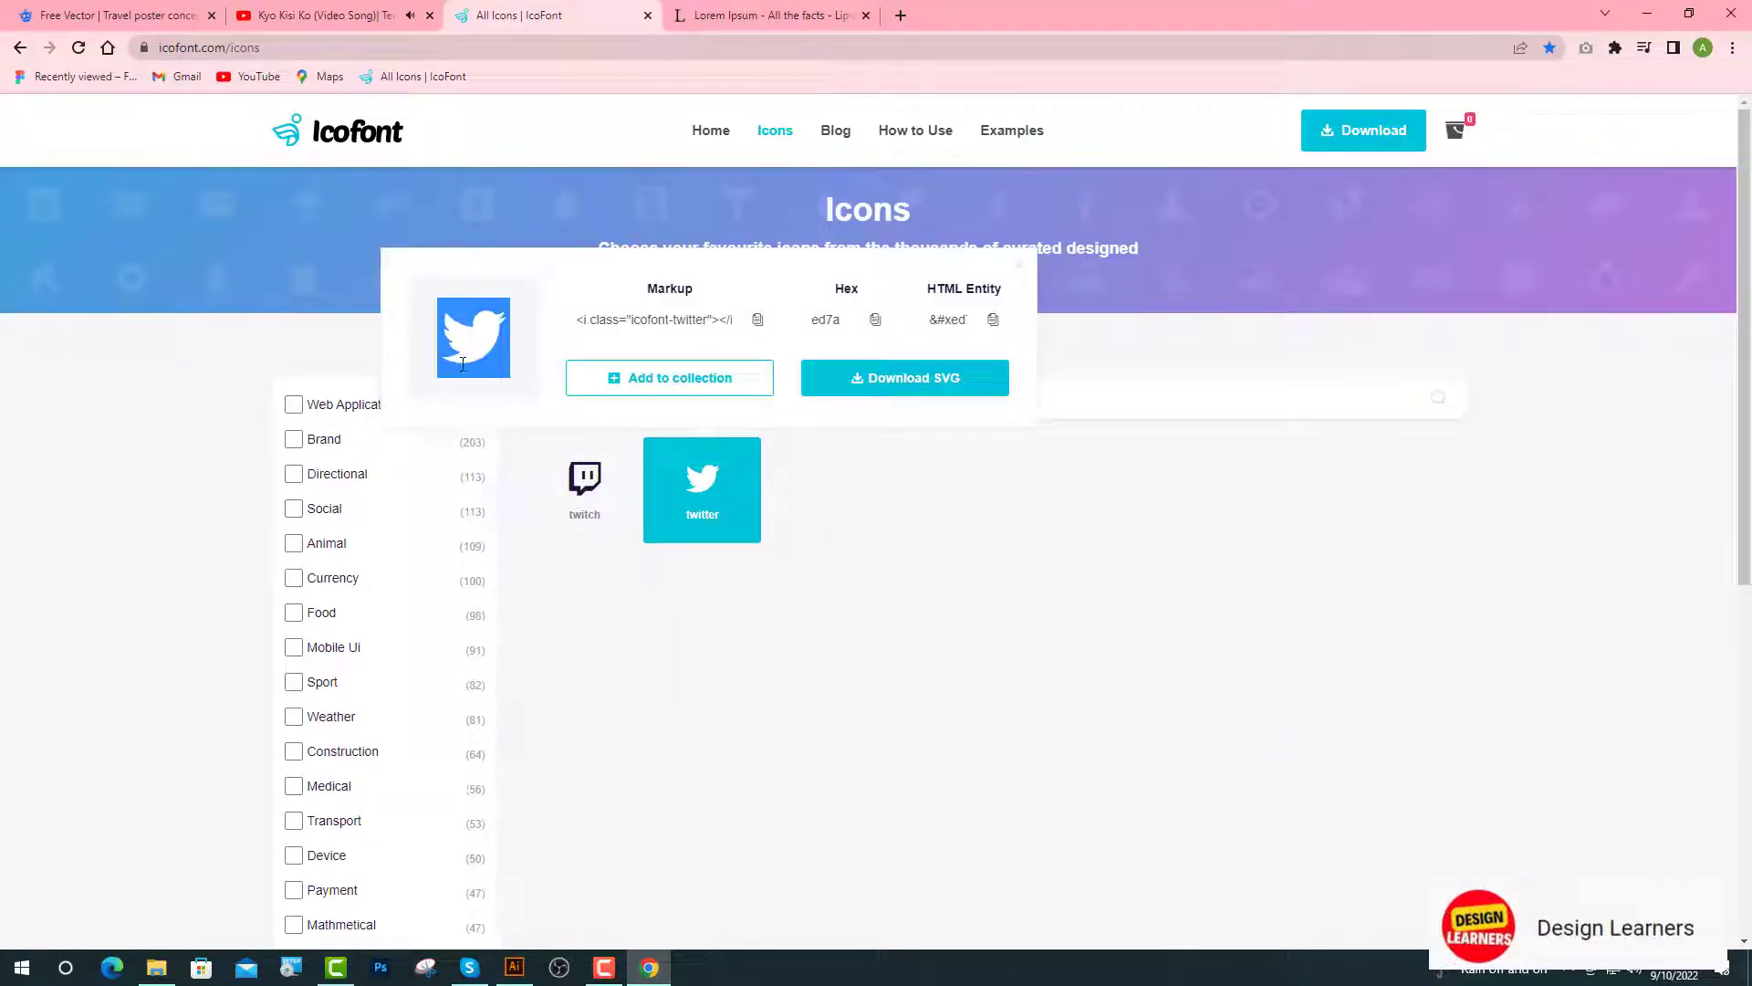
click(514, 966)
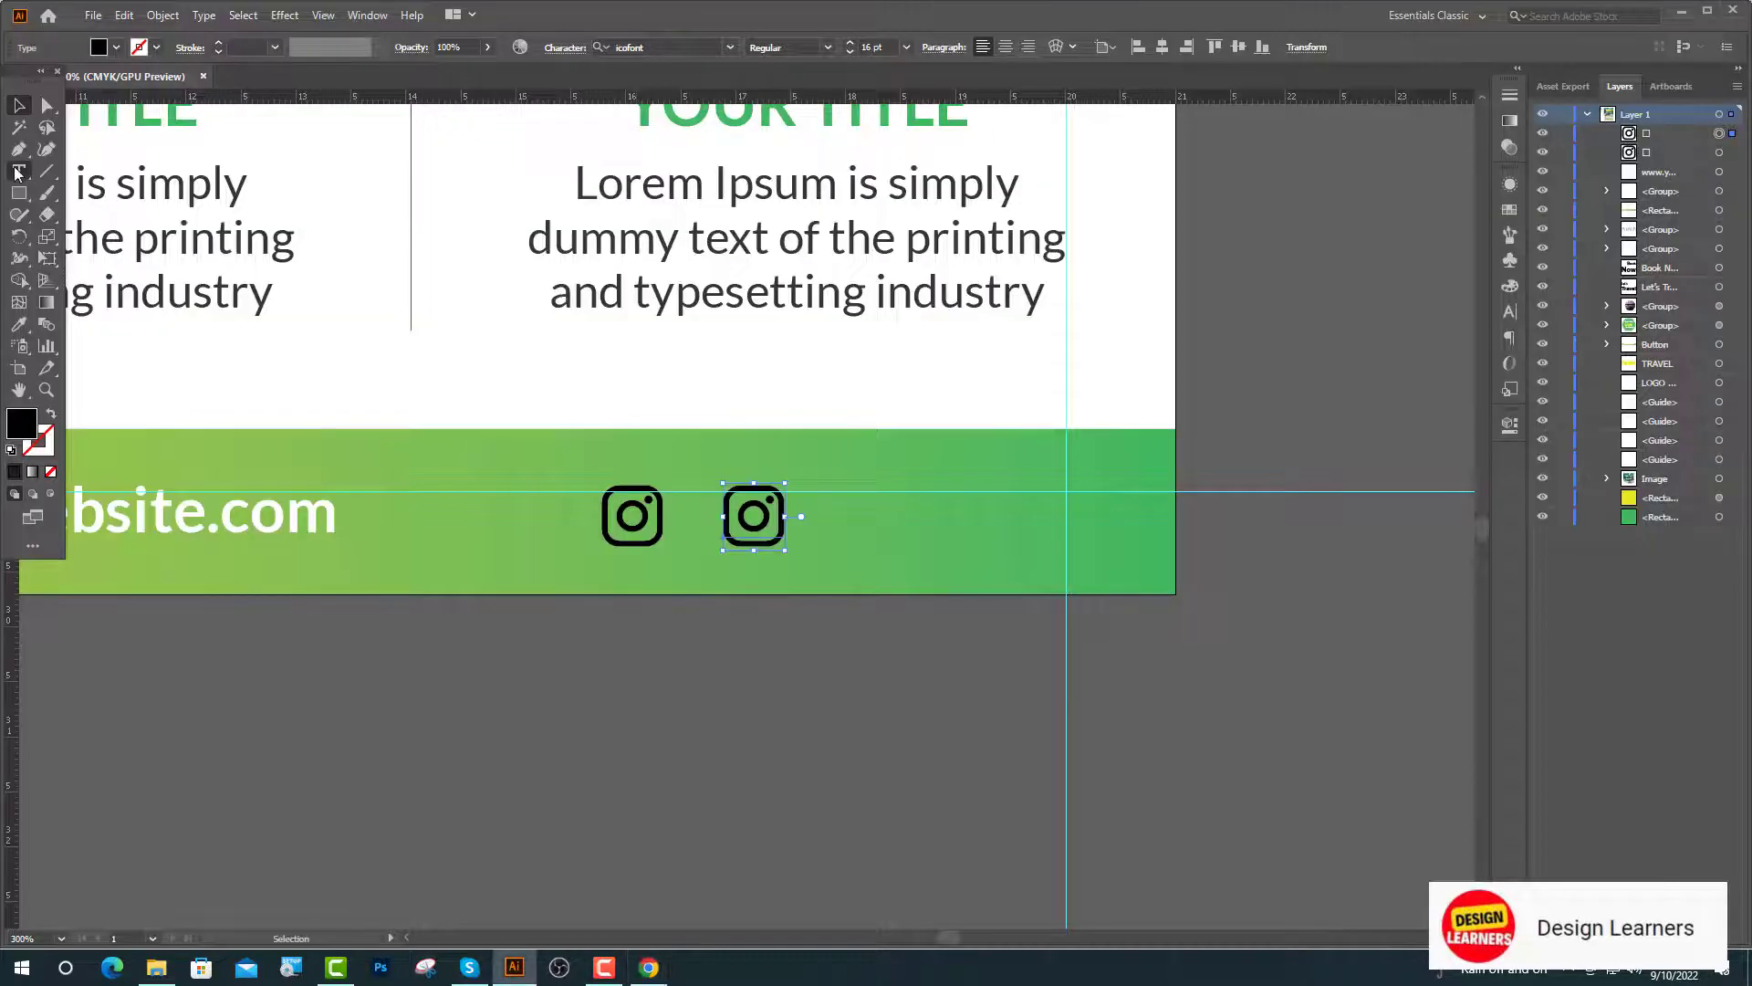
Step: Replace the second Instagram icon in the footer with the copied Twitter glyph and duplicate it a short distance to its right
double_click(752, 516)
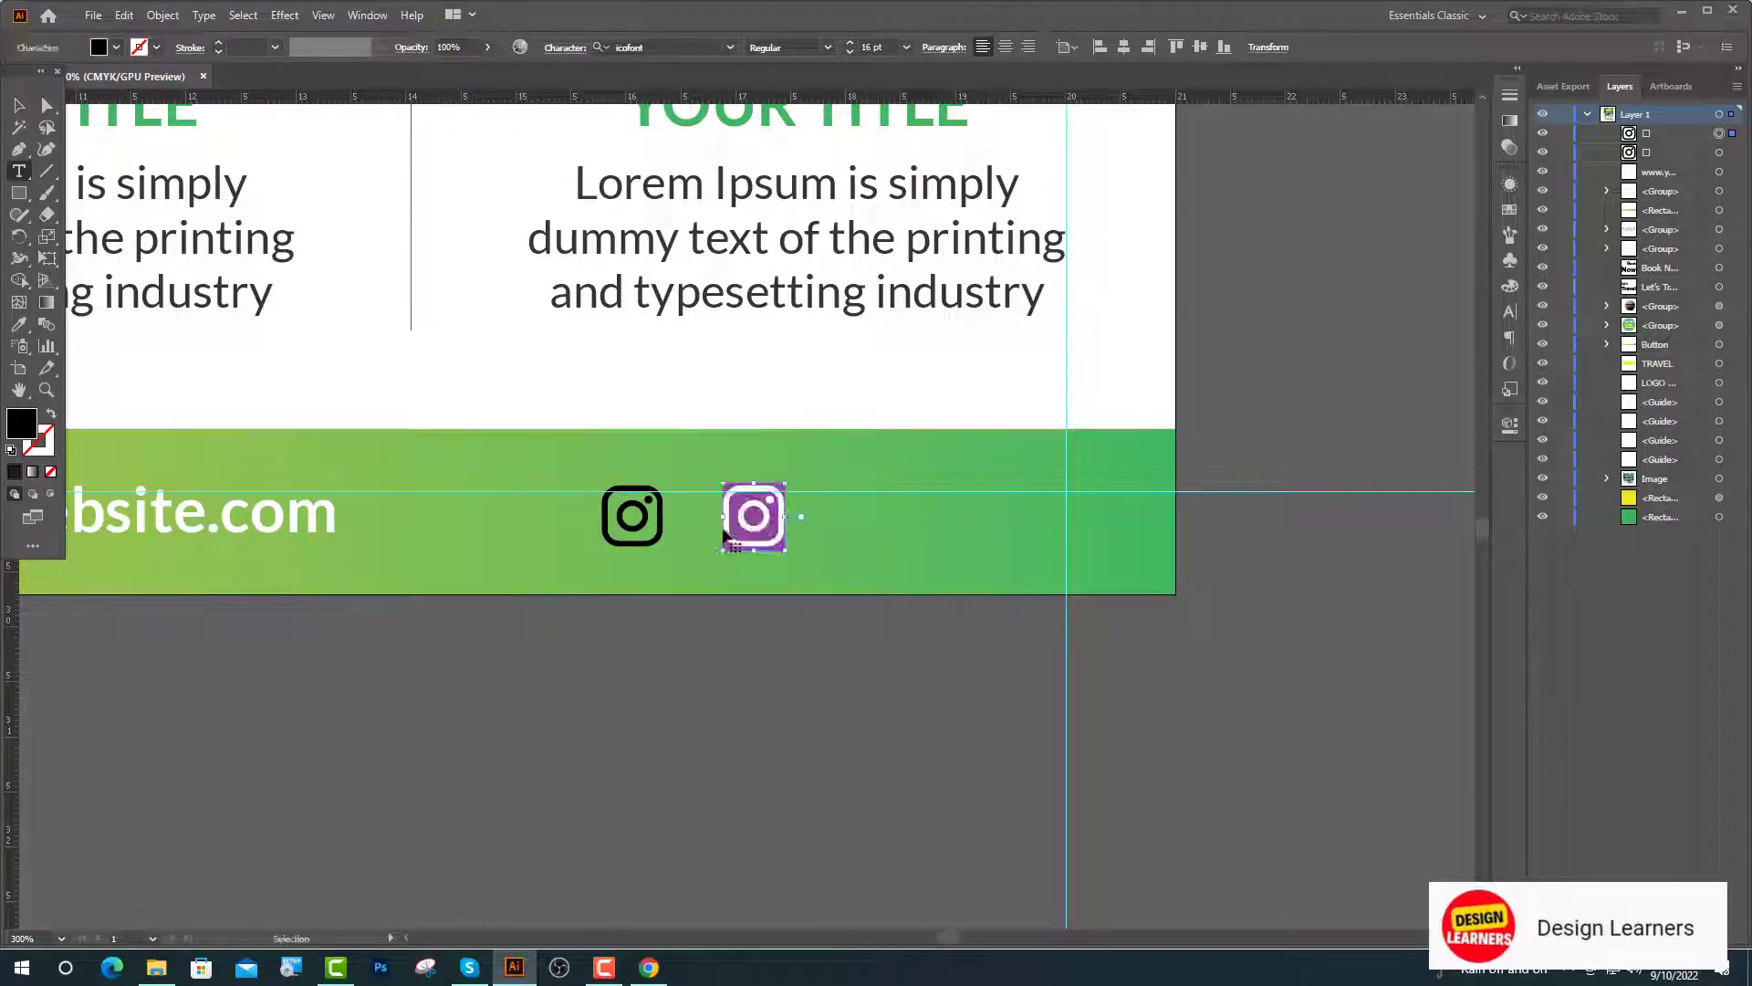
key(ctrl+v)
key(Escape)
drag(750, 529, 876, 529)
Step: Select the rightmost Twitter glyph's text, switch to IcoFont in Chrome, search for "fa" and copy the Facebook glyph
key(t)
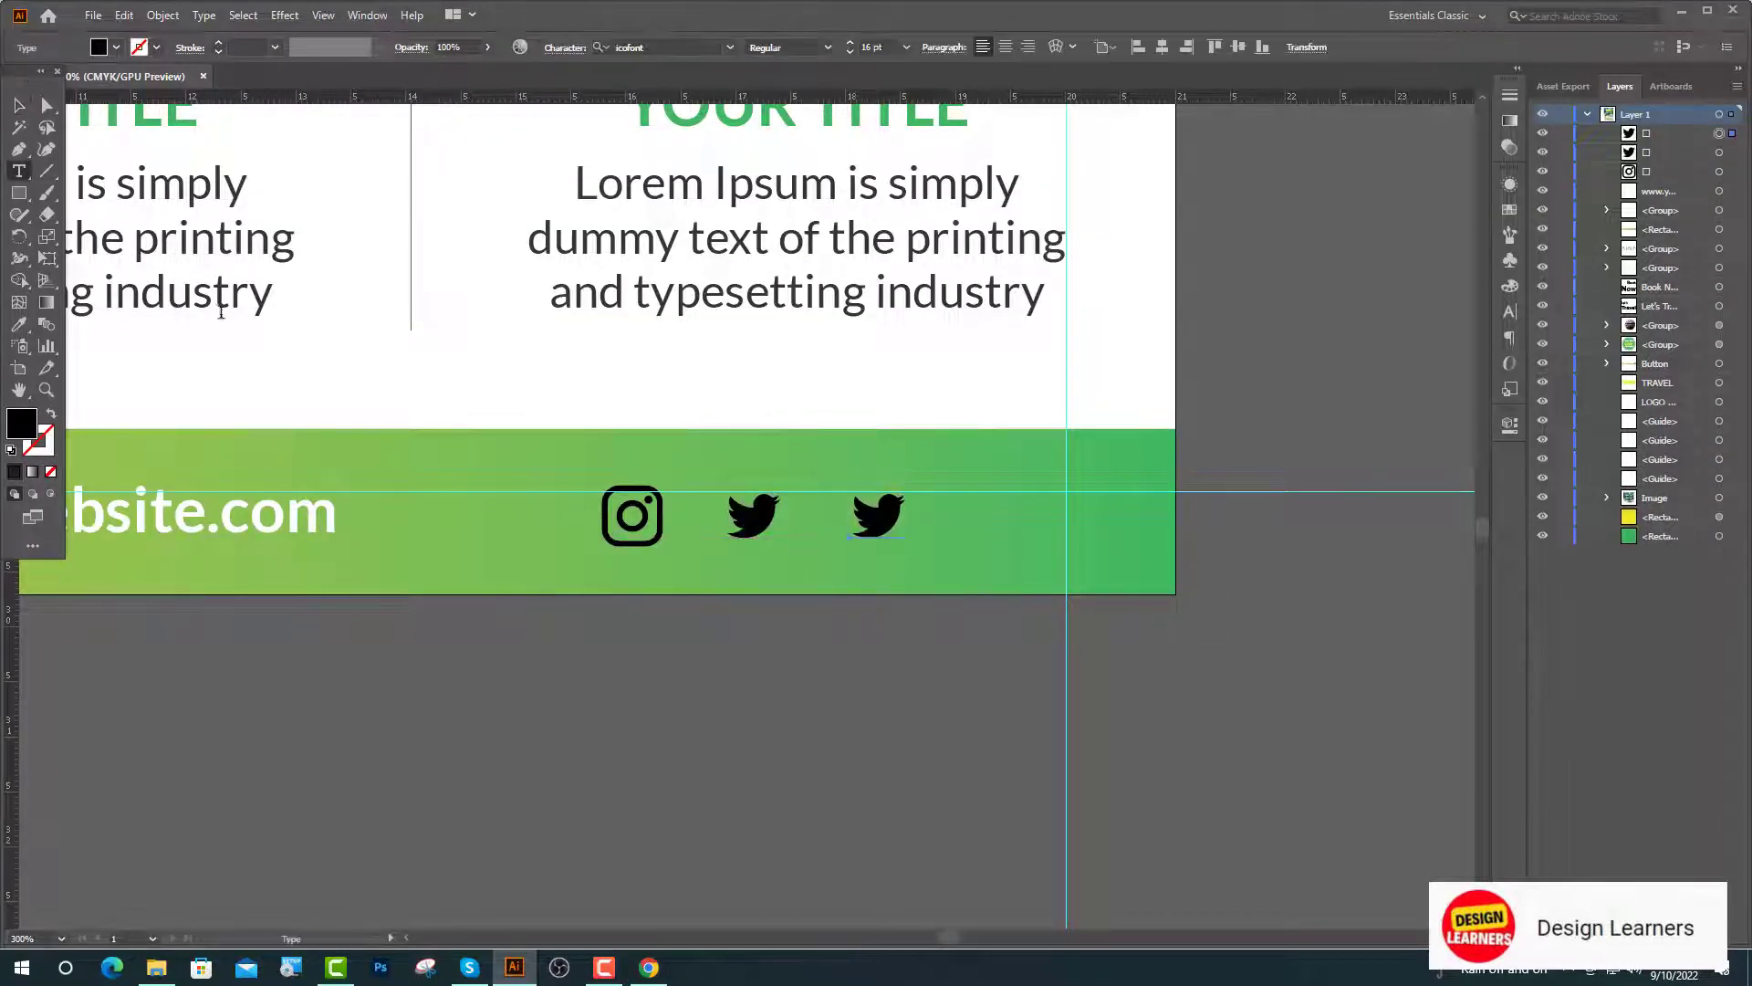
double_click(878, 515)
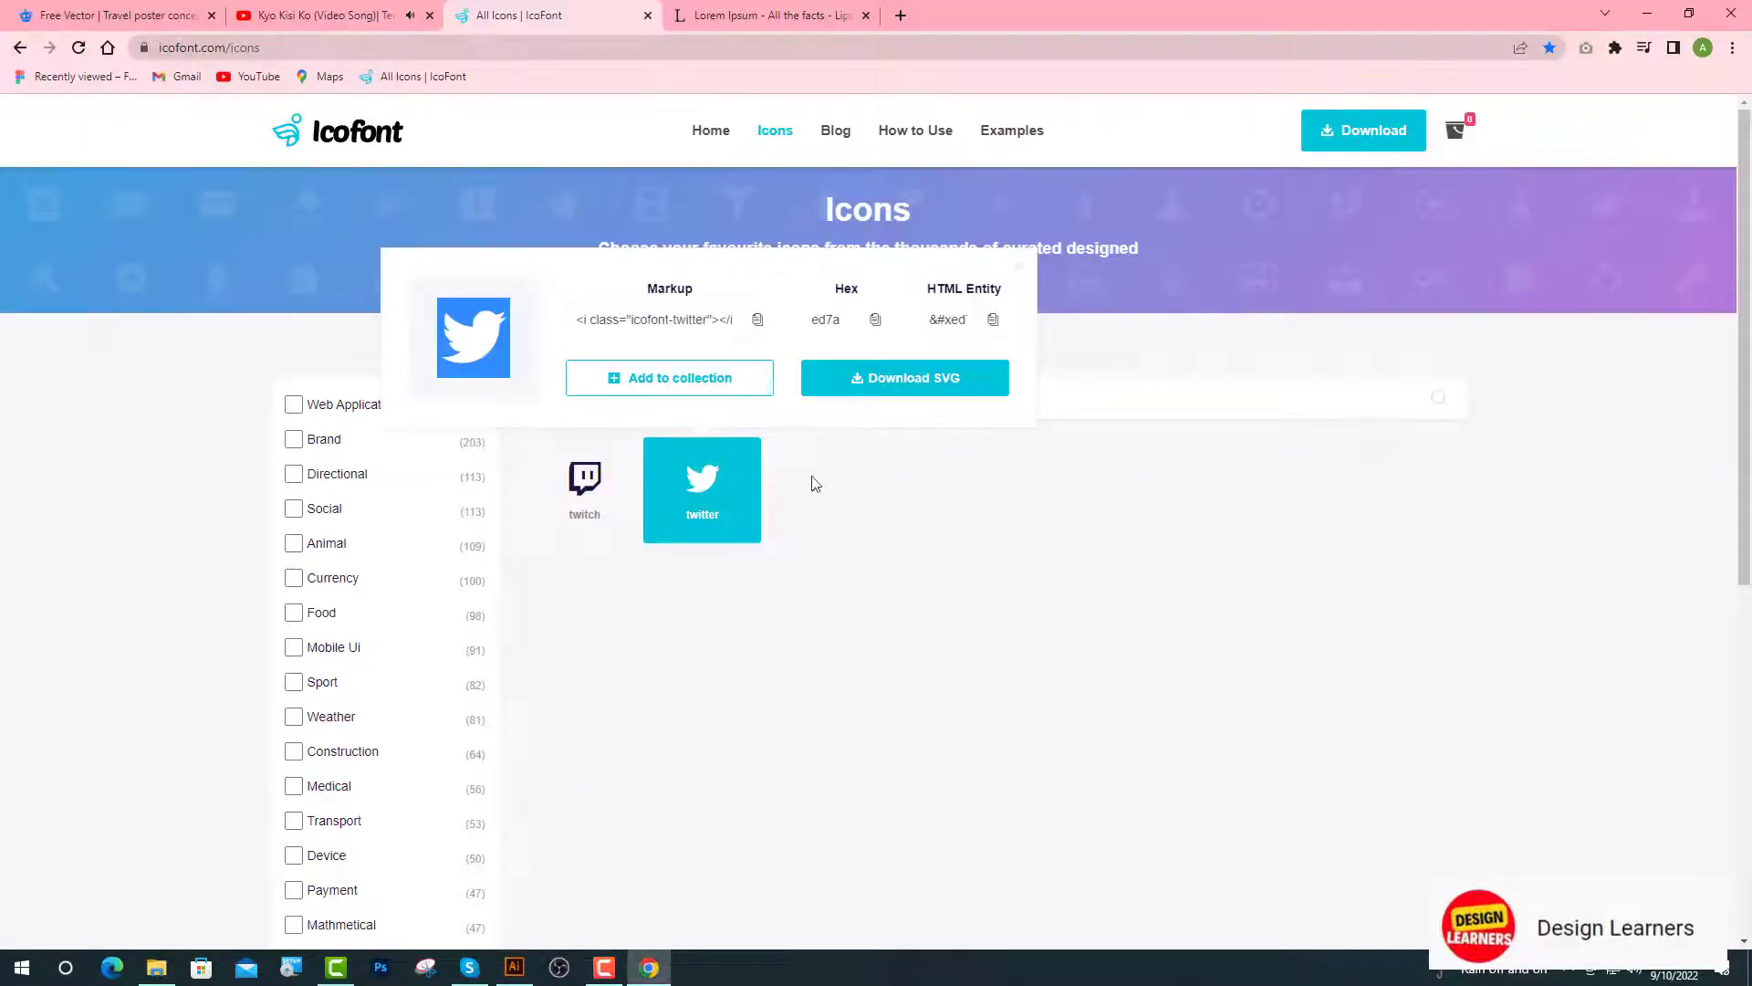
click(648, 966)
click(1018, 264)
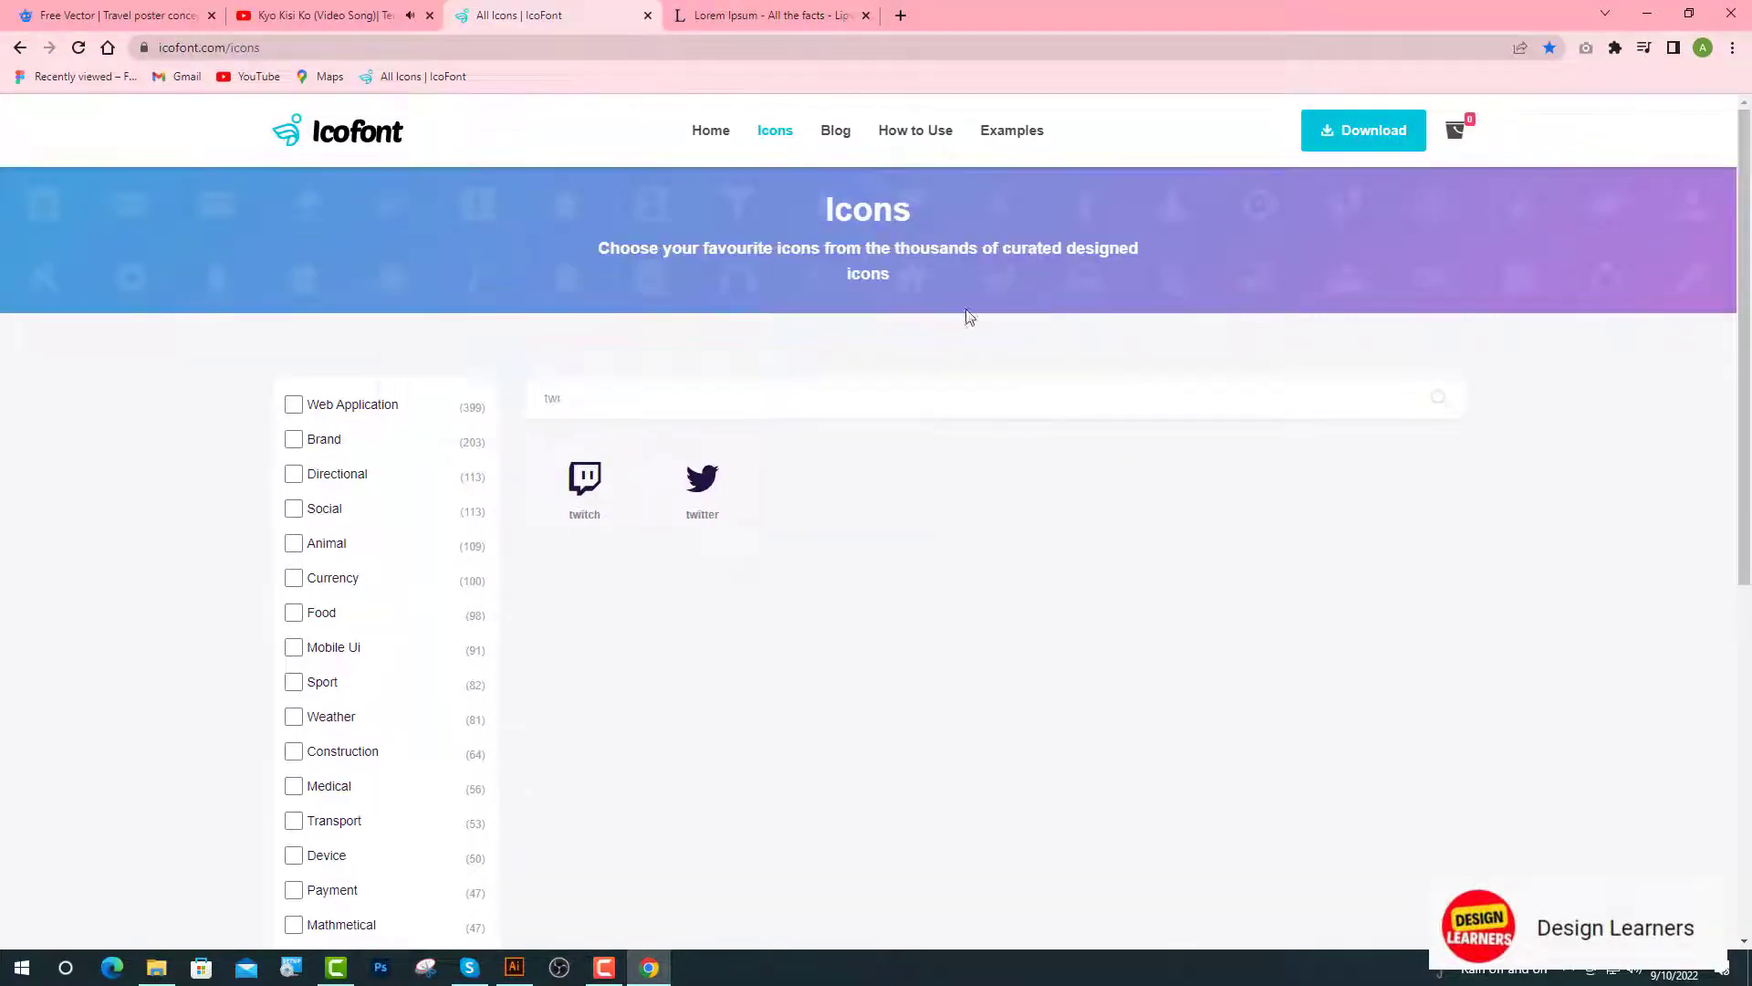
text(fa)
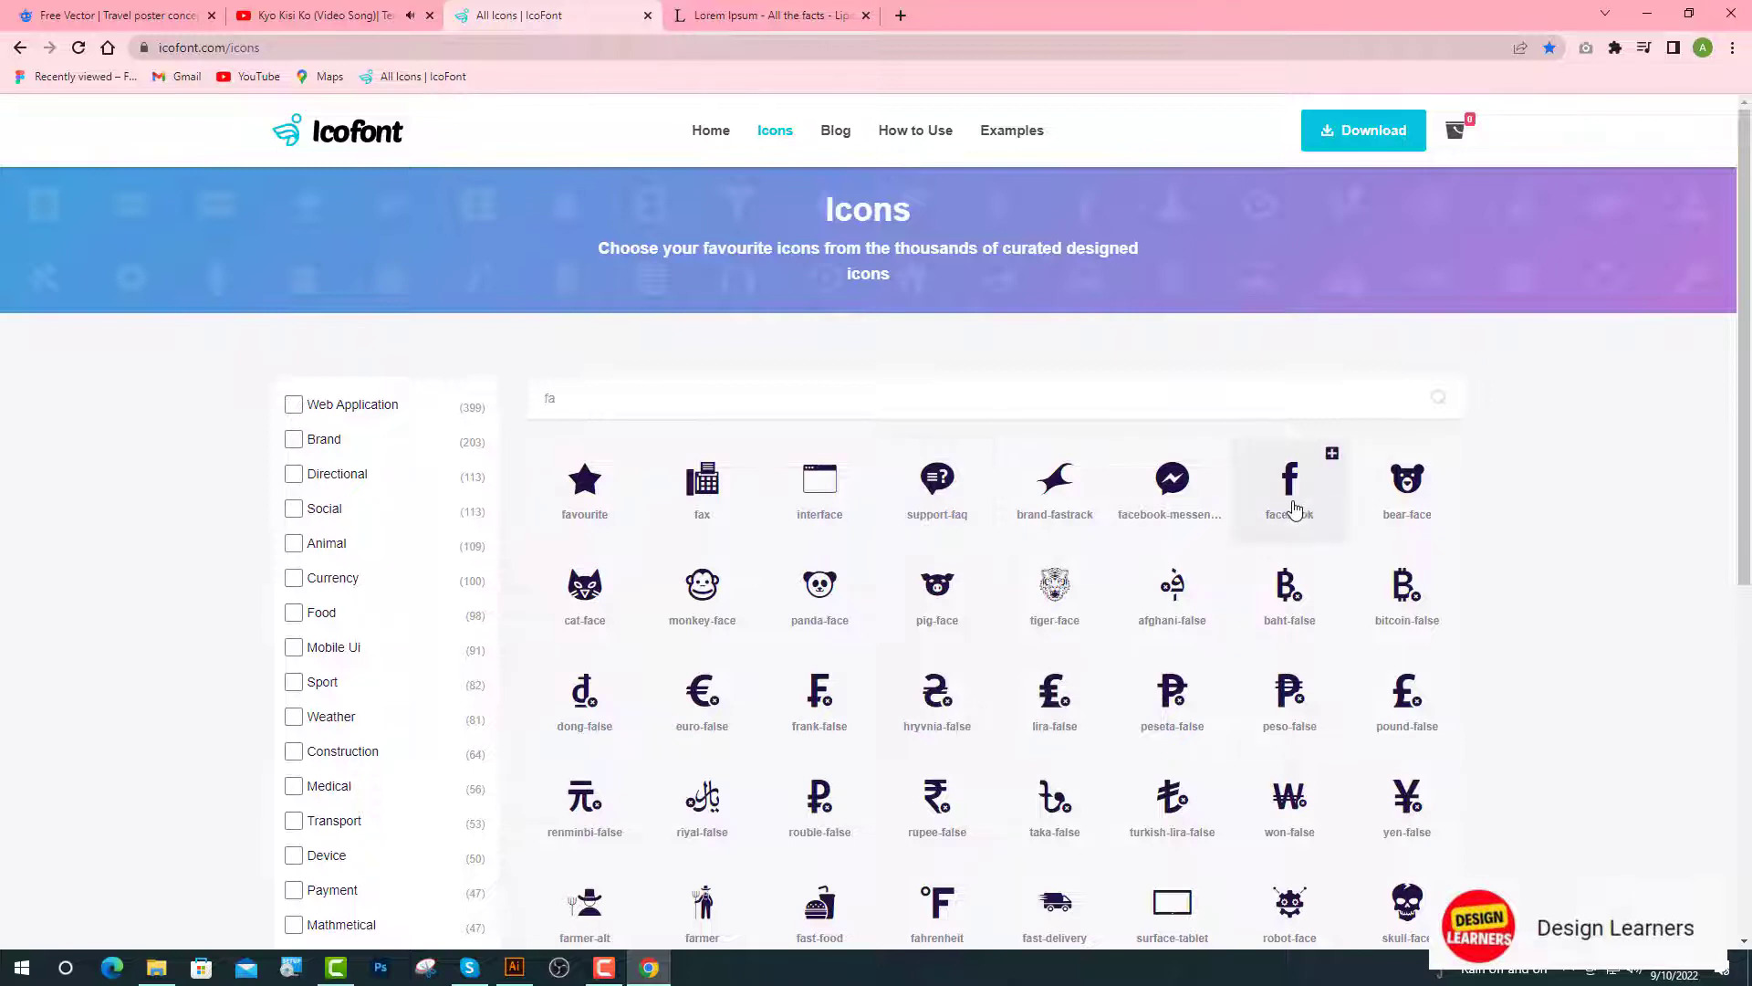
click(1287, 492)
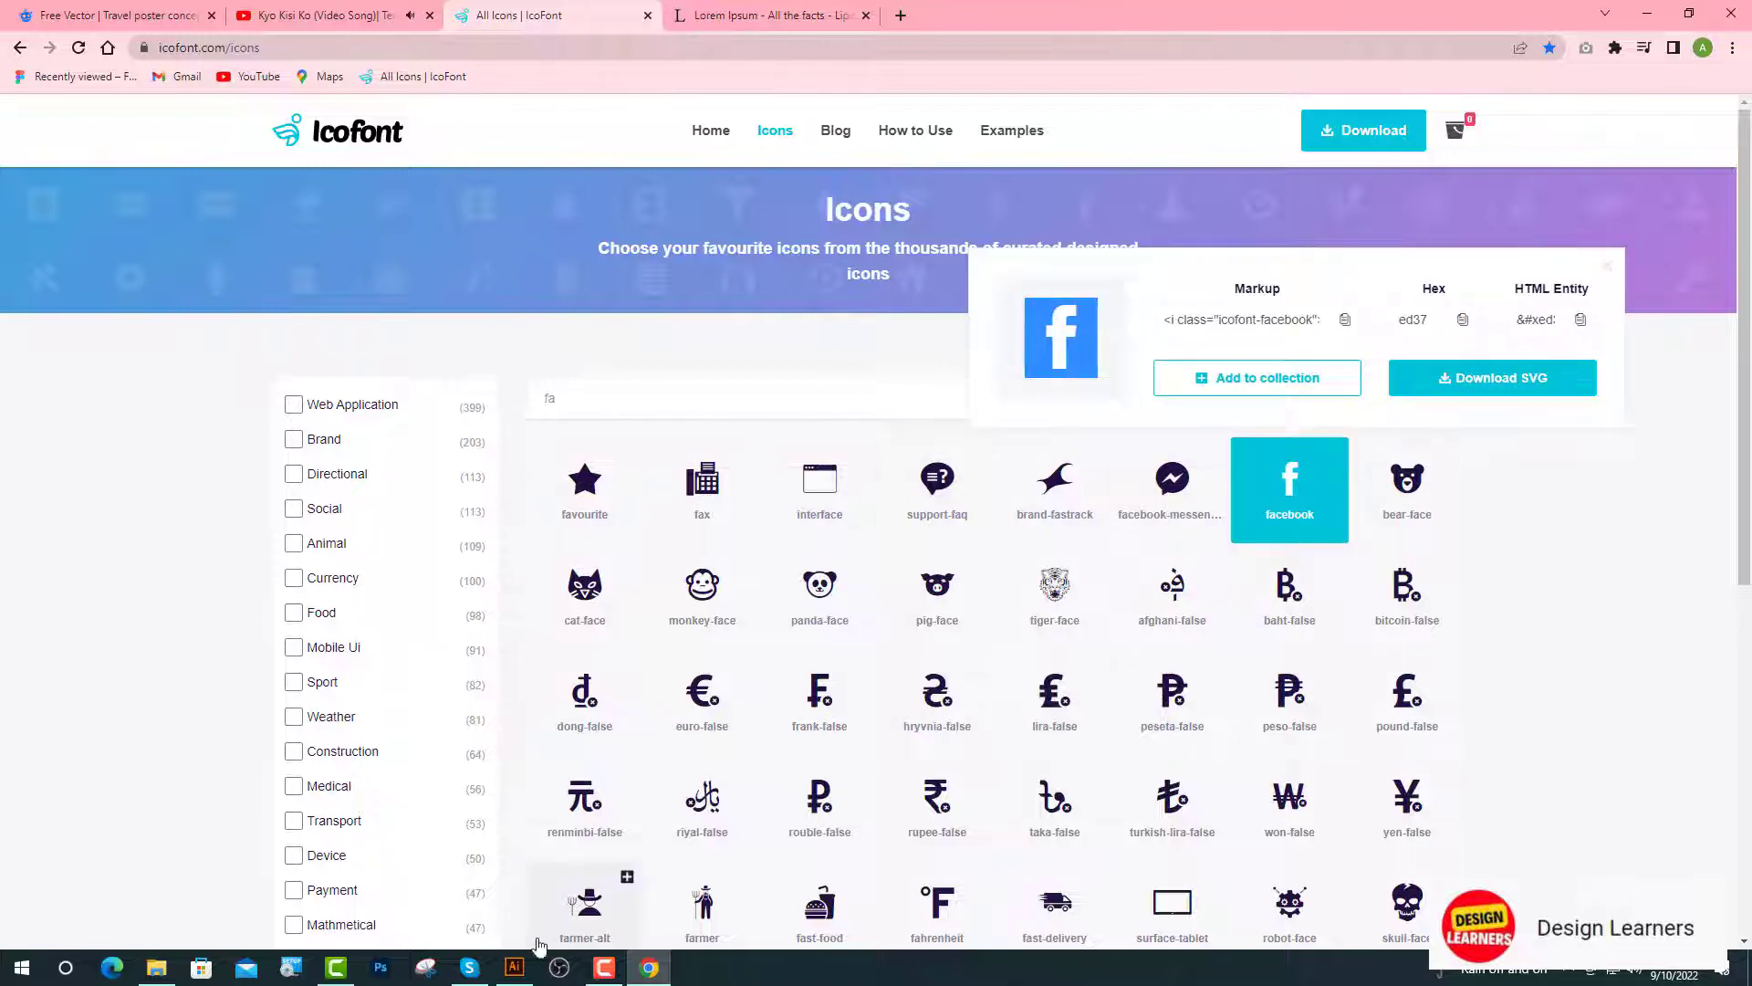
Step: Return to Illustrator and replace the selected Twitter glyph with the copied Facebook glyph
click(514, 966)
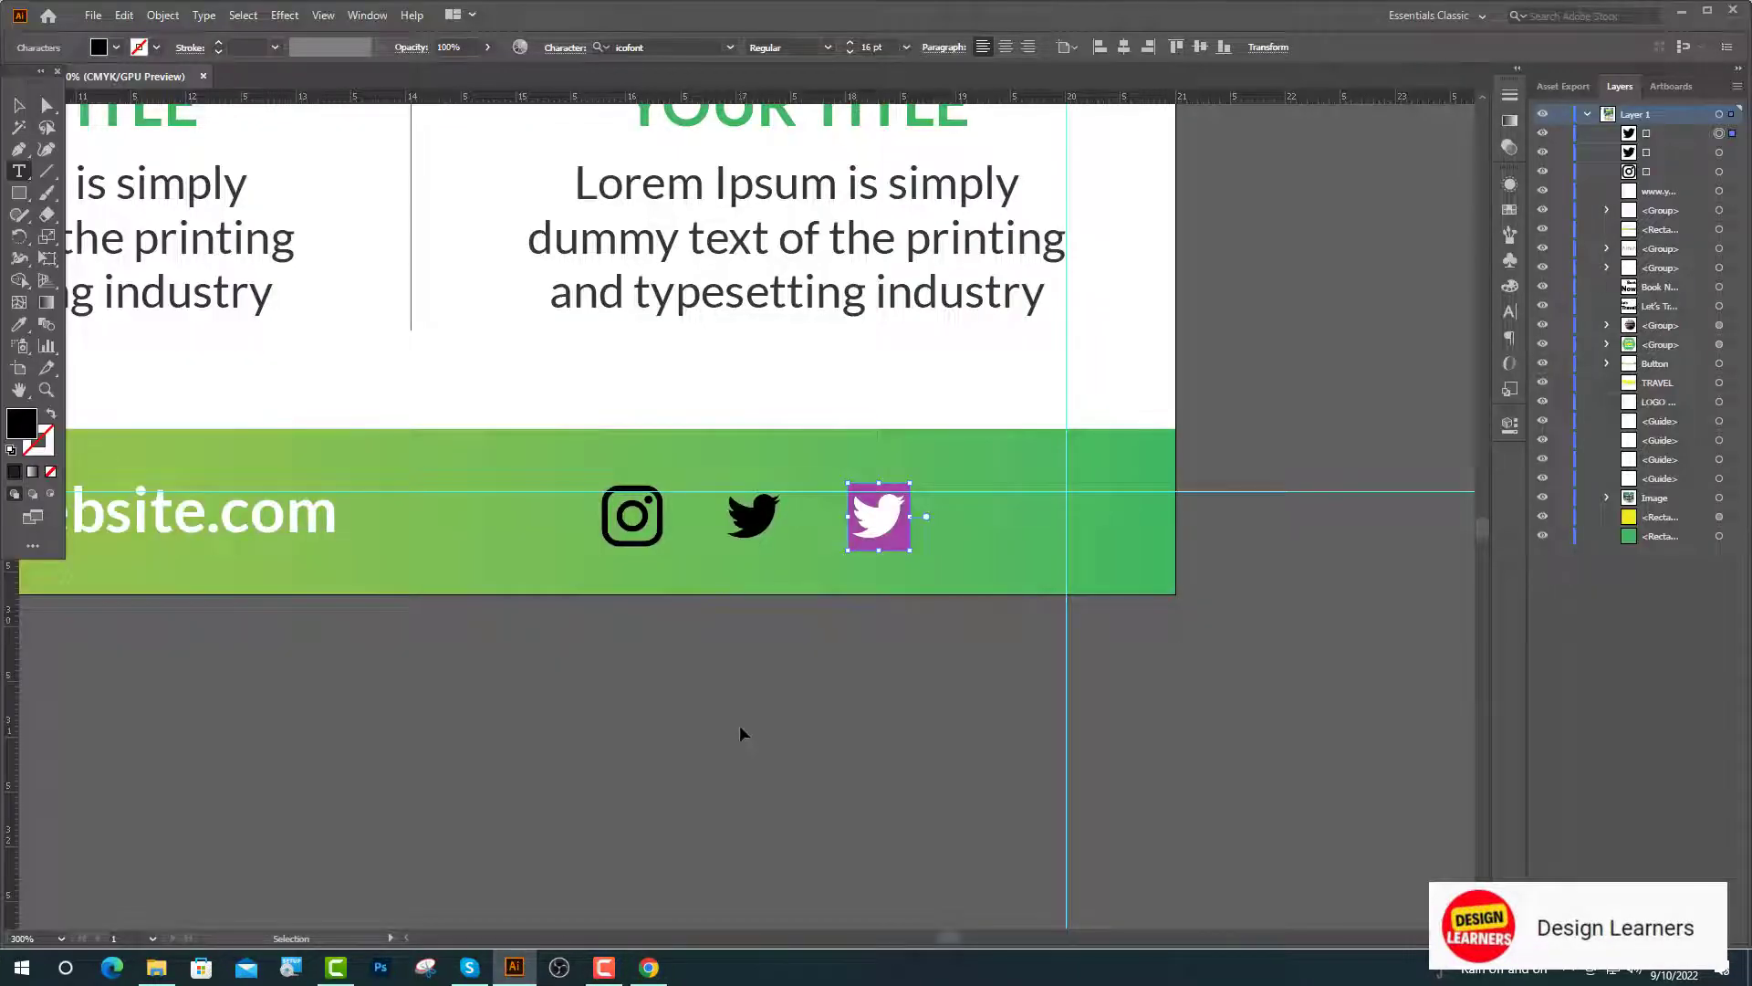
key(ctrl+v)
key(Escape)
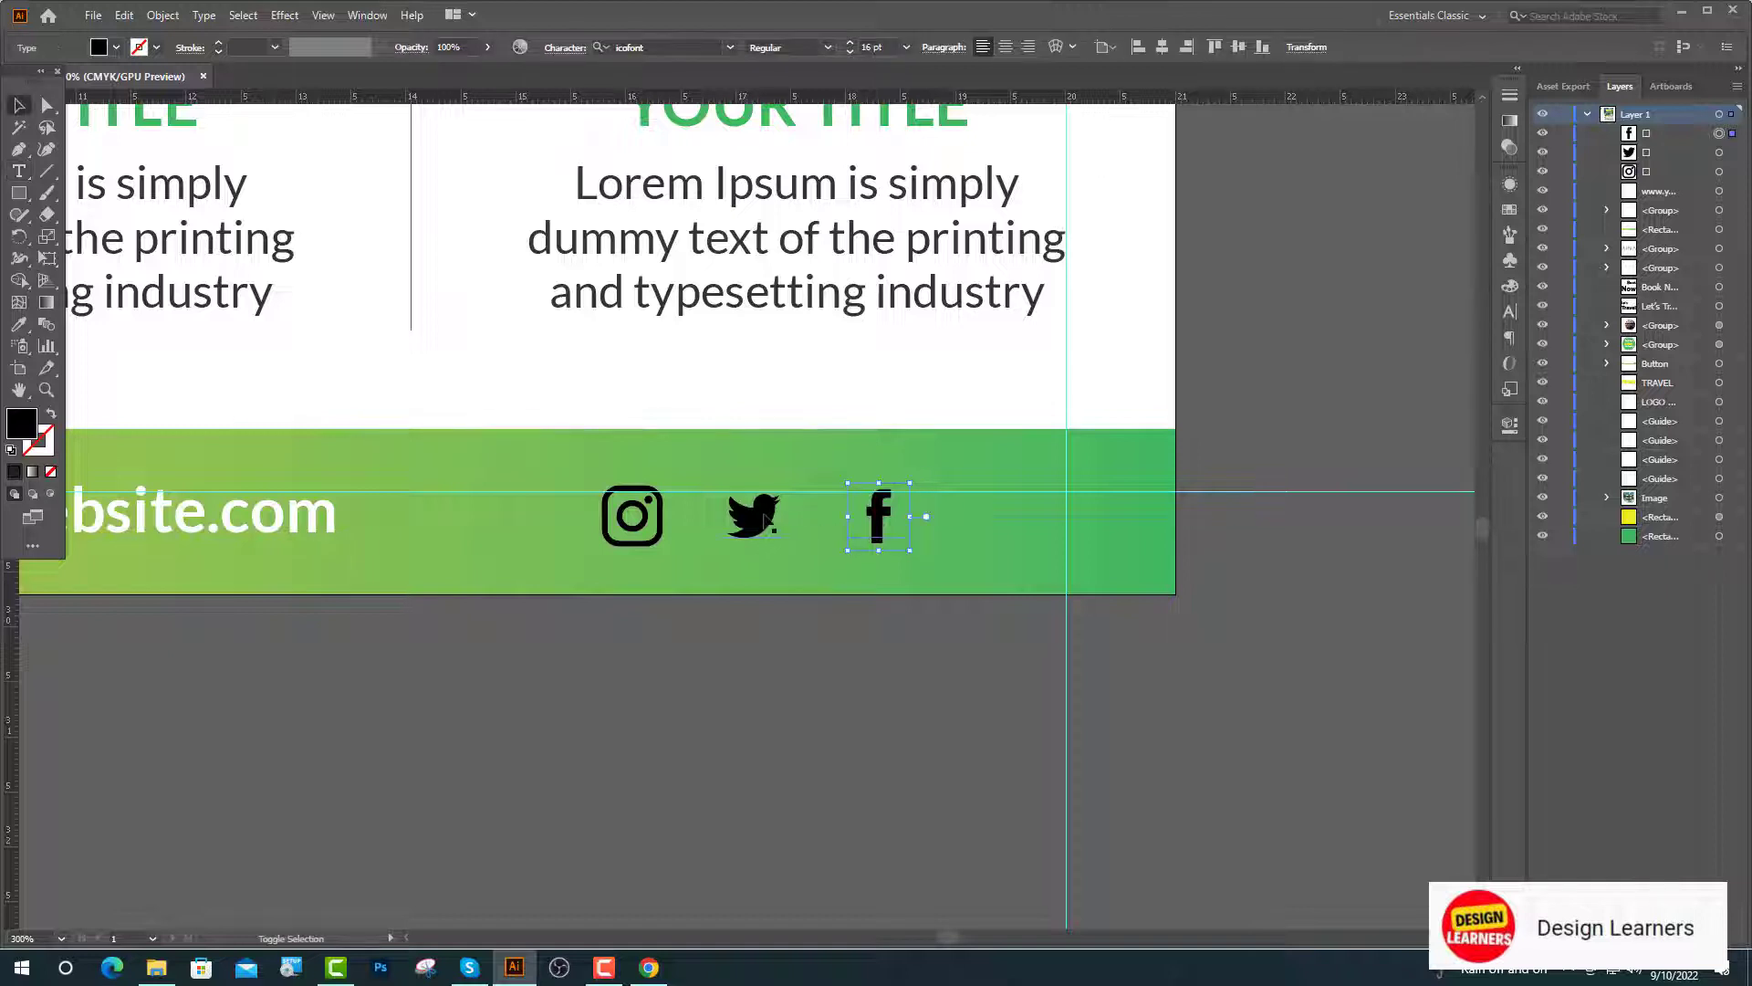
Step: Move the three social icons together to the flyer's right margin guide and recolor them white with the Eyedropper
shift+click(771, 522)
shift+click(612, 543)
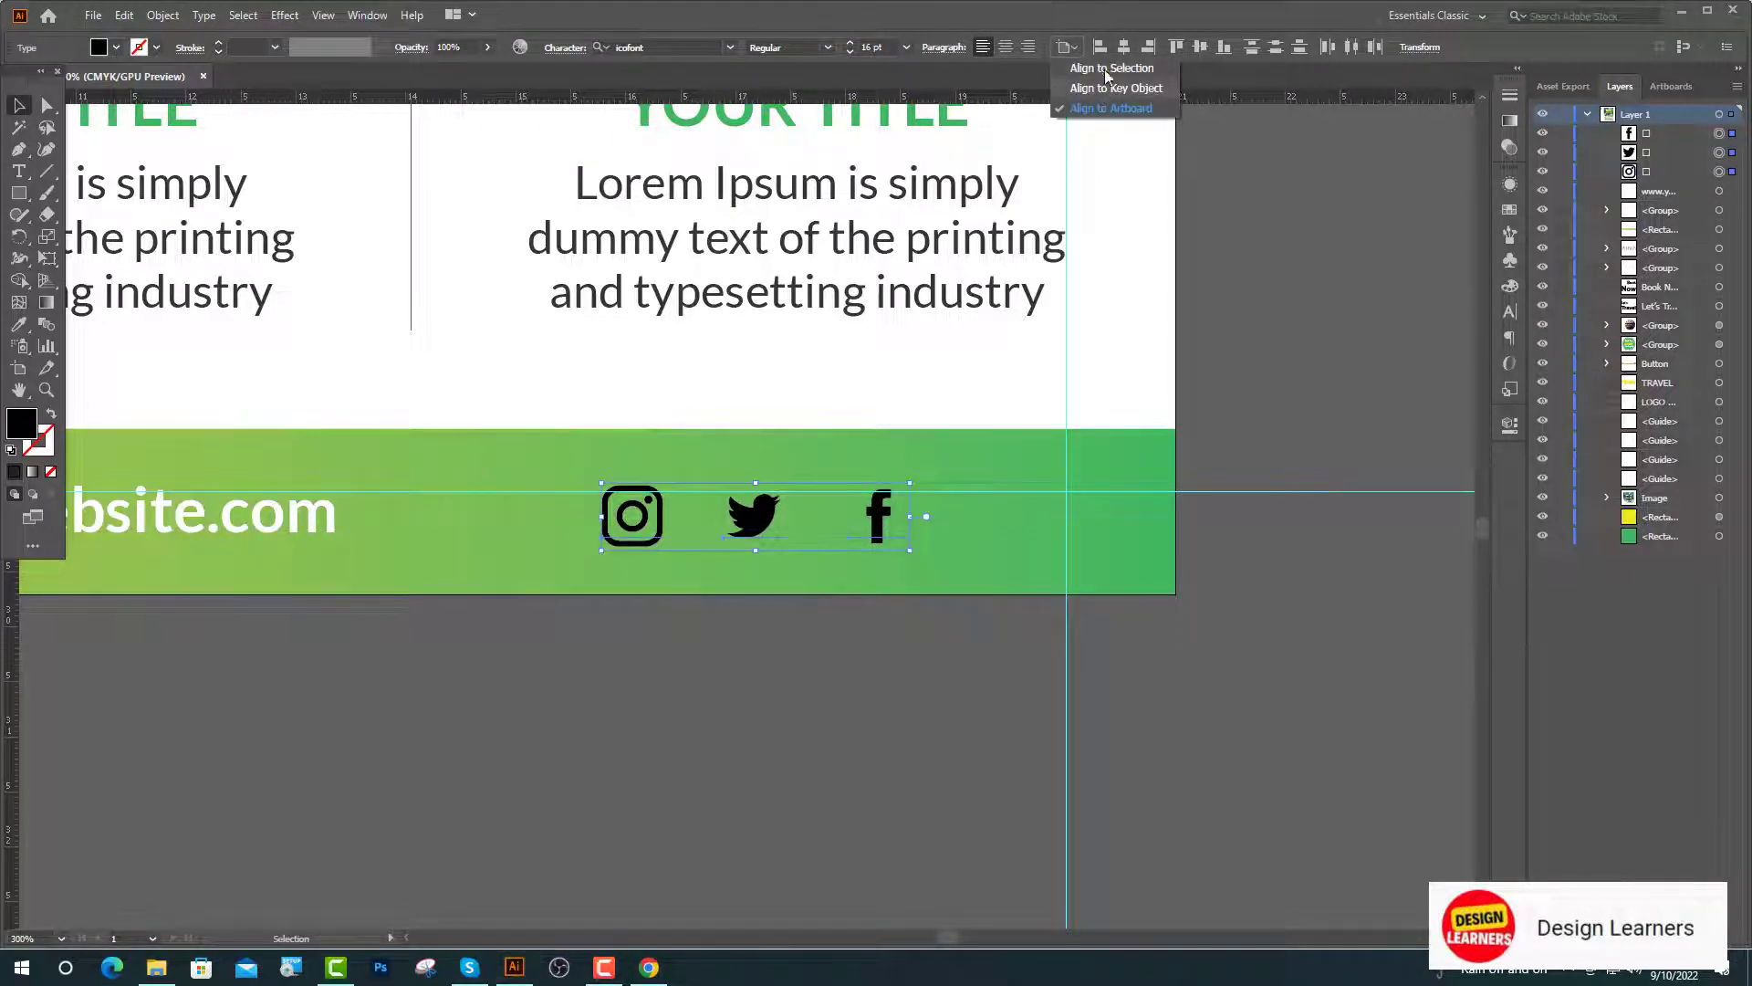
drag(756, 517, 931, 520)
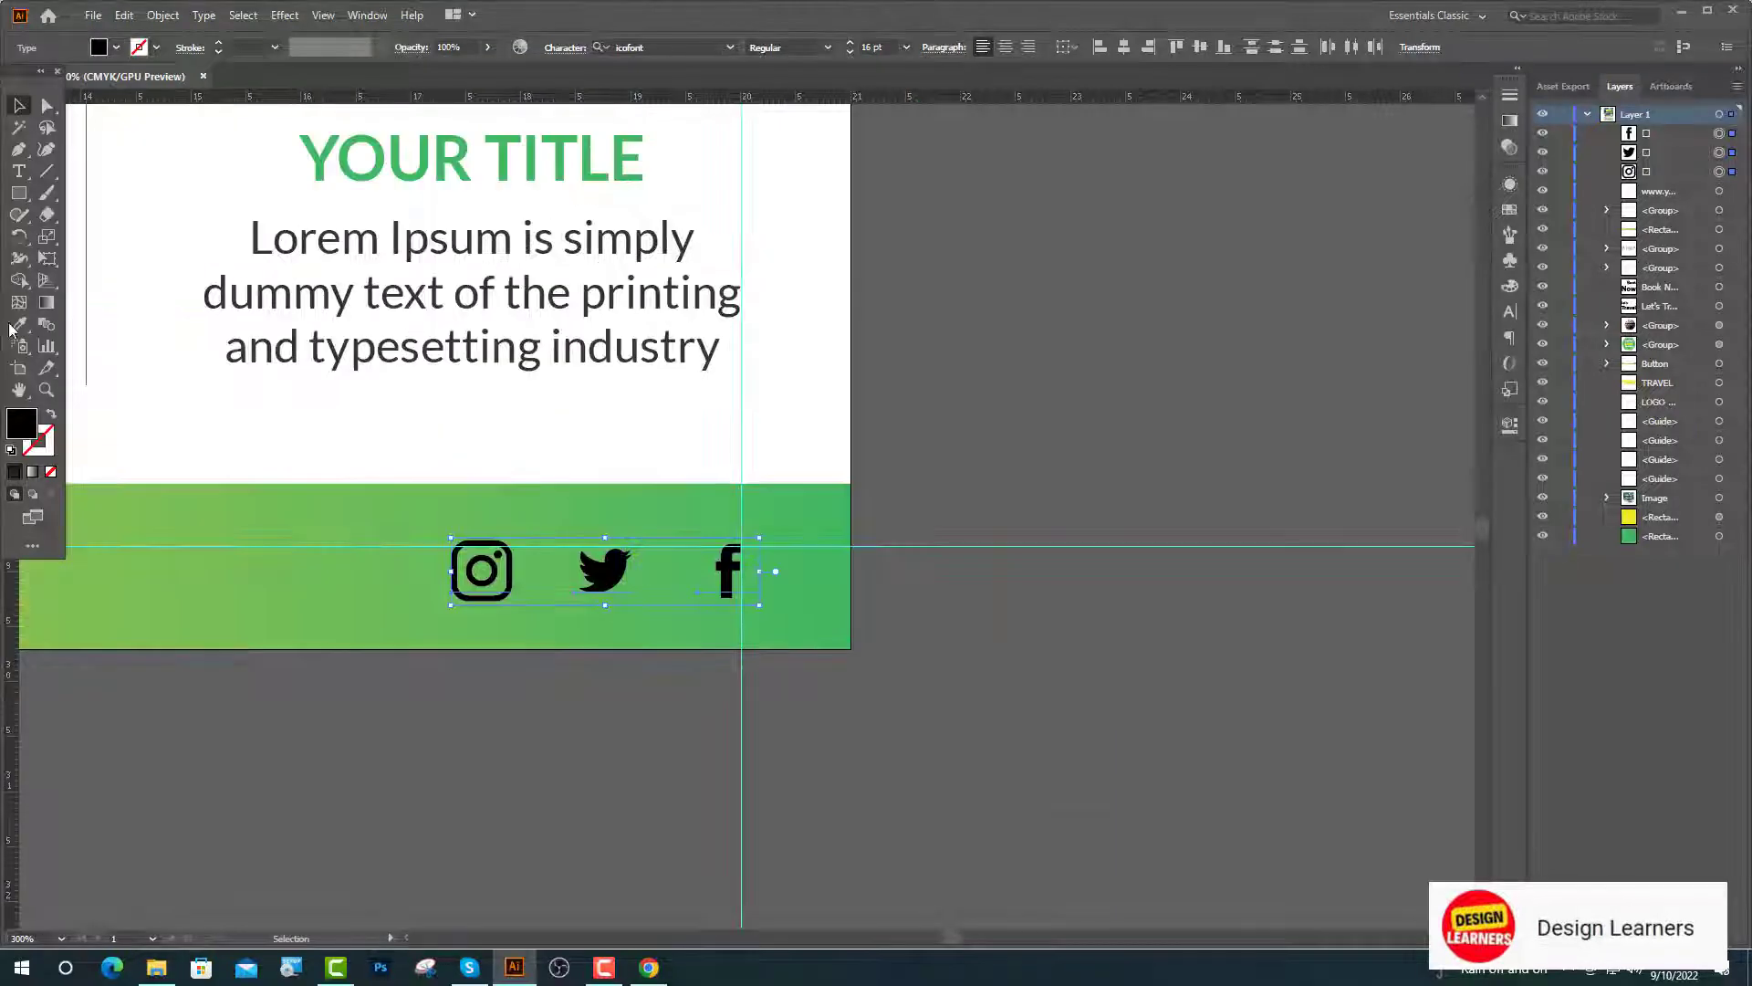
click(19, 324)
click(159, 415)
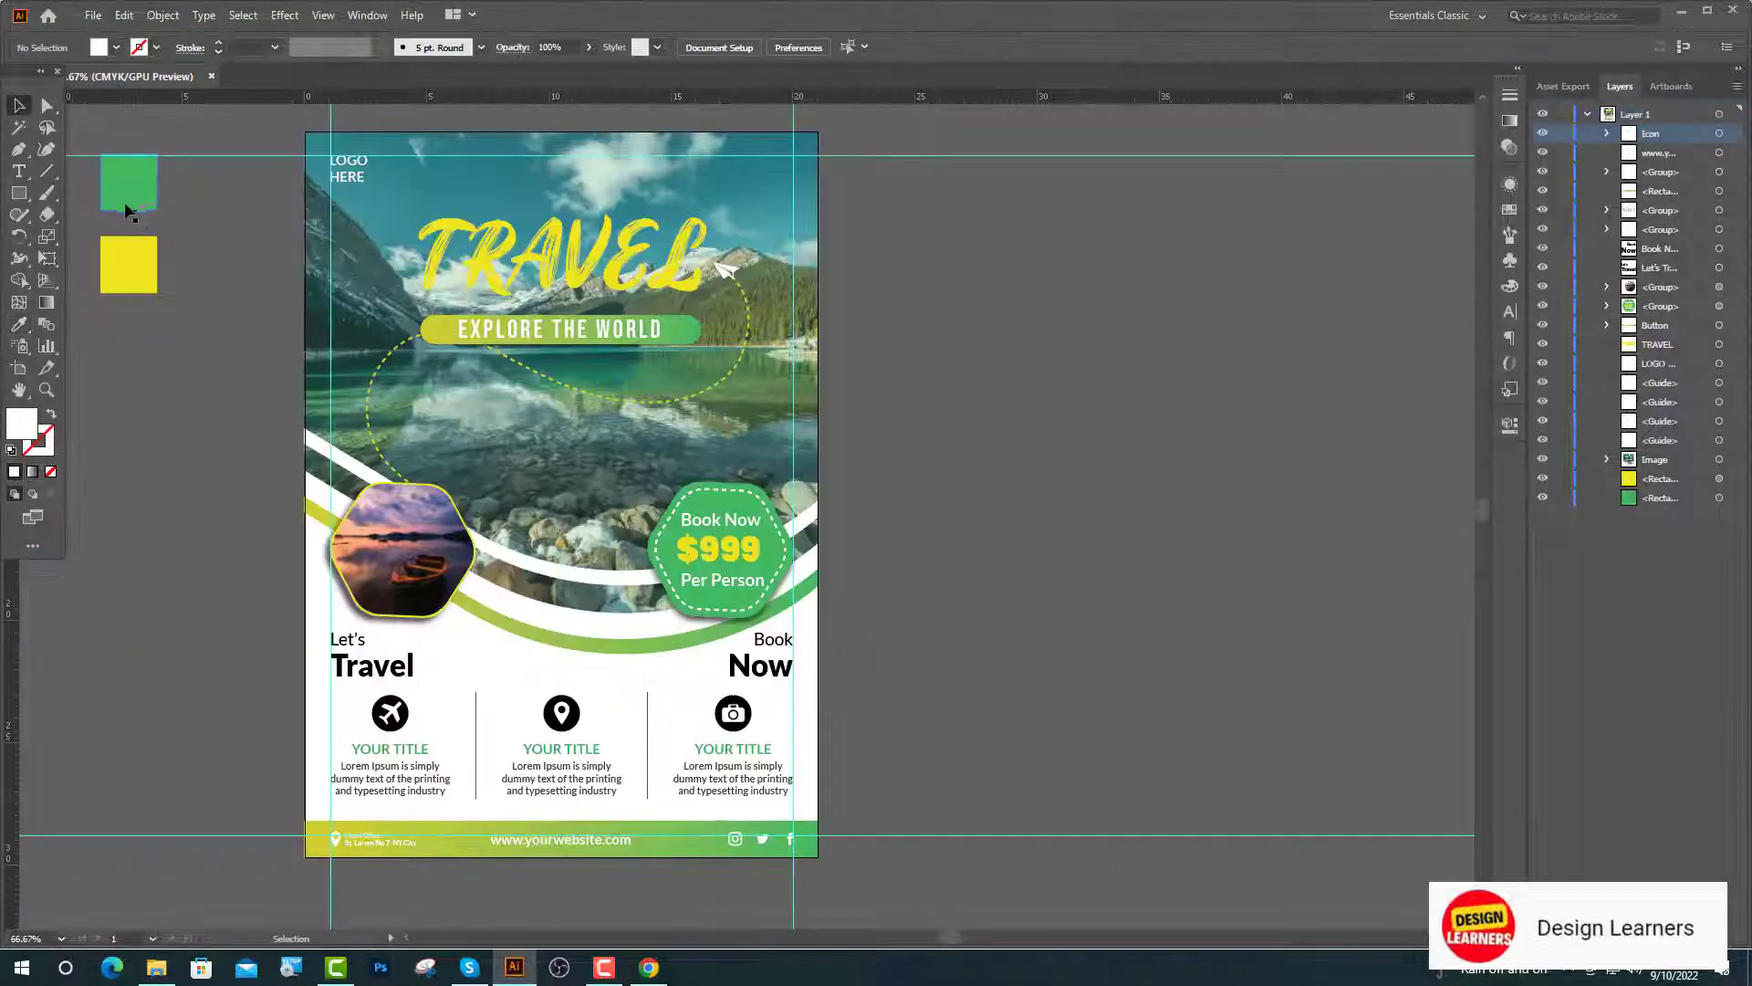
Step: Delete the green and yellow color sample squares beside the artboard
click(125, 204)
shift+click(122, 272)
key(Delete)
Step: Delete the four margin guides around the flyer: upper, left, right and lower
scroll(271, 95, up, 1)
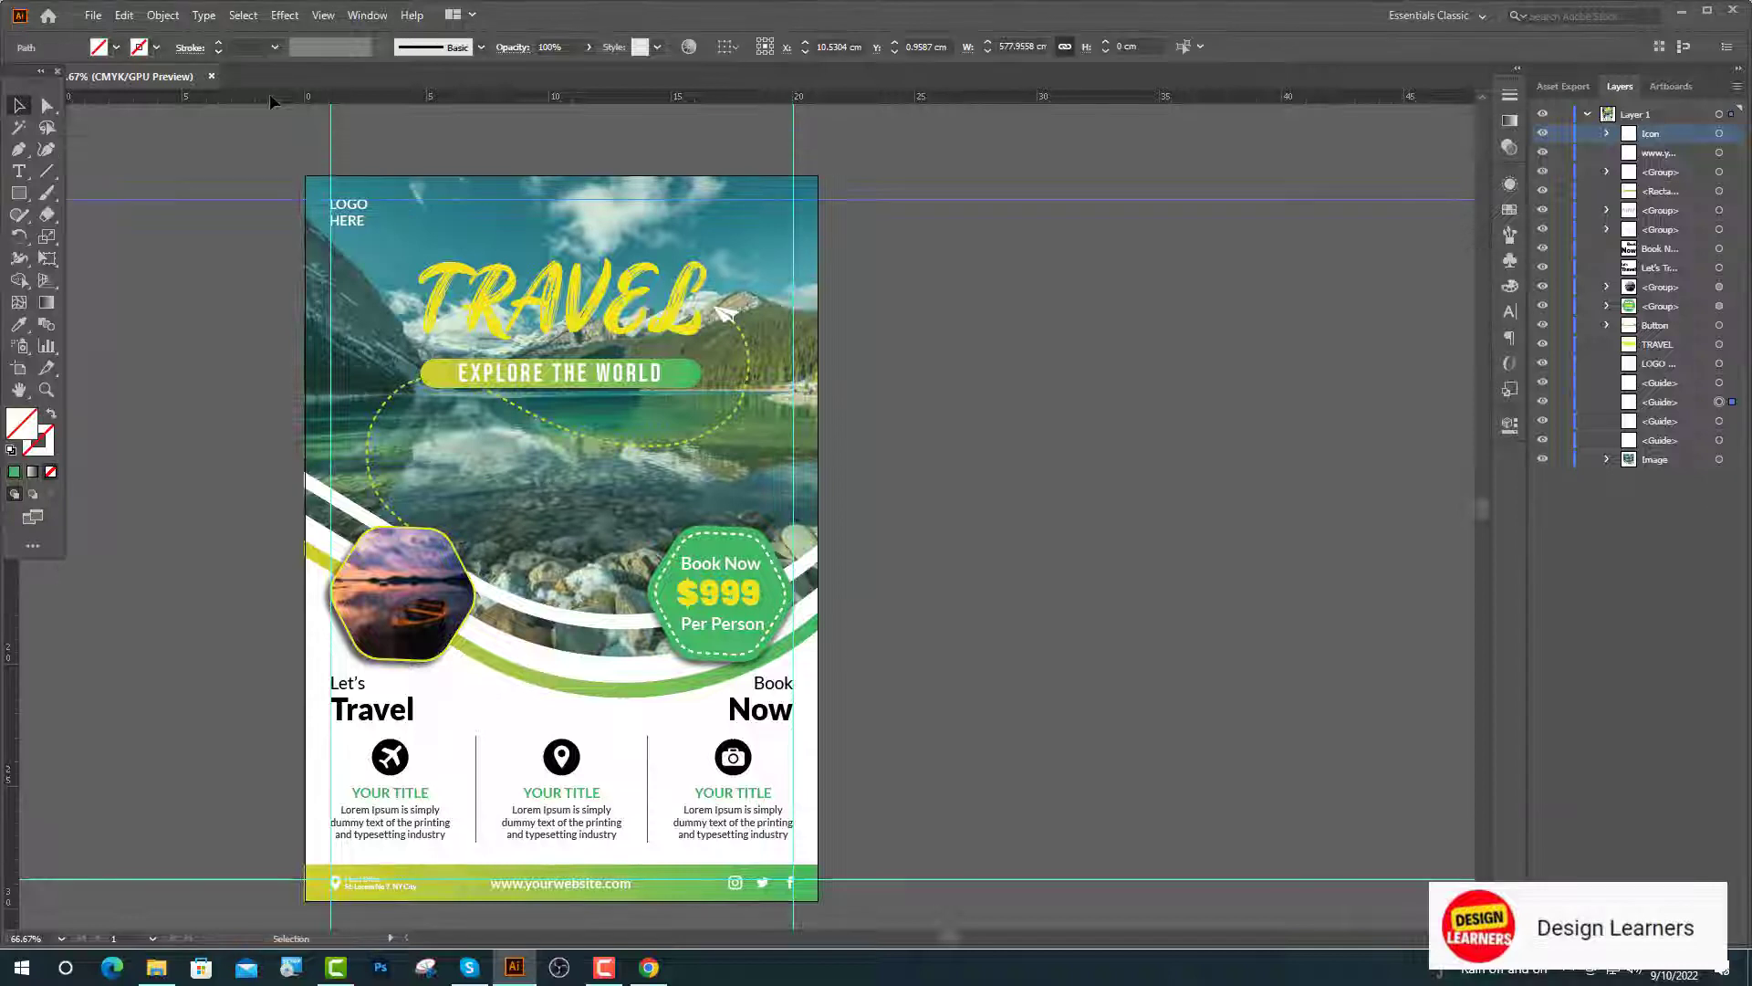
key(Delete)
drag(269, 152, 359, 146)
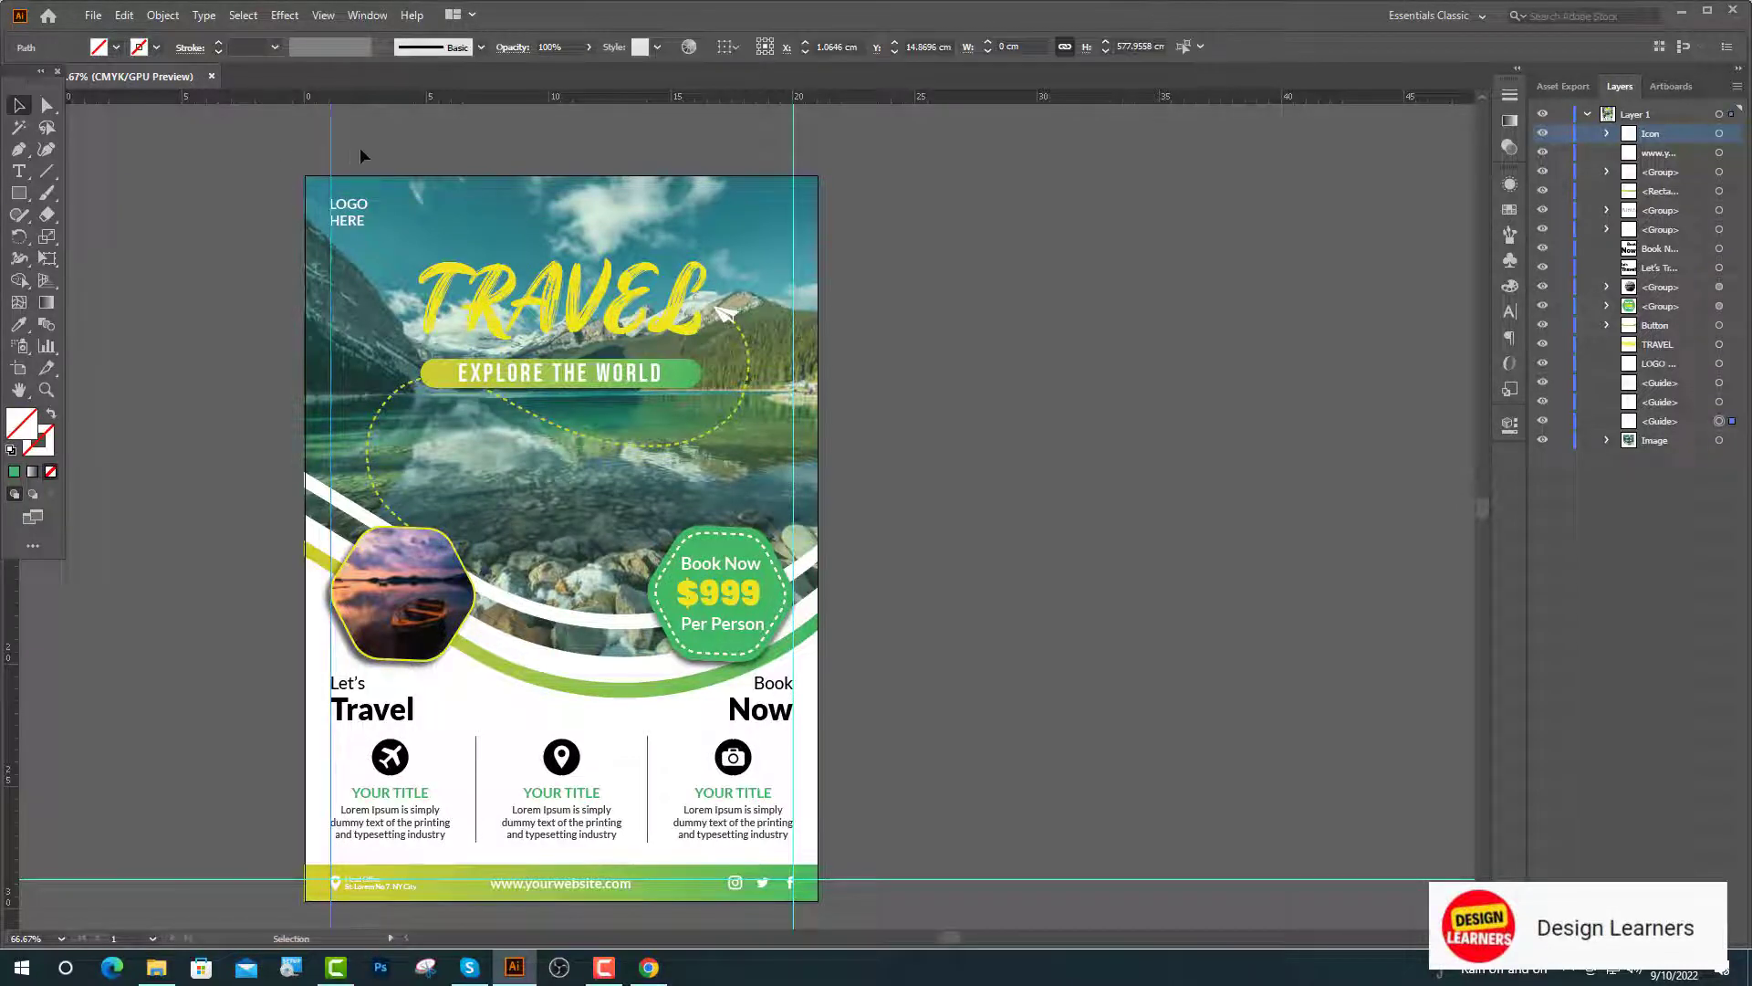
key(Delete)
drag(765, 151, 822, 151)
key(Delete)
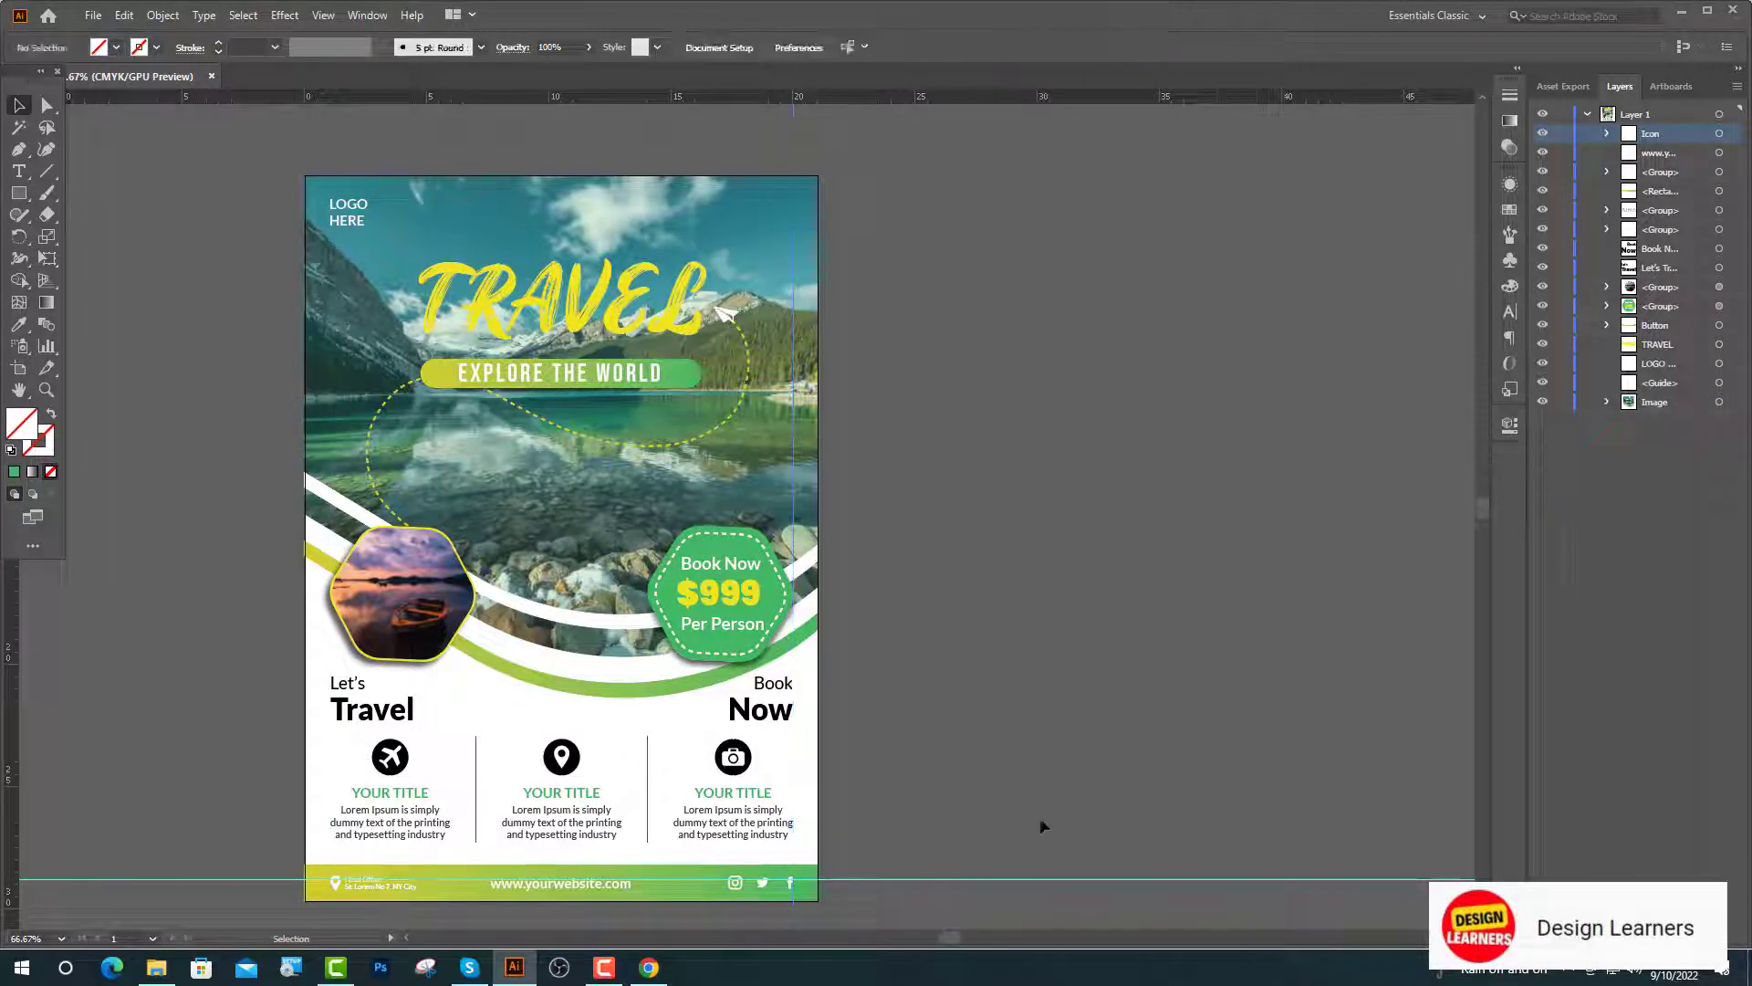
drag(983, 899, 946, 861)
key(Delete)
scroll(1004, 393, down, 1)
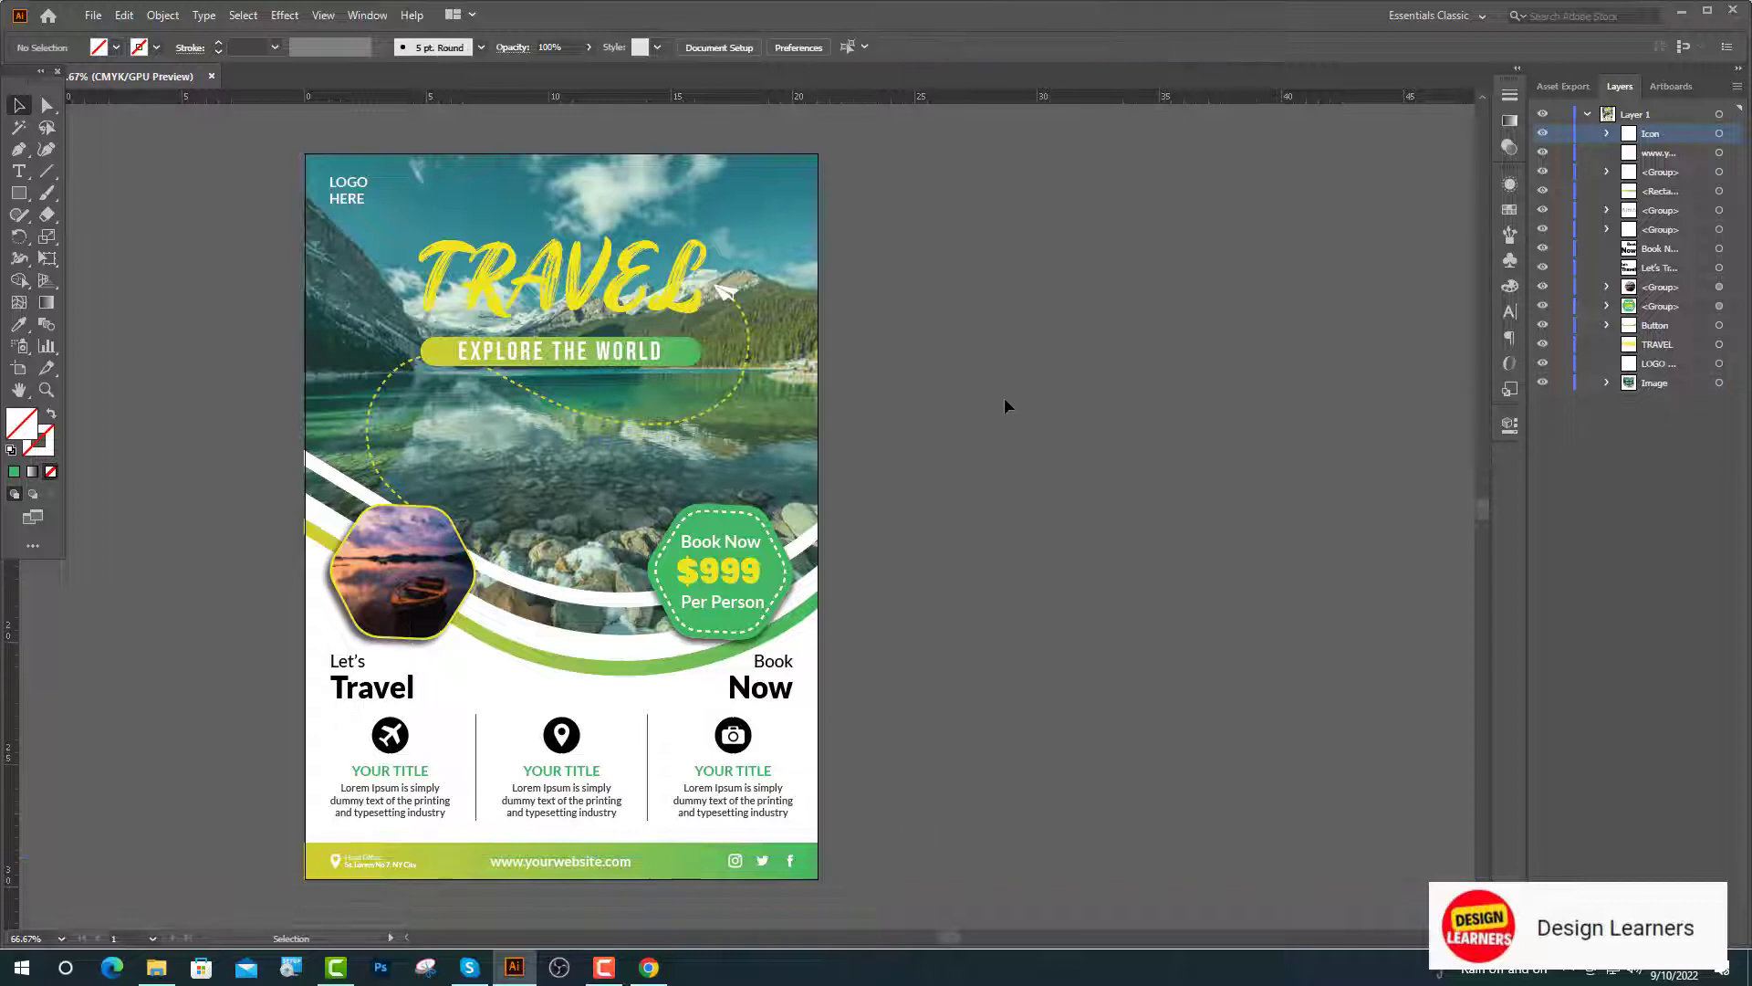